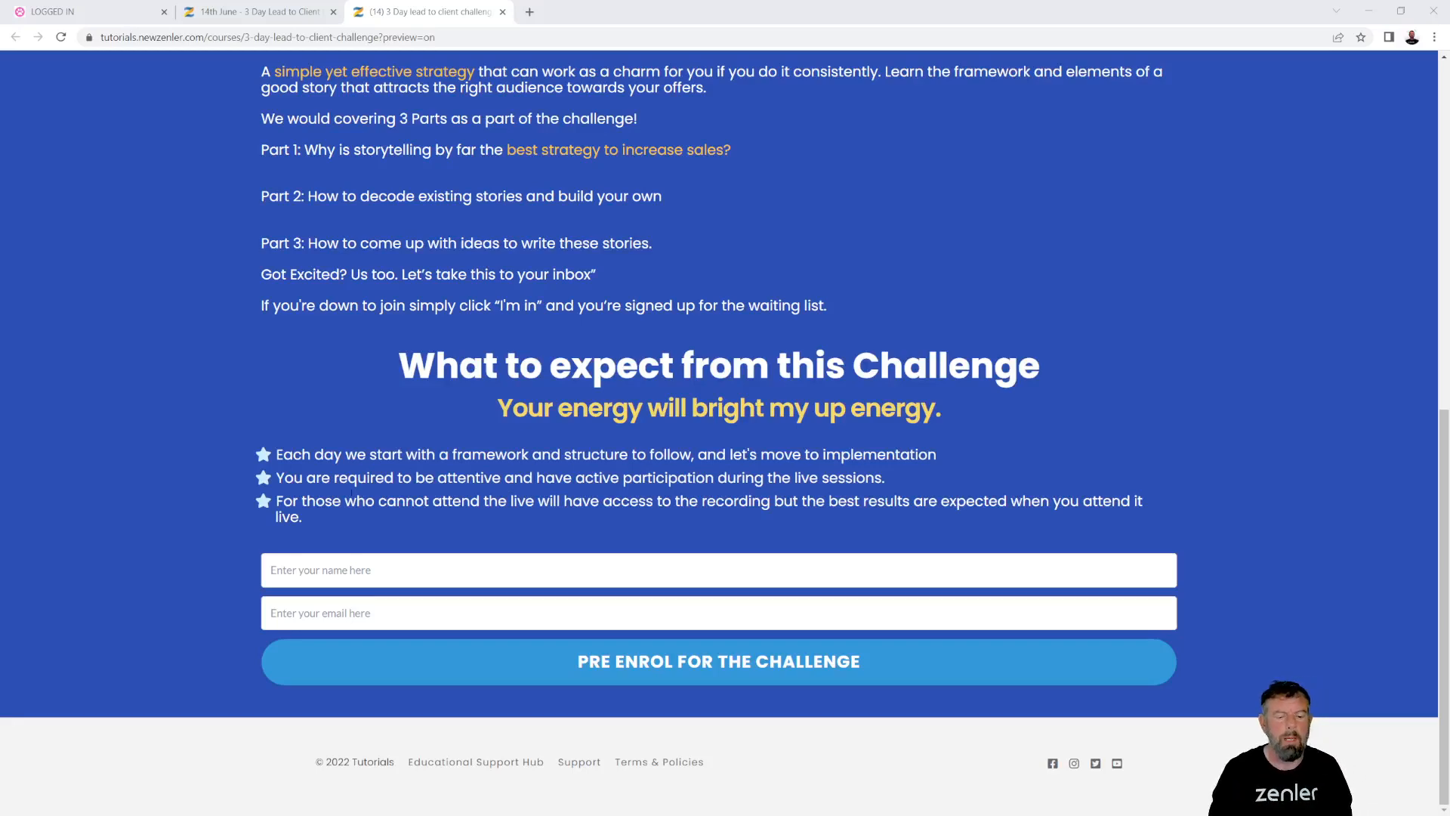
# - Review the 3 Day Lead to Client Challenge page and close both challenge tabs
pyautogui.scroll(5, 813, 387)
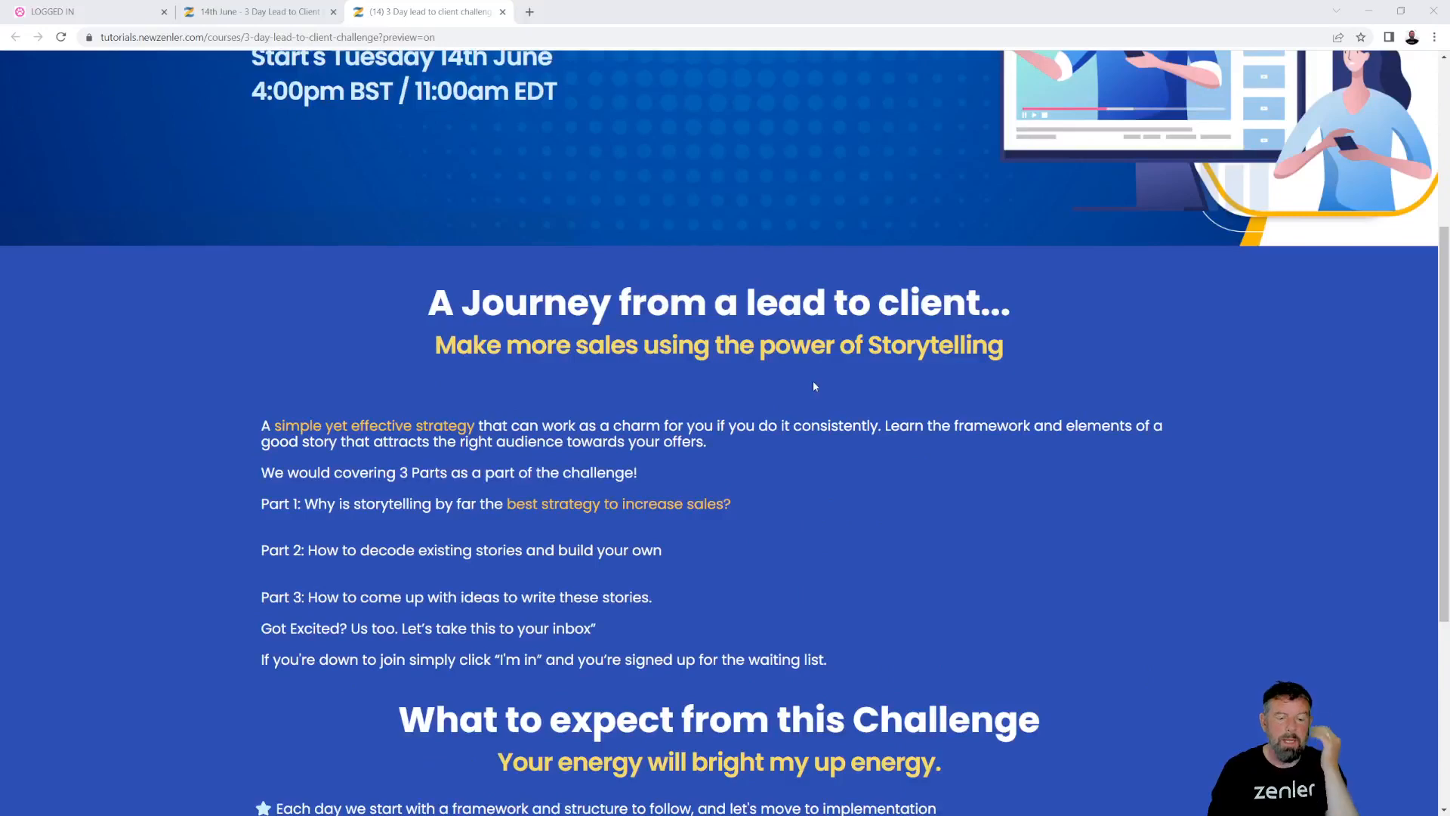
pyautogui.scroll(-5, 814, 386)
pyautogui.scroll(7, 791, 367)
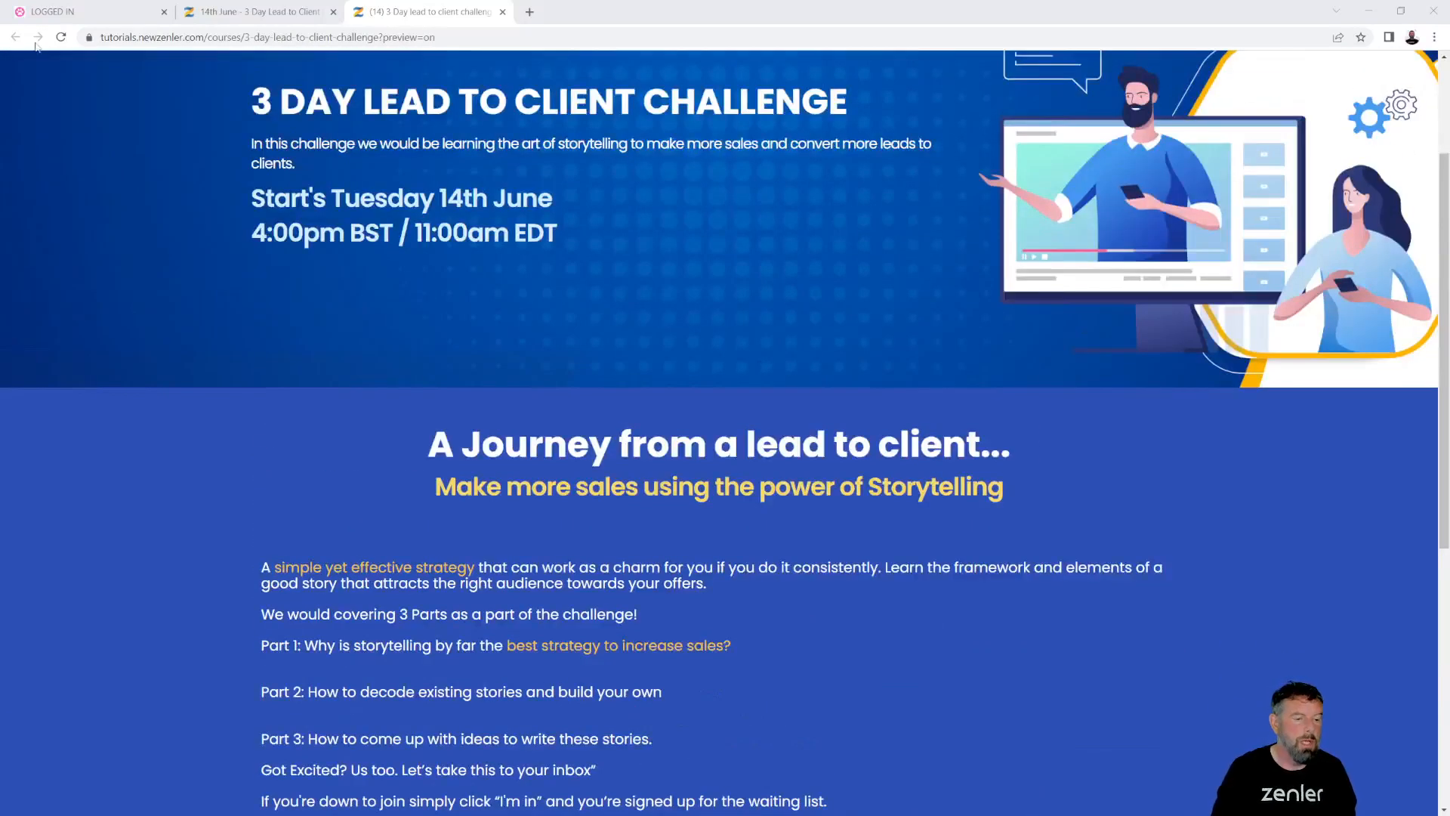
pyautogui.click(502, 12)
pyautogui.click(333, 12)
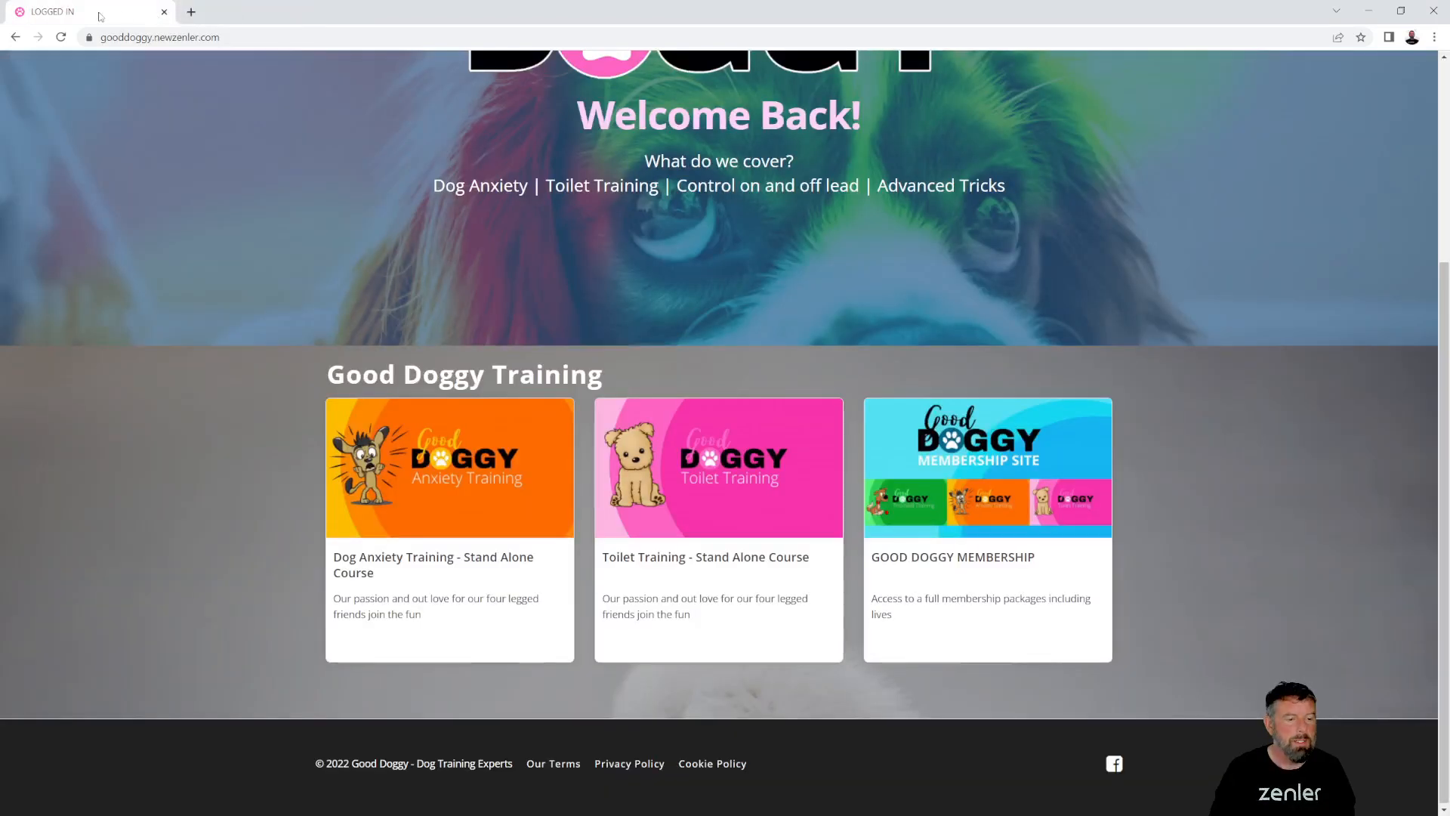
# - Open the admin area of the Good Doggy site and go to its list of courses
pyautogui.scroll(4, 797, 409)
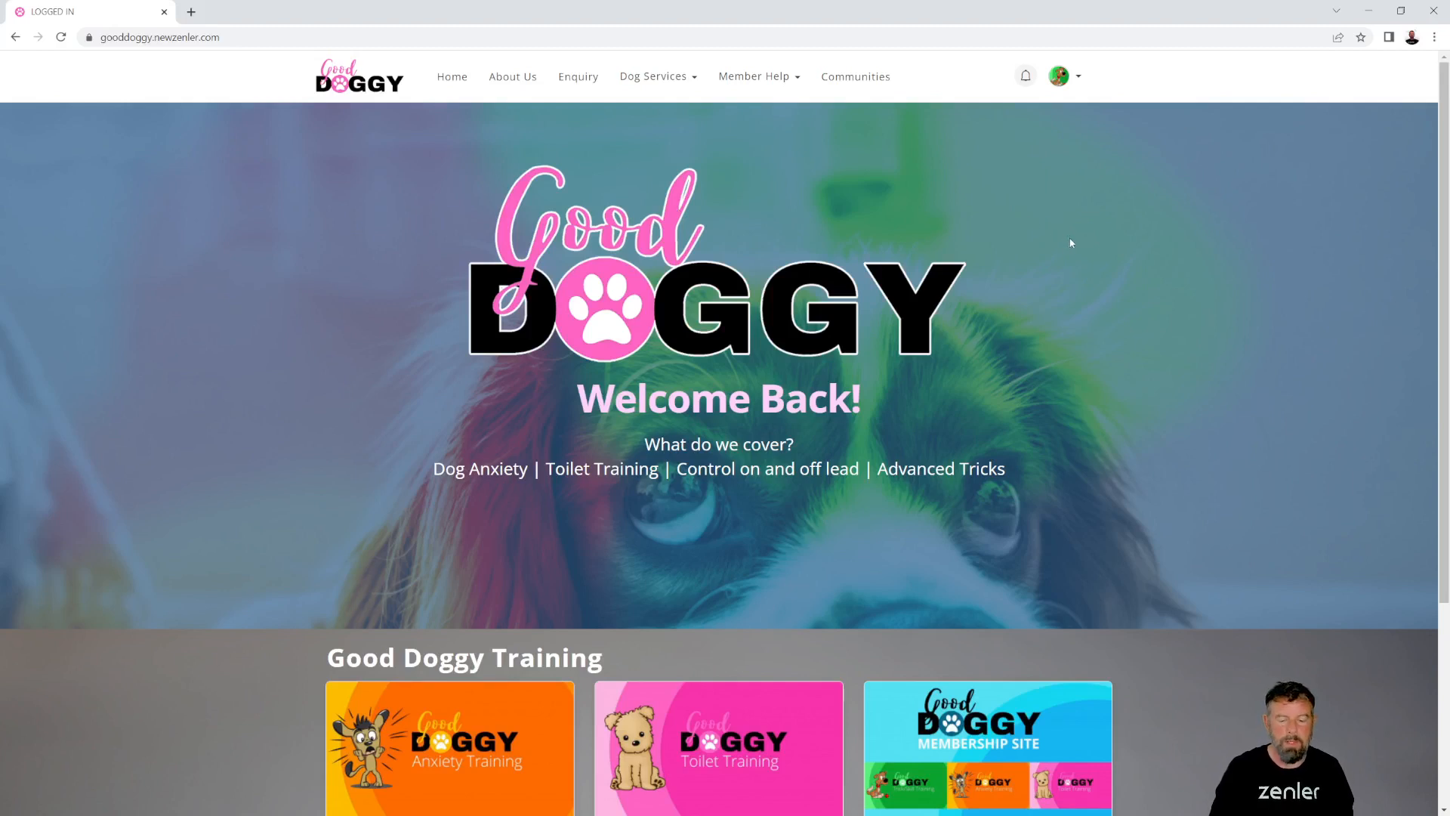
pyautogui.click(1079, 85)
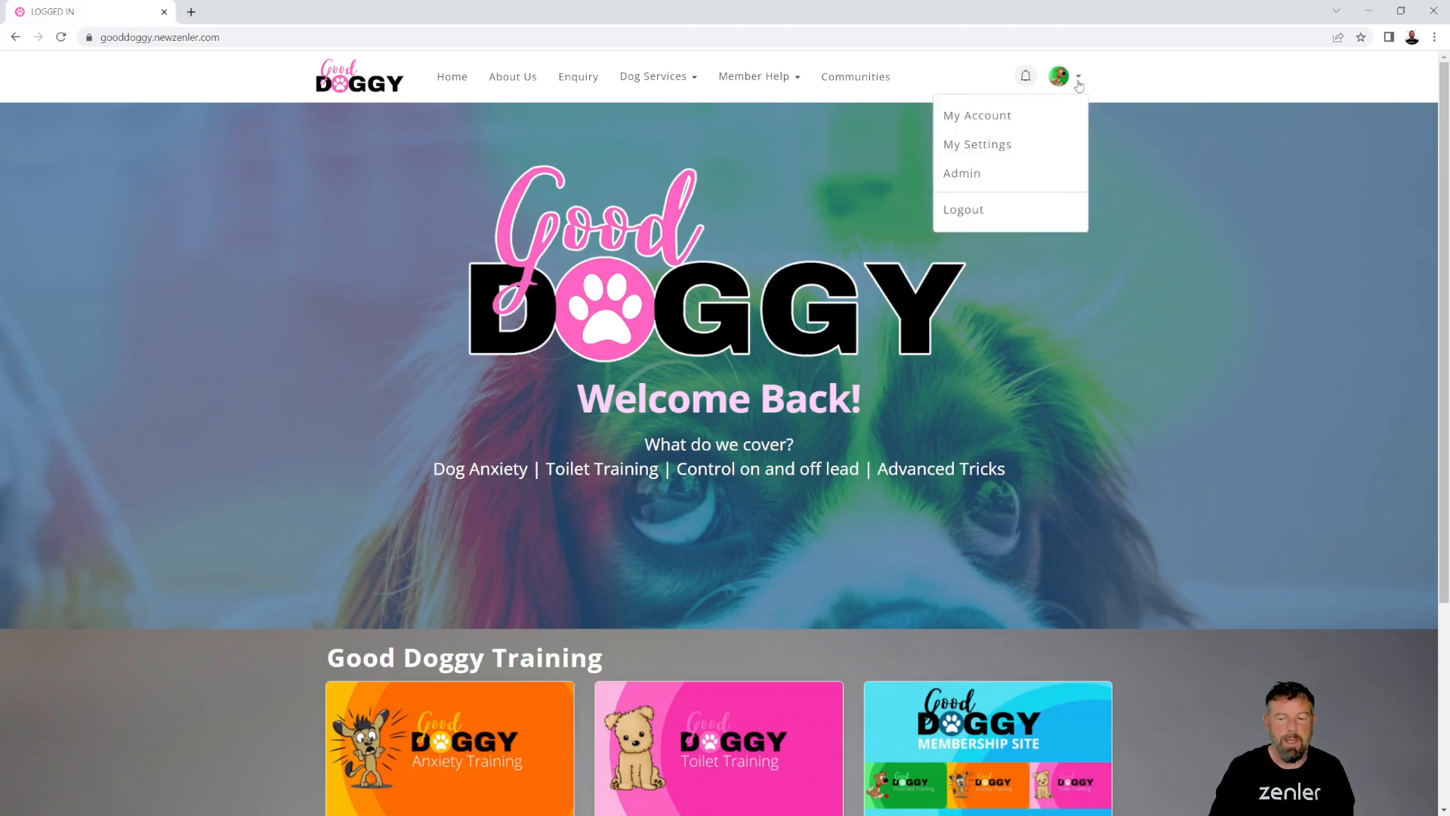
pyautogui.click(965, 183)
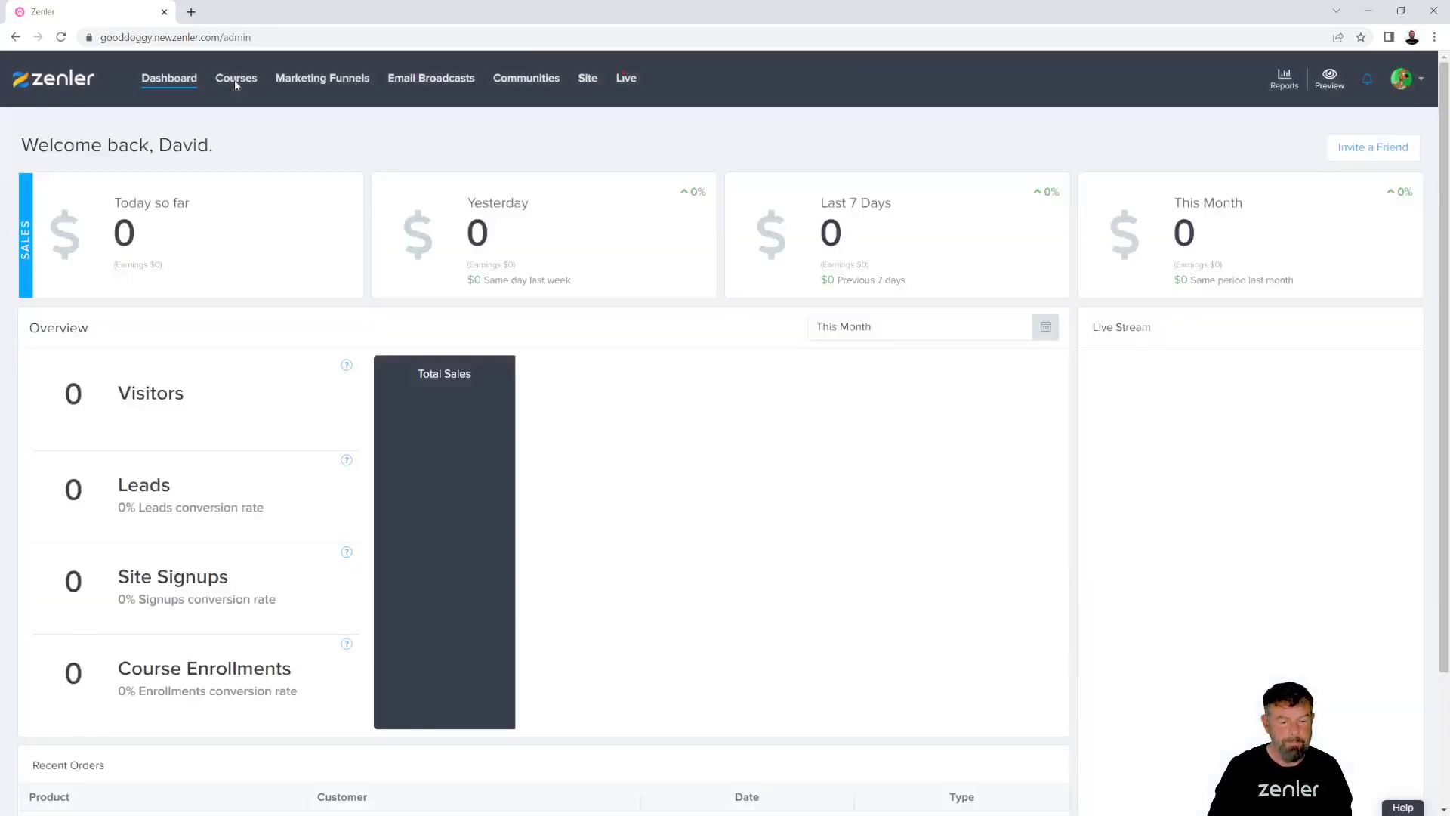
pyautogui.click(238, 80)
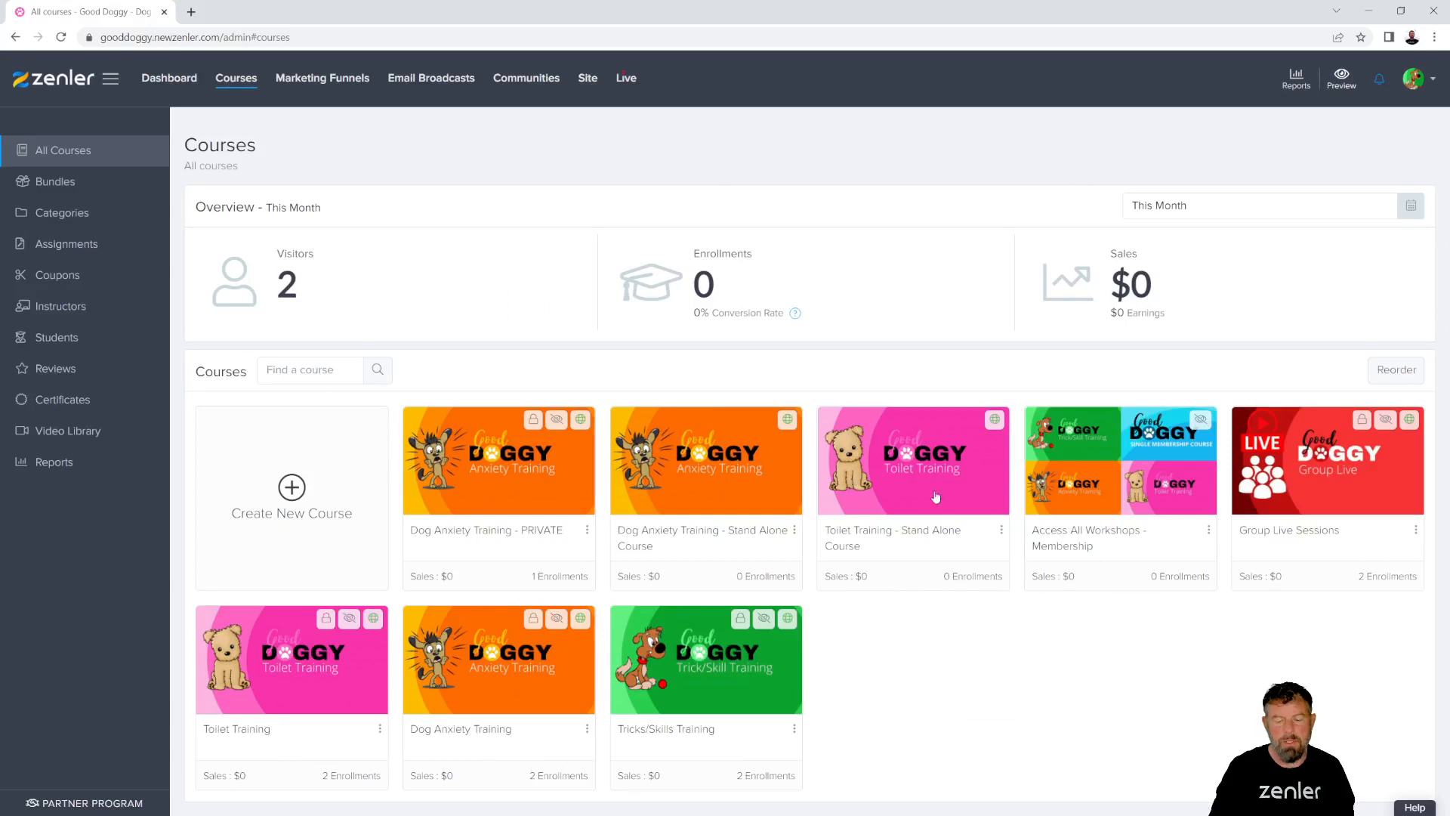
# - Preview the sales page of the Dog Anxiety Training - Stand Alone Course and close the preview
pyautogui.click(711, 454)
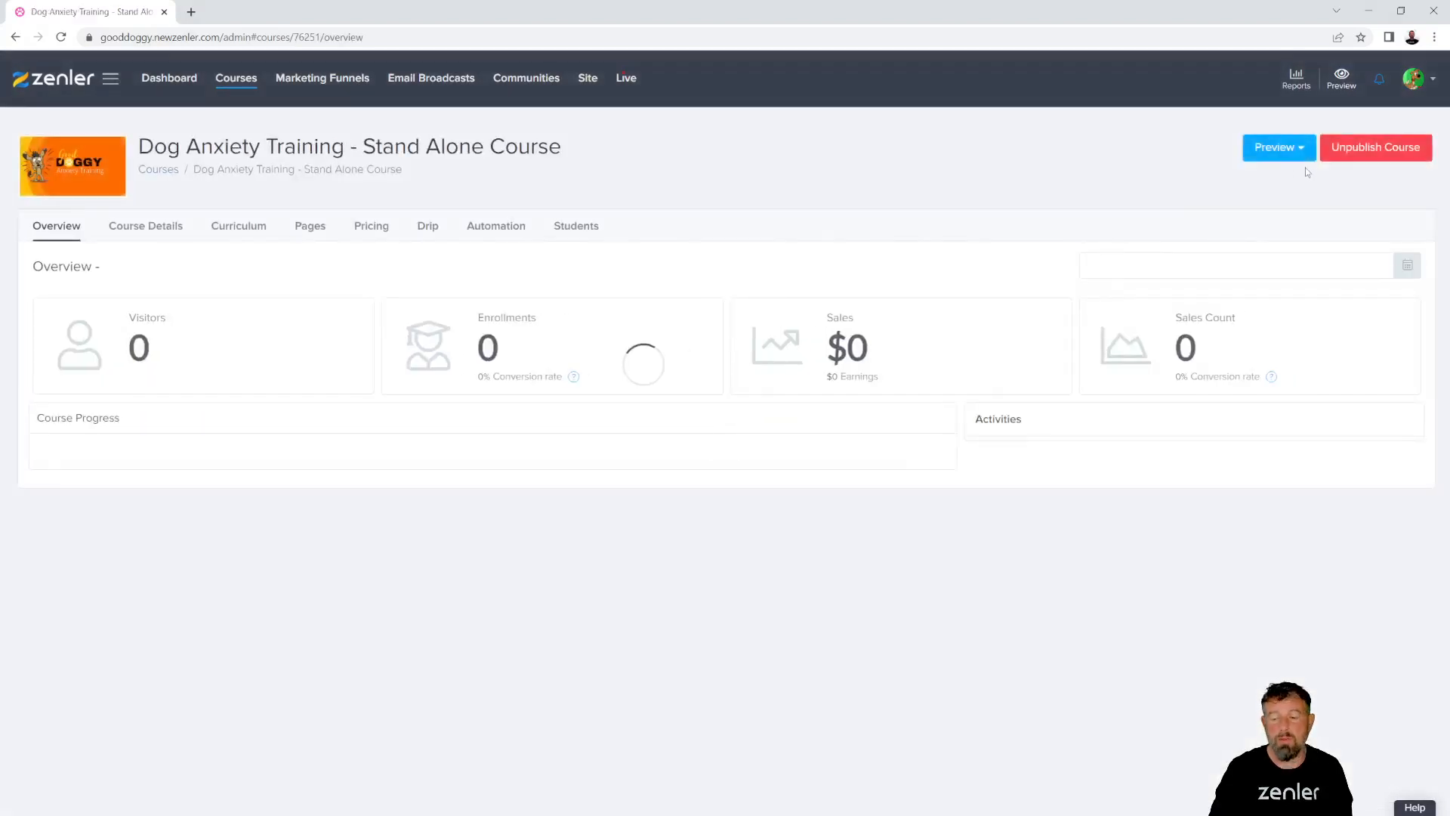
pyautogui.click(1299, 155)
pyautogui.click(1276, 183)
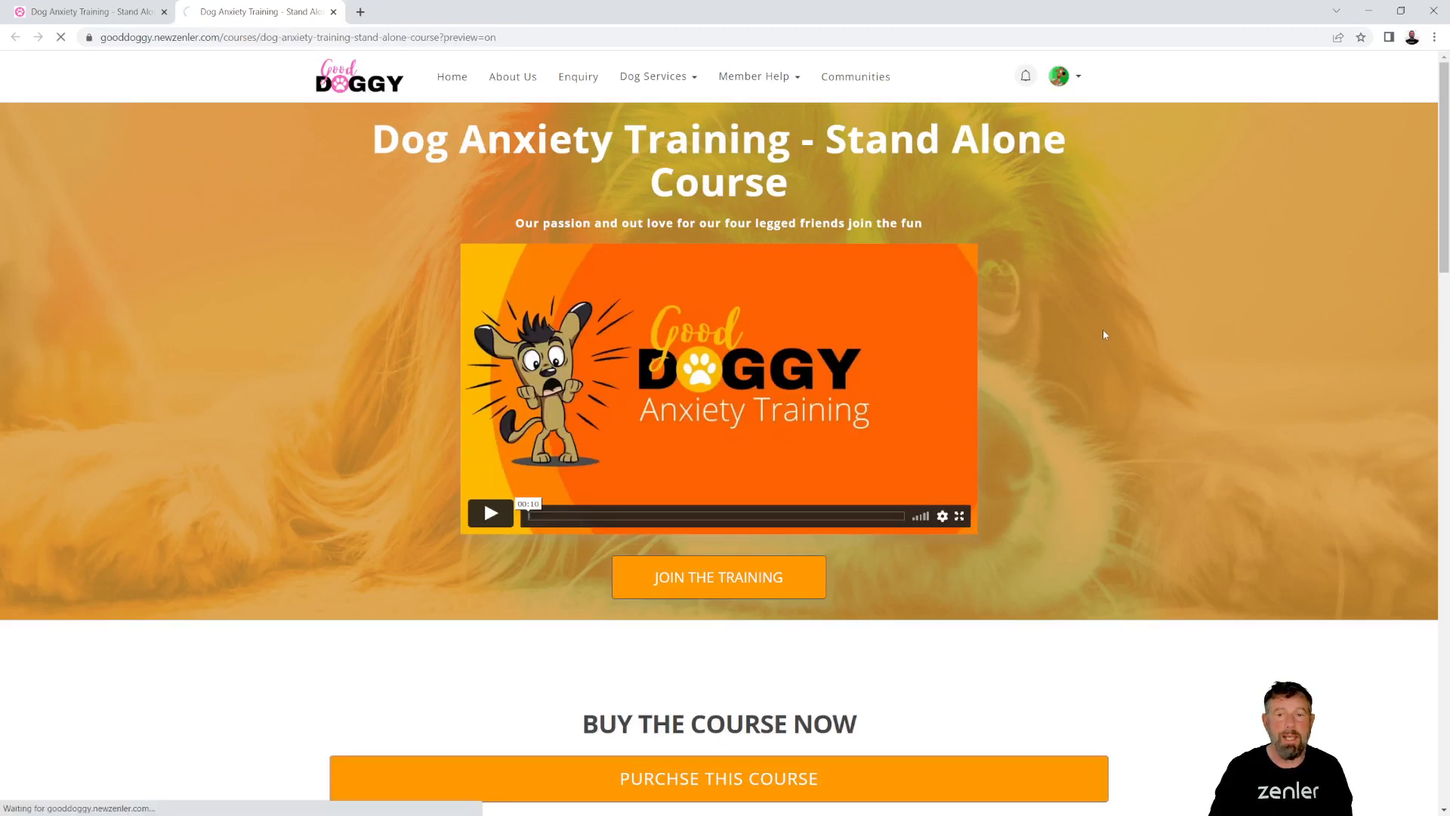
pyautogui.scroll(-4, 1097, 330)
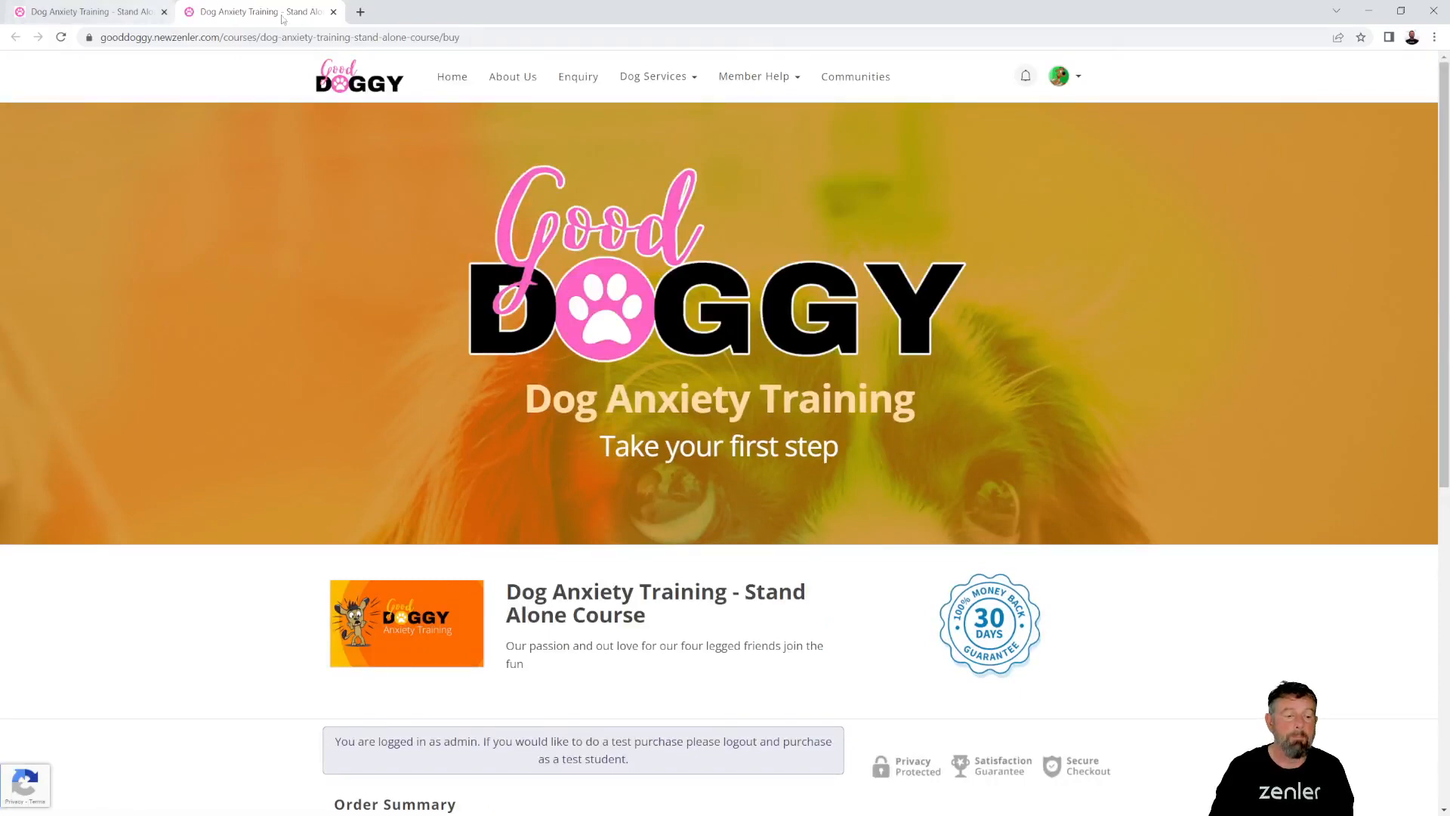
pyautogui.click(138, 15)
pyautogui.middleClick(295, 13)
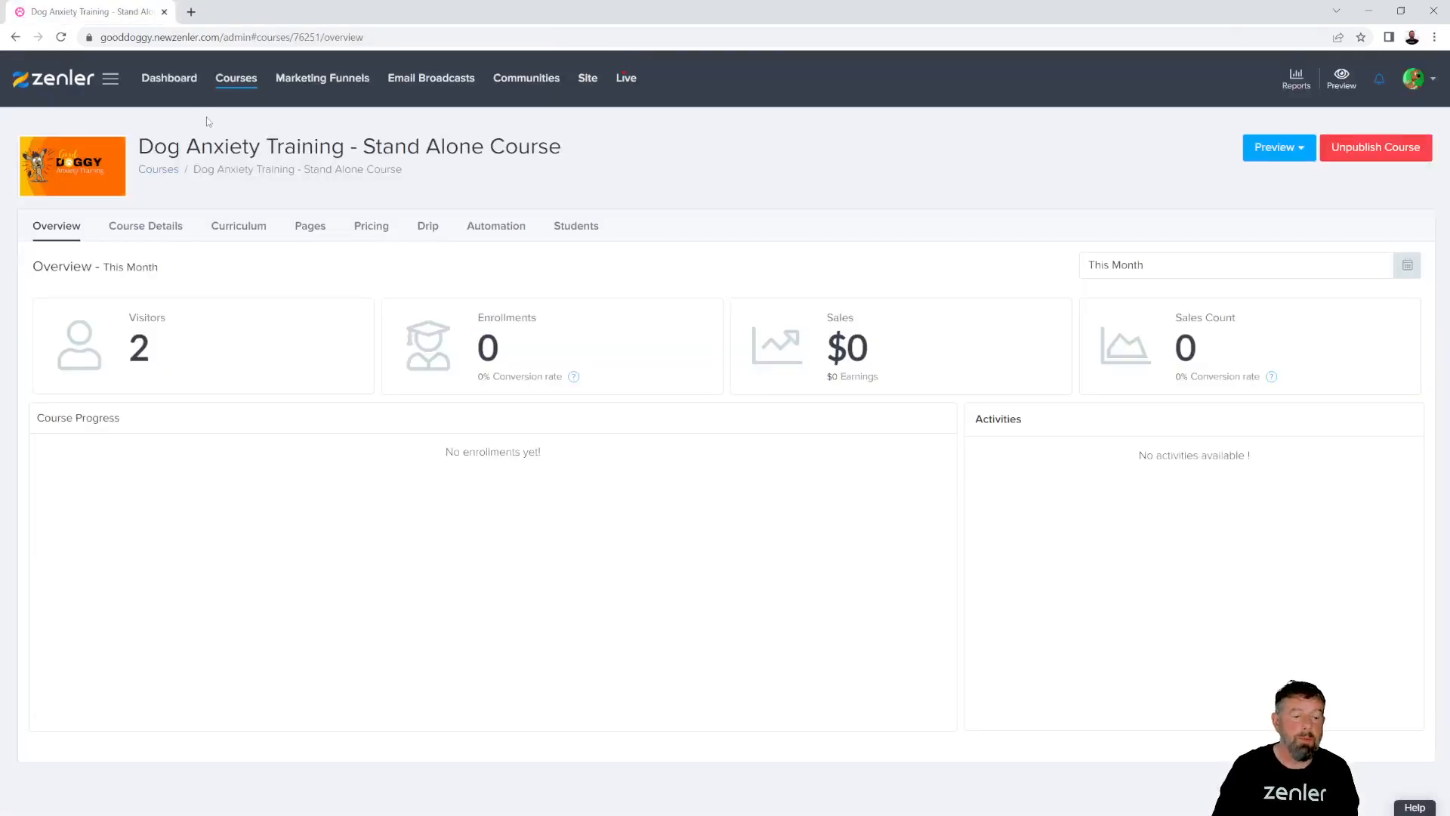
# - Create a new course titled ZEN POPUP, leaving the subtitle and summary empty
pyautogui.click(237, 78)
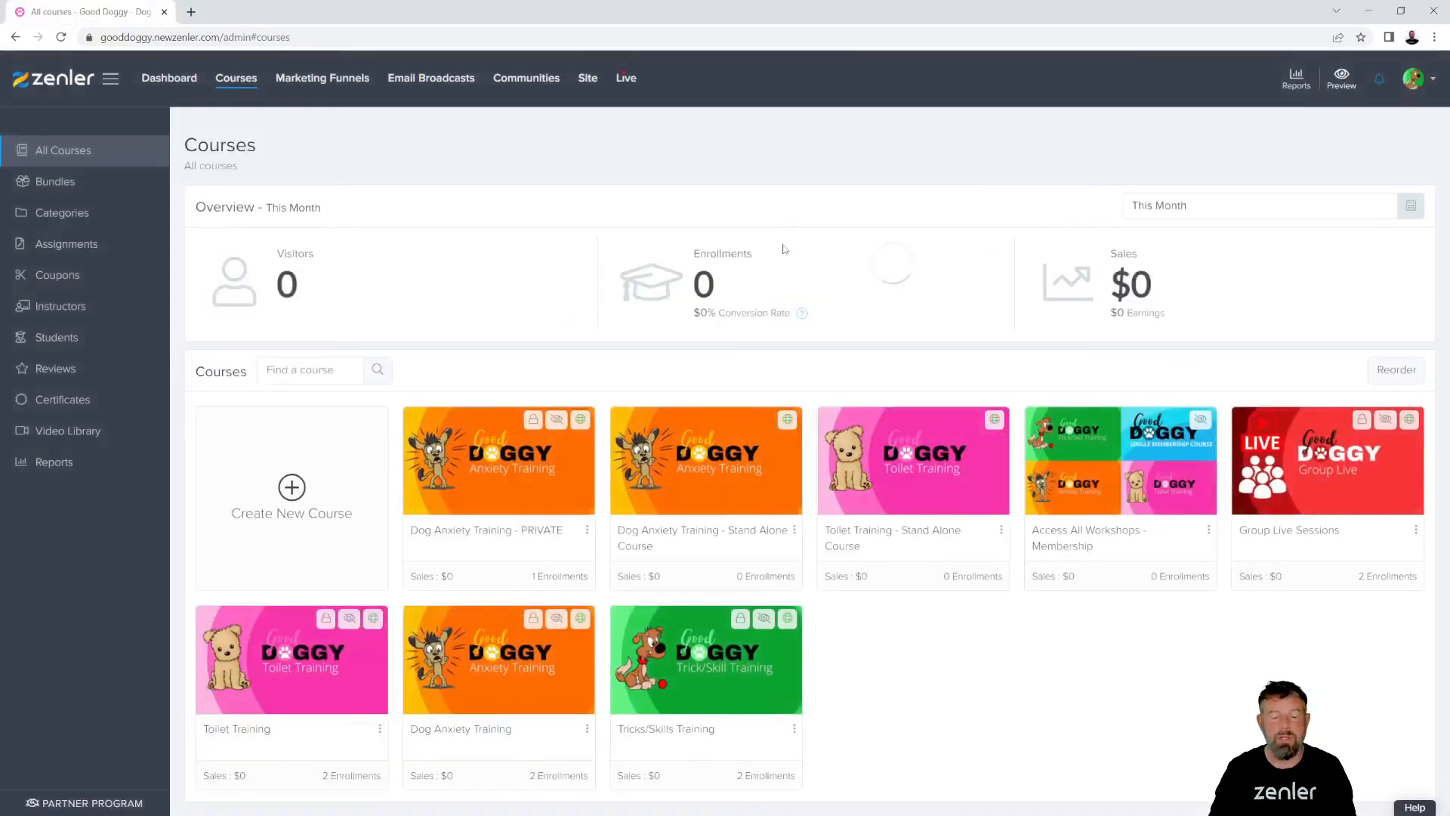
pyautogui.click(291, 491)
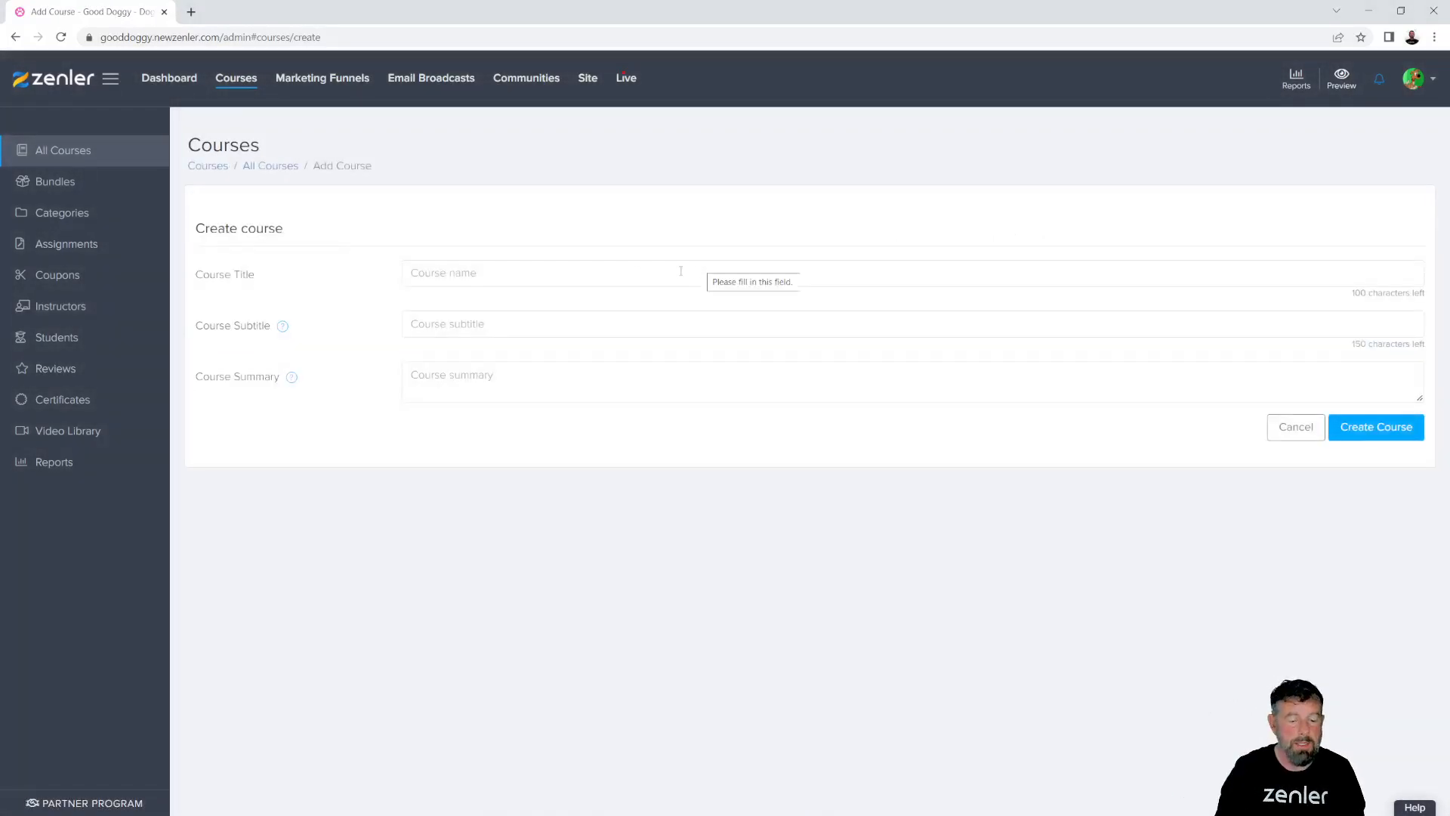
pyautogui.click(590, 270)
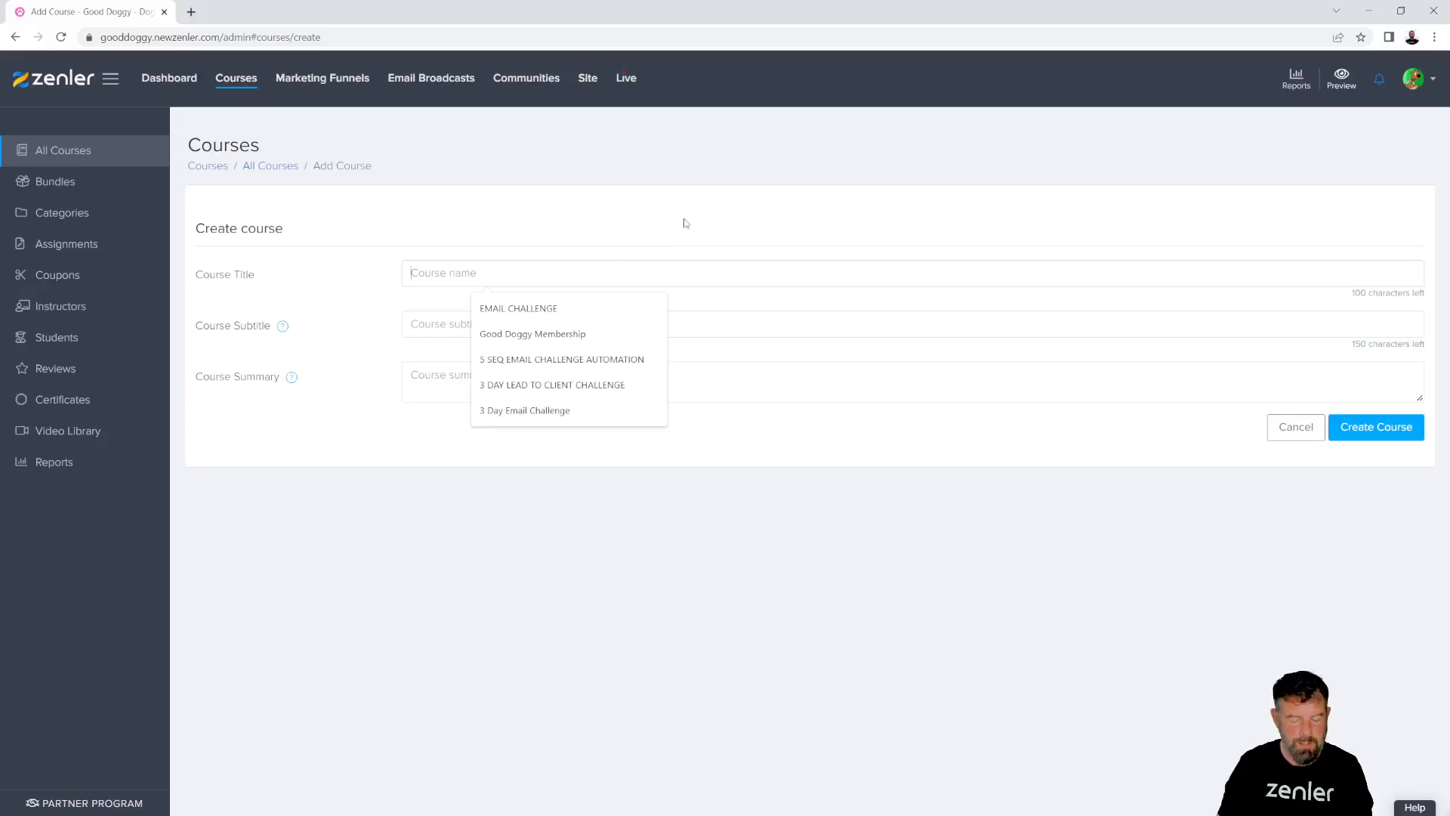
pyautogui.write('ZEN POPUP')
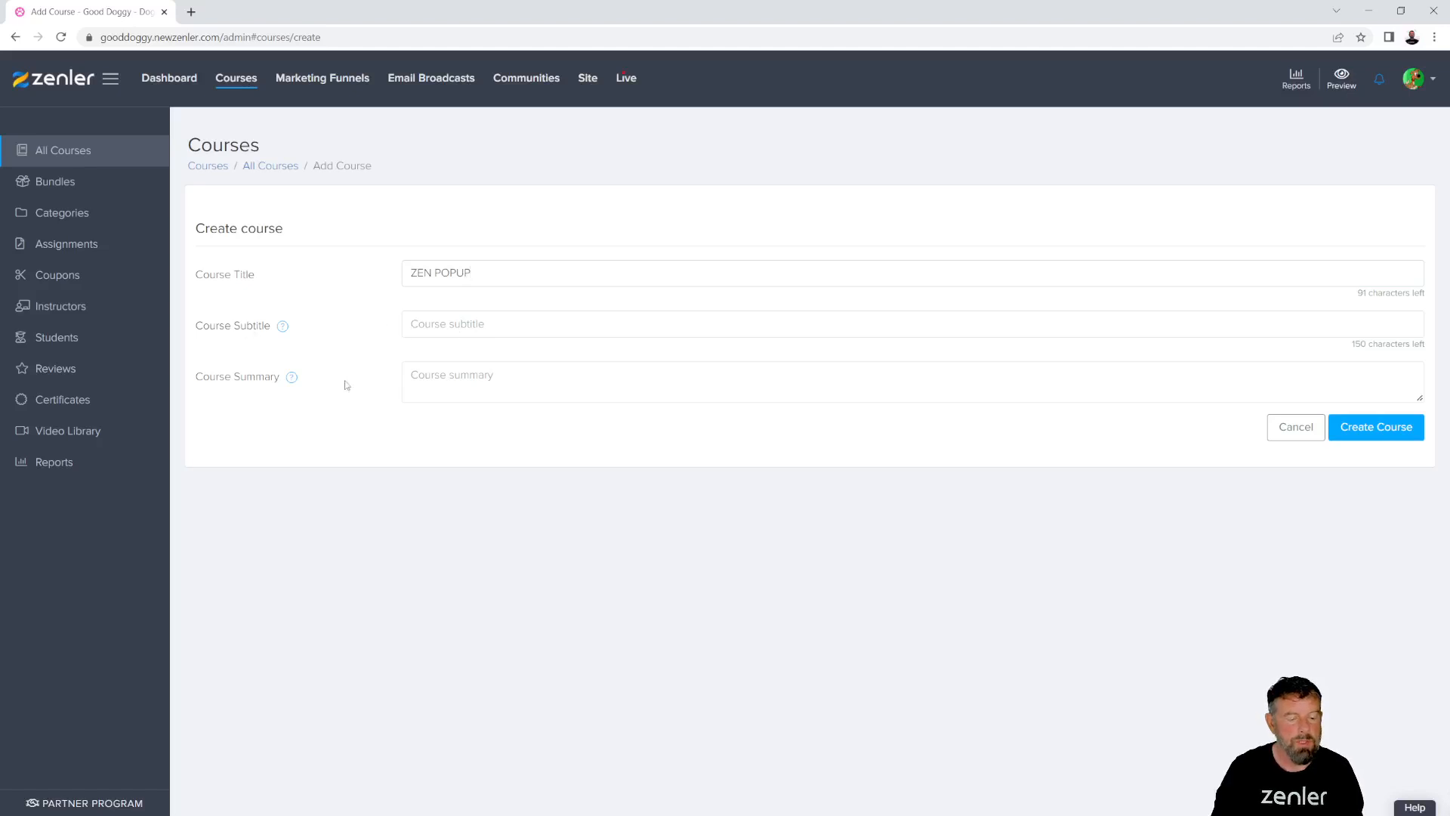
pyautogui.click(1368, 432)
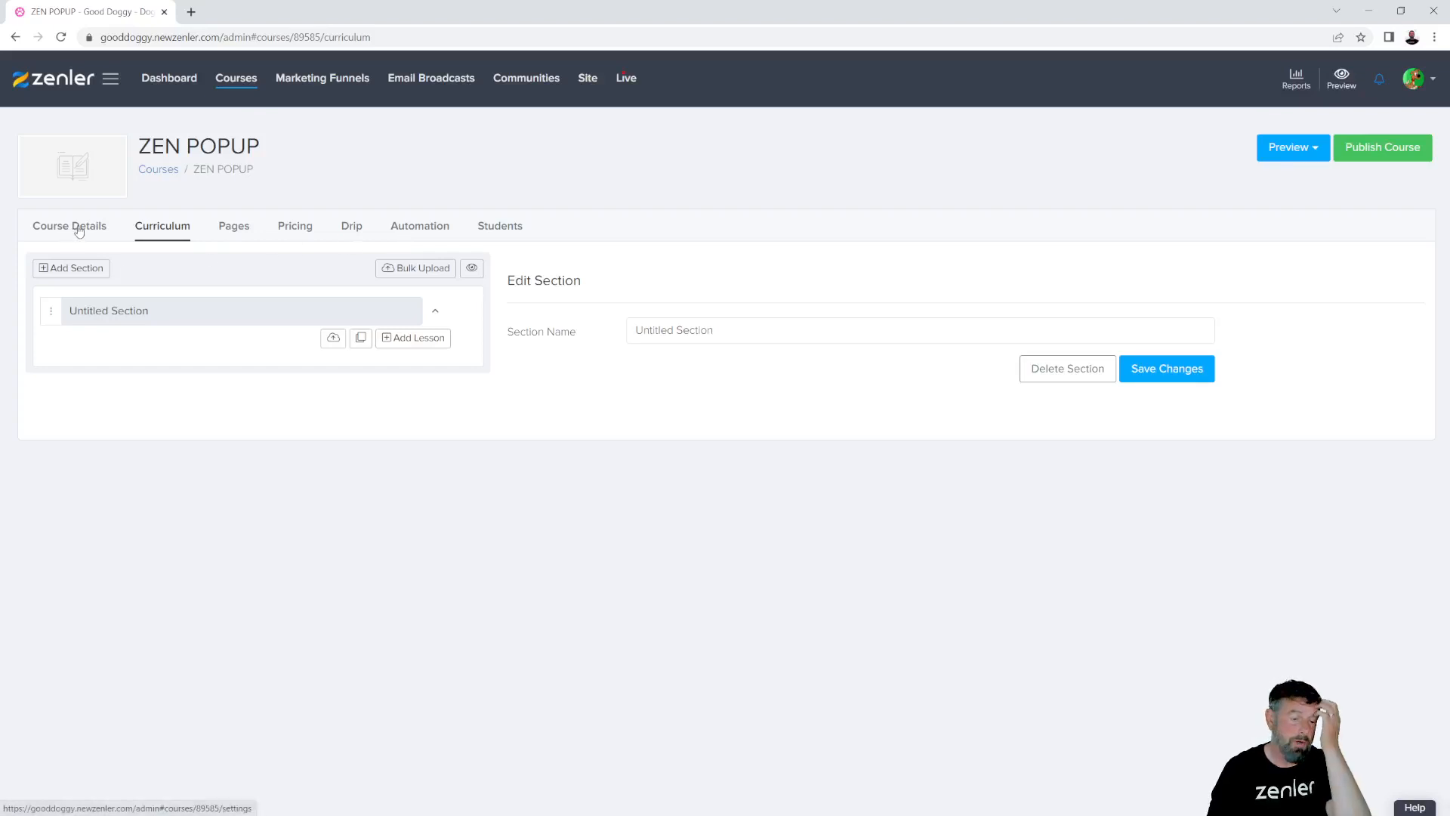
# - Open the ZEN POPUP course's sales page in the page editor and copy the checkout page's URL
pyautogui.click(236, 226)
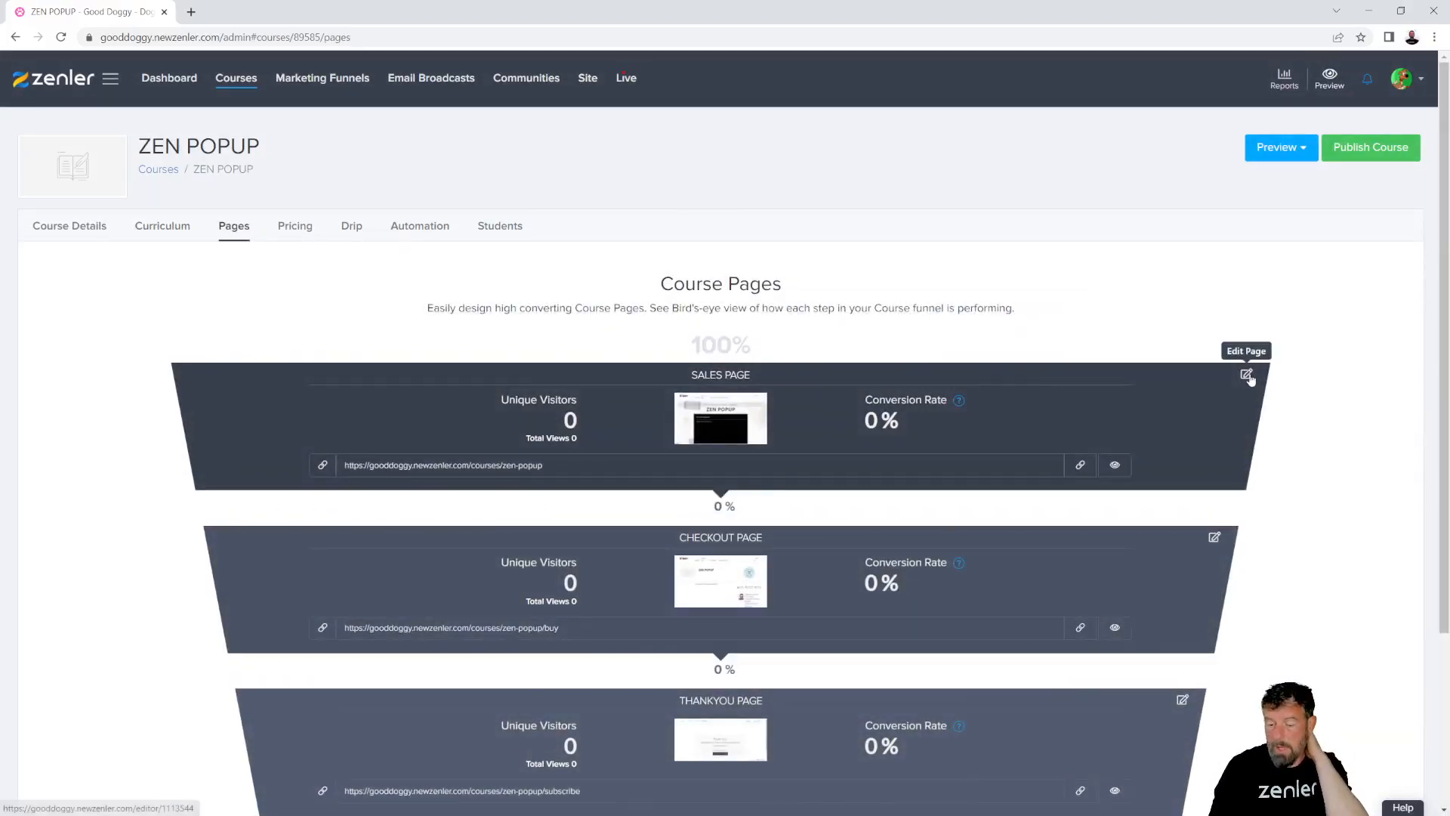
pyautogui.click(1246, 374)
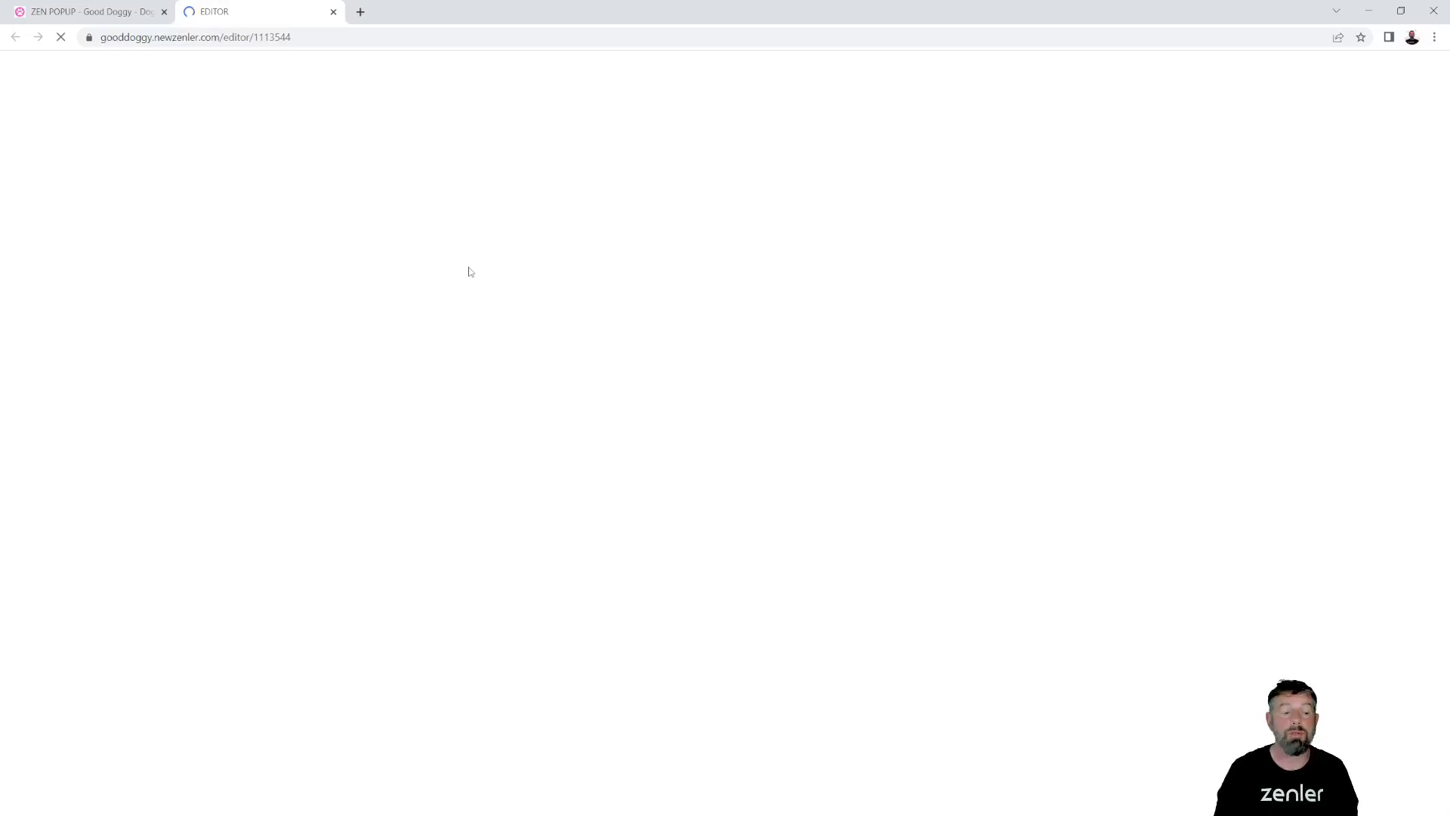
pyautogui.click(47, 12)
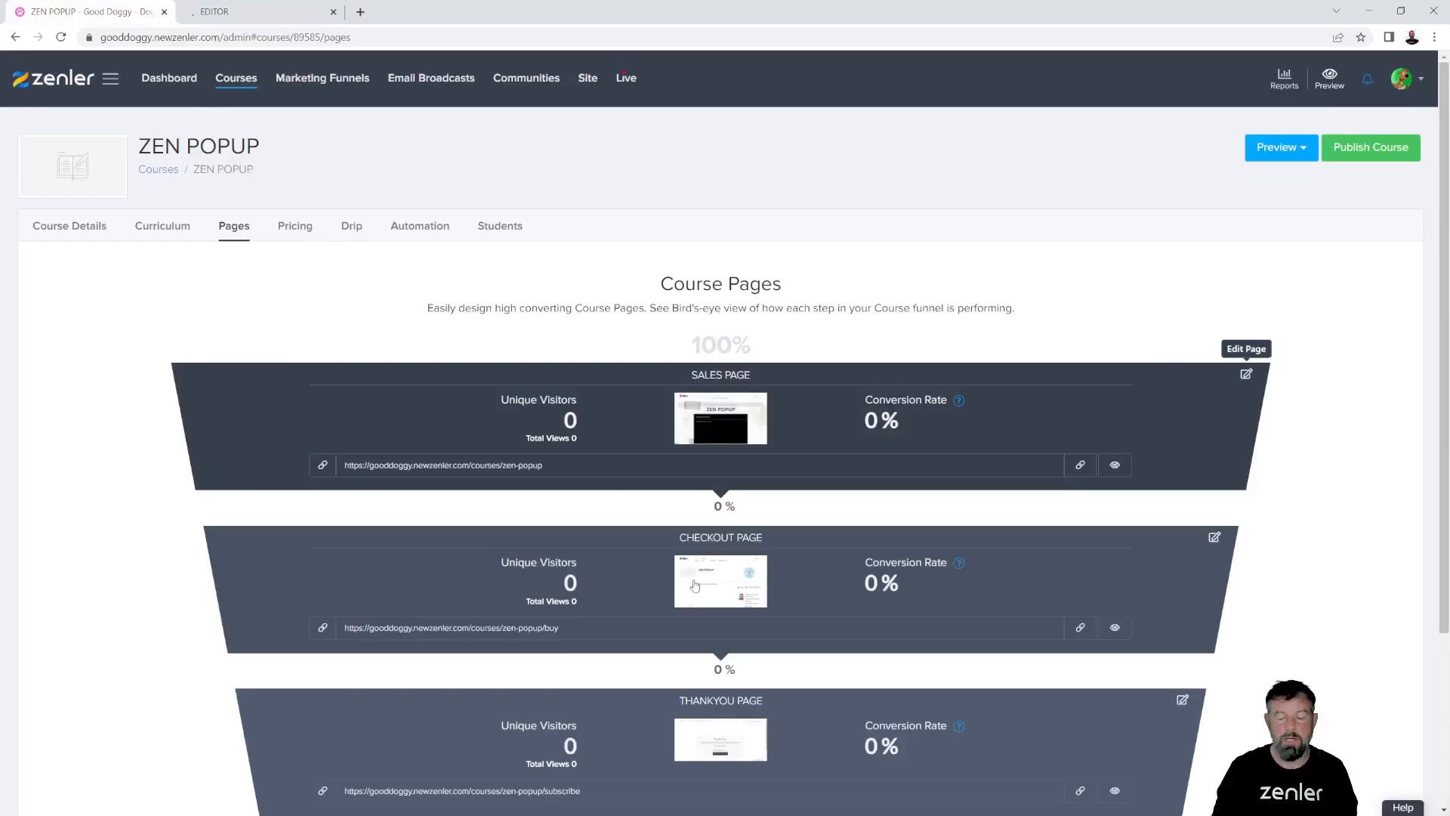
pyautogui.click(1081, 627)
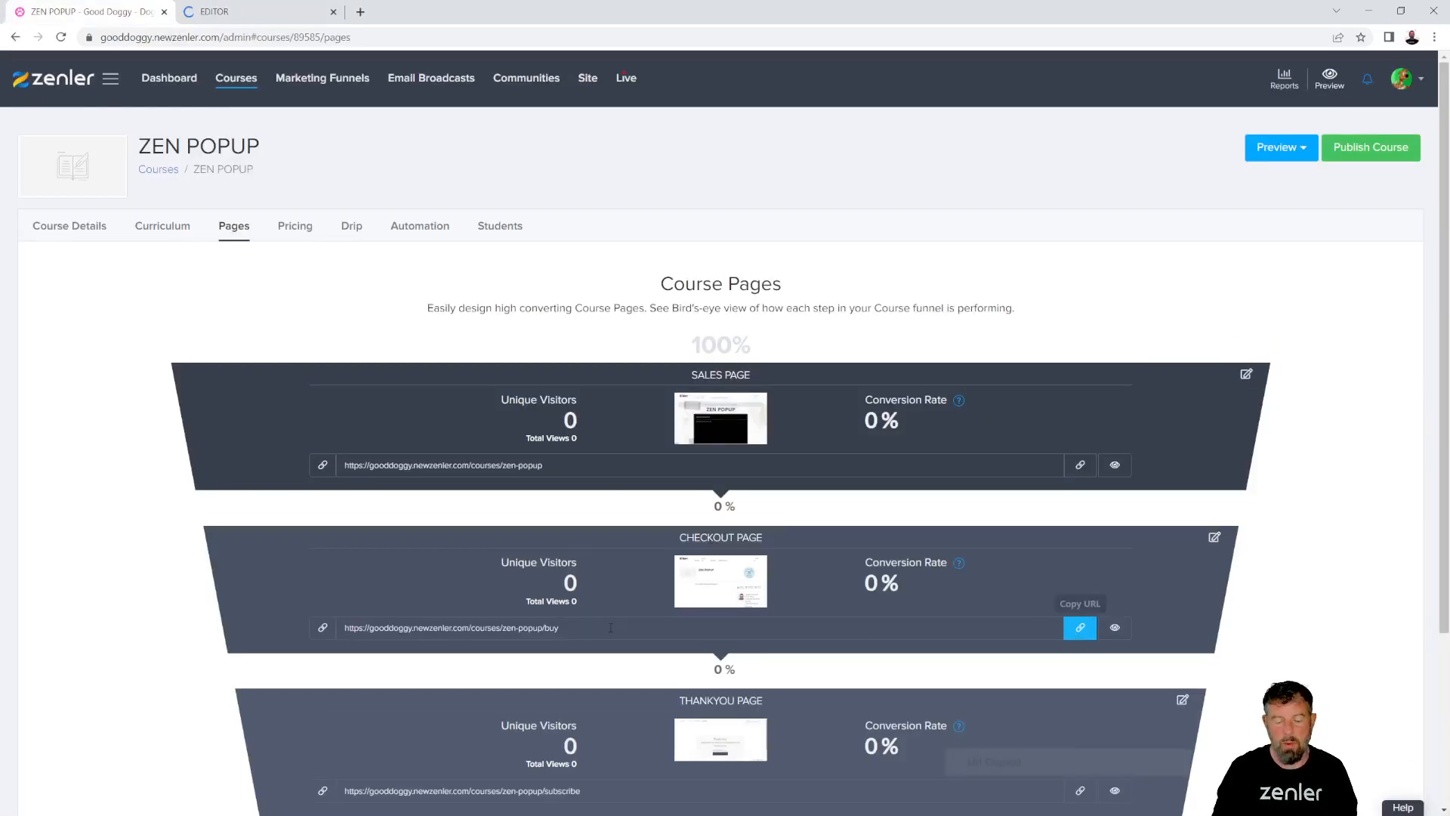
pyautogui.click(260, 14)
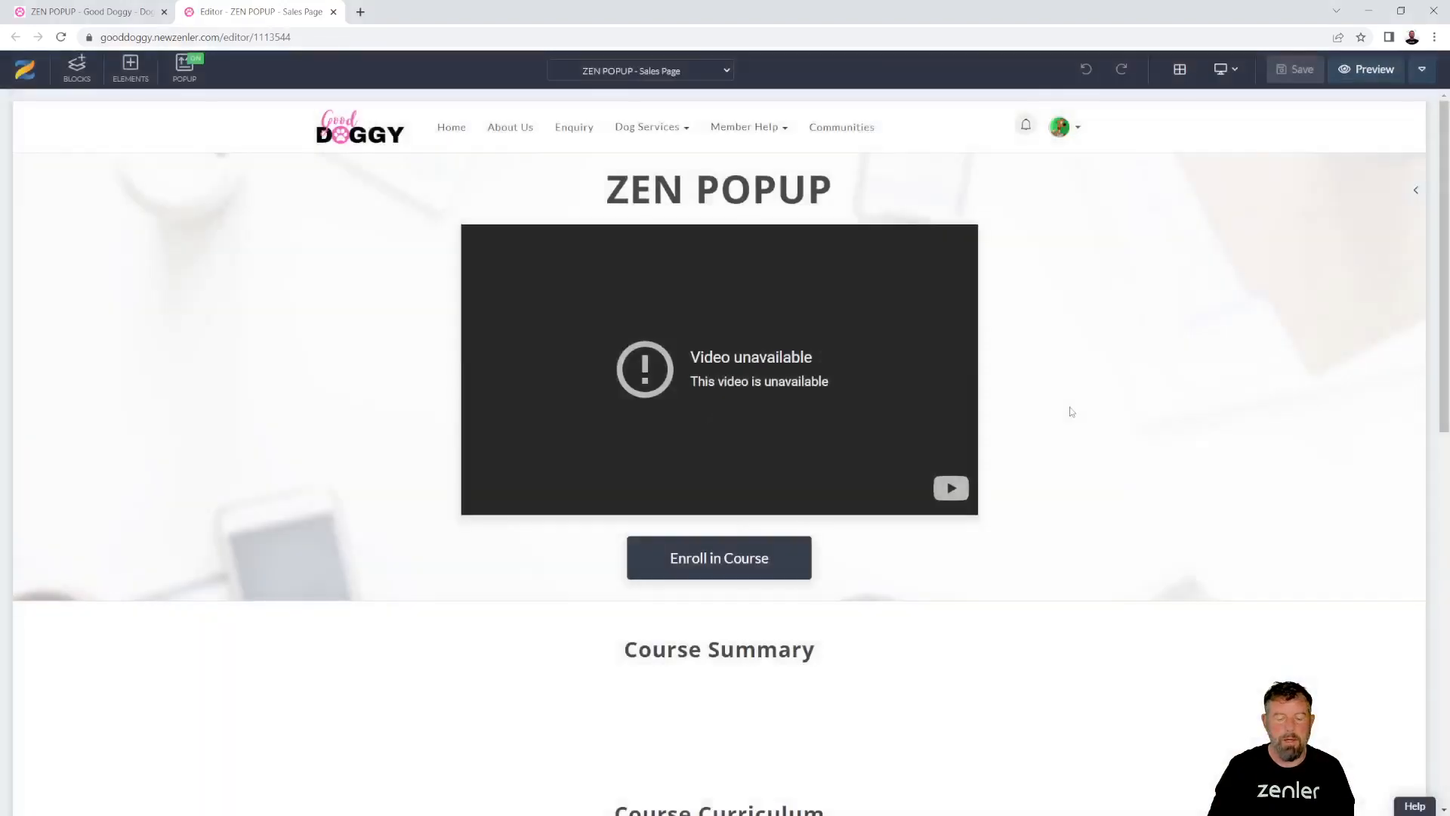
# - Delete the sales page's header block containing the ZEN POPUP title, the video and the Enroll in Course button
pyautogui.scroll(-9, 1069, 412)
pyautogui.scroll(6, 1070, 411)
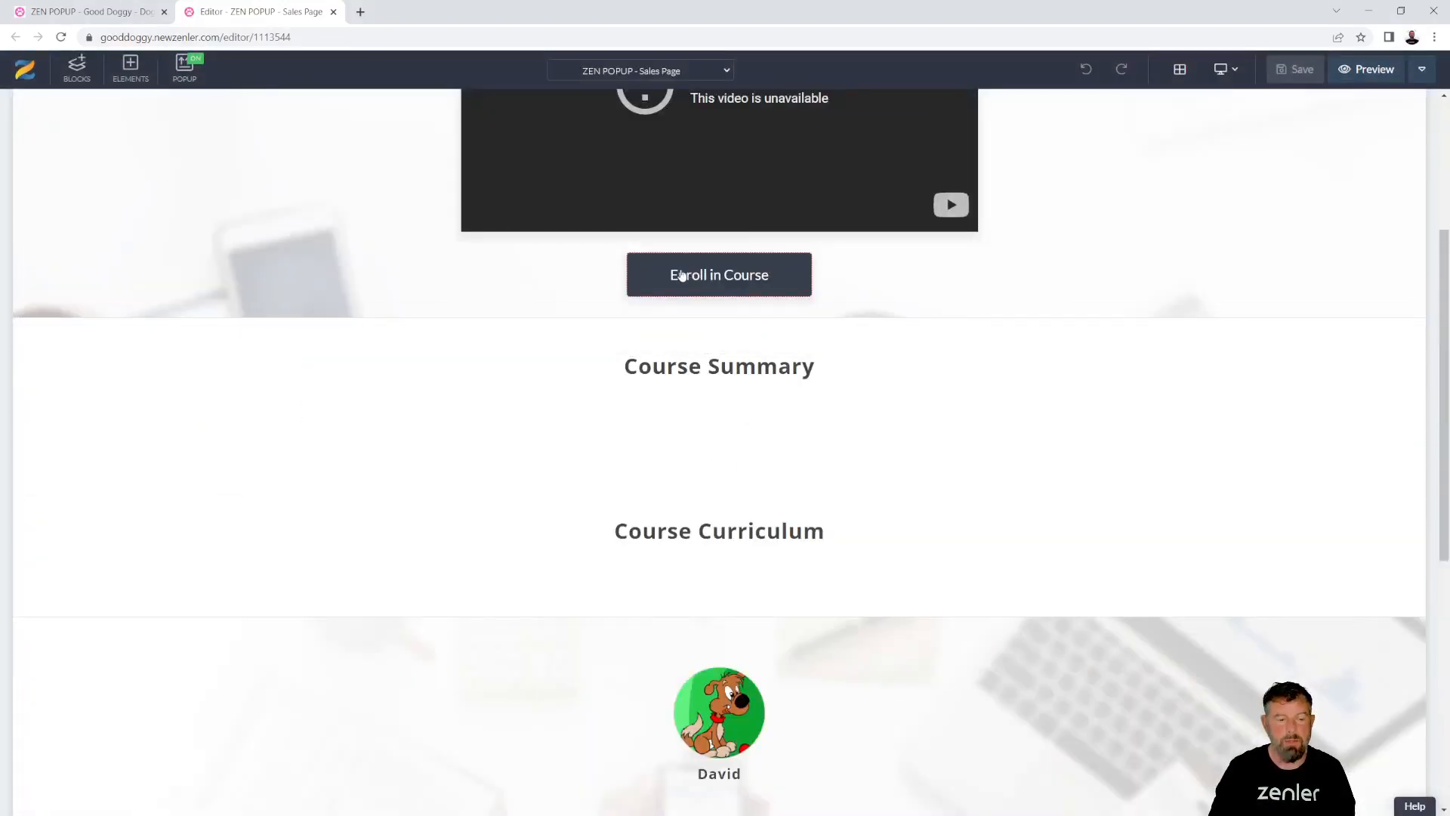
pyautogui.scroll(-7, 985, 348)
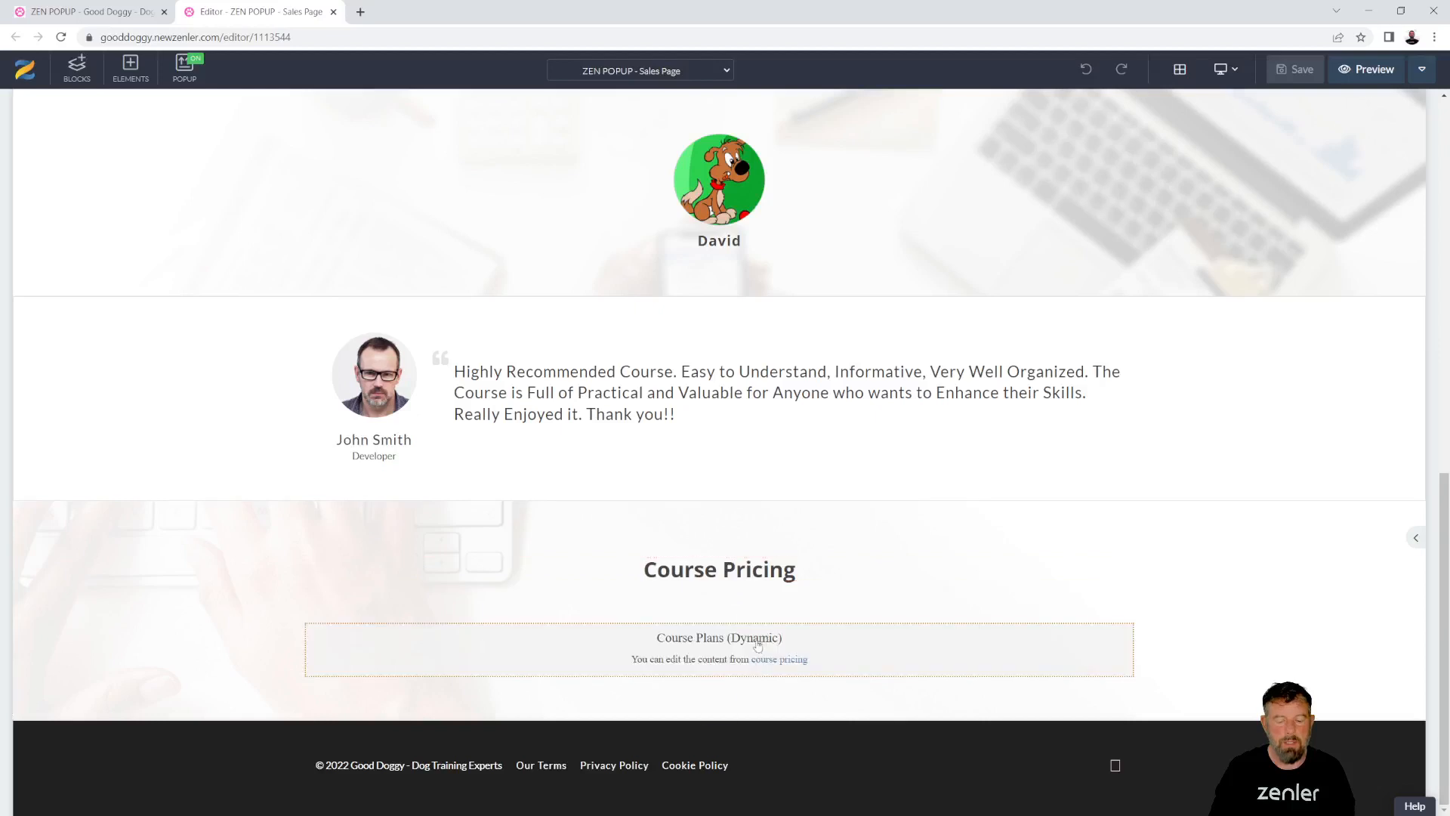
pyautogui.scroll(7, 994, 532)
pyautogui.scroll(3, 996, 531)
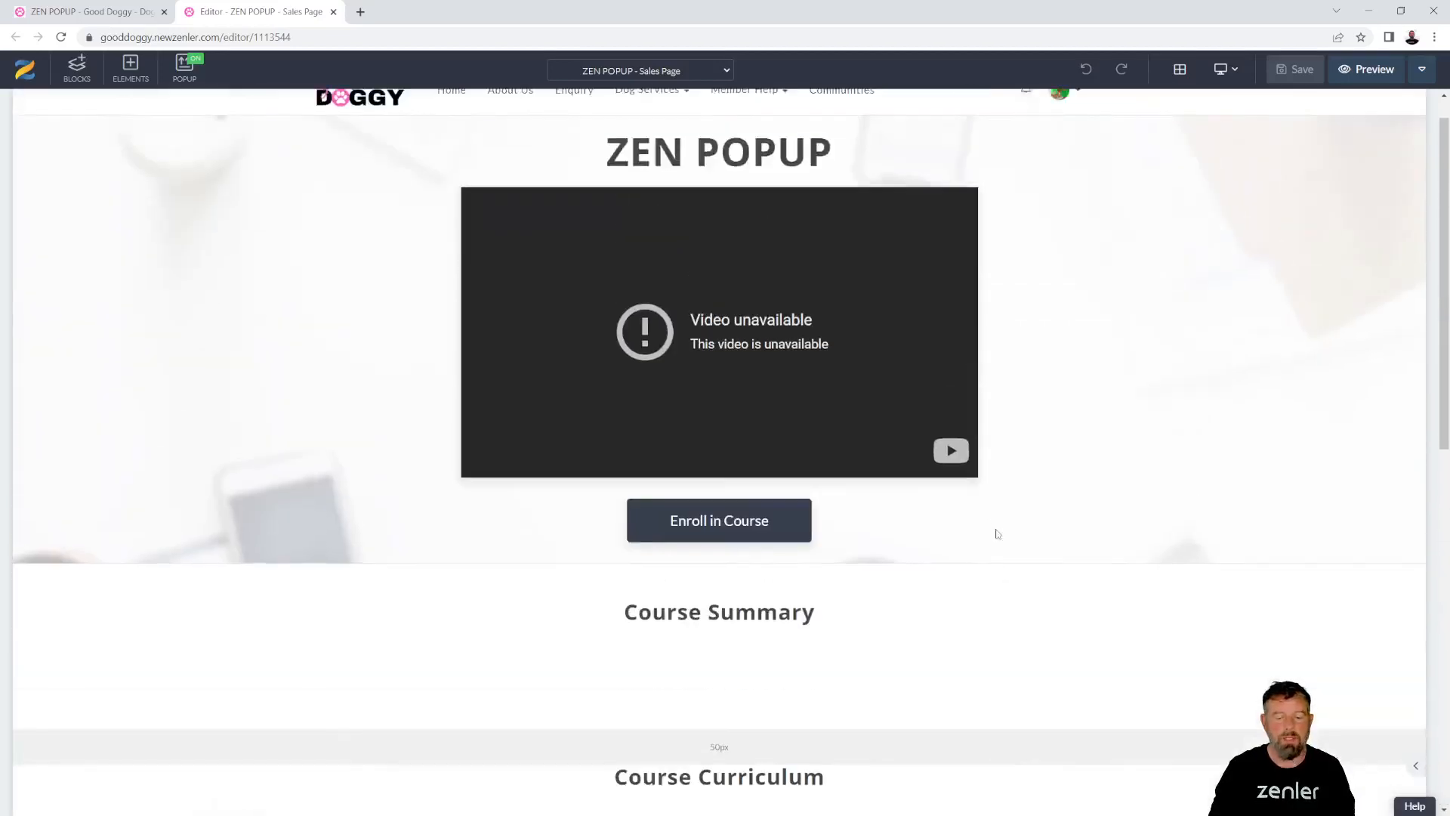
pyautogui.click(250, 344)
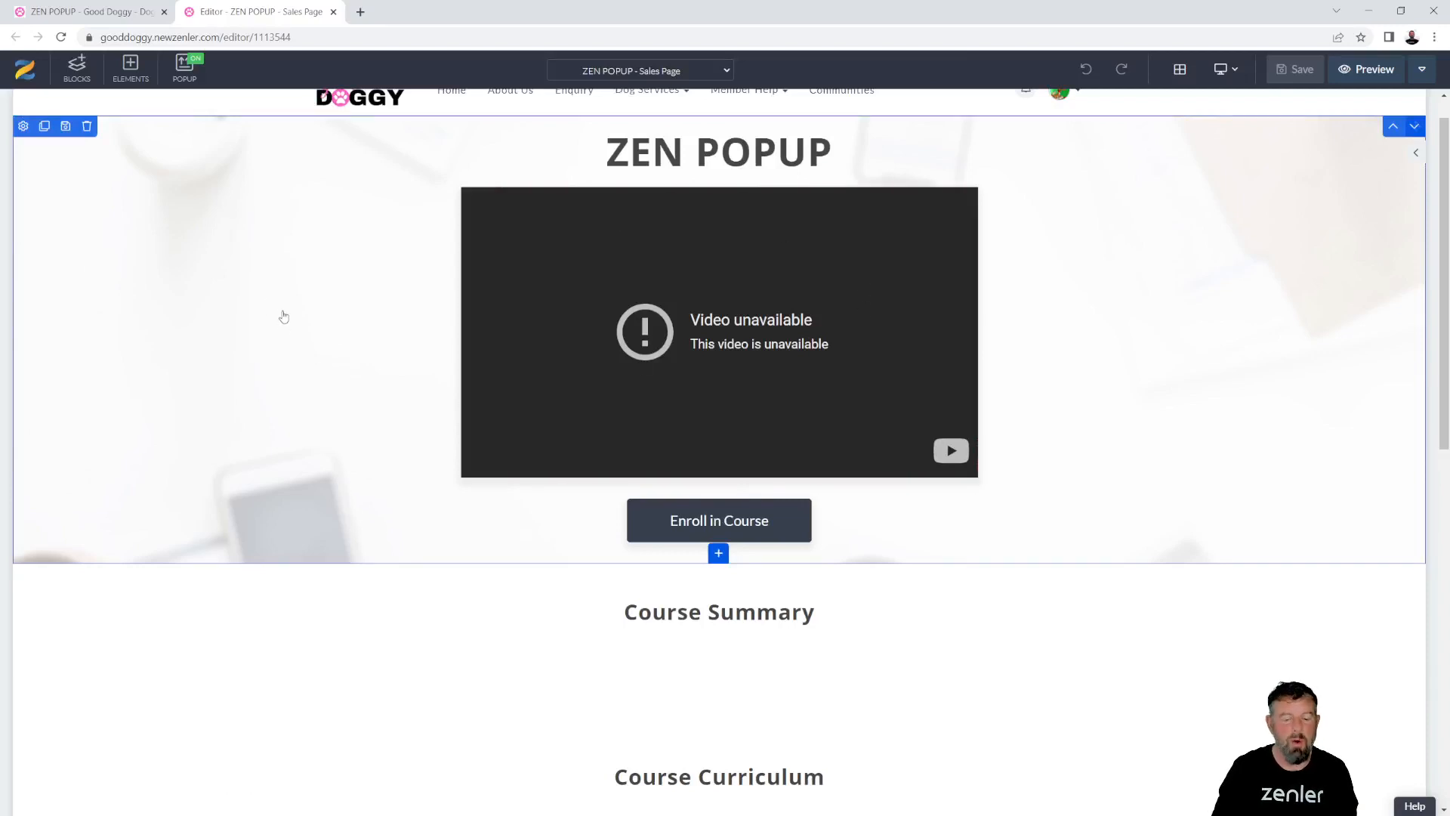
pyautogui.click(87, 128)
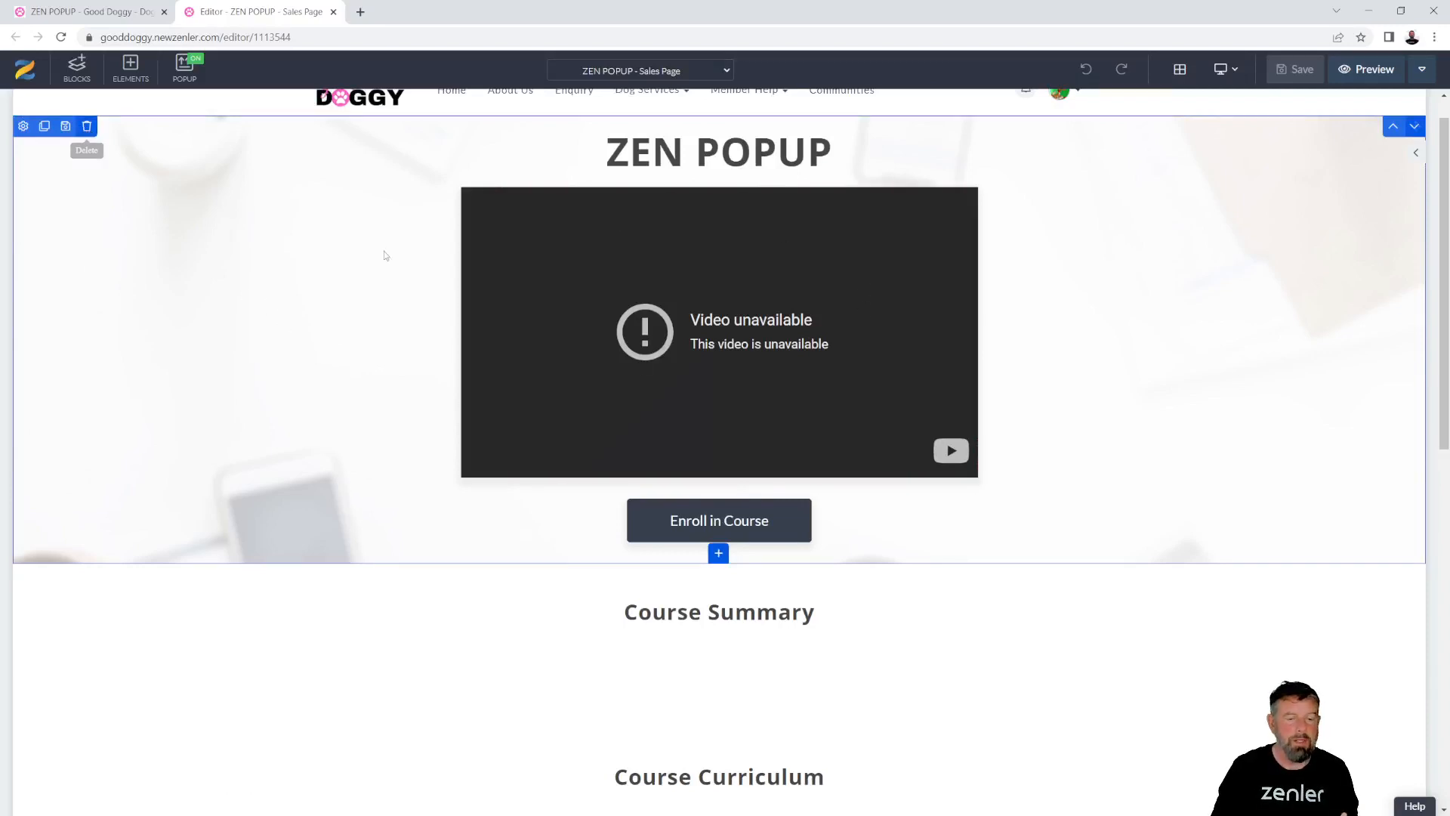
pyautogui.click(742, 209)
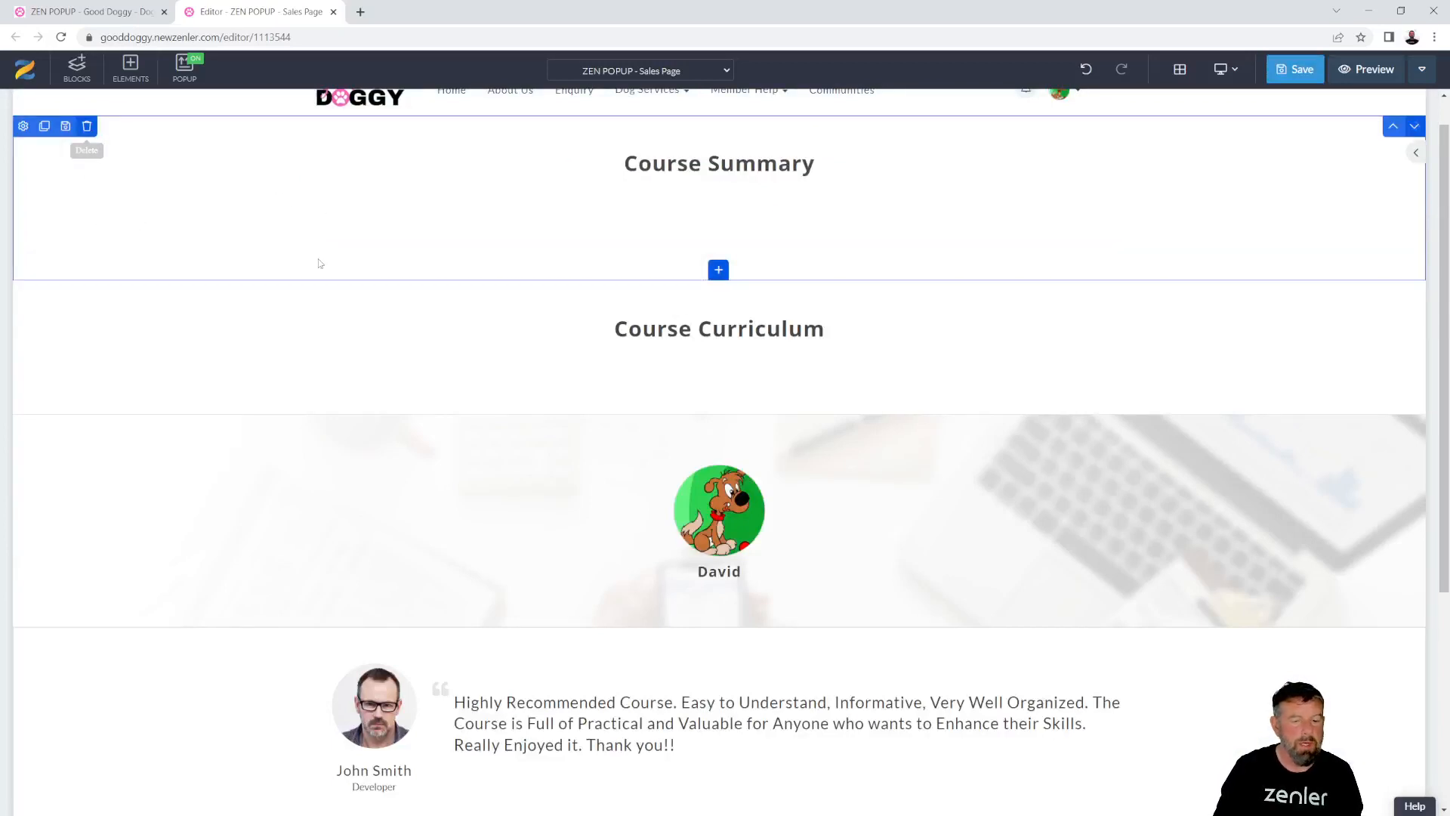
# - Delete the Course Summary and Course Curriculum blocks from the sales page
pyautogui.click(87, 126)
pyautogui.click(750, 213)
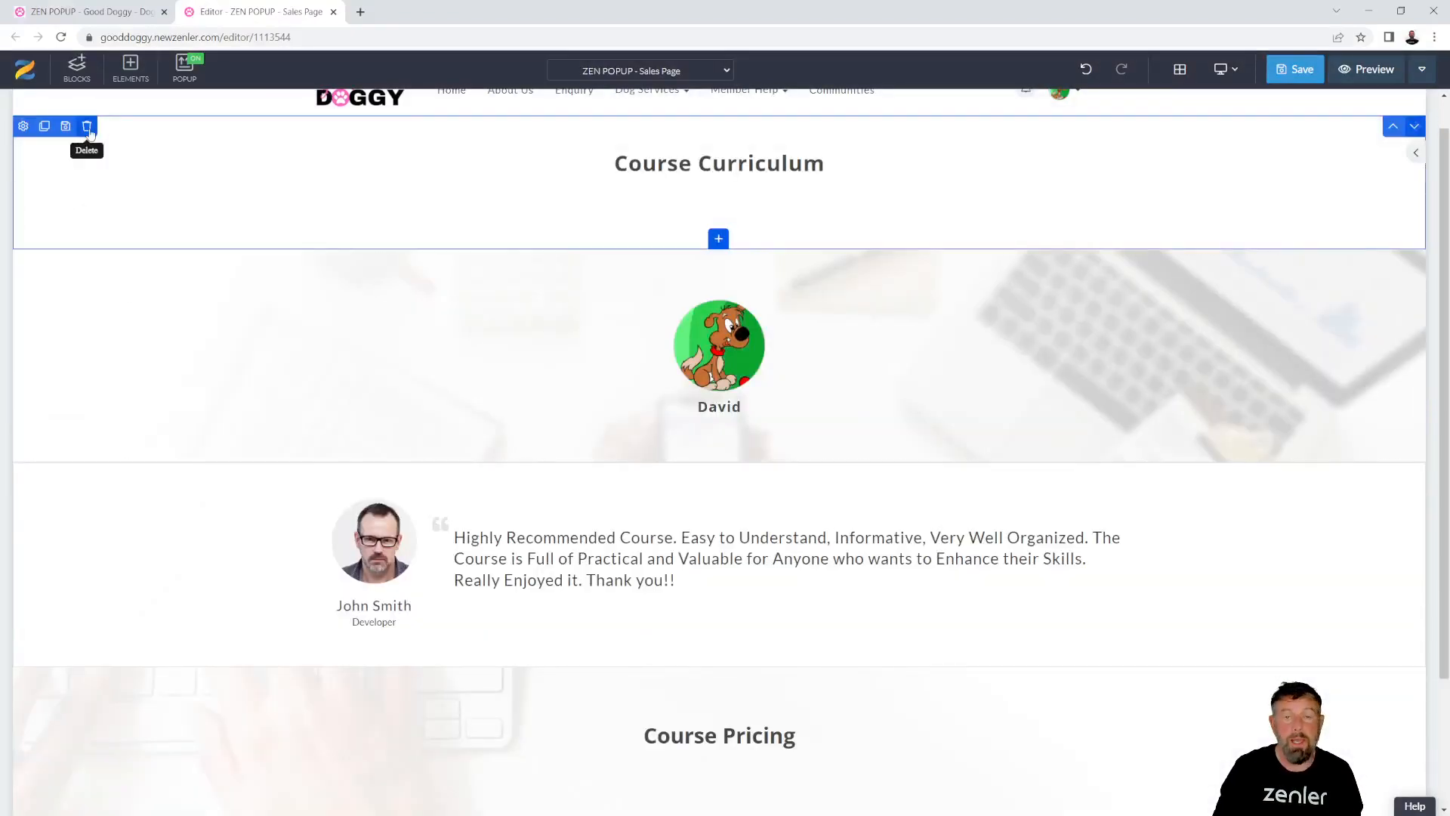
pyautogui.click(87, 126)
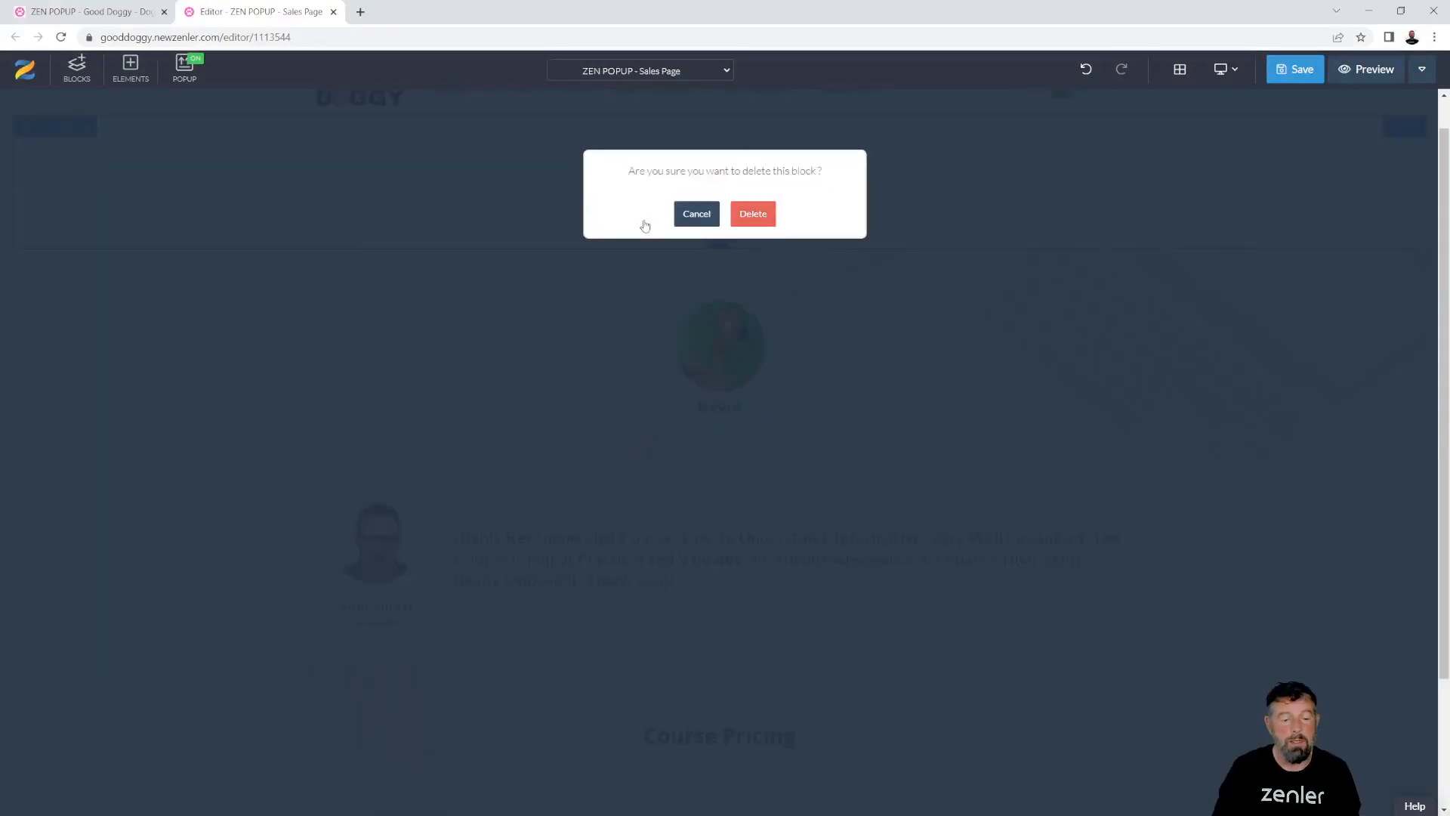
pyautogui.click(754, 213)
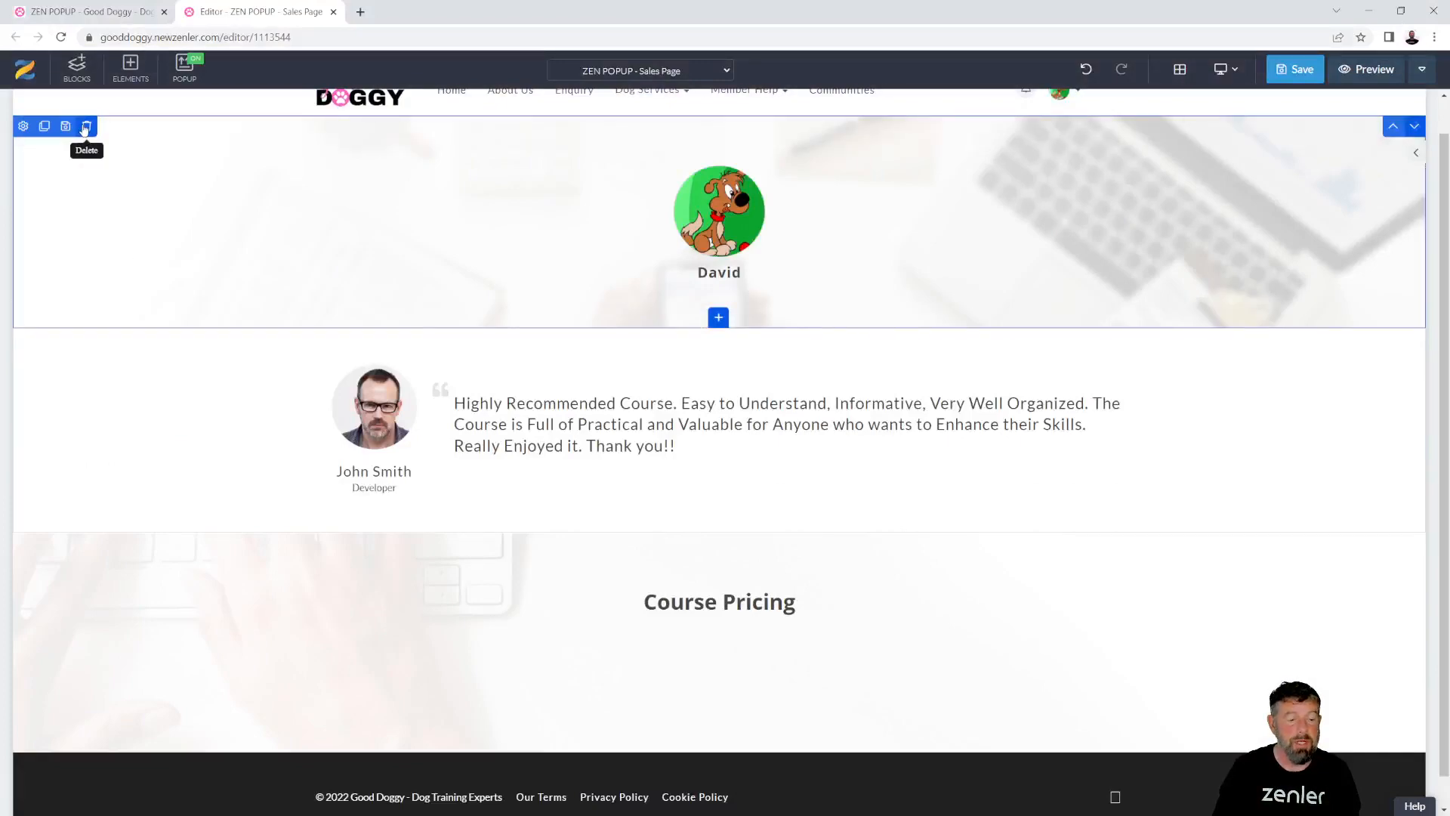
# - Delete the instructor profile, testimonial and Course Pricing blocks from the sales page
pyautogui.click(86, 127)
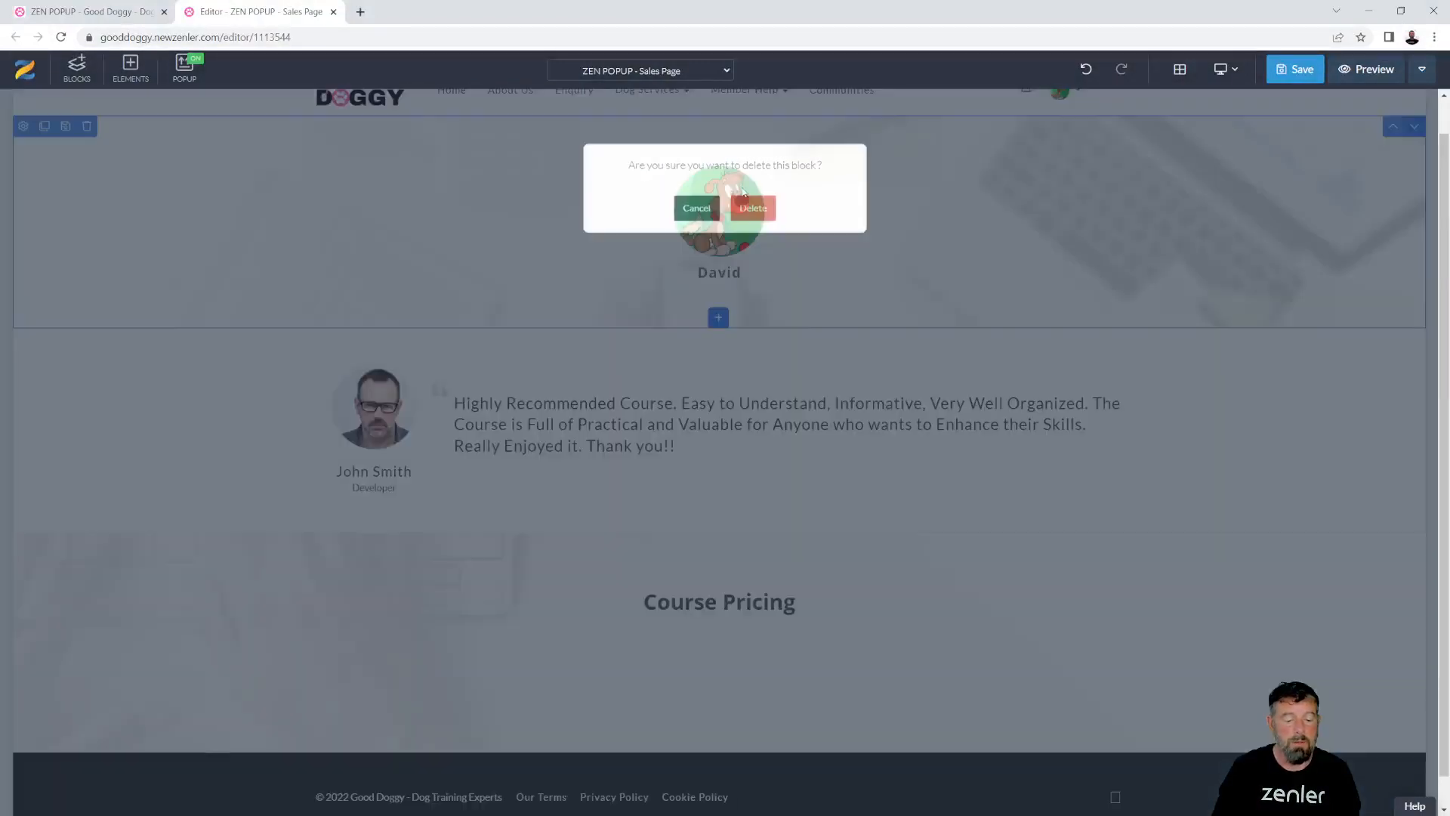
pyautogui.click(749, 206)
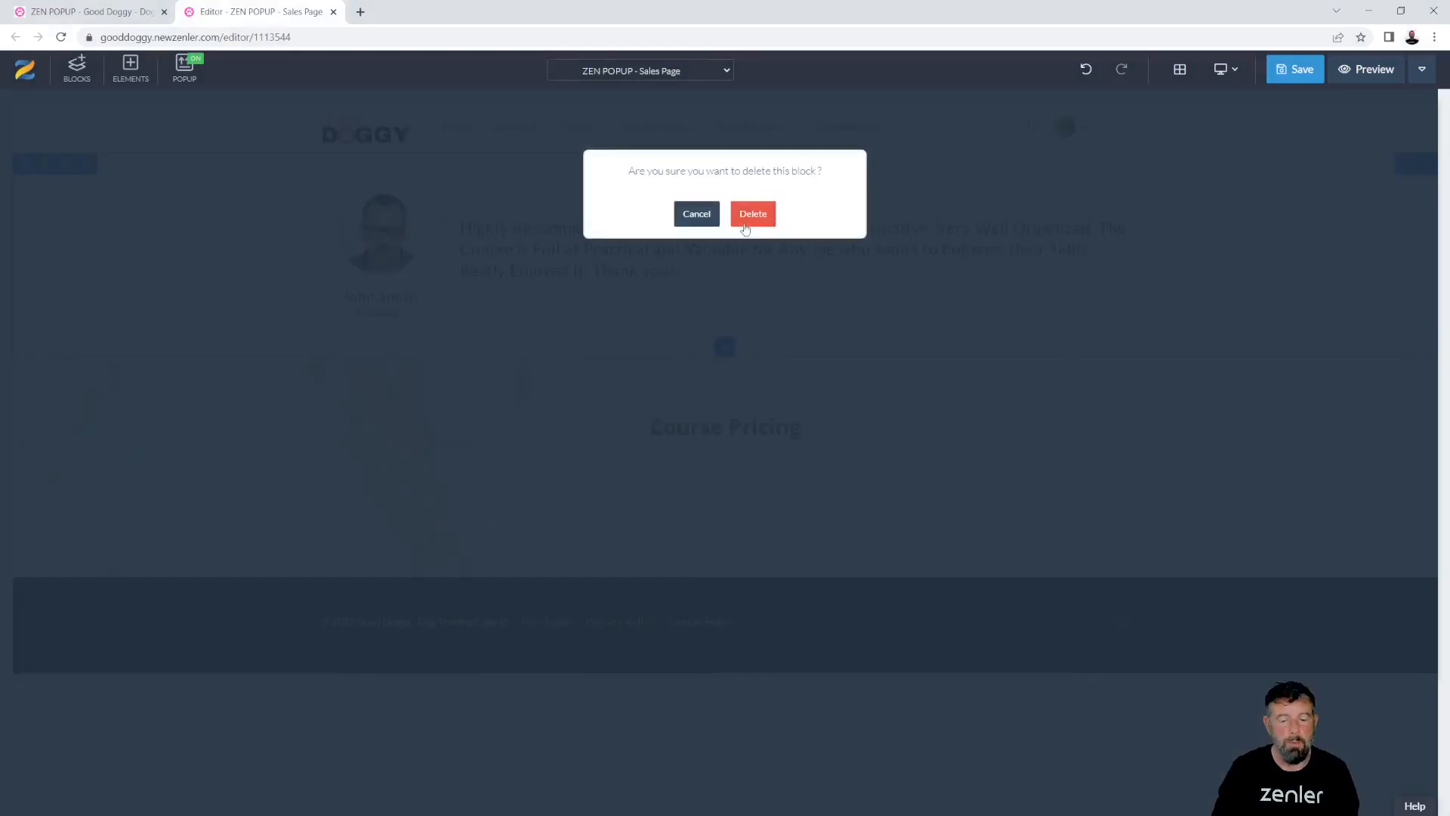
pyautogui.click(747, 221)
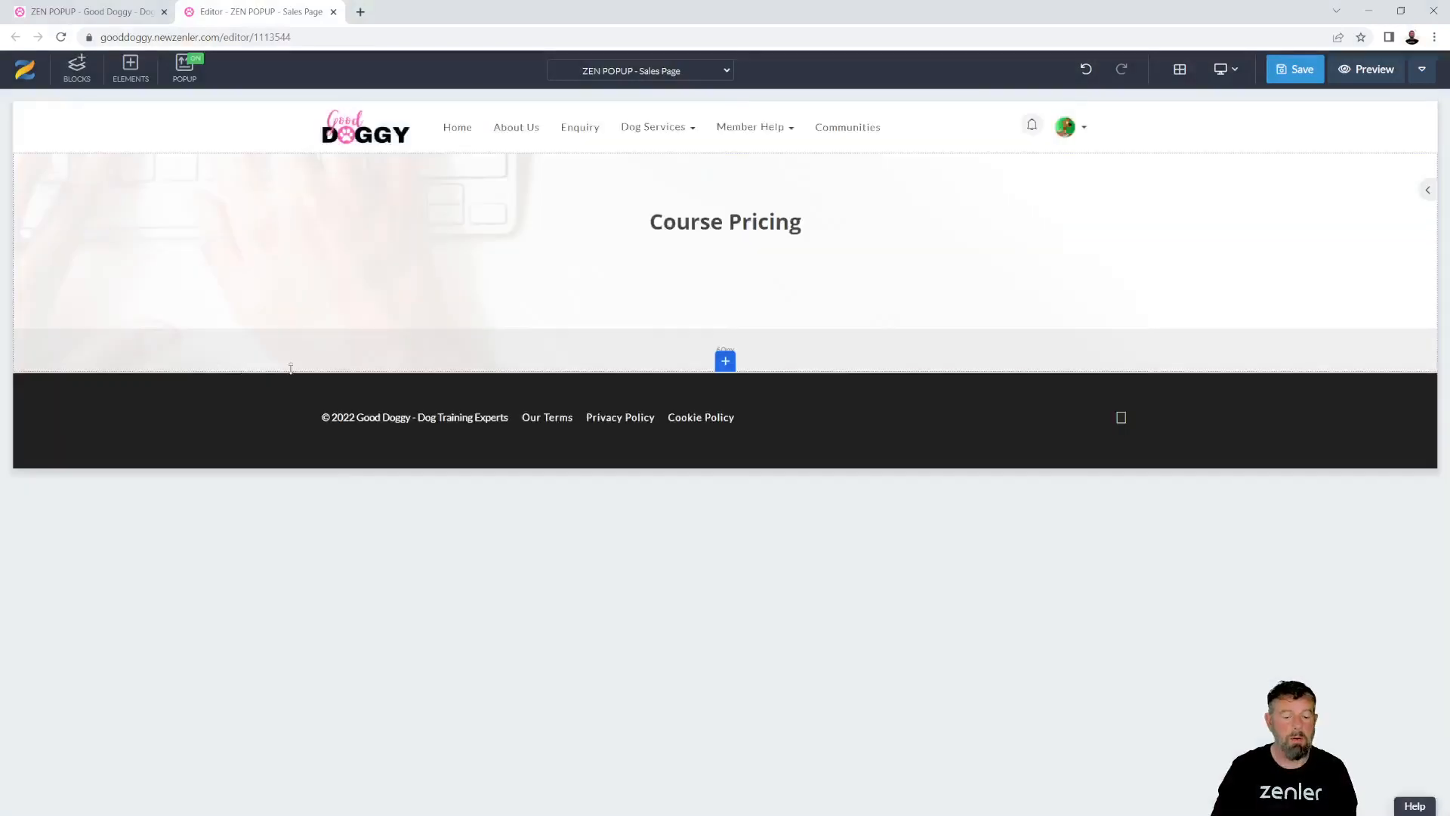
pyautogui.click(87, 164)
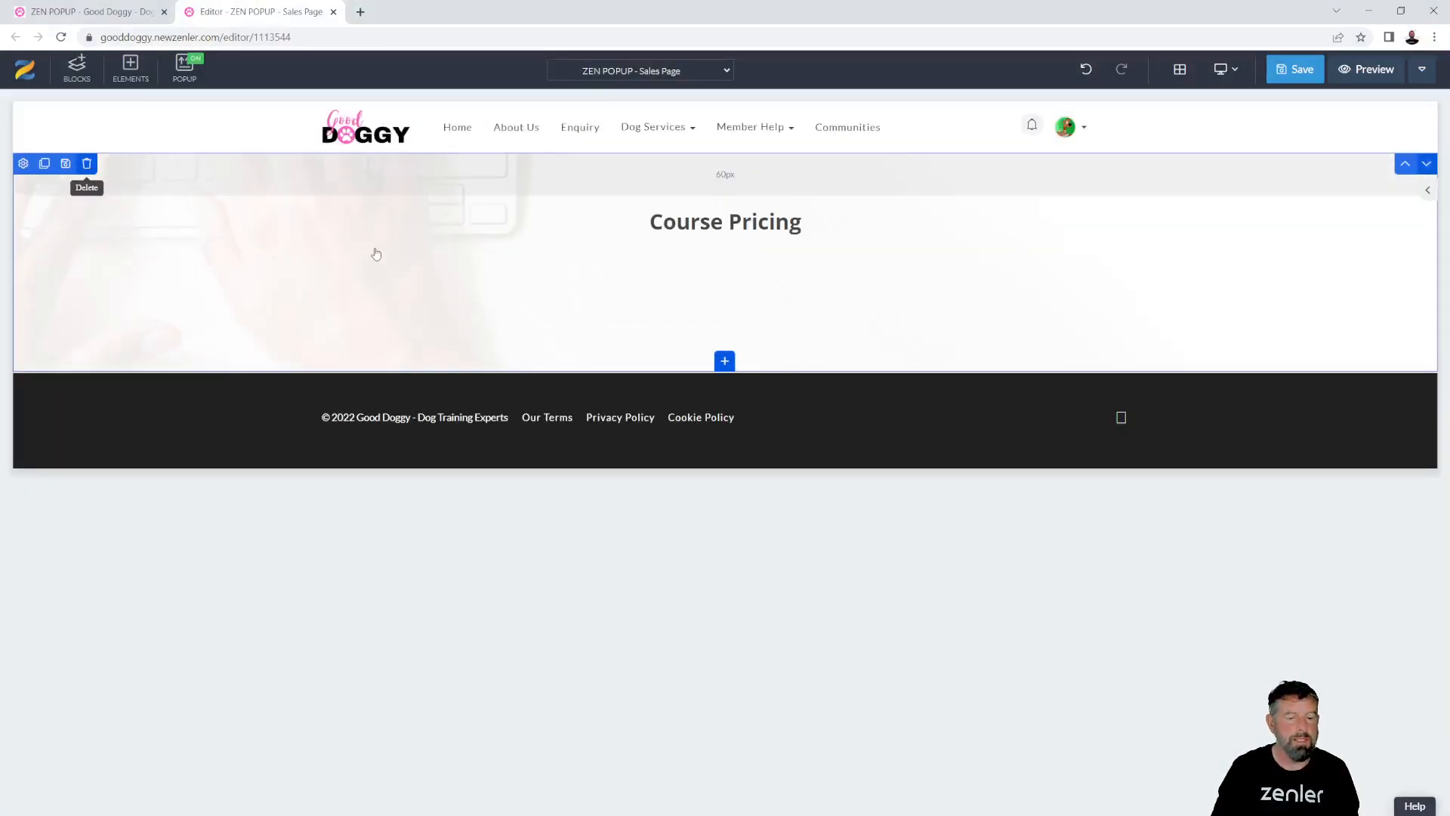
pyautogui.click(752, 218)
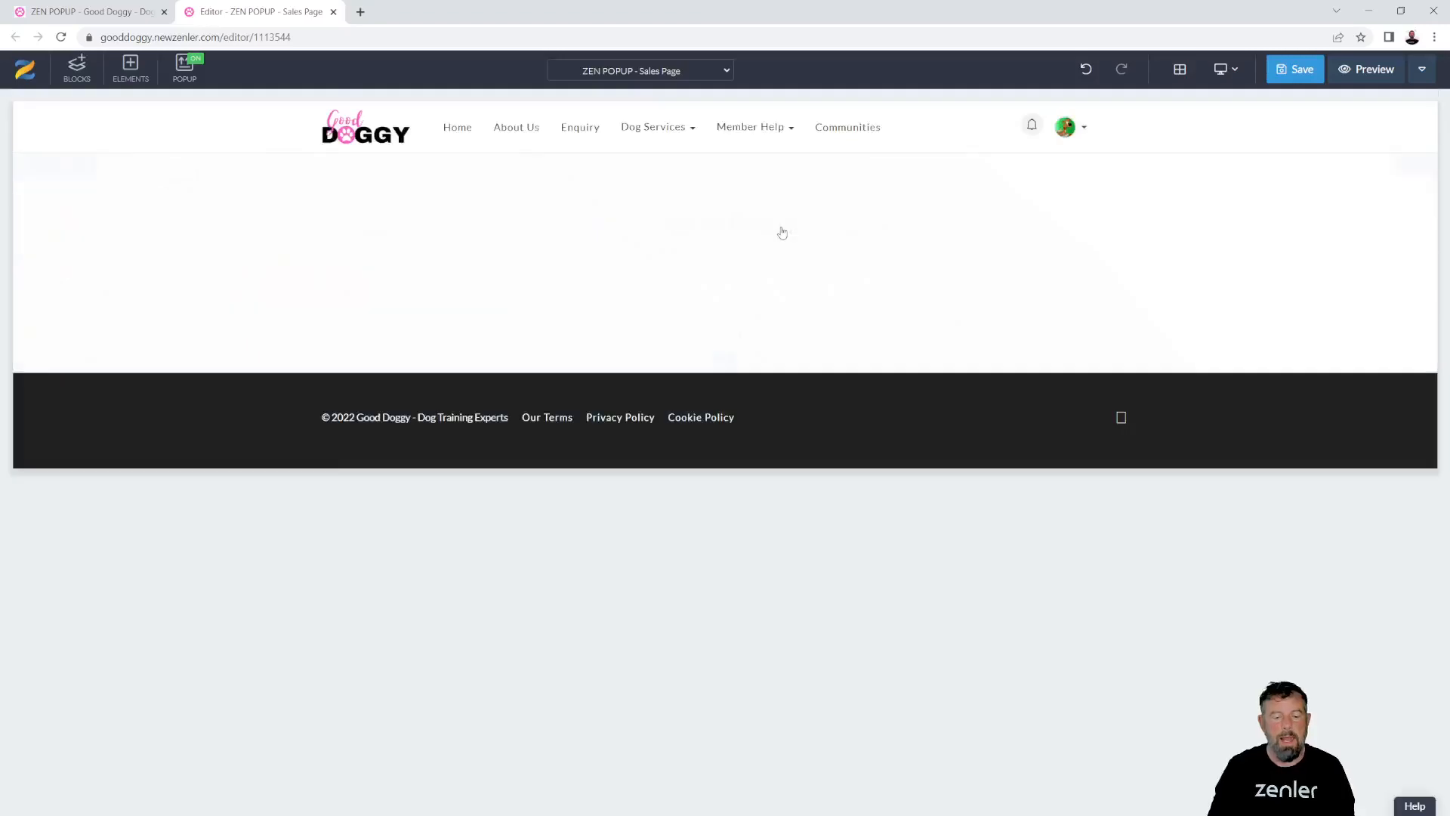
# - Add a new empty block to the sales page between the navigation bar and the footer
pyautogui.click(78, 68)
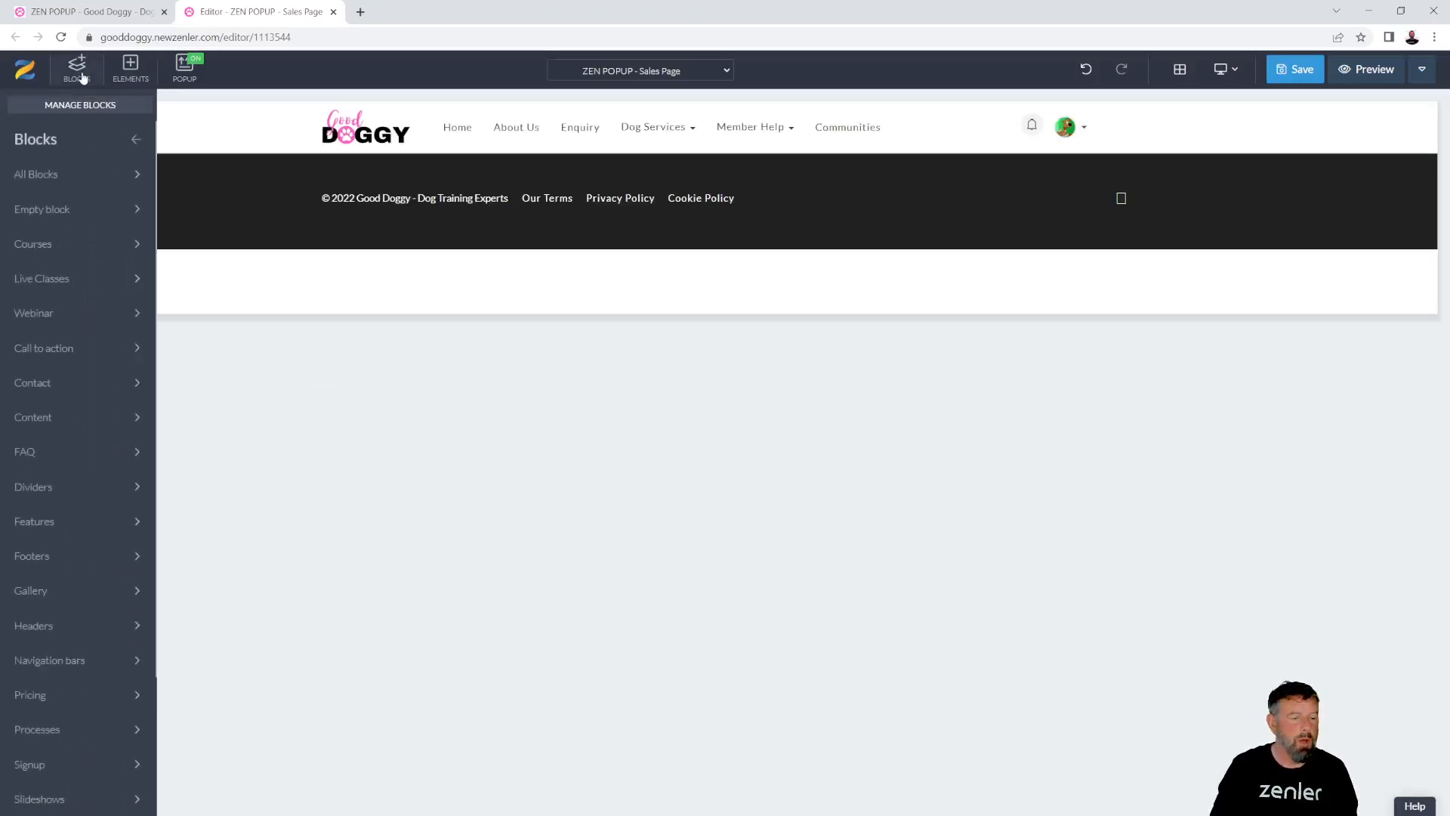
pyautogui.click(63, 216)
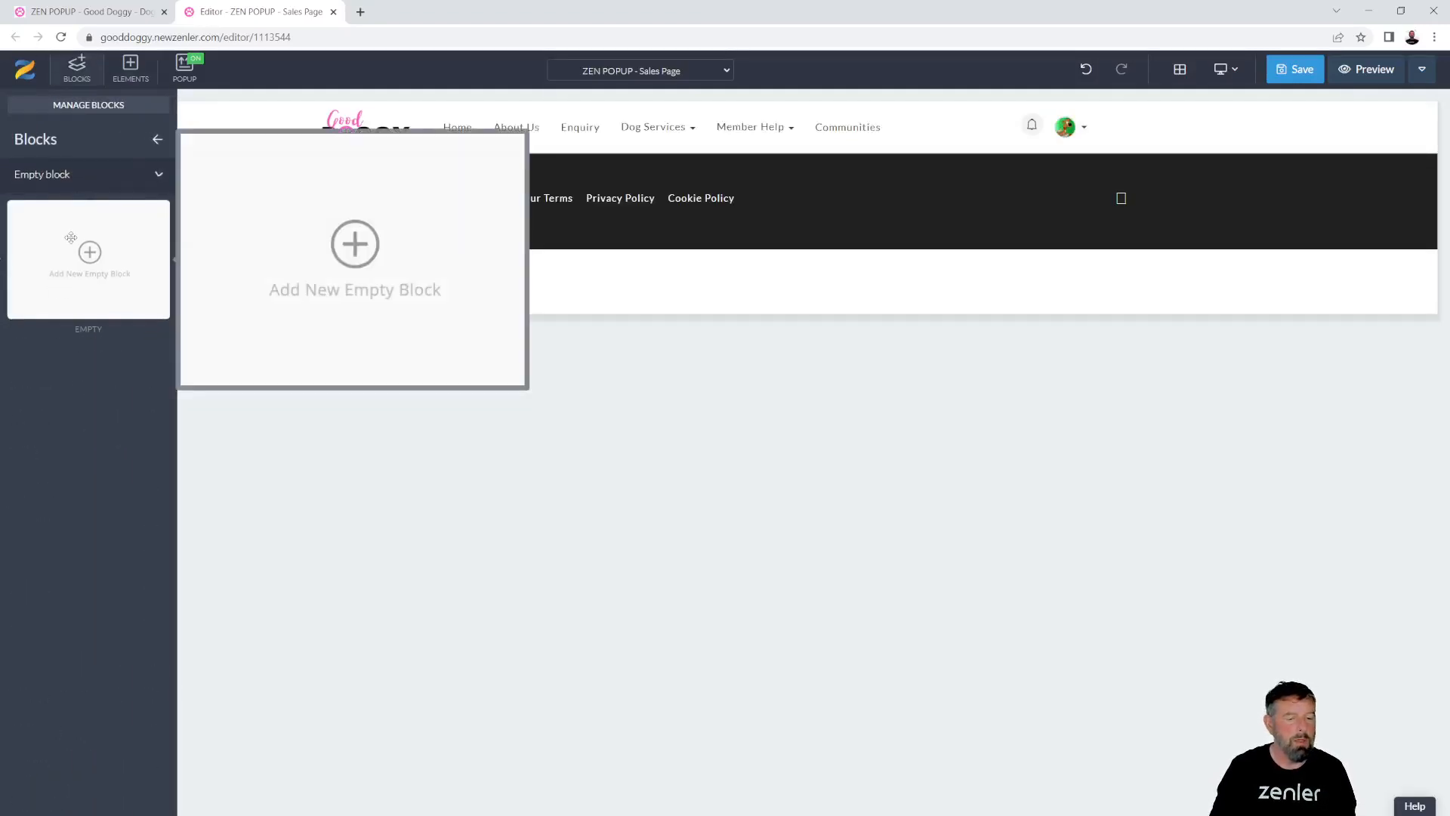
pyautogui.moveTo(88, 245); pyautogui.dragTo(554, 201)
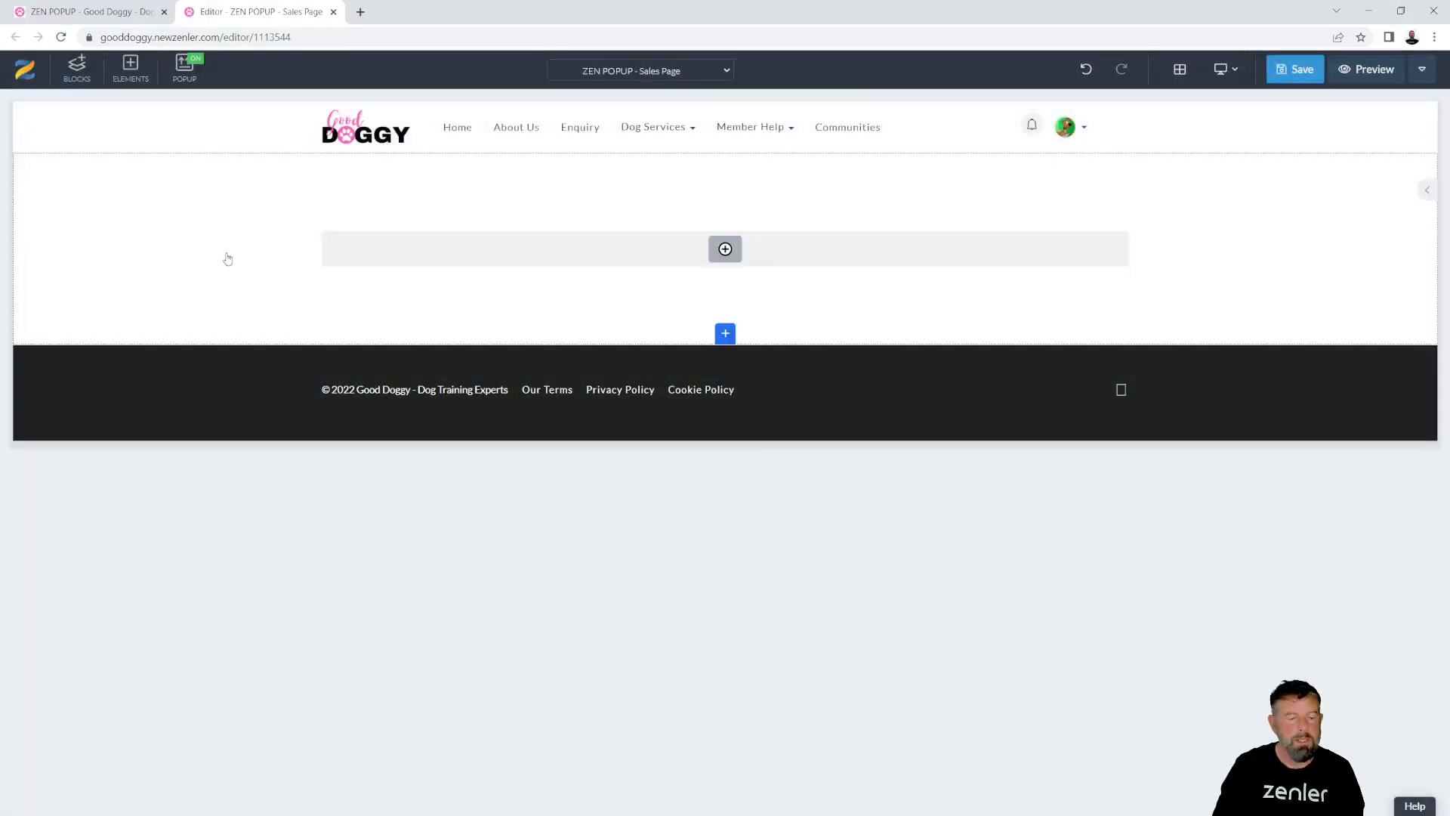
# - Search the free images for "laptop" and insert the wooden desk picture with plant and laptop, uncropped, as the empty block's background
pyautogui.click(24, 164)
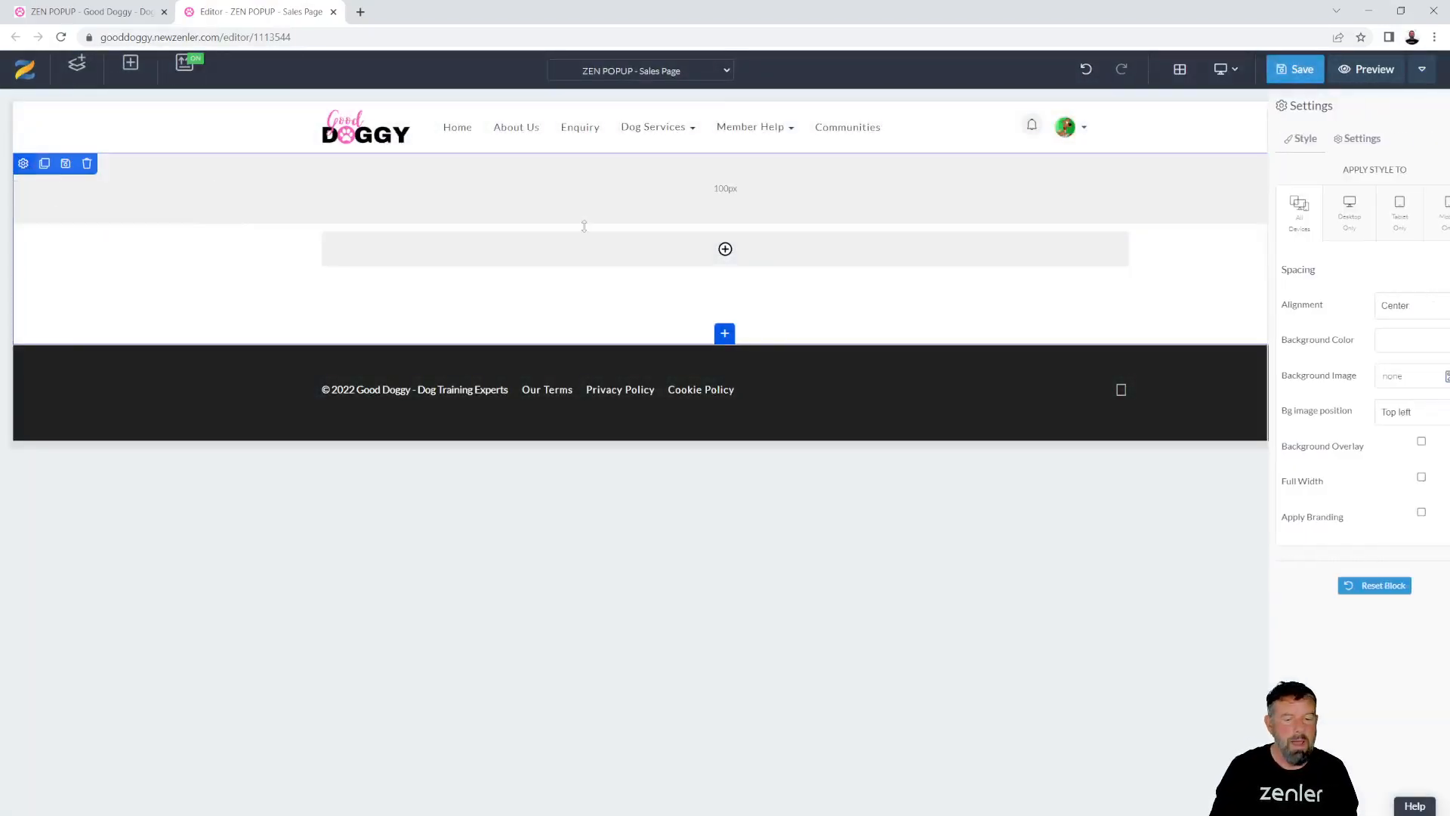
pyautogui.click(1424, 376)
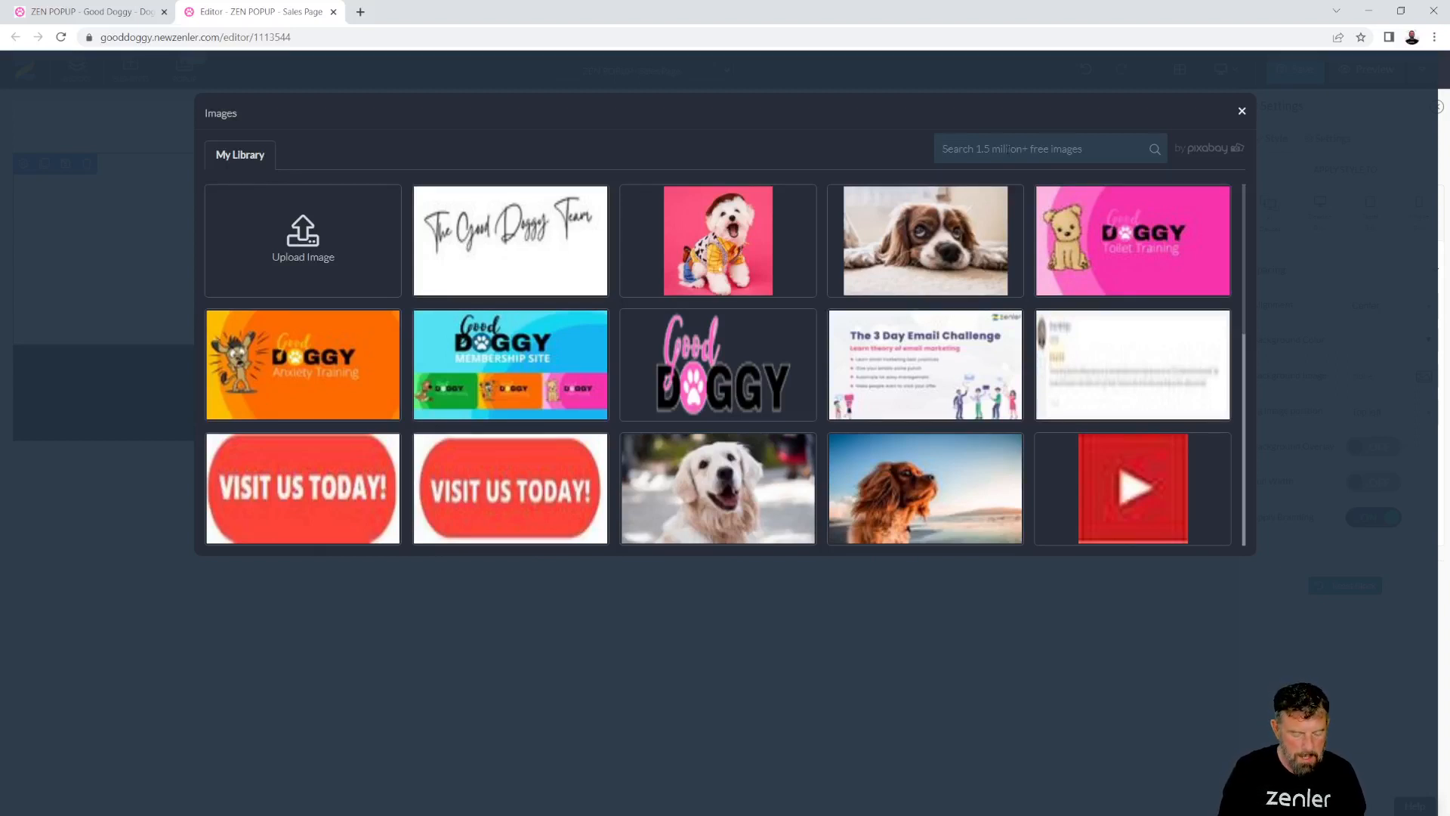
pyautogui.click(1008, 151)
pyautogui.write('laptop')
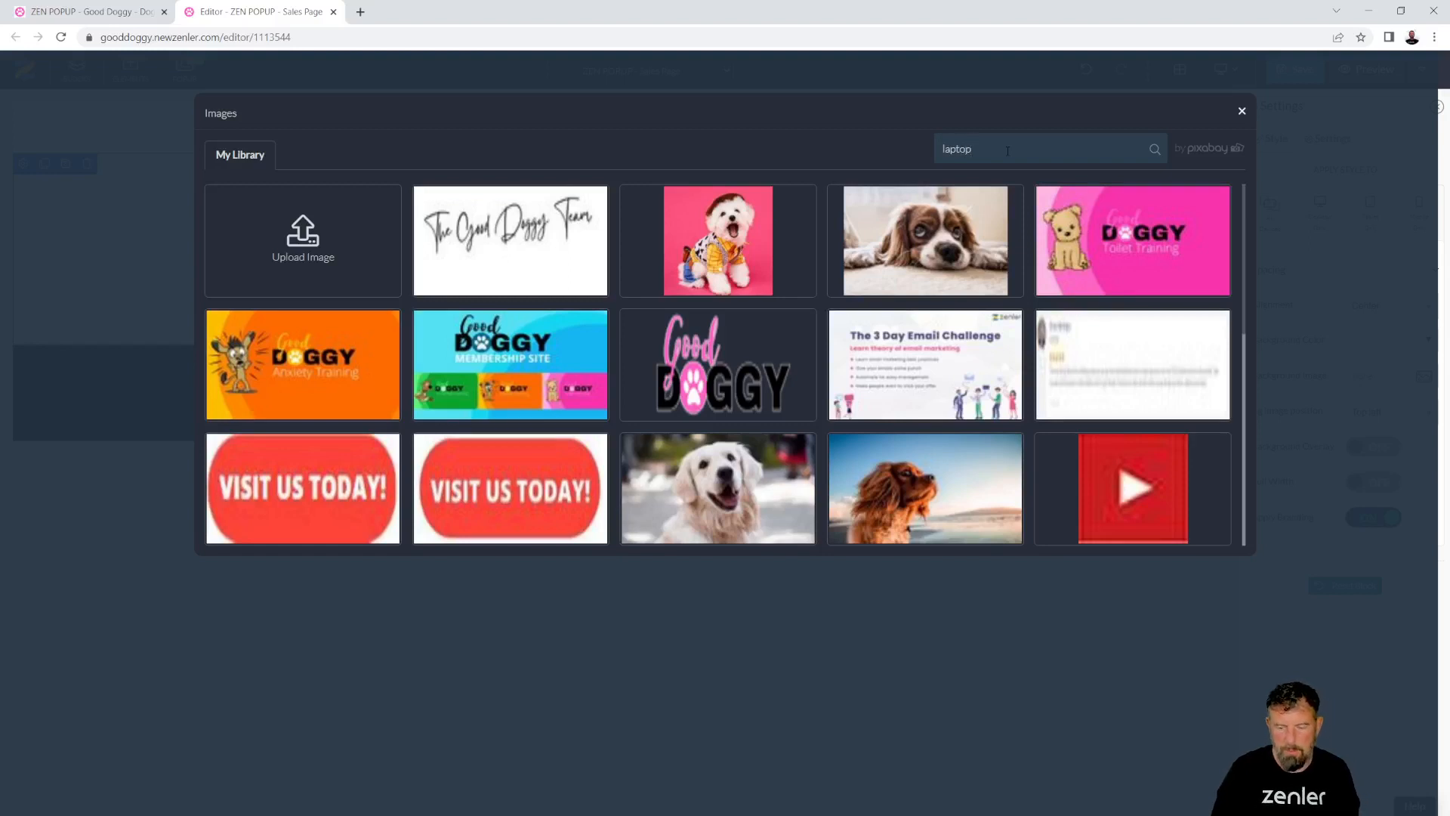
pyautogui.press('Return')
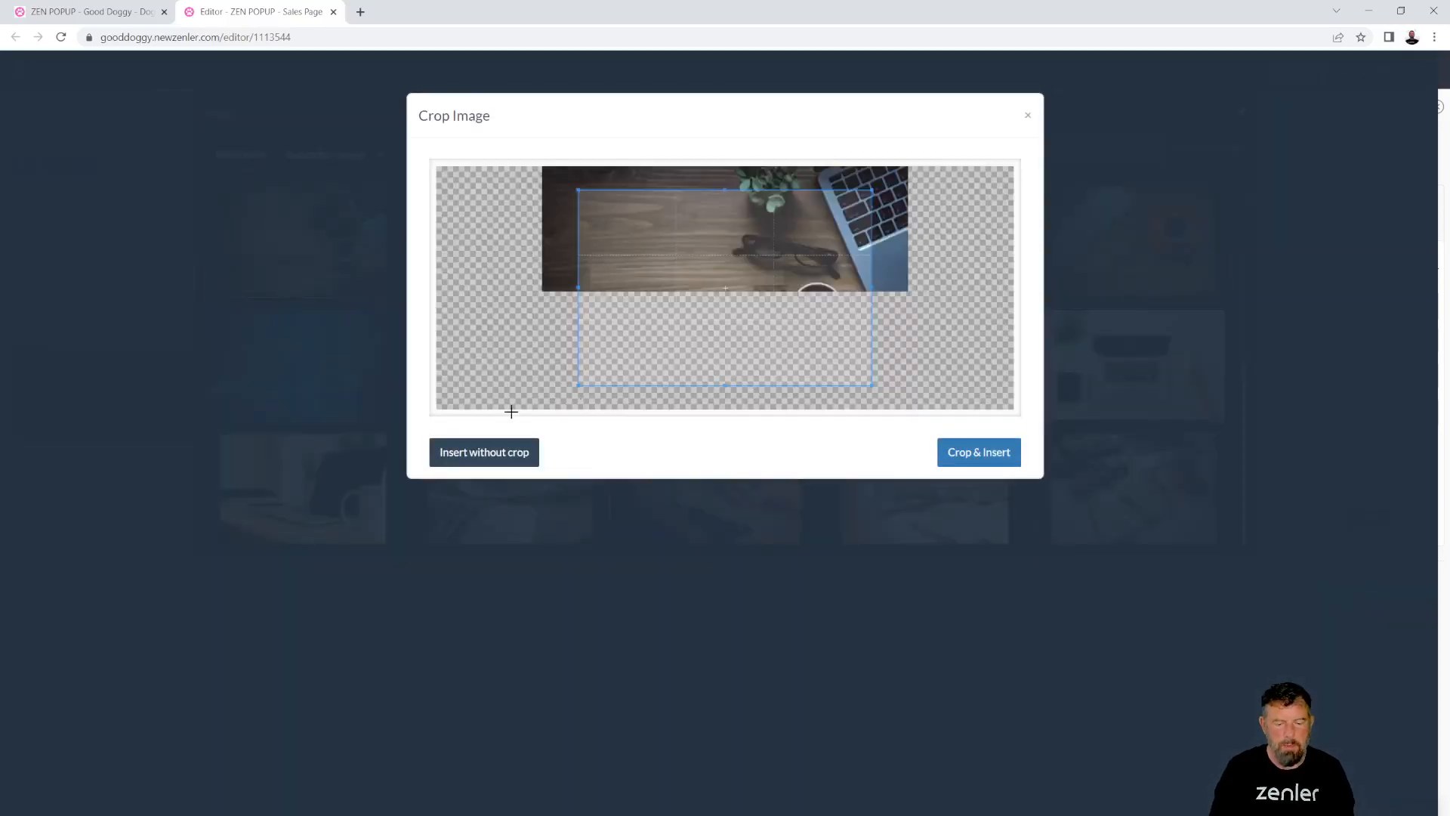
pyautogui.click(487, 453)
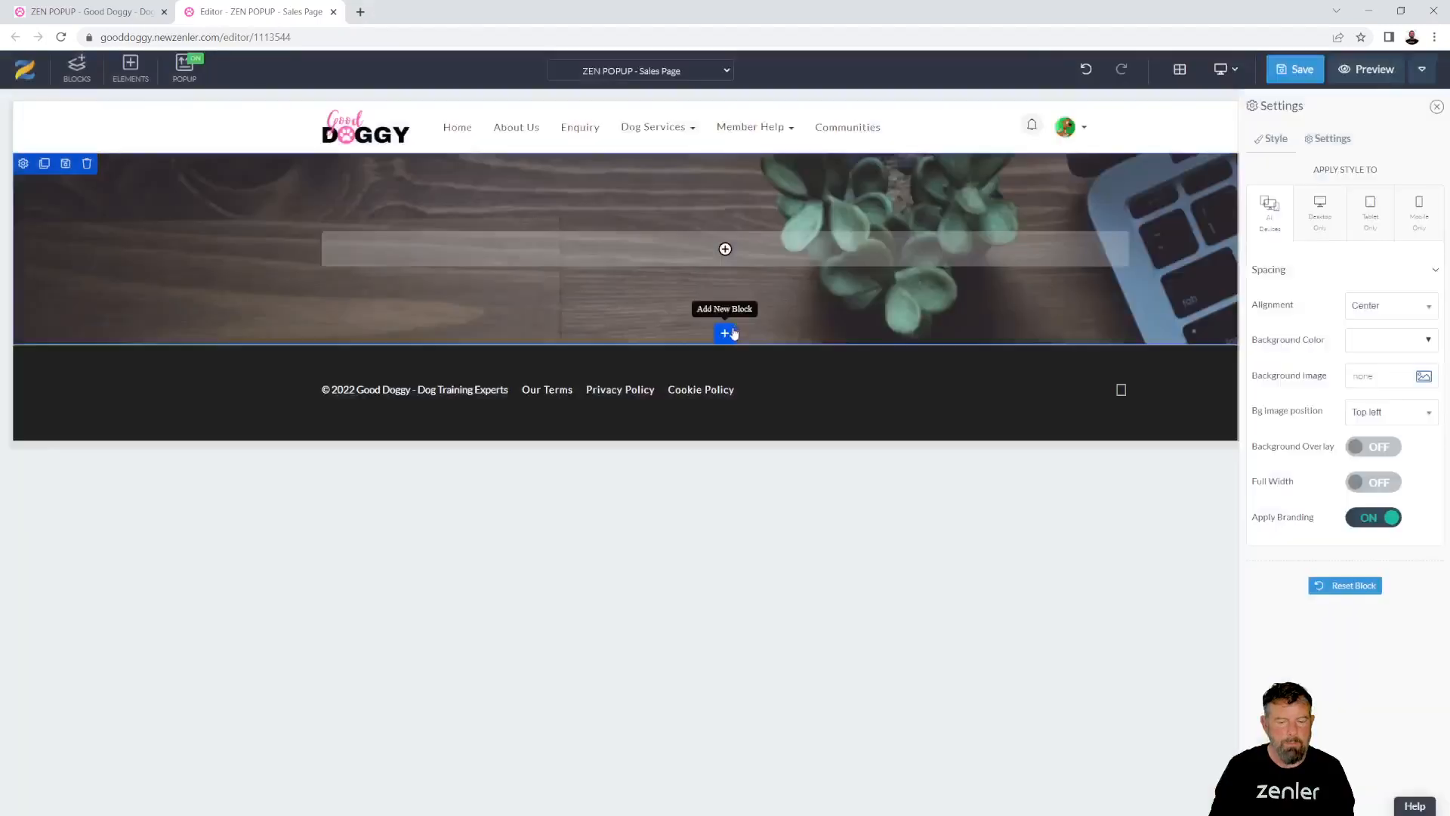
# - Turn on the block's background overlay and set the overlay colour to black
pyautogui.click(1380, 452)
pyautogui.click(1430, 484)
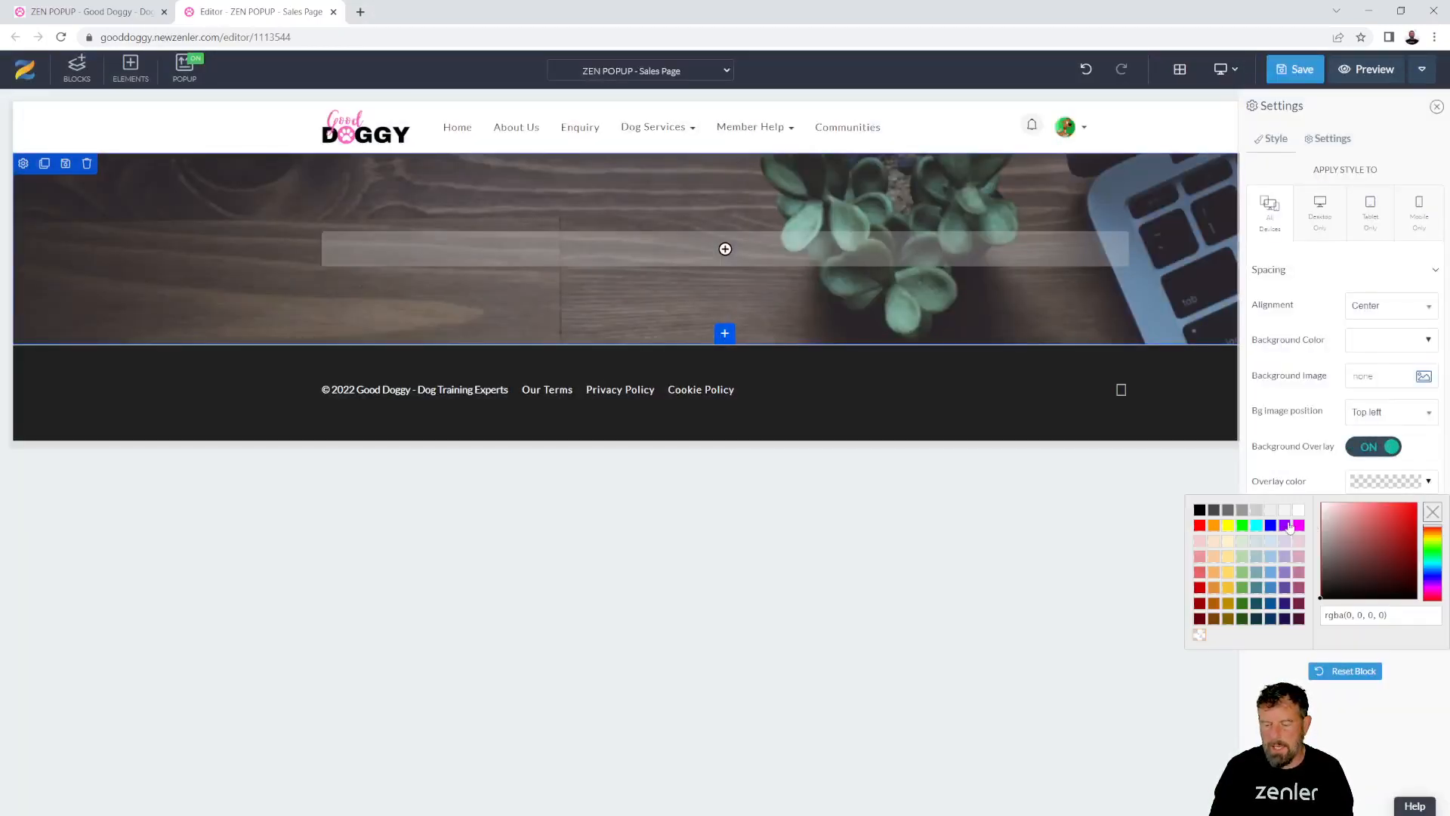
pyautogui.click(1199, 511)
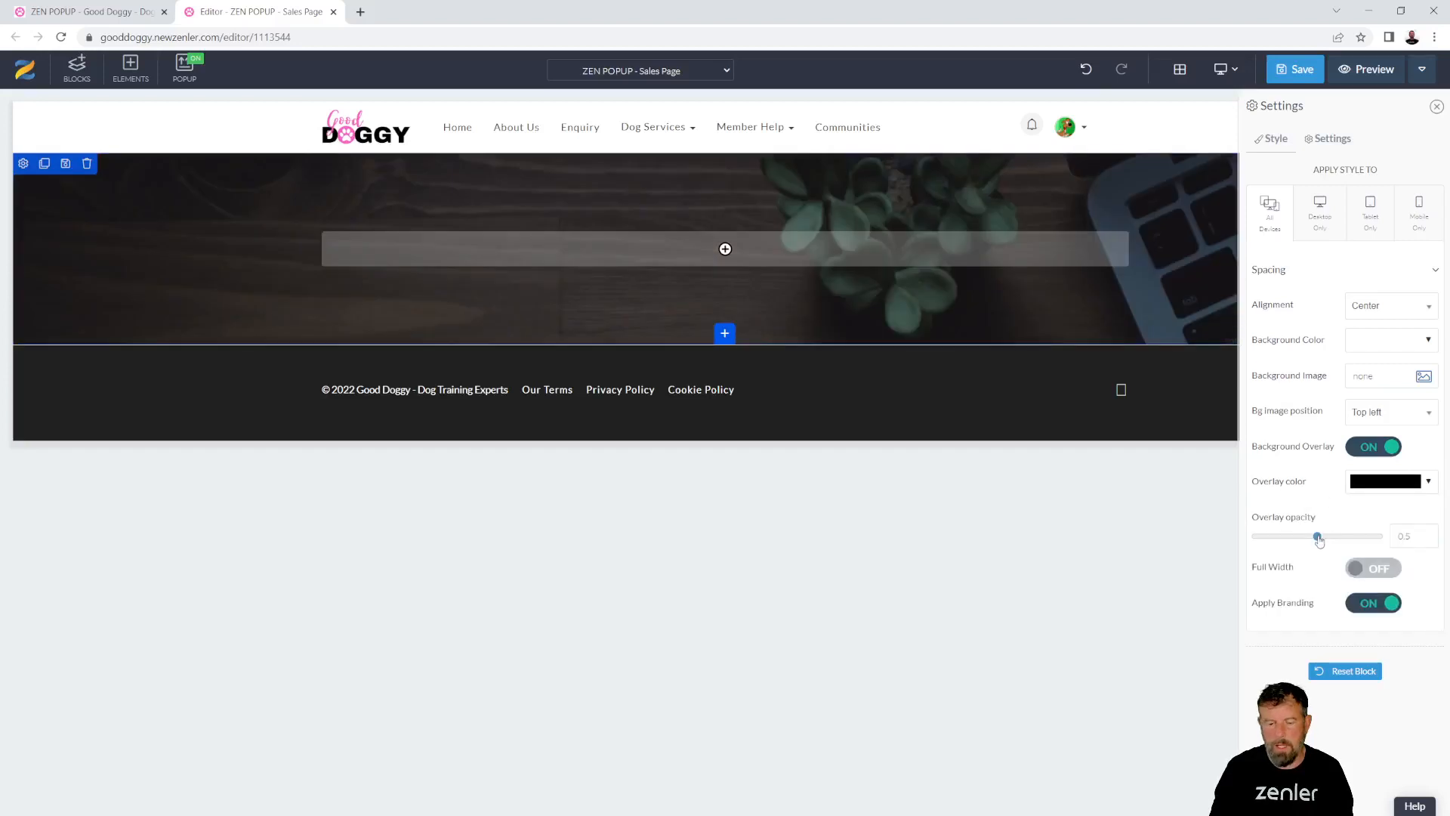
# - Insert a 100% row into the block and add a Heading 1 element to it
pyautogui.click(727, 250)
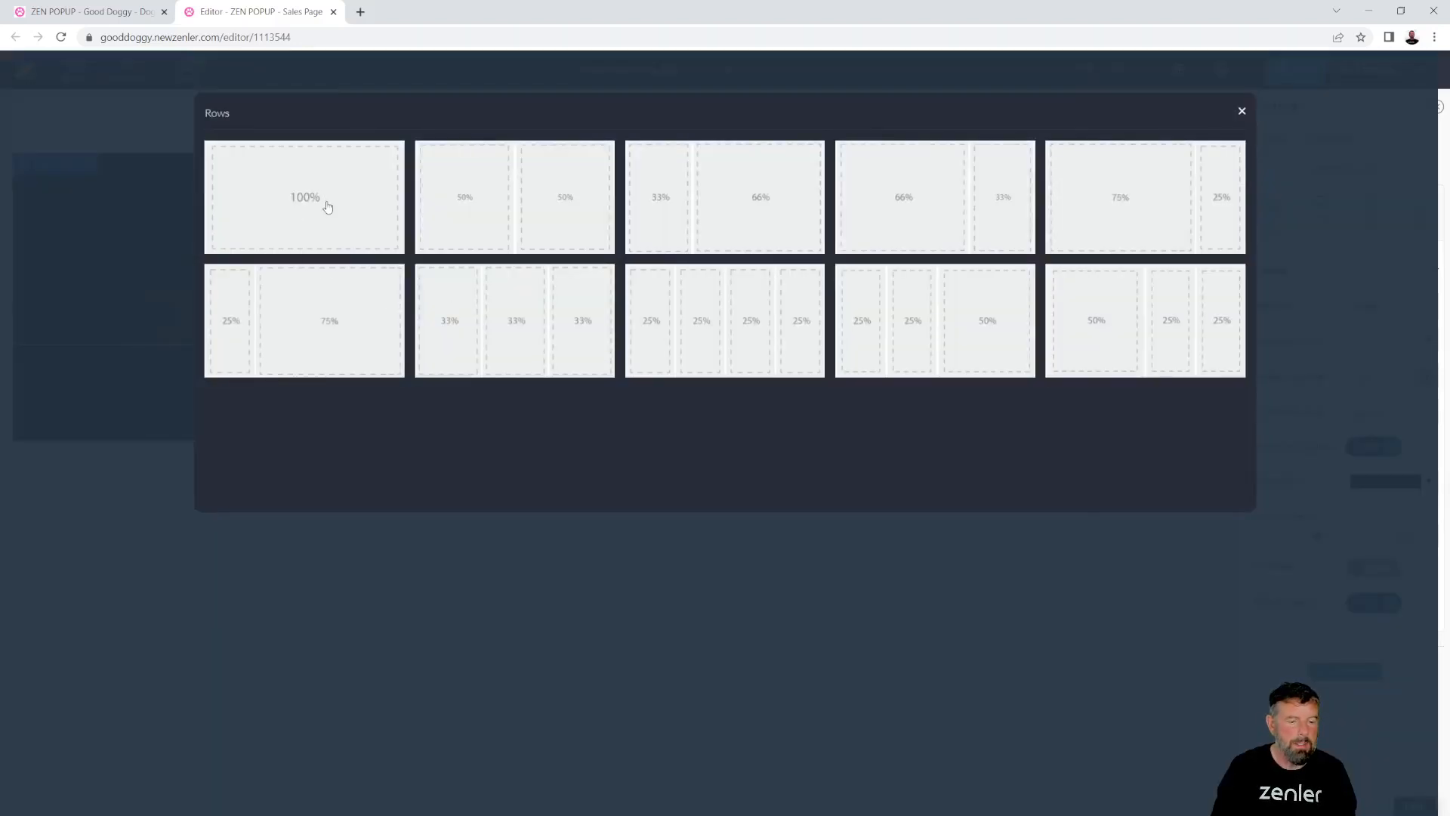
pyautogui.click(324, 203)
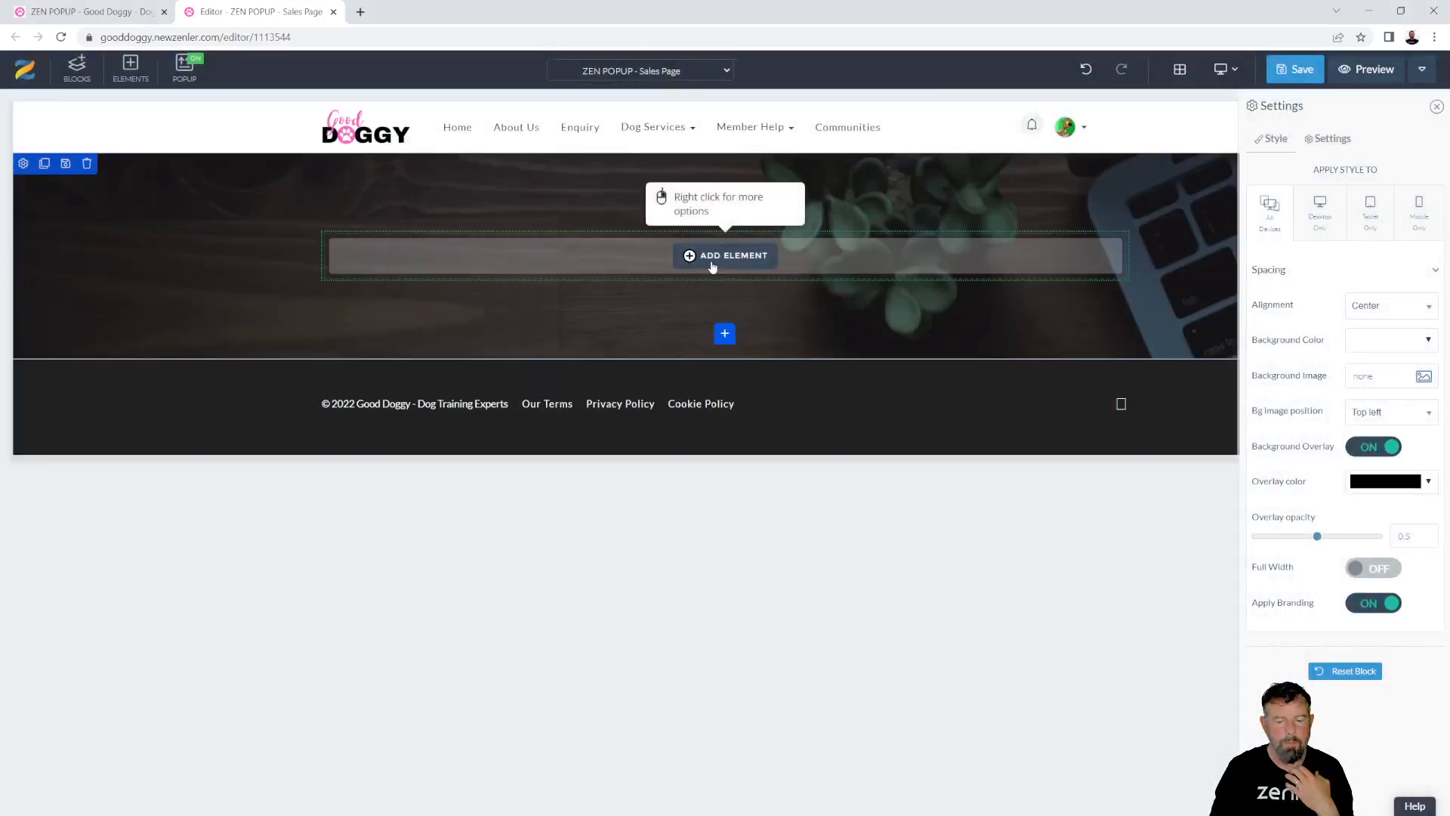
pyautogui.click(713, 261)
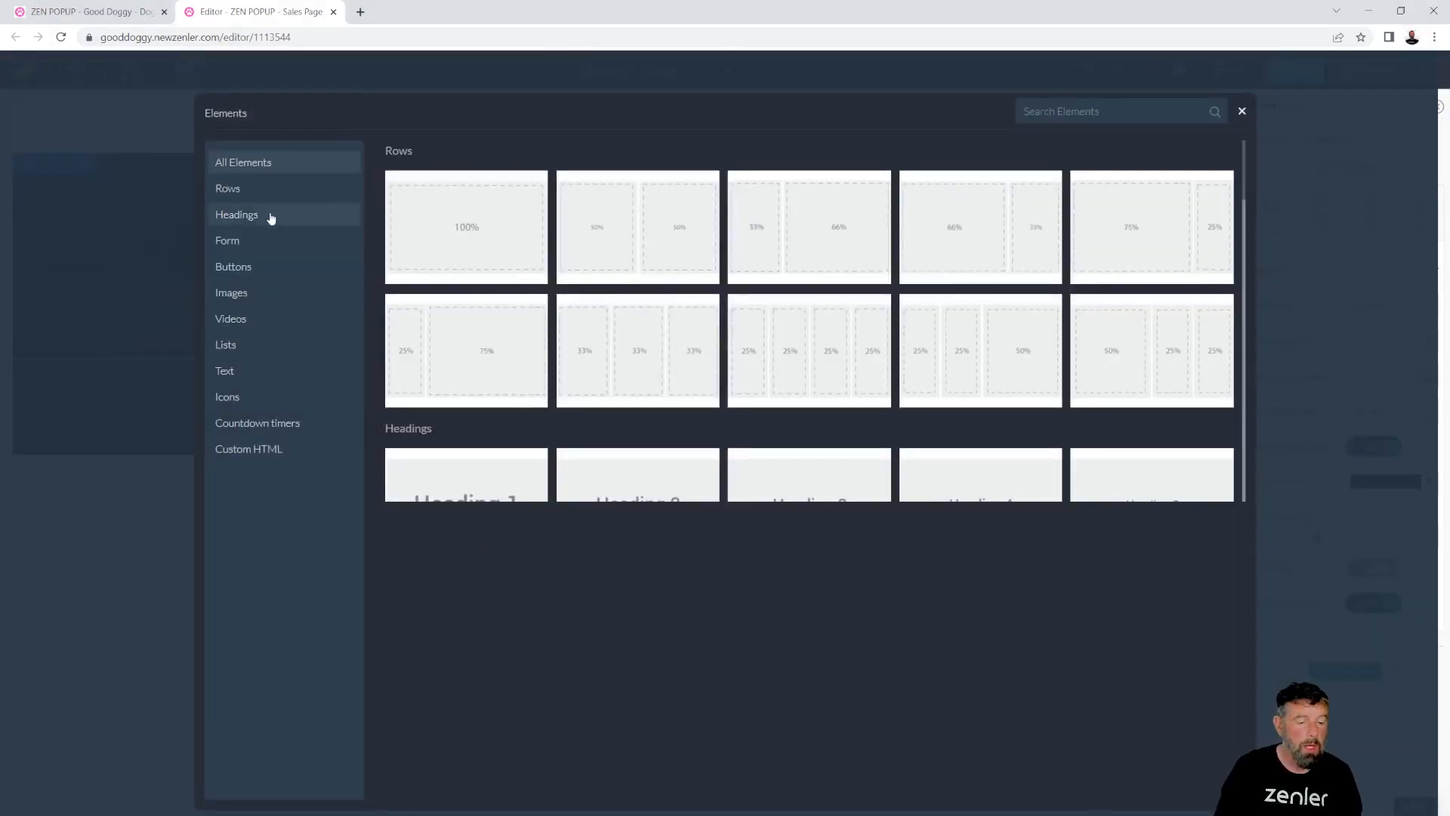
pyautogui.click(271, 219)
pyautogui.click(466, 207)
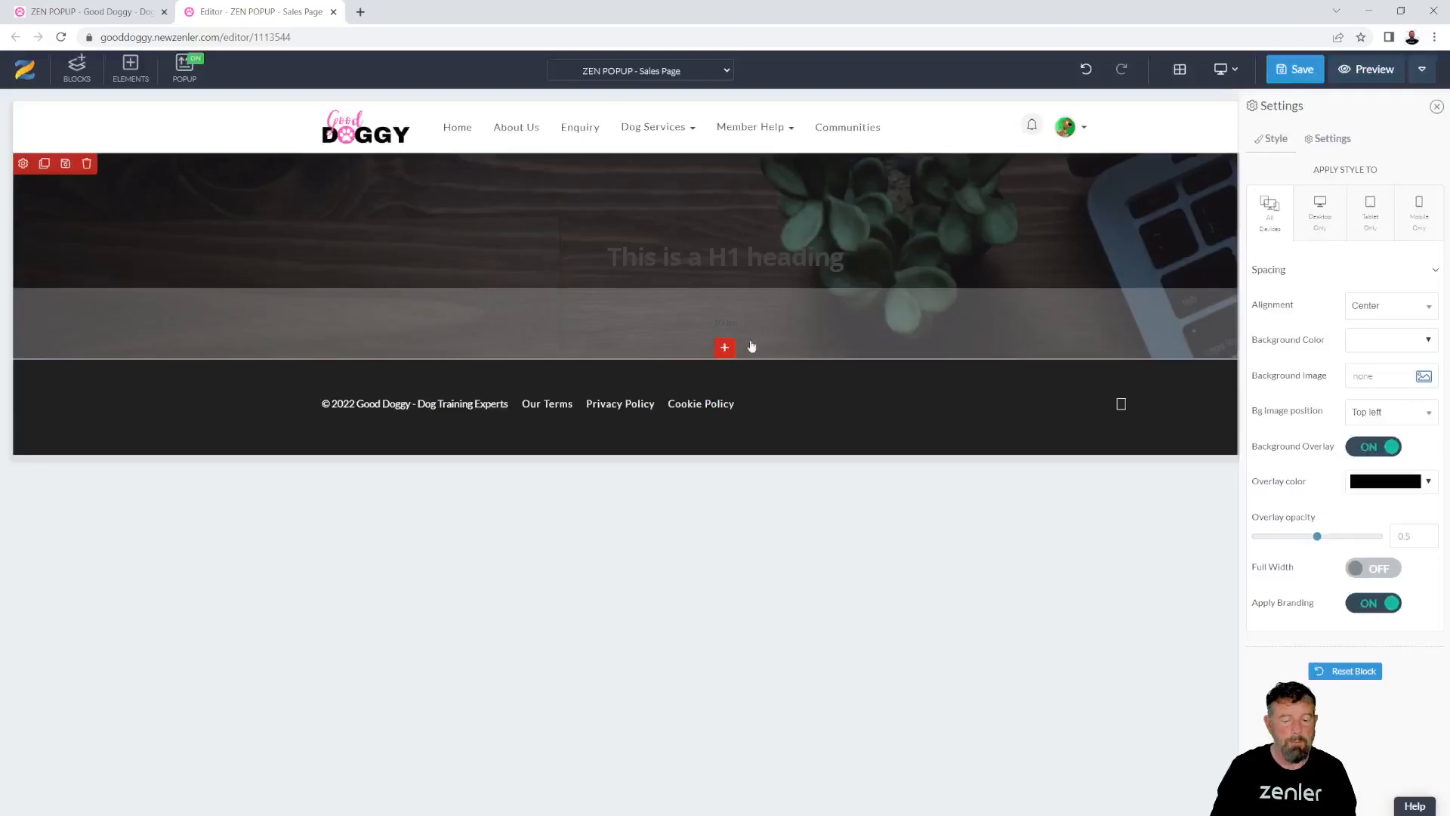
# - Replace the H1 placeholder text with "ZEN POP PRE ENROL NOW!"
pyautogui.tripleClick(582, 255)
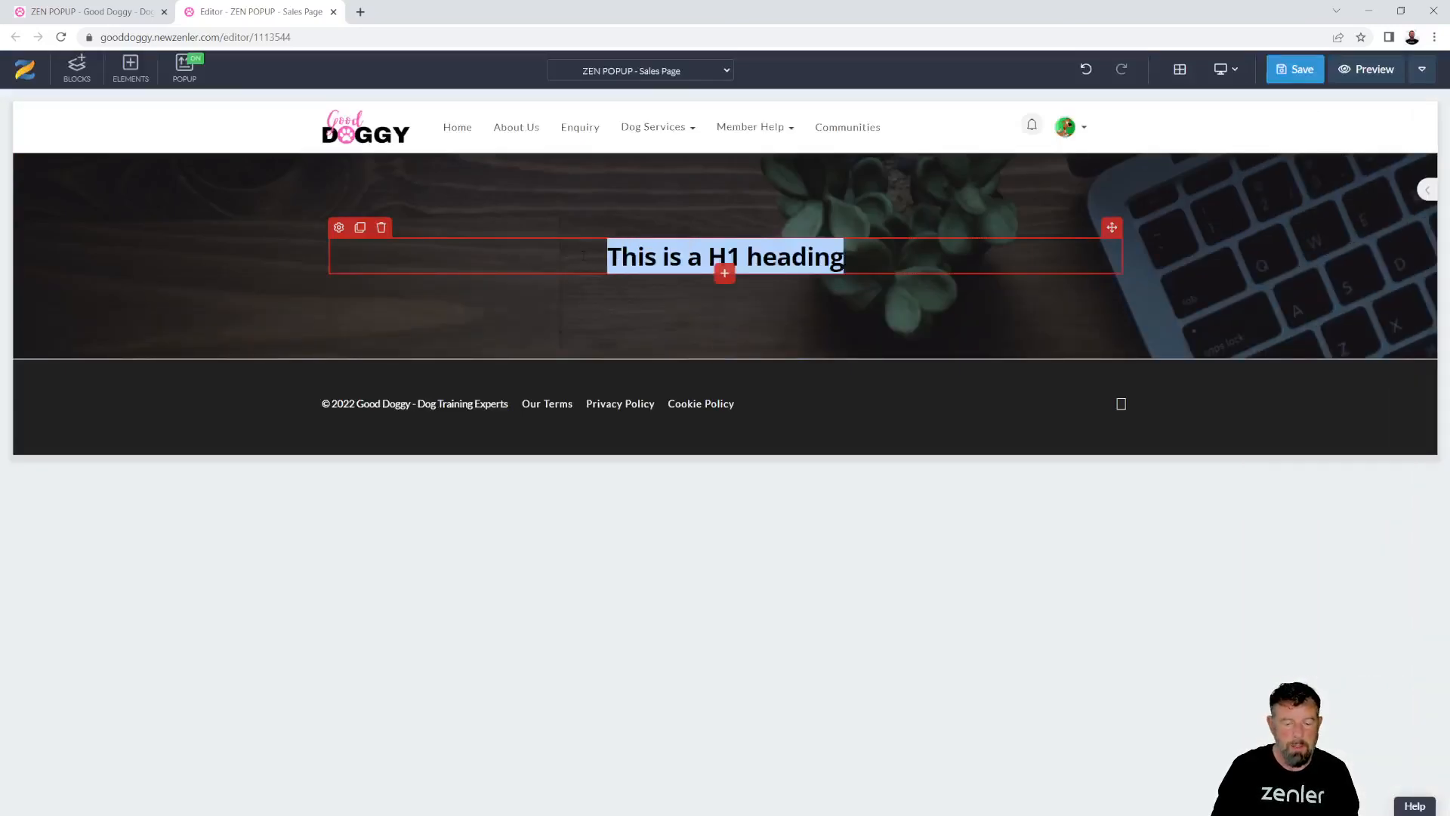
pyautogui.write('ZEN')
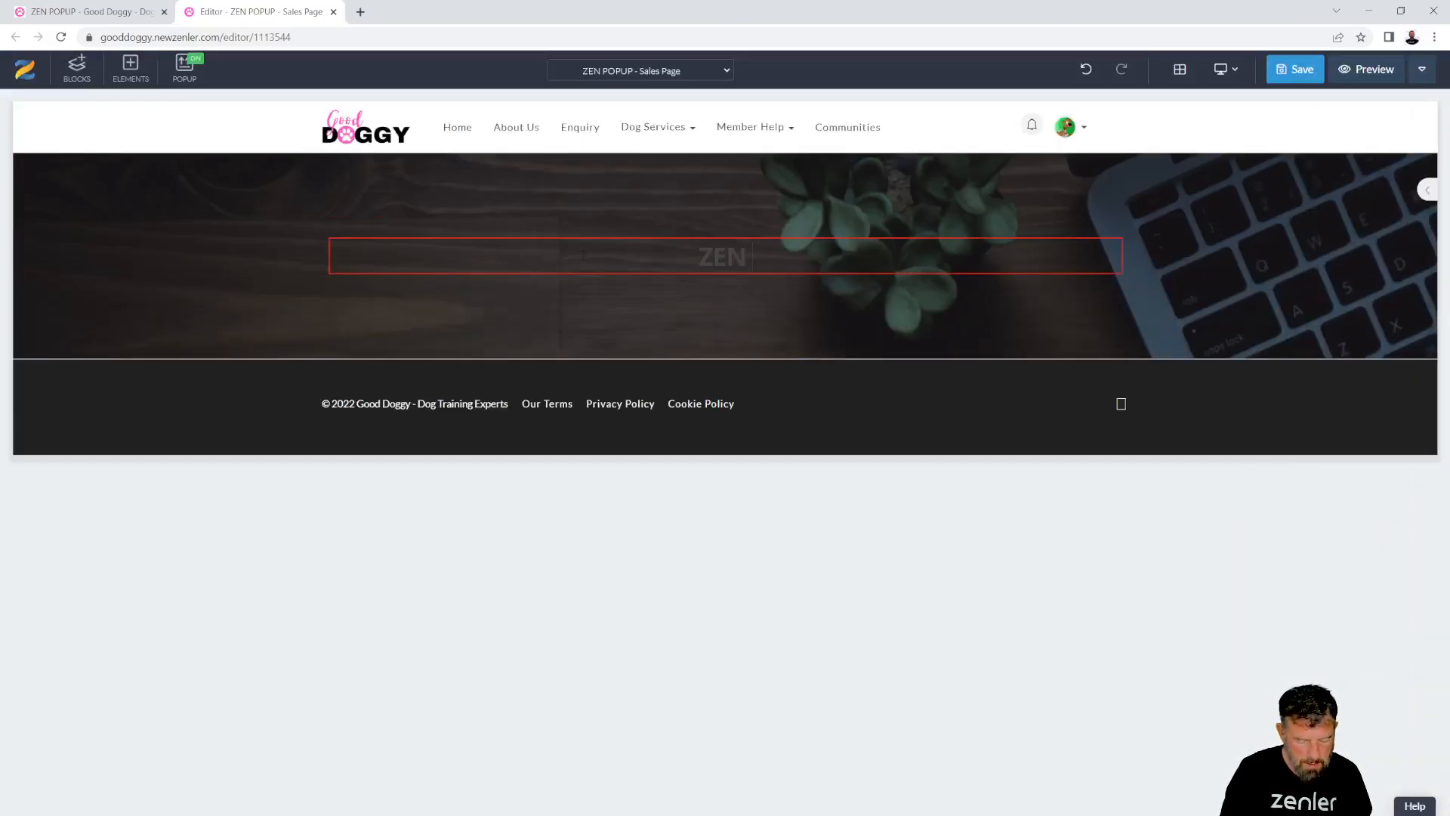
pyautogui.write(' POP PRE')
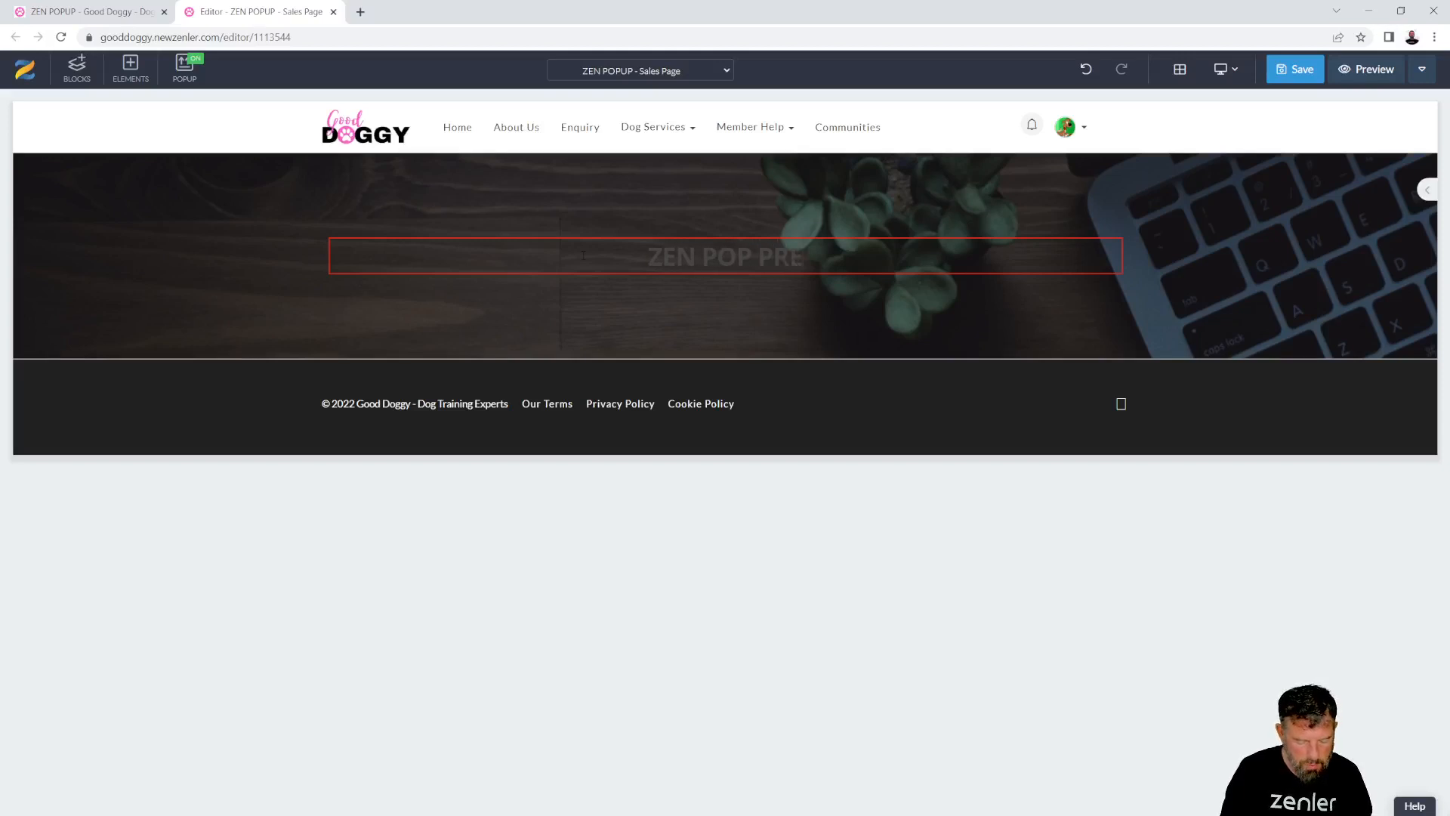
pyautogui.write(' E')
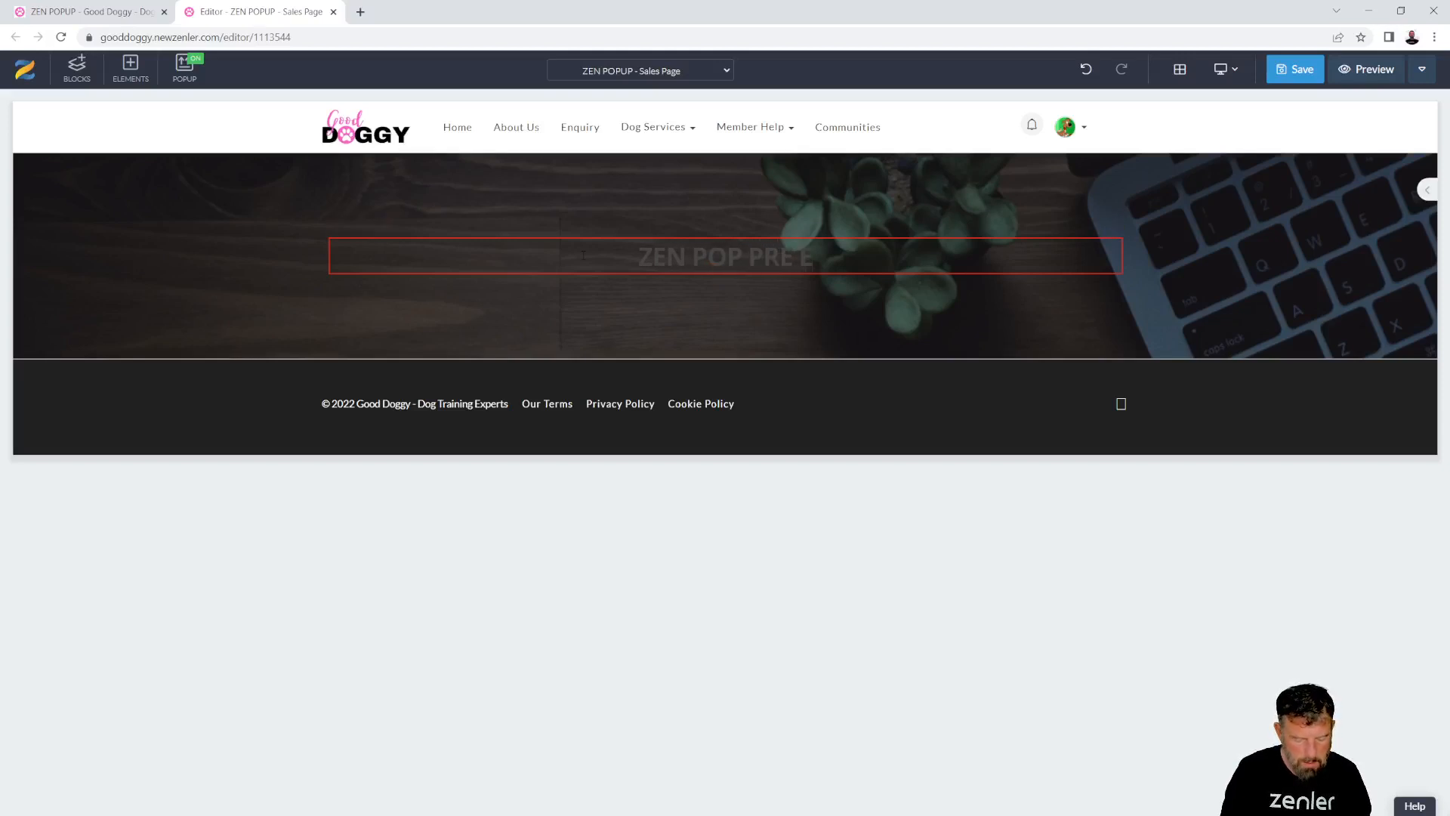
pyautogui.write('NROL N')
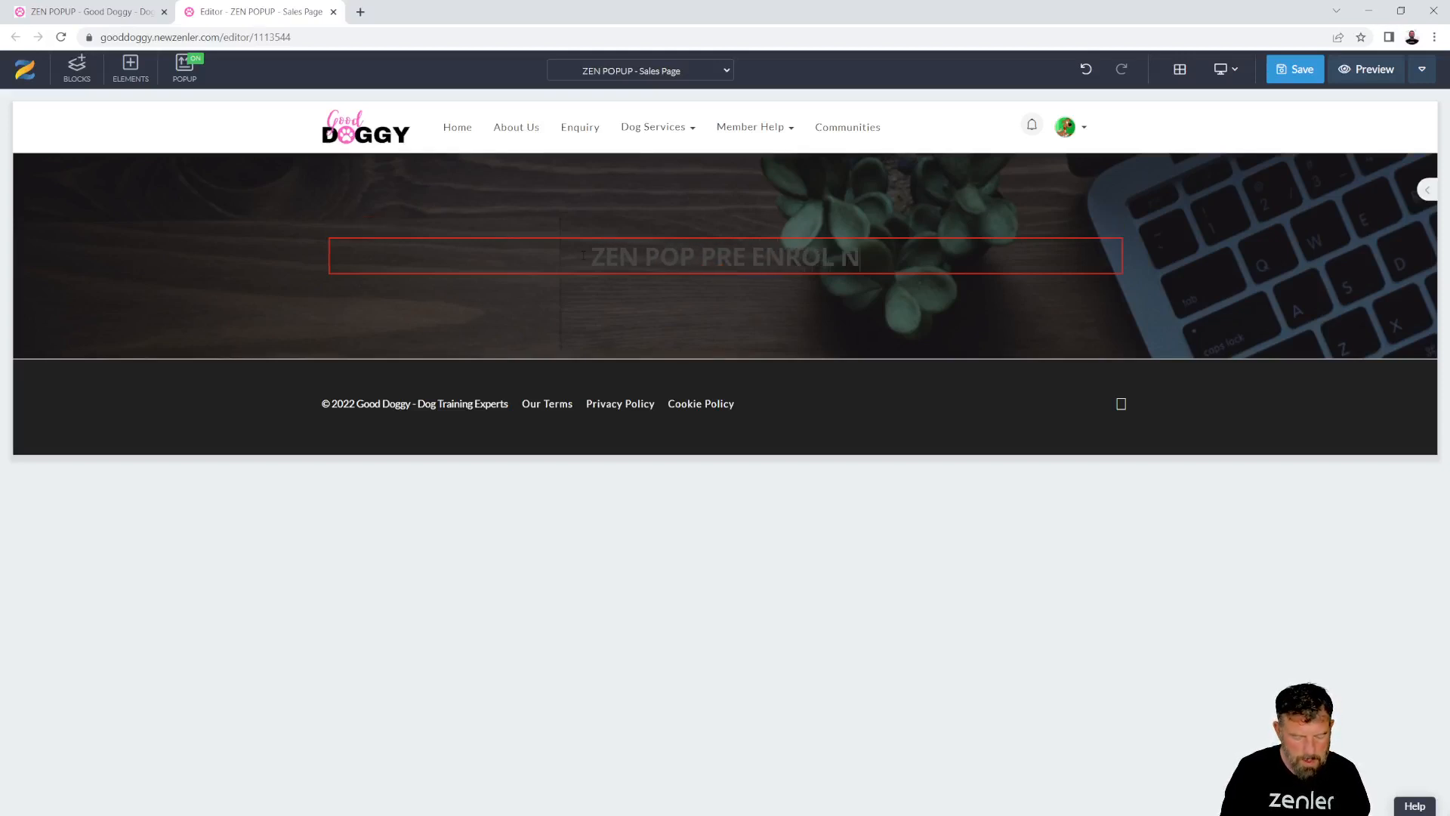
pyautogui.write('OW!')
# - Set the heading's text colour to white and increase the block's spacing below and above the heading
pyautogui.moveTo(571, 237)
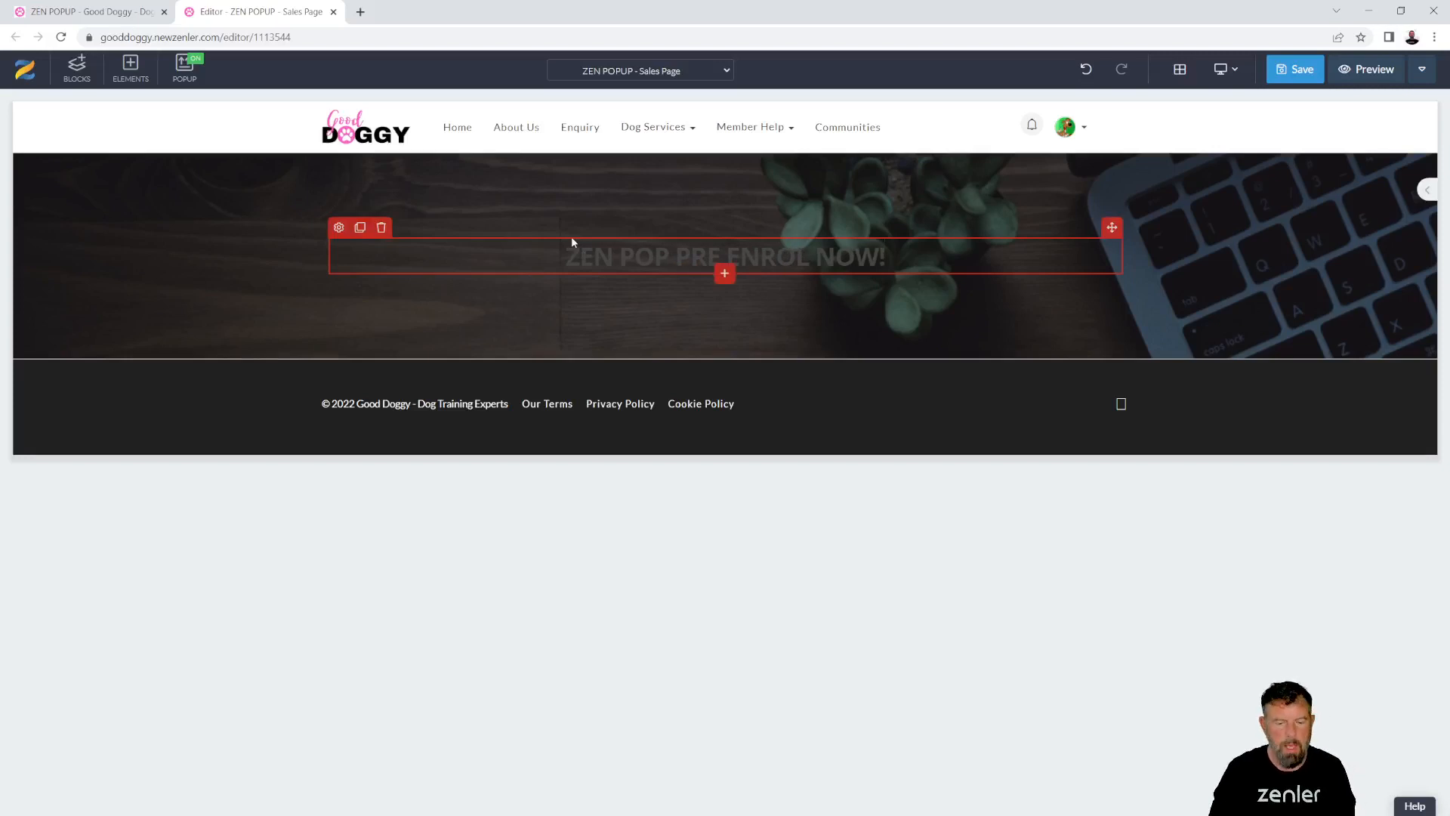
pyautogui.click(340, 228)
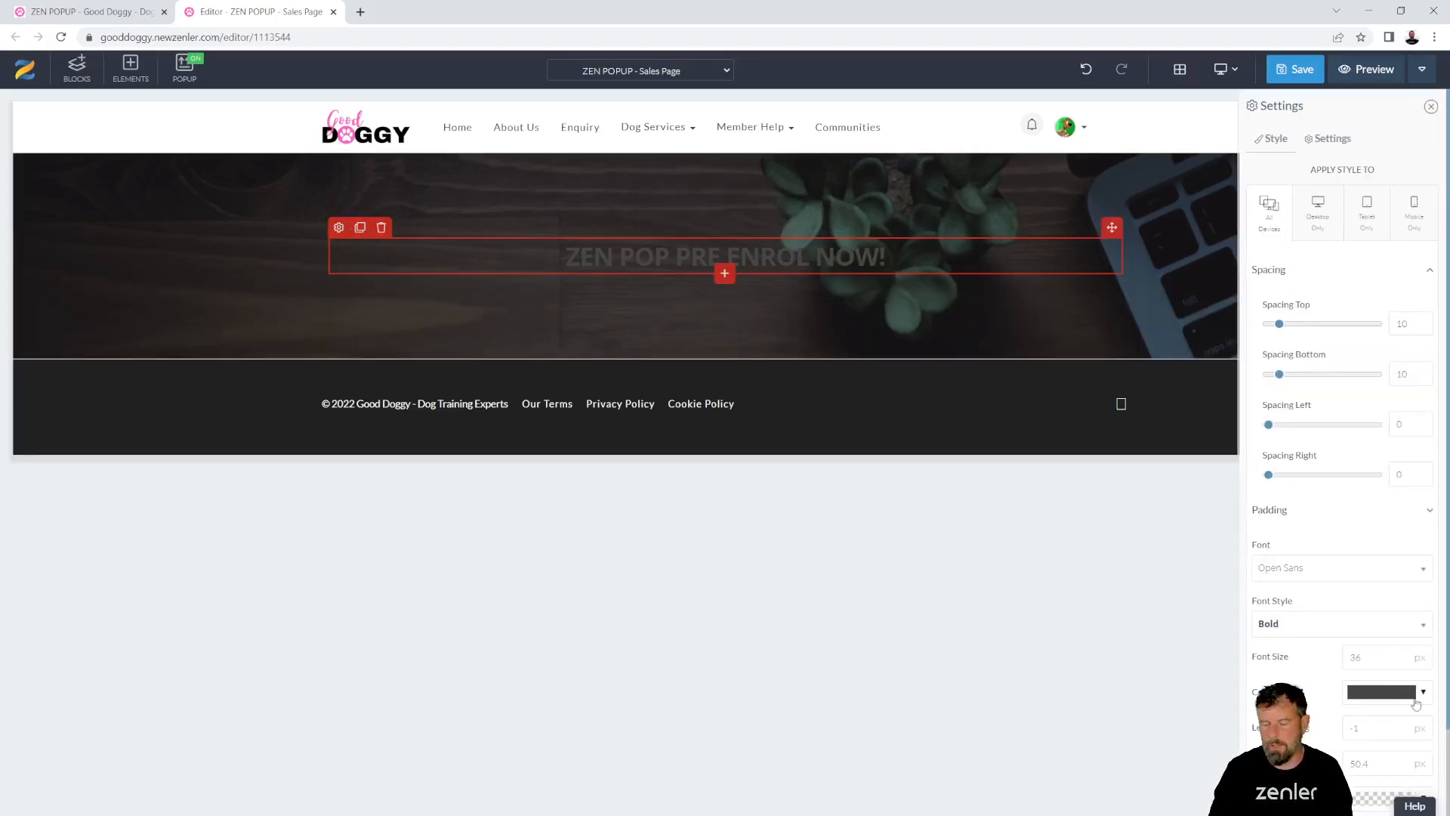
pyautogui.click(1420, 695)
pyautogui.click(1299, 541)
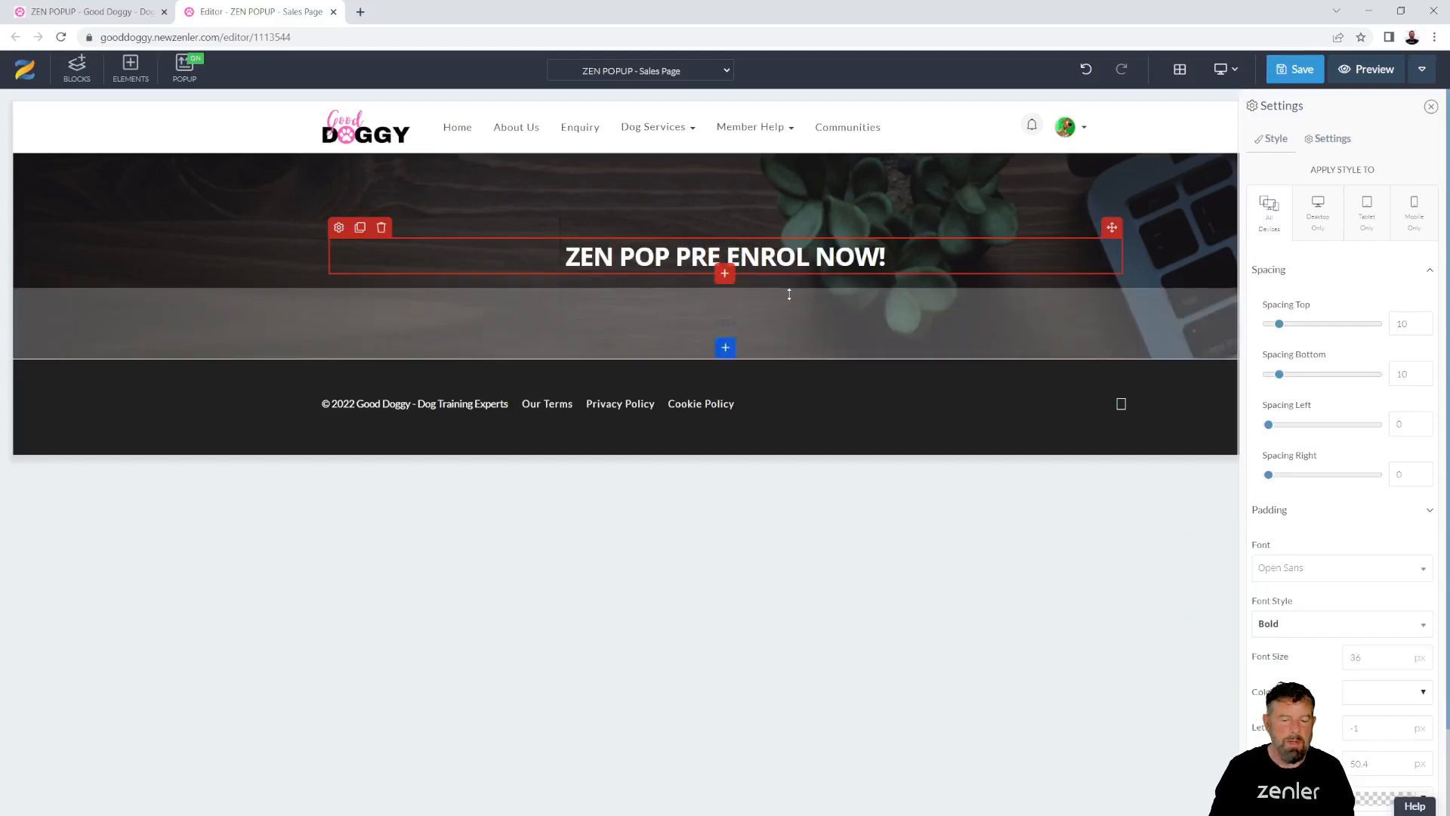
pyautogui.moveTo(535, 347); pyautogui.dragTo(536, 417)
pyautogui.moveTo(310, 187); pyautogui.dragTo(311, 233)
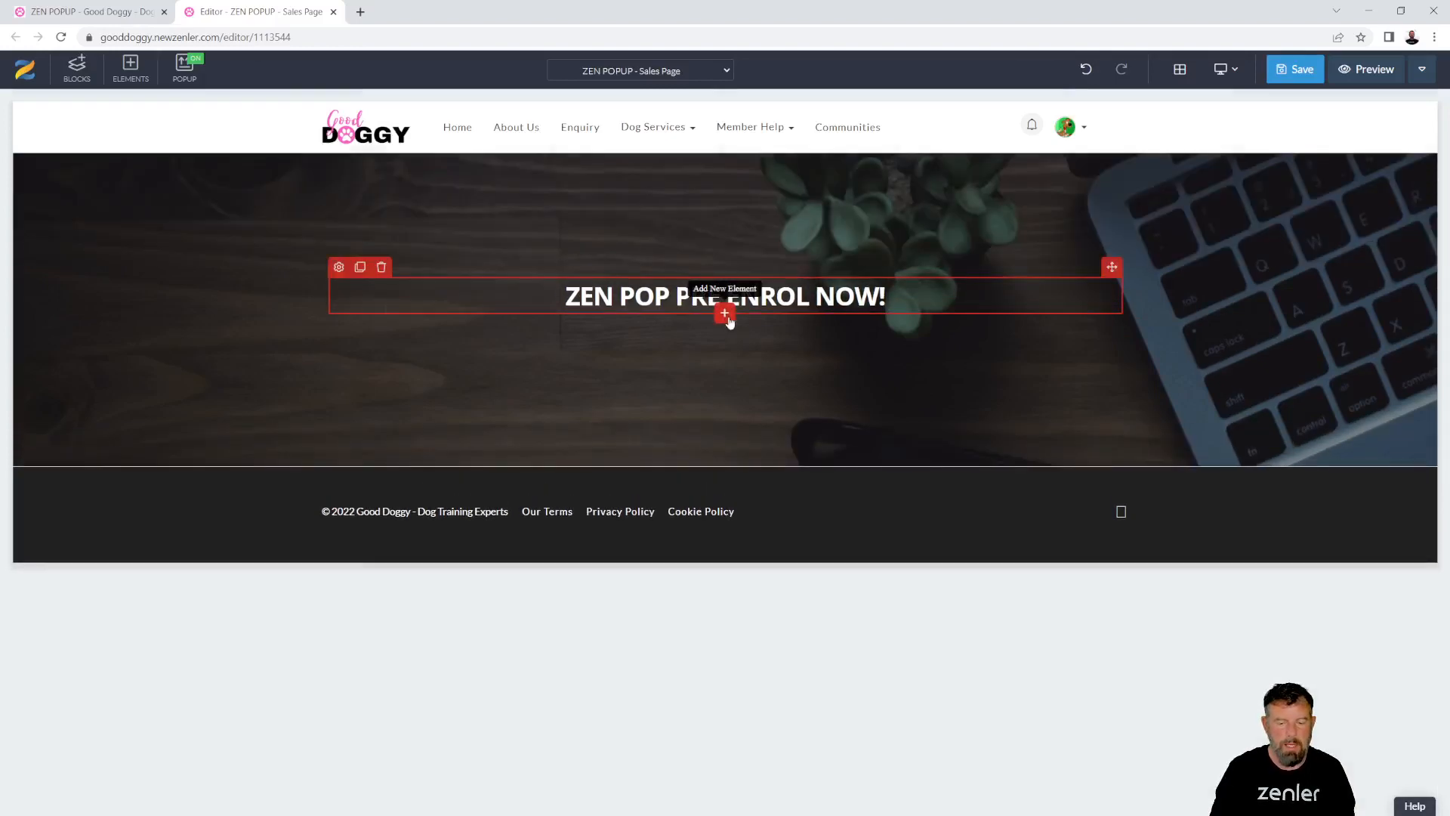
# - Add a Form element with name and email fields directly below the heading
pyautogui.click(727, 313)
pyautogui.click(219, 242)
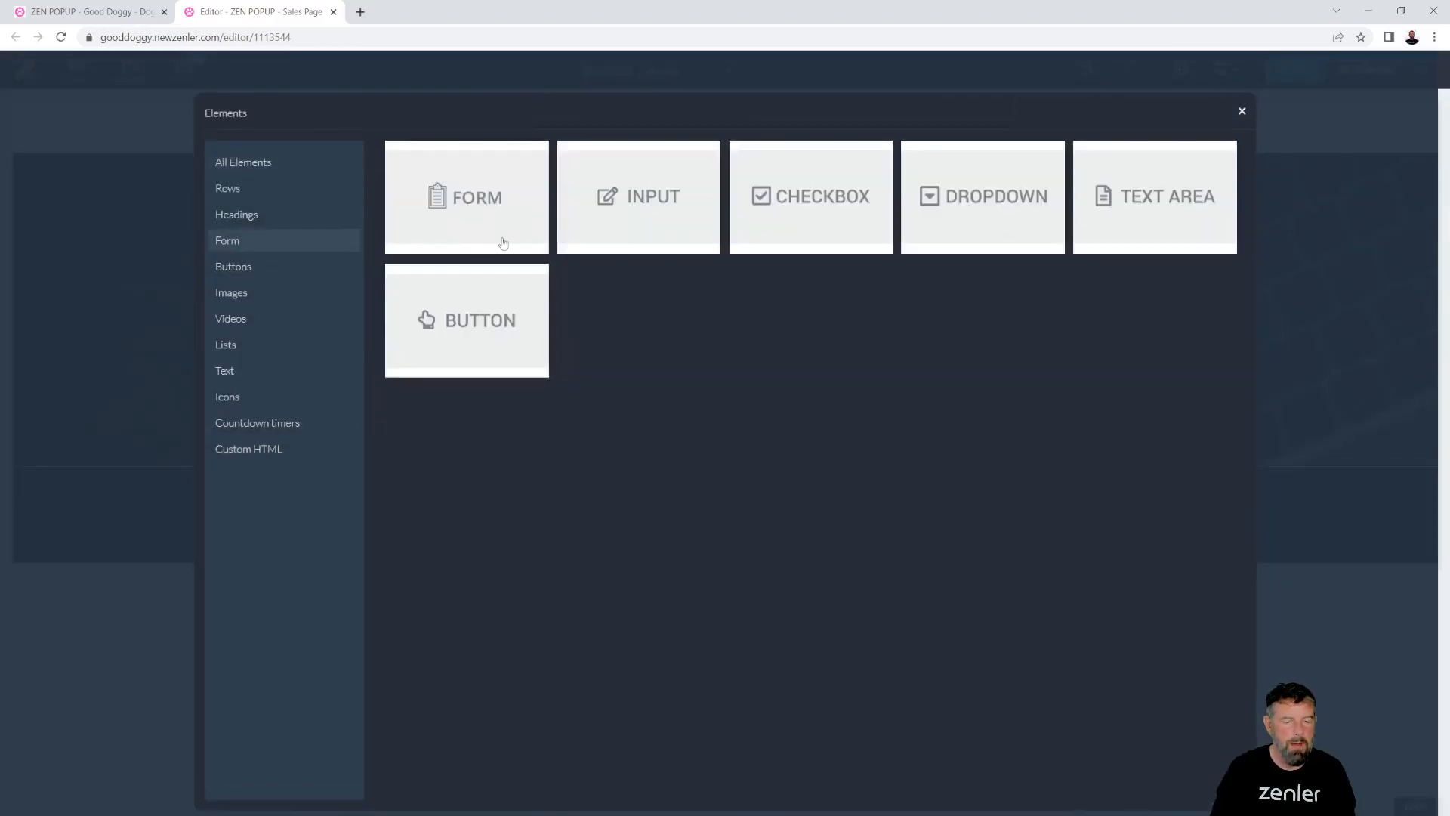
pyautogui.click(534, 203)
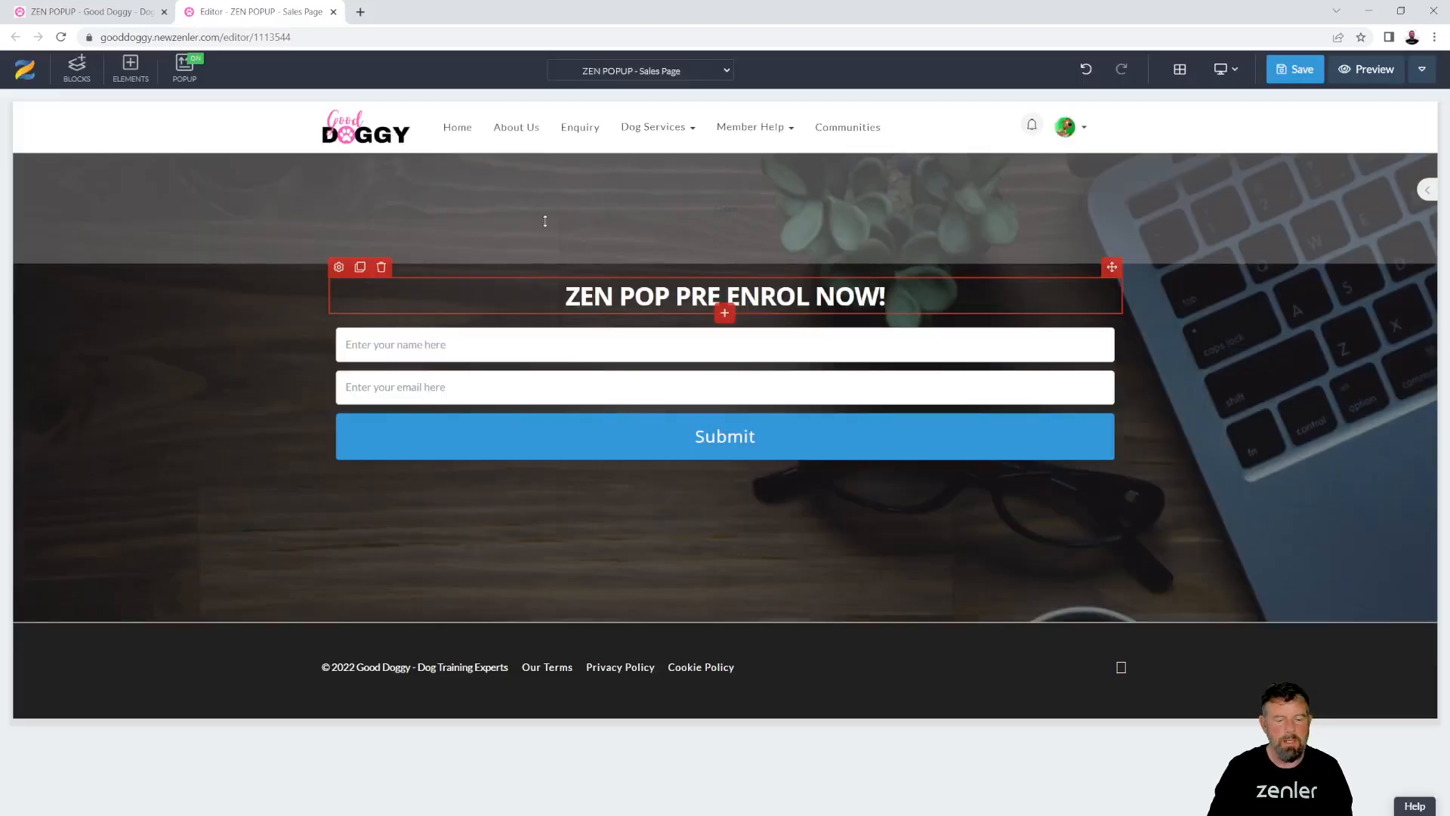
# - Apply the Rounded Button design to the form's Submit button
pyautogui.click(532, 434)
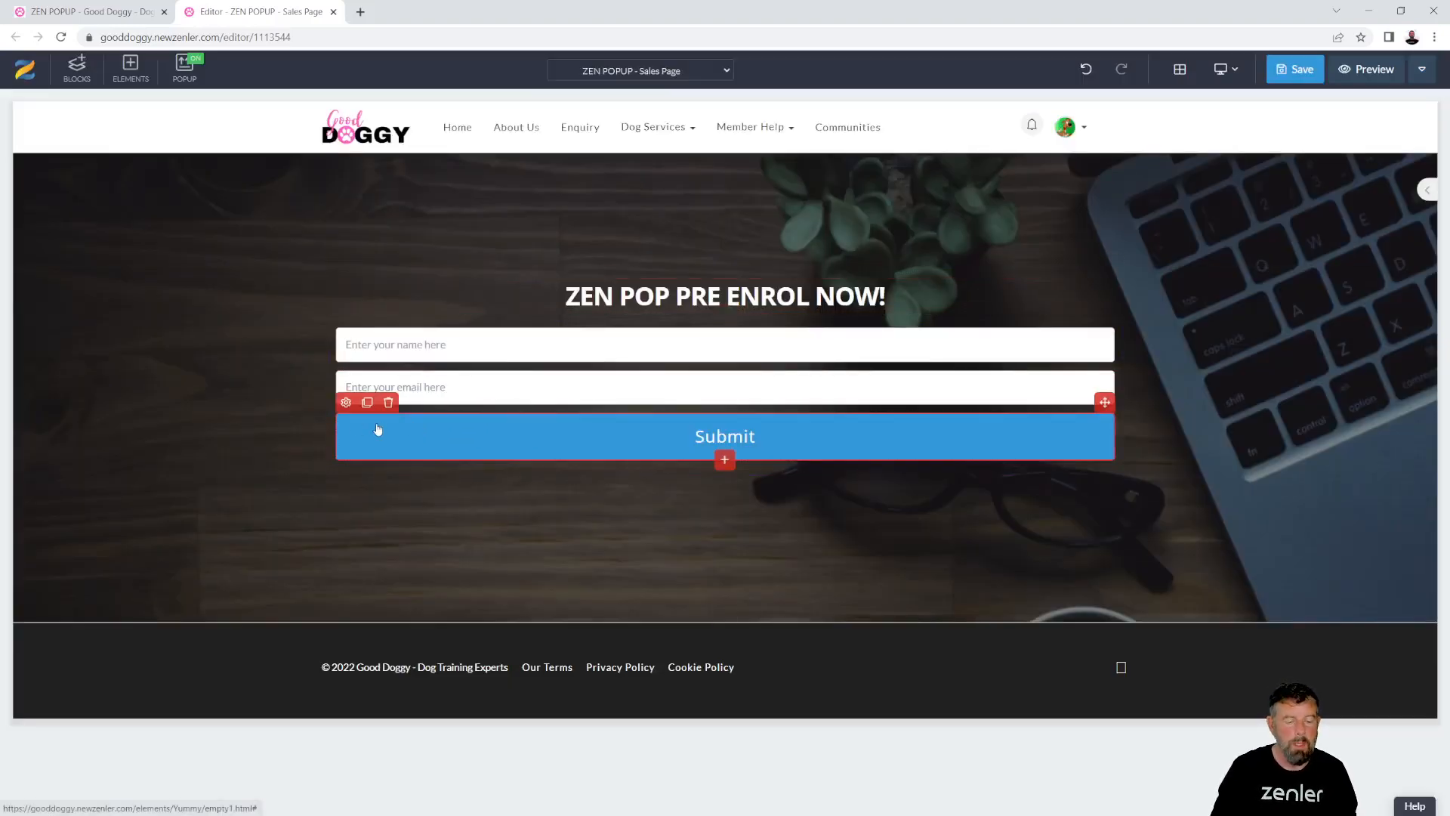
pyautogui.click(346, 402)
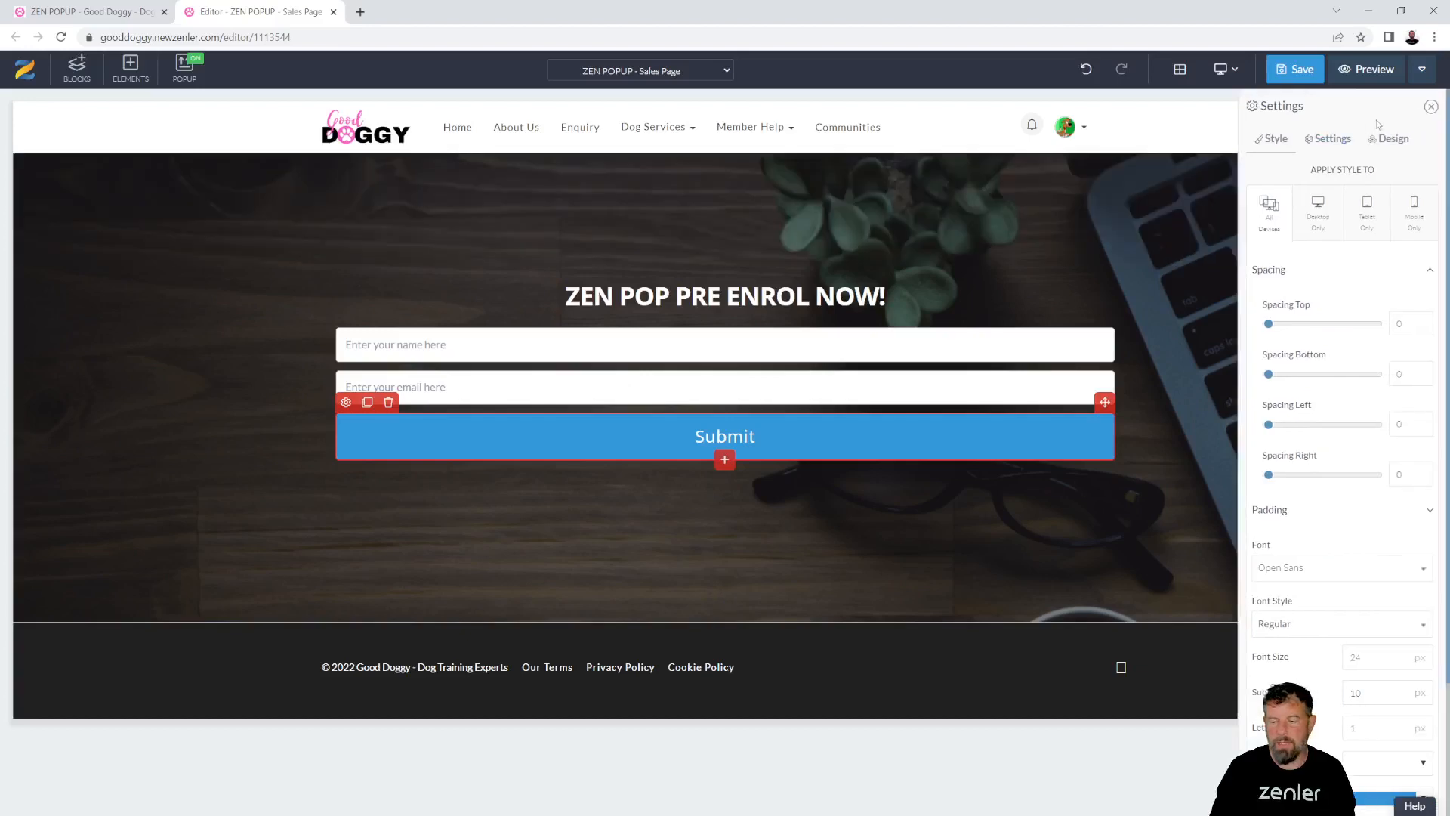
pyautogui.click(1390, 140)
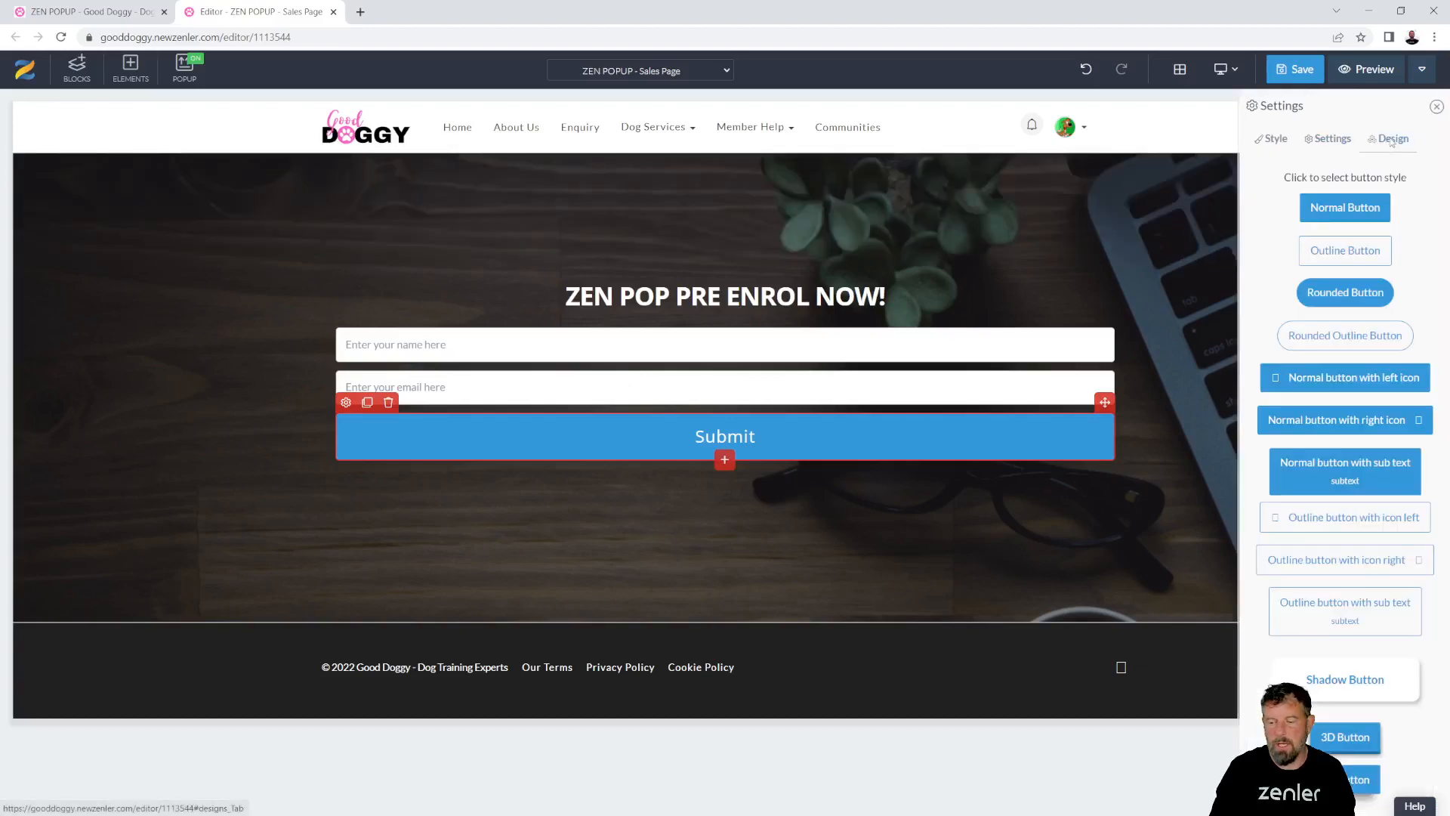
pyautogui.click(1334, 302)
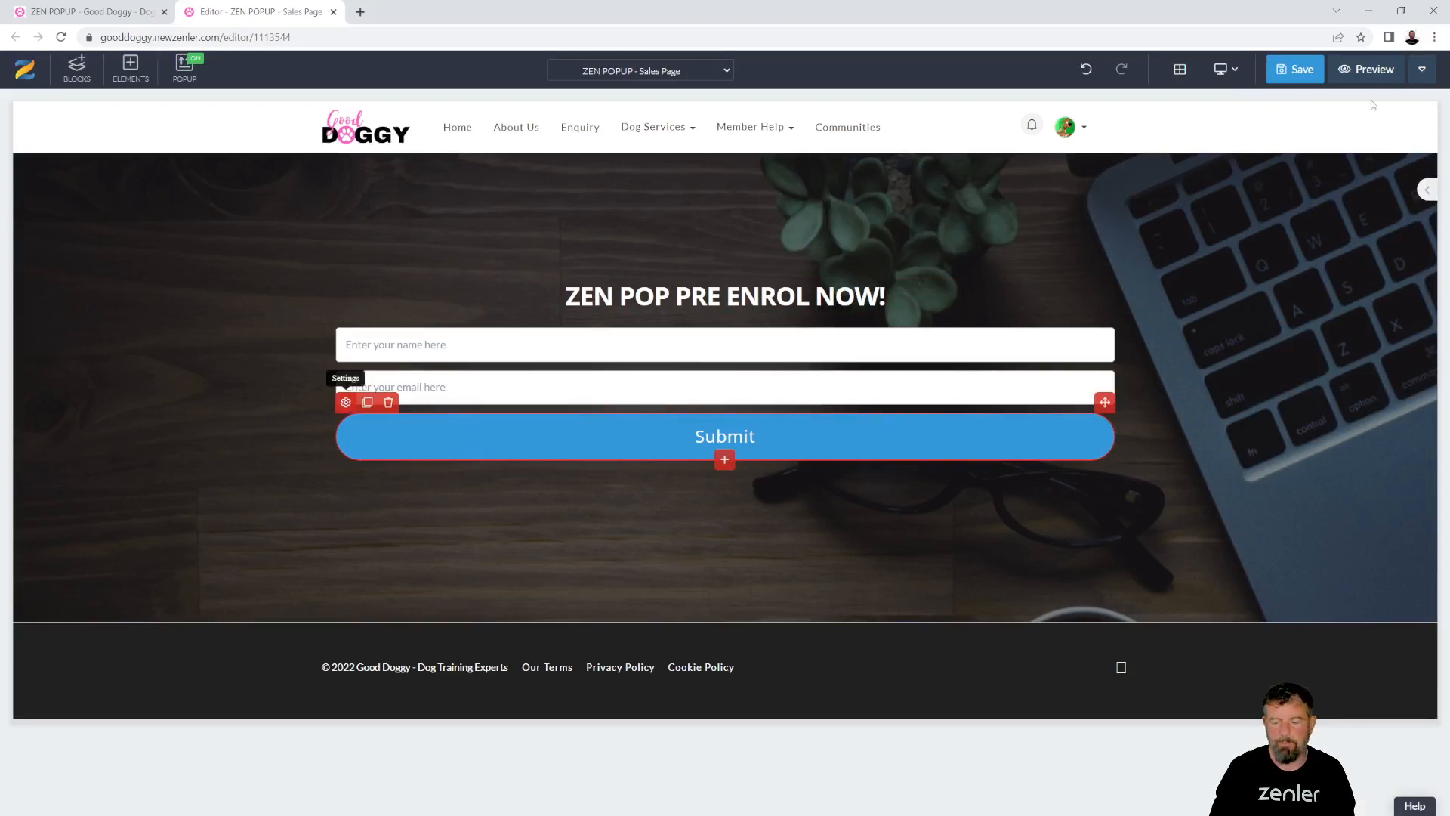
# - Change the Submit button's design to "Outline button with icon right"
pyautogui.click(346, 401)
pyautogui.click(1335, 142)
pyautogui.click(1393, 139)
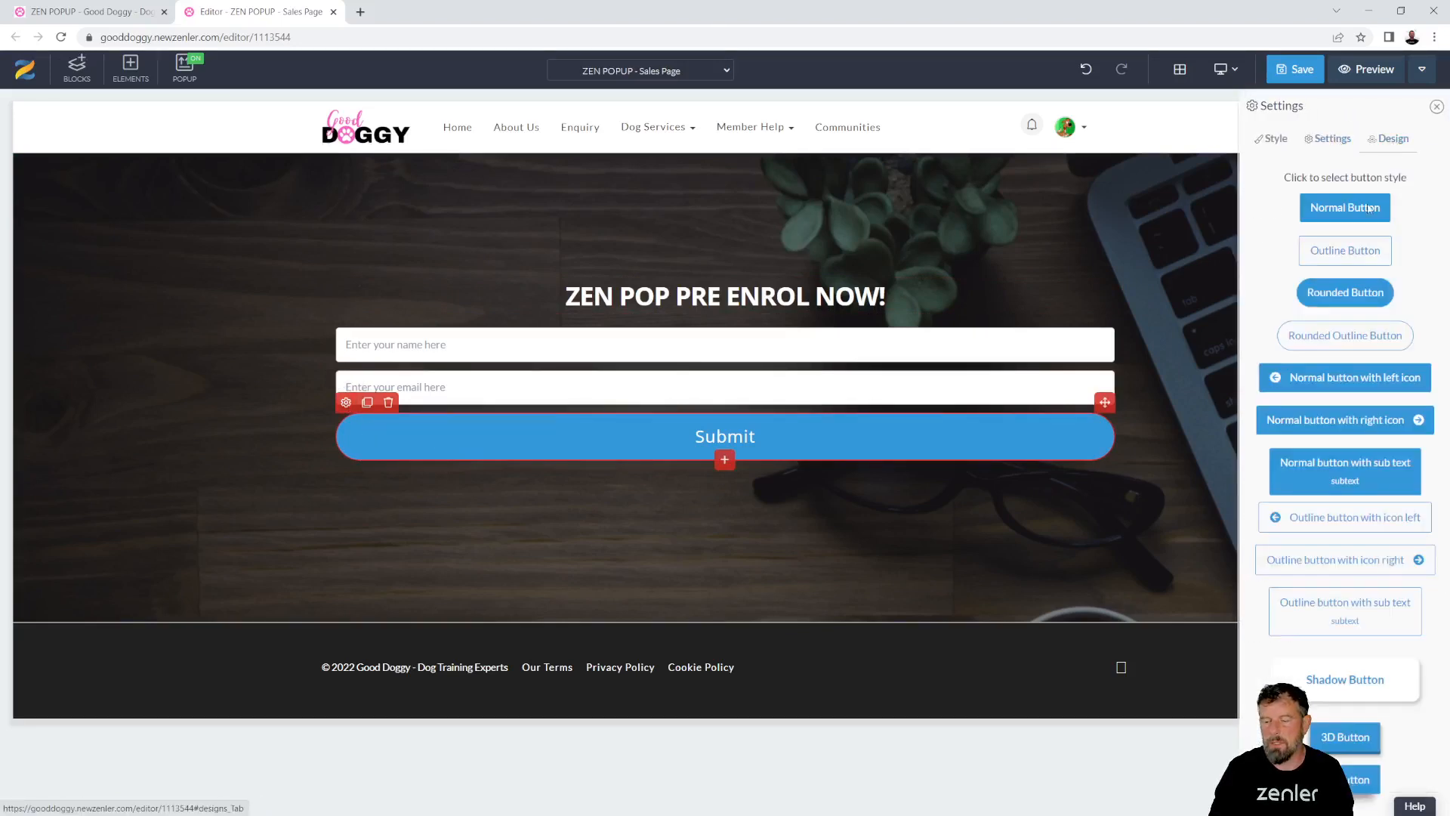
pyautogui.click(1308, 565)
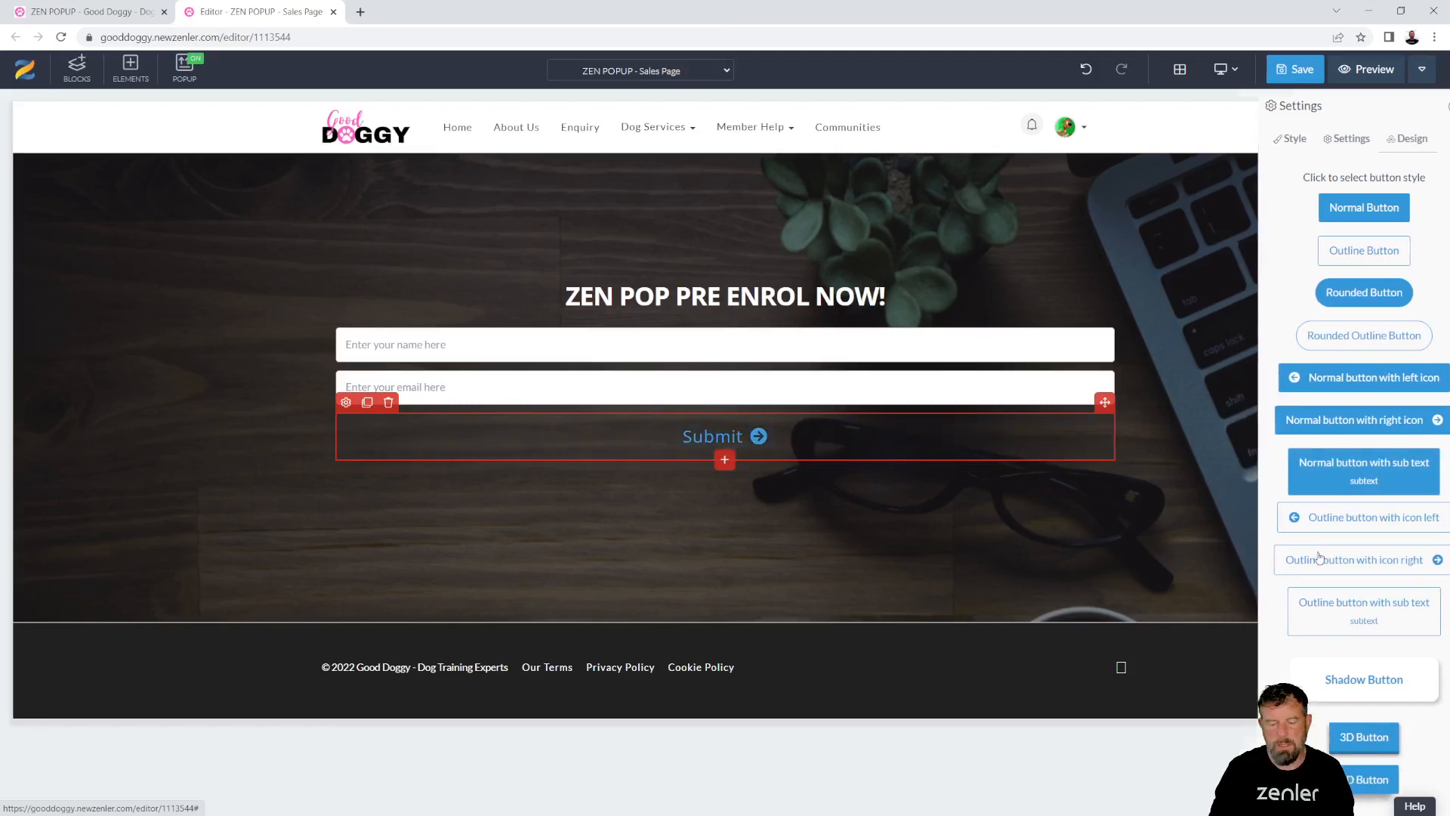
# - Set the Submit button's text colour and border colour to white
pyautogui.click(346, 402)
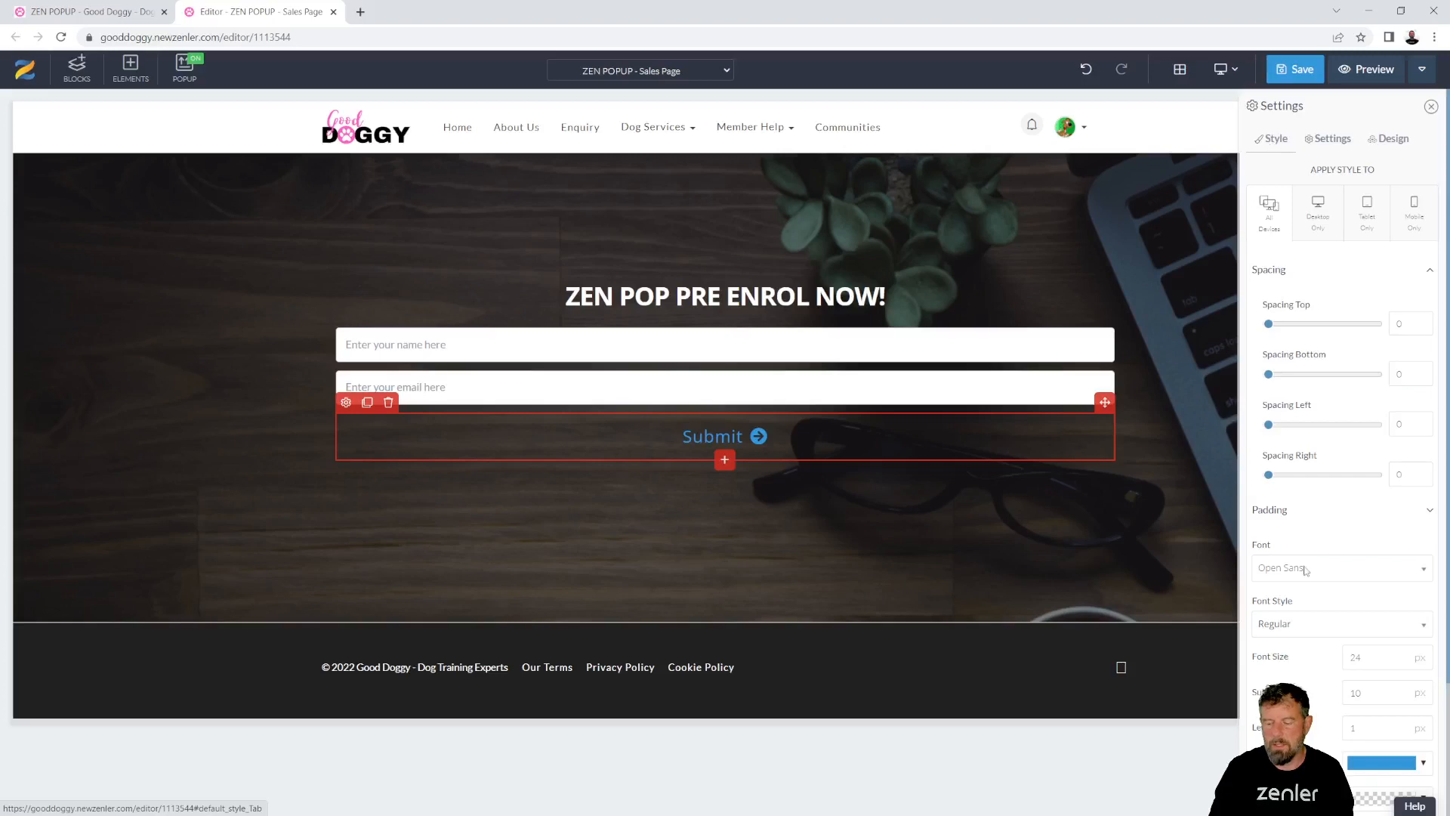
pyautogui.scroll(-3, 1318, 600)
pyautogui.click(1424, 544)
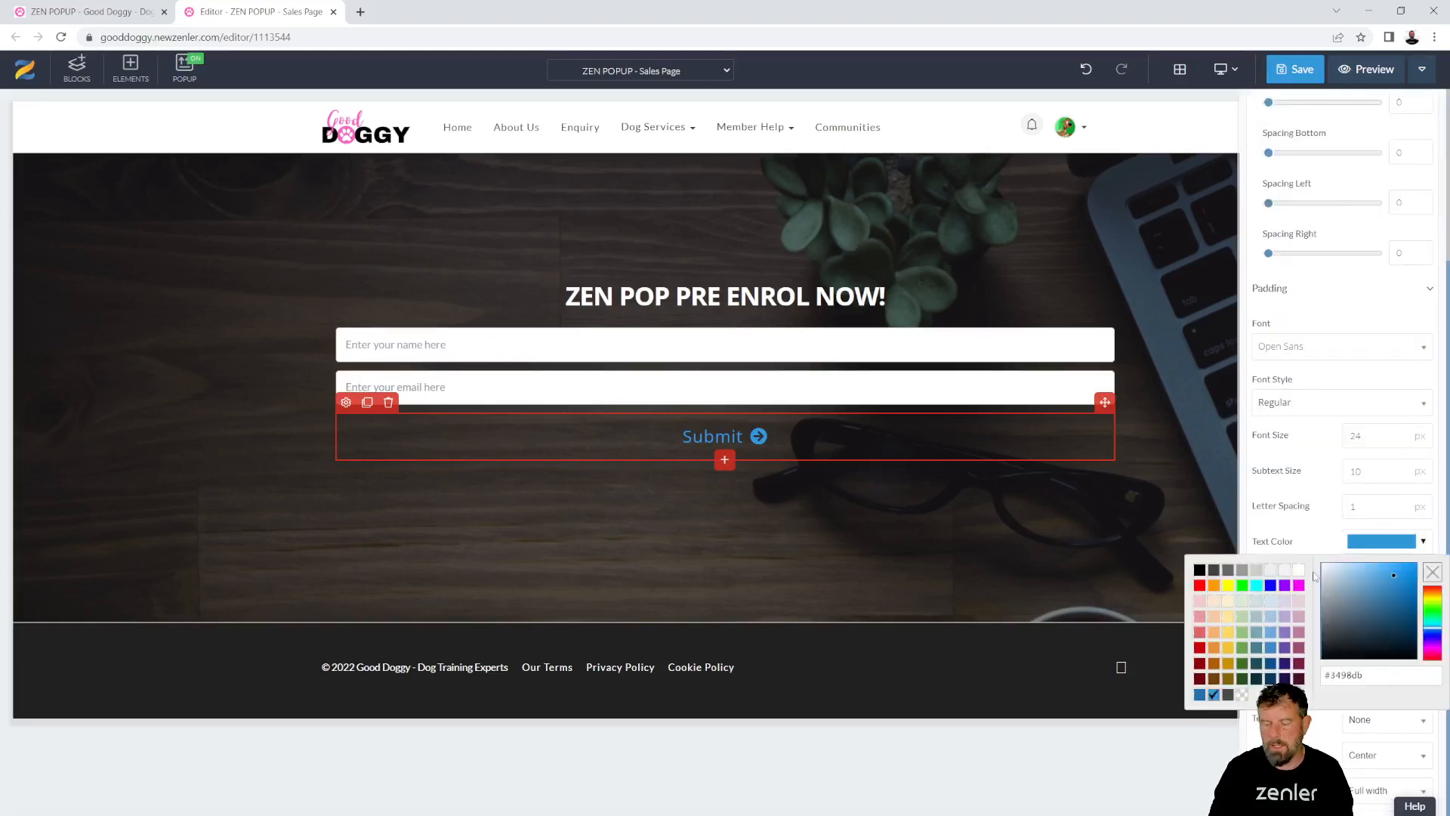
pyautogui.click(1299, 571)
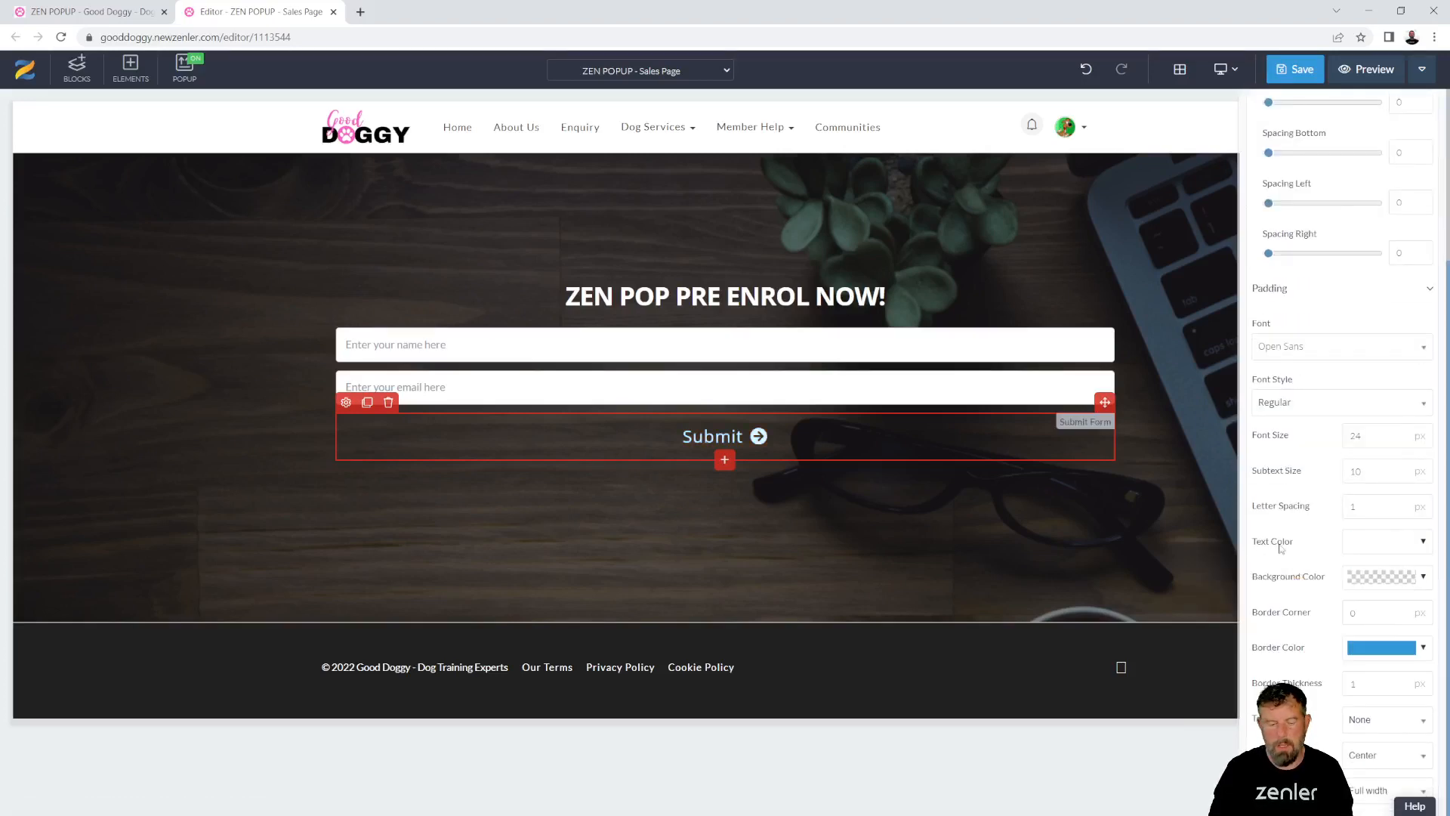
pyautogui.click(1424, 650)
pyautogui.click(1297, 676)
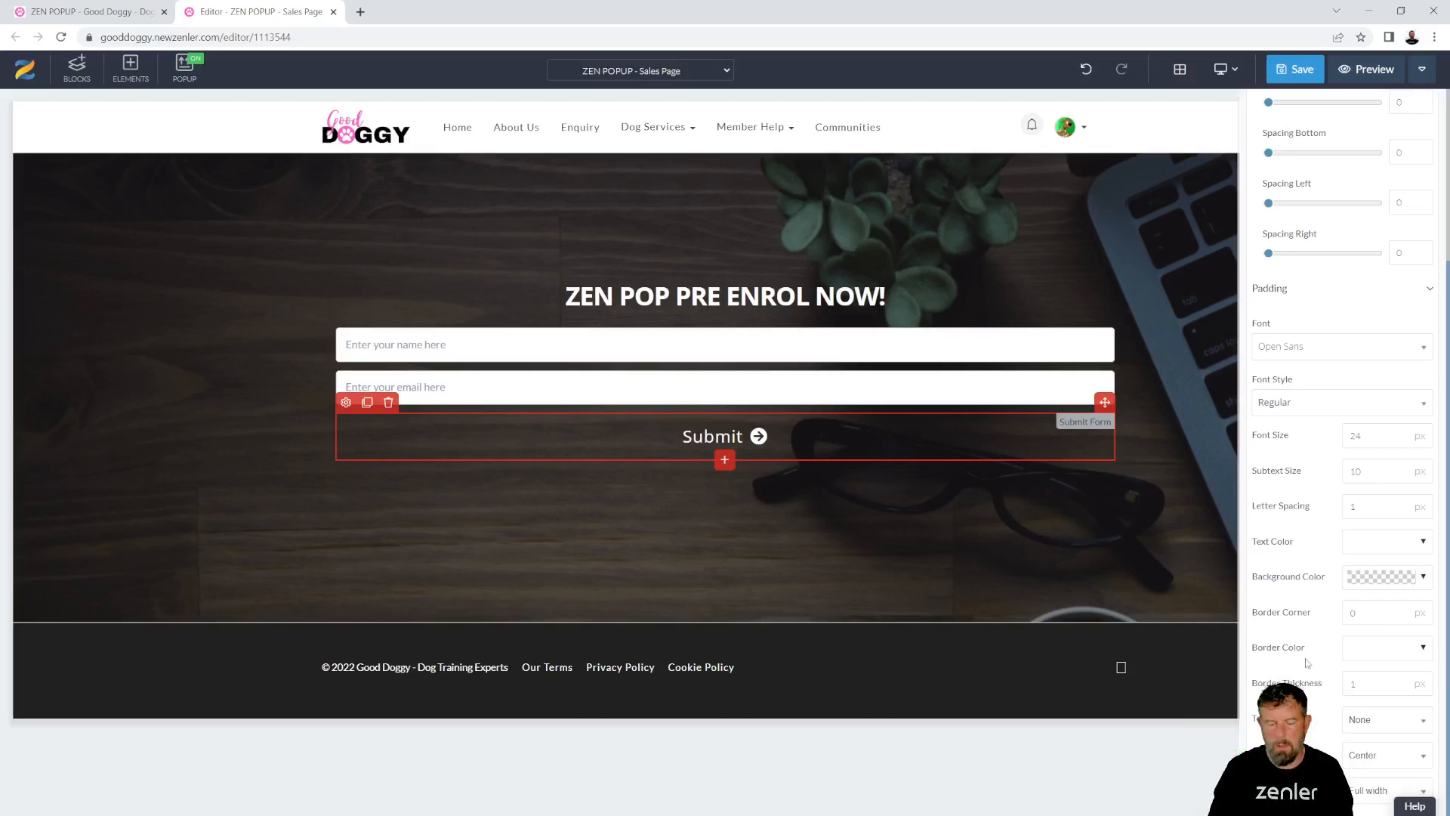
# - Change the Submit button's text to "BOOK YOUR PLACE NOW FOR THIS COURSE"
pyautogui.scroll(3, 1358, 166)
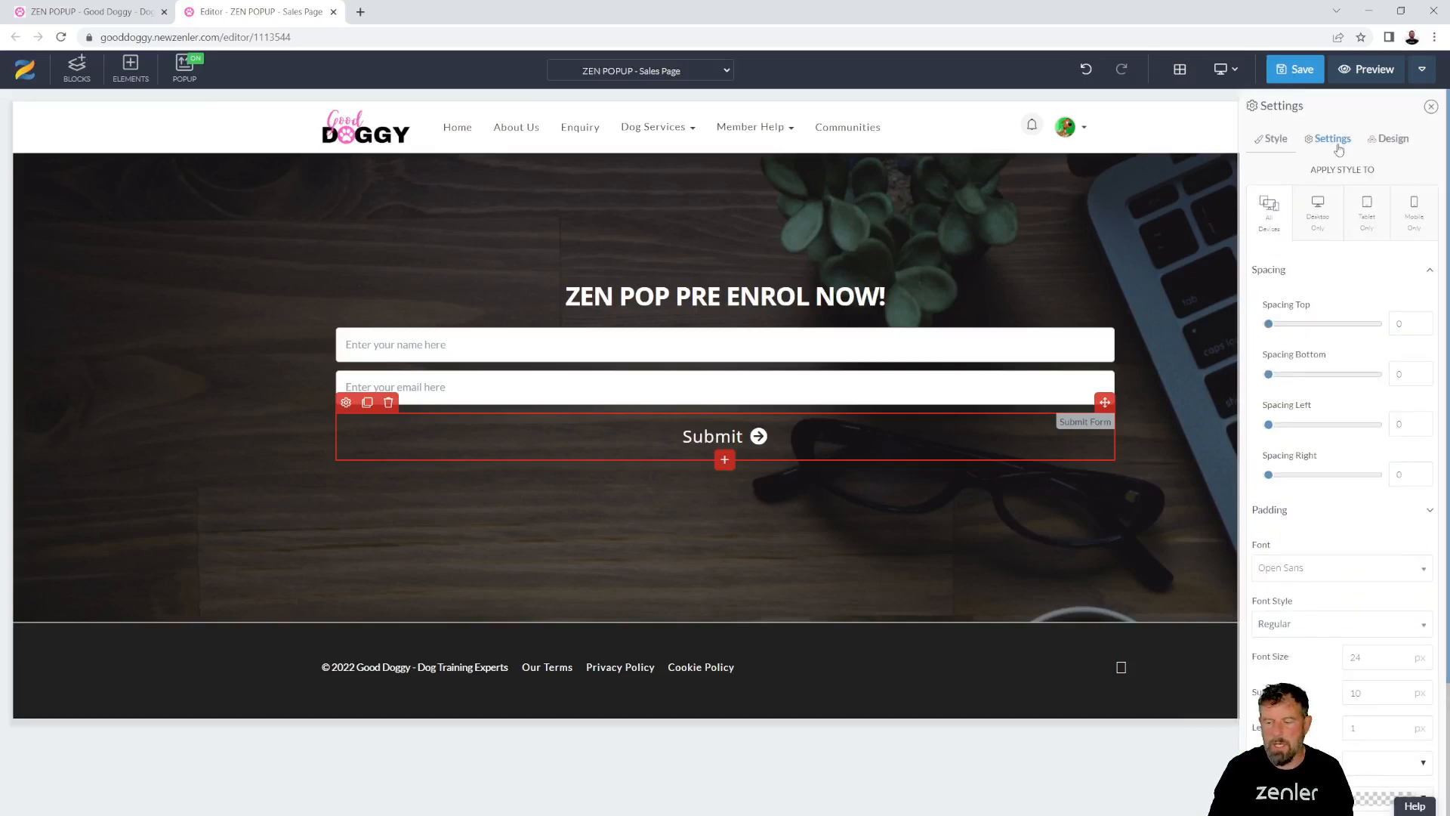
pyautogui.click(1332, 140)
pyautogui.moveTo(1378, 175); pyautogui.dragTo(1339, 179)
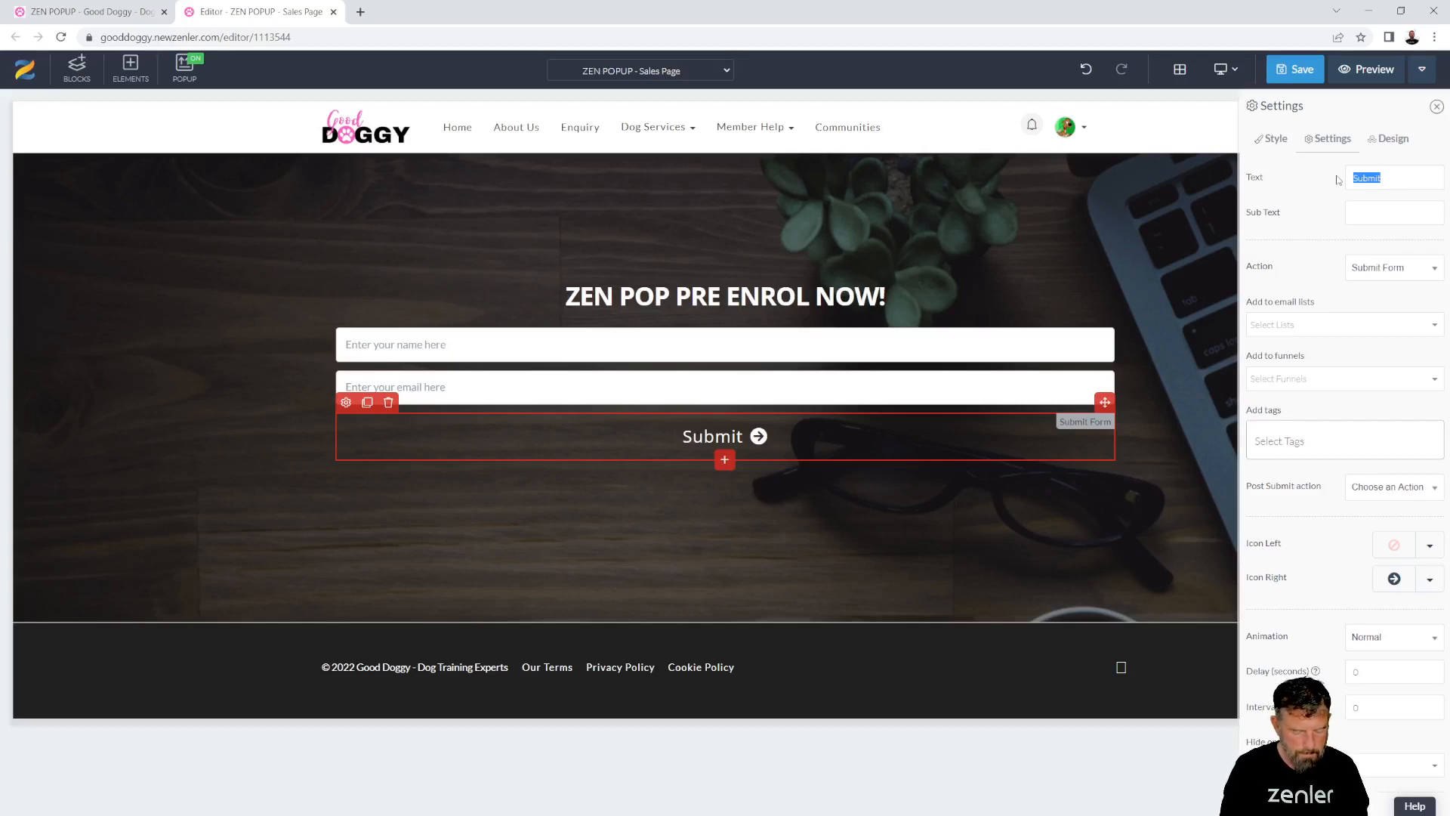
pyautogui.write('BOOK YO')
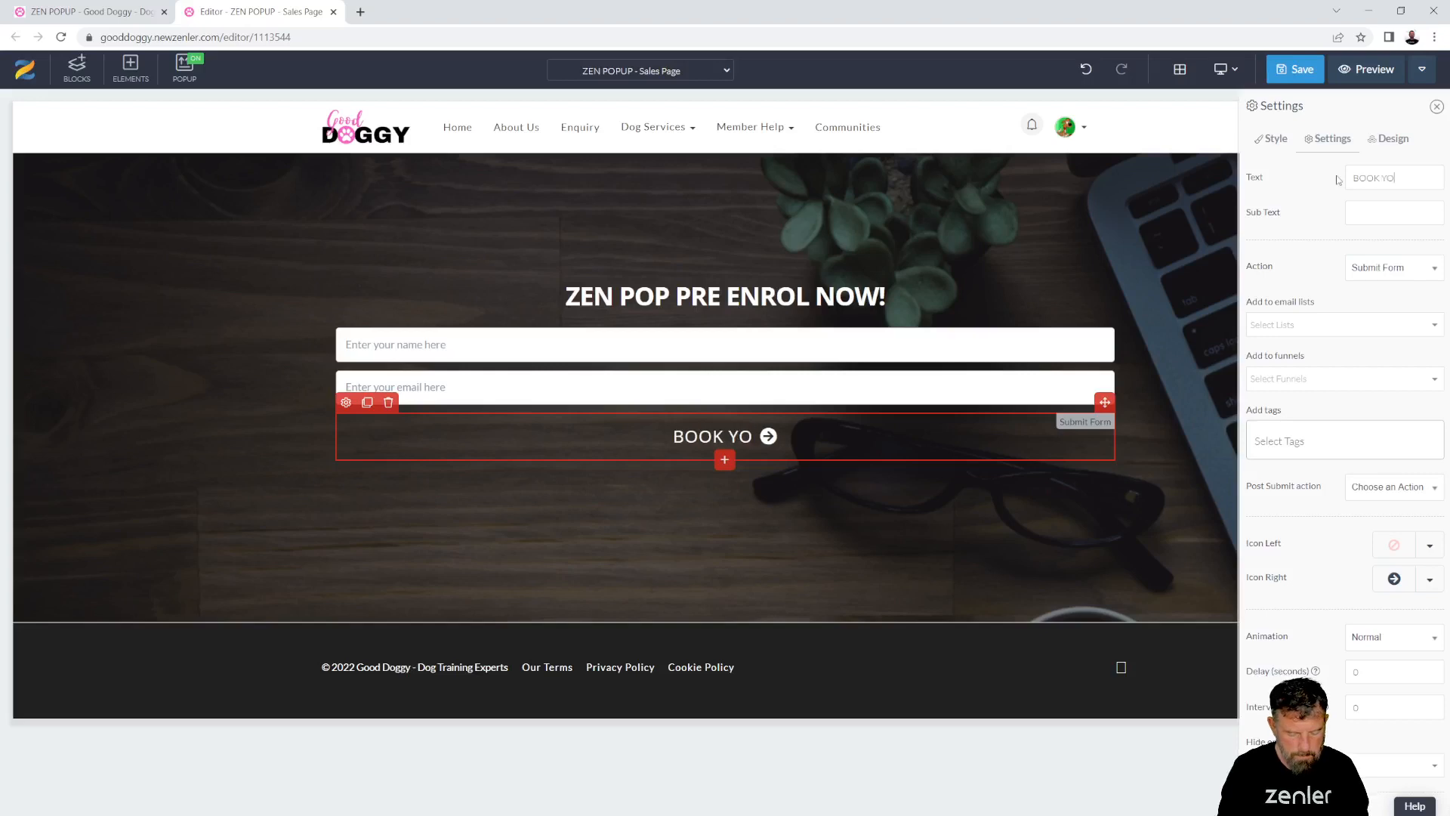
pyautogui.write('UR PLACE N')
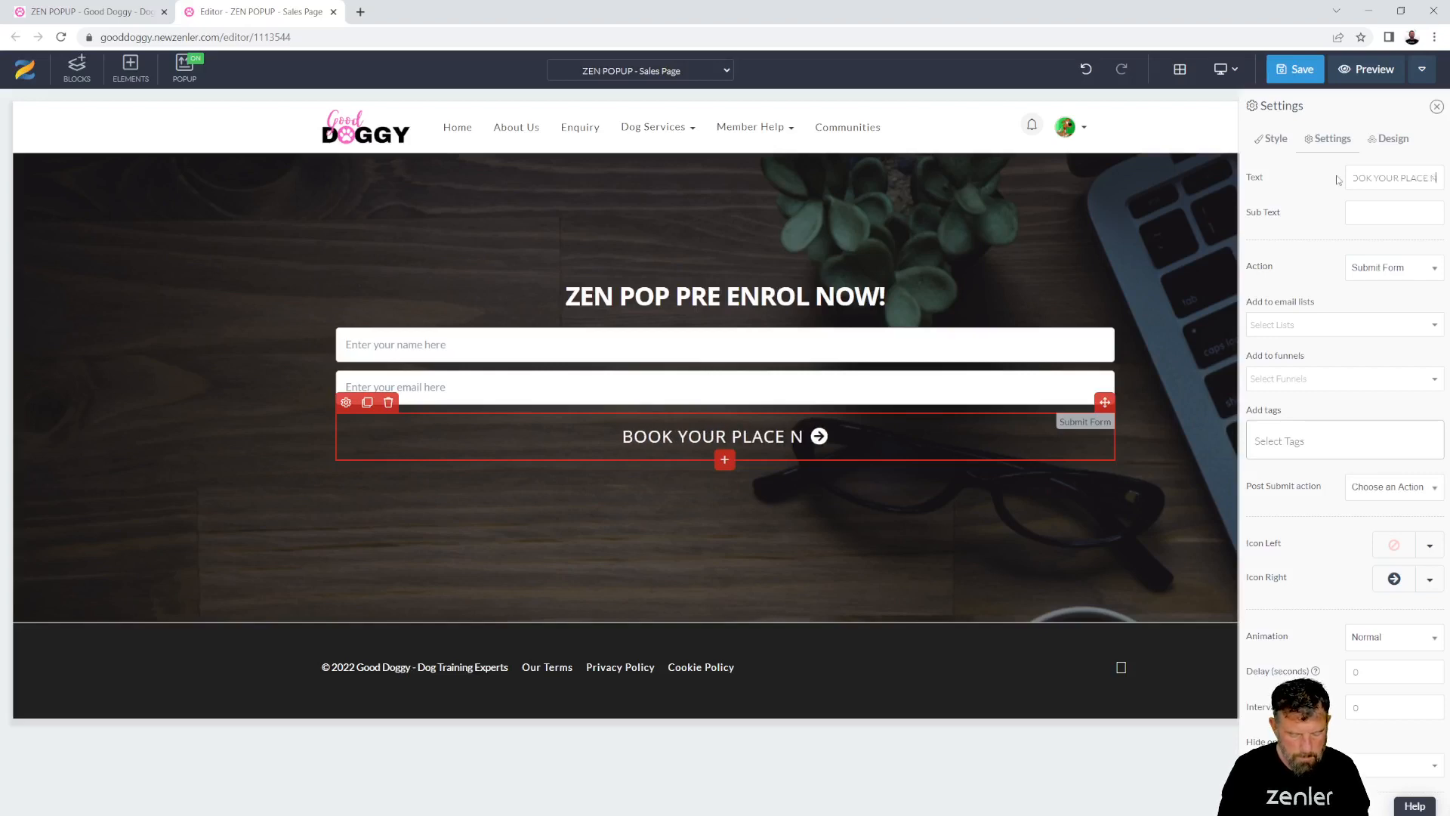
pyautogui.write('OW FO')
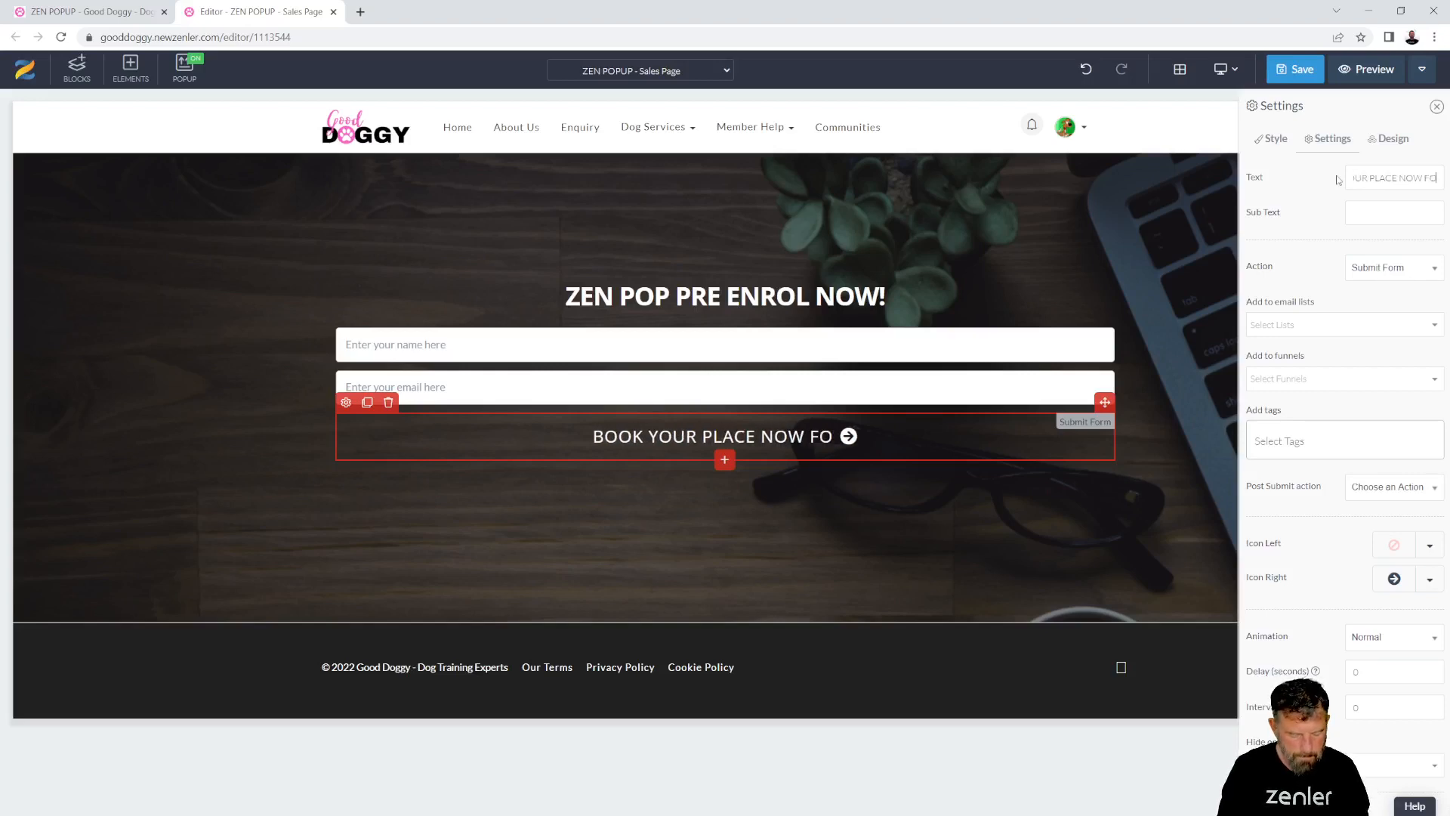
pyautogui.write('R THIS COURSE')
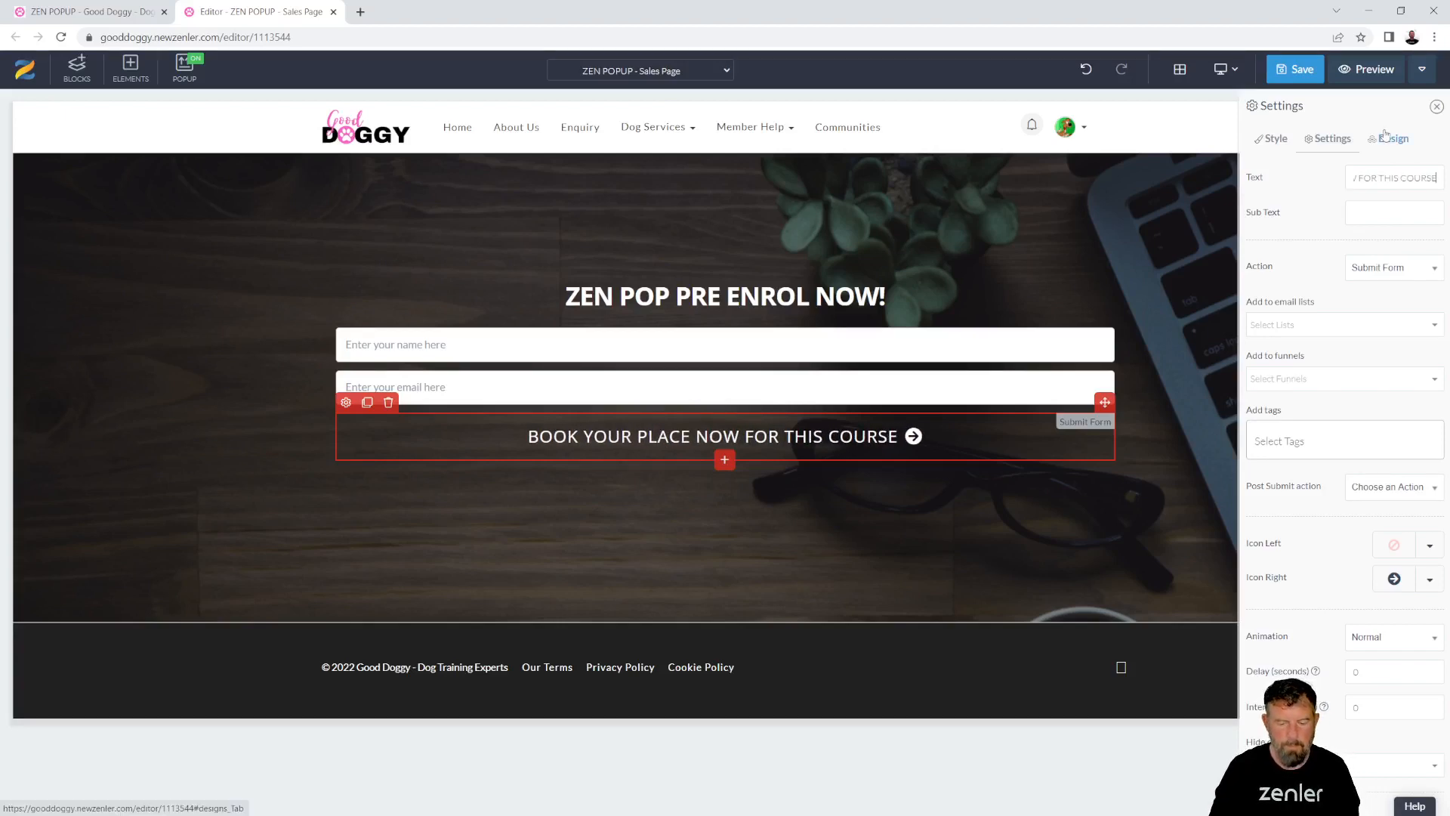
# - Add the sub text "LIMITED SPACES AVAILABLE" to the form's button
pyautogui.click(1371, 215)
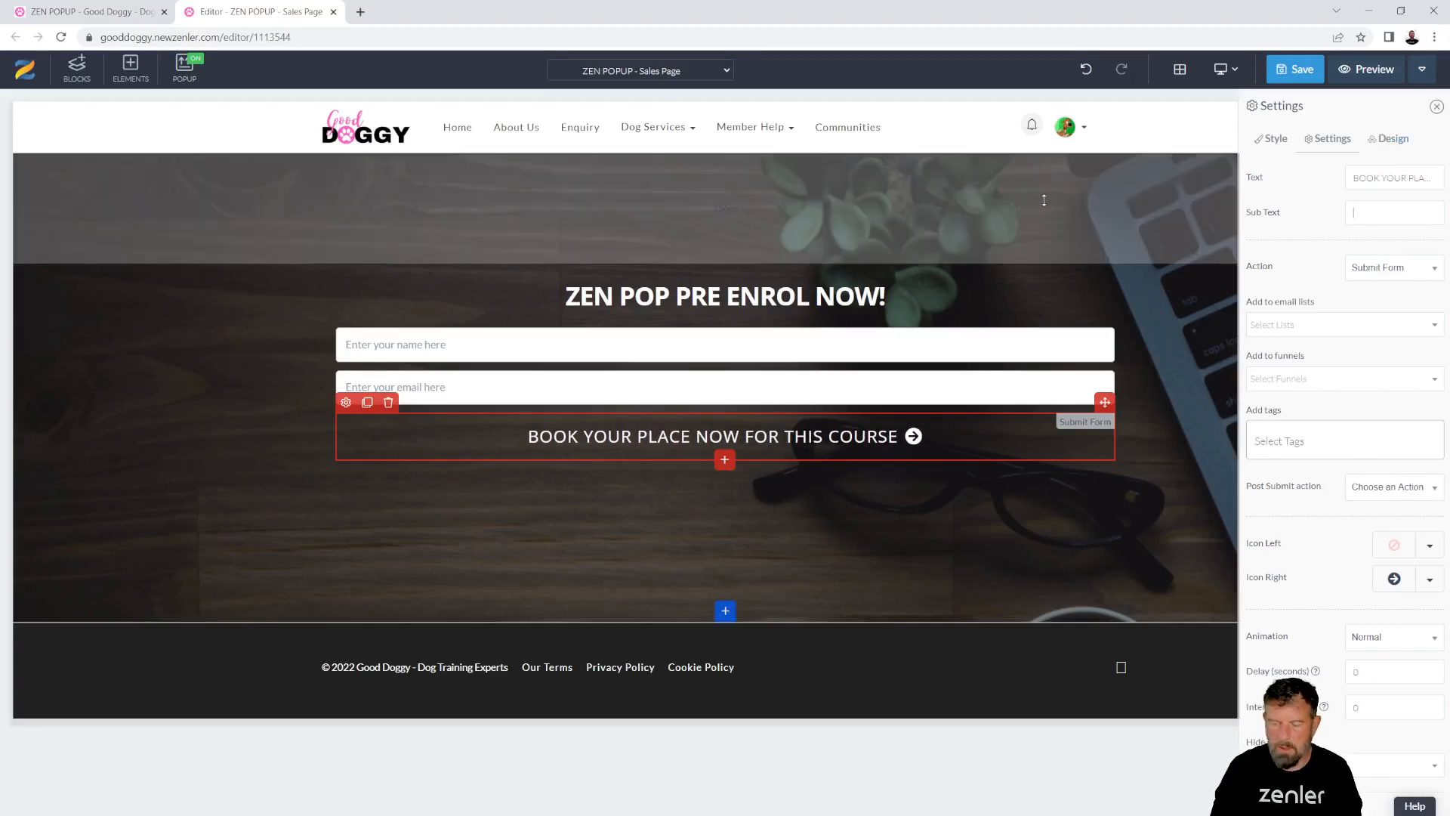
pyautogui.write('LIMITE')
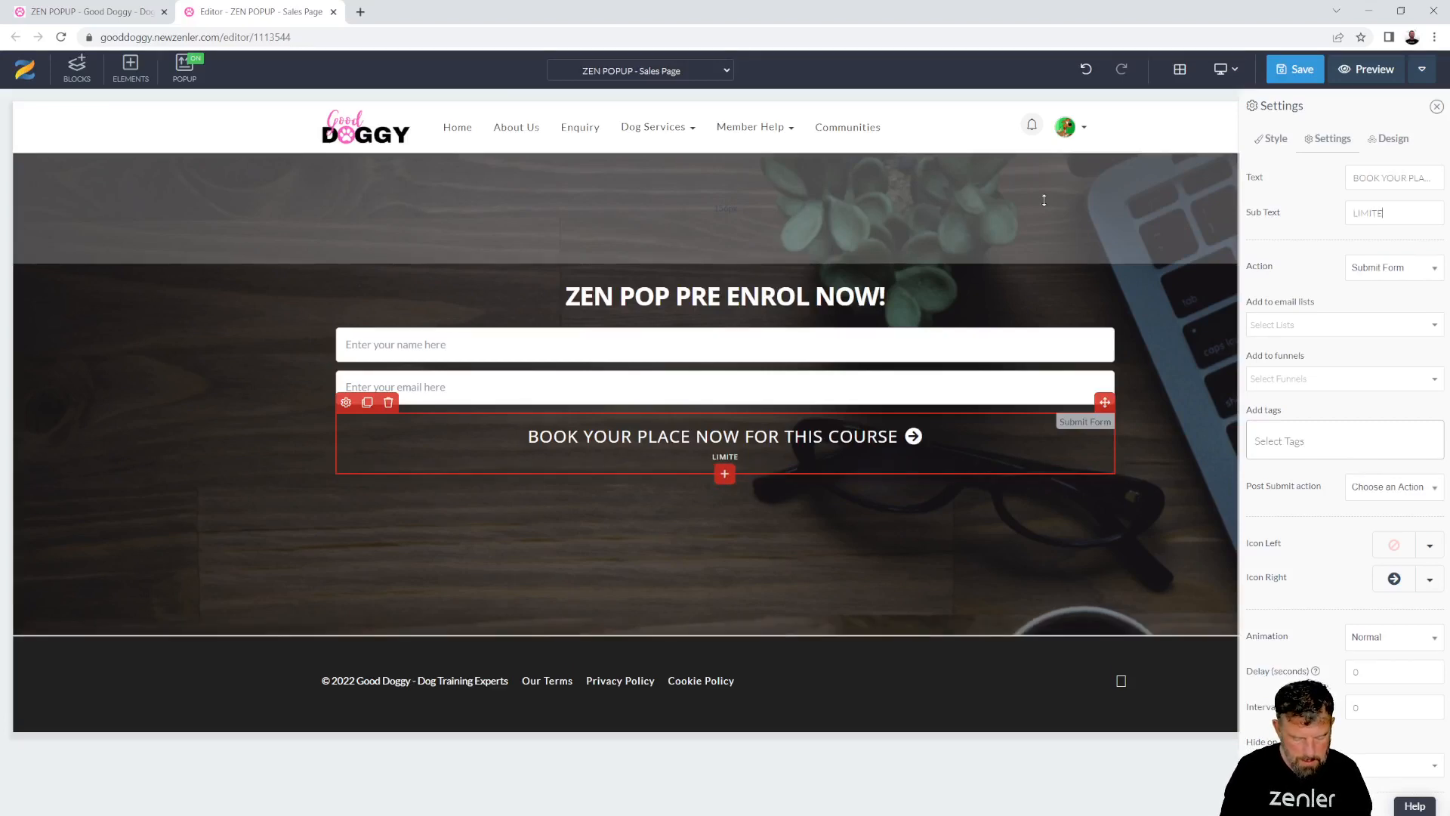
pyautogui.write('D SPACE')
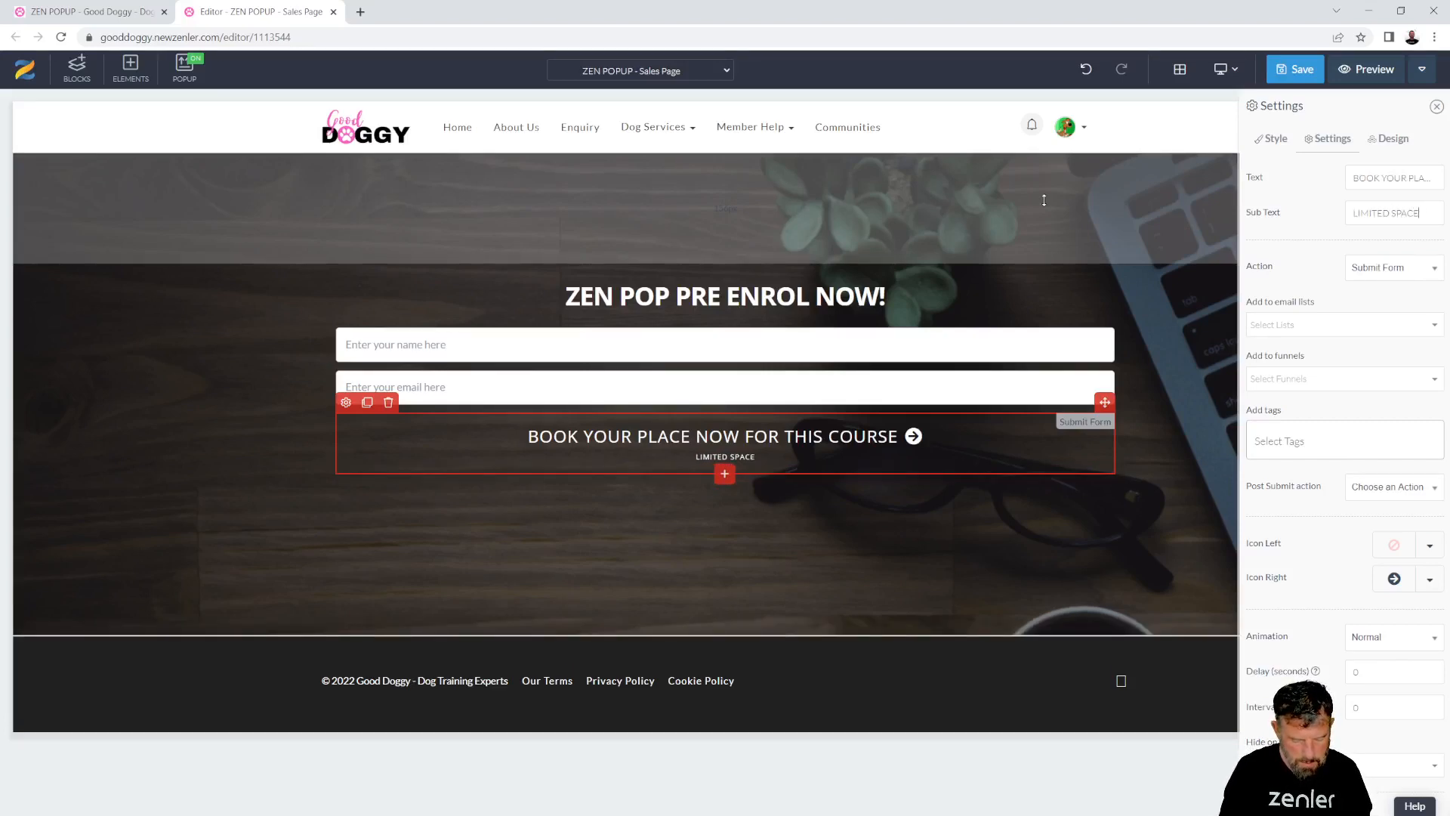
pyautogui.write('S AVAILA')
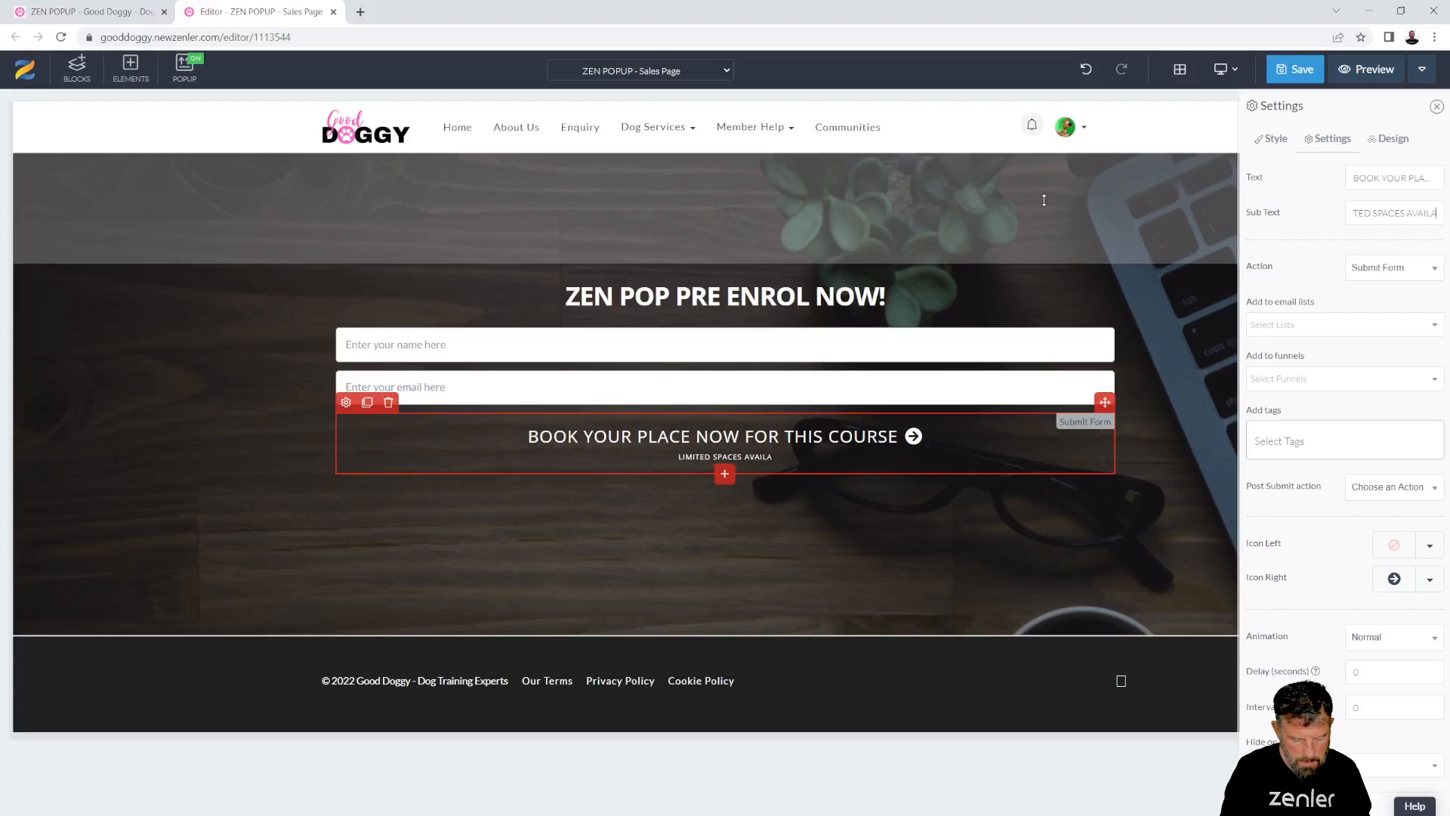
pyautogui.write('BLE')
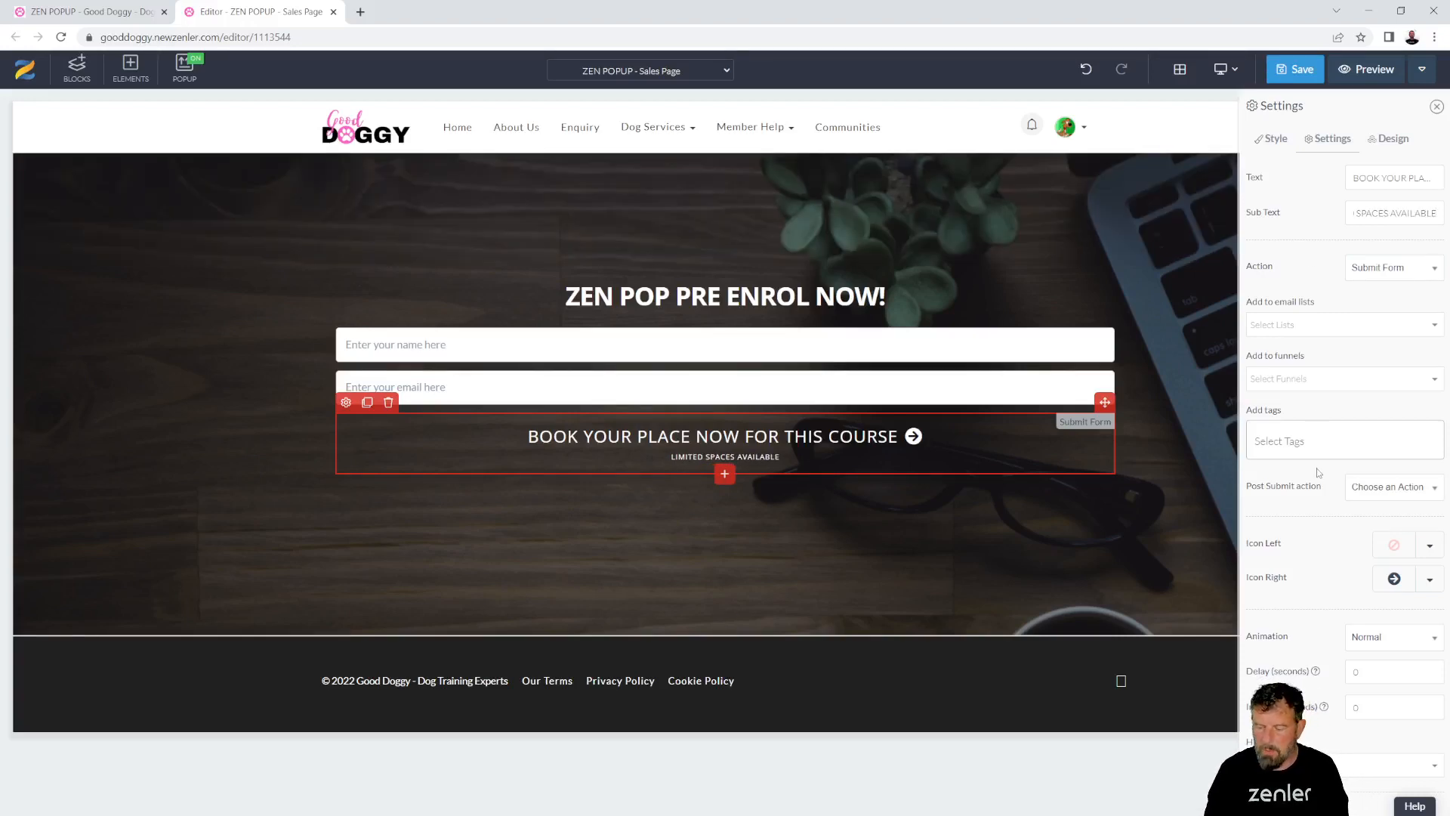
# - Set the form button's subtext size to 18 px
pyautogui.click(1282, 144)
pyautogui.scroll(-3, 1336, 484)
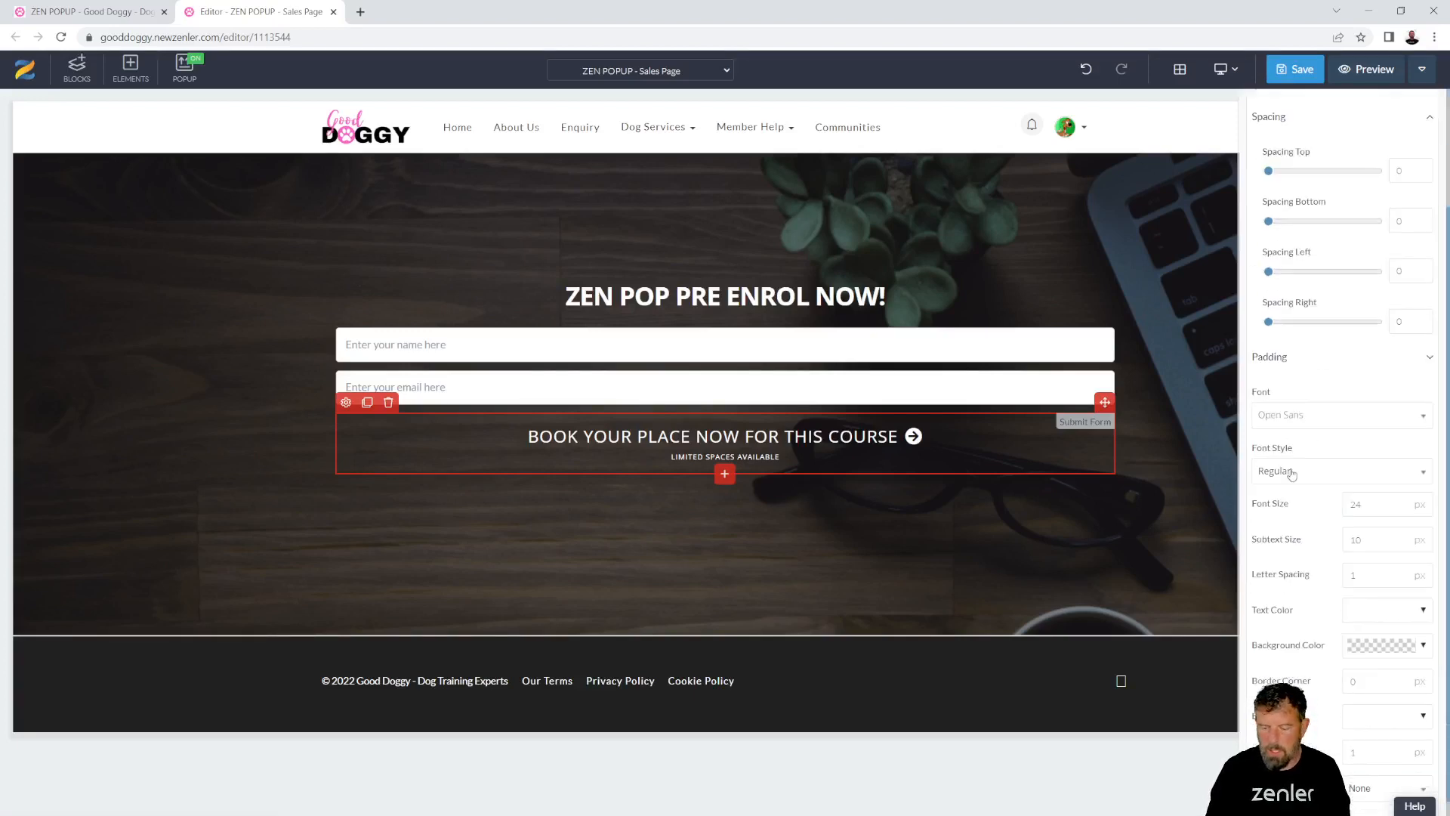
pyautogui.doubleClick(1366, 474)
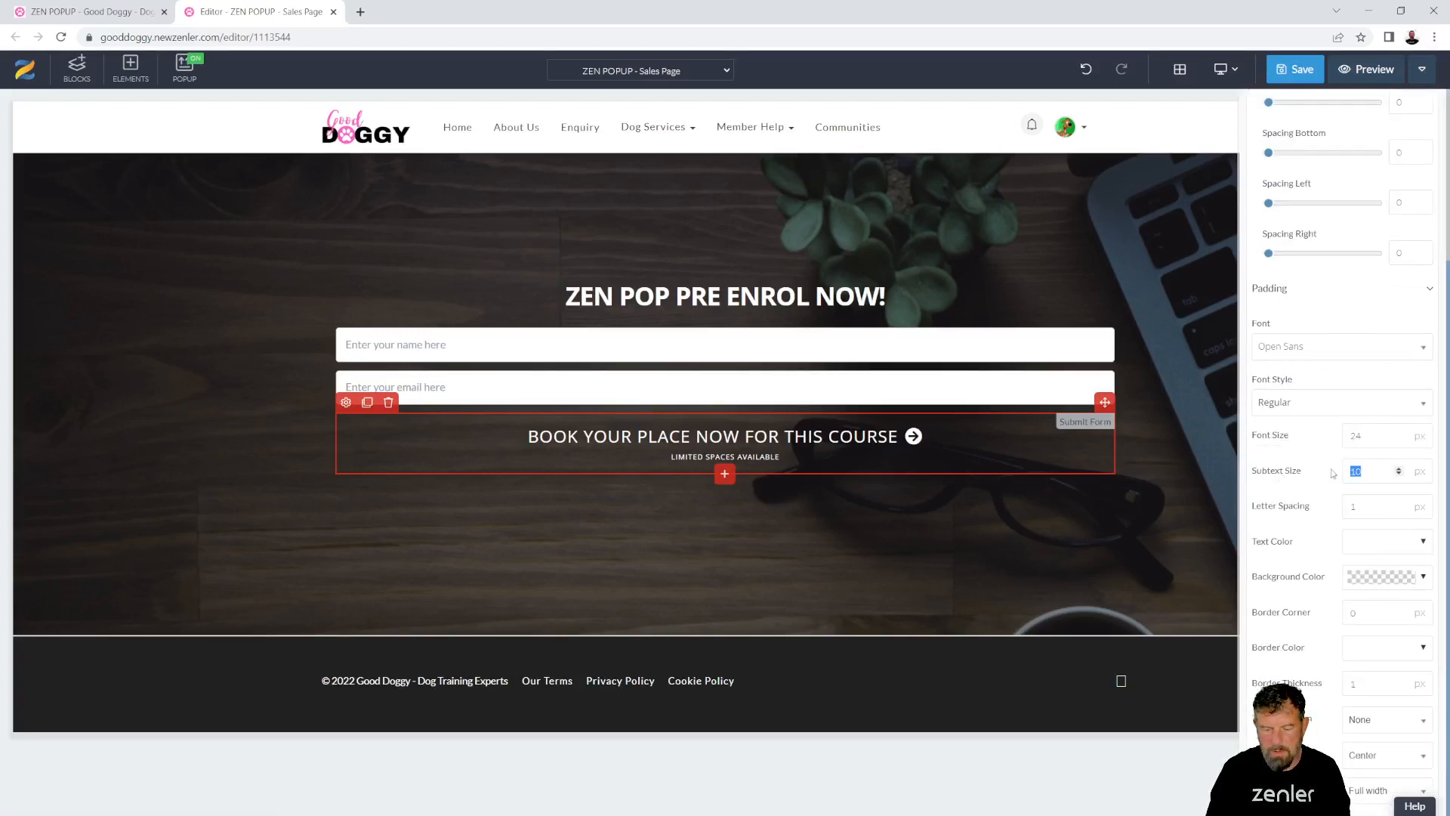
pyautogui.write('18')
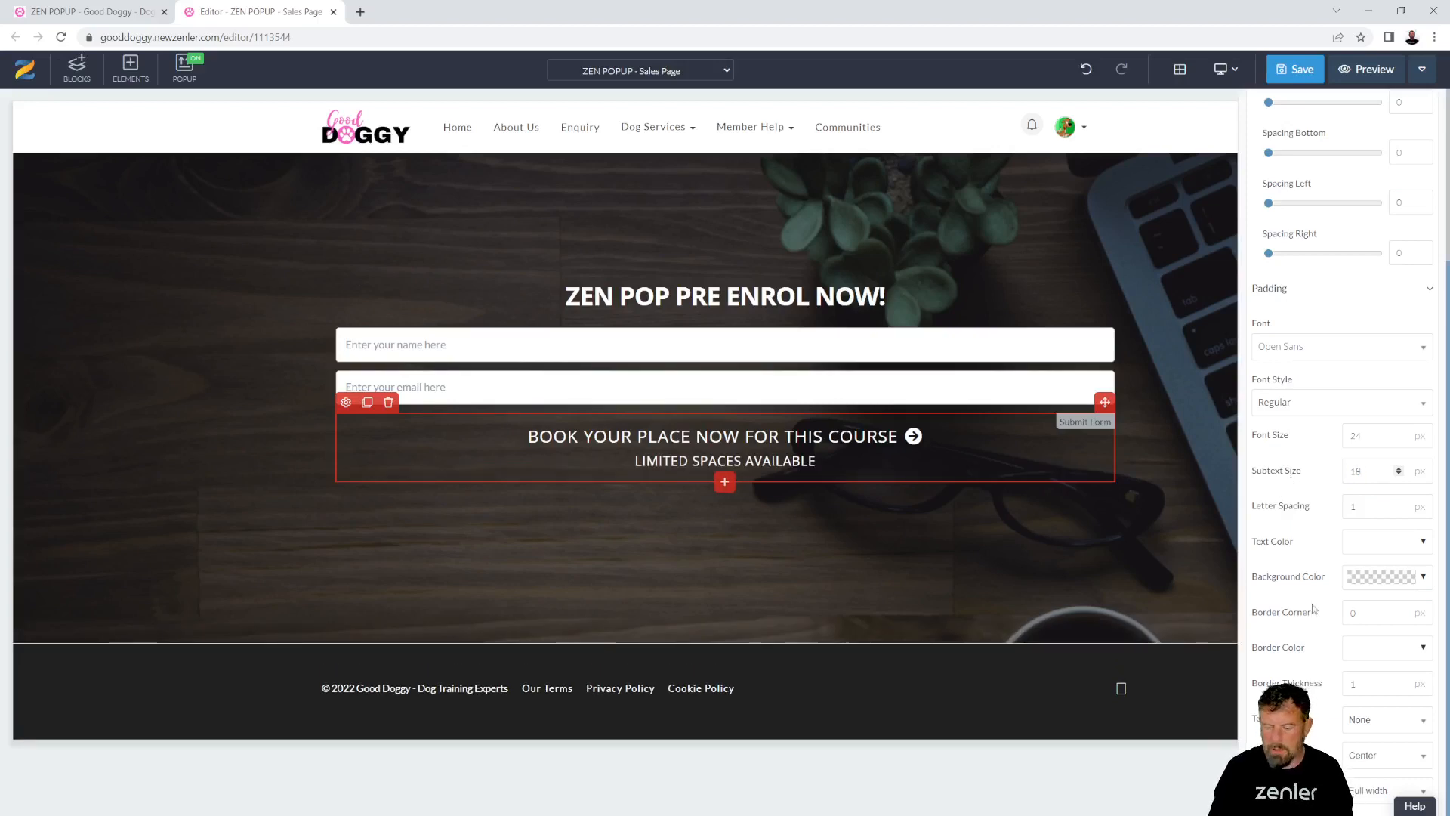
# - Try a 14 px border on the form's button, and settle on a border thickness of 4 px
pyautogui.doubleClick(1353, 684)
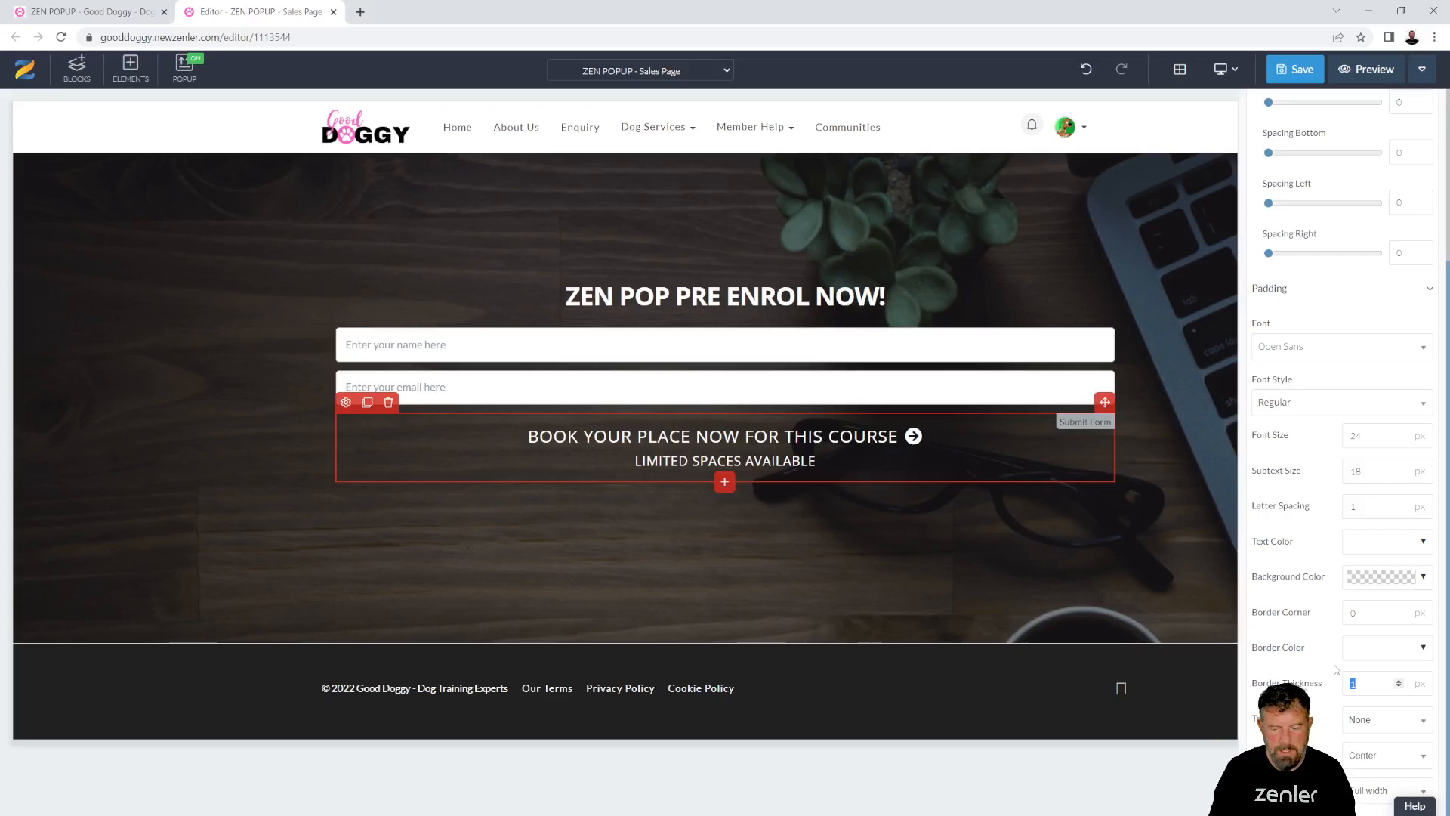
pyautogui.write('14')
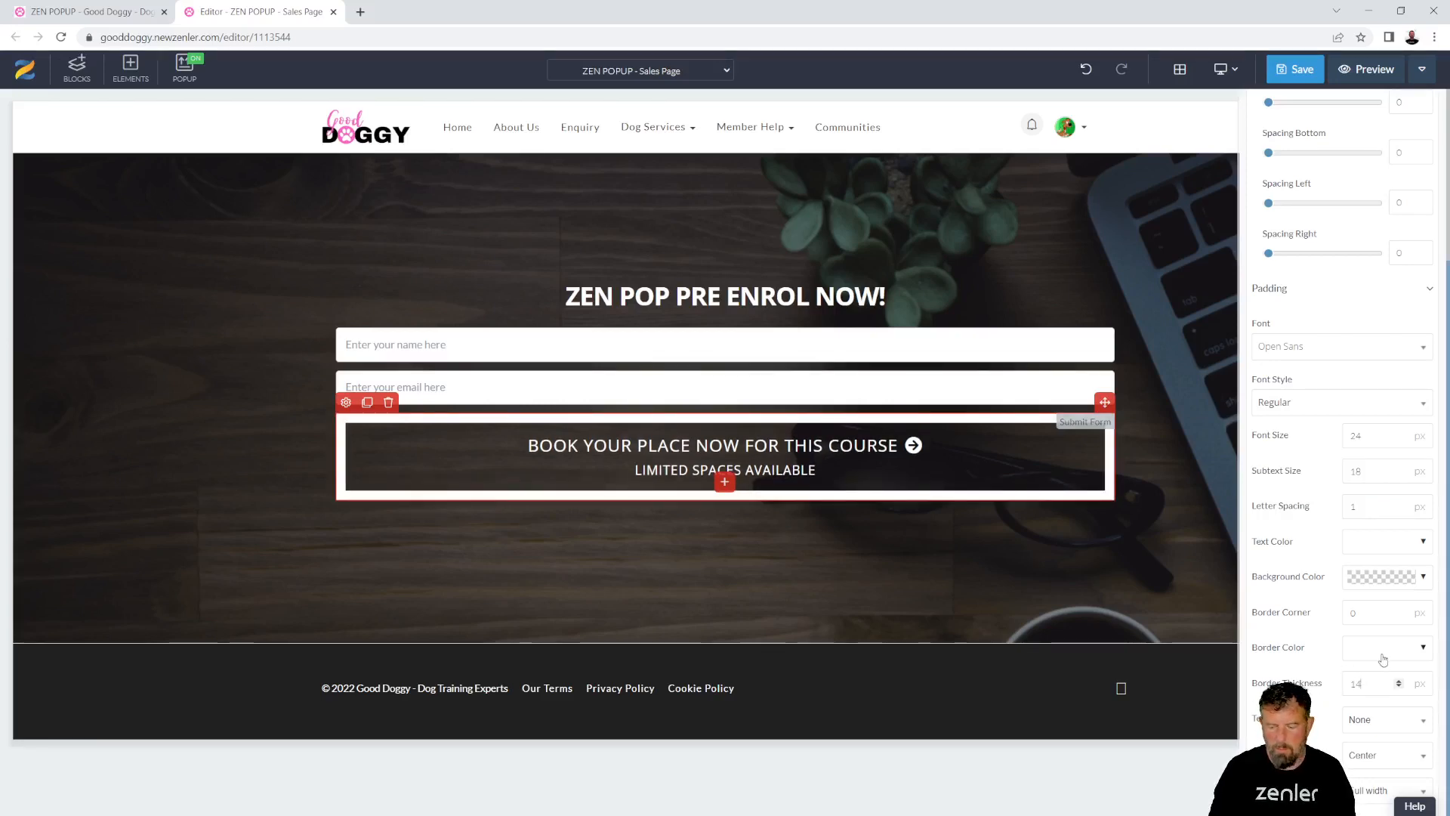
pyautogui.doubleClick(1347, 685)
pyautogui.write('4')
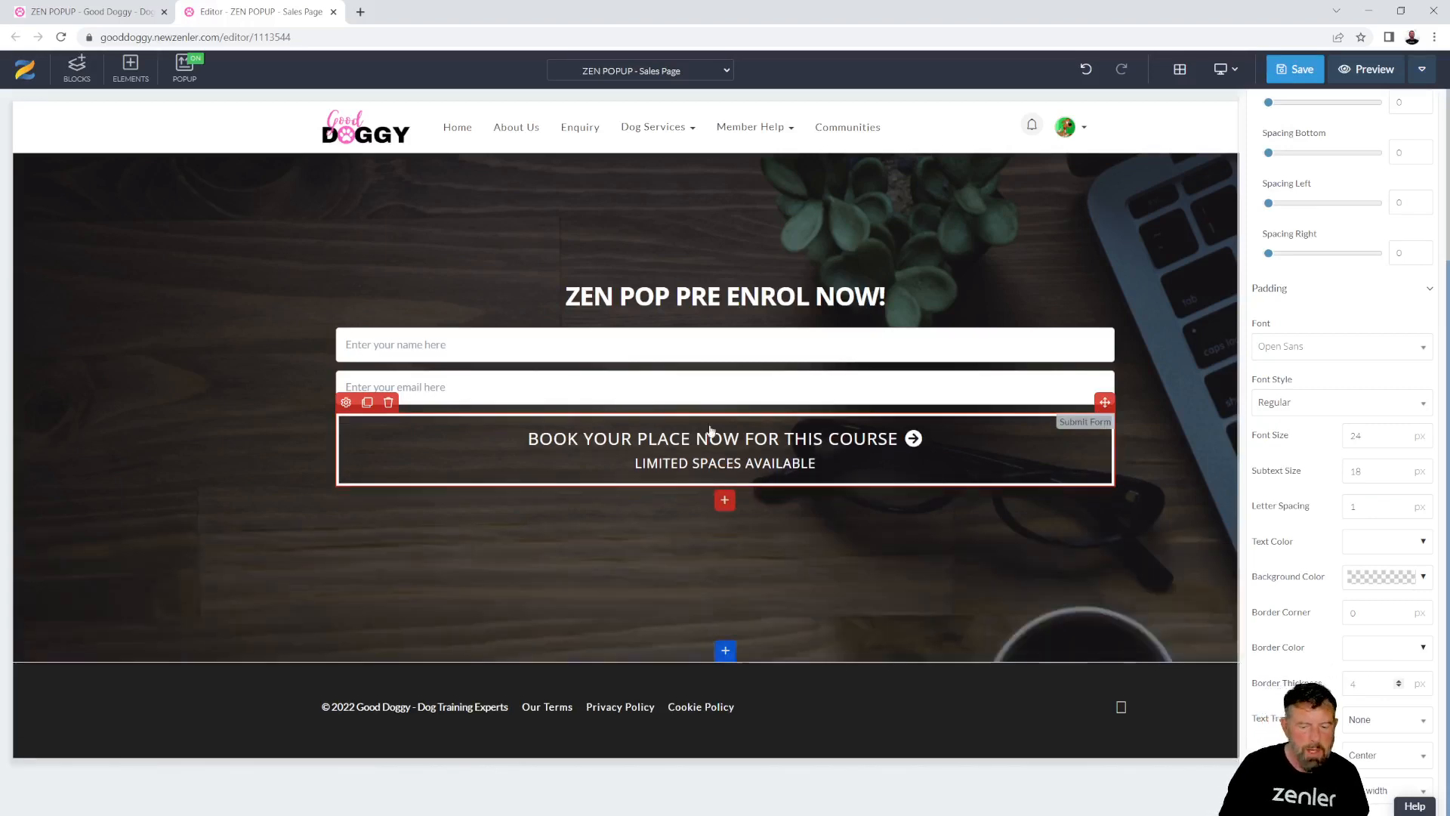
# - Set the name field's placeholder to "Whats your first name?" and make it required, with First Name as the input type
pyautogui.click(391, 355)
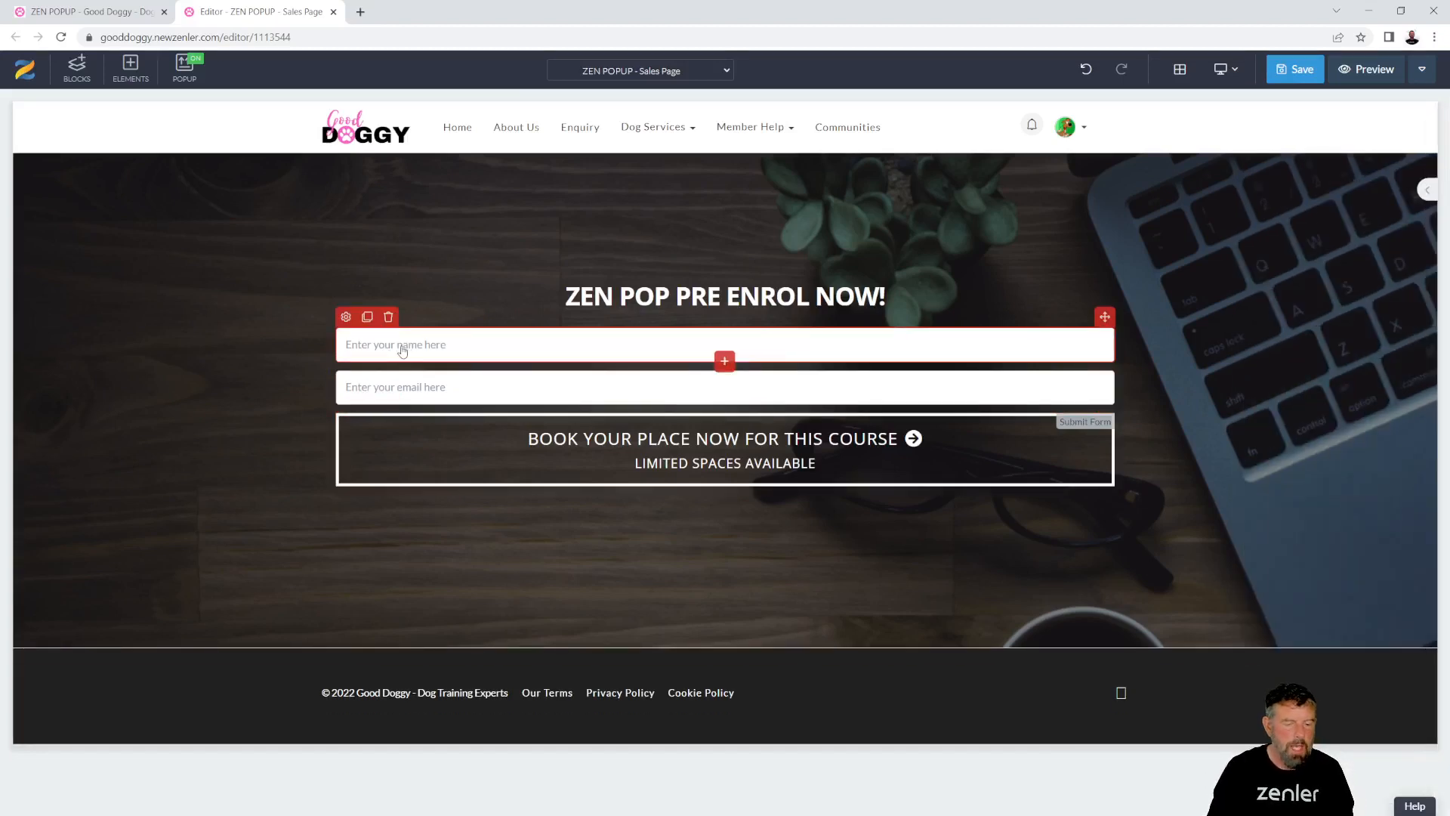
pyautogui.click(347, 322)
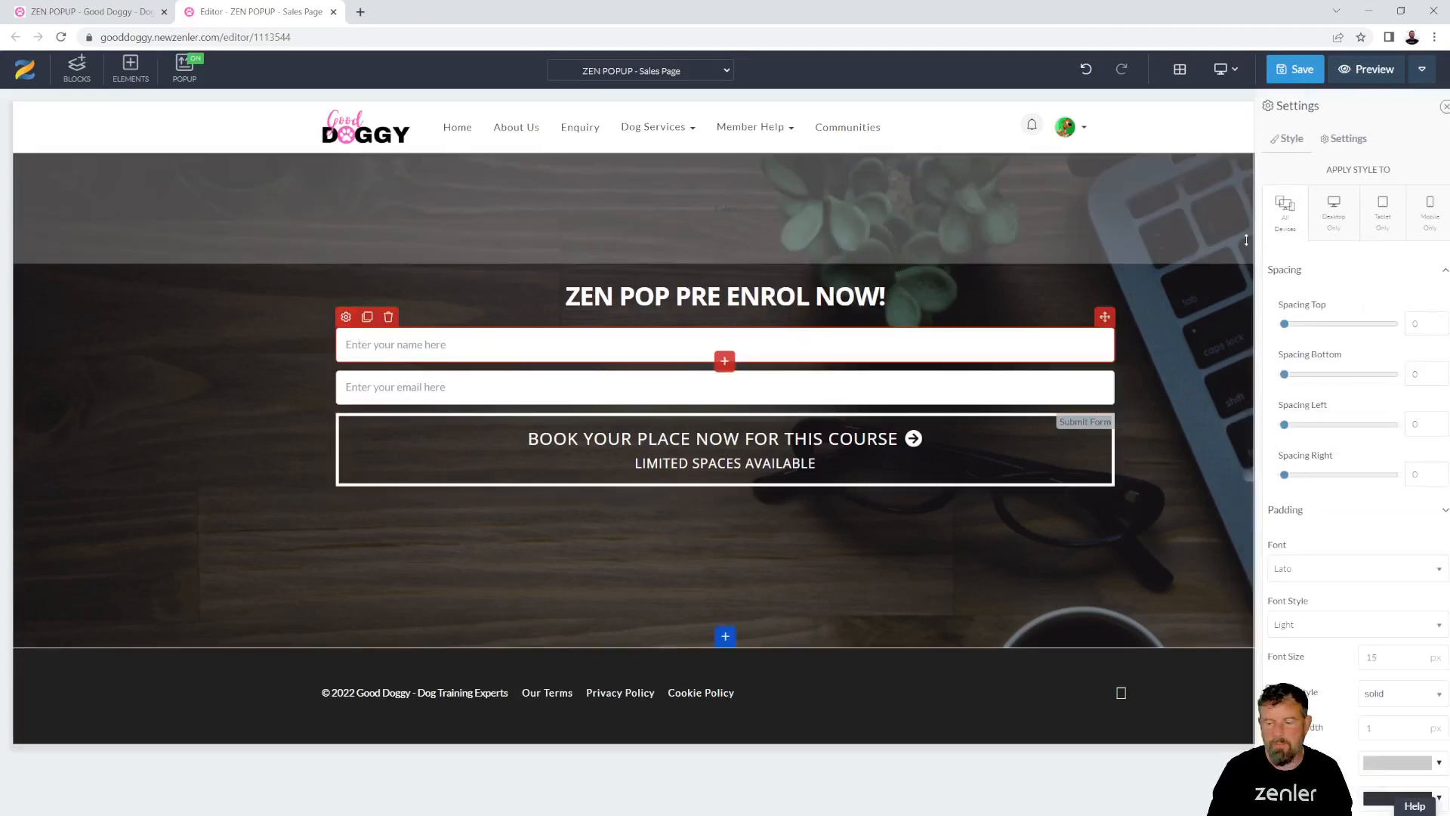
pyautogui.click(1333, 139)
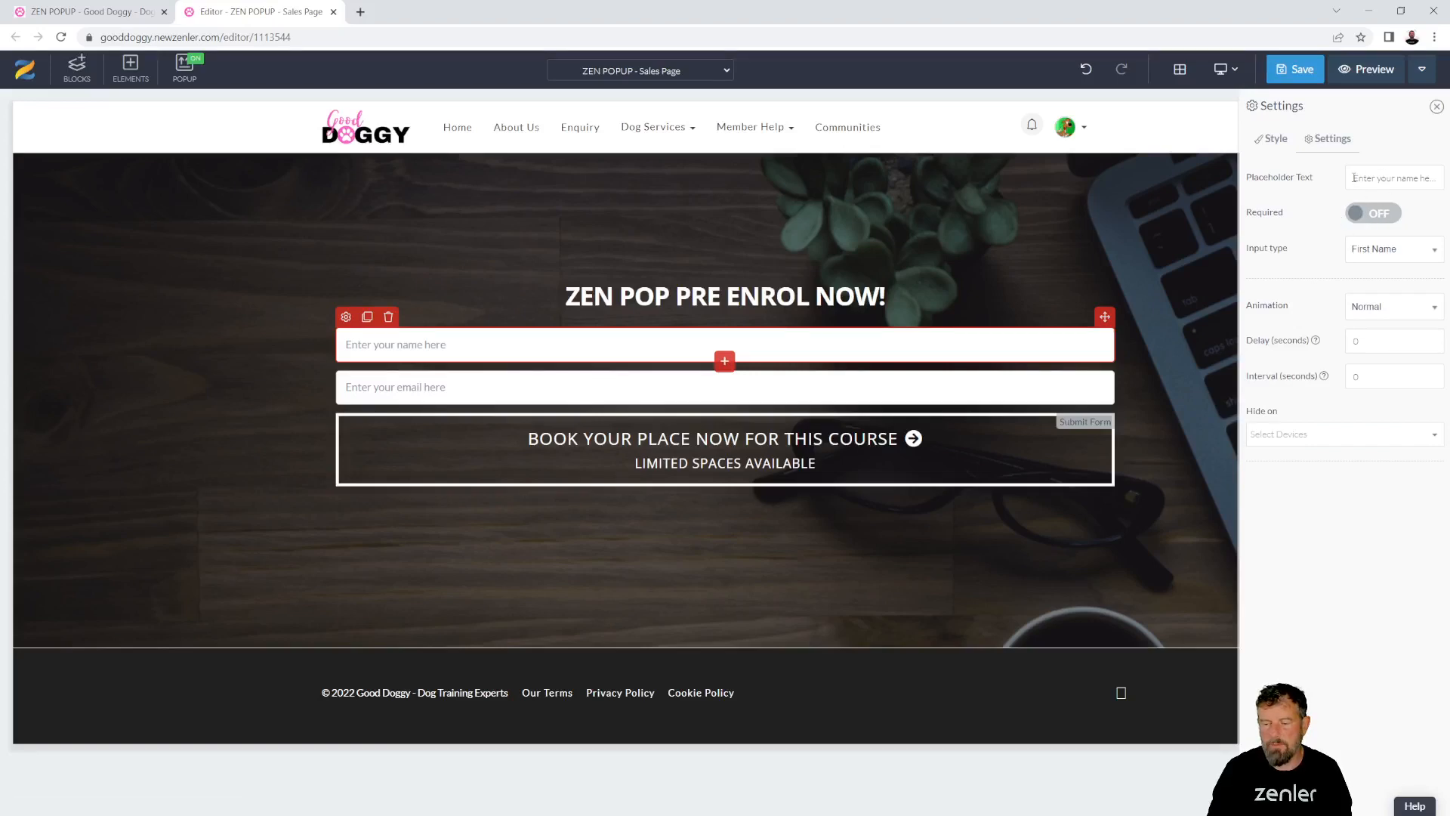
pyautogui.moveTo(1354, 178); pyautogui.dragTo(1444, 182)
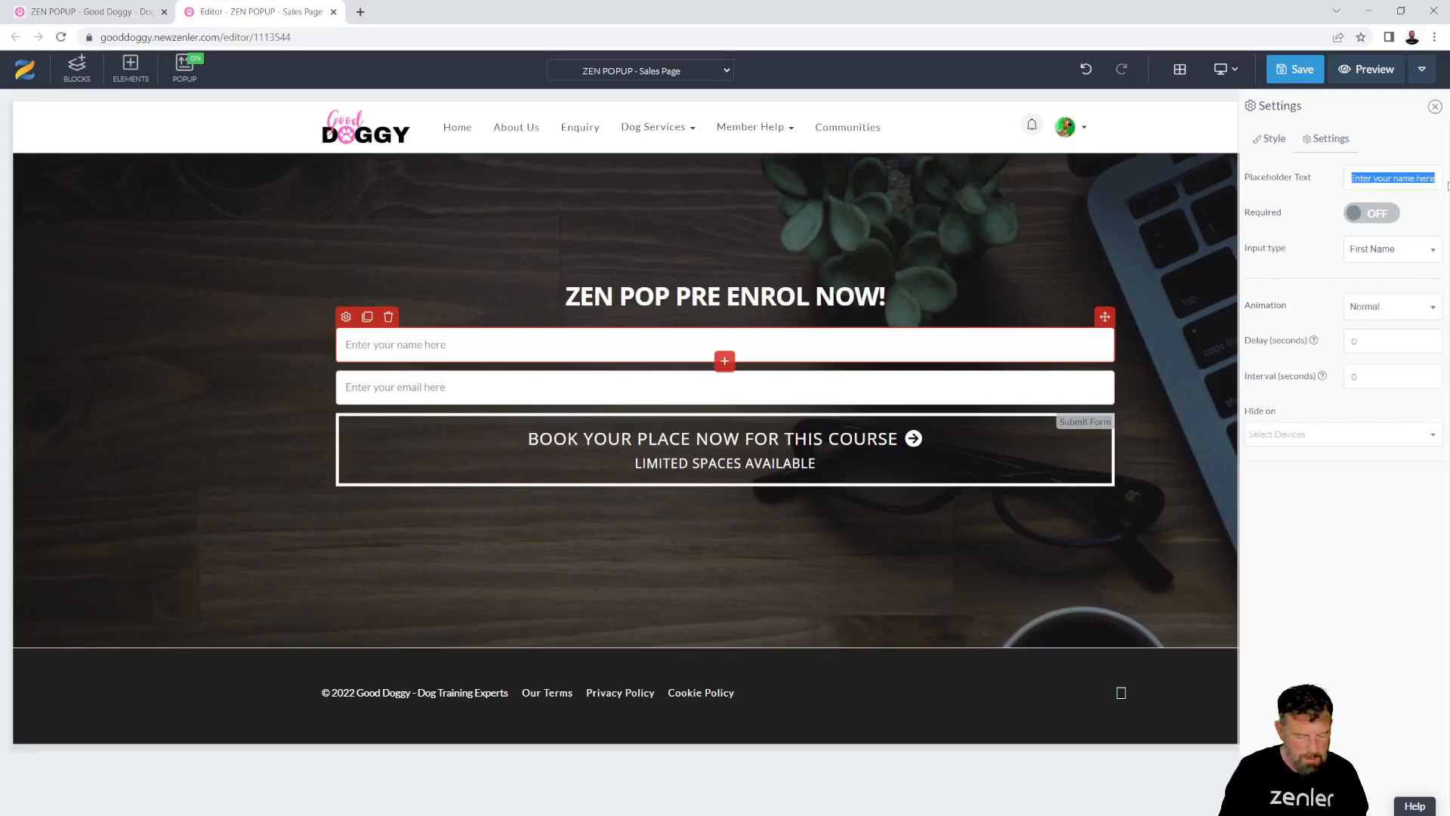
pyautogui.write('Whats')
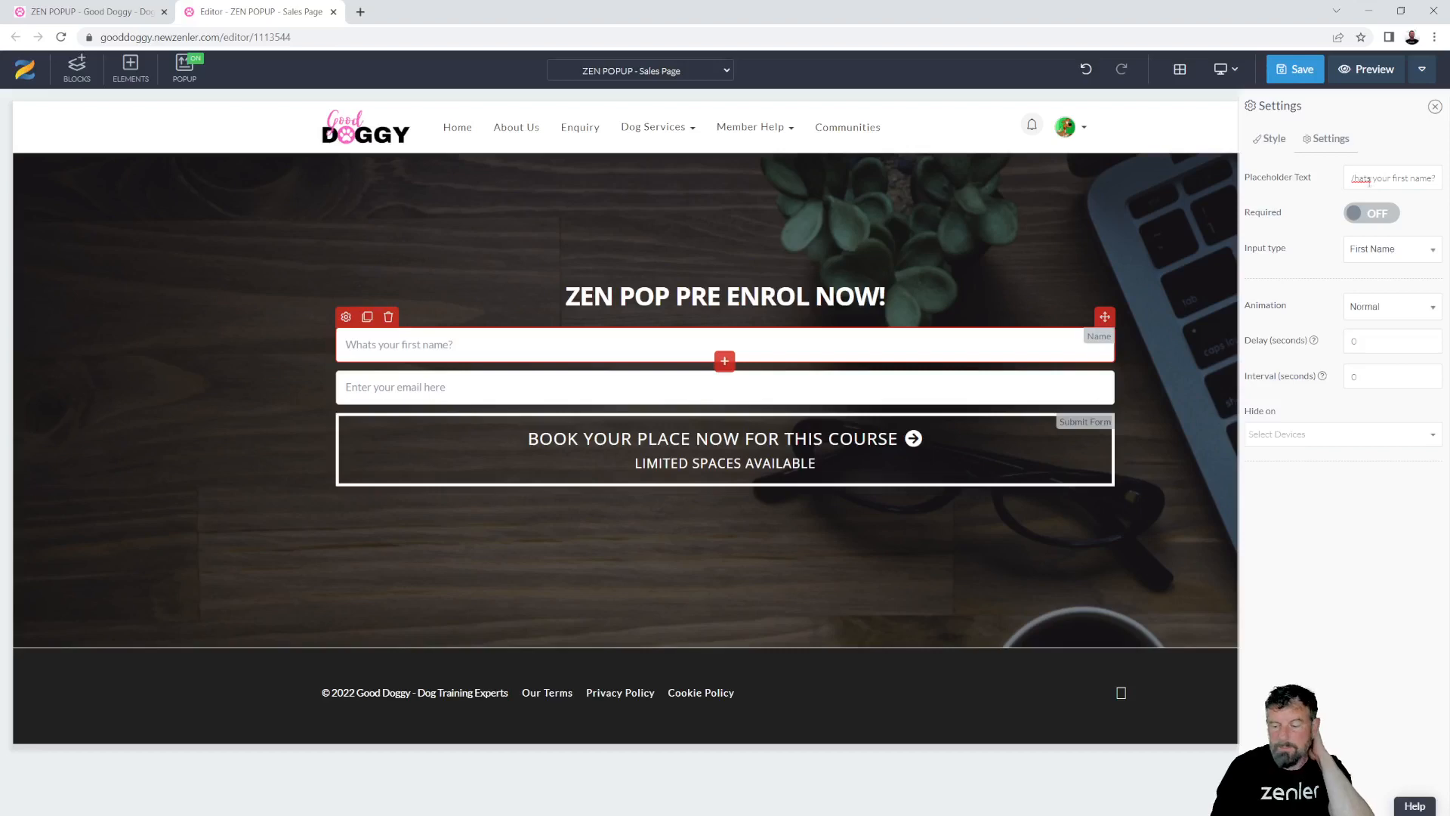
pyautogui.click(1382, 216)
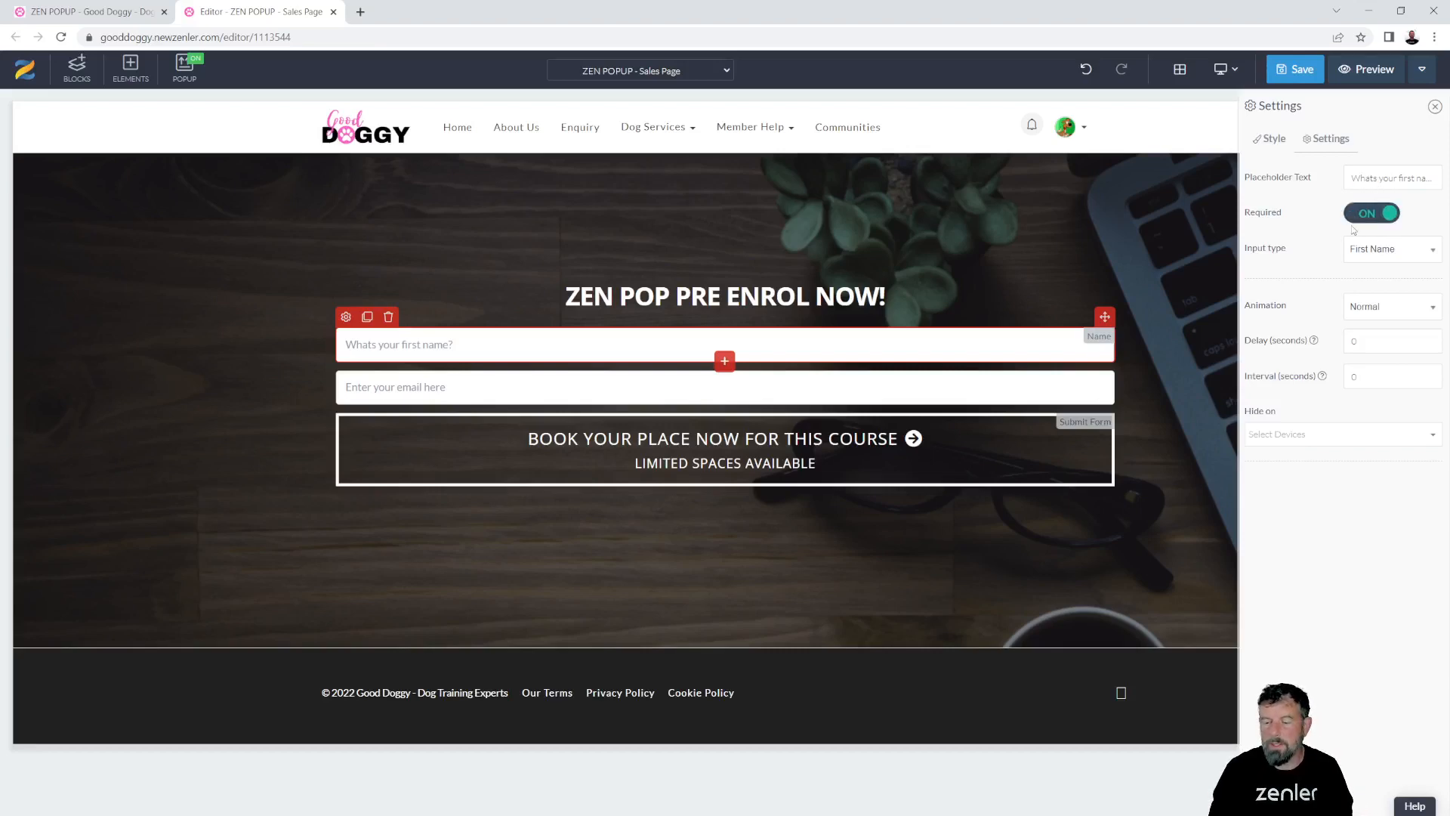
pyautogui.click(1410, 254)
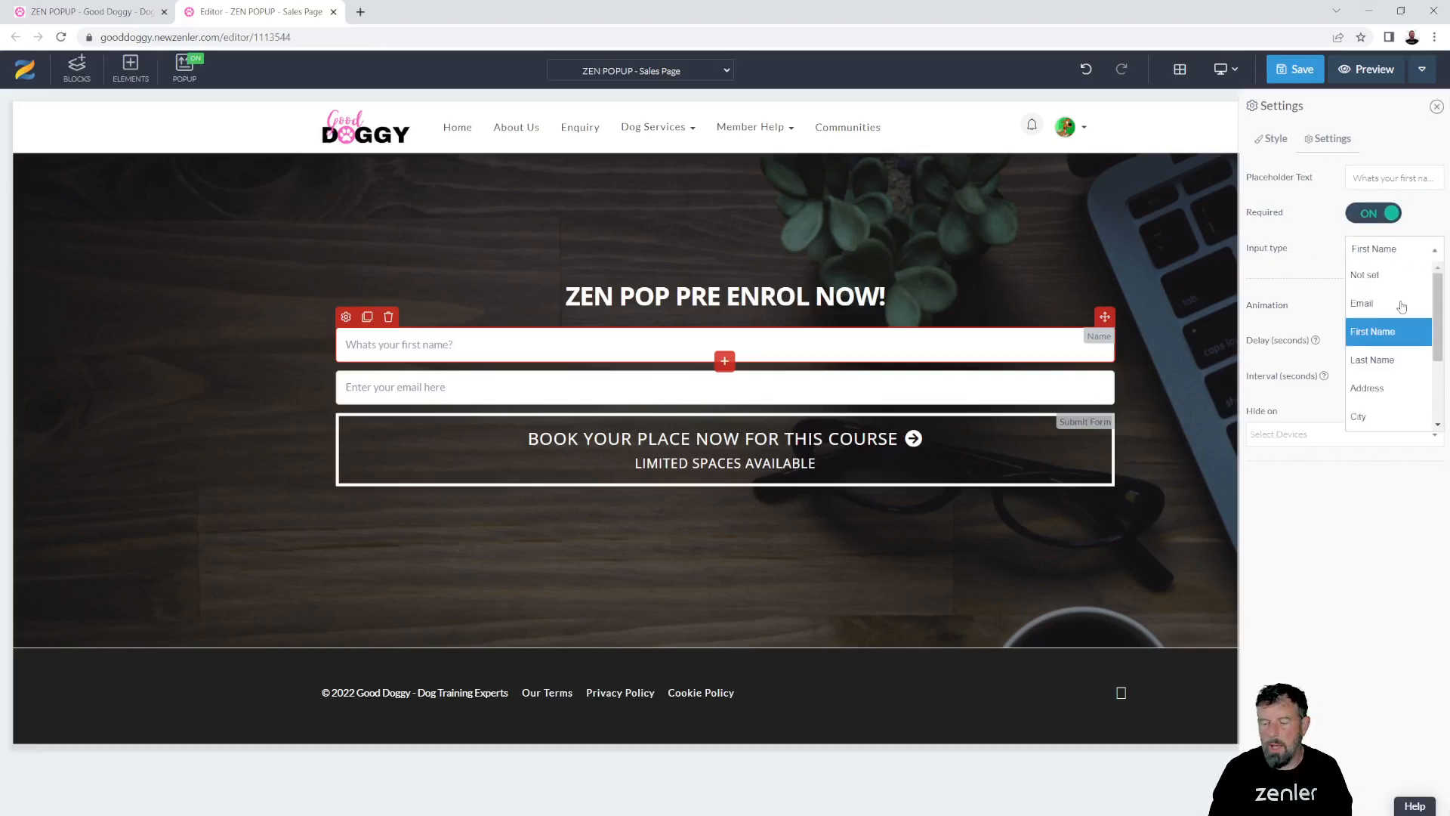
pyautogui.click(1377, 335)
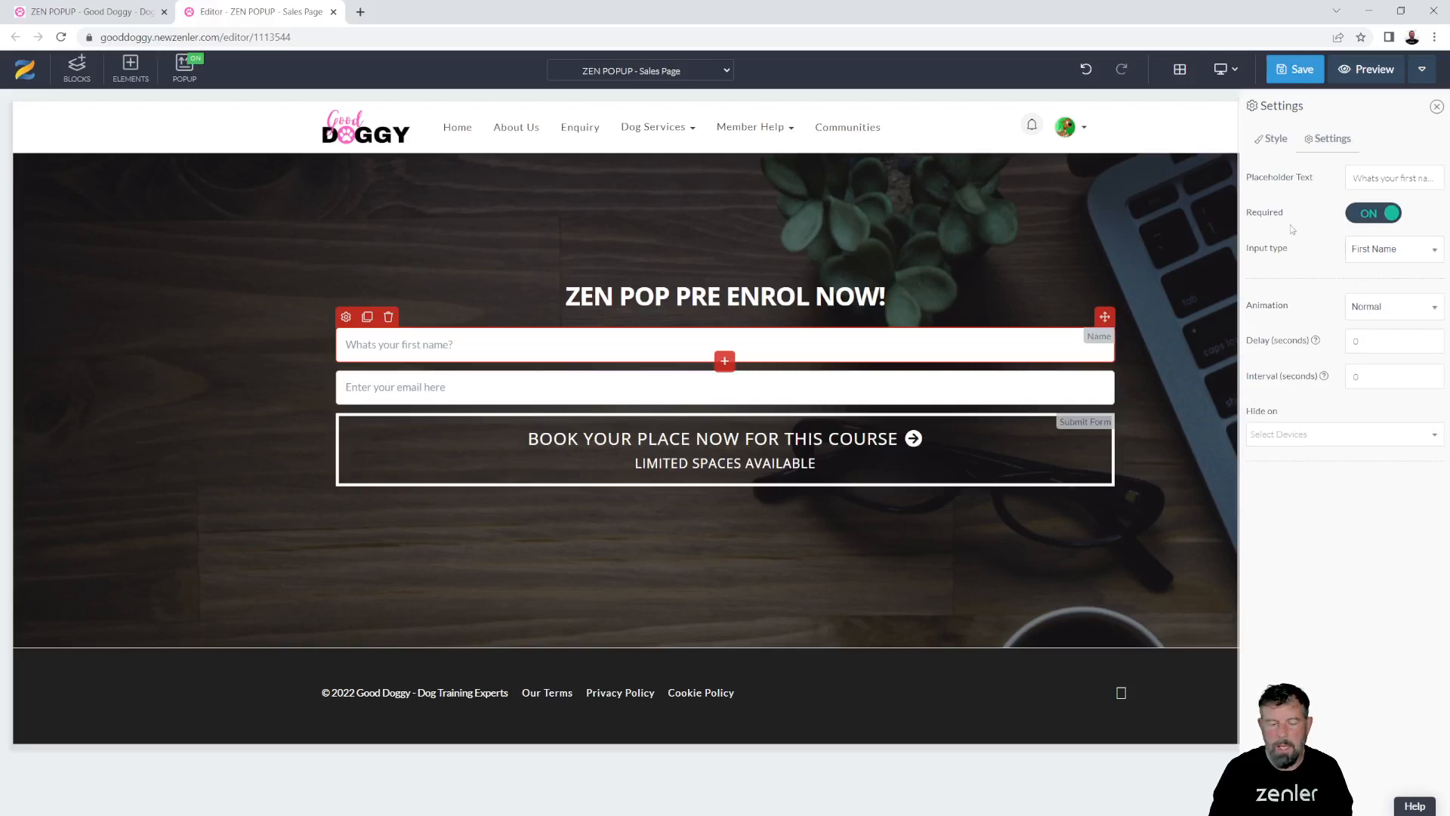
# - Set the email field's placeholder to "We need your email" and make it required, keeping Email as the input type
pyautogui.click(435, 389)
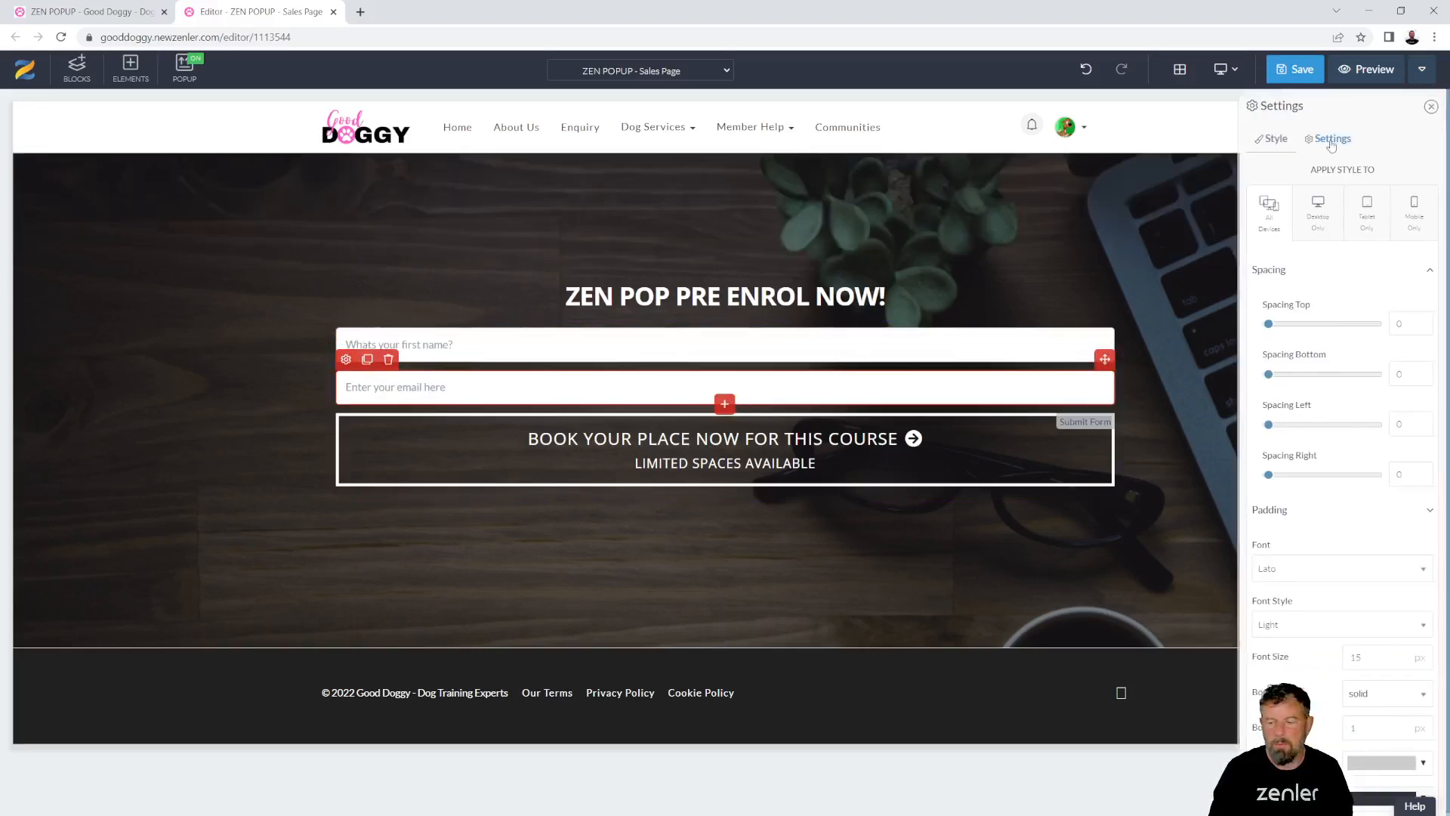
pyautogui.click(1332, 141)
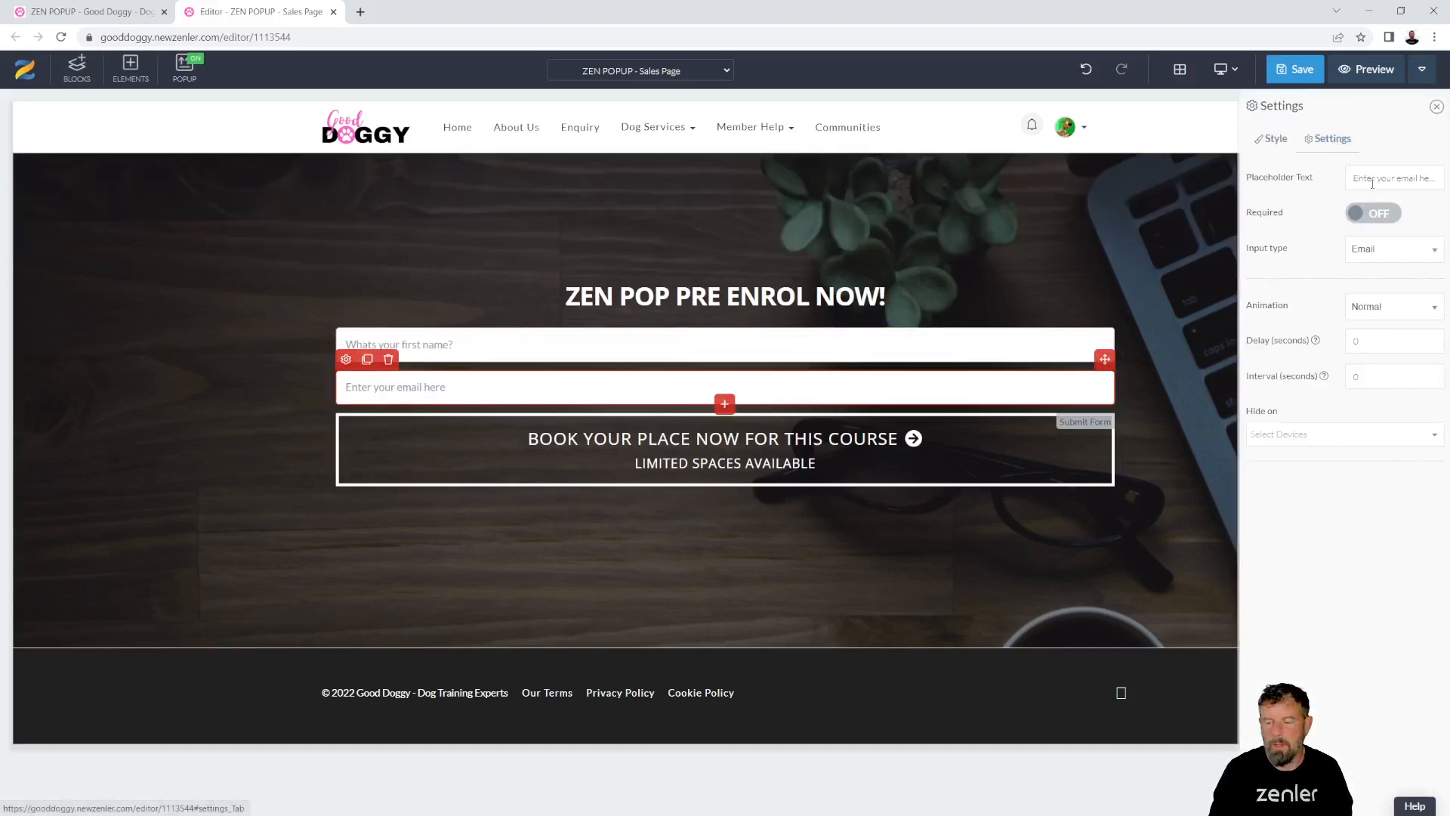
pyautogui.tripleClick(1415, 181)
pyautogui.write('We need')
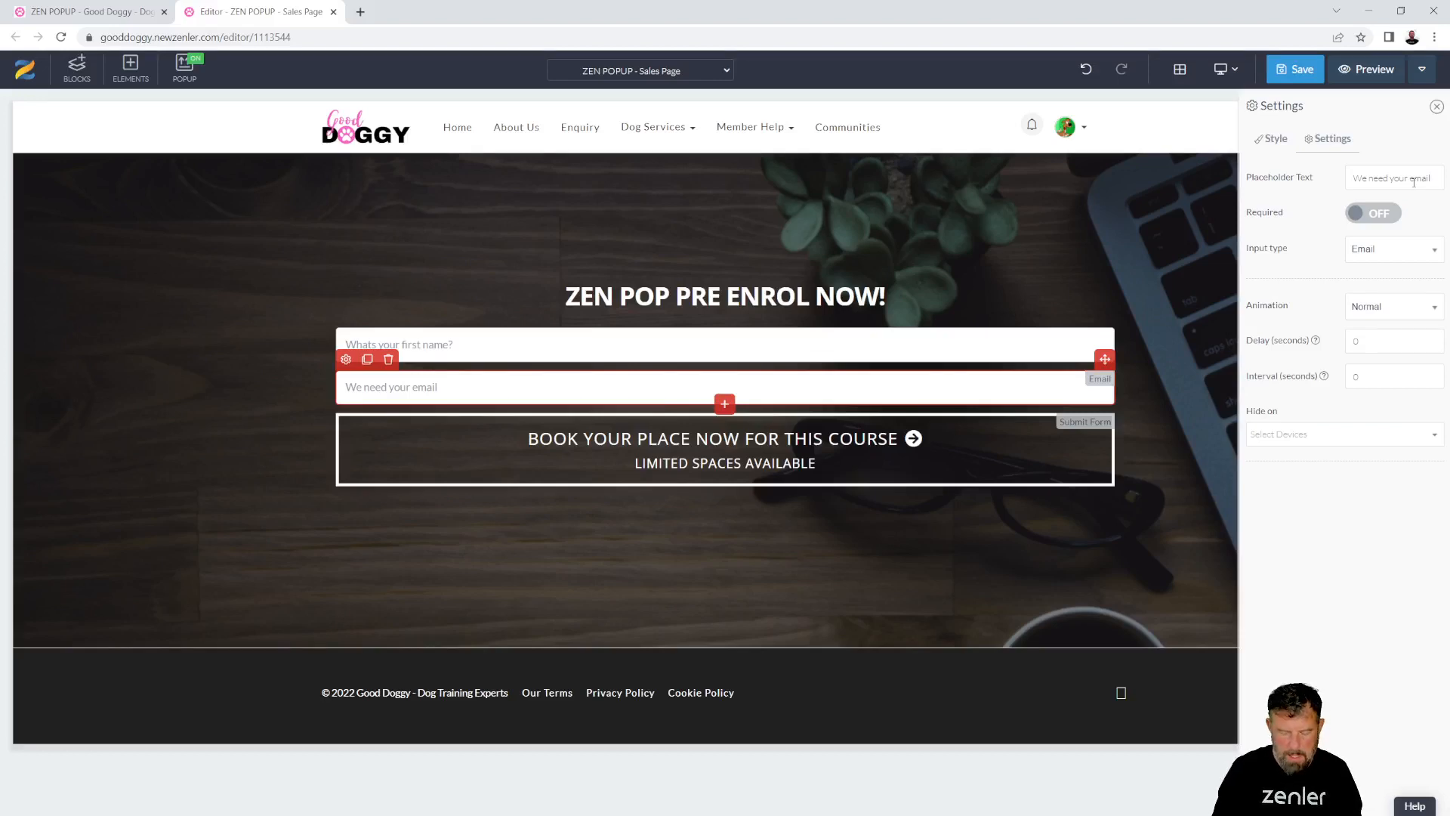
pyautogui.click(1375, 215)
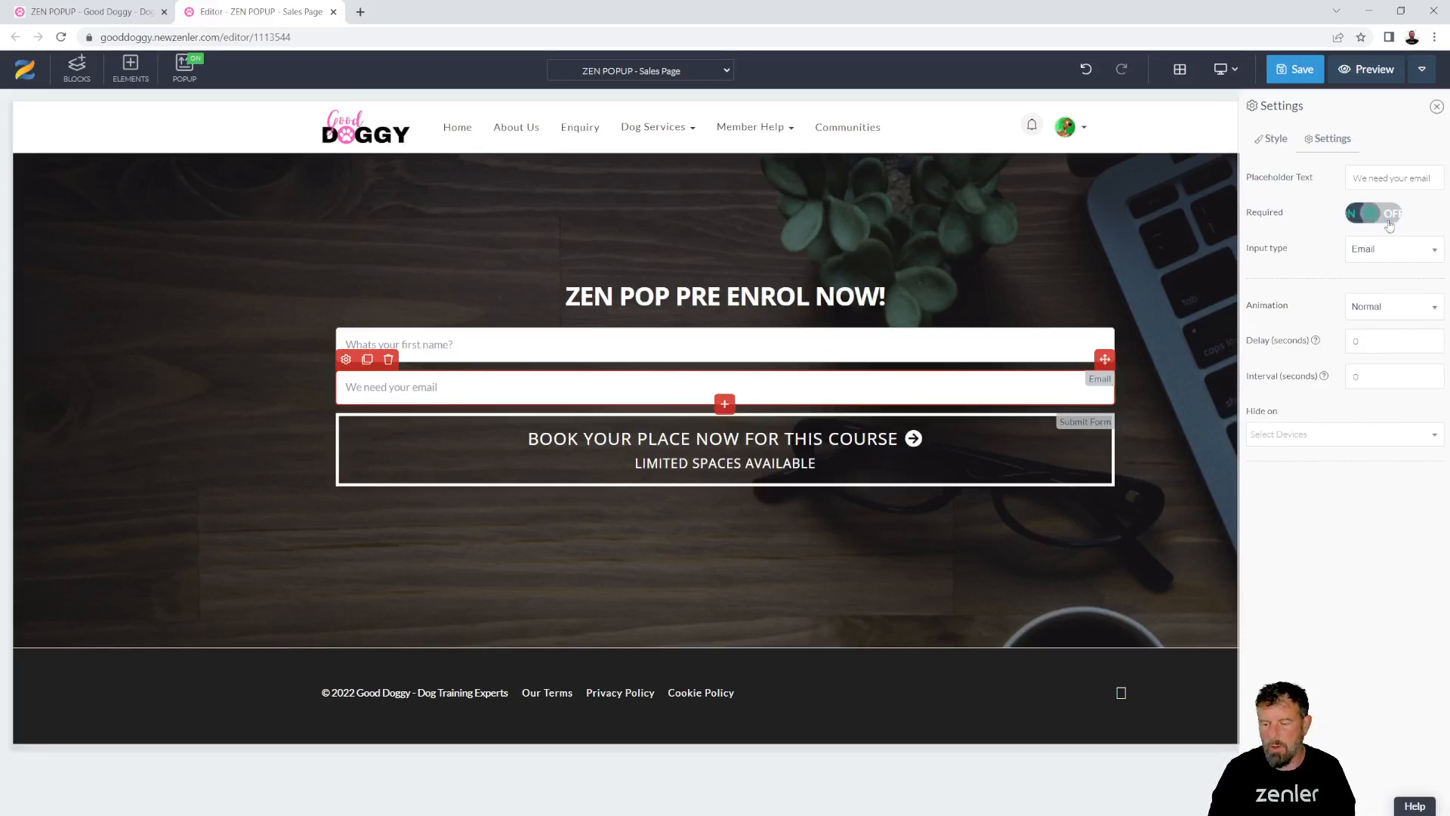
pyautogui.click(1384, 243)
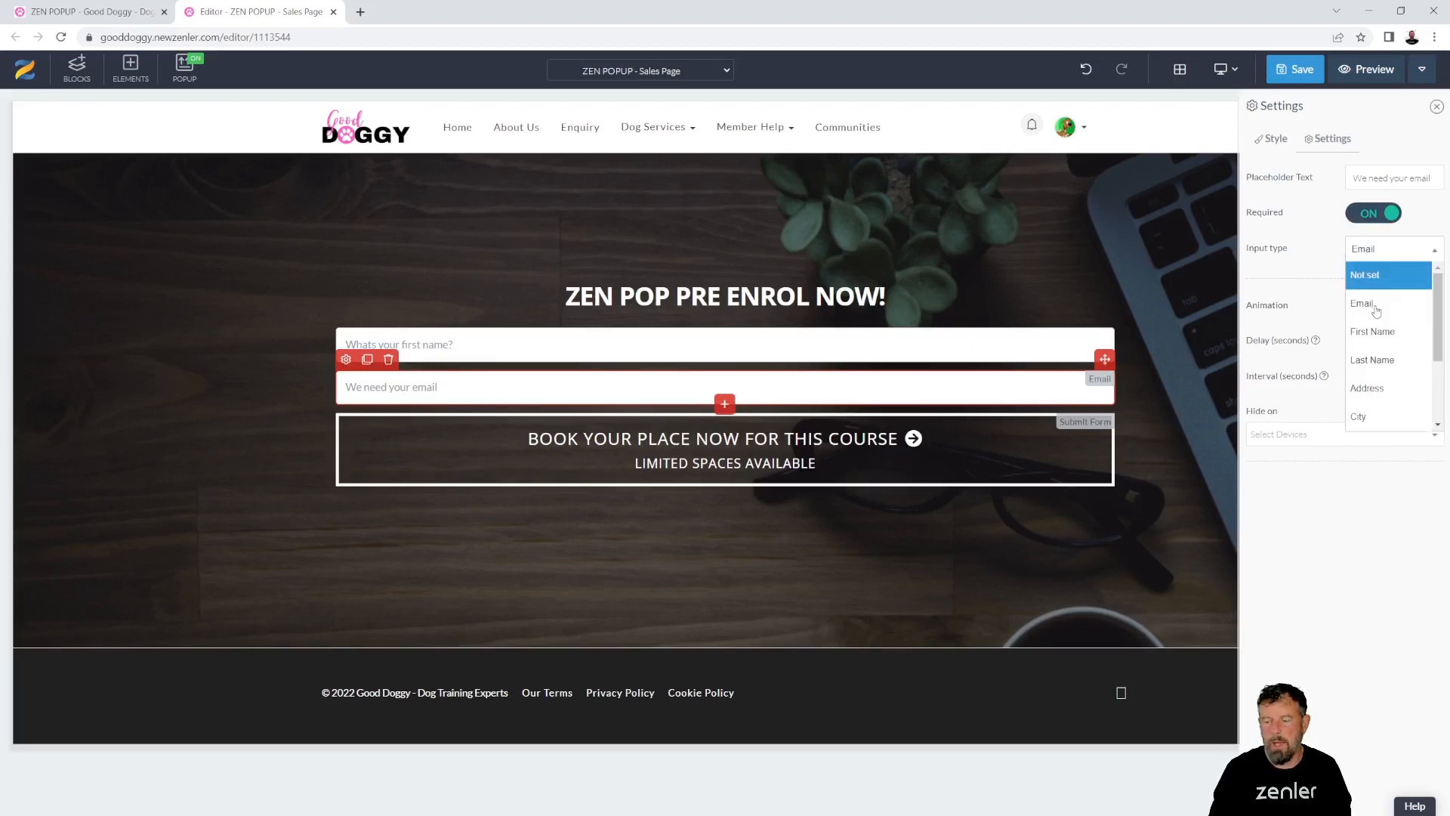
pyautogui.click(1298, 234)
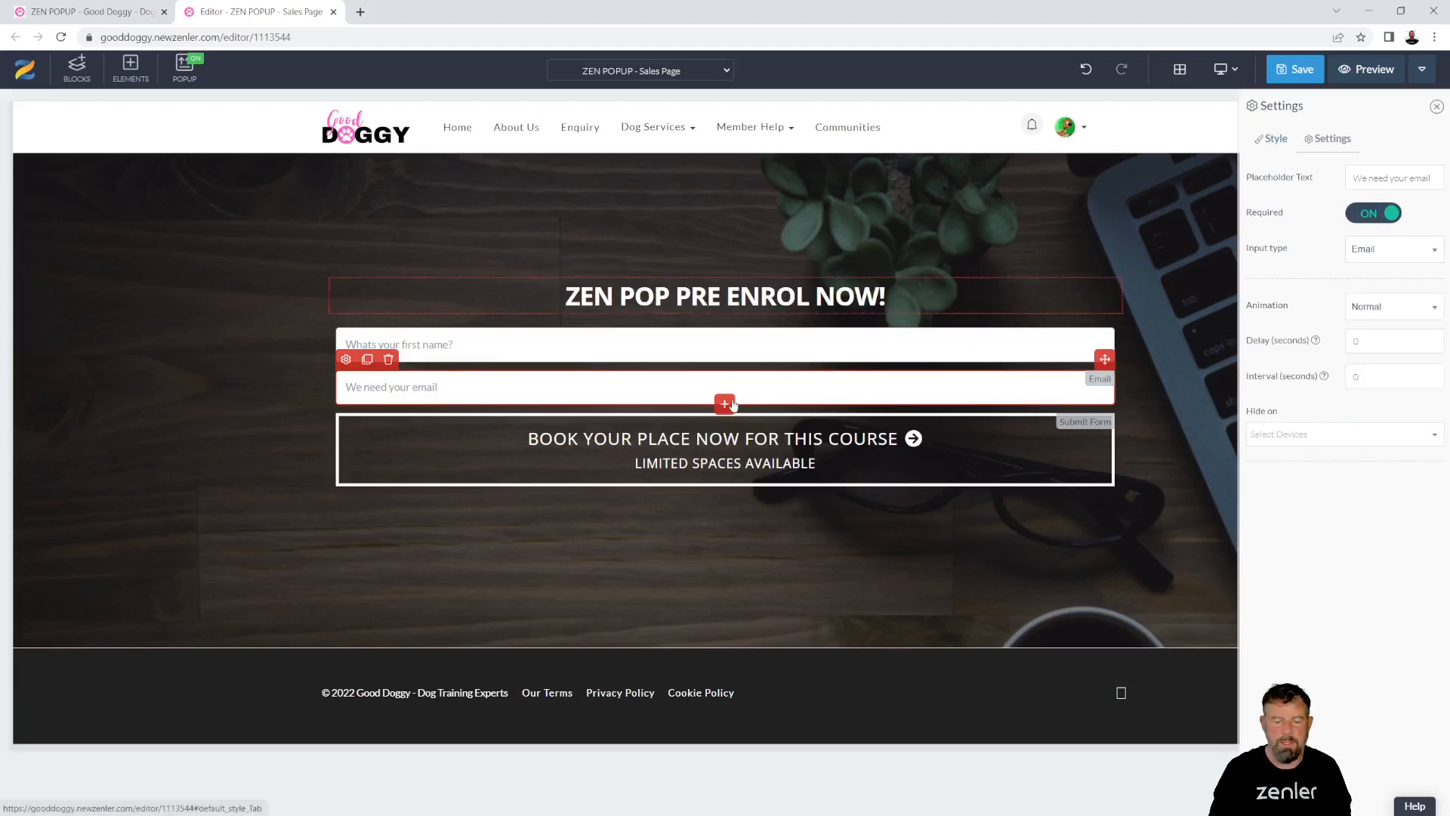
# - Add a regular paragraph text element between the ZEN POP PRE ENROL NOW! heading and the form
pyautogui.click(660, 301)
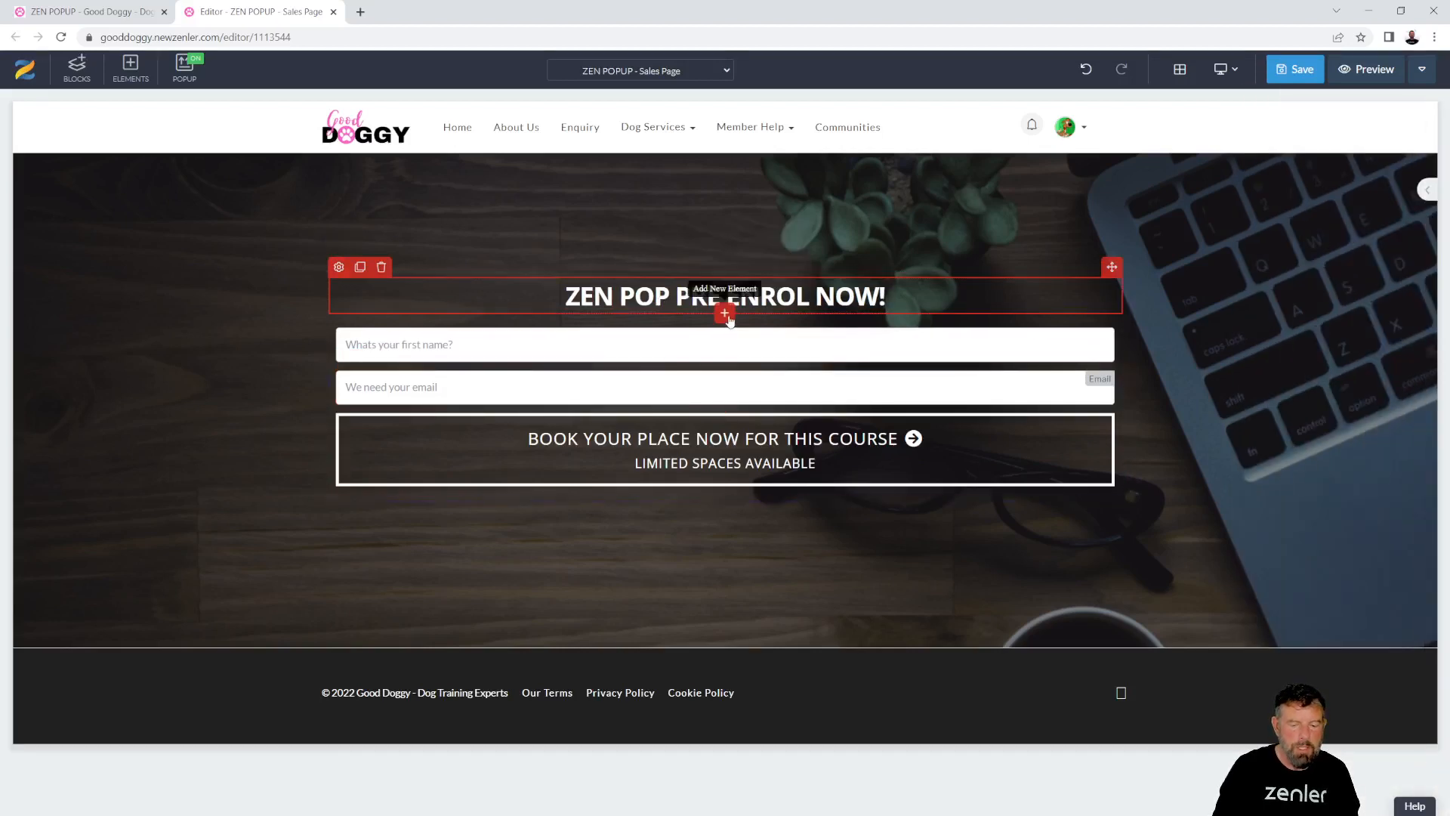
pyautogui.click(725, 314)
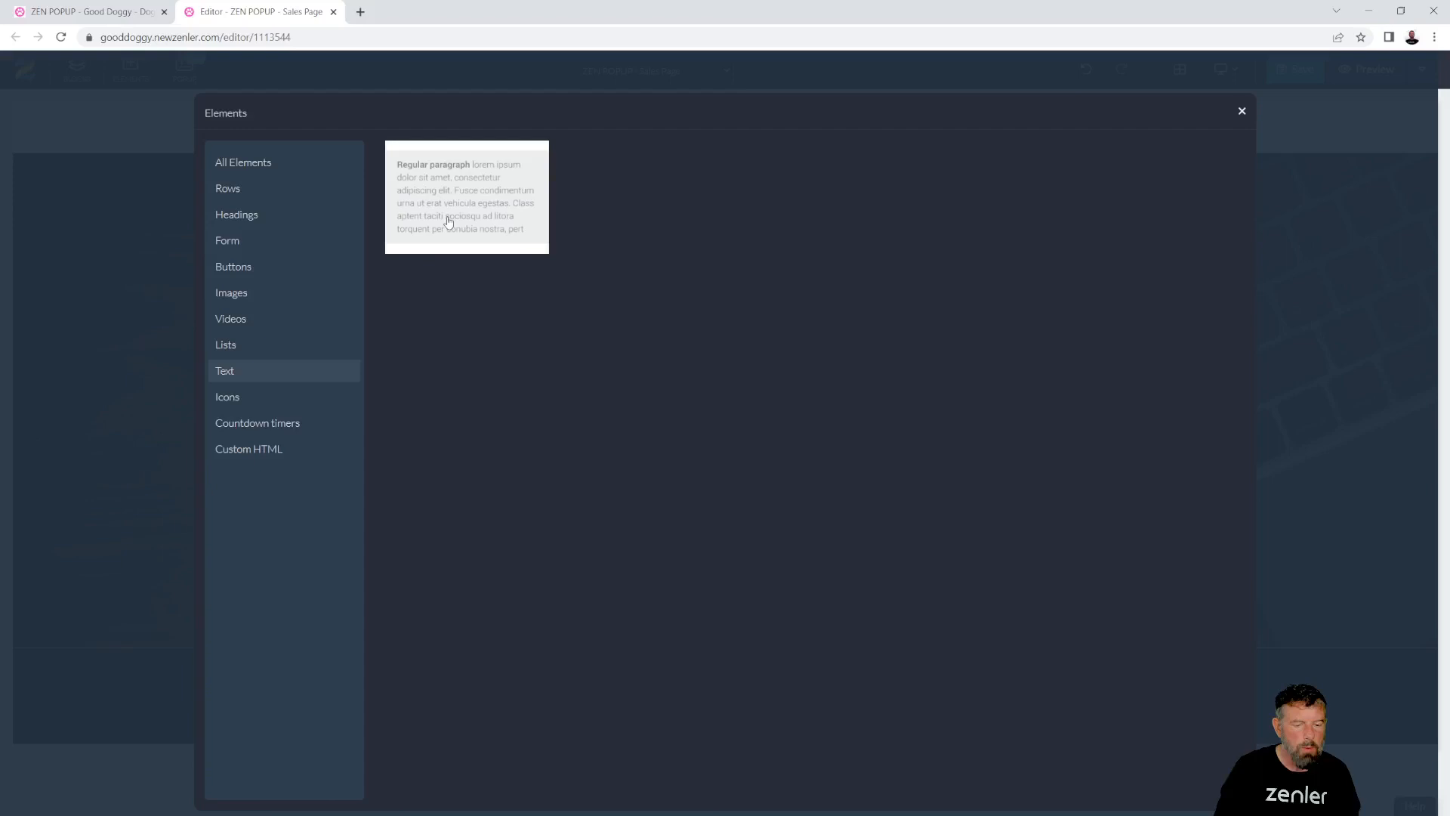
pyautogui.click(470, 178)
# - Change the text colour of the new paragraph under the ZEN POP PRE ENROL NOW! heading to white
pyautogui.click(633, 363)
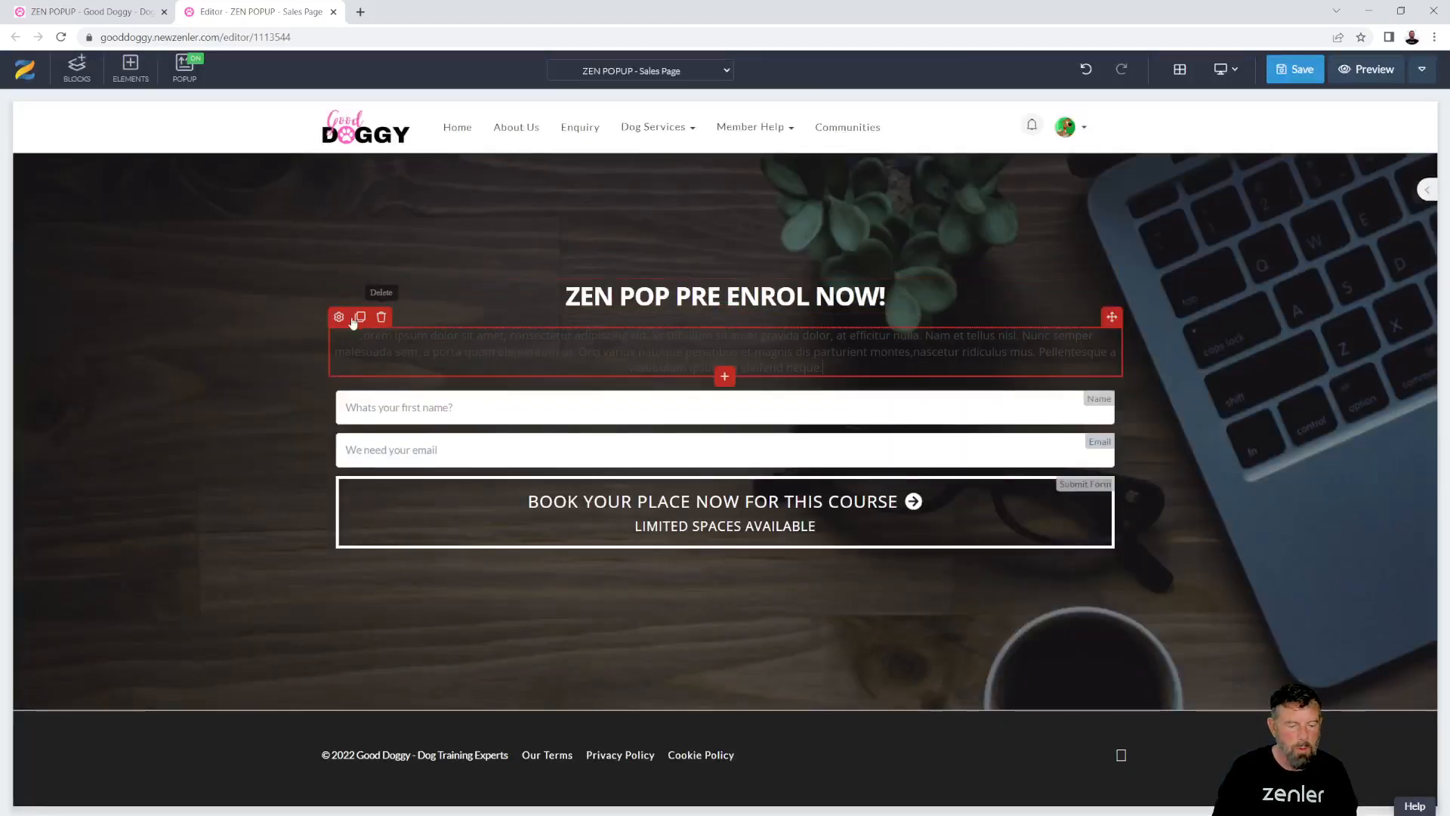
pyautogui.click(339, 316)
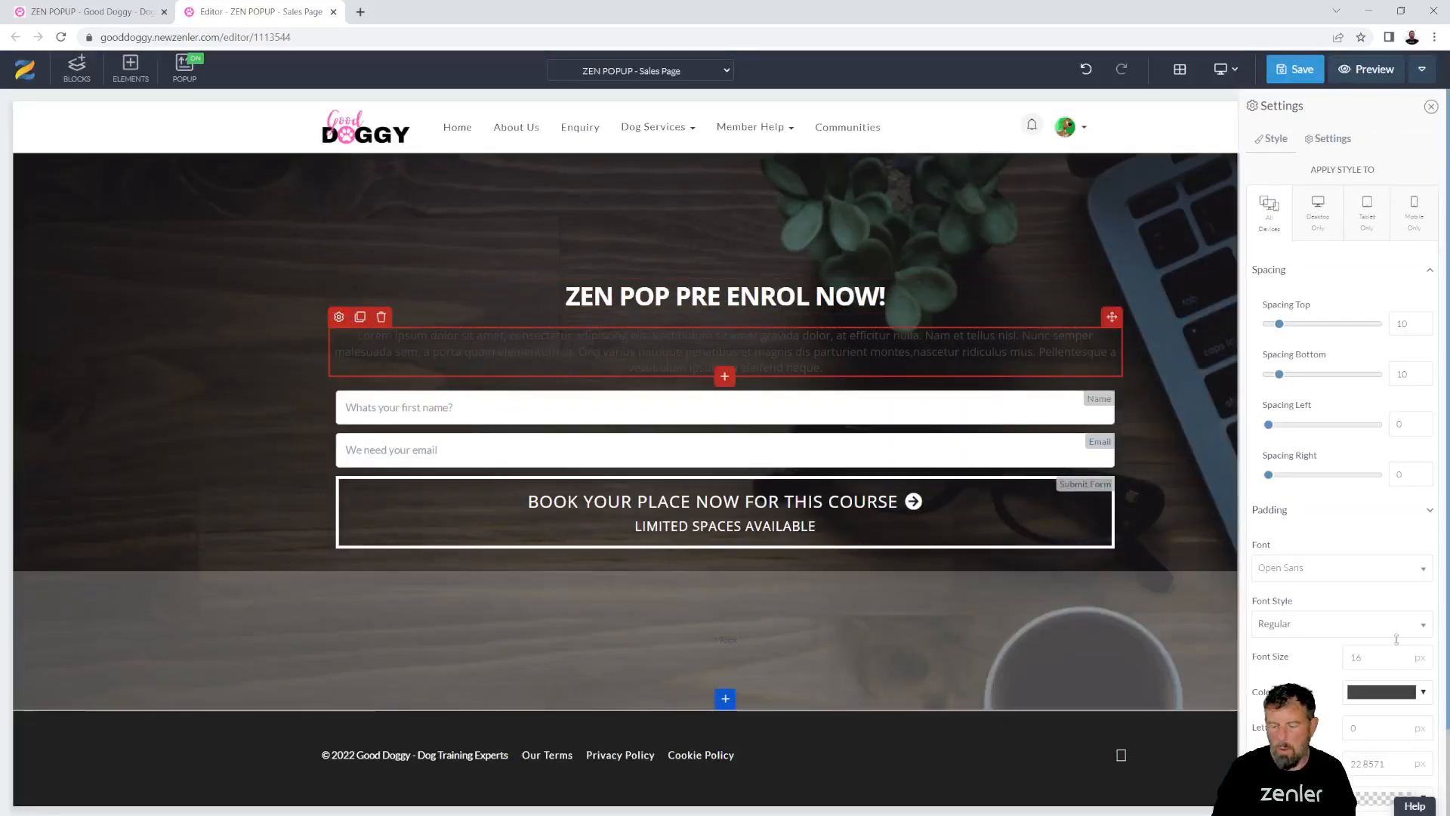
pyautogui.click(1424, 692)
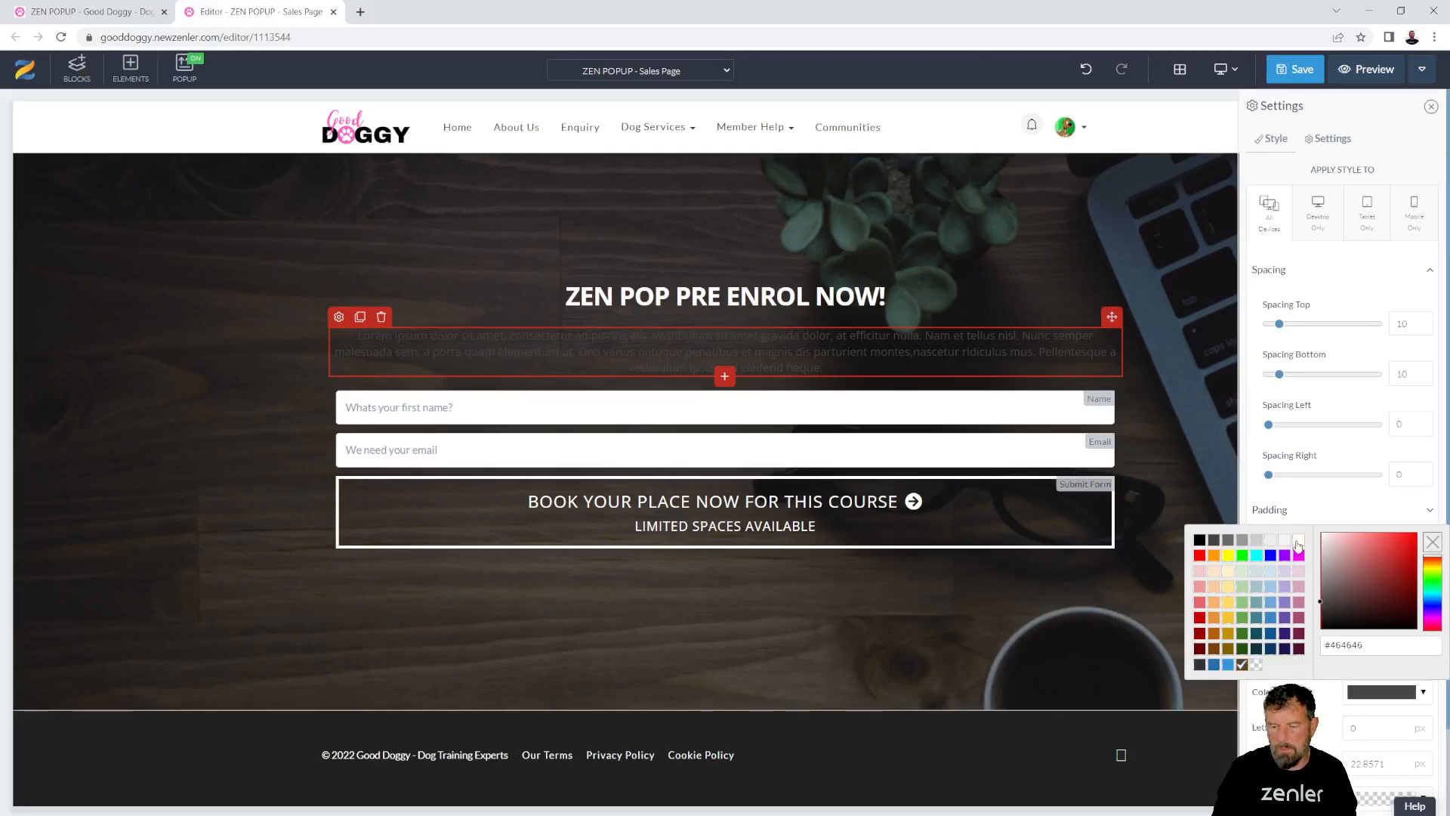
pyautogui.click(1299, 540)
# - Replace the paragraph's placeholder text with "TO get early access to this course we need to communicate with you when the course launches"
pyautogui.moveTo(823, 368); pyautogui.dragTo(360, 335)
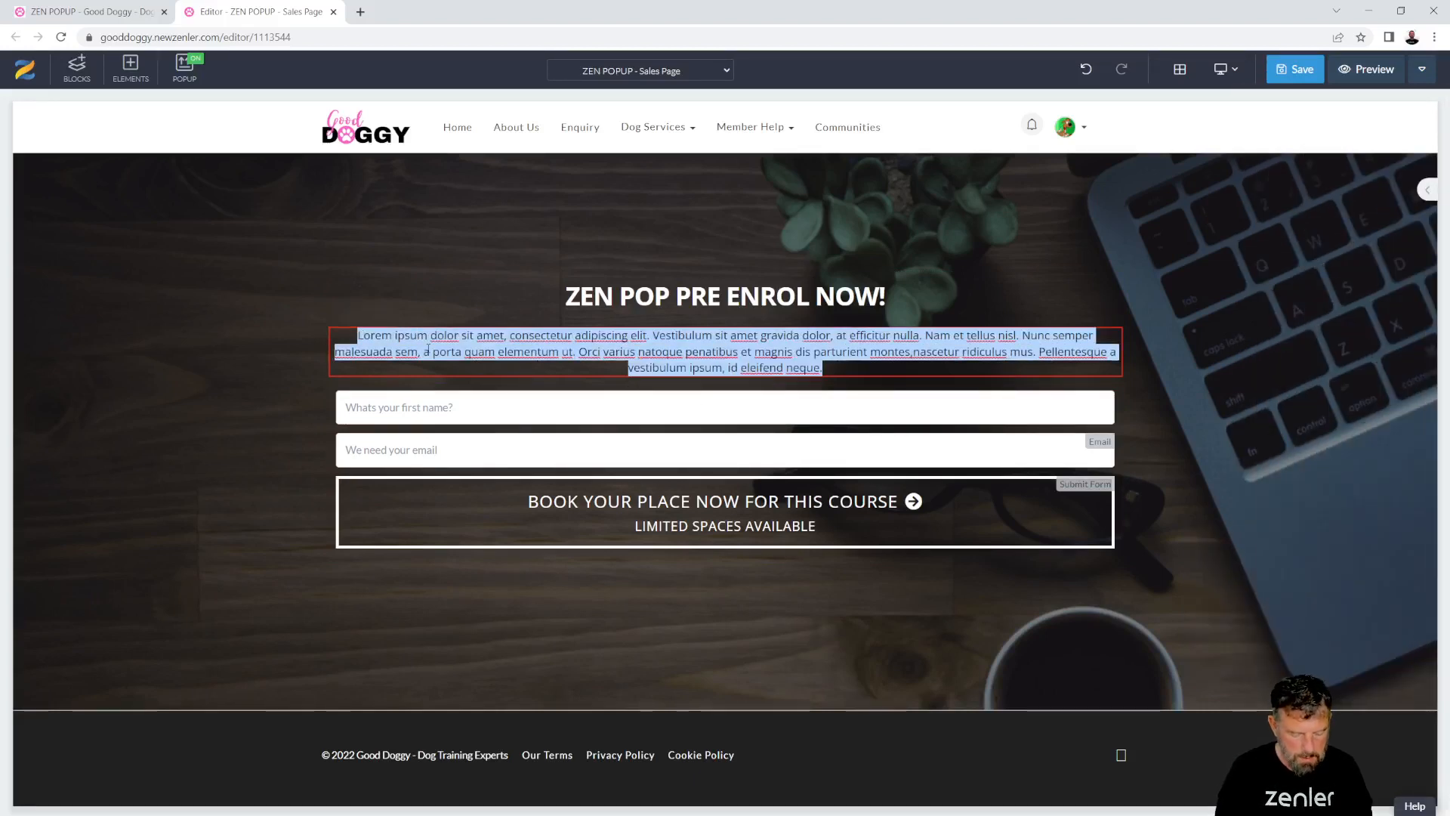
pyautogui.write('TO get ')
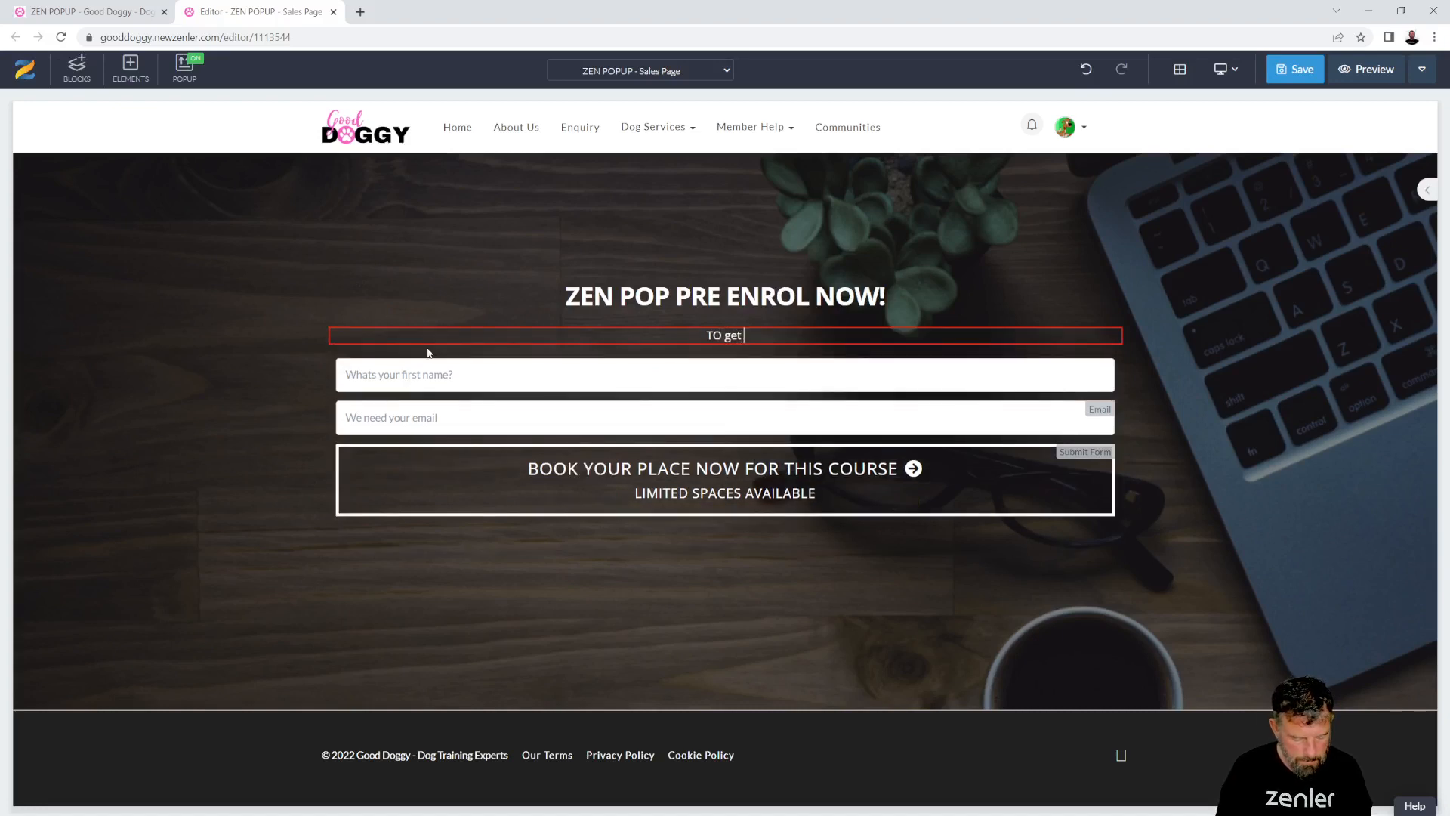
pyautogui.write('ea')
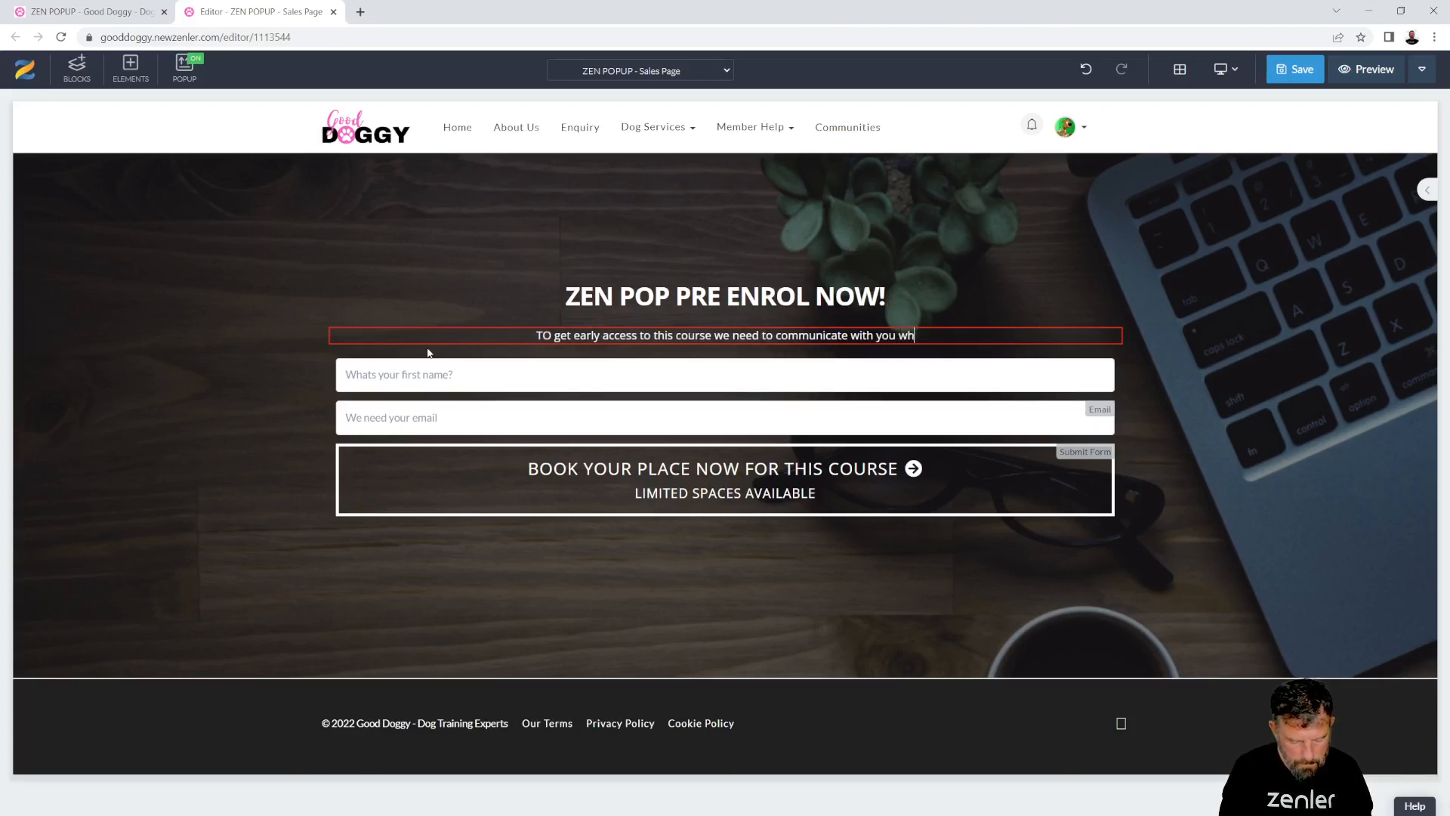
pyautogui.write('en the course ')
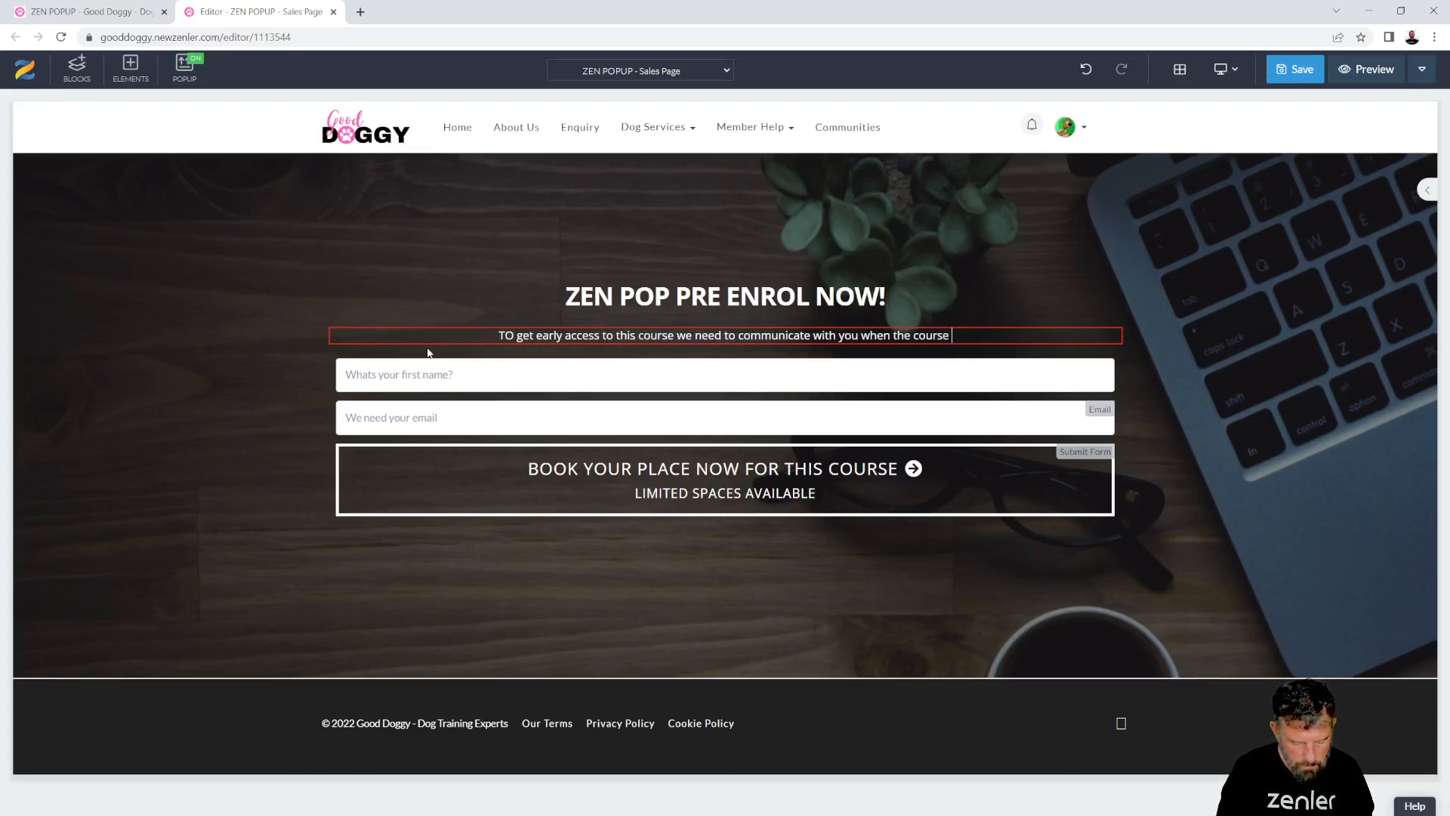
pyautogui.write('launches ')
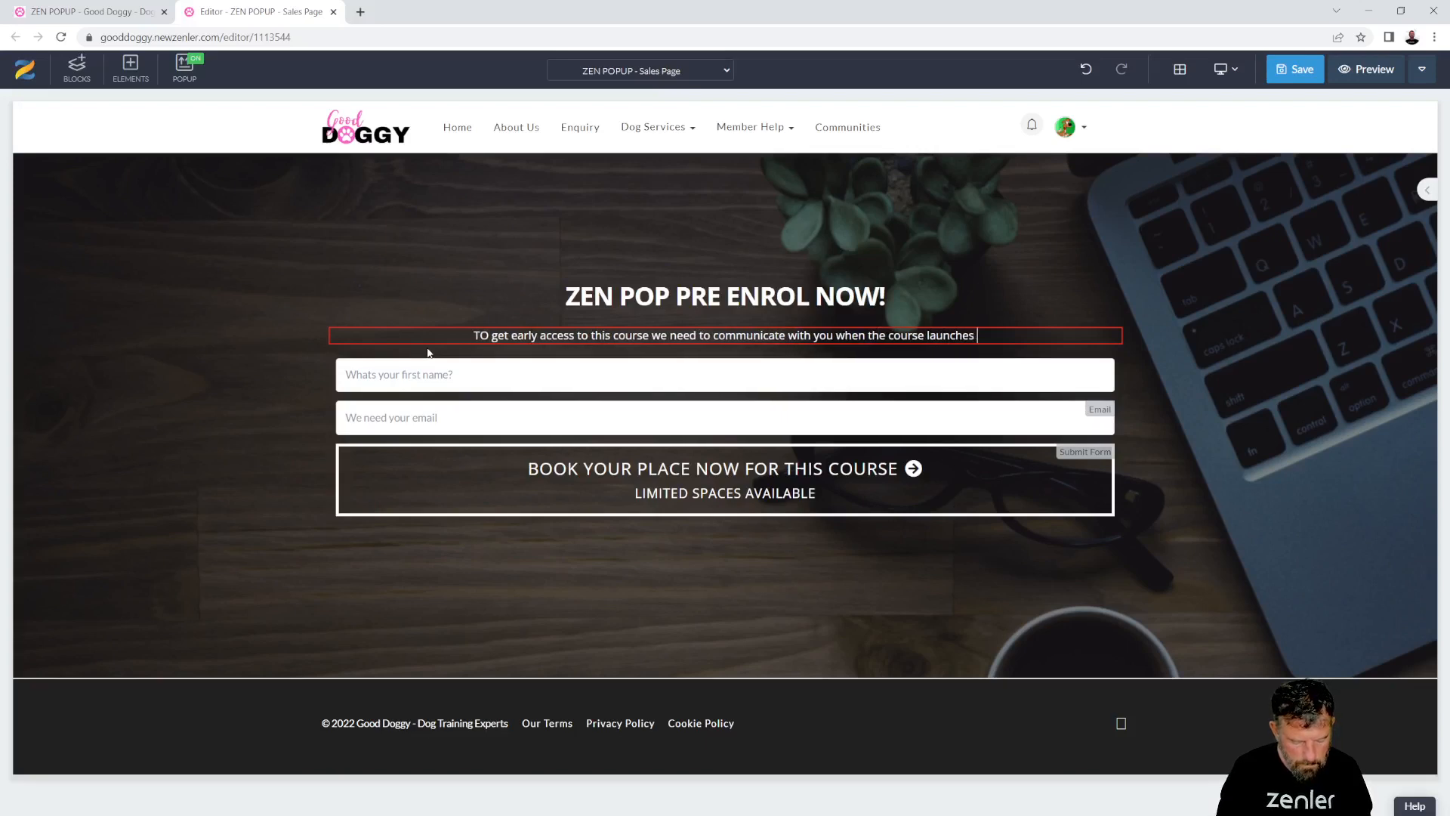
# - Complete the paragraph's sentence with "enter your email and name below and hit submit."
pyautogui.write('enter your ')
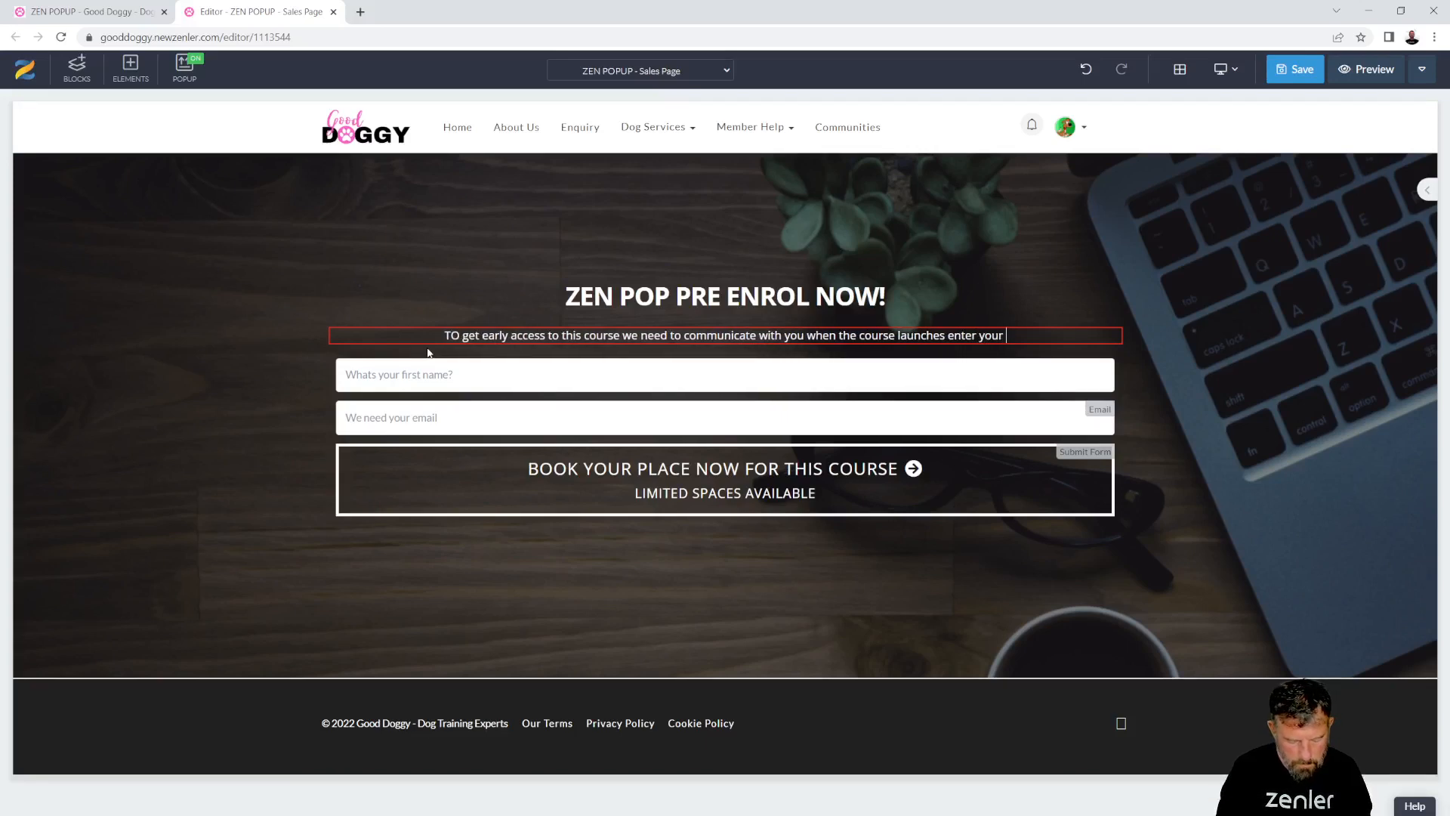
pyautogui.write('email')
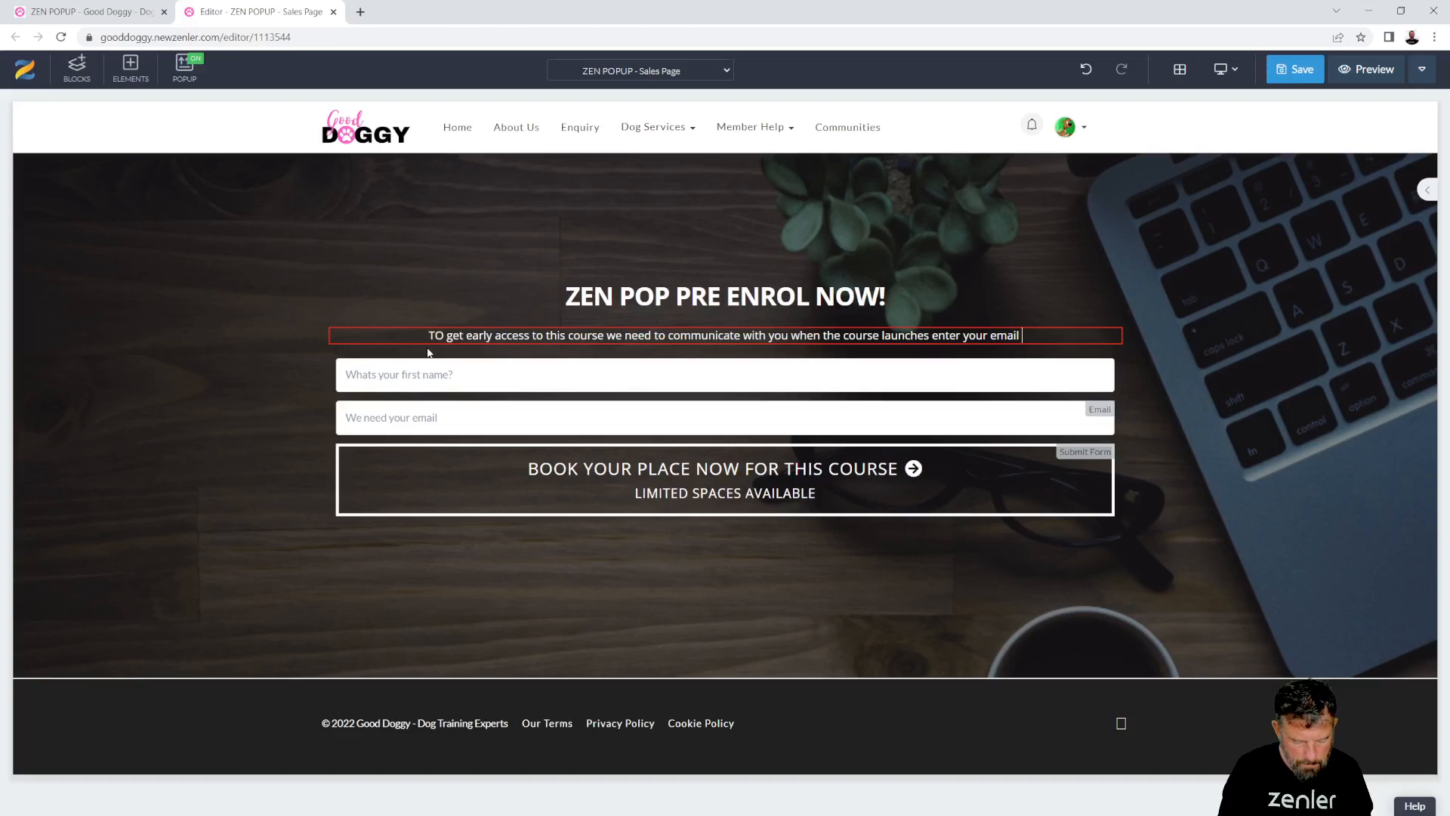
pyautogui.write(' and name ')
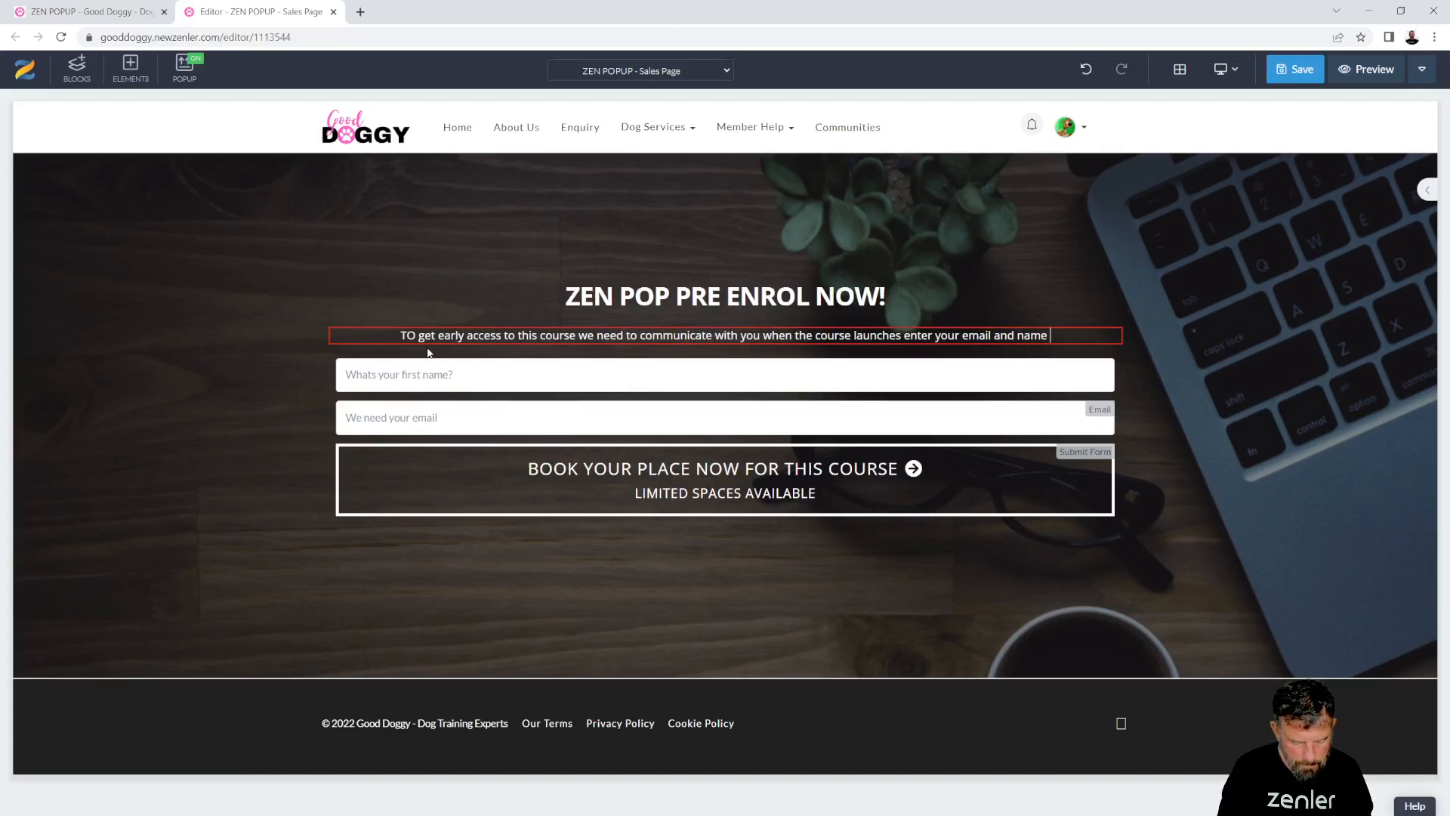
pyautogui.write('below and ')
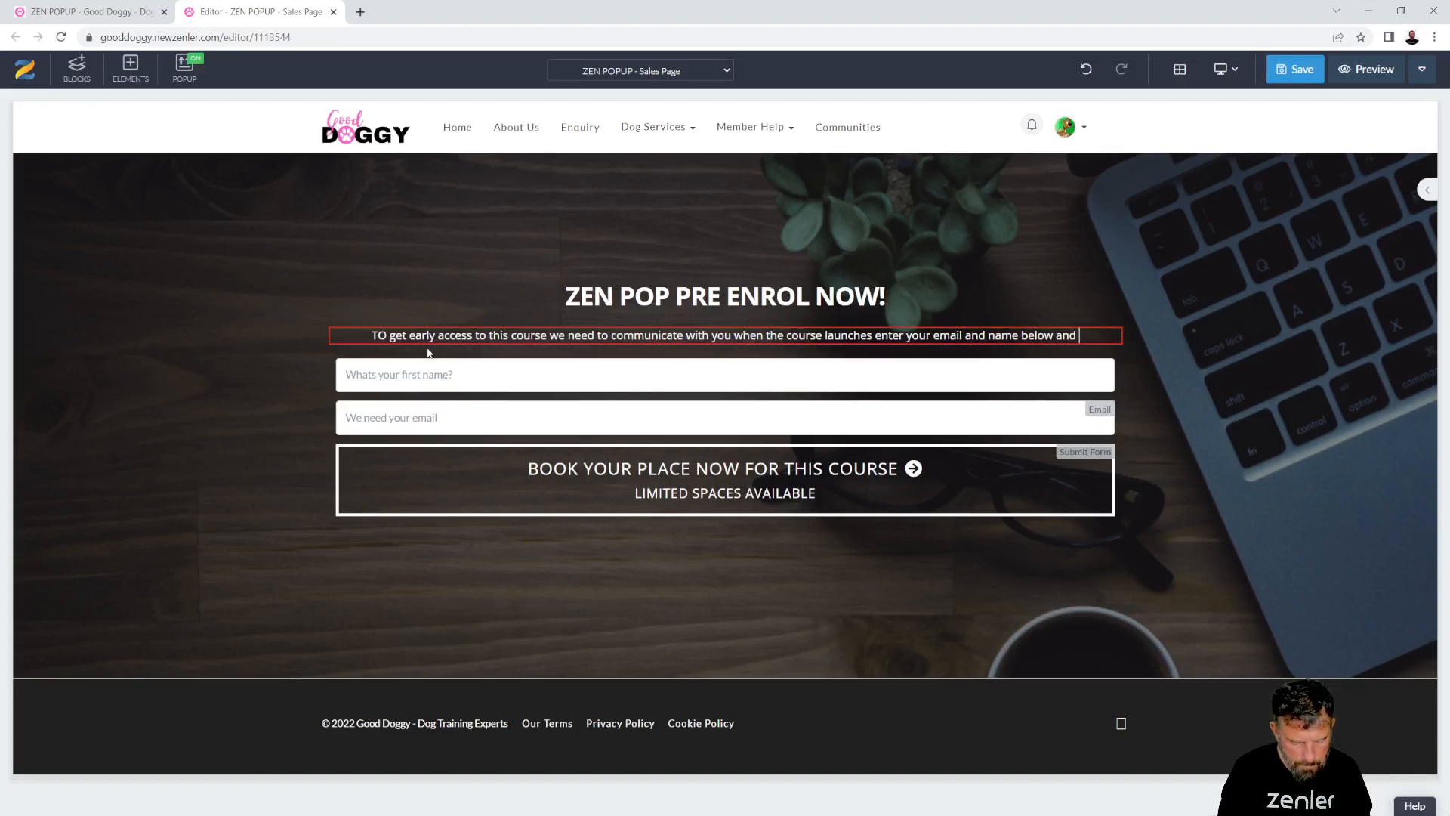
pyautogui.write('hit subm')
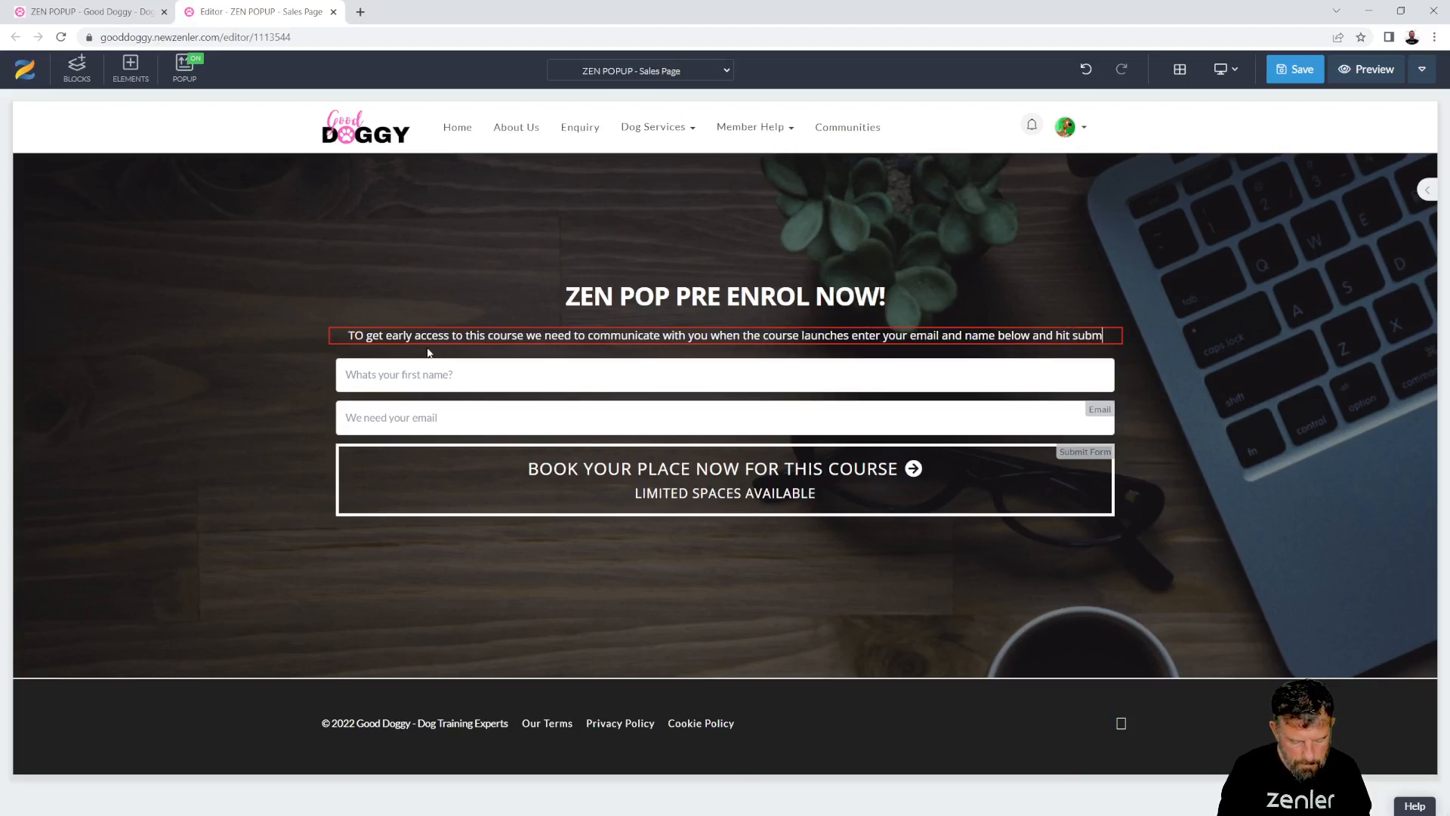
pyautogui.write('it')
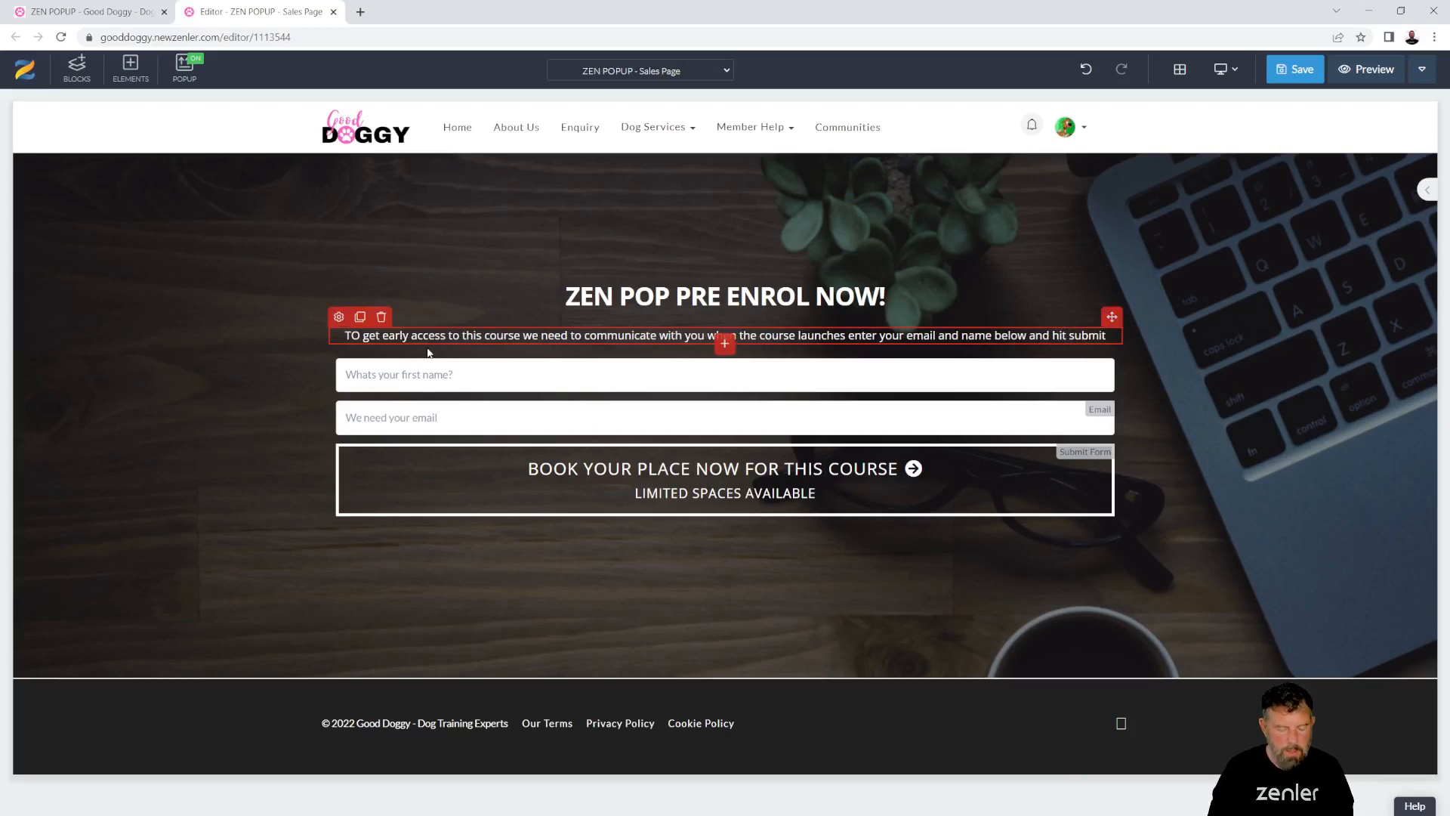
pyautogui.write('.')
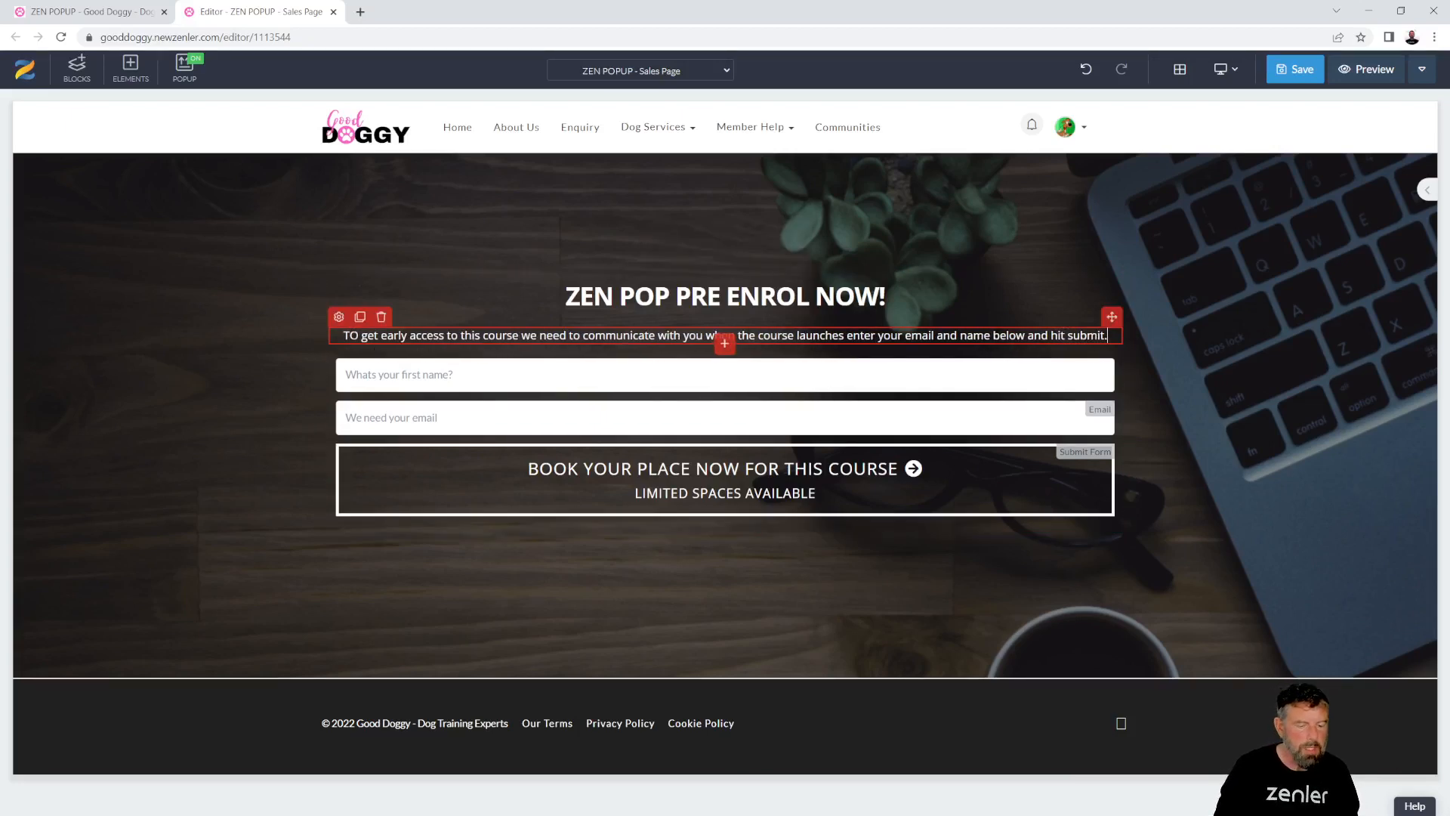
# - Correct the paragraph's opening word to "To" and insert a comma after "communicate with you"
pyautogui.write('o')
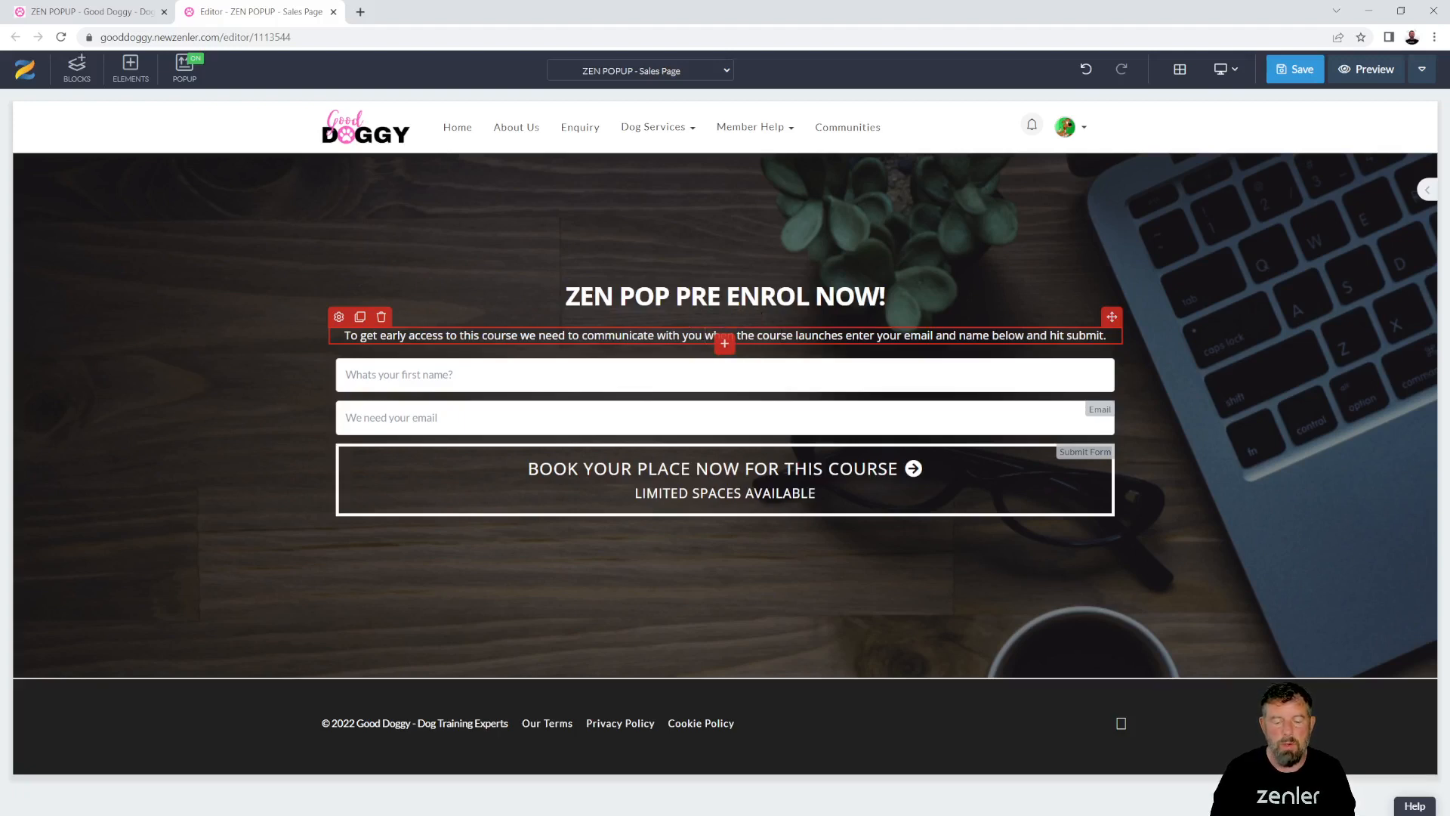
pyautogui.write(',')
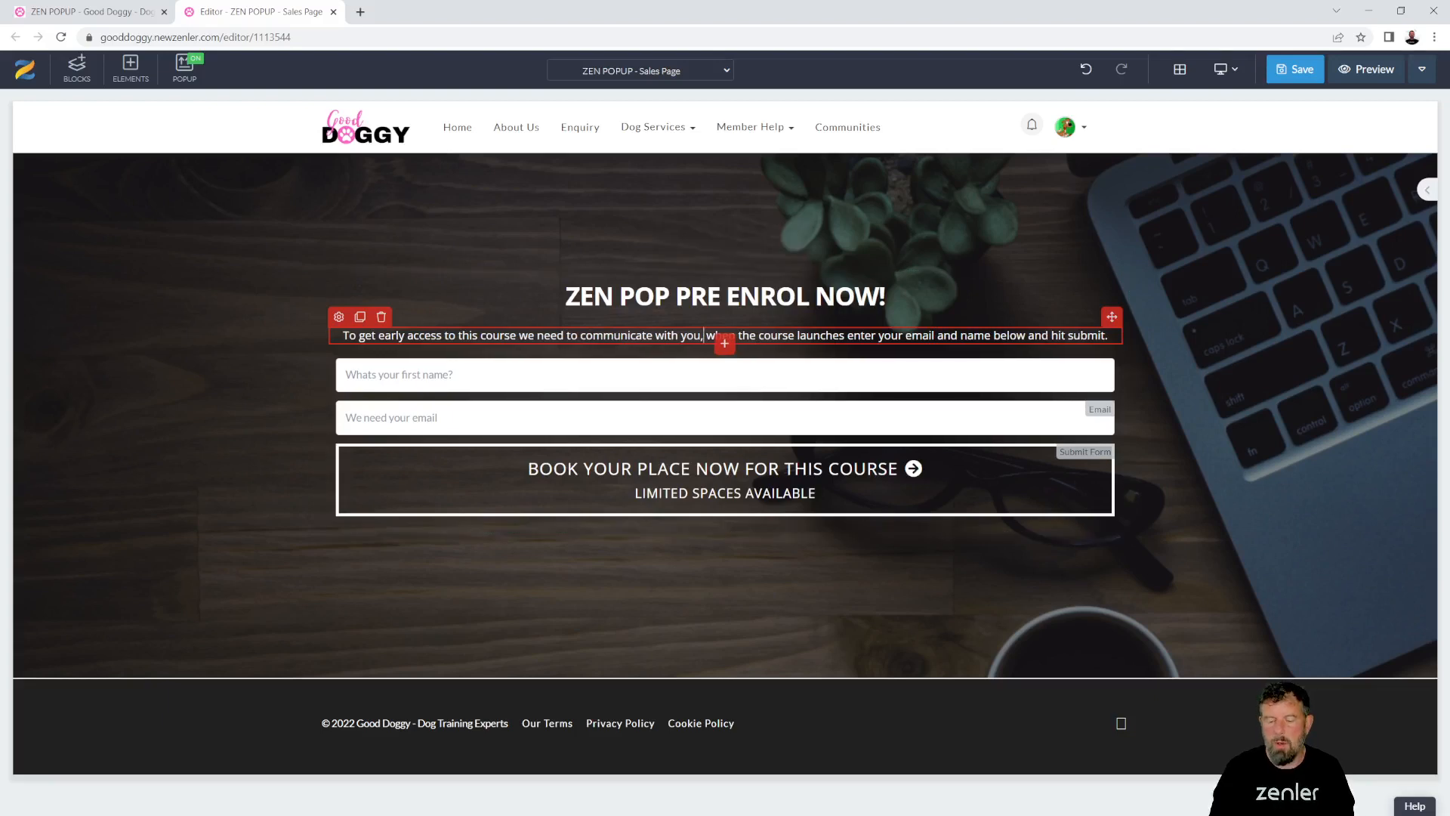
# - Add a second line to the paragraph reading "As soon as we launch we will send you an invite!"
pyautogui.click(1111, 337)
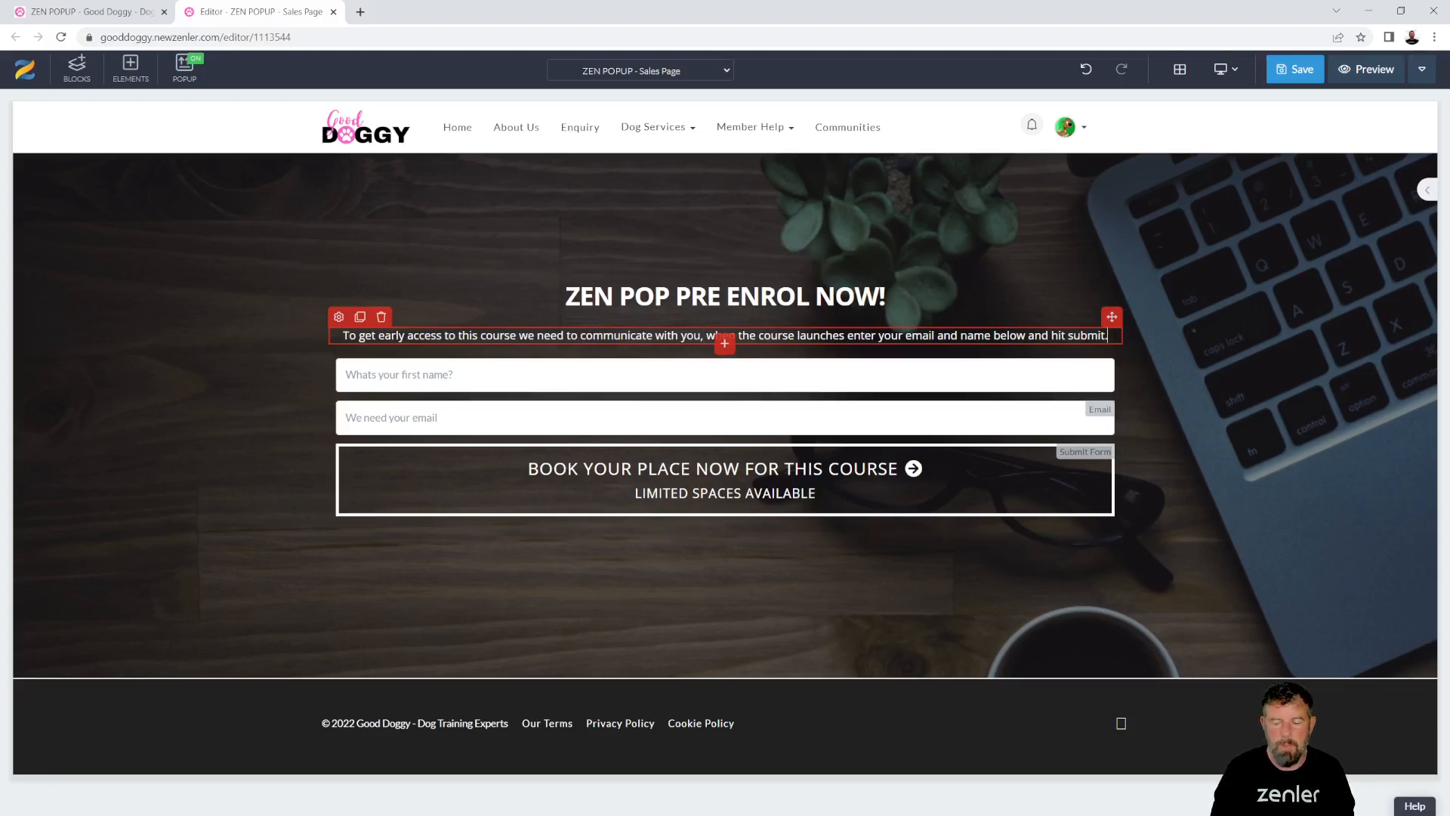
pyautogui.press('Return')
pyautogui.write('A')
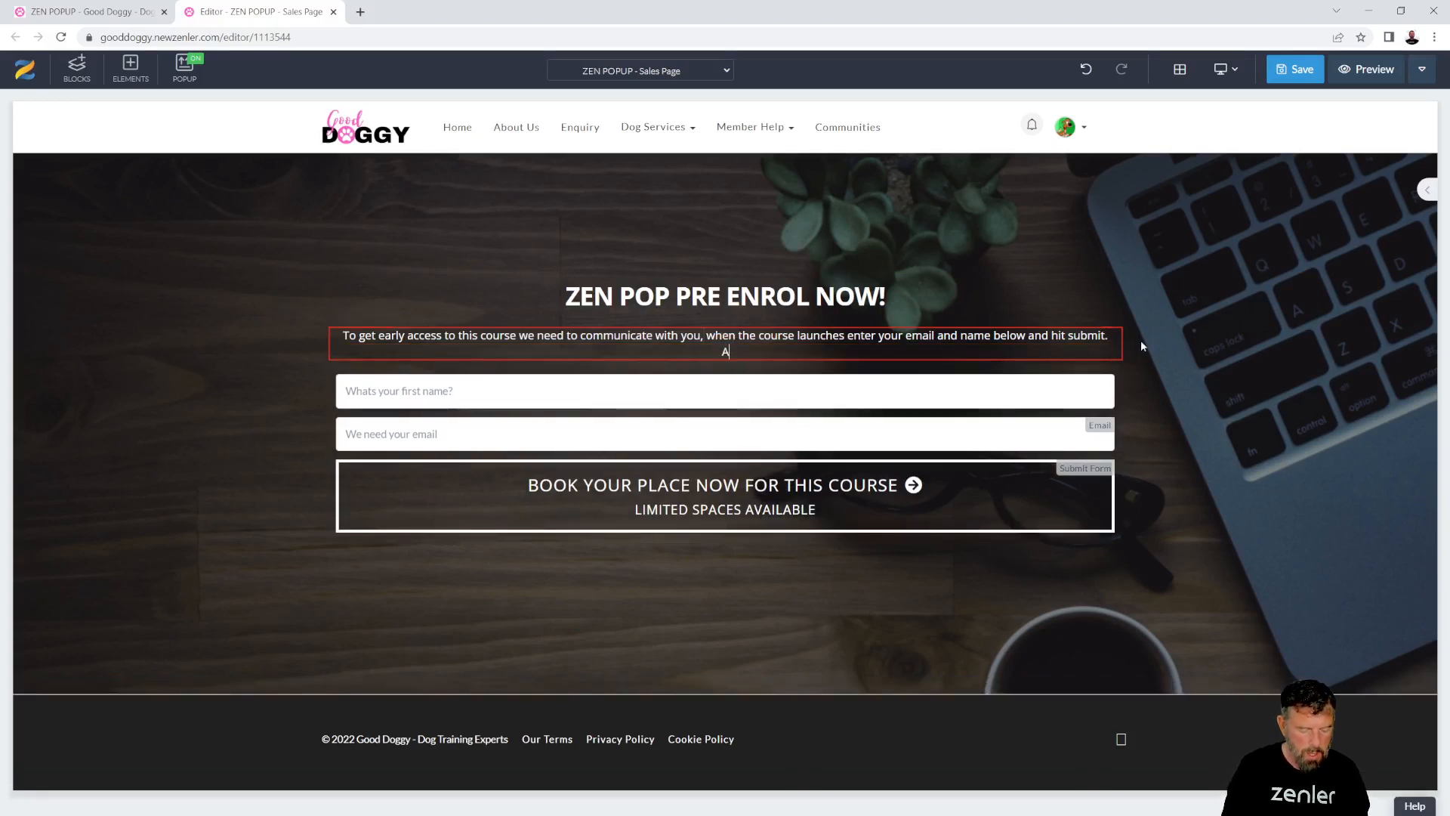
pyautogui.write('s s')
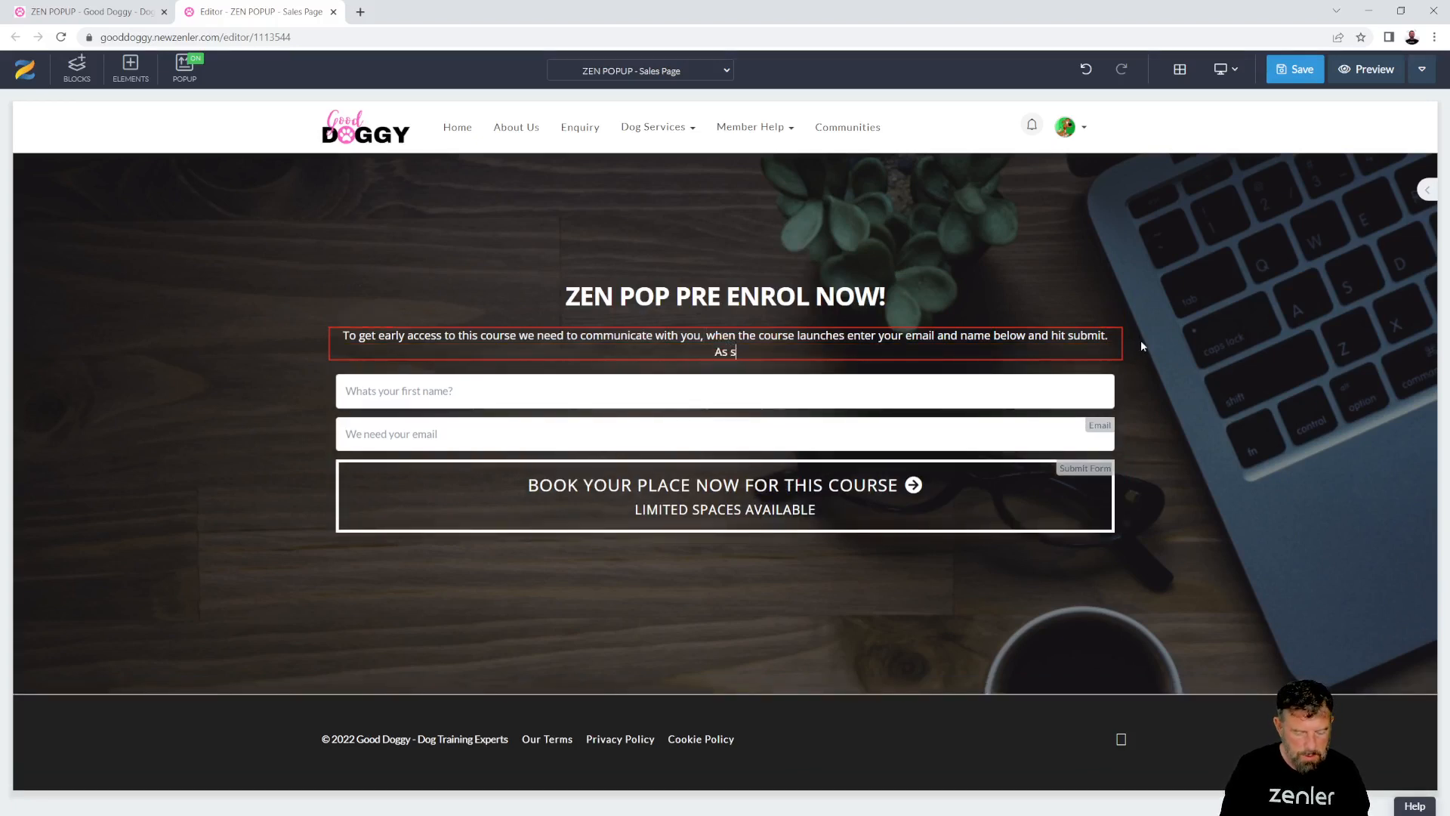
pyautogui.write('oon as we ')
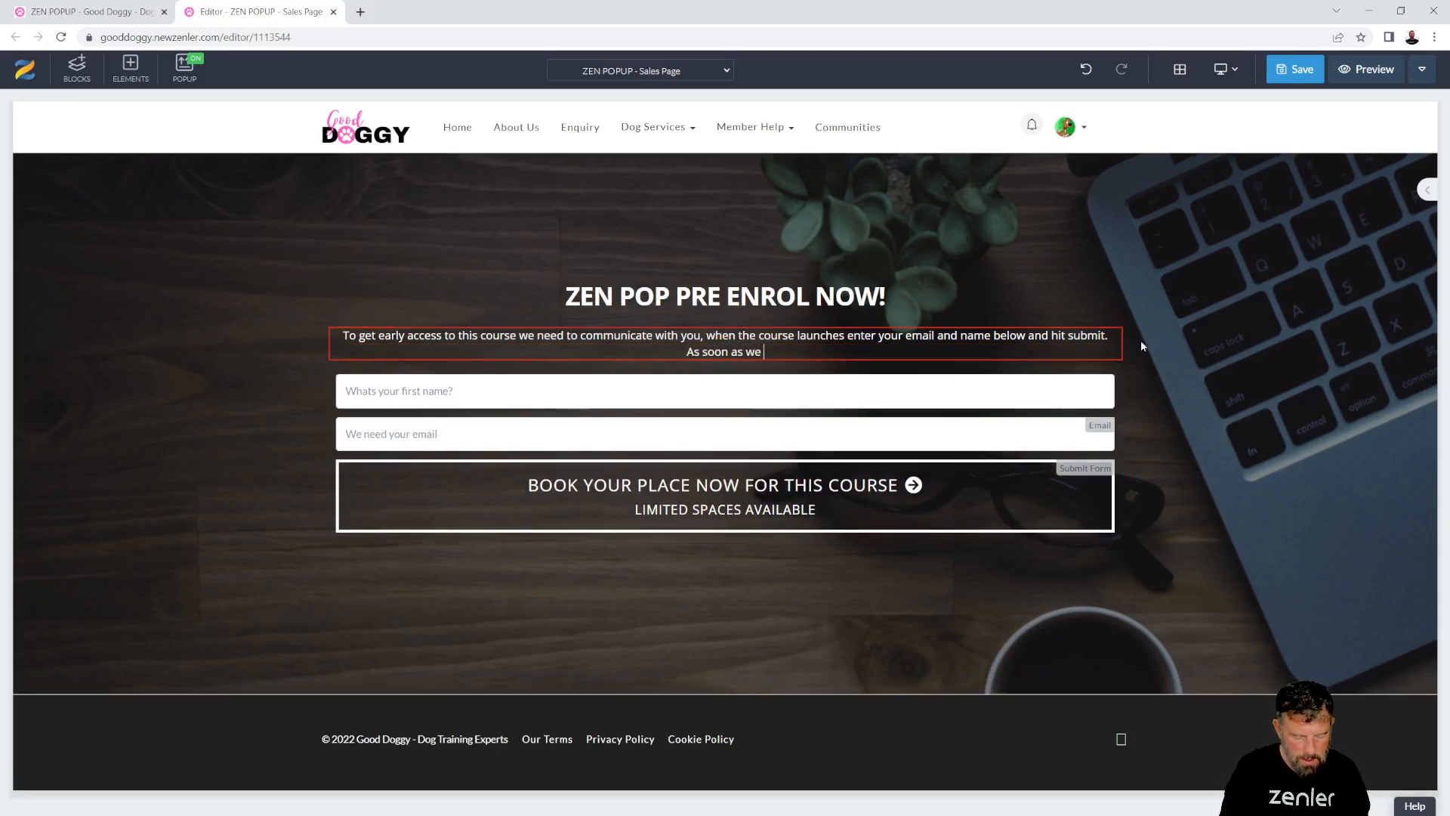
pyautogui.write('launch we w')
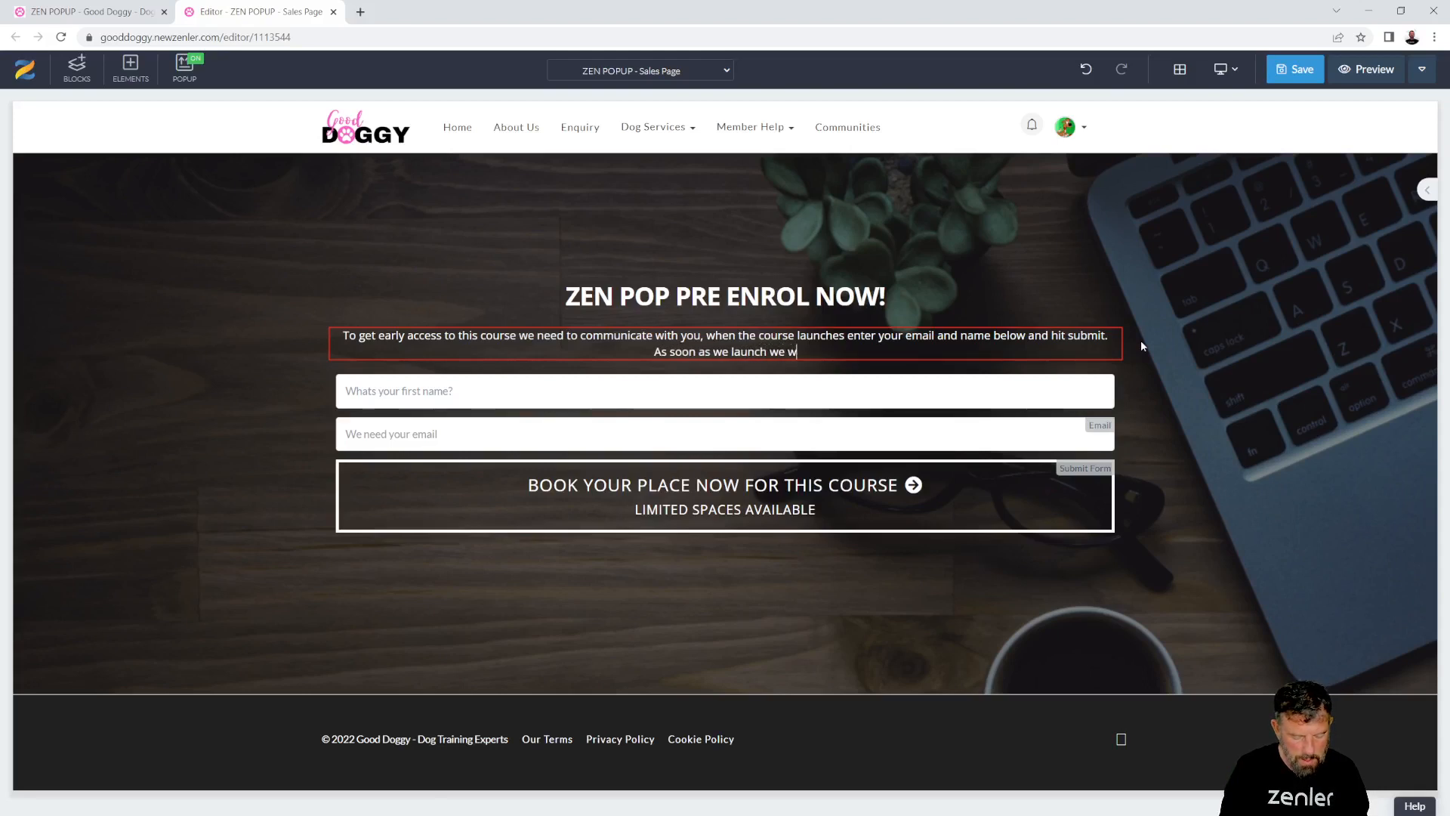
pyautogui.write('ill send yo')
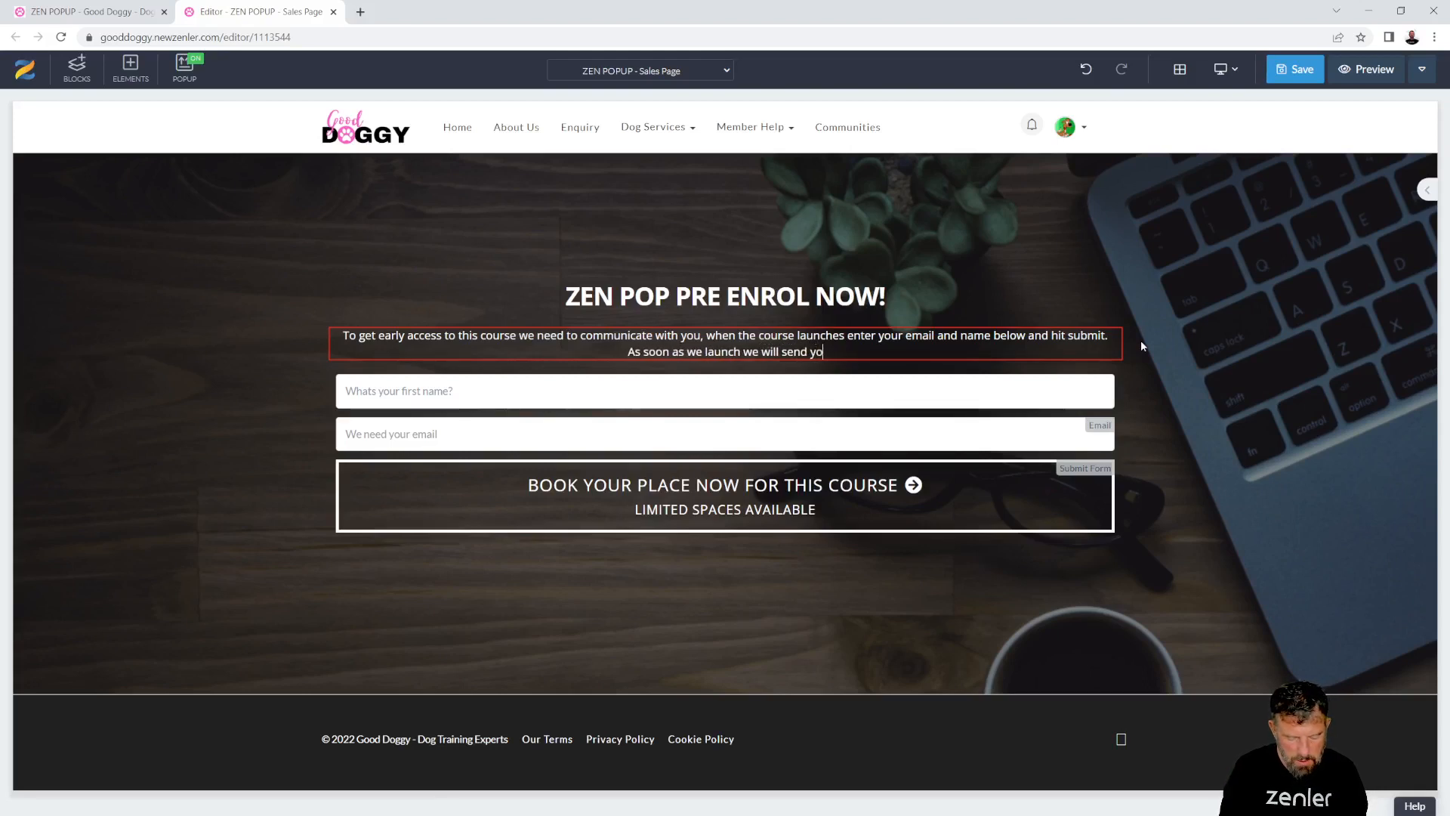
pyautogui.write('u an invi')
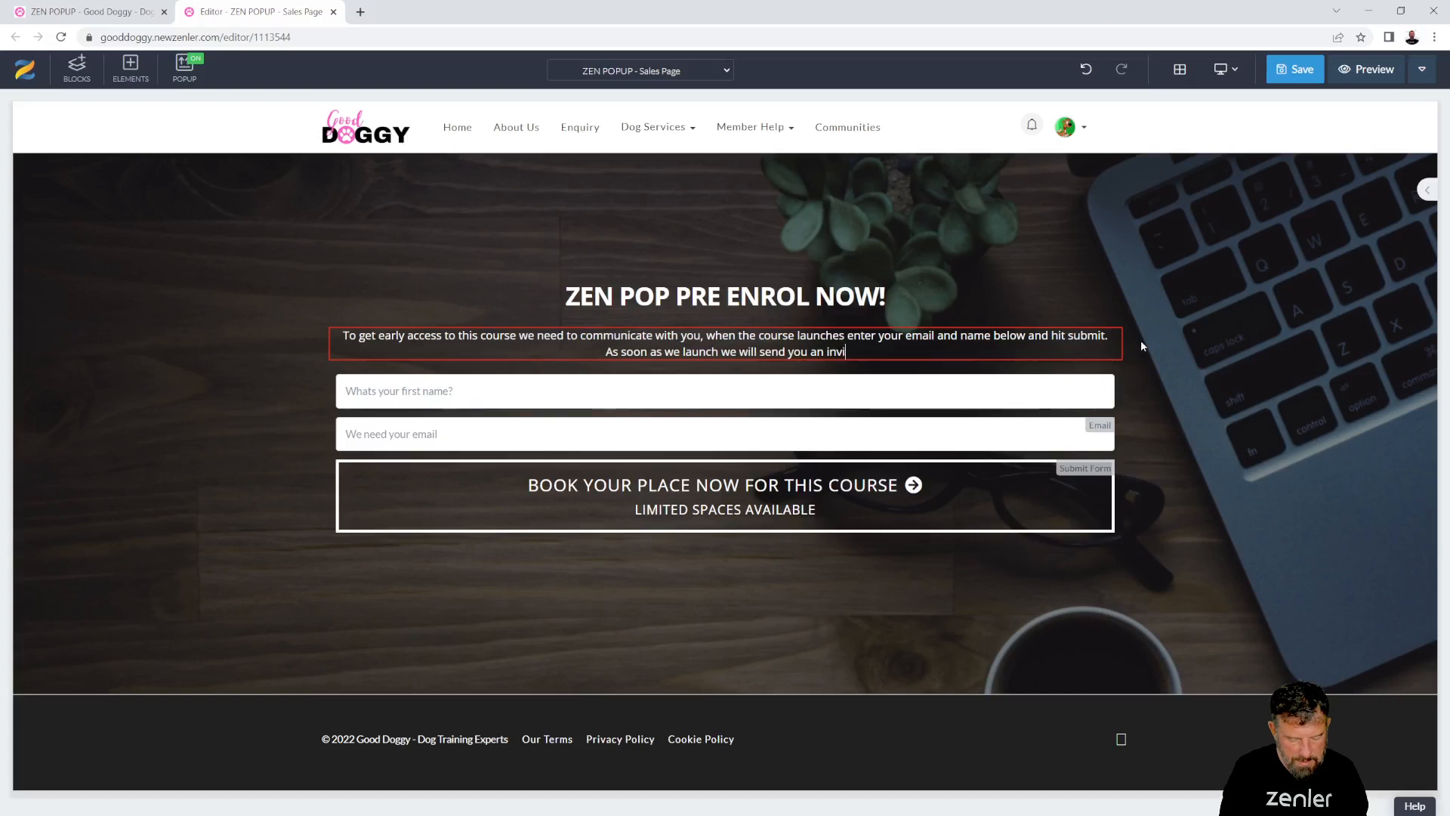
pyautogui.write('te!')
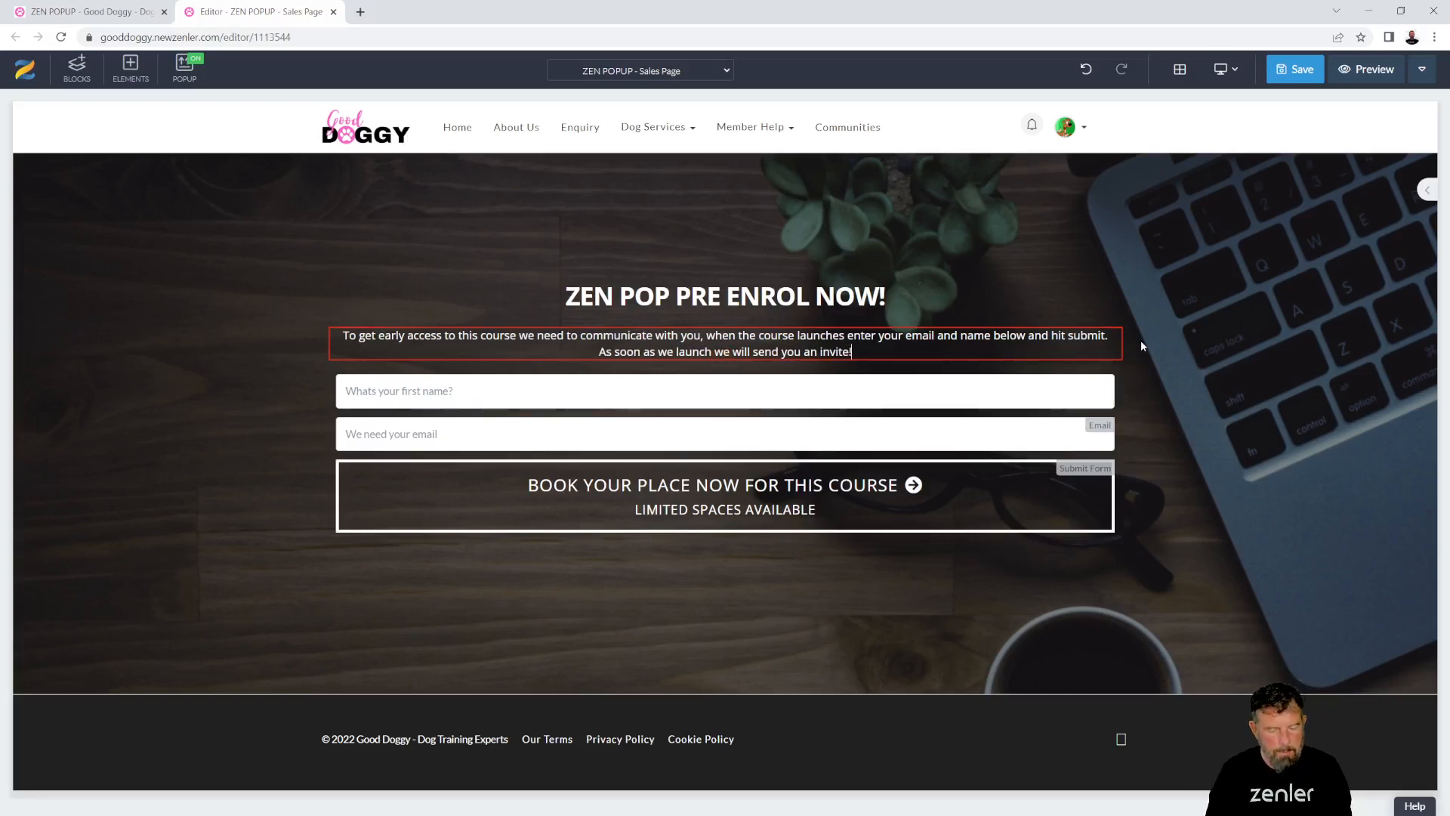
# - Make the paragraph's second line, "As soon as we launch we will send you an invite!", bold
pyautogui.moveTo(879, 356); pyautogui.dragTo(551, 369)
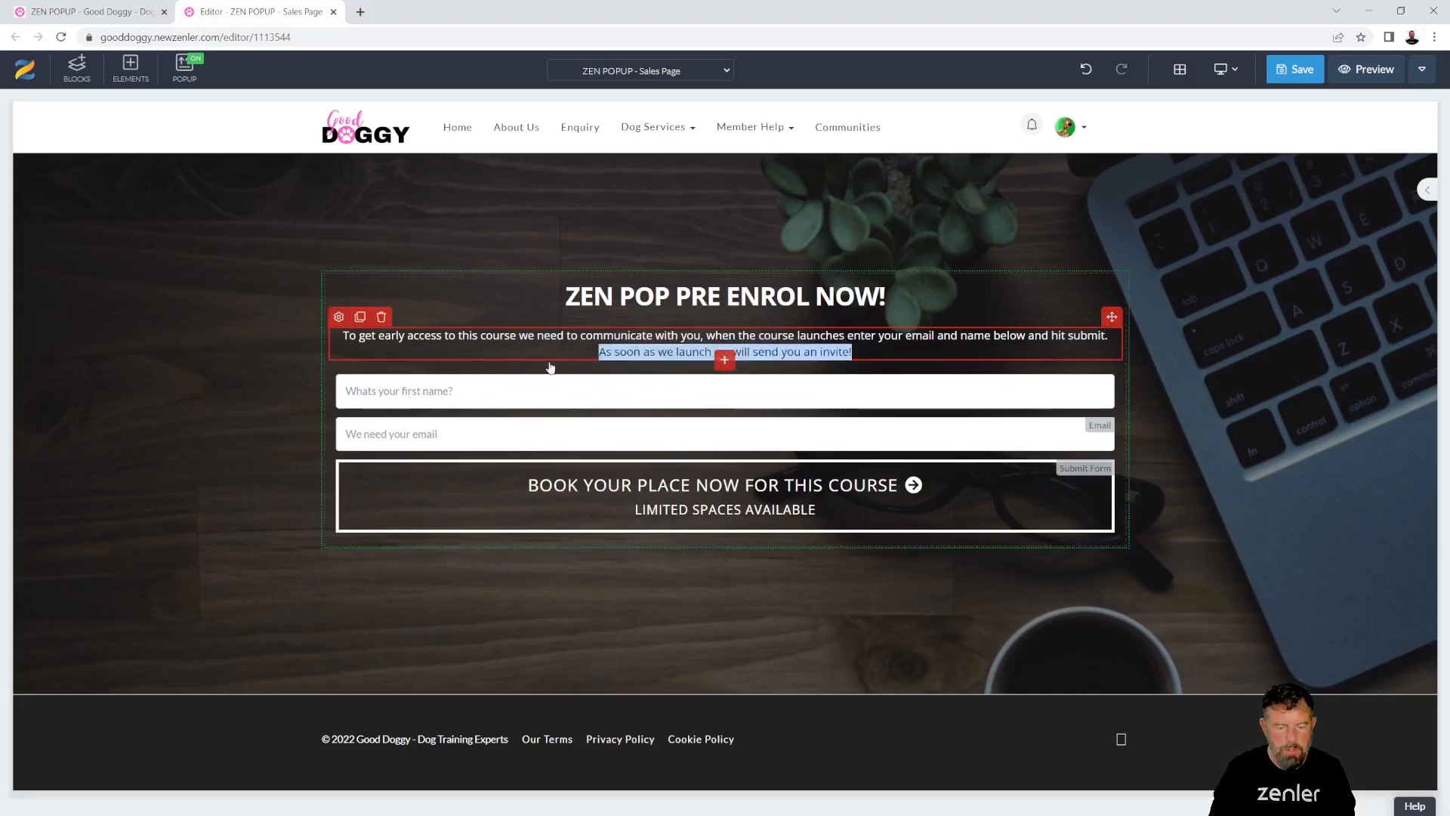
pyautogui.click(637, 385)
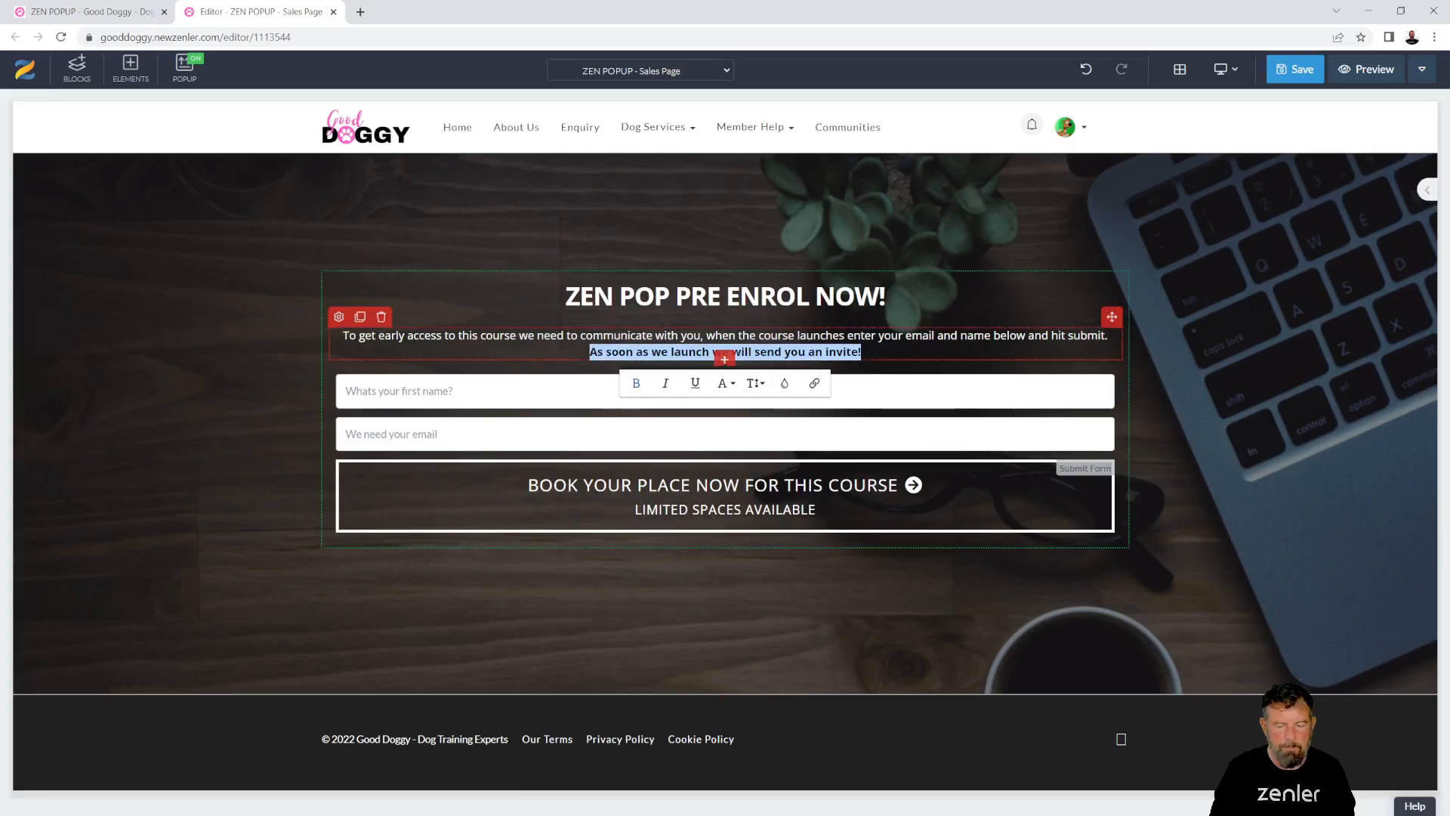
pyautogui.click(718, 354)
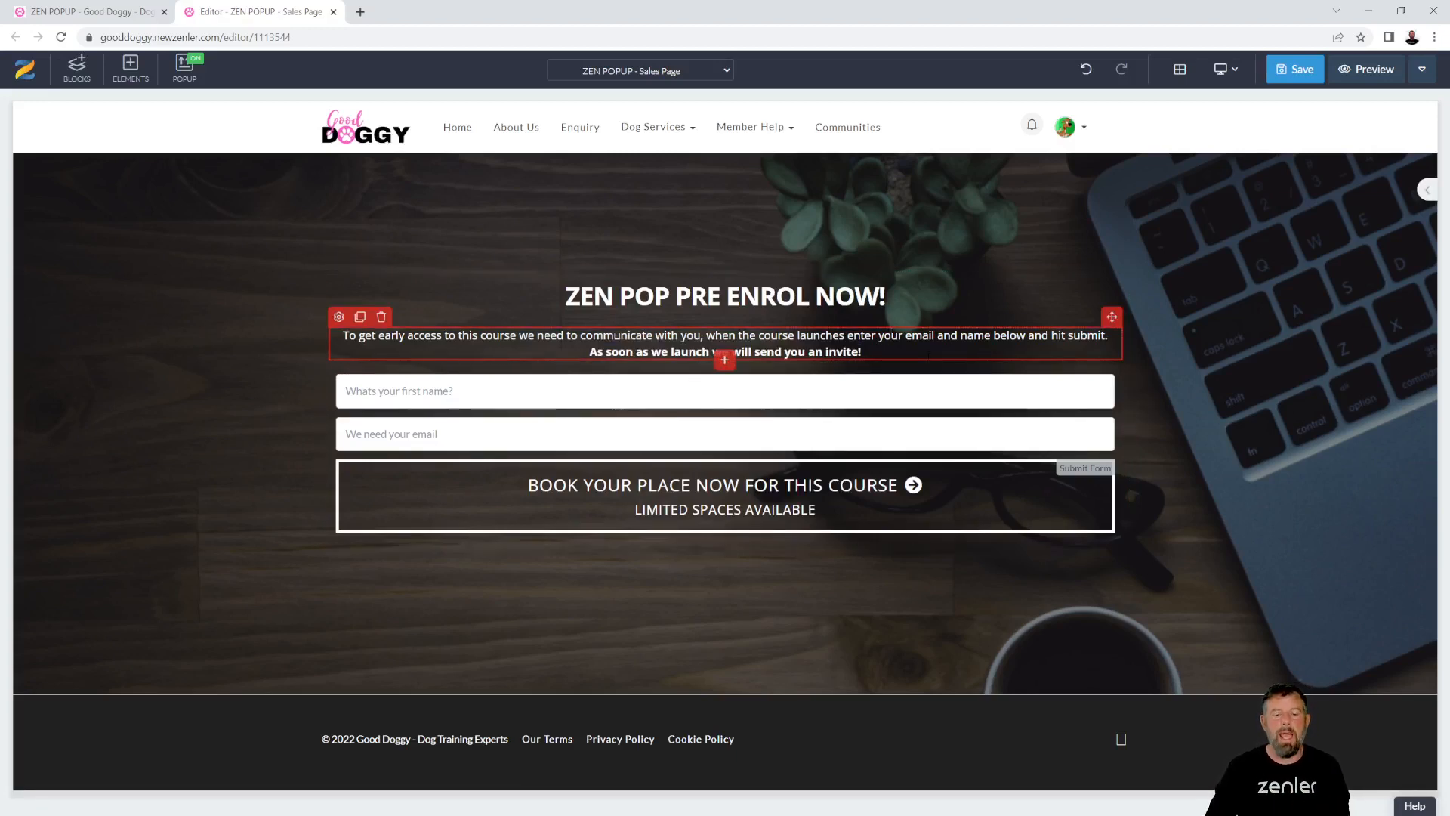
# - Add a Heading 2 element between the ZEN POP PRE ENROL NOW! heading and the paragraph
pyautogui.click(835, 304)
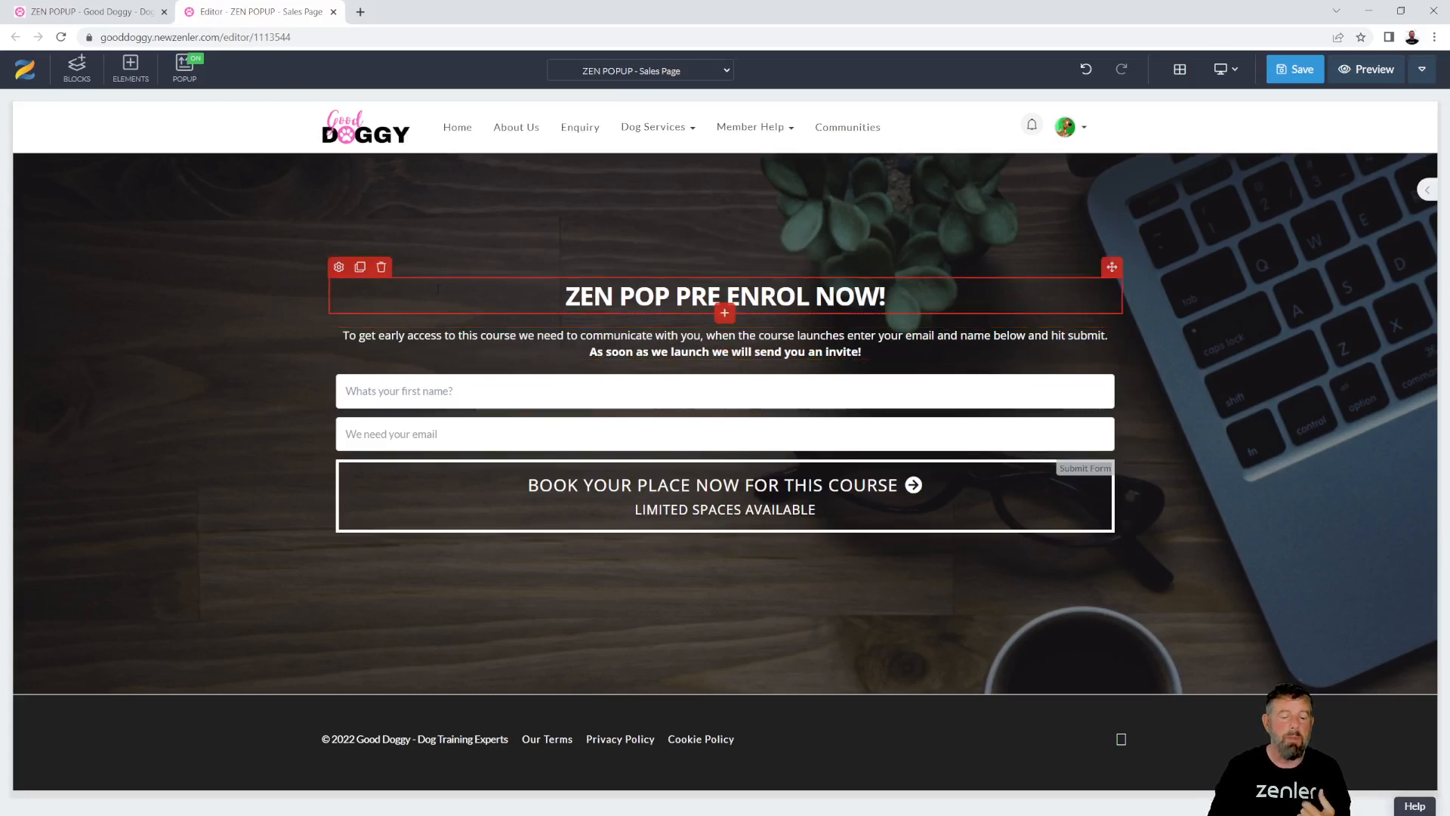
pyautogui.click(726, 313)
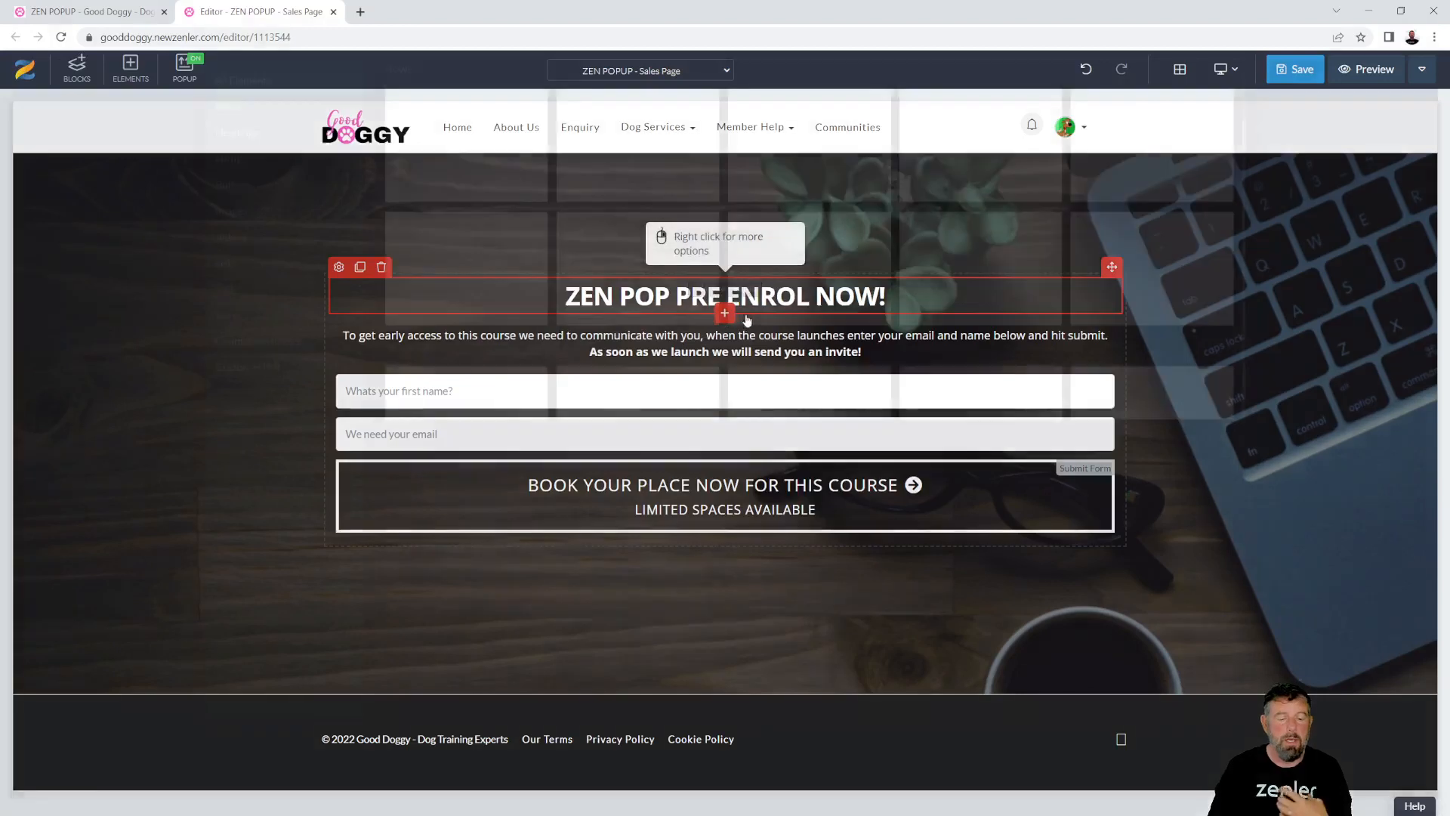
pyautogui.click(253, 216)
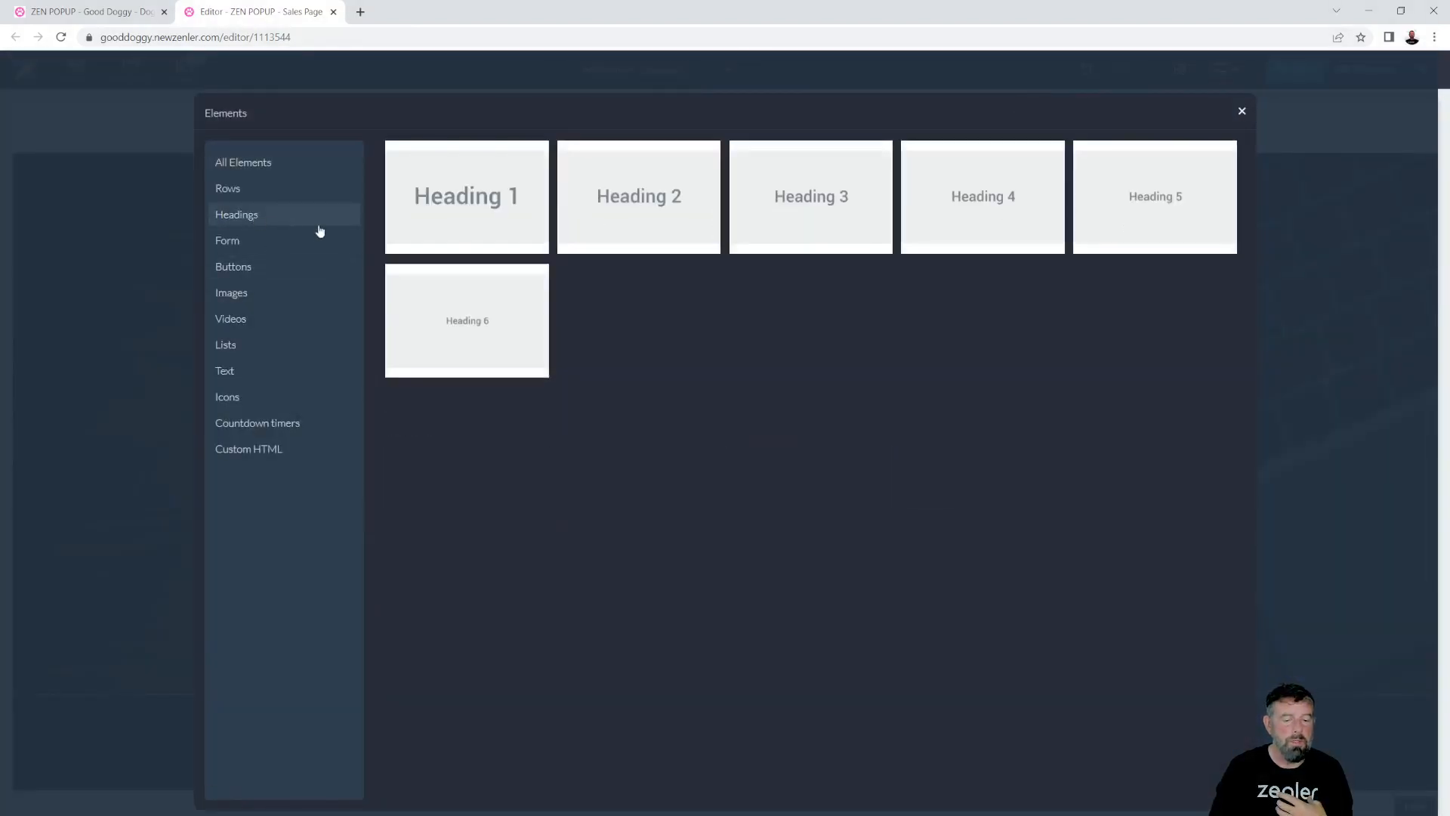
pyautogui.click(672, 230)
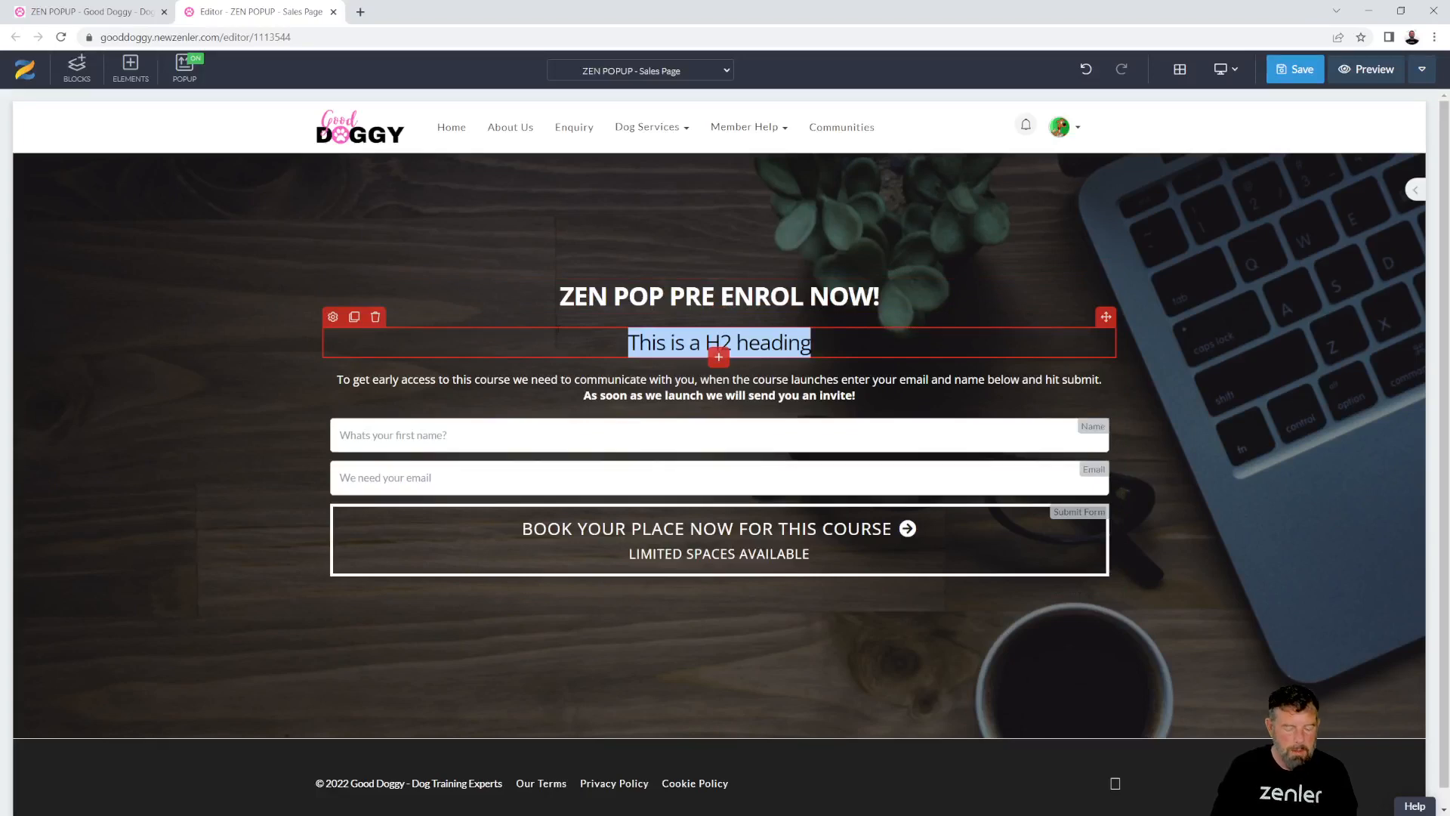
# - Replace the placeholder text of the new H2 heading with "LAUNCHIN IN JULY"
pyautogui.press('BackSpace')
pyautogui.write('LA')
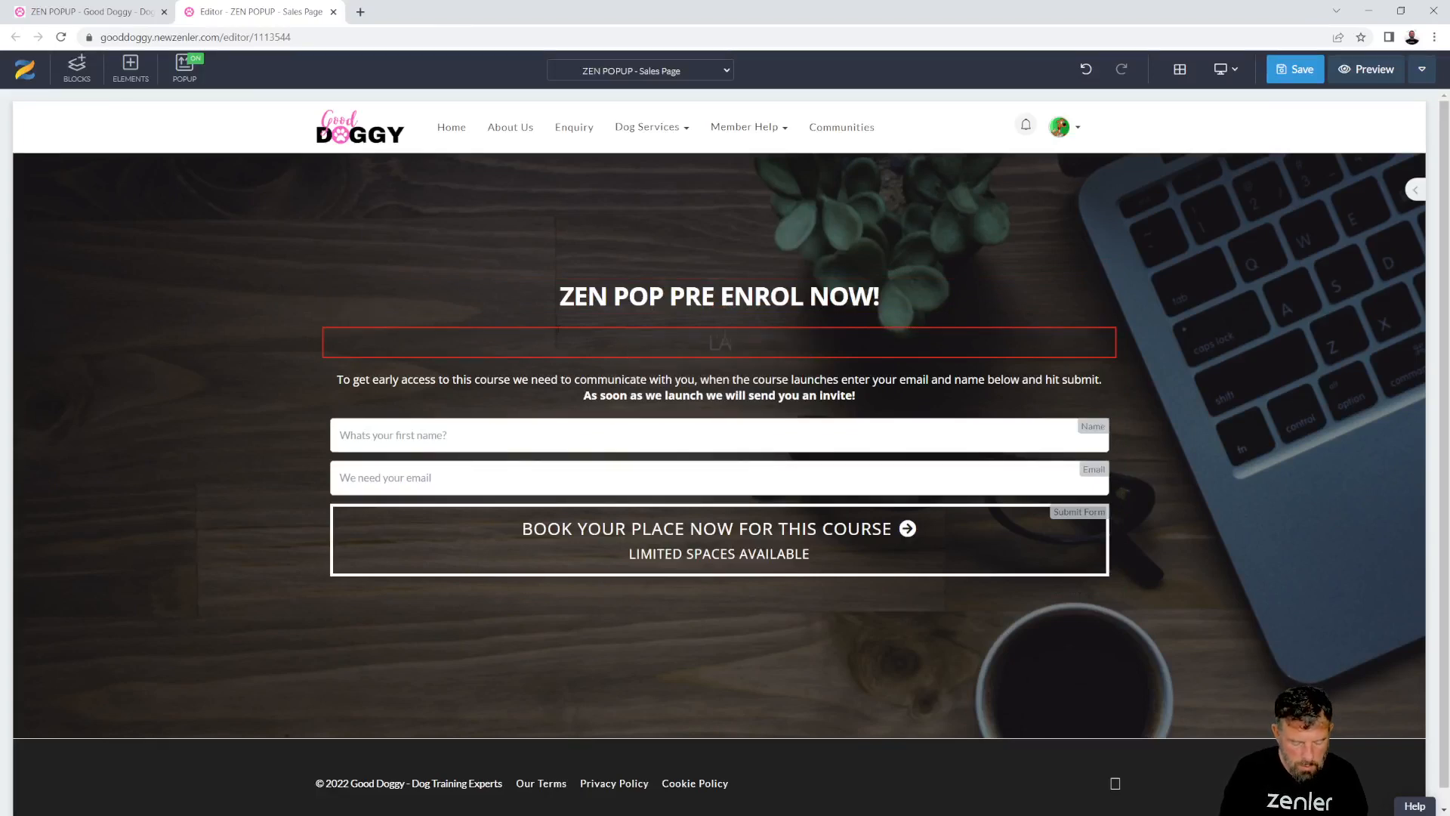
pyautogui.write('UNCN')
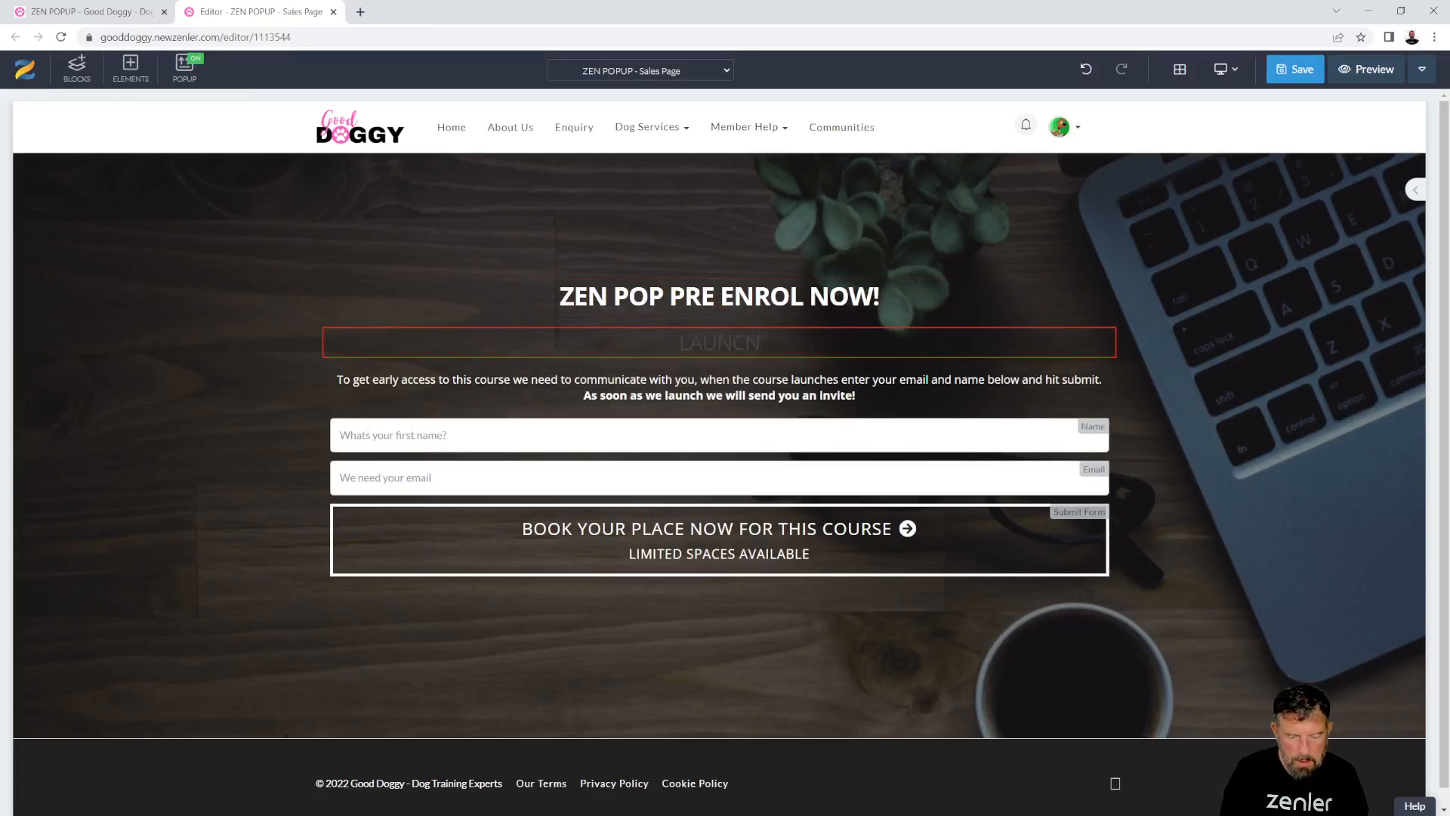
pyautogui.press('BackSpace')
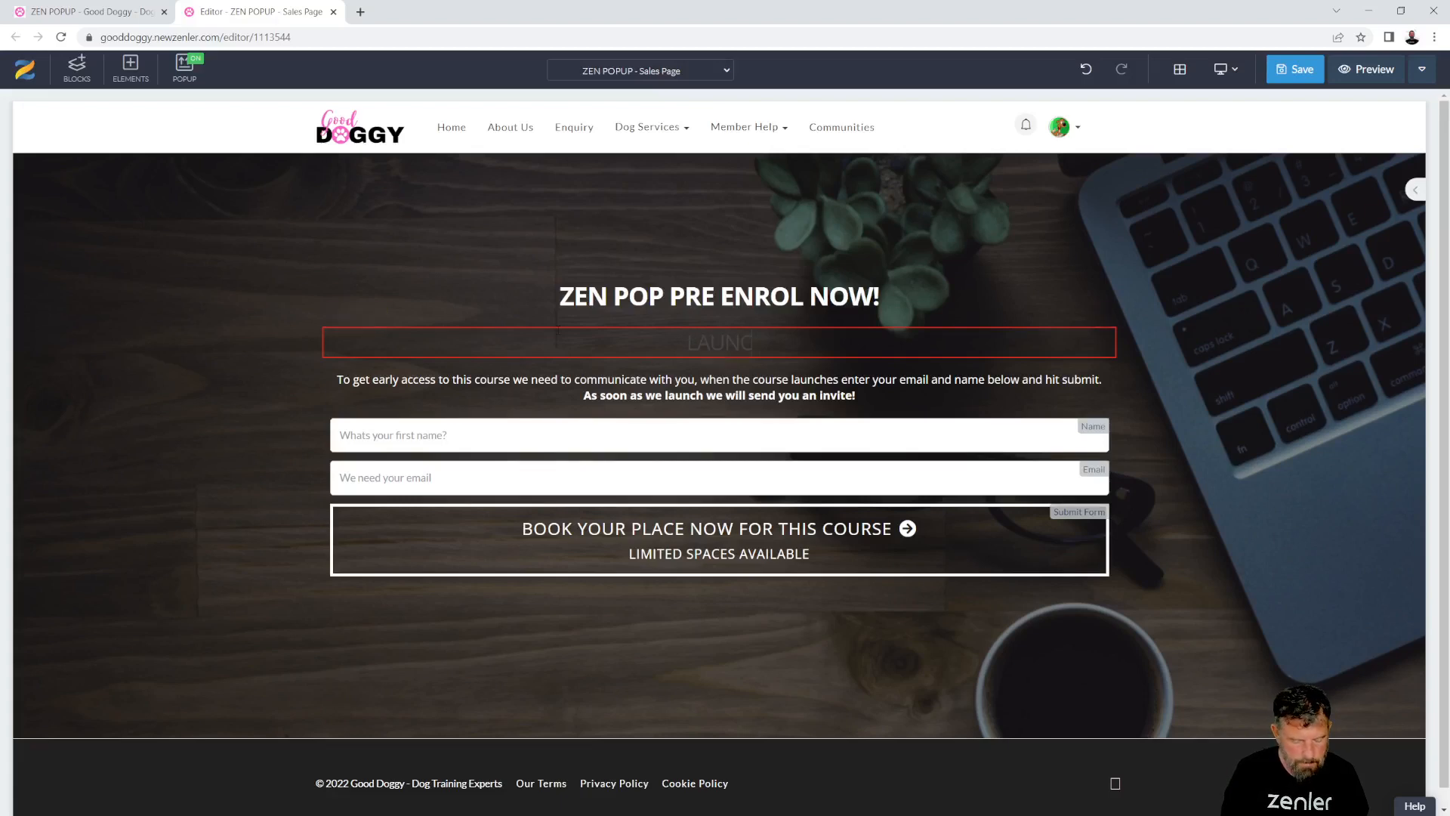
pyautogui.write('HIN')
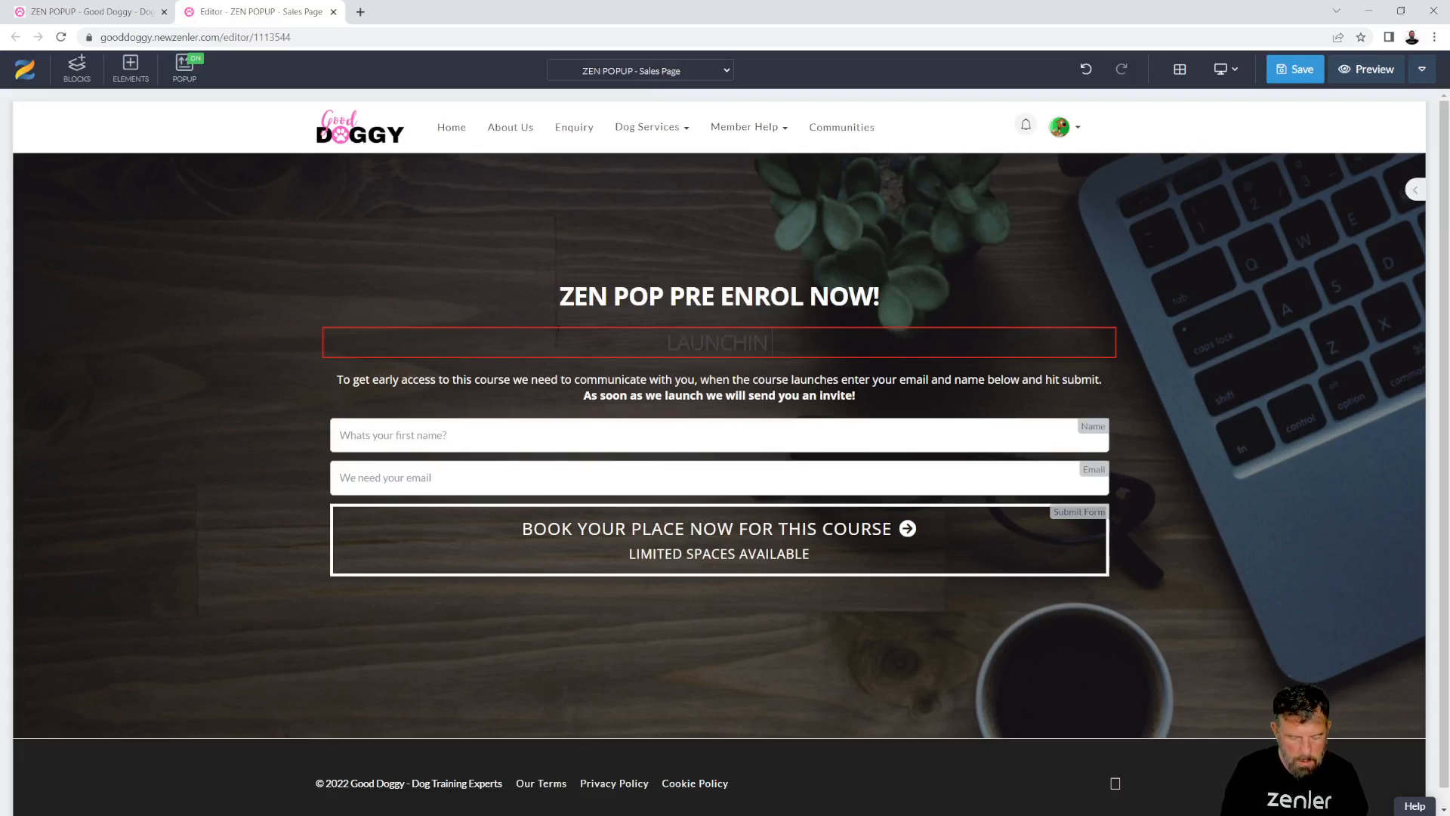
pyautogui.write(' IN')
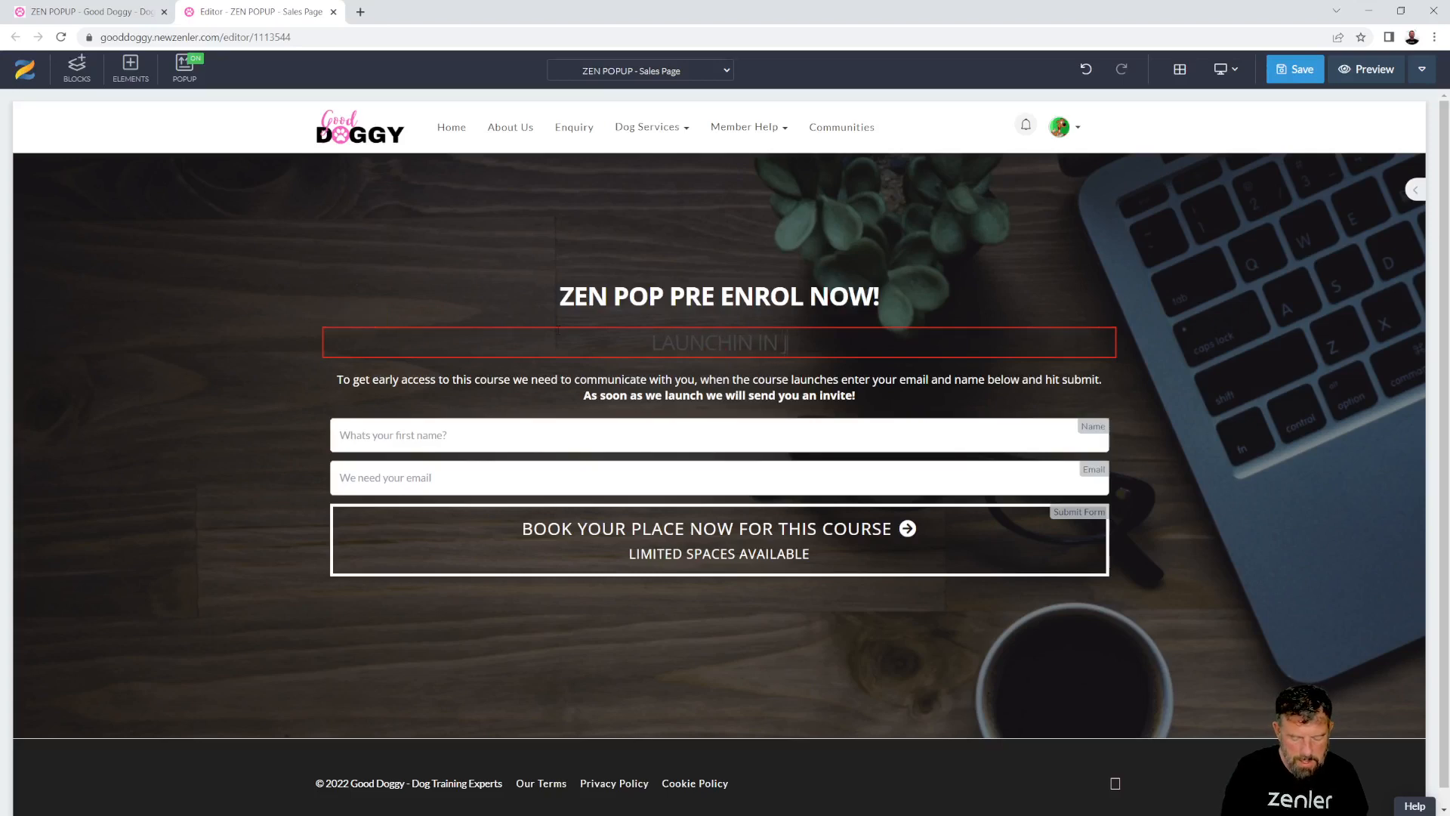
pyautogui.write(' JULY')
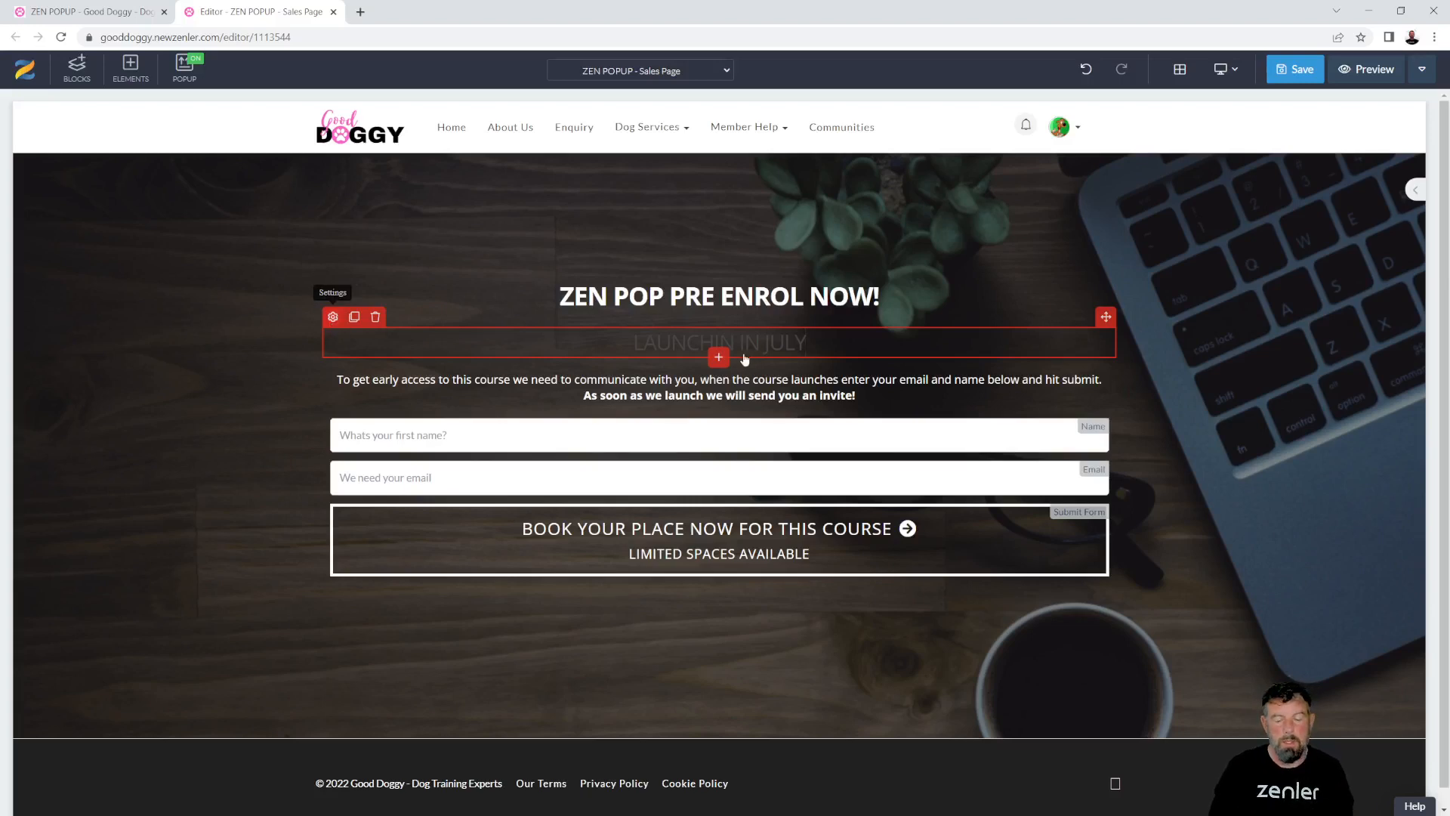
# - Set the font colour of the LAUNCHIN IN JULY heading to orange, #ff7400
pyautogui.click(333, 317)
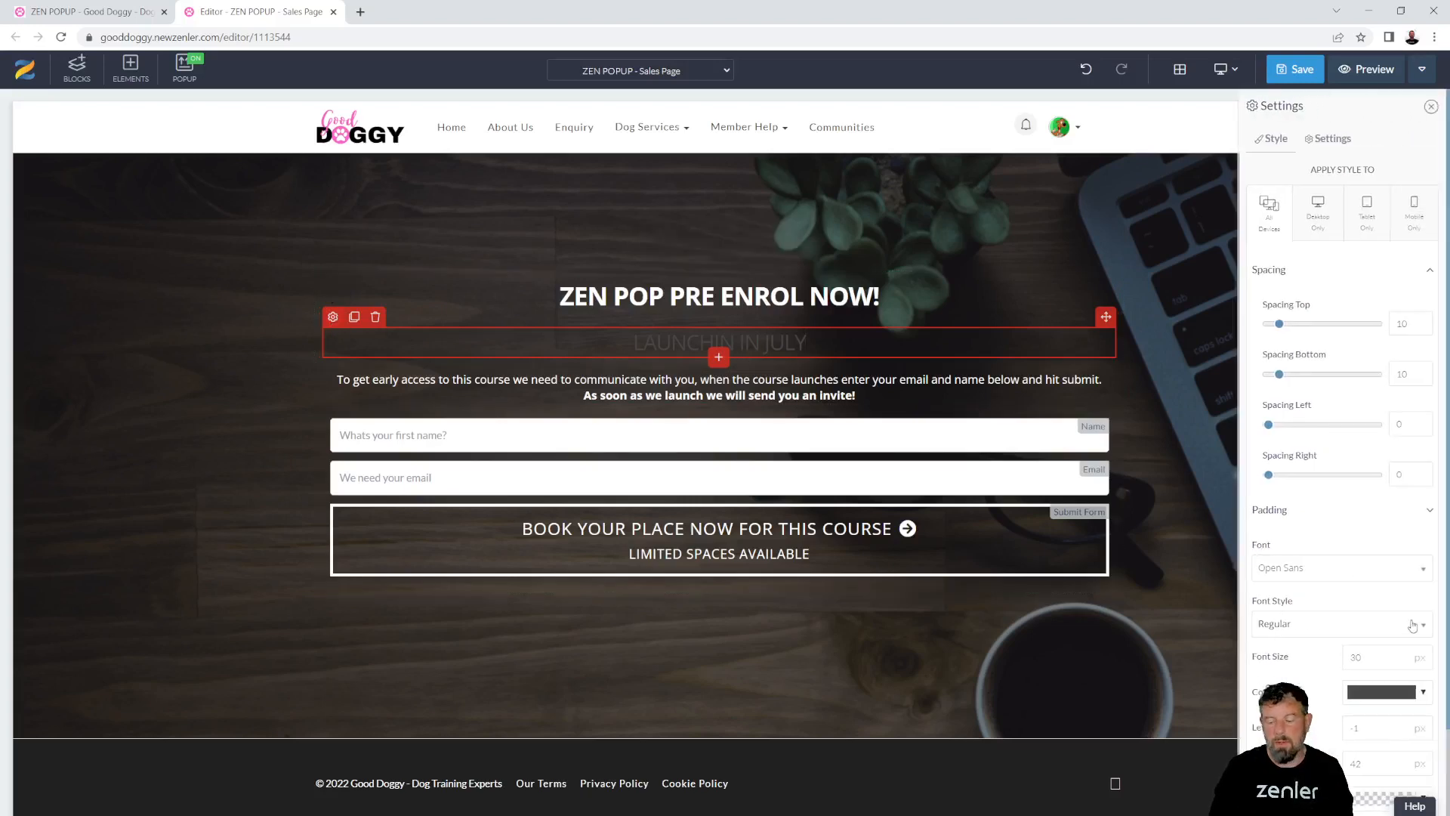
pyautogui.click(1423, 693)
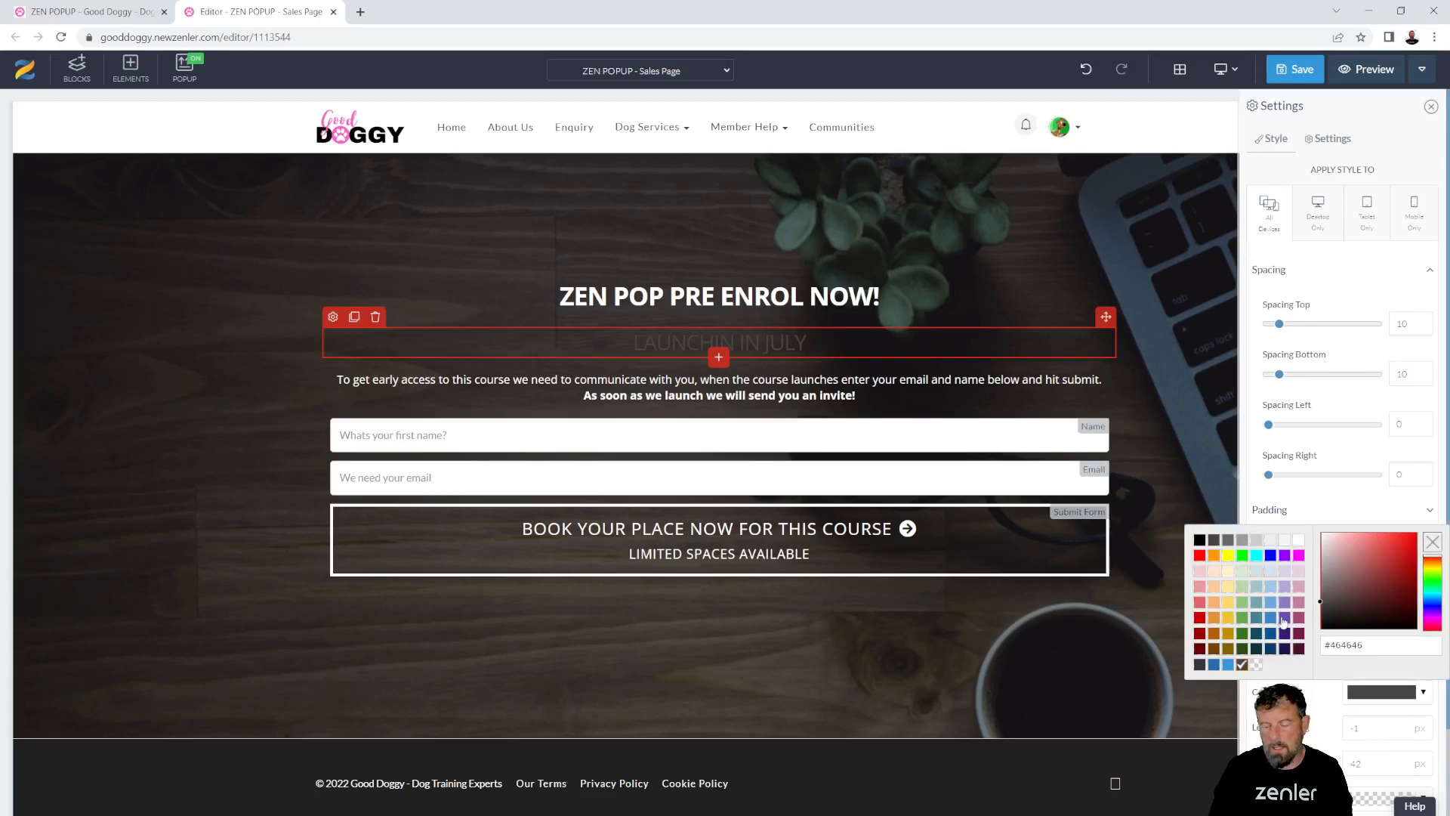
pyautogui.moveTo(1433, 575); pyautogui.dragTo(1436, 567)
pyautogui.click(1397, 568)
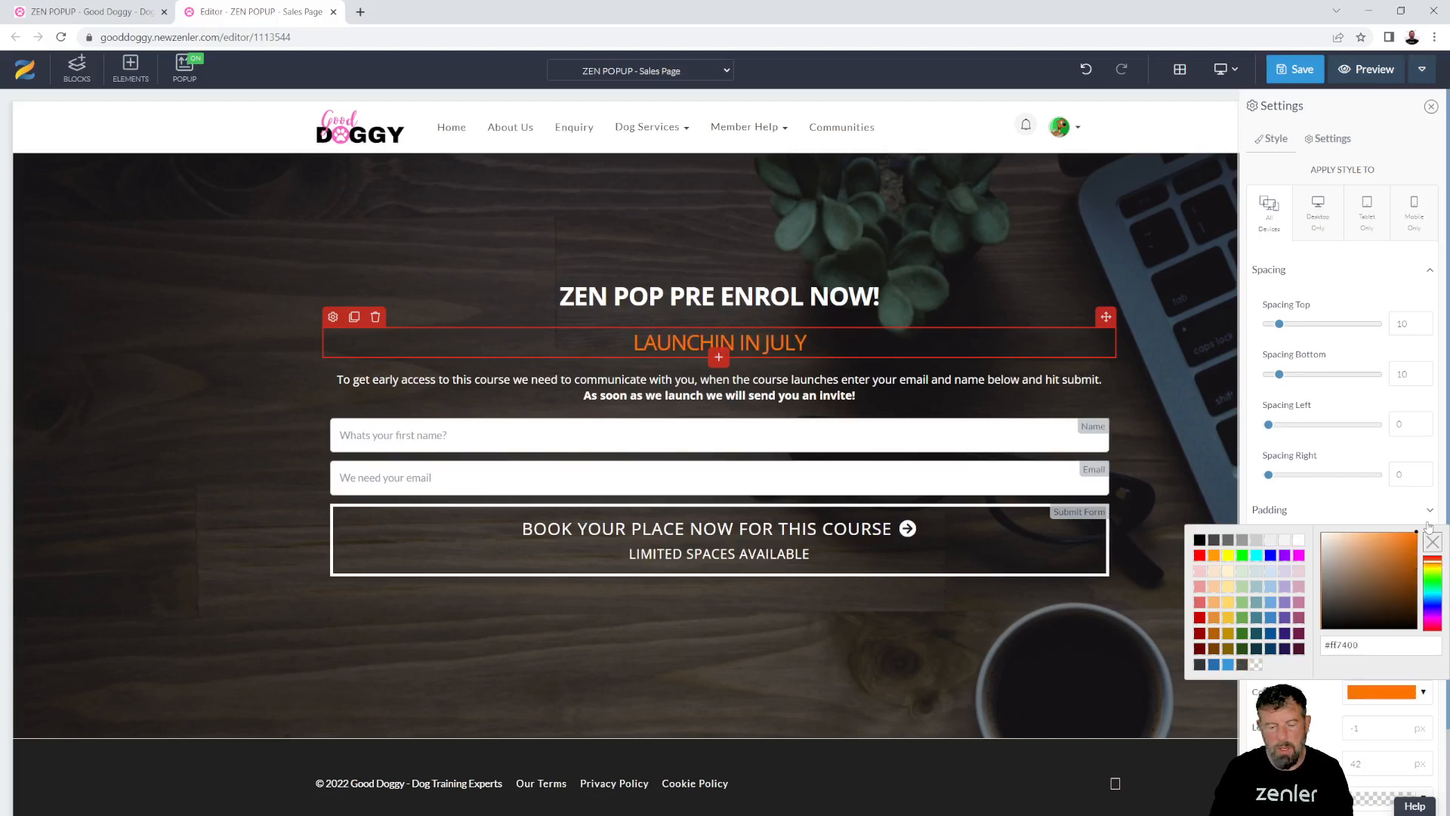
pyautogui.click(660, 367)
# - Set the font style of the orange LAUNCHIN IN JULY heading to Bold
pyautogui.click(673, 341)
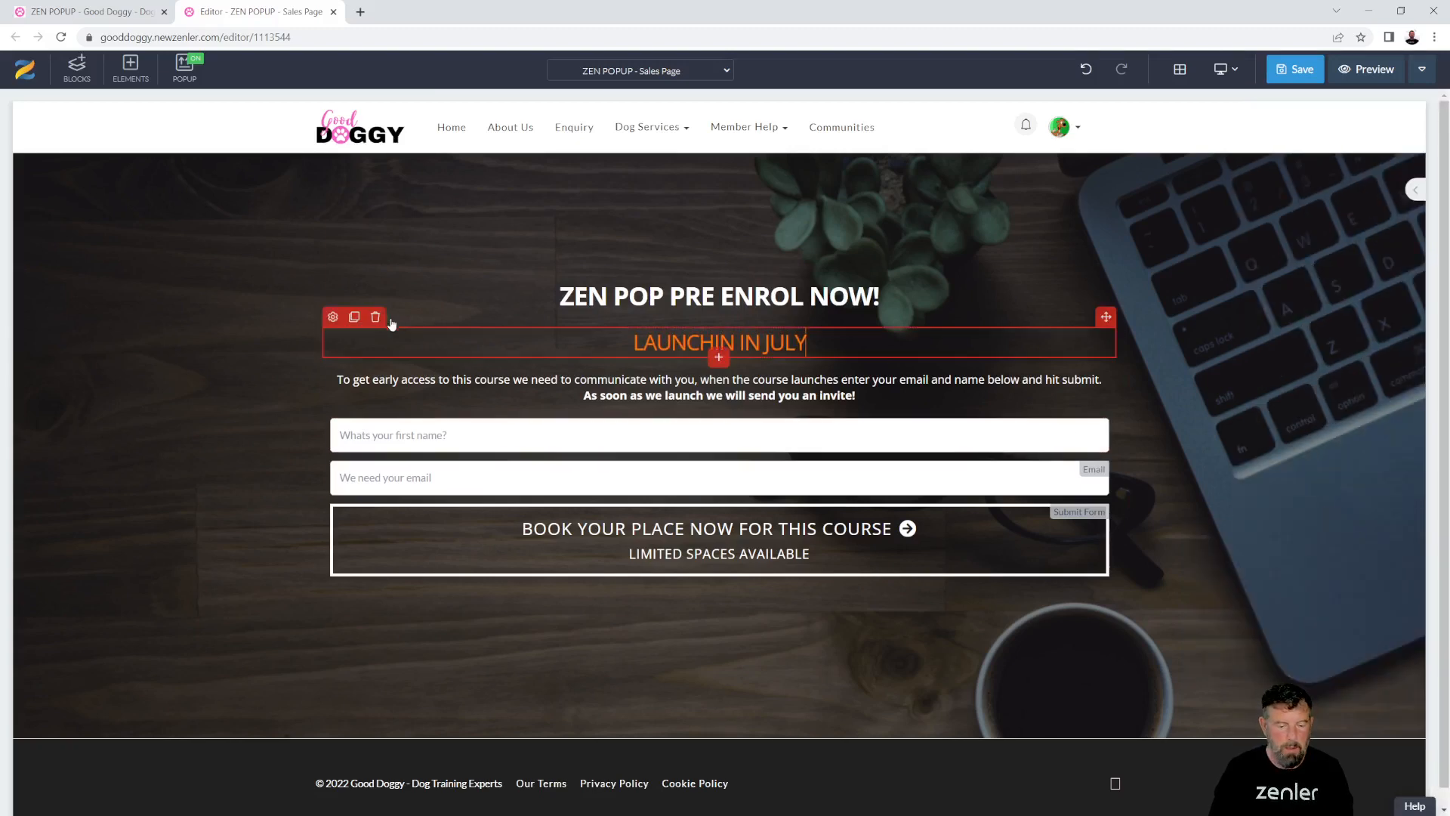
pyautogui.click(333, 317)
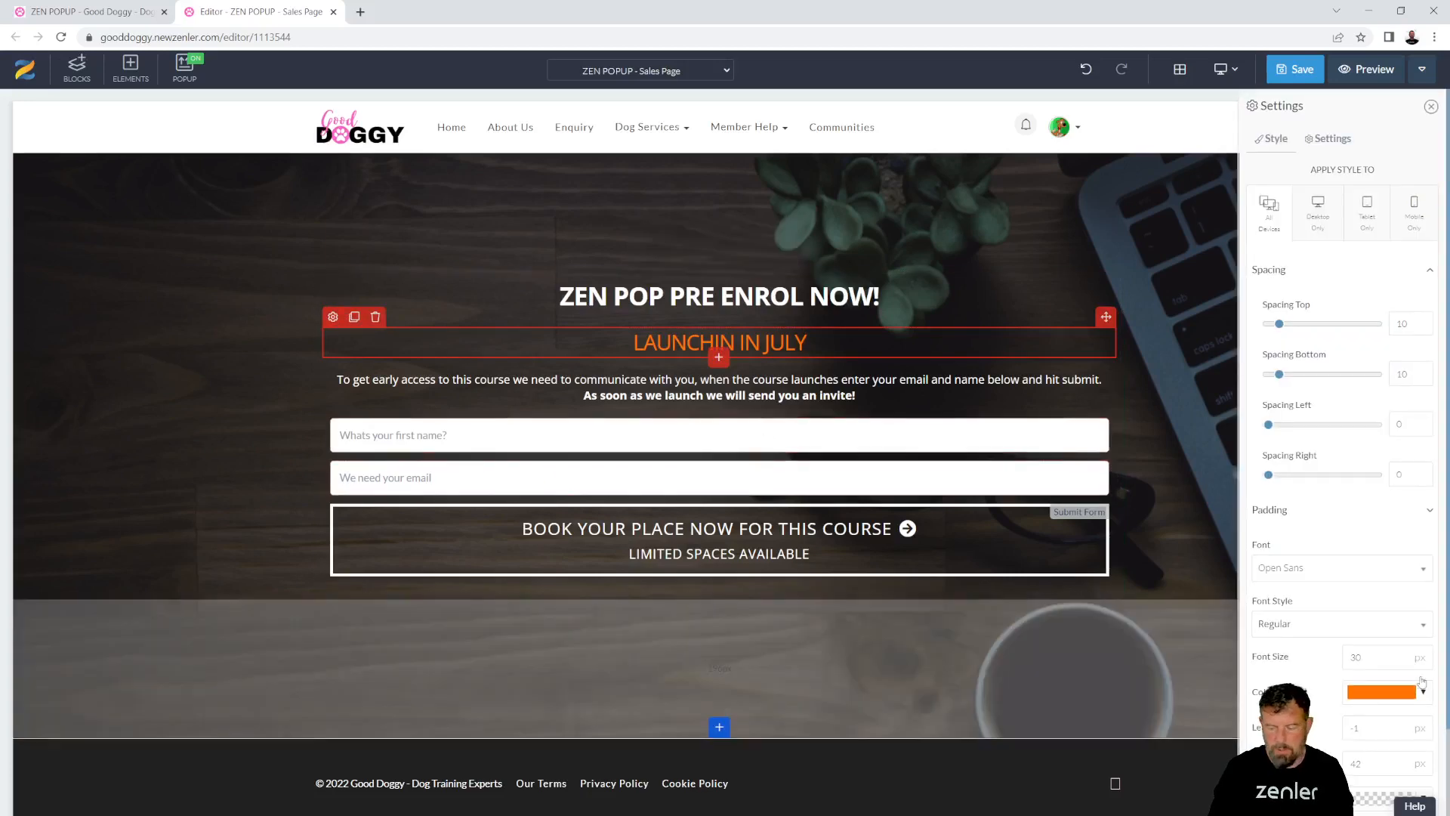
pyautogui.click(1310, 636)
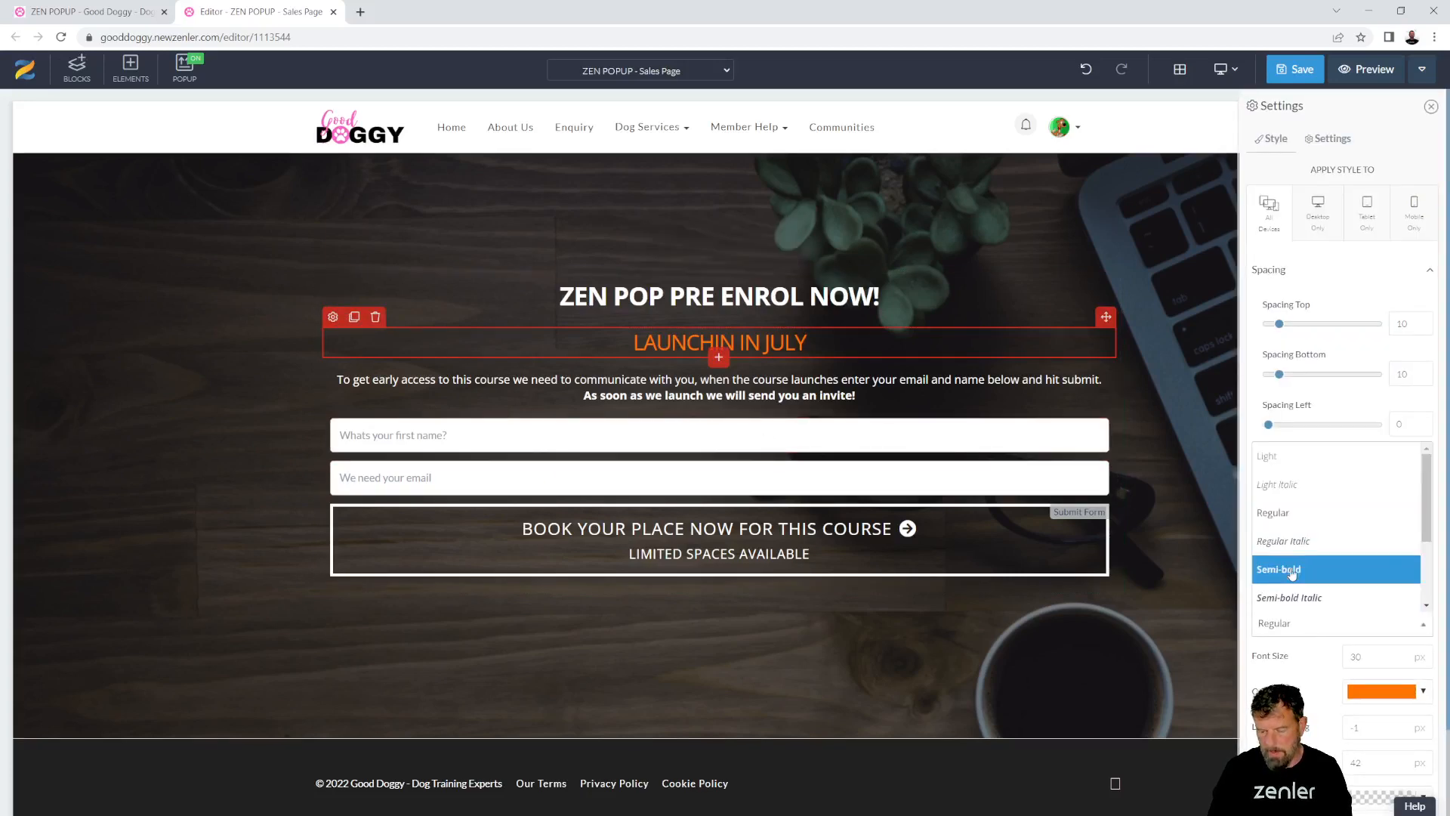
pyautogui.scroll(-2, 1290, 582)
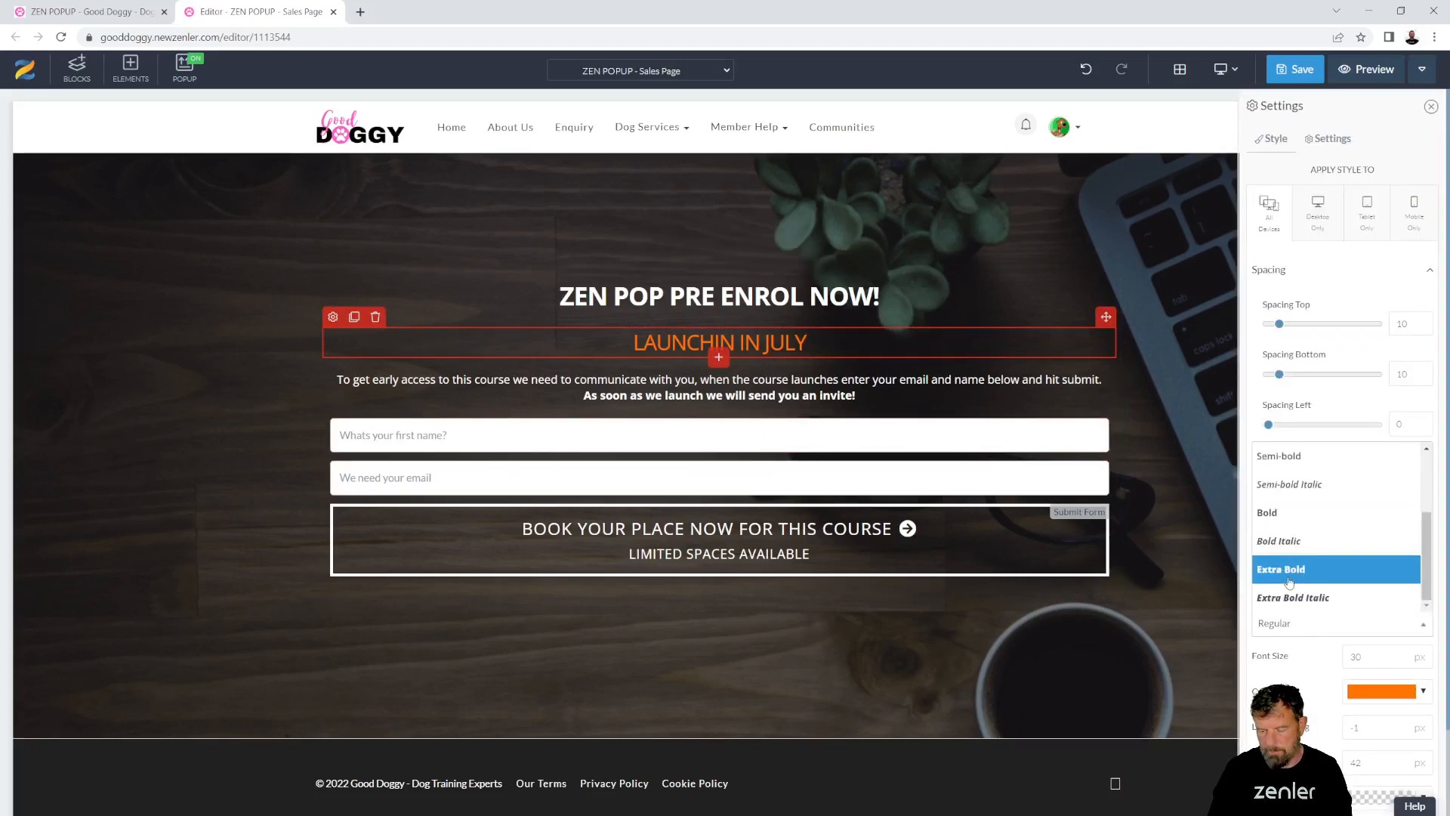
pyautogui.click(1267, 510)
# - Correct the orange heading's text to "LAUNCHING IN JULY!", adding the missing G and an exclamation mark
pyautogui.click(735, 349)
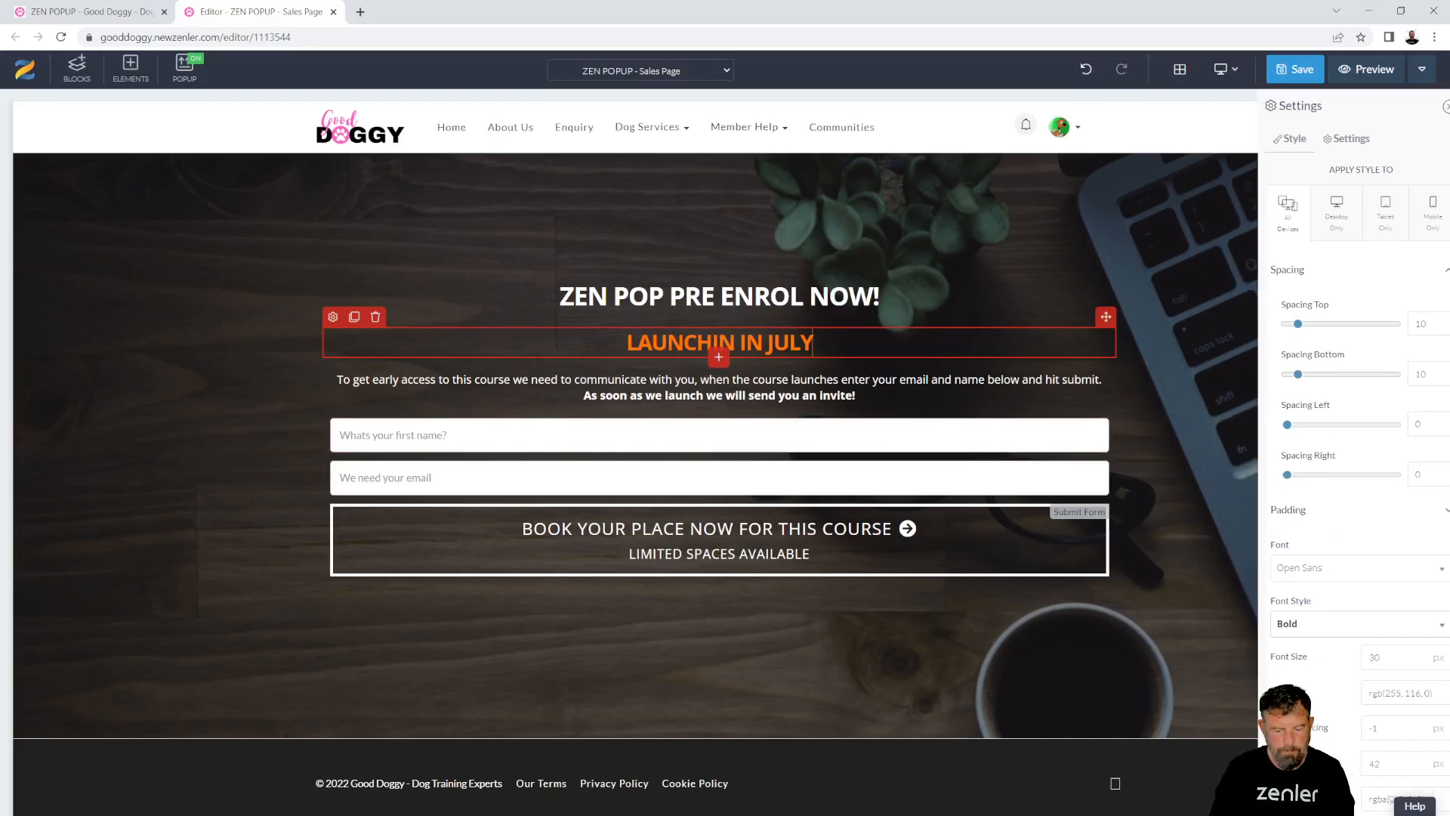
pyautogui.write('G')
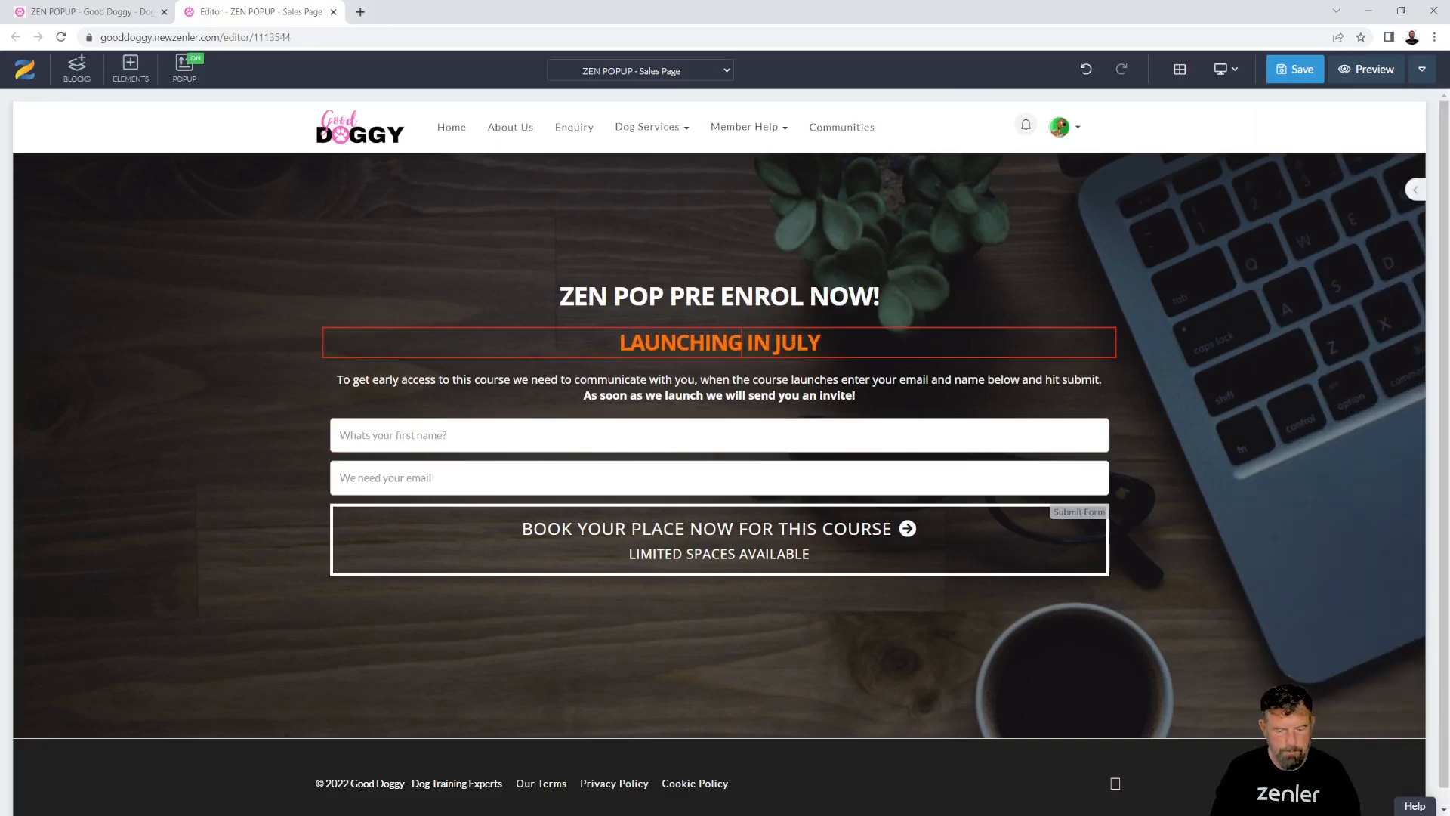
pyautogui.write('!')
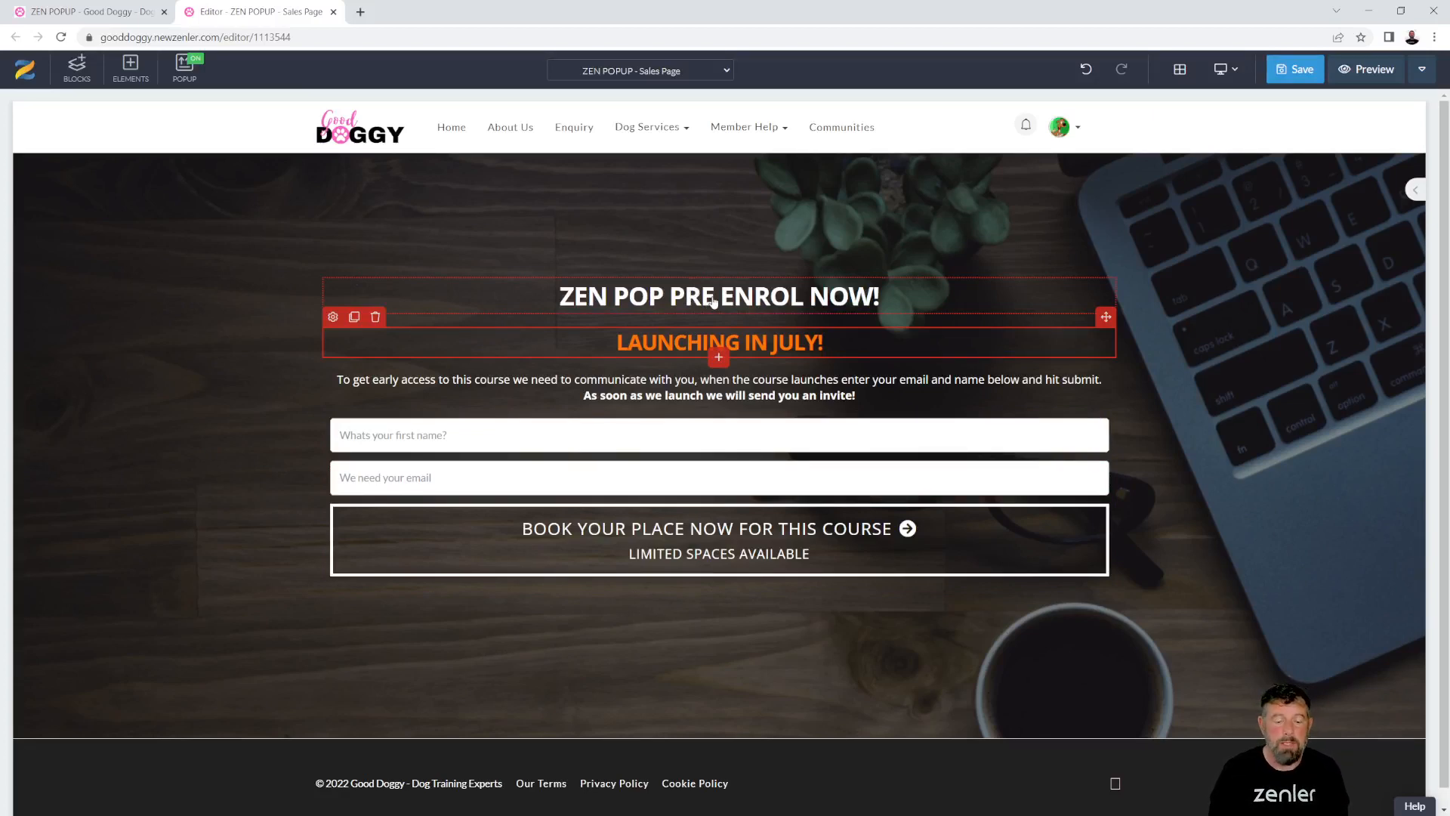
# - Add a countdown timer with circled digits between the LAUNCHING IN JULY! heading and the paragraph
pyautogui.click(713, 301)
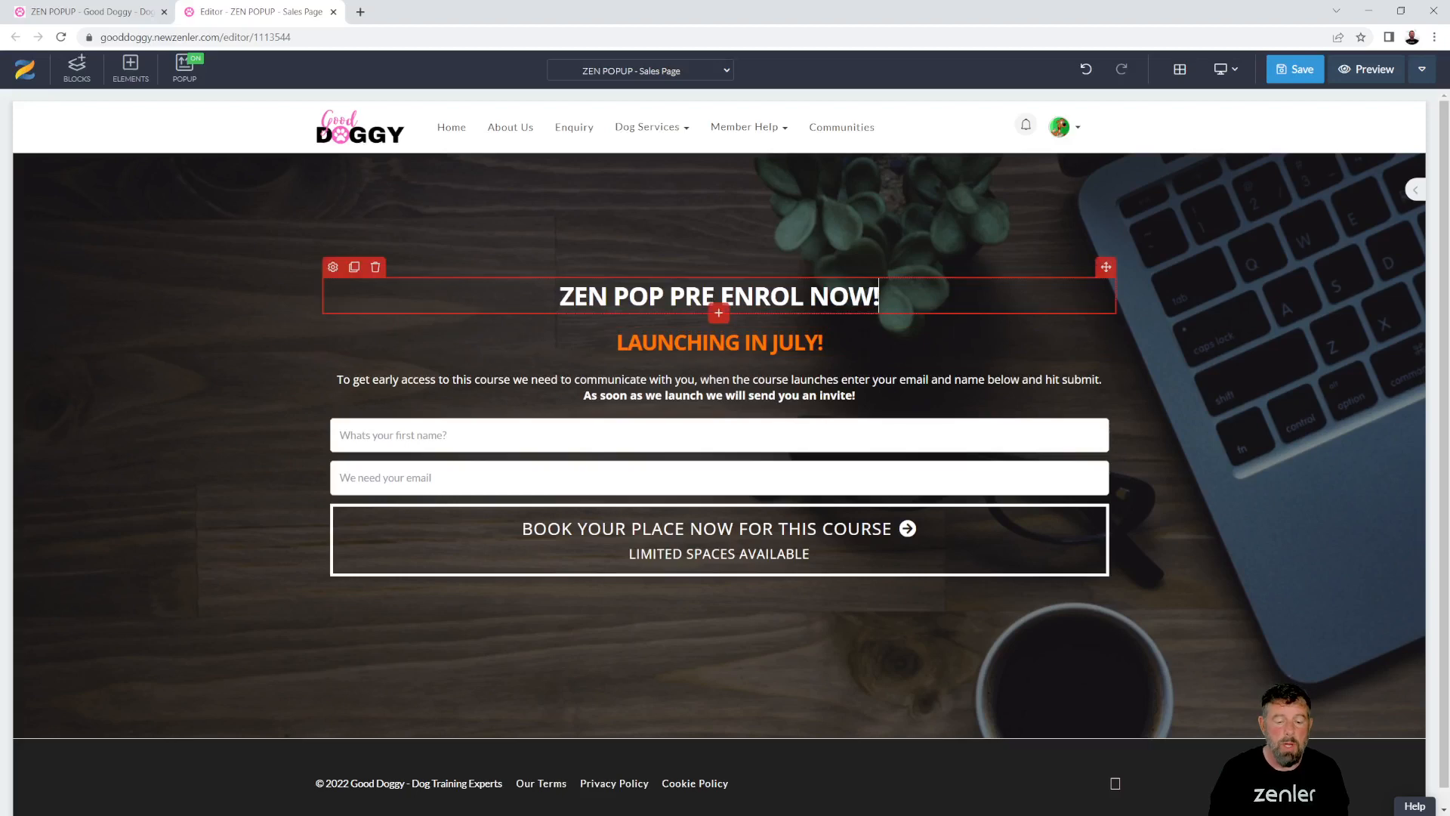
pyautogui.click(716, 360)
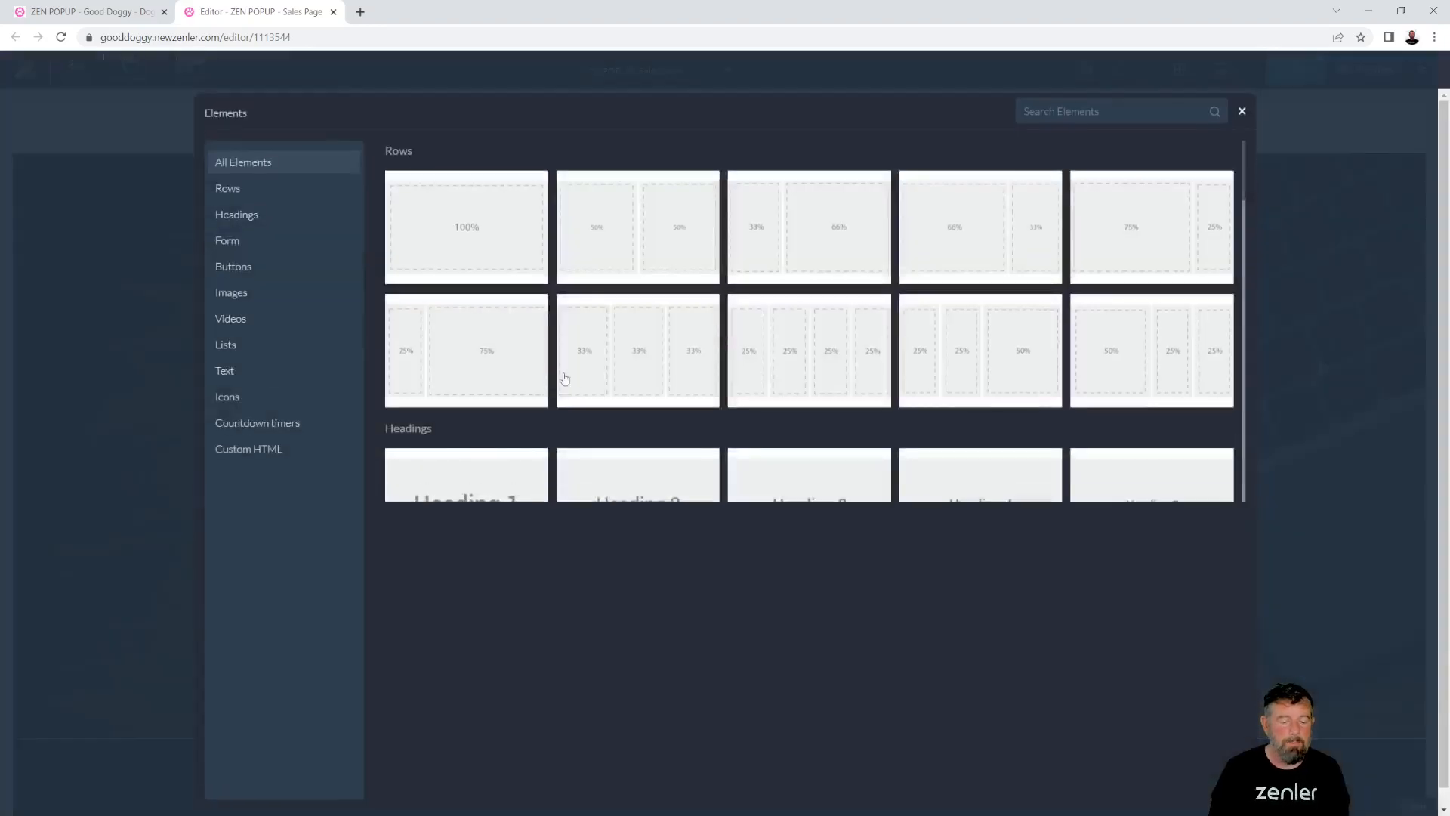
pyautogui.click(261, 423)
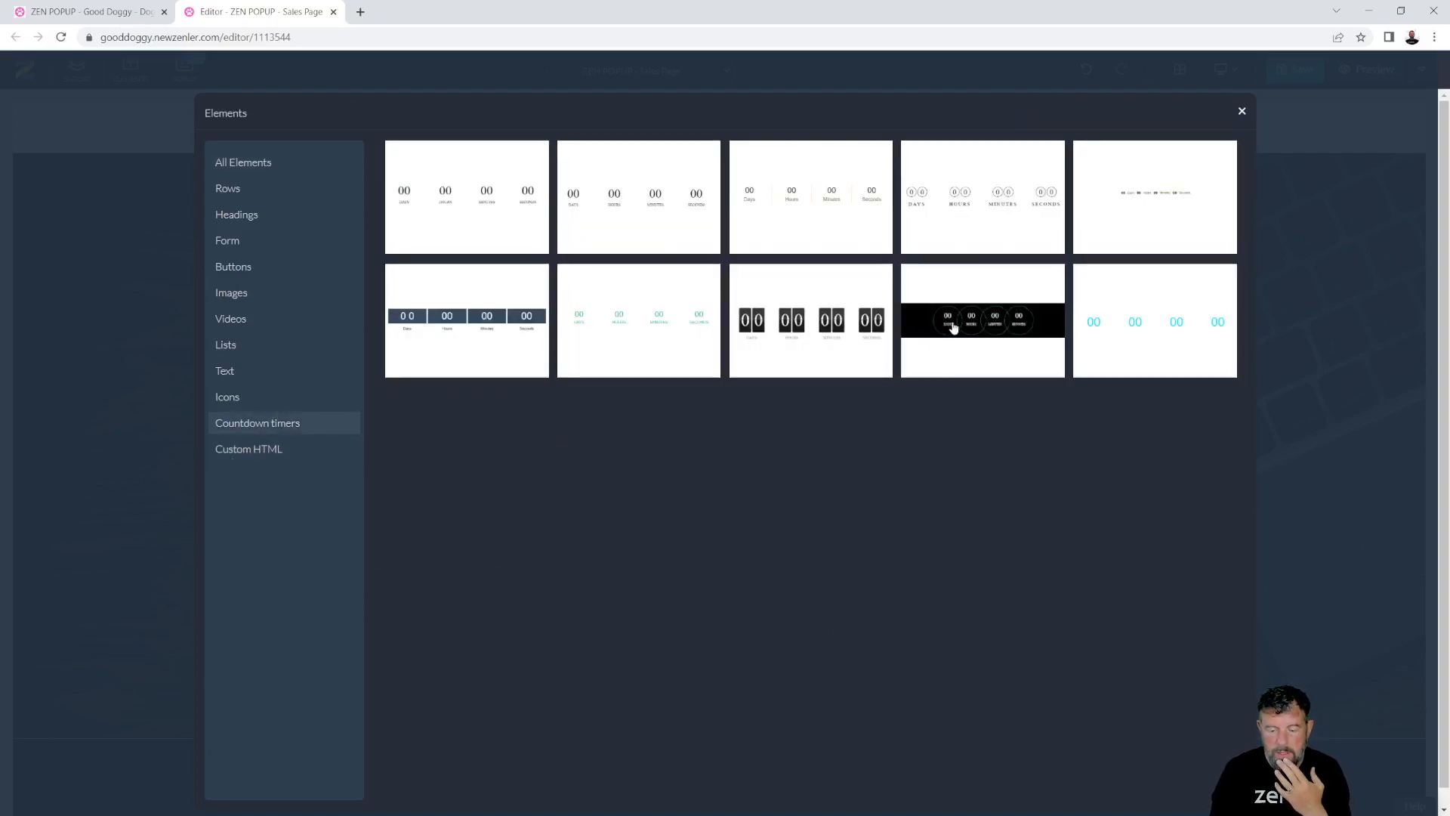
pyautogui.click(964, 205)
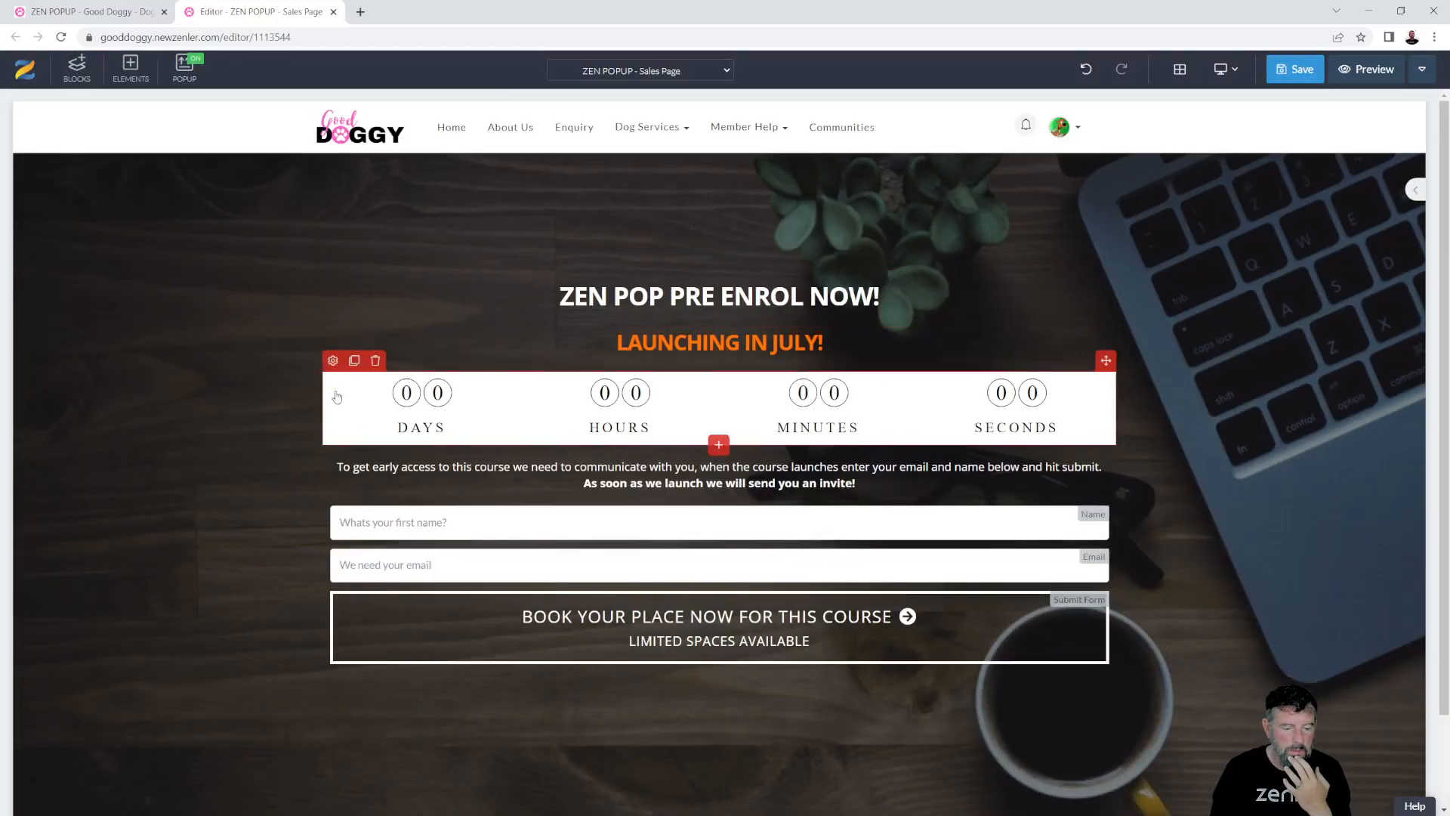
# - Change the countdown timer's type to Date Countdown
pyautogui.click(333, 361)
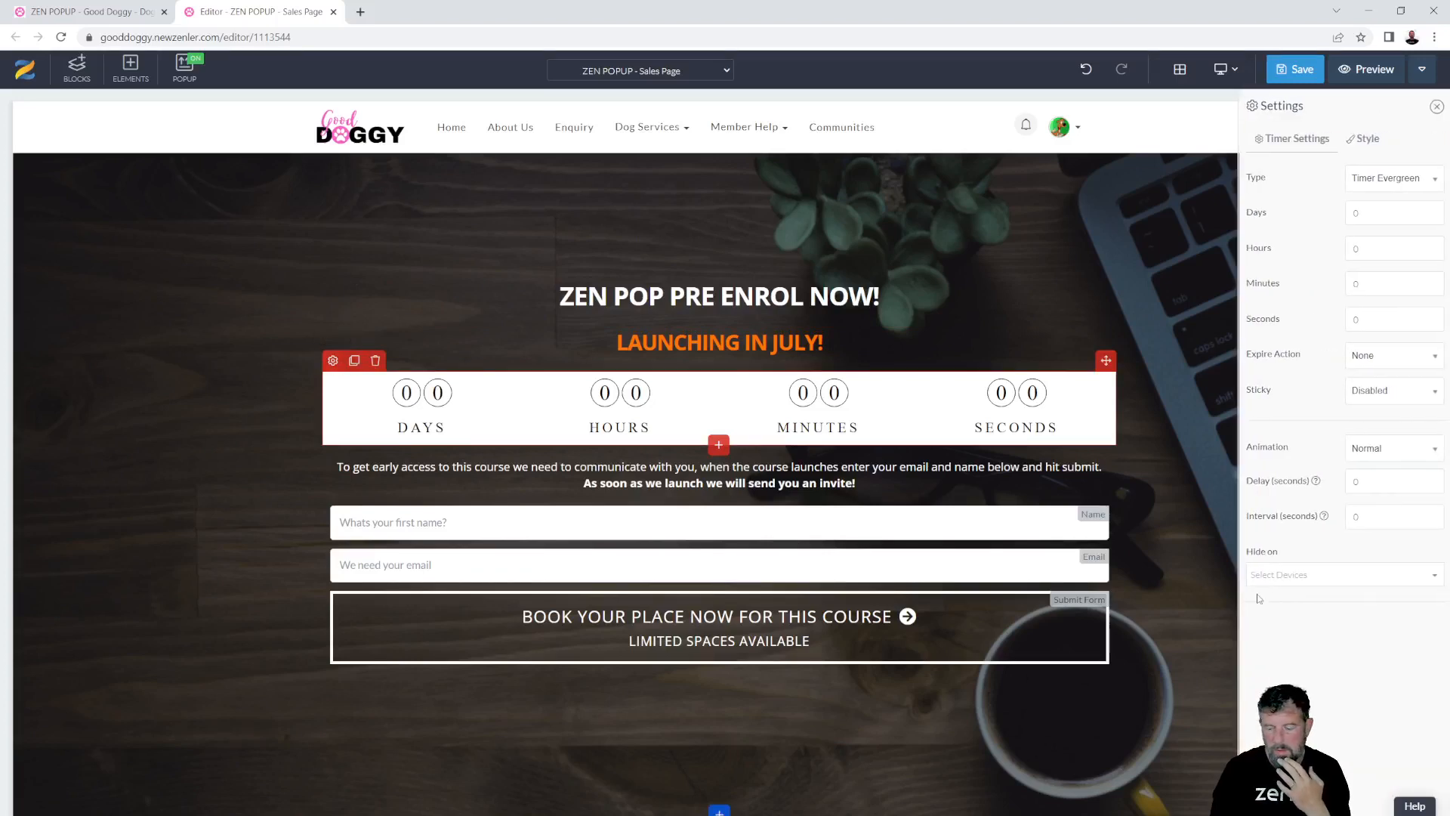
pyautogui.click(1366, 140)
pyautogui.click(1297, 139)
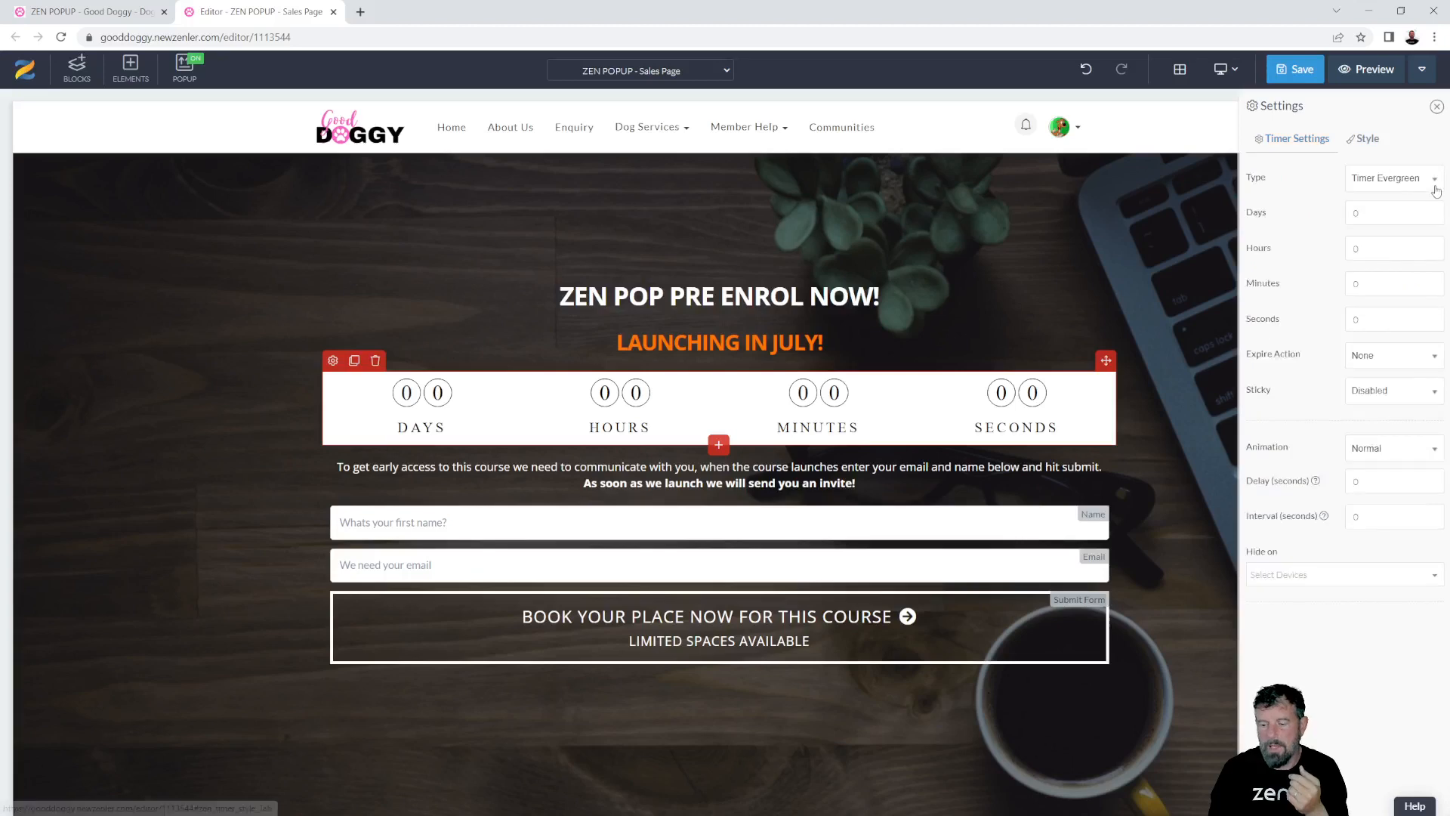
pyautogui.click(1435, 188)
pyautogui.click(1364, 232)
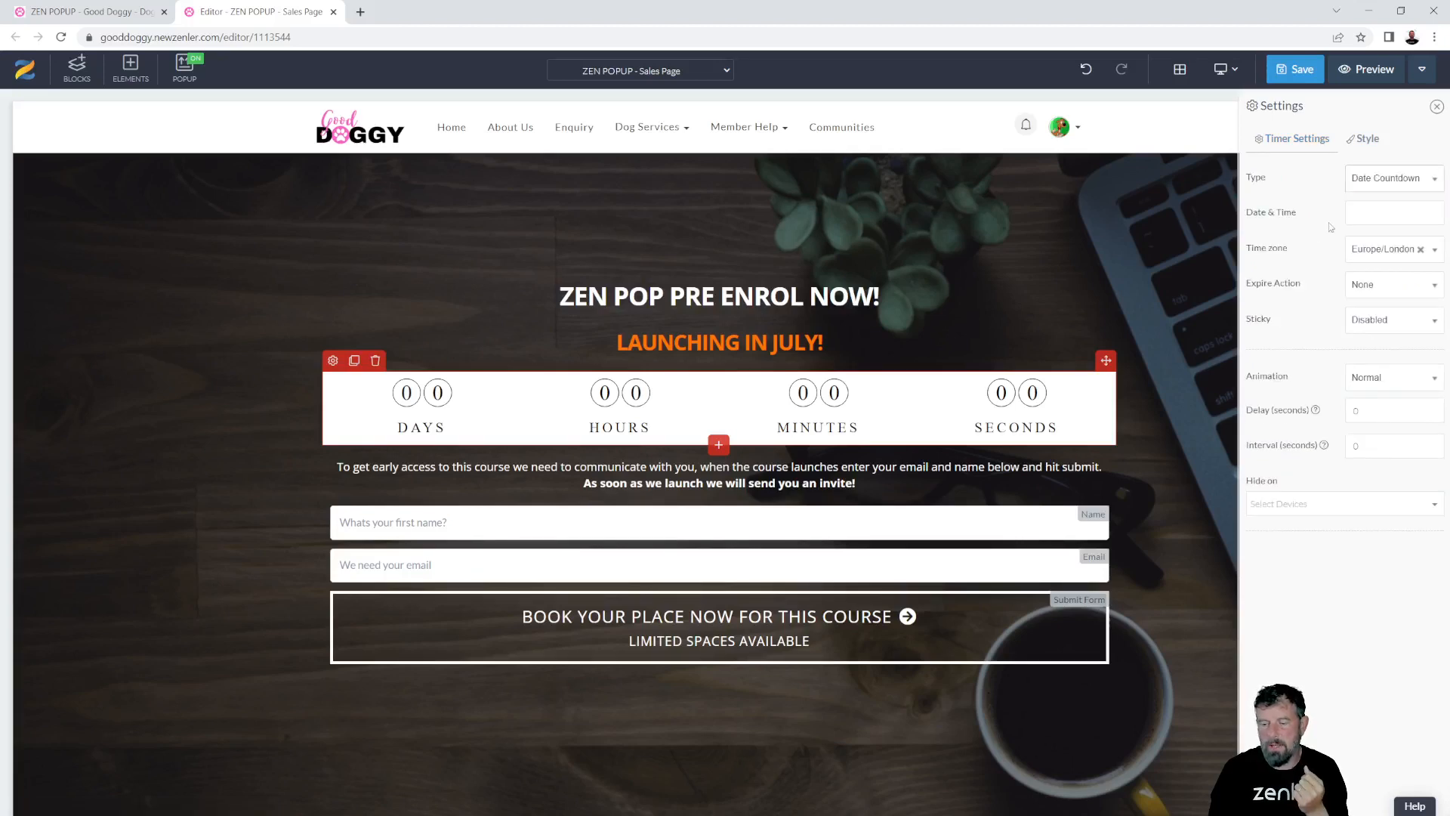
# - Set the countdown timer's target date and time to 12 July 2022 at 12:00
pyautogui.click(1362, 210)
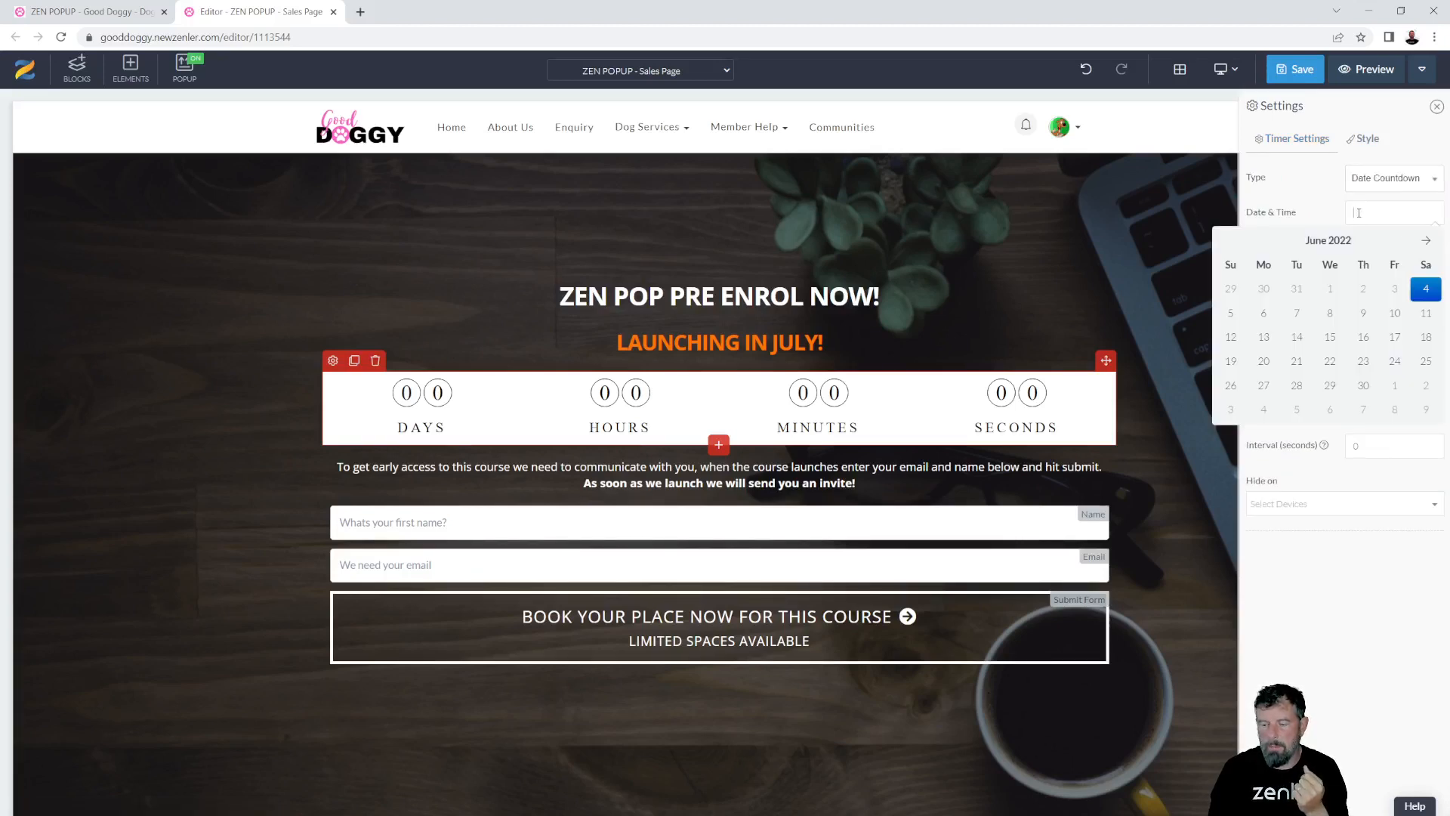
pyautogui.click(1427, 241)
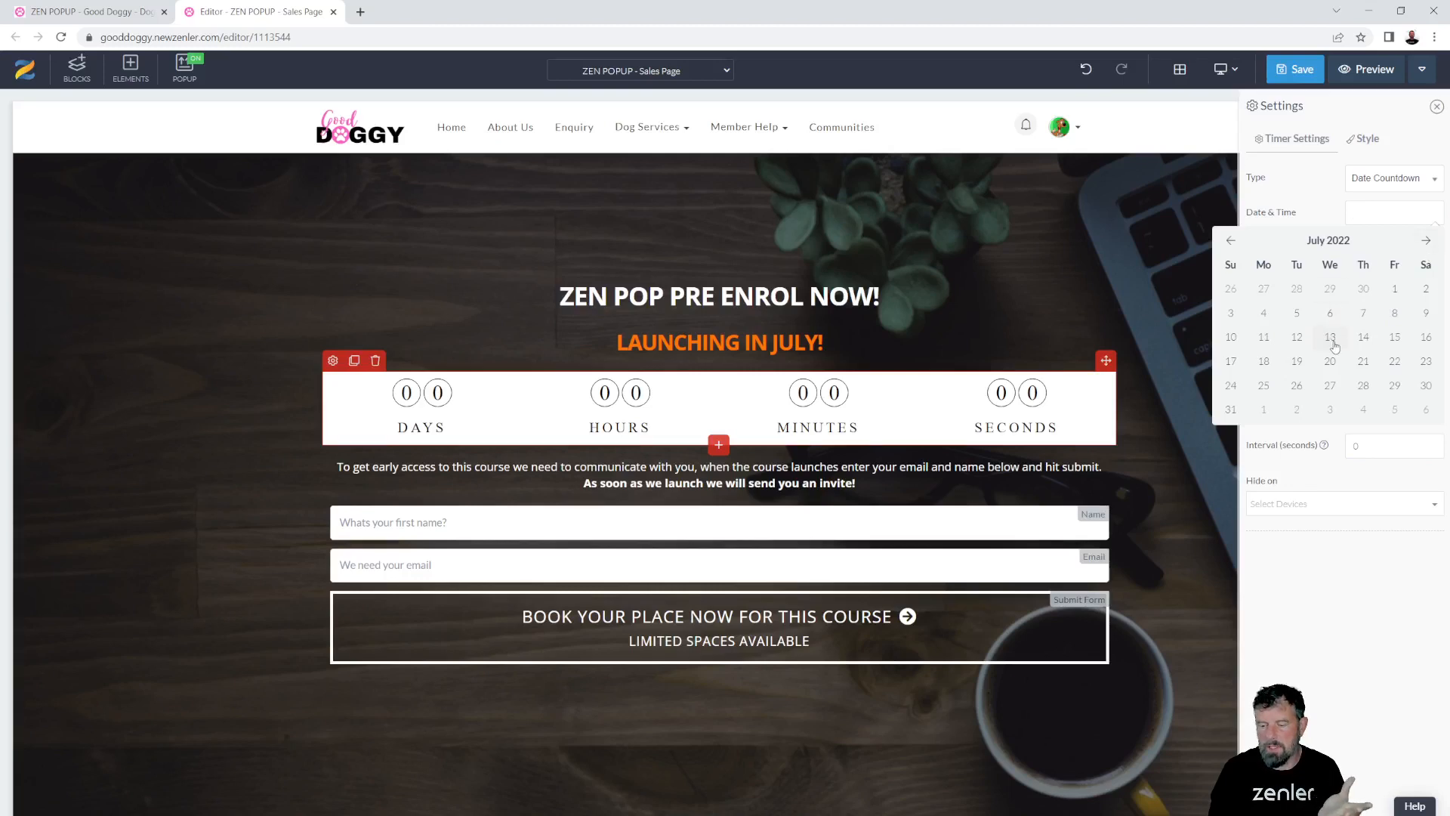
pyautogui.click(1293, 344)
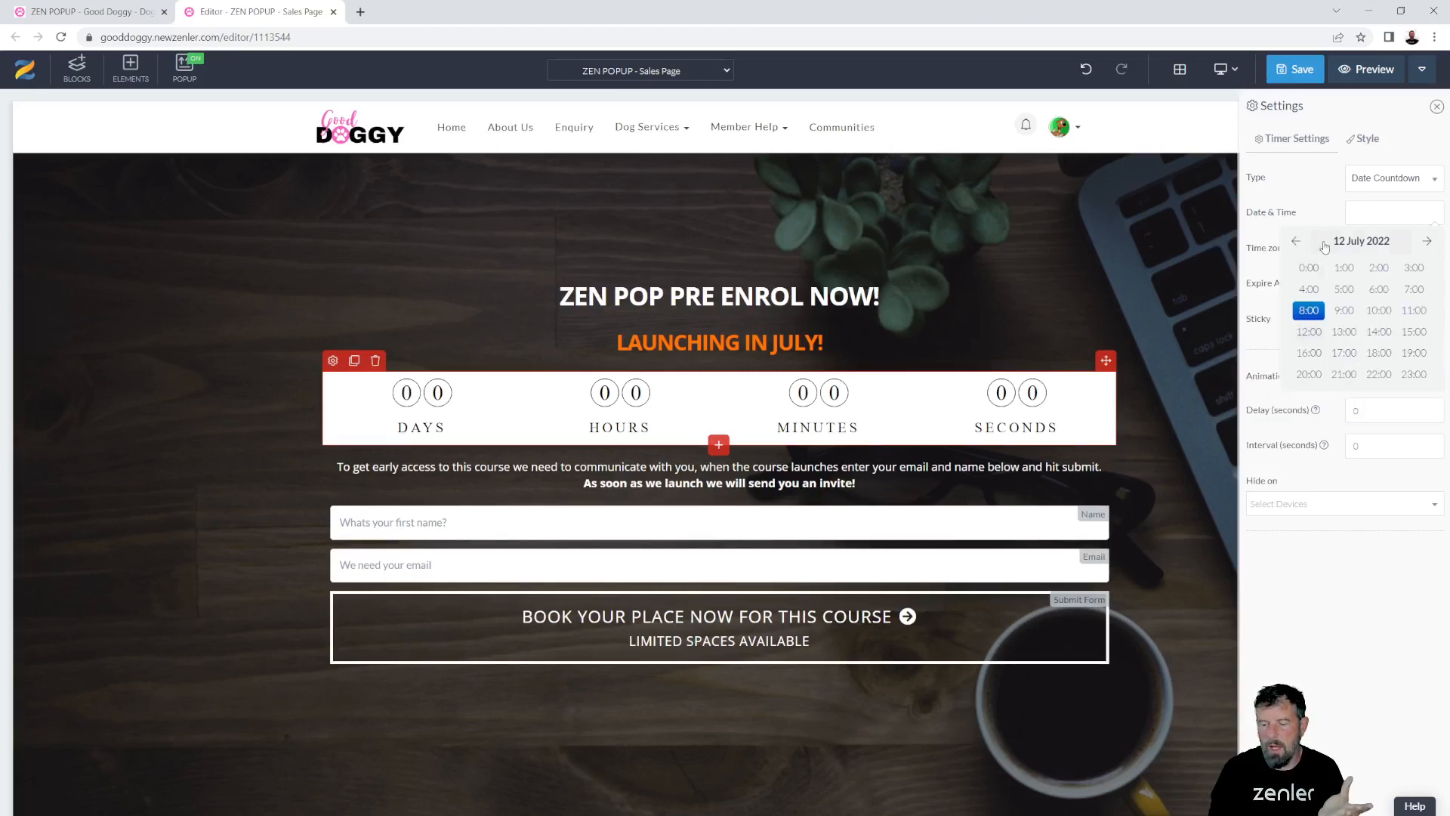
pyautogui.click(1306, 332)
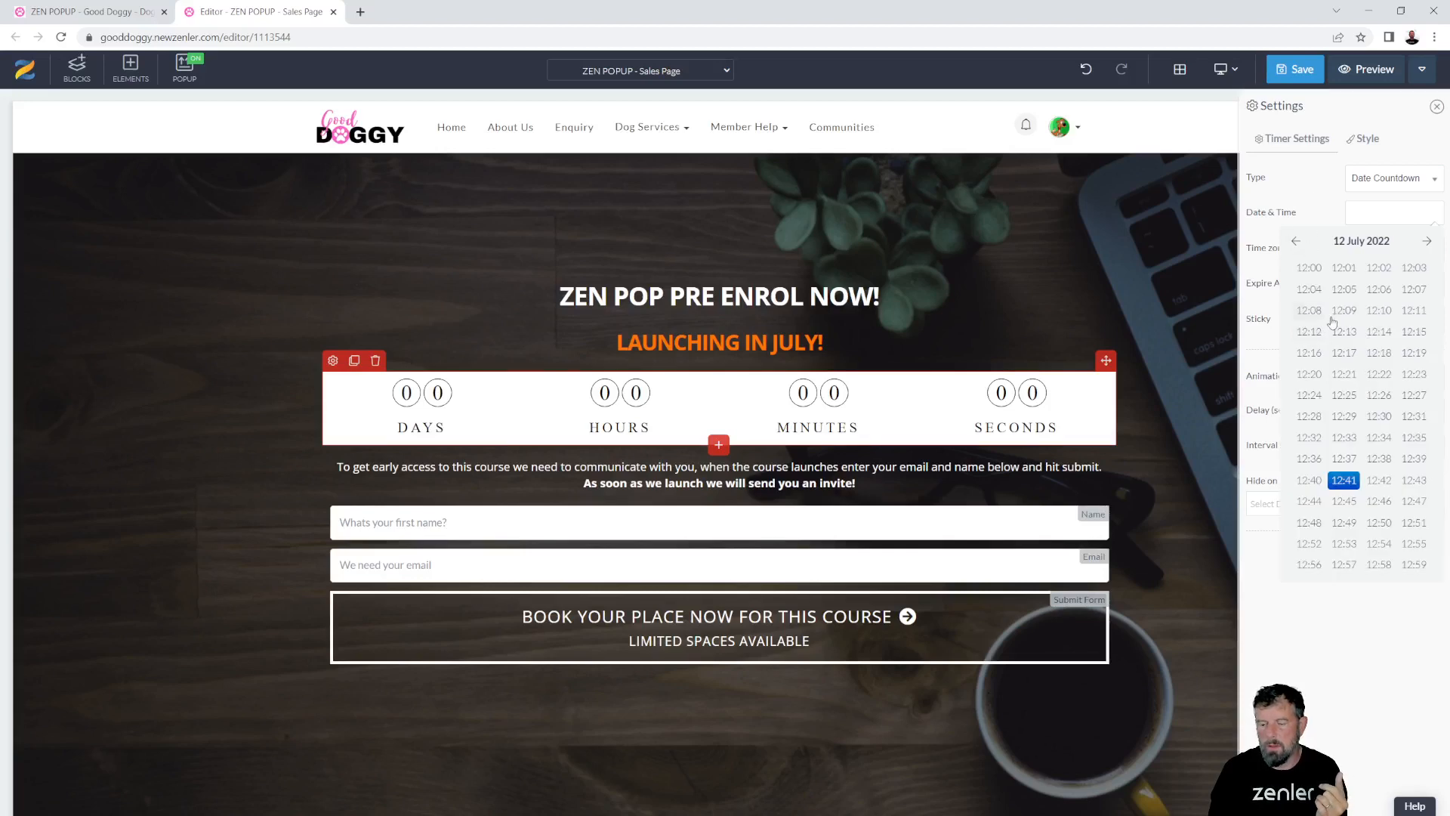
pyautogui.click(1310, 270)
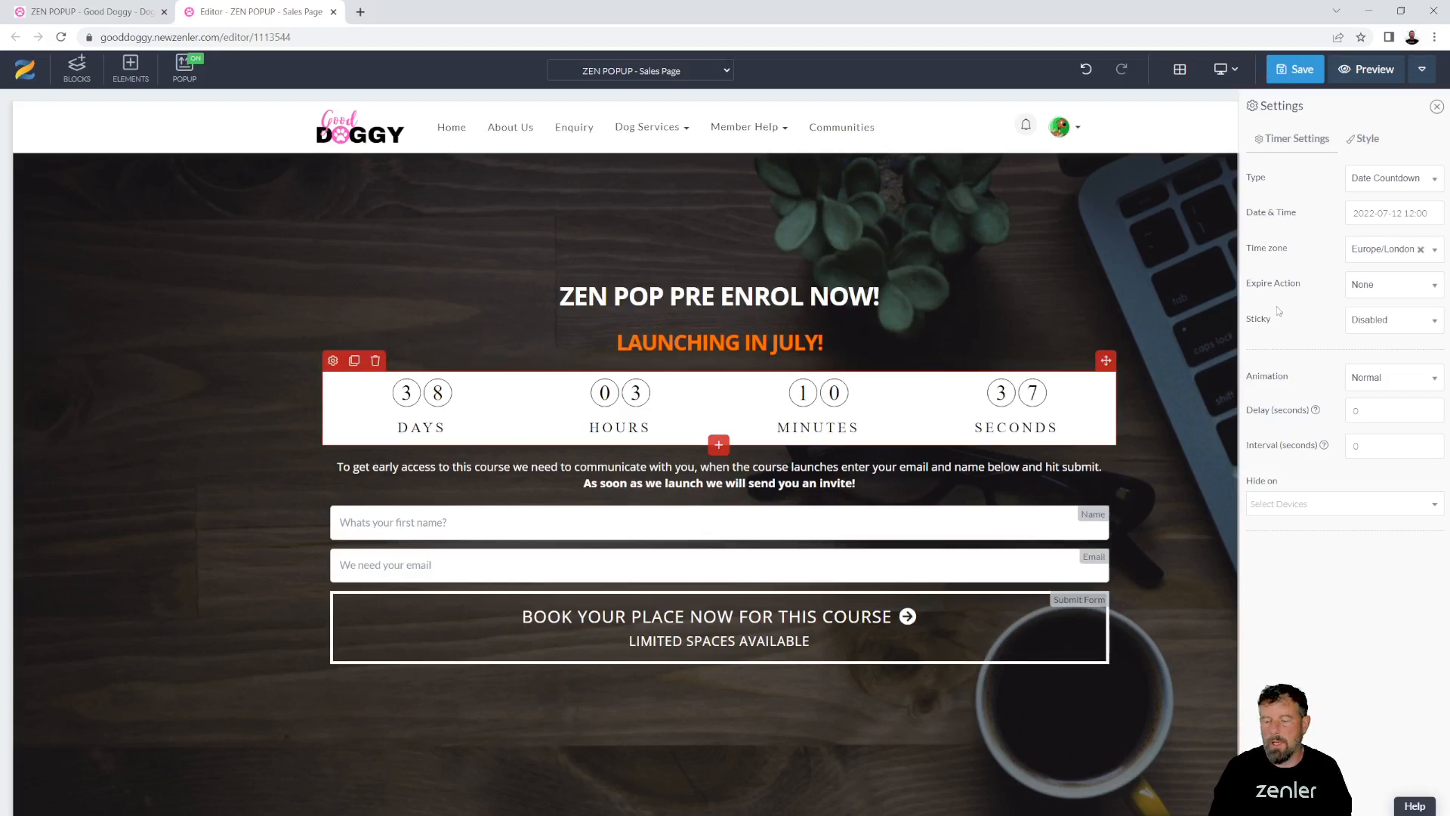
# - Set the timer's expire action to Redirect to URL, using the ZEN POPUP checkout page URL copied from the course's pages
pyautogui.click(1374, 292)
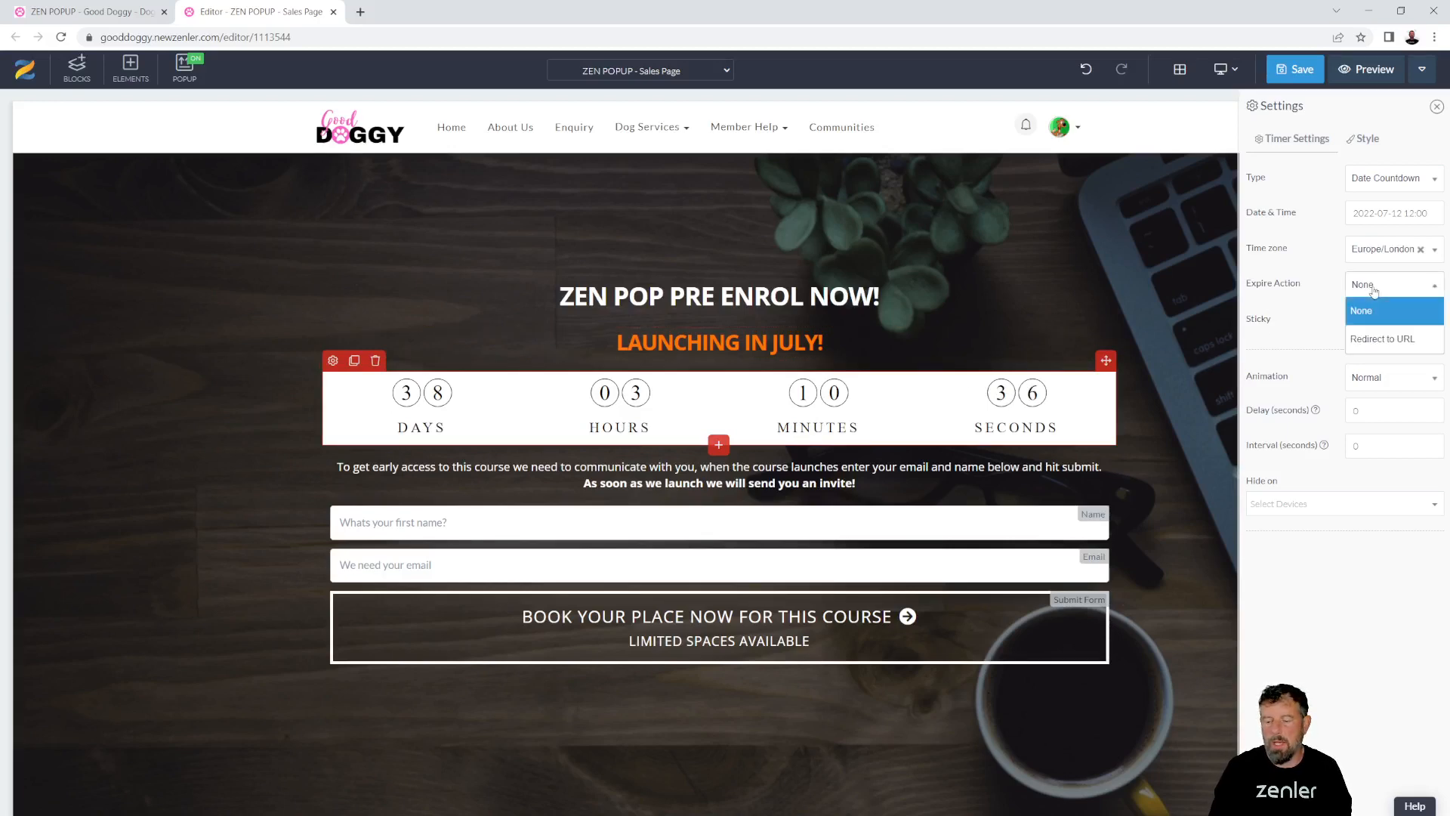
pyautogui.click(1363, 340)
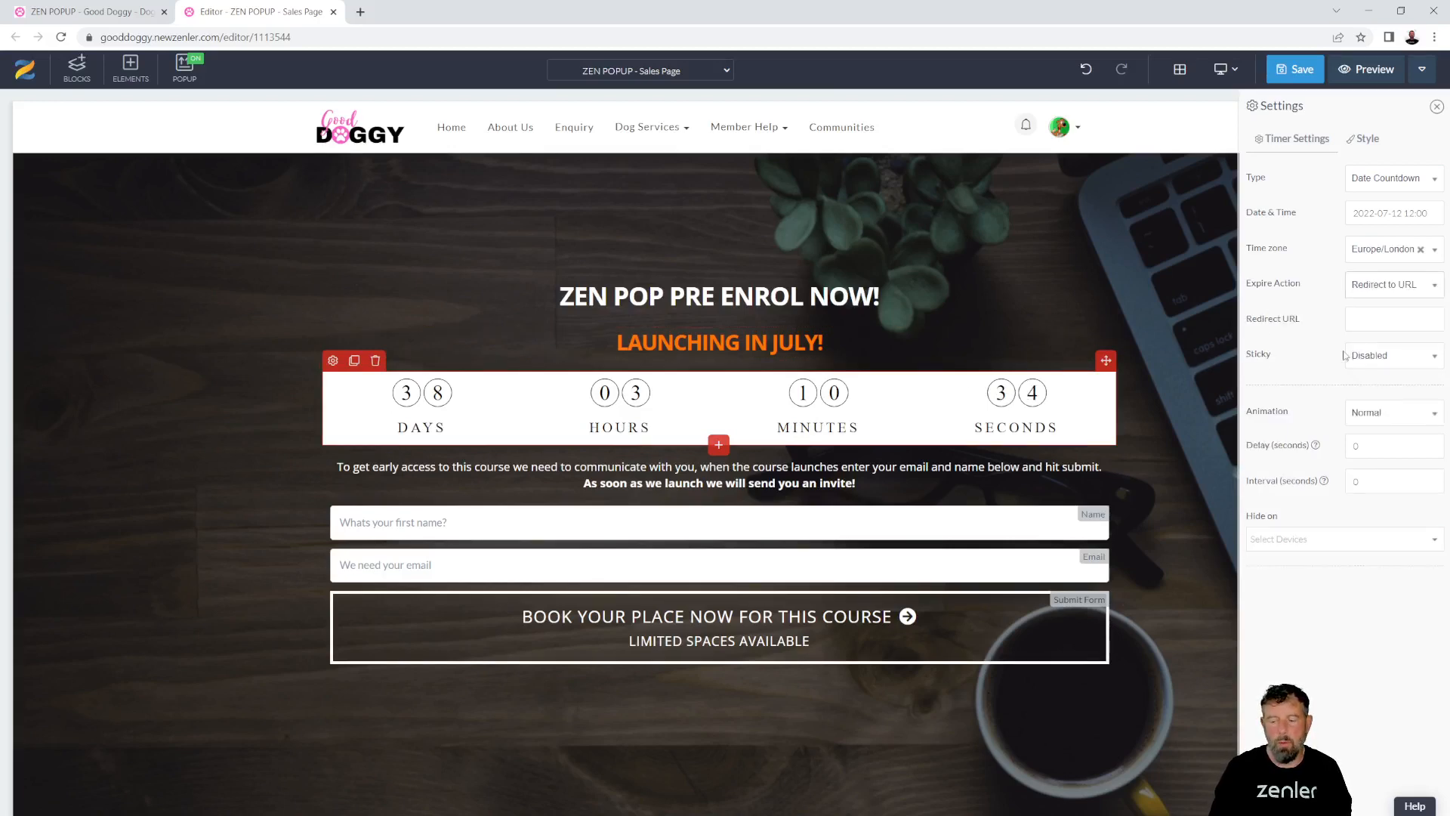
pyautogui.click(106, 12)
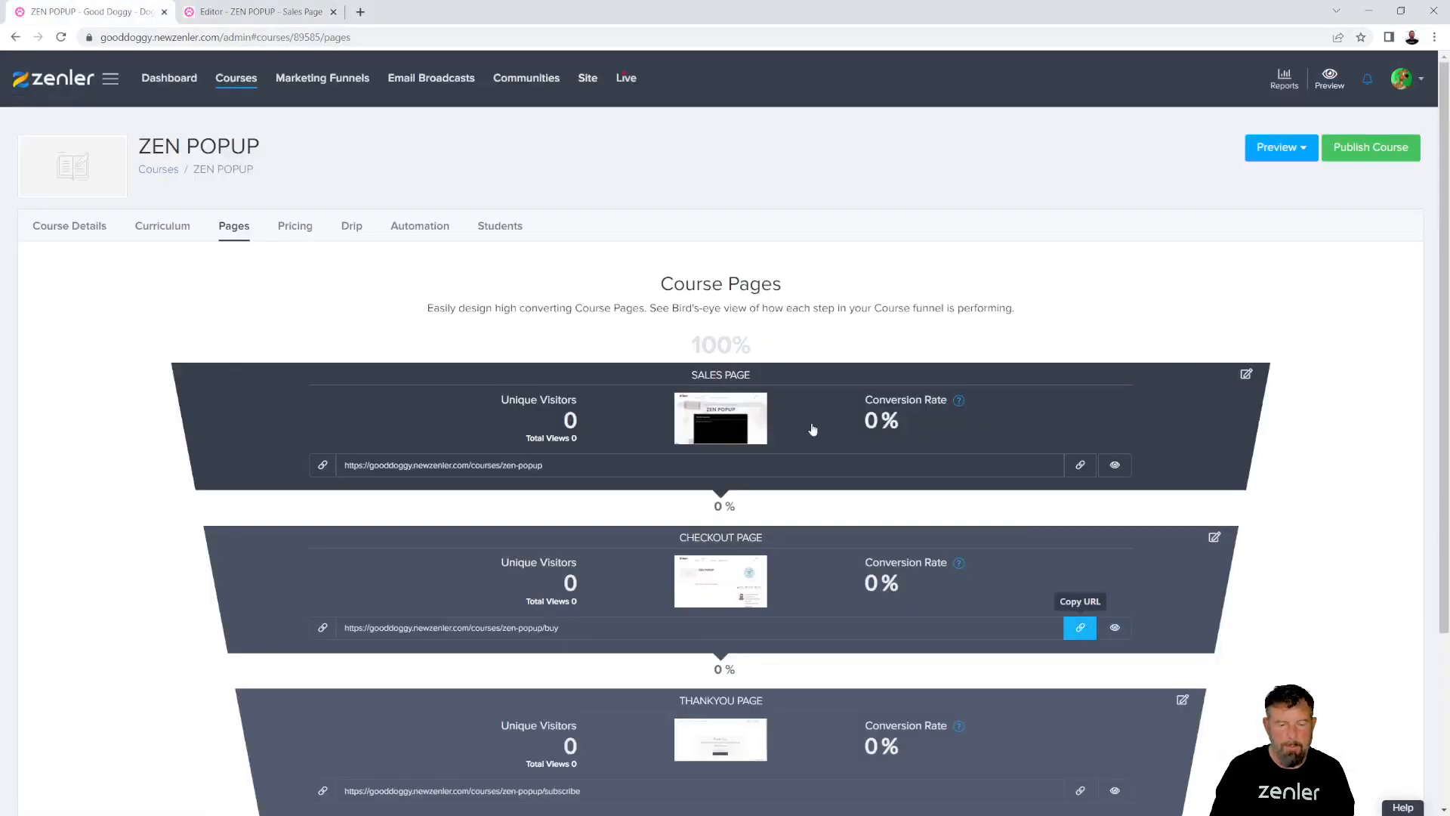
pyautogui.click(1080, 627)
pyautogui.click(288, 11)
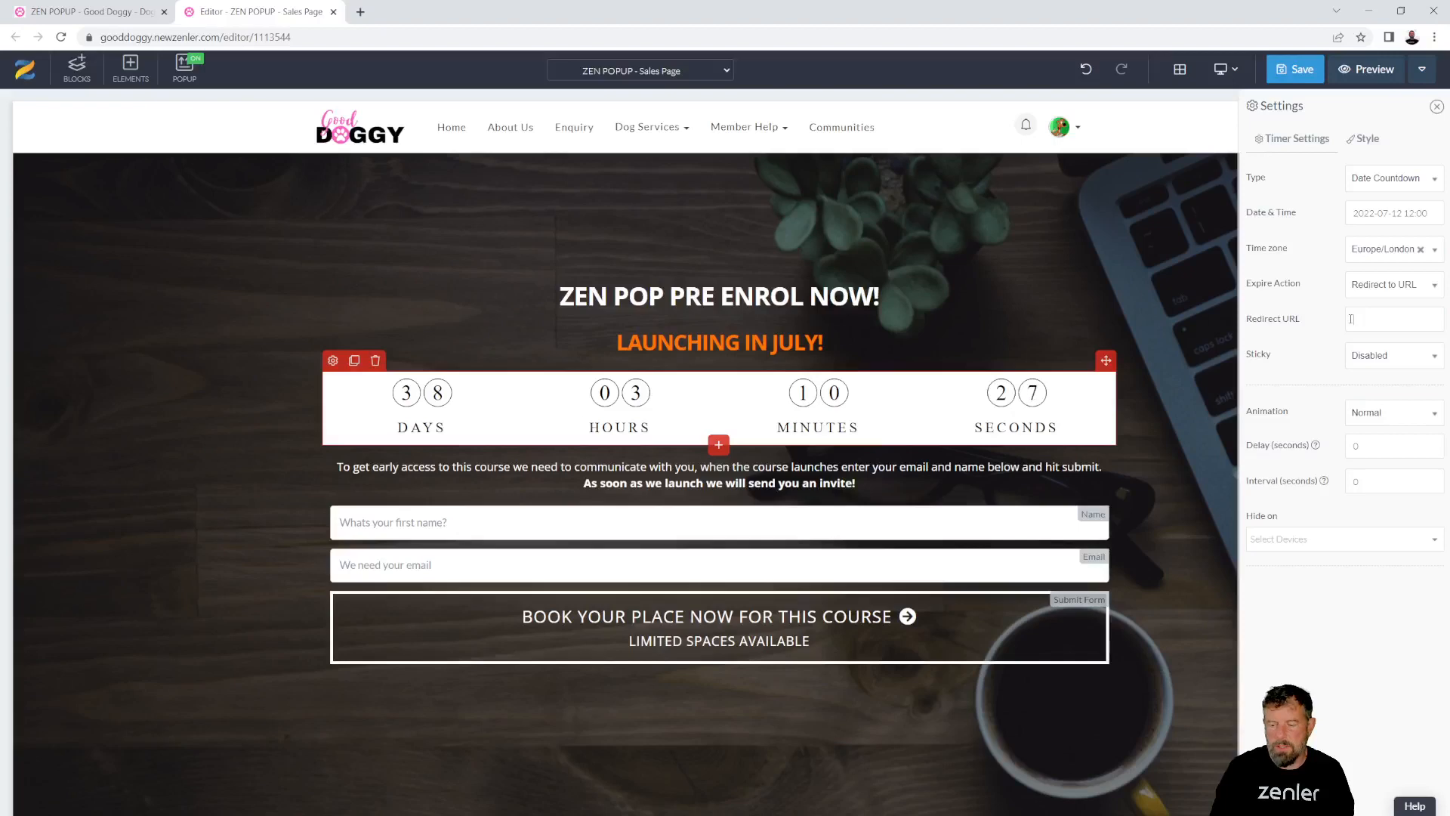
pyautogui.hotkey('ctrl', 'v')
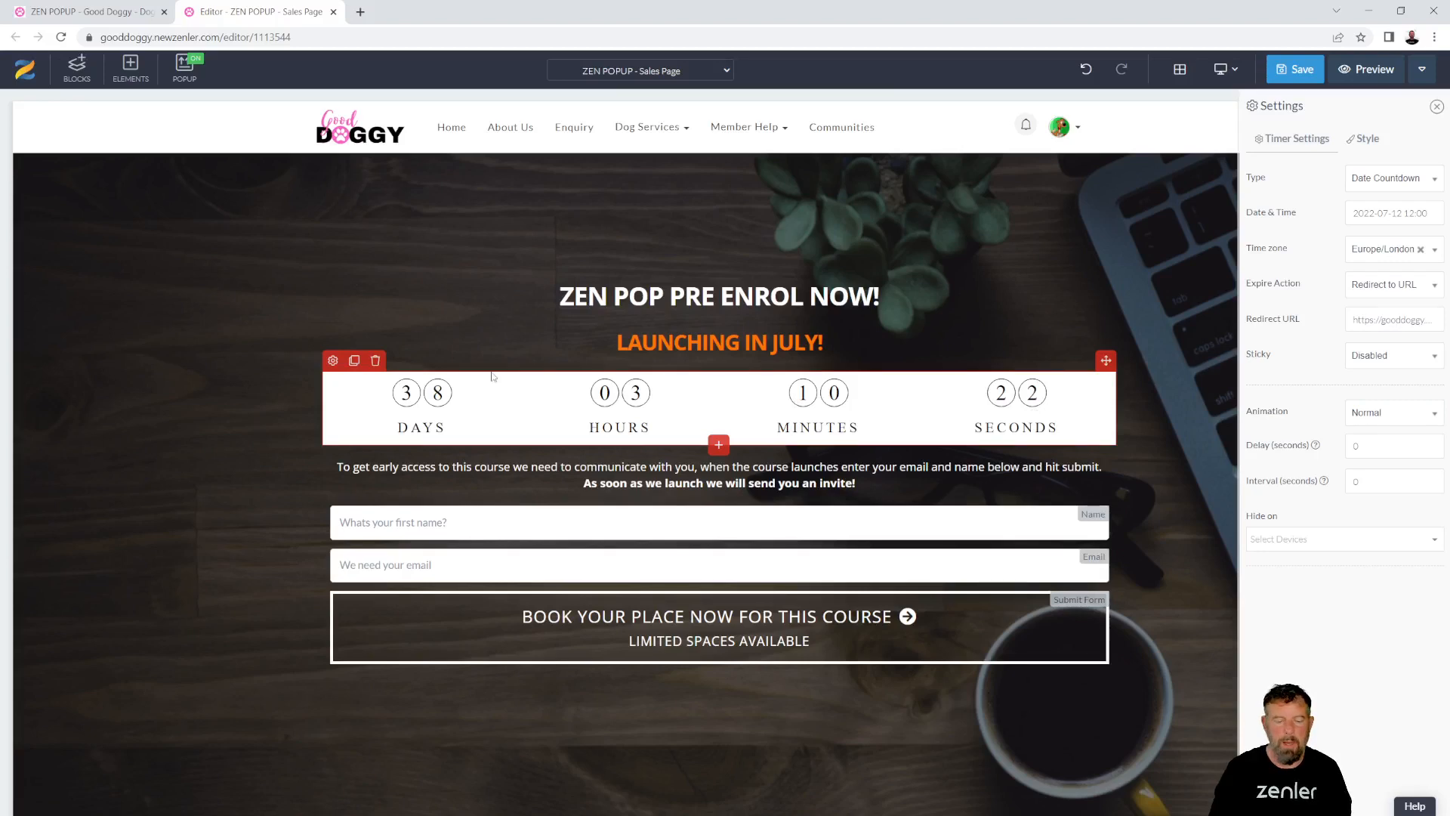
# - Delete the countdown timer element from the sales page
pyautogui.click(375, 361)
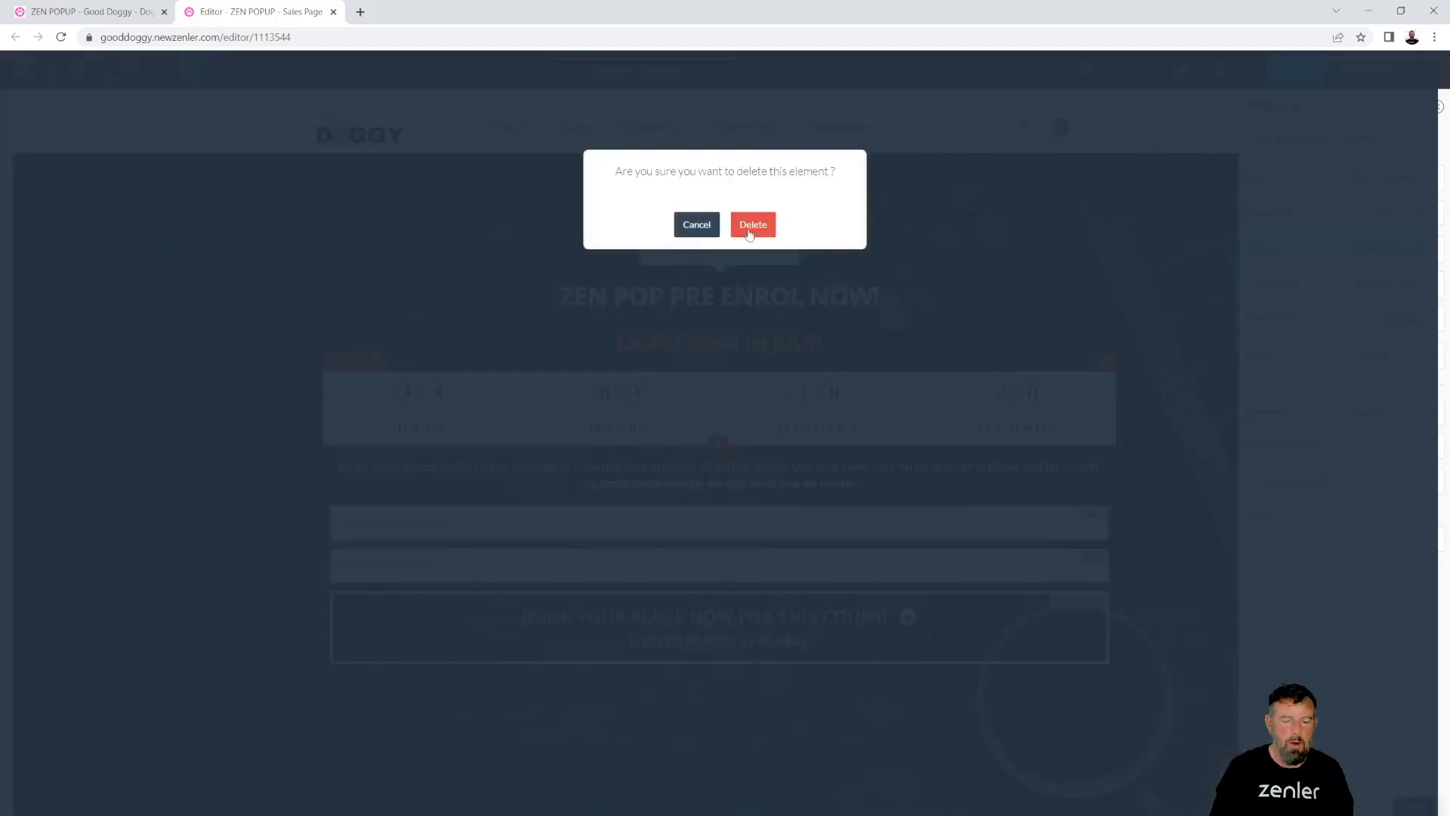
pyautogui.click(751, 233)
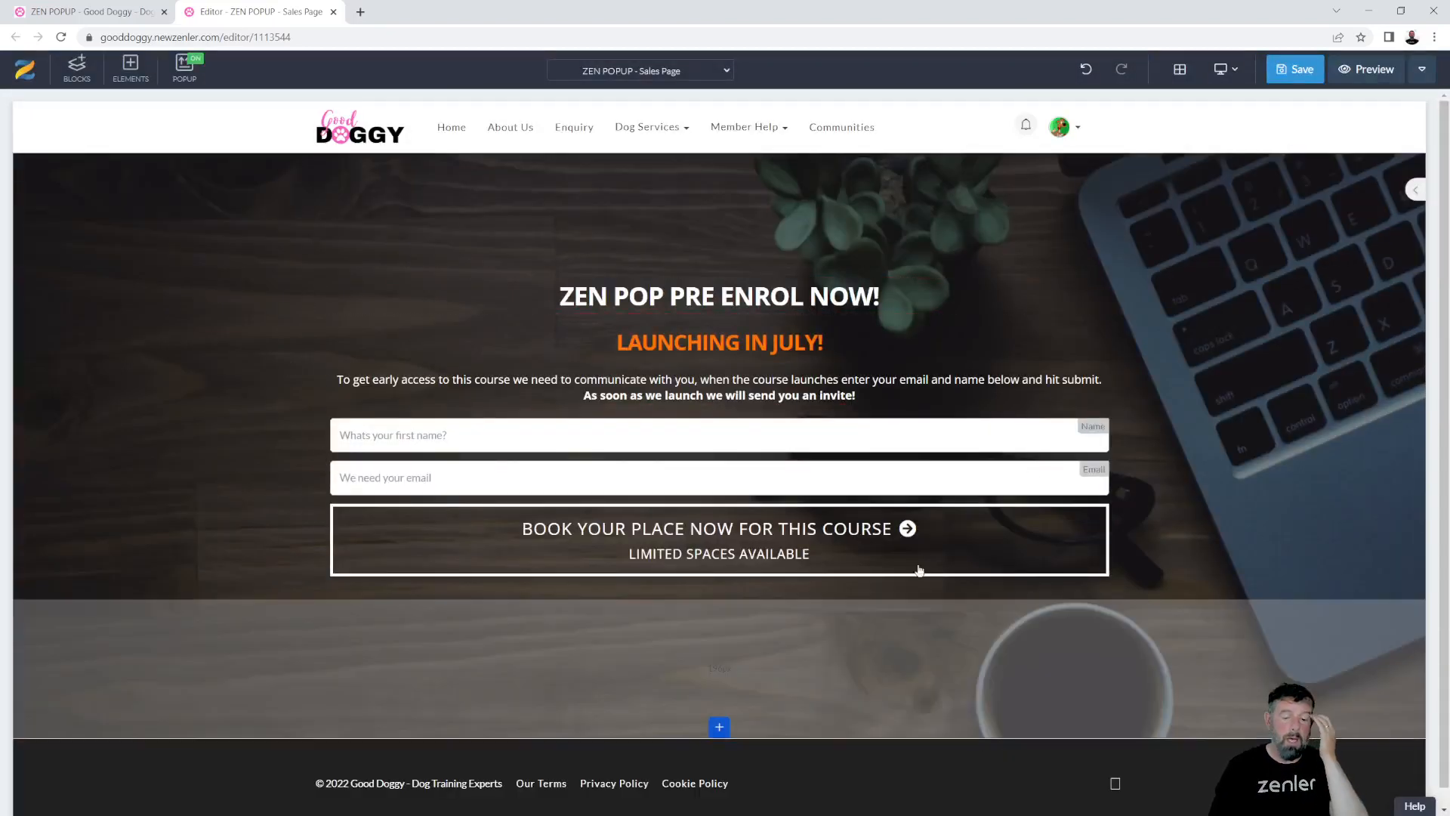
# - Open the booking button's form submission settings and check the available email lists and funnels
pyautogui.click(437, 557)
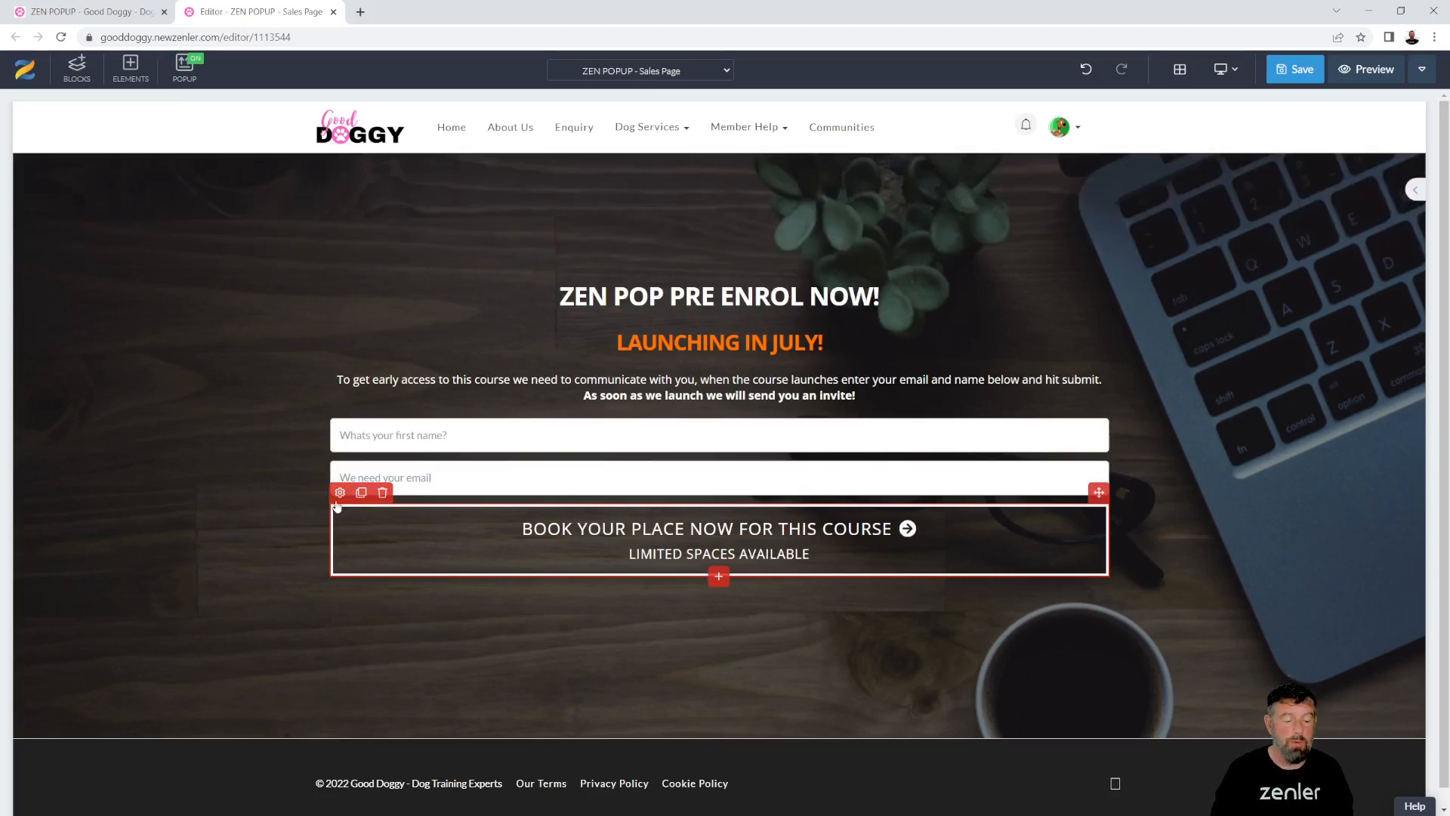
pyautogui.click(340, 491)
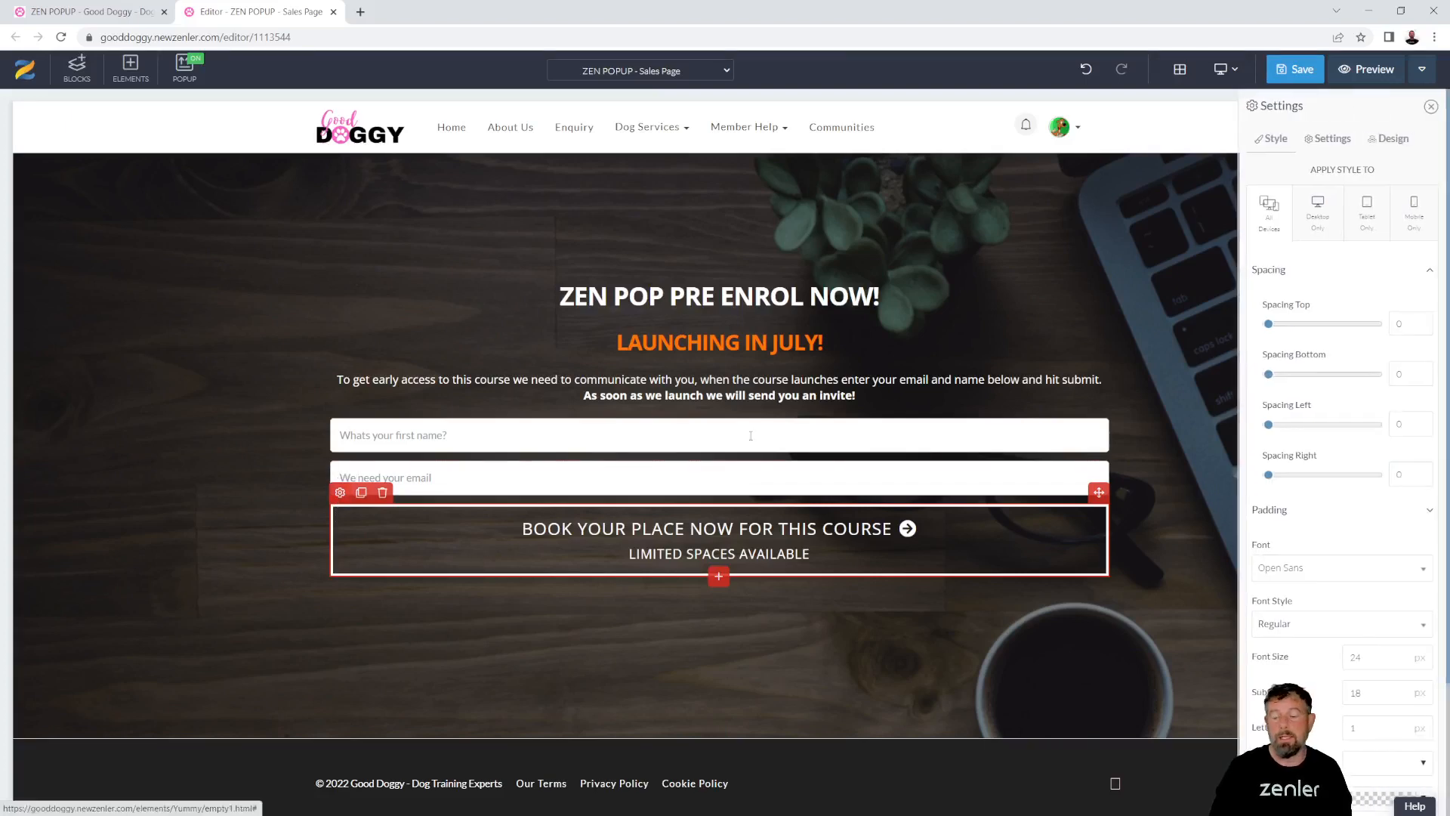
pyautogui.click(1327, 138)
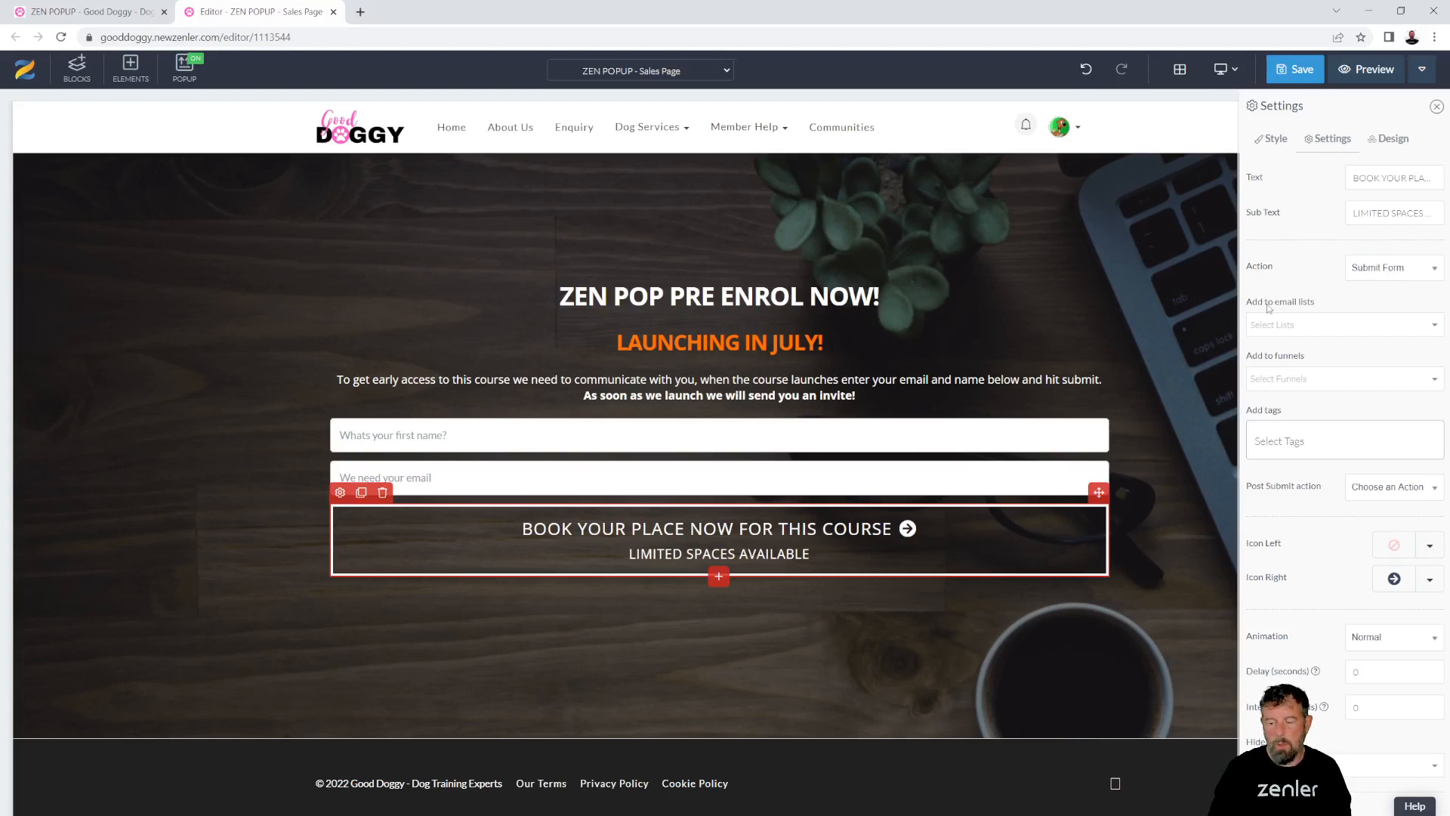
pyautogui.click(1308, 331)
pyautogui.click(1315, 352)
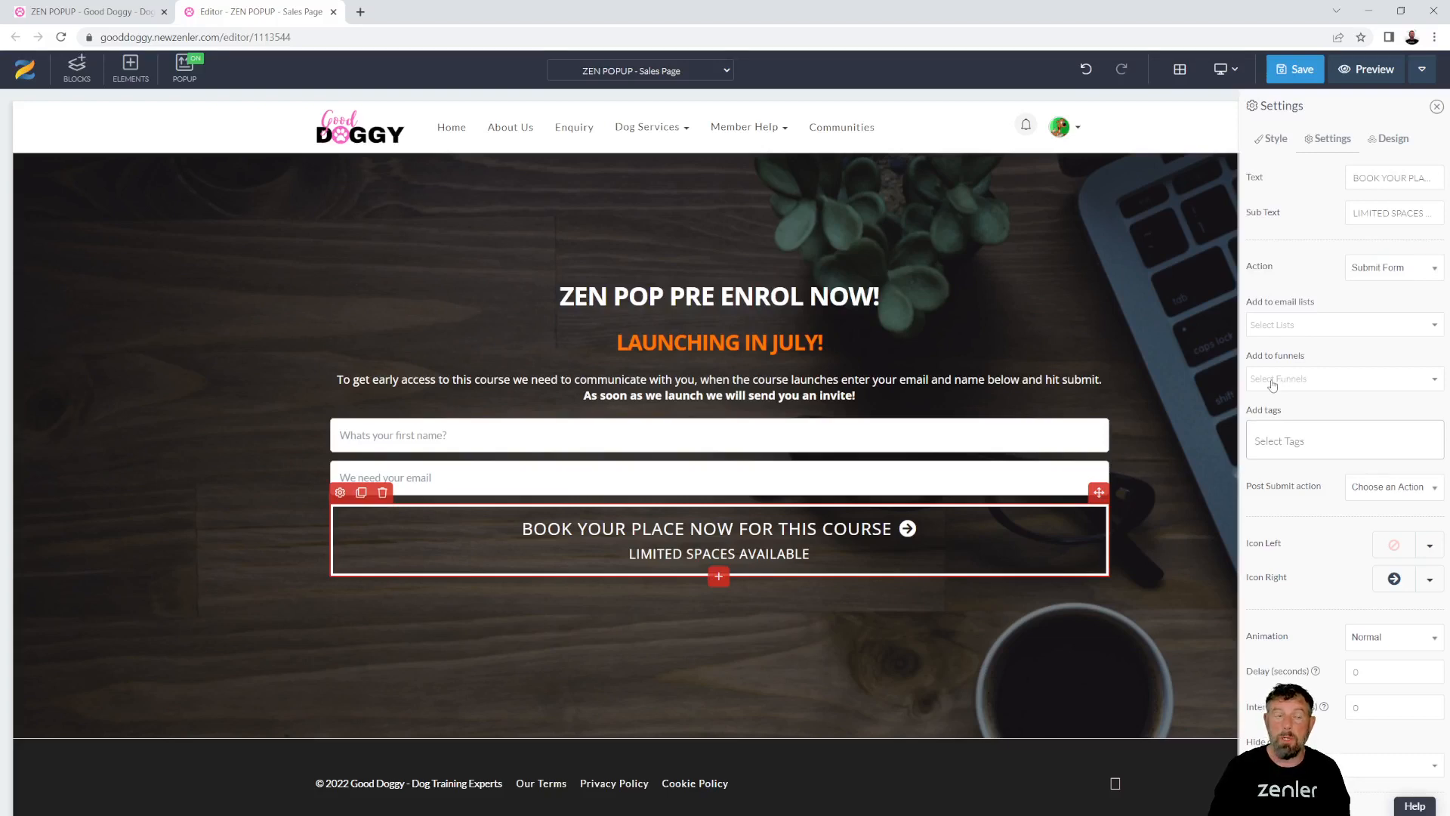
# - Add the tag ZENCOURSEL to the booking button's form submission, remove the blank tag, and accept the page's SEO settings titled ZEN POPUP
pyautogui.click(1263, 440)
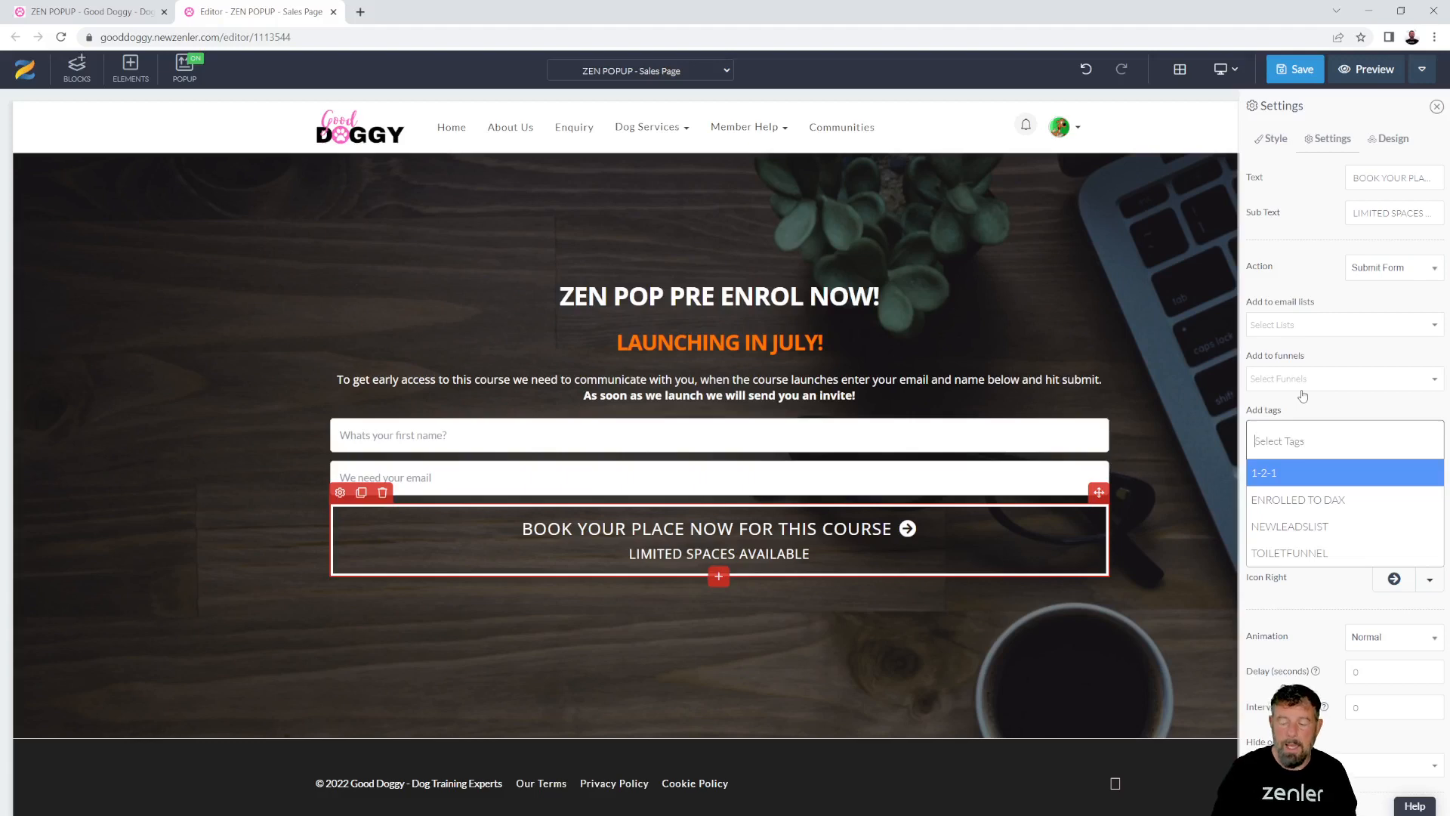
pyautogui.write('NEWCOUR')
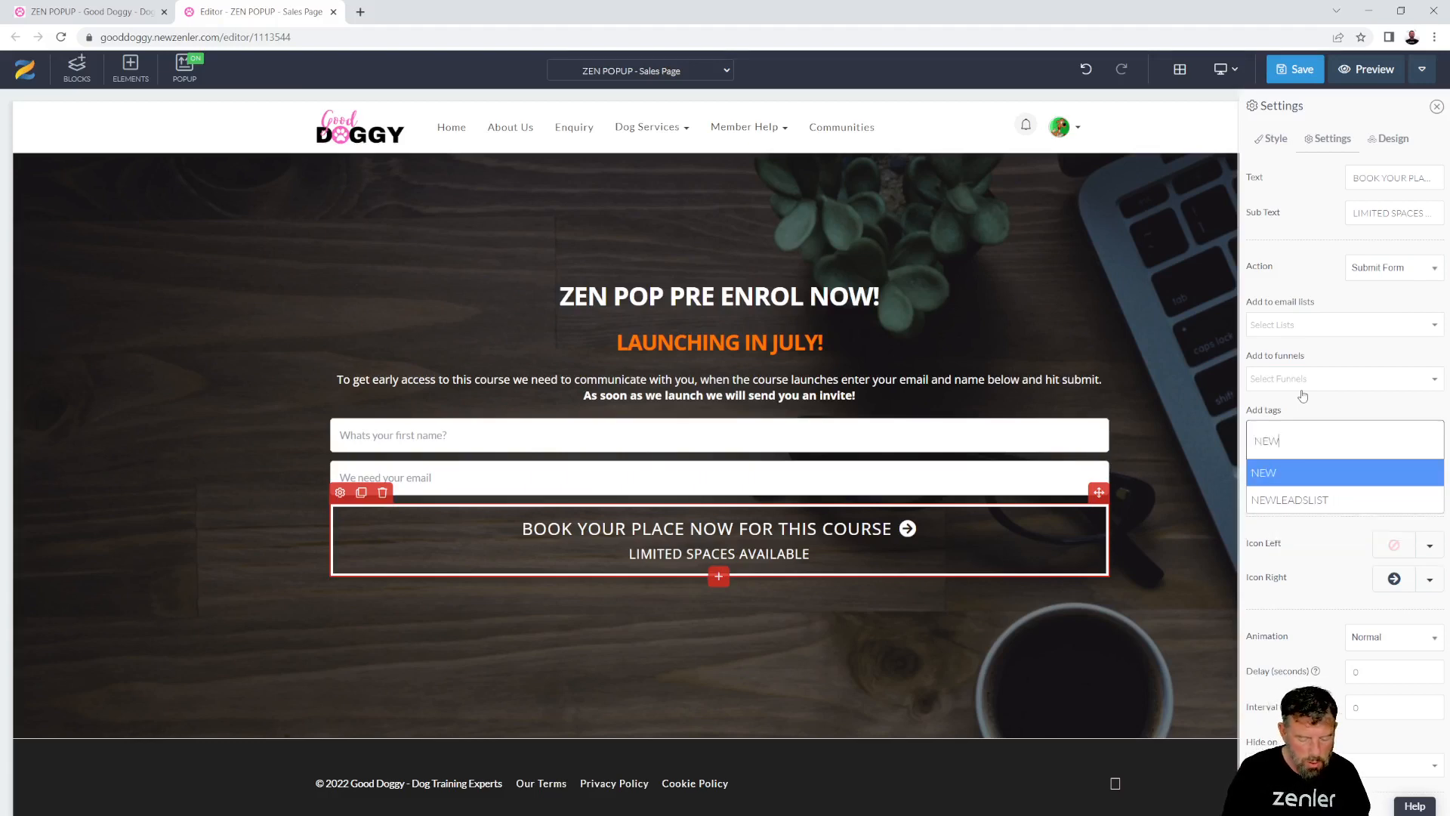
pyautogui.press('BackSpace')
pyautogui.press('BackSpace')
pyautogui.press('BackSpace')
pyautogui.press('BackSpace')
pyautogui.press('BackSpace')
pyautogui.press('BackSpace')
pyautogui.press('BackSpace')
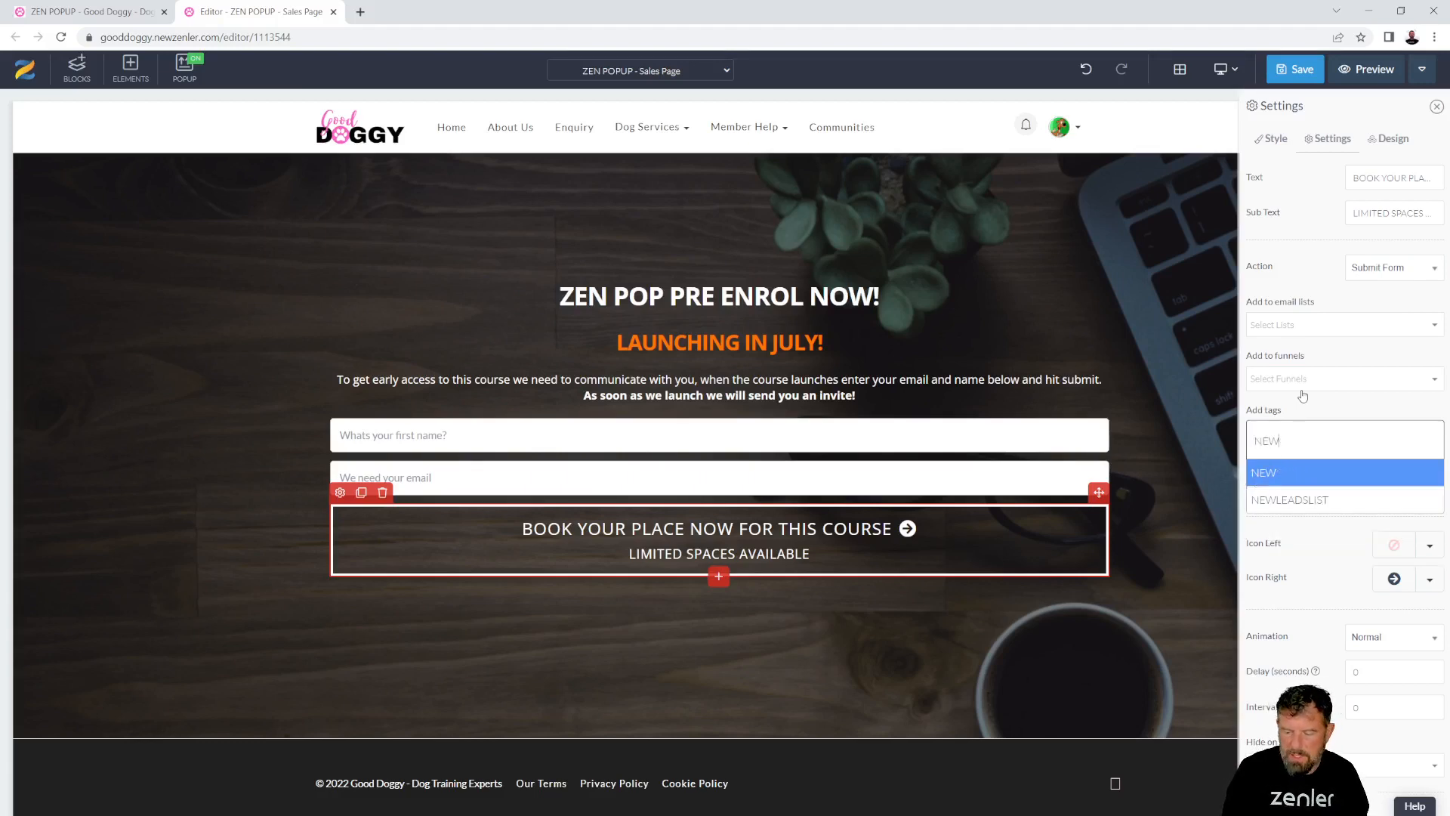
pyautogui.write('ZENCOURSEL')
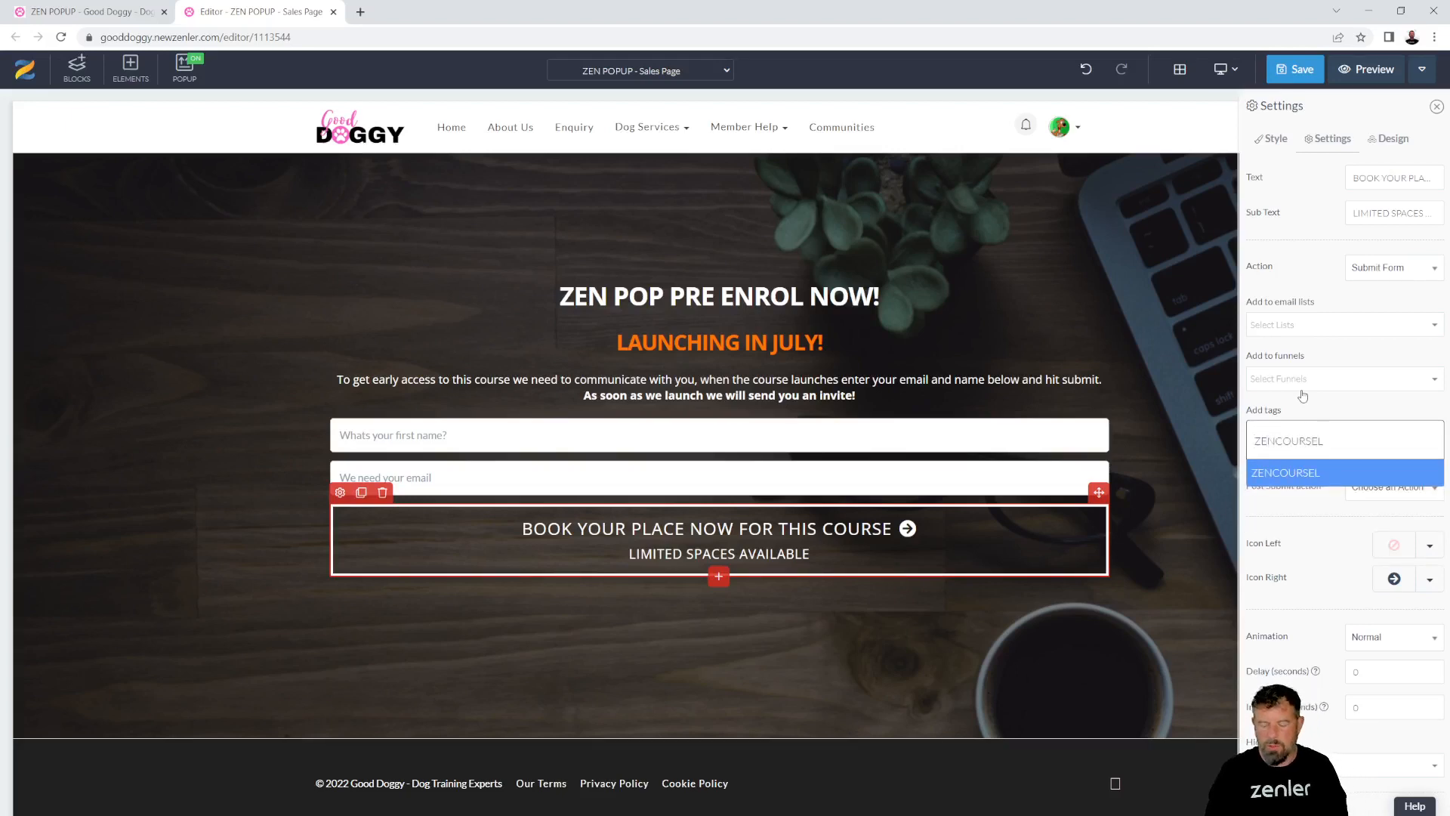
pyautogui.press('Return')
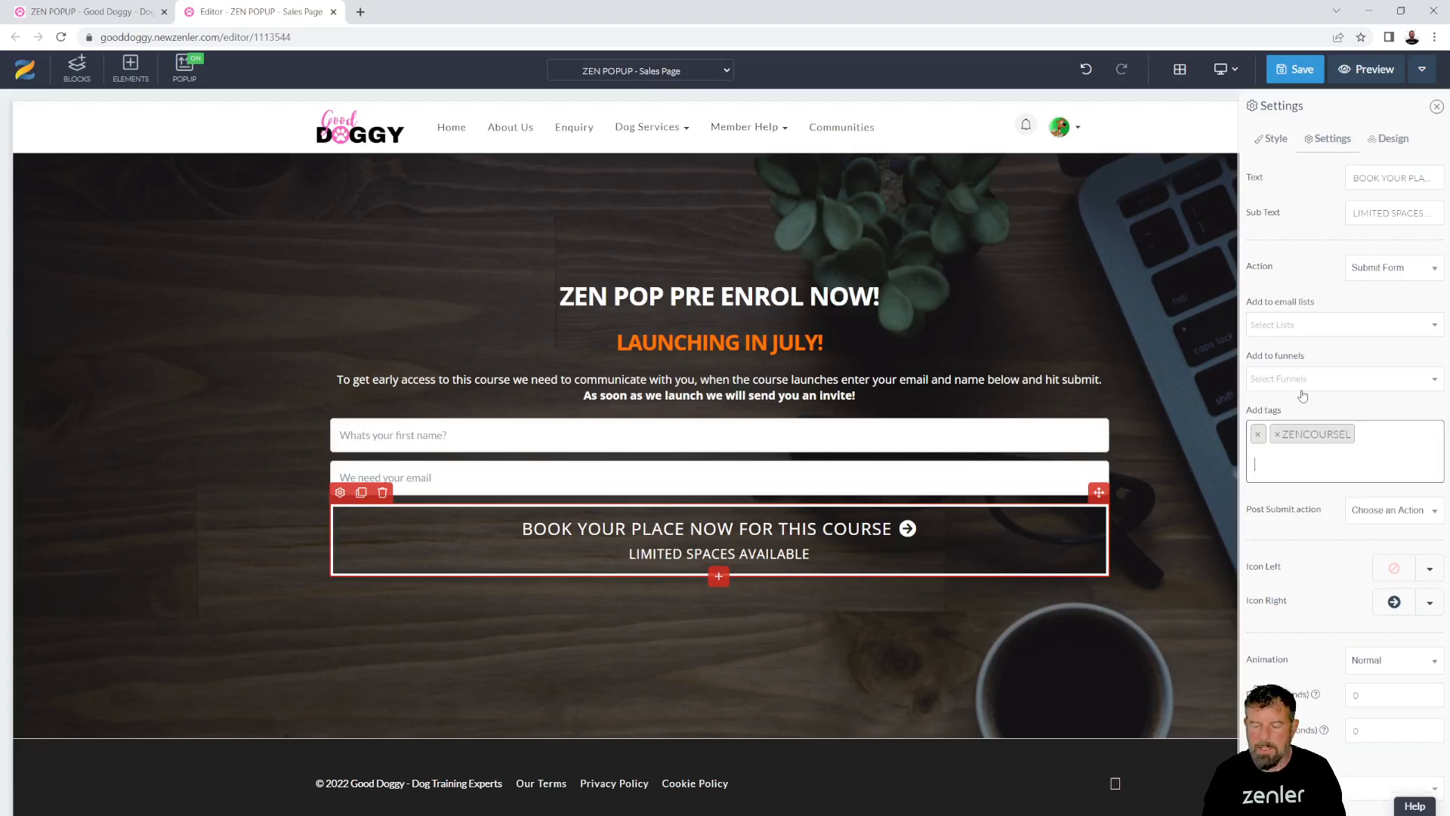
pyautogui.click(1258, 436)
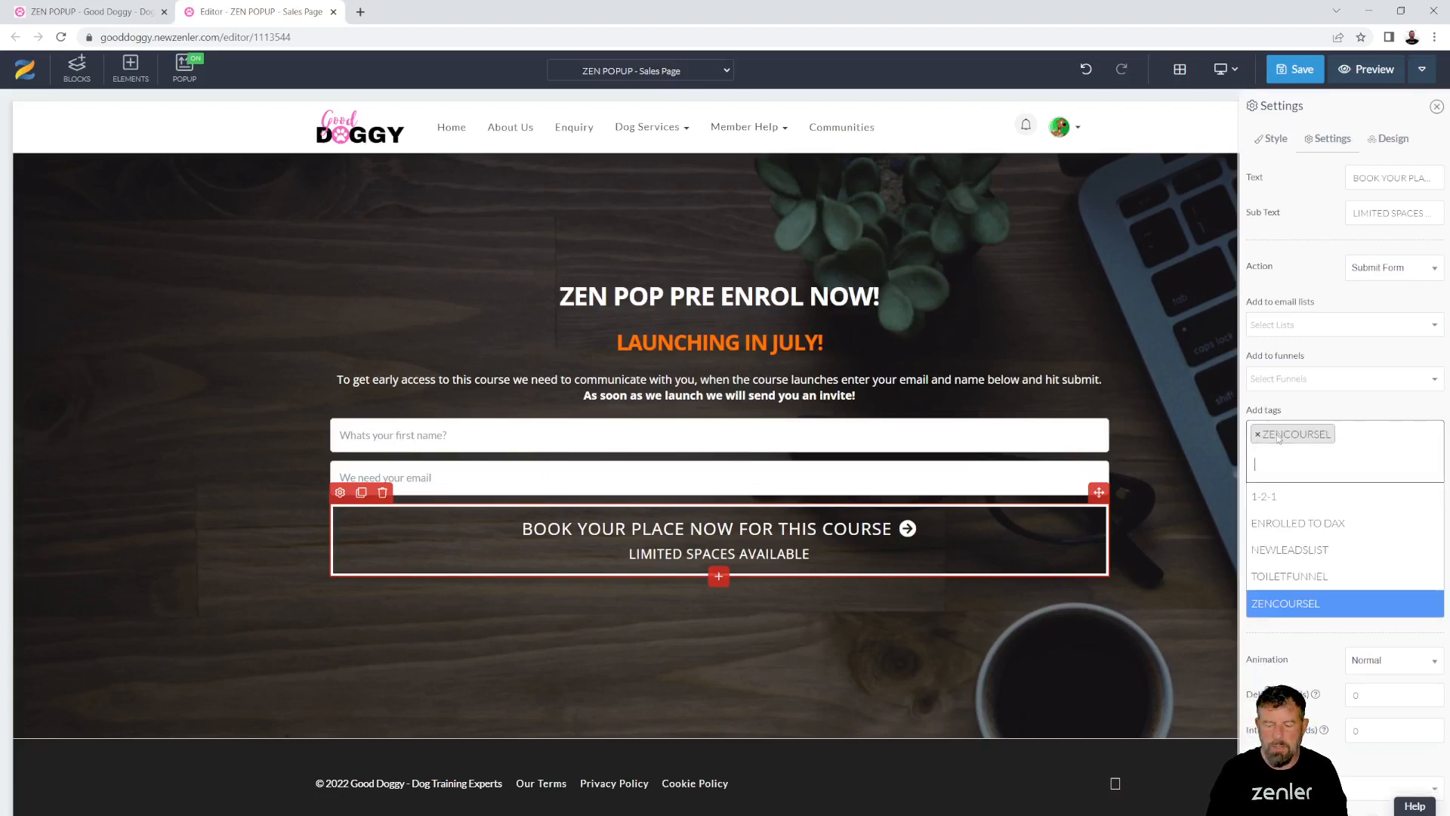
pyautogui.click(1349, 408)
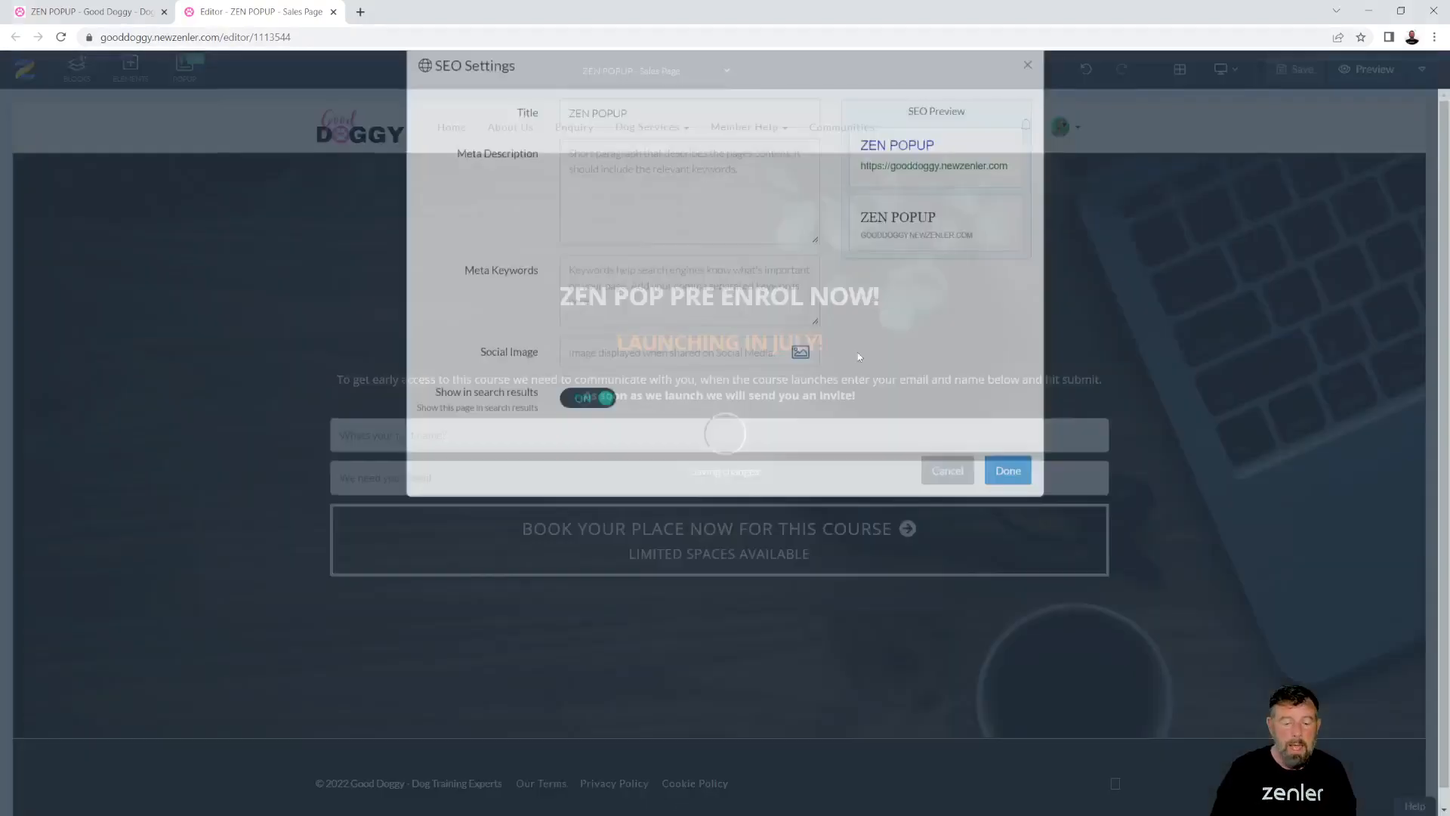
pyautogui.click(996, 521)
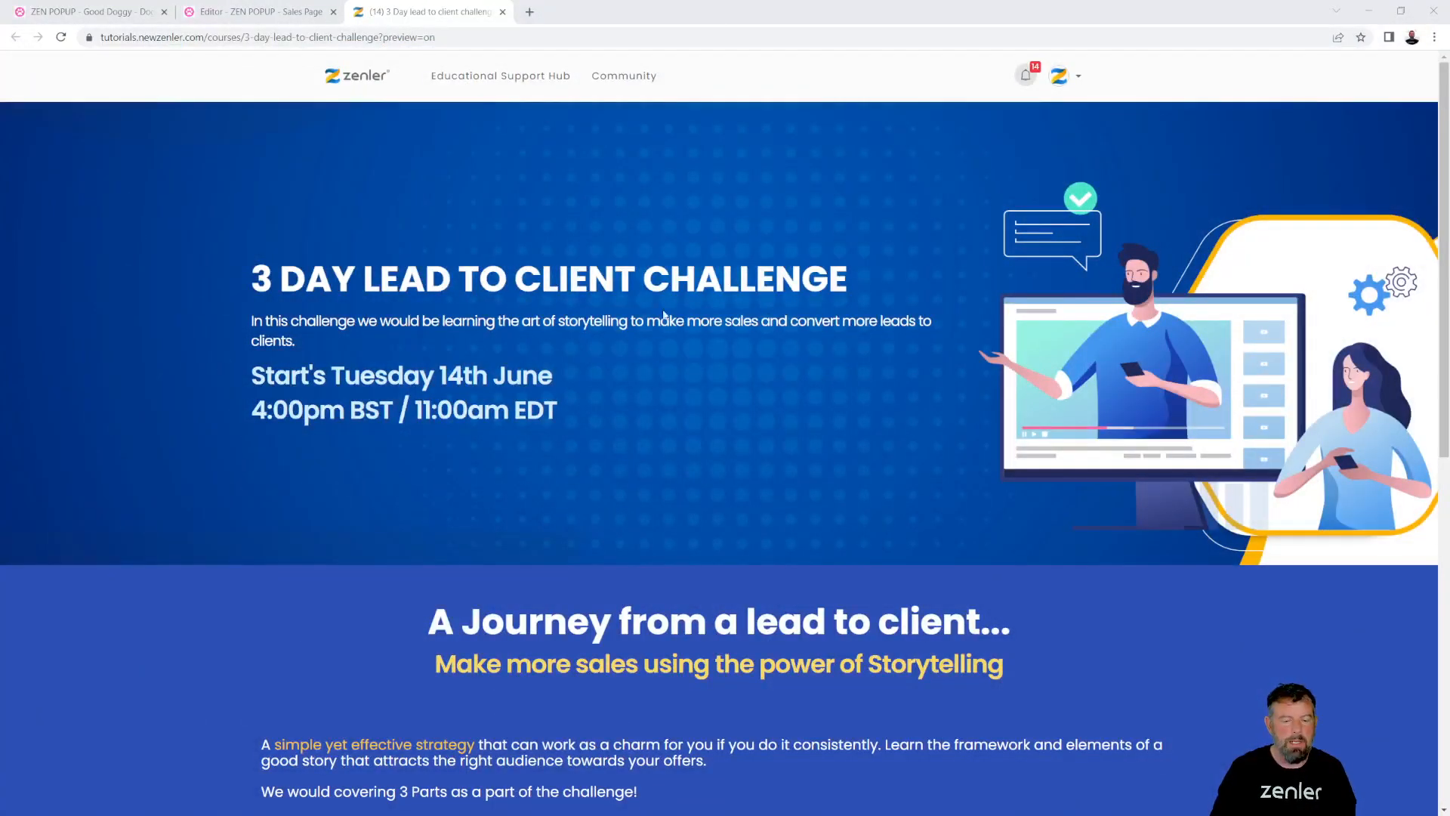
# - Examine the 3 Day Lead to Client Challenge example page, from its start date and headings down to the pre-enrol form
pyautogui.click(262, 17)
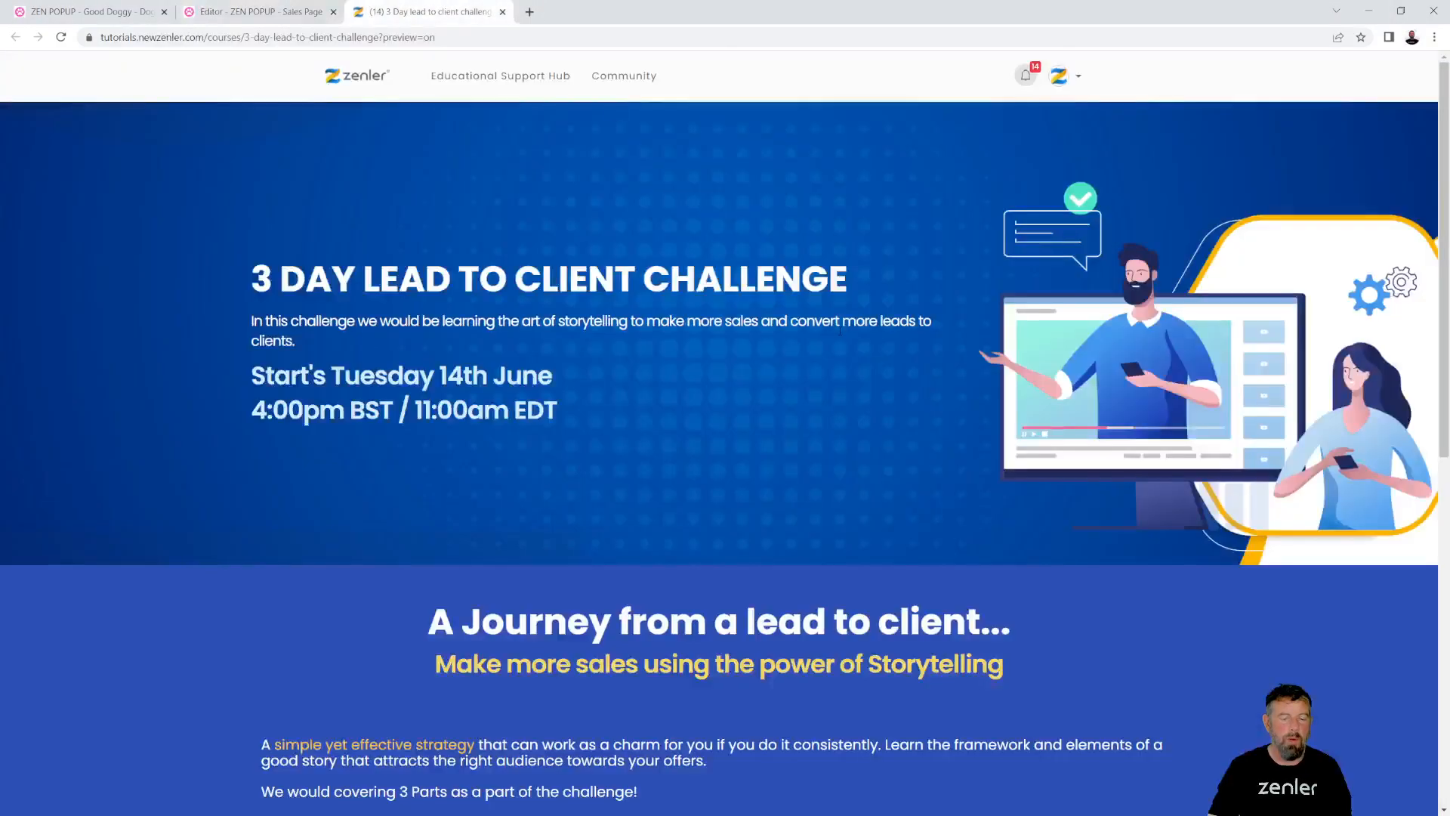
pyautogui.scroll(-2, 838, 334)
pyautogui.scroll(2, 792, 328)
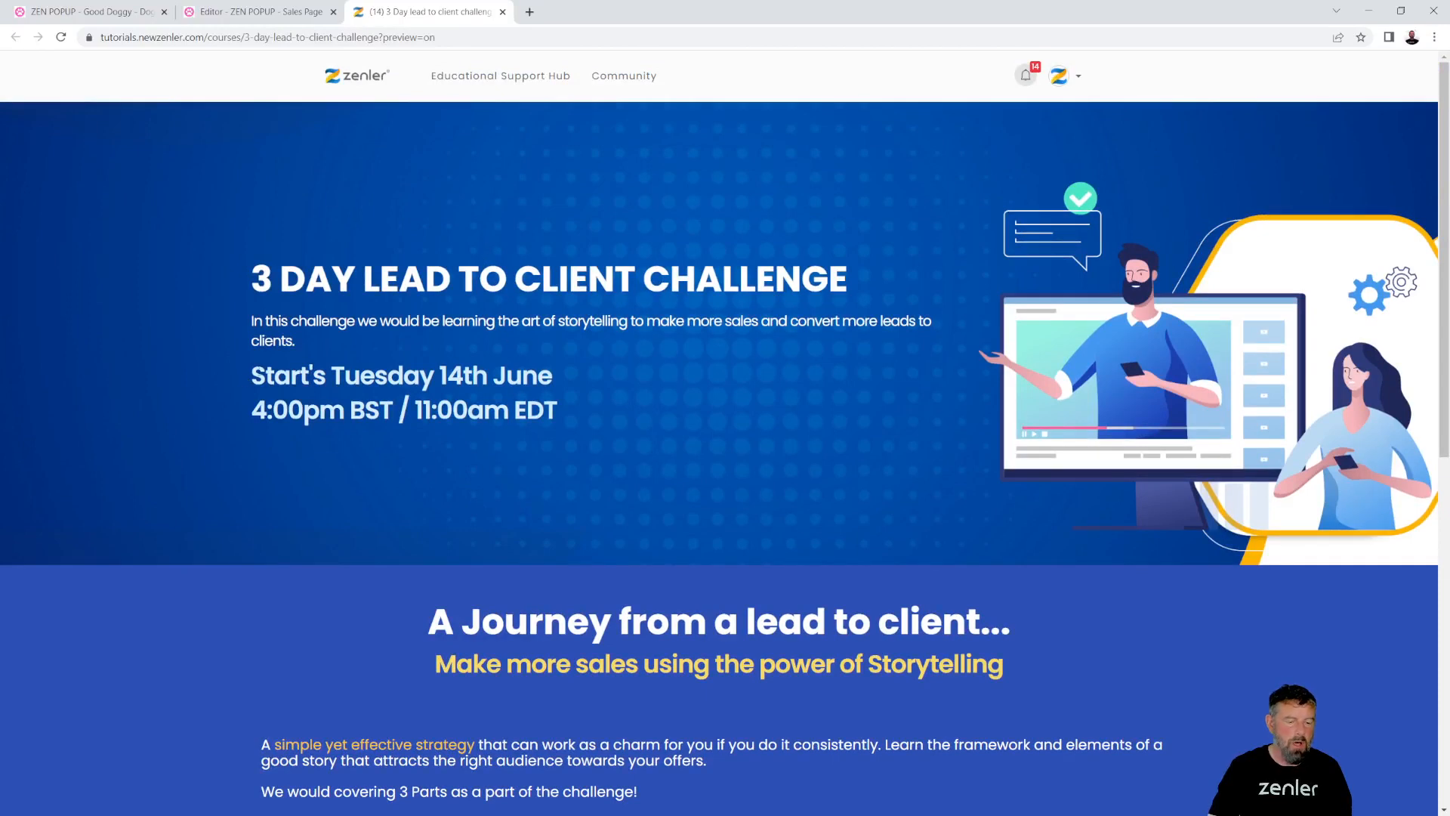
pyautogui.moveTo(252, 376); pyautogui.dragTo(742, 402)
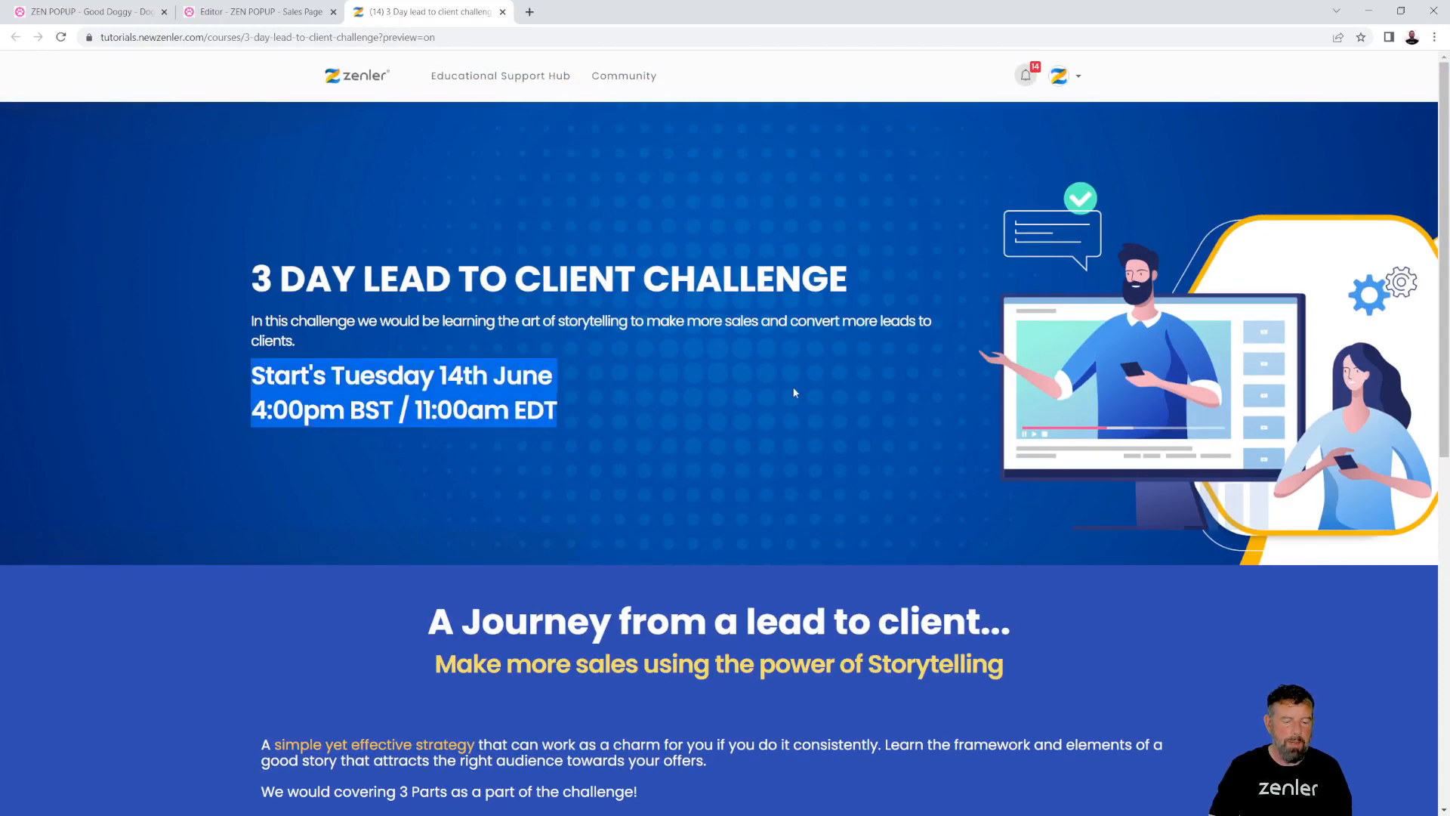
pyautogui.scroll(-4, 793, 392)
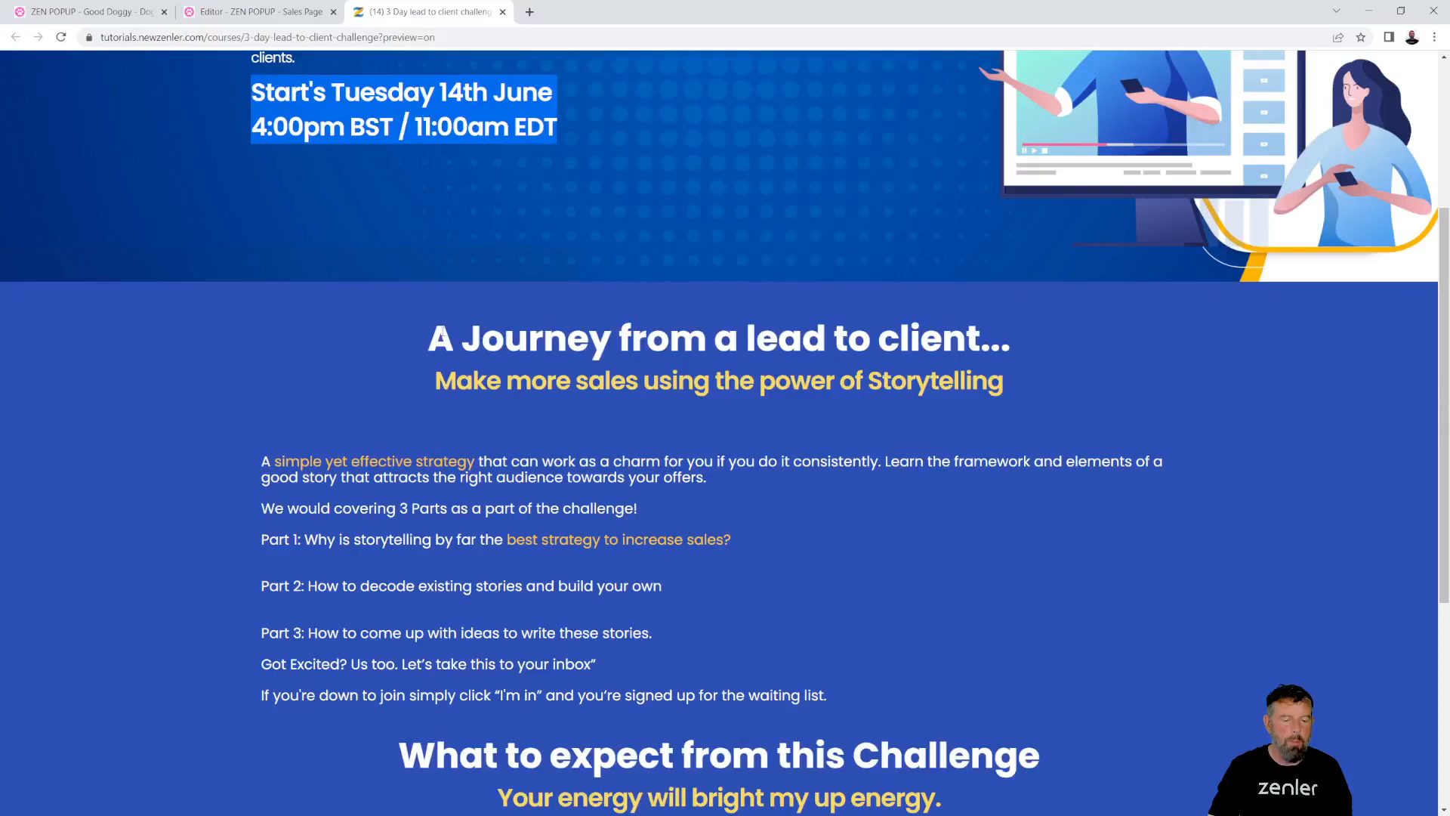
pyautogui.moveTo(428, 340); pyautogui.dragTo(1012, 381)
pyautogui.scroll(-2, 1013, 376)
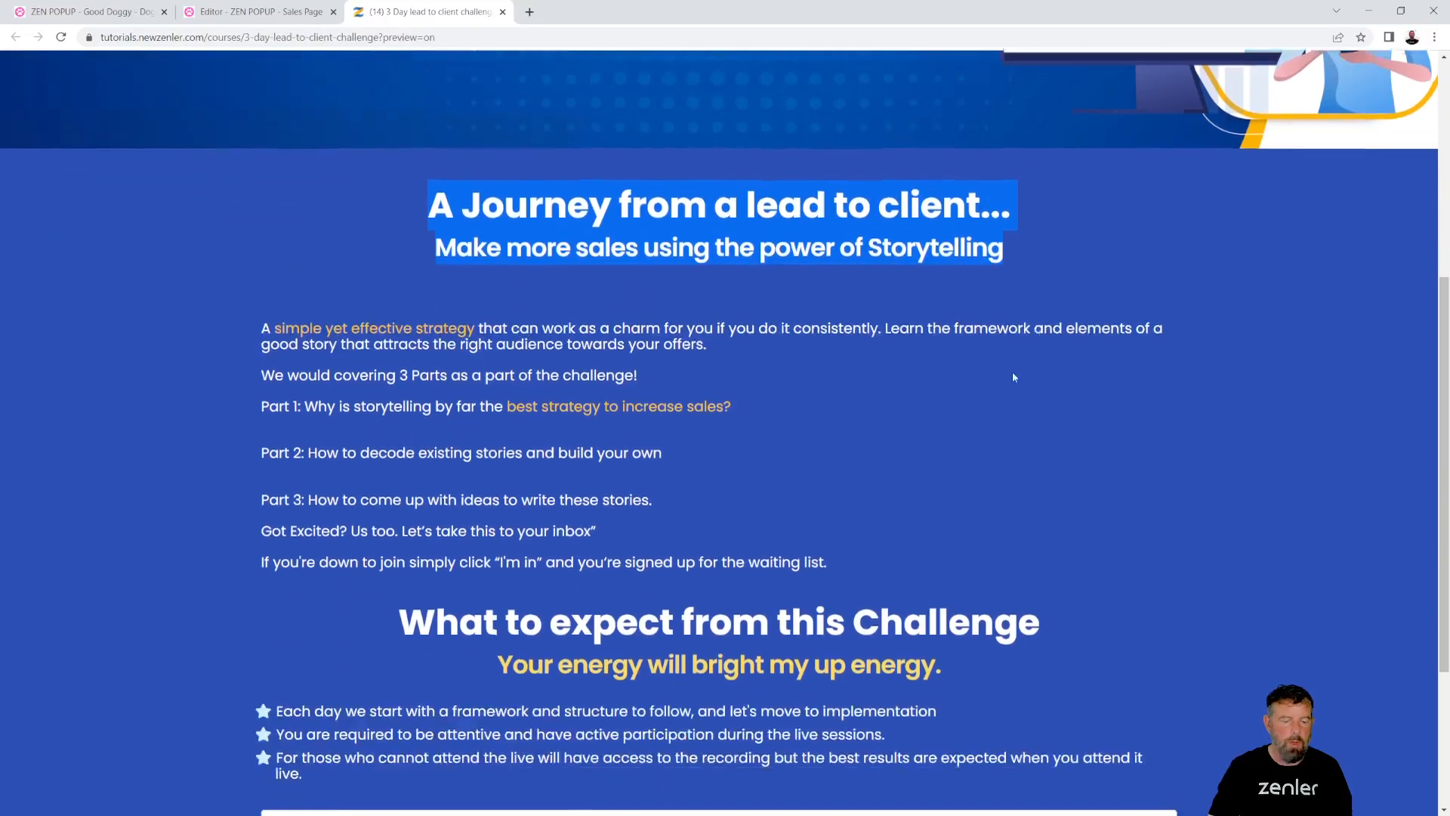
pyautogui.scroll(-3, 719, 431)
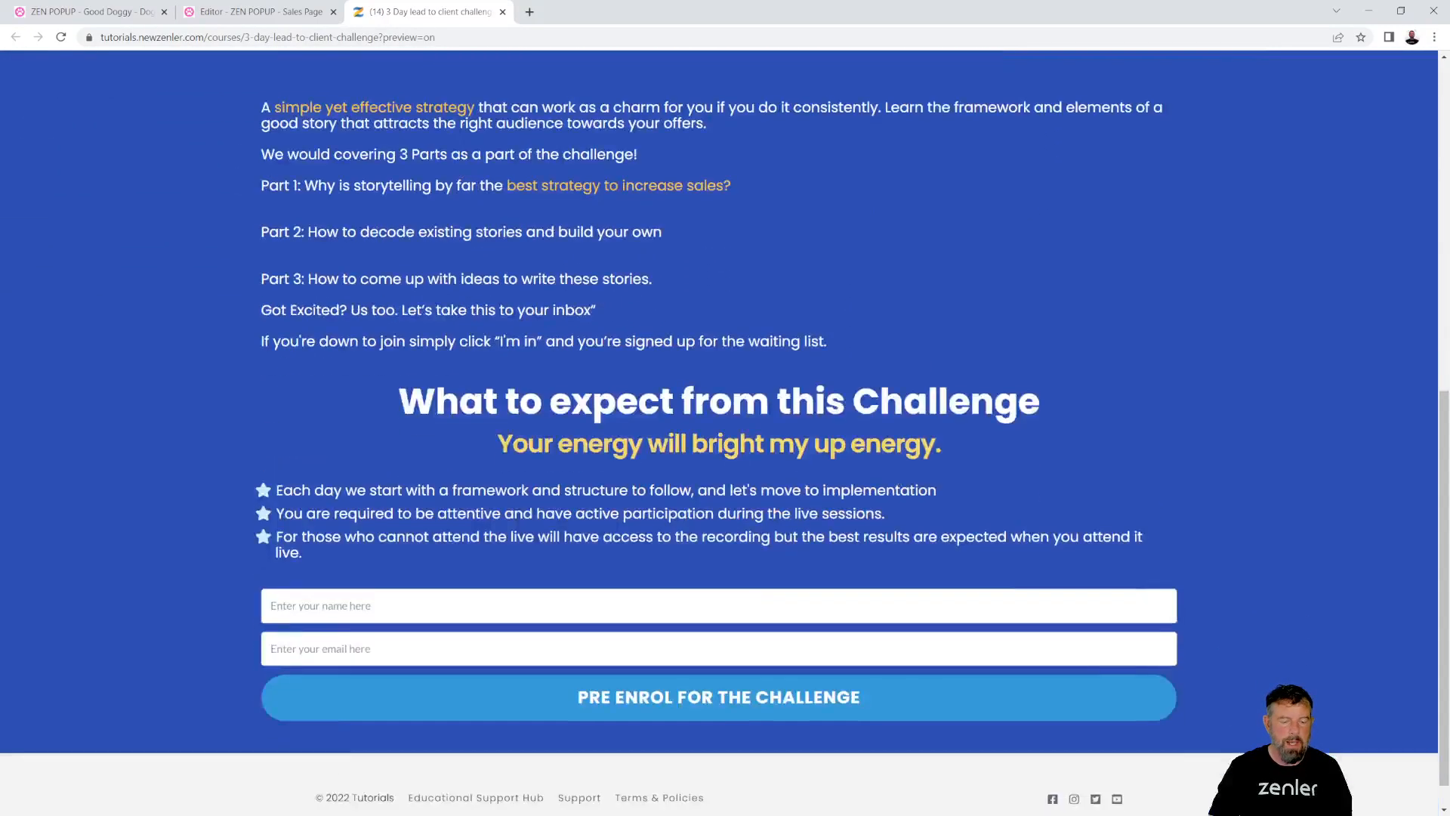
pyautogui.scroll(-1, 442, 419)
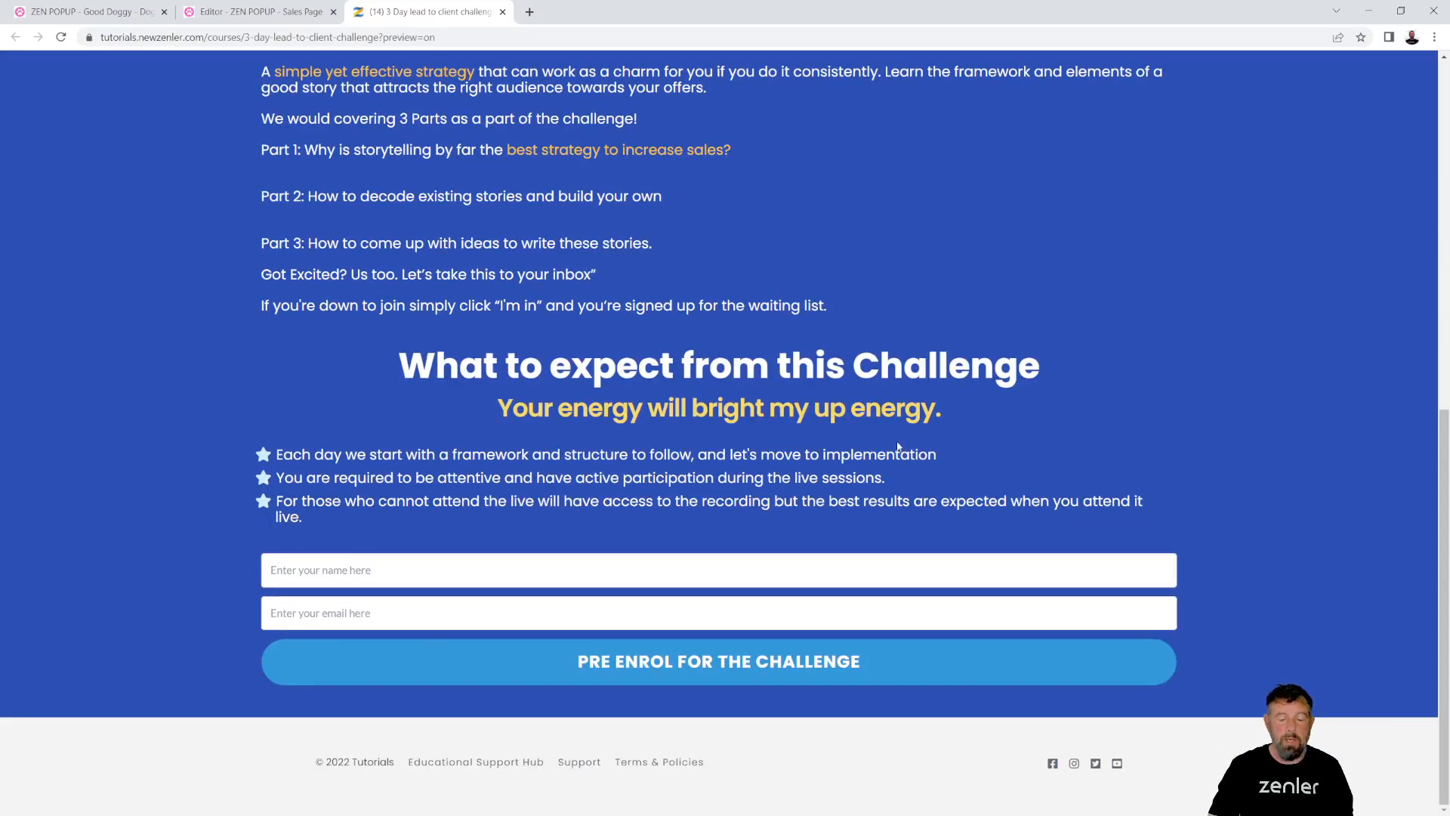
pyautogui.scroll(3, 899, 447)
# - Return to the ZEN POPUP sales page editor and save the page
pyautogui.click(256, 12)
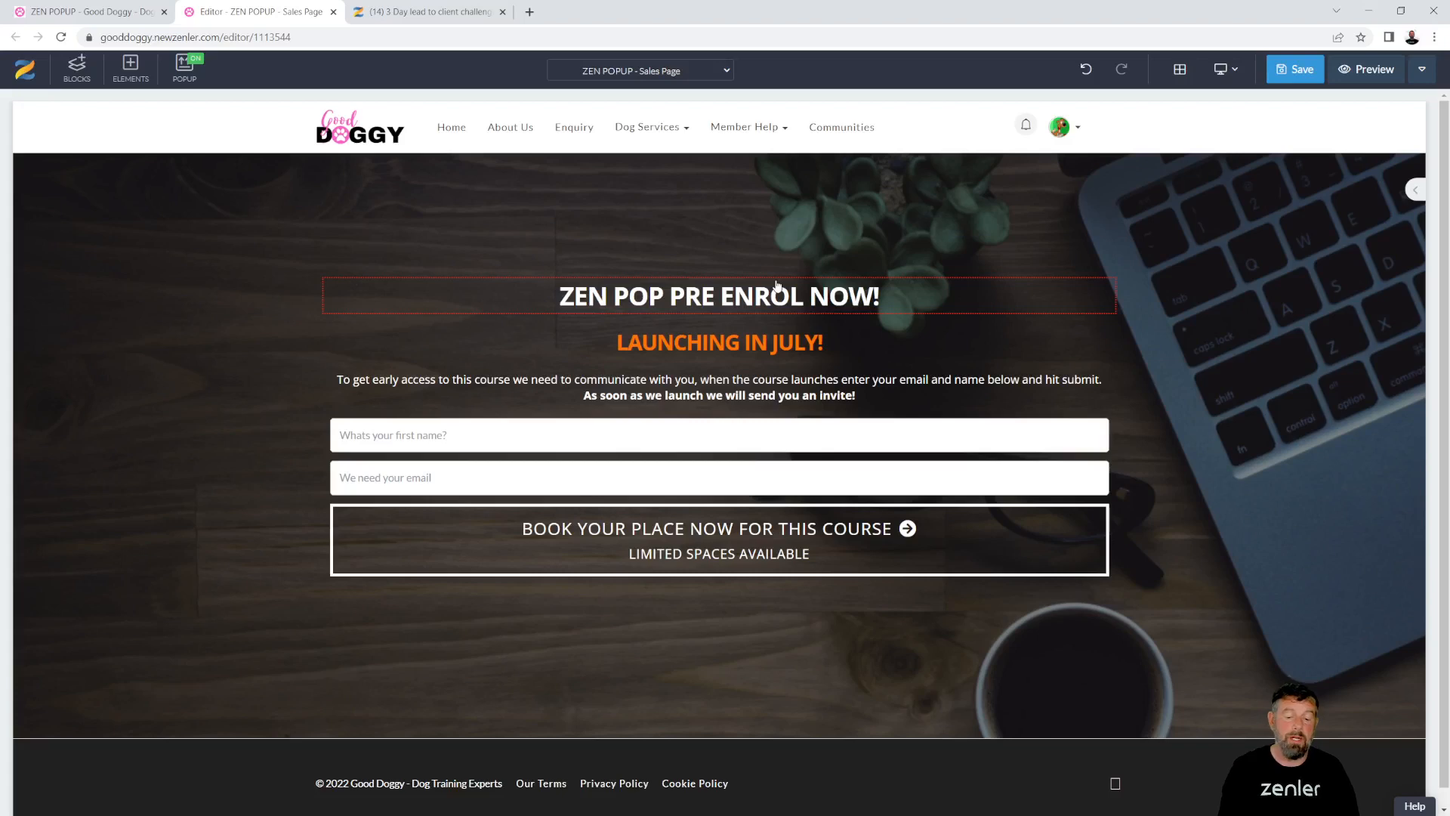
pyautogui.click(1292, 68)
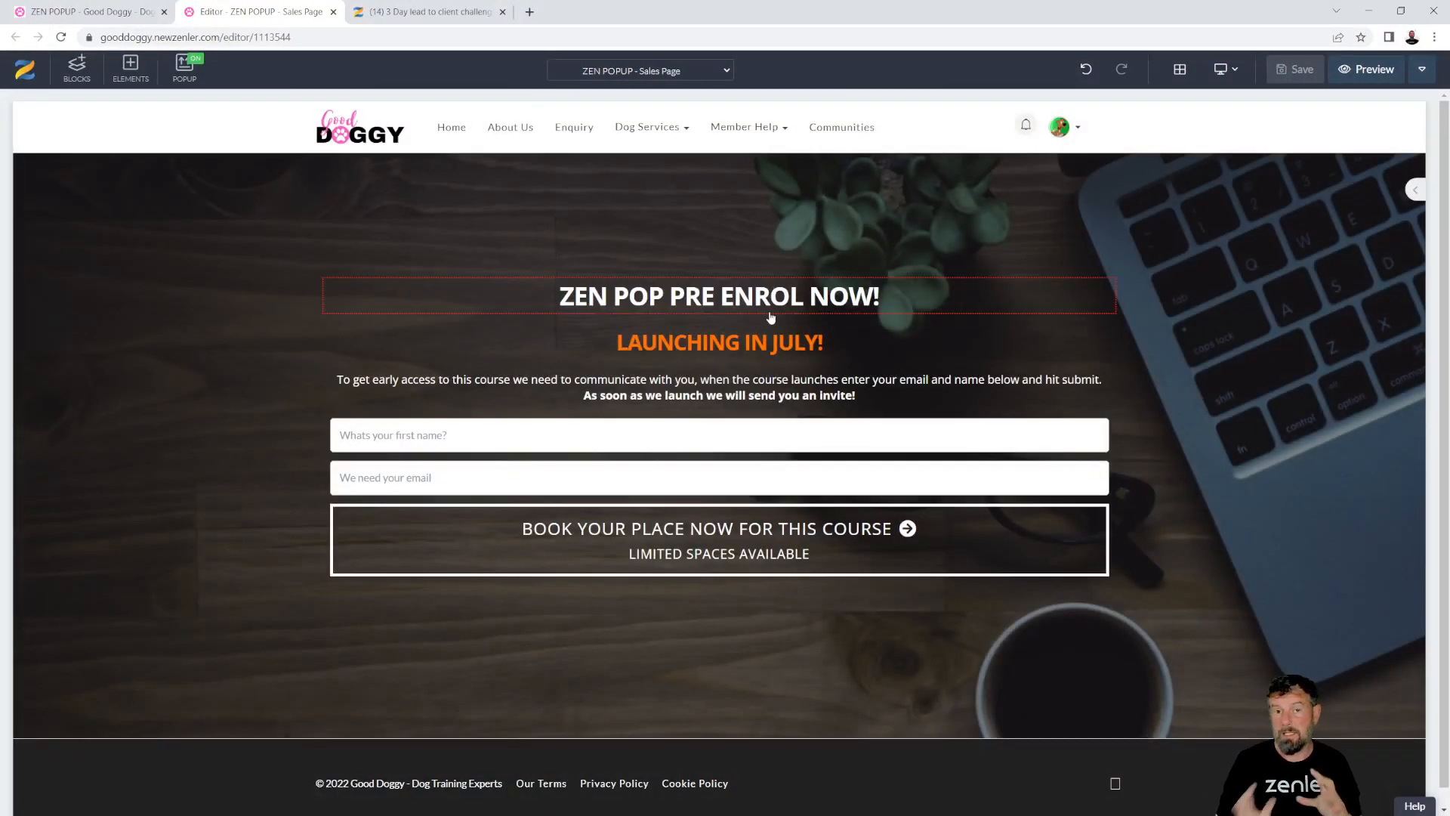
# - Try to hide the course price and make the course secret in the ZEN POPUP course details
pyautogui.click(83, 11)
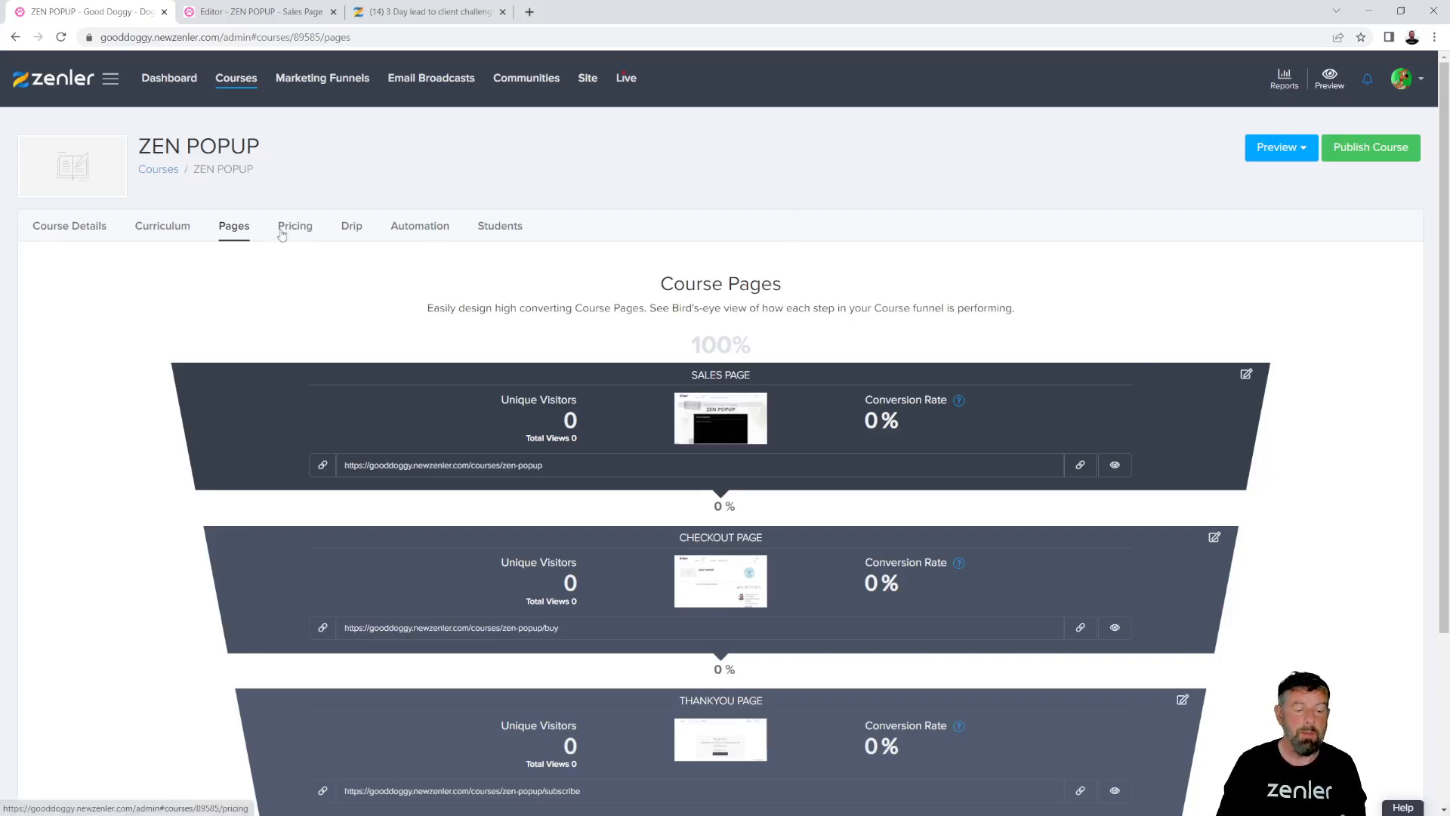
pyautogui.click(80, 231)
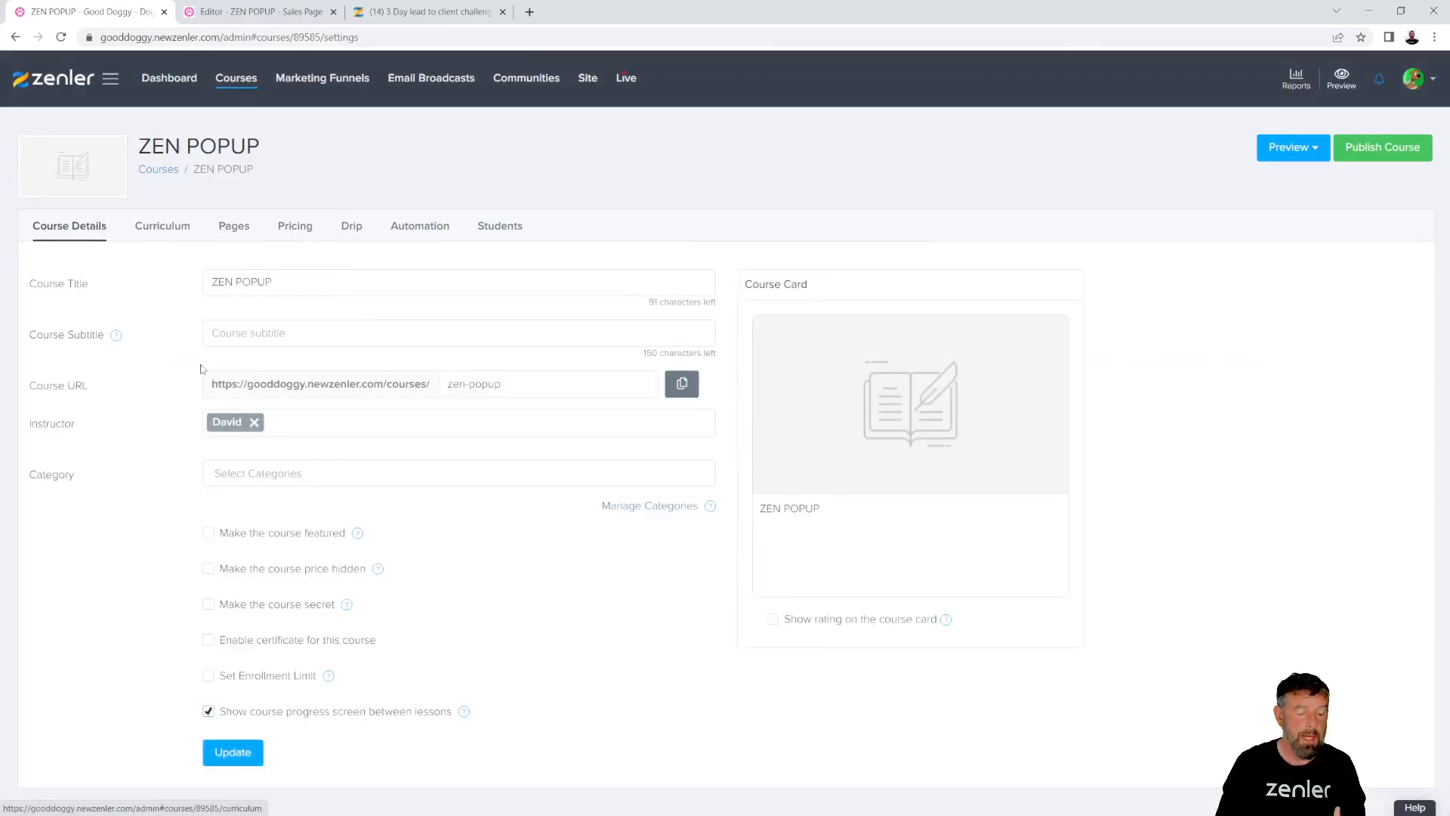
pyautogui.click(209, 568)
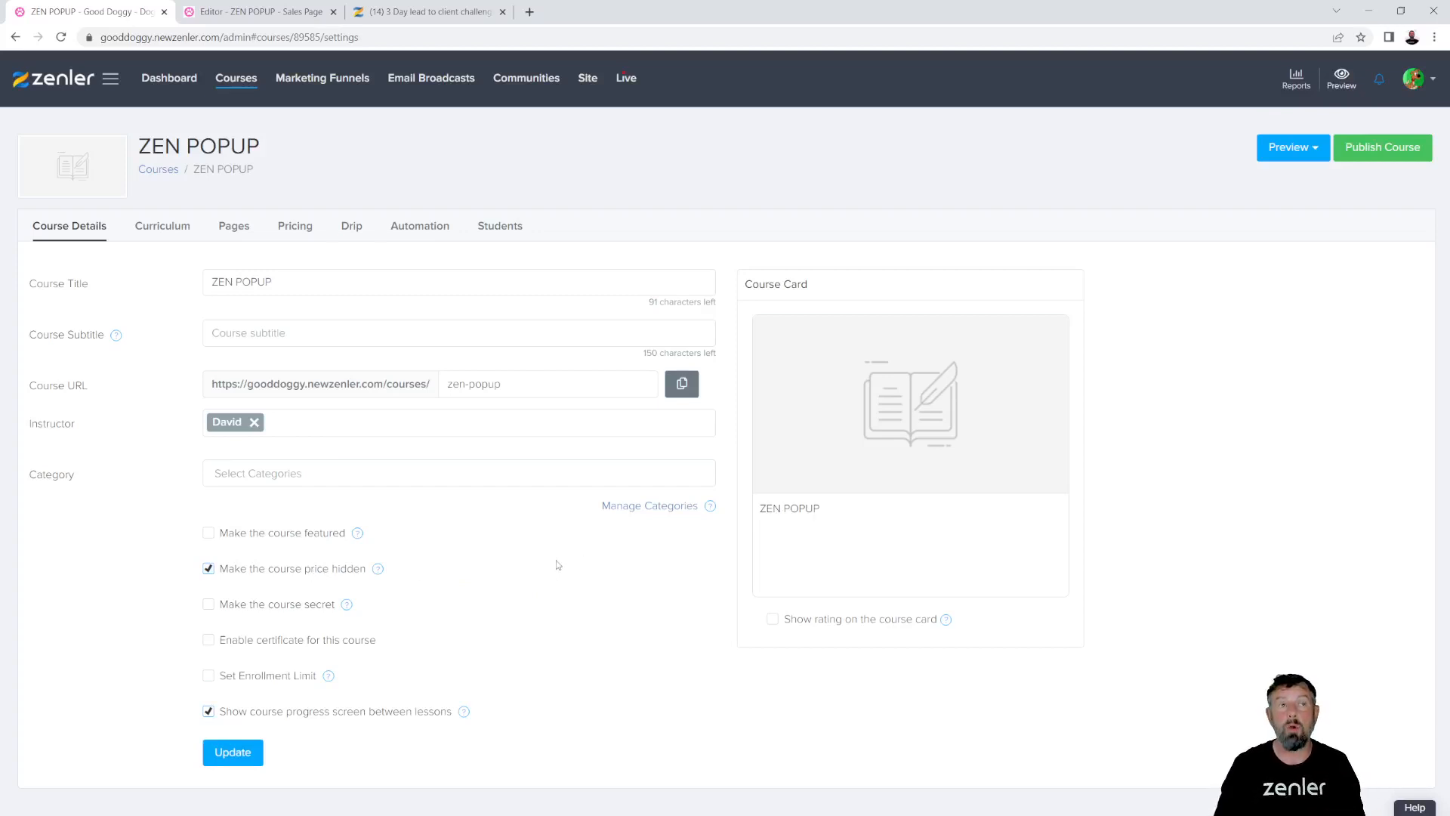
pyautogui.click(210, 605)
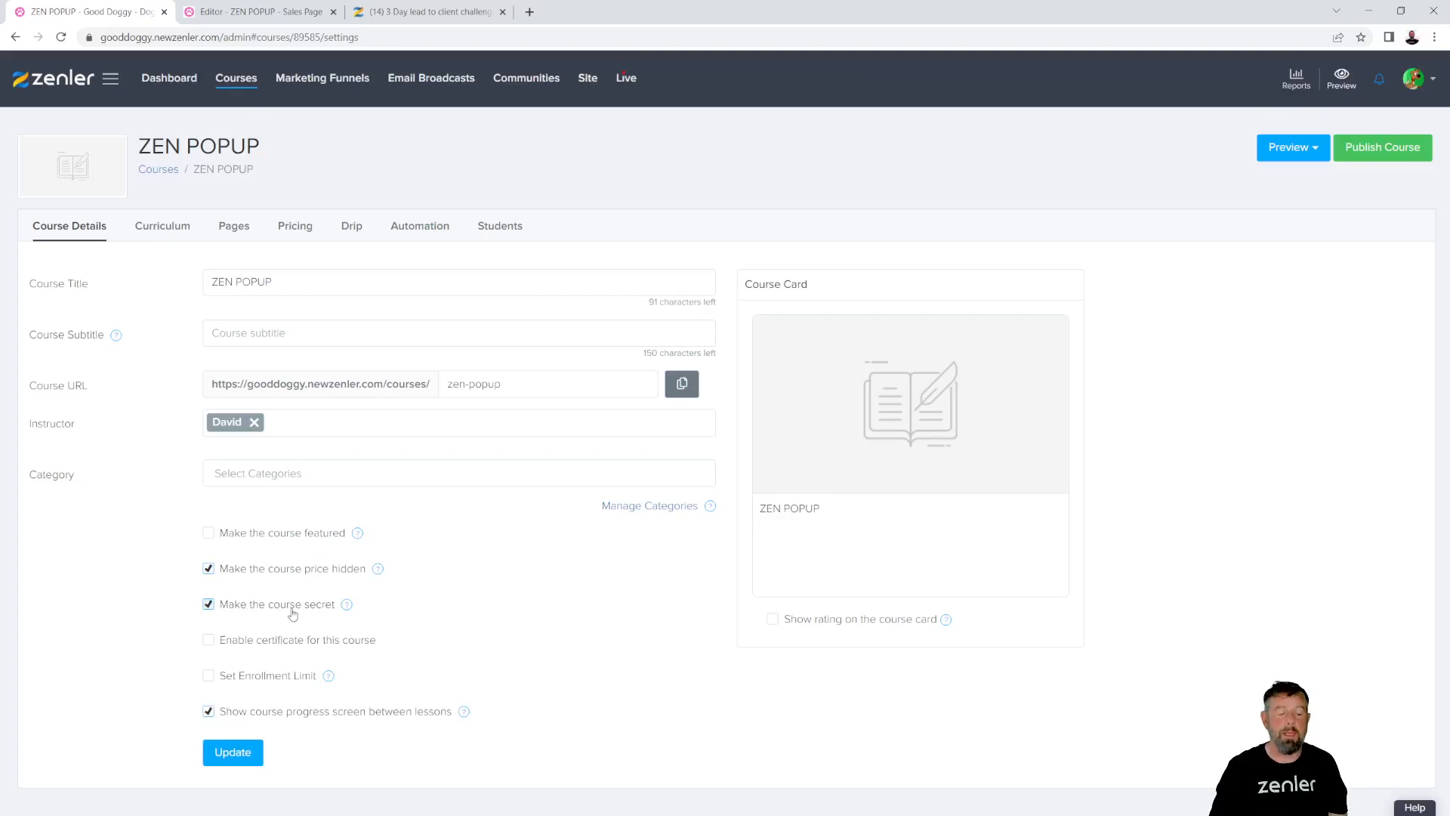
pyautogui.moveTo(982, 412)
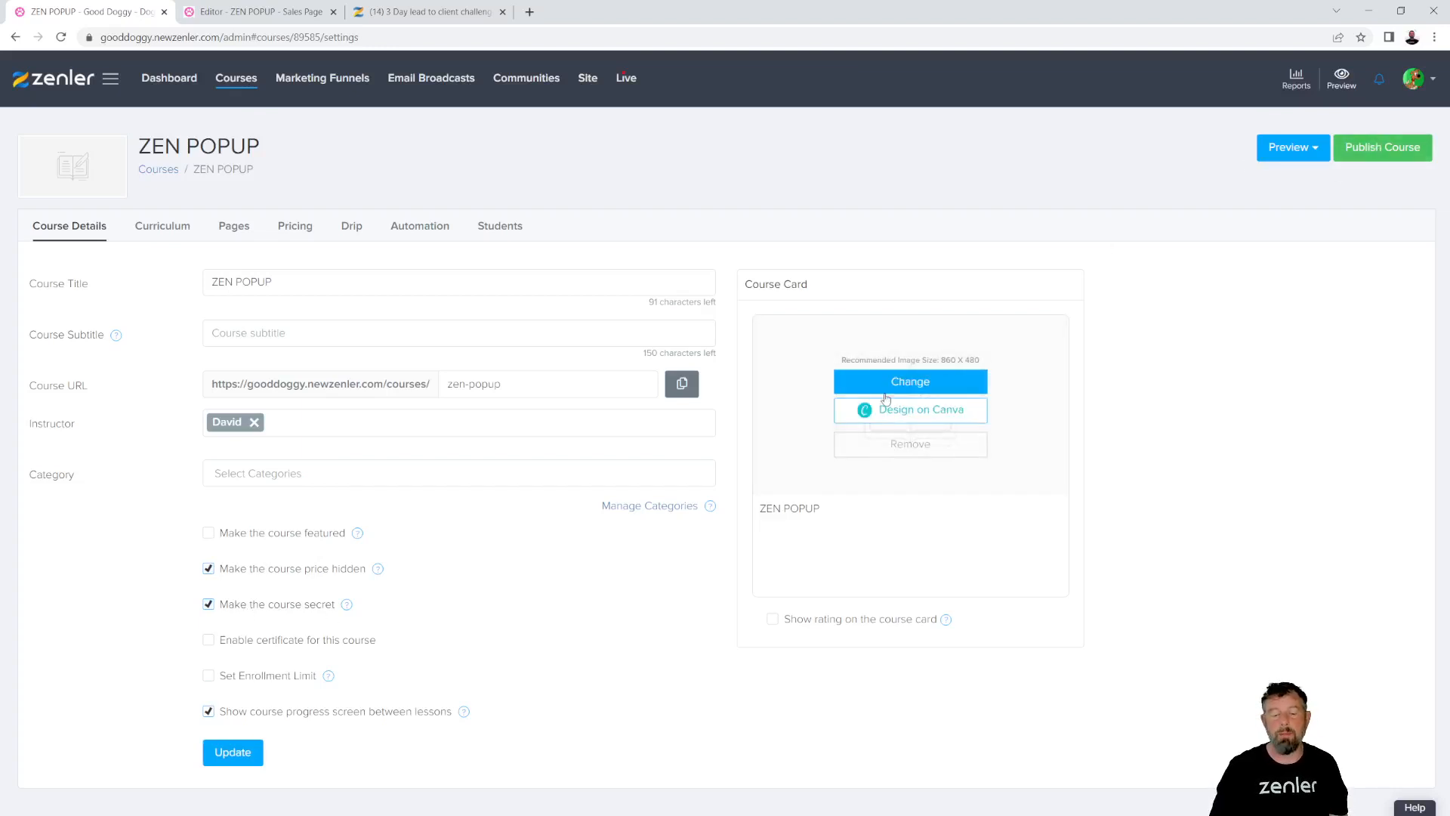
# - Publish the ZEN POPUP course
pyautogui.click(1370, 157)
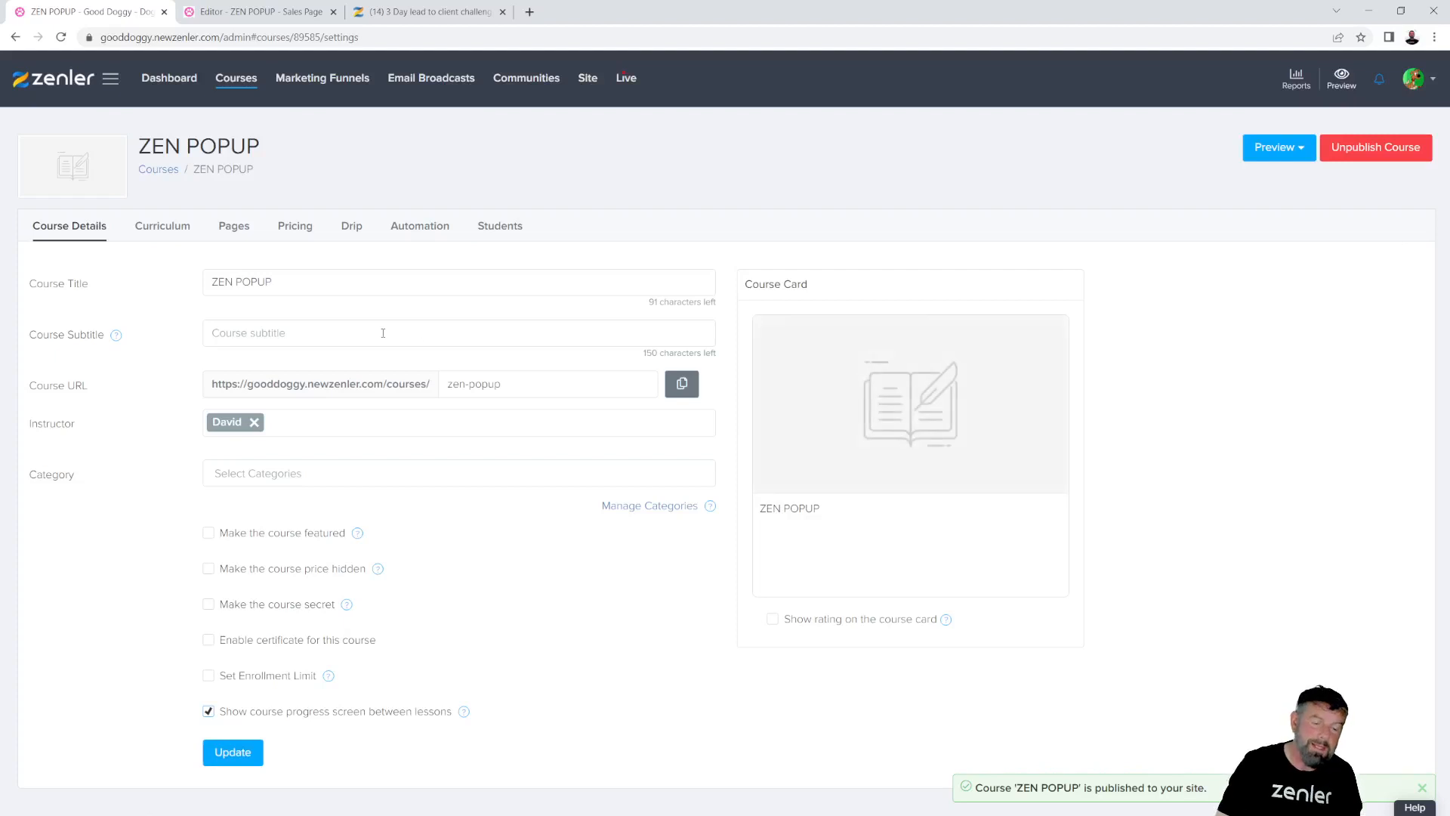
# - Copy the checkout page URL from the course pages and open it in a new incognito window
pyautogui.click(235, 226)
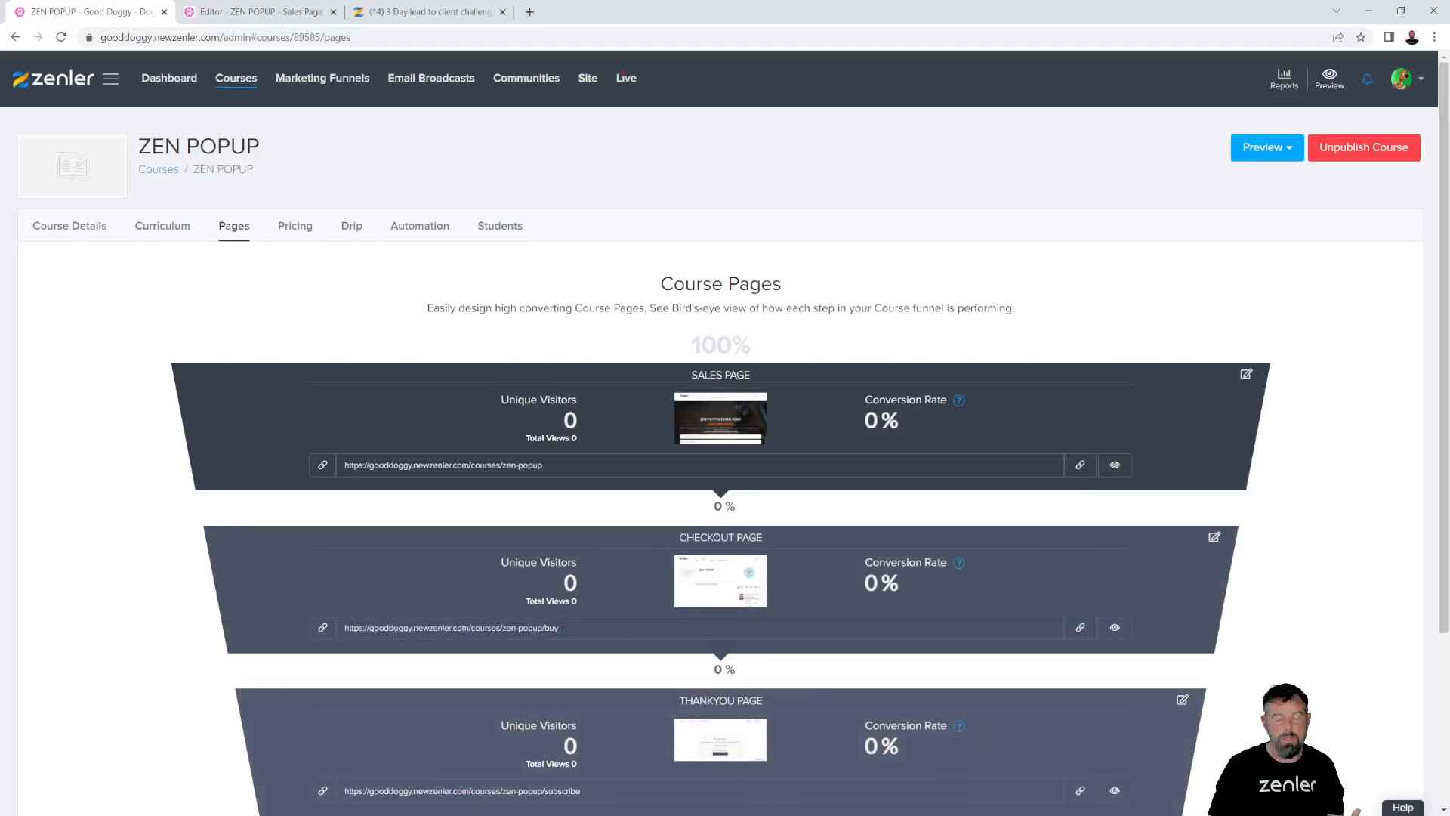
pyautogui.moveTo(563, 630); pyautogui.dragTo(327, 632)
pyautogui.hotkey('ctrl', 'c')
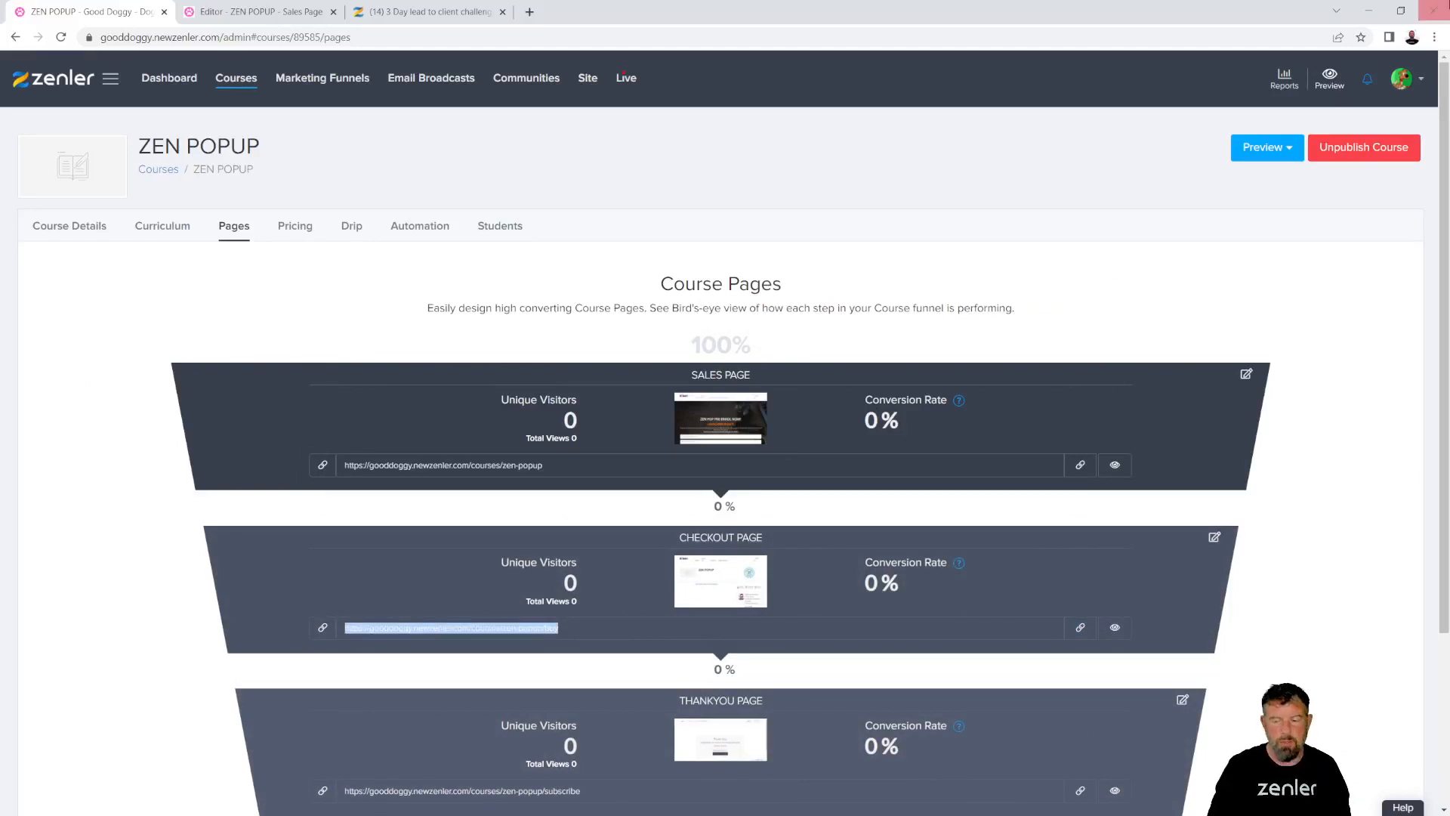
pyautogui.click(1434, 37)
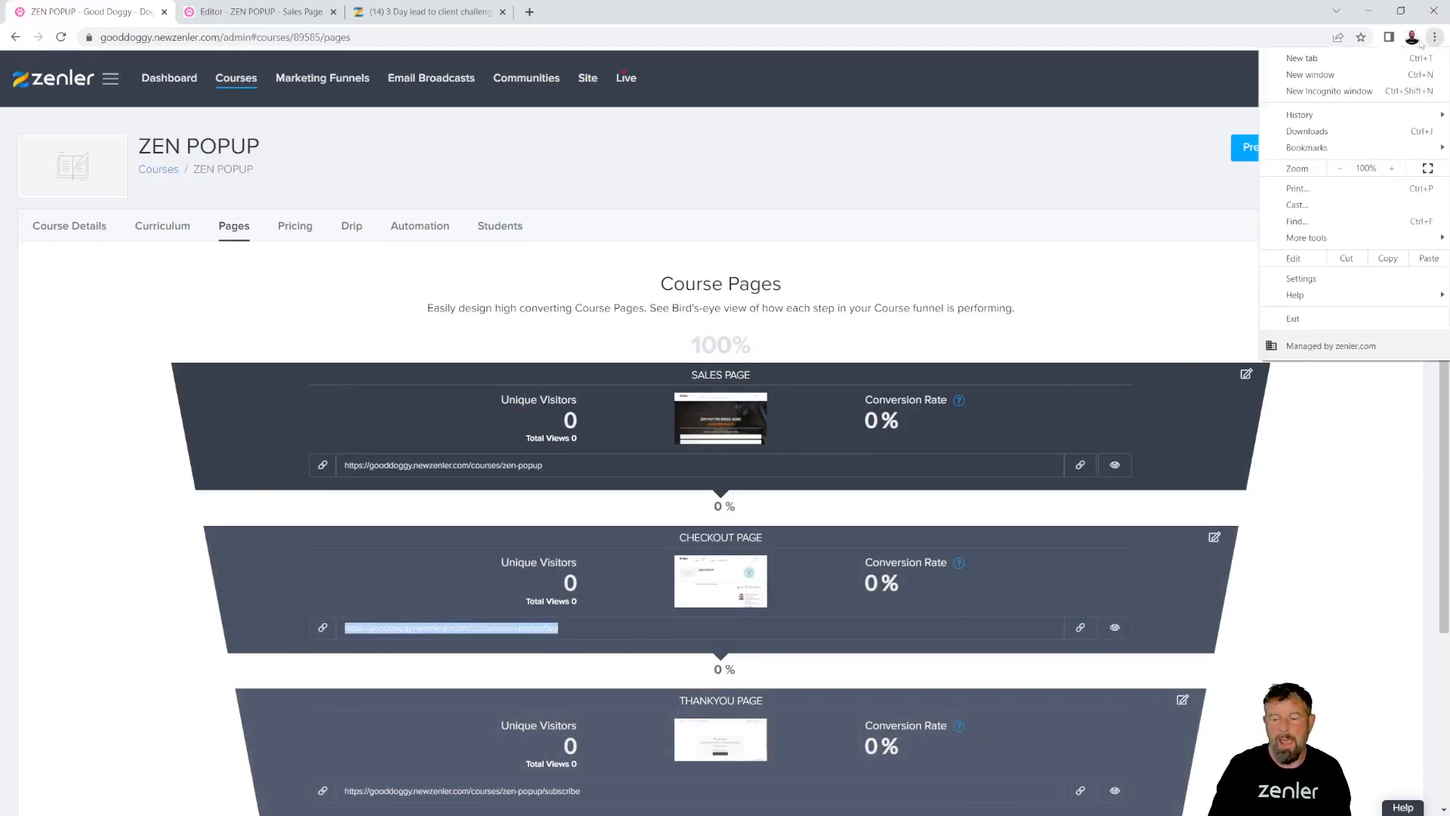
pyautogui.click(1281, 91)
pyautogui.hotkey('ctrl', 'v')
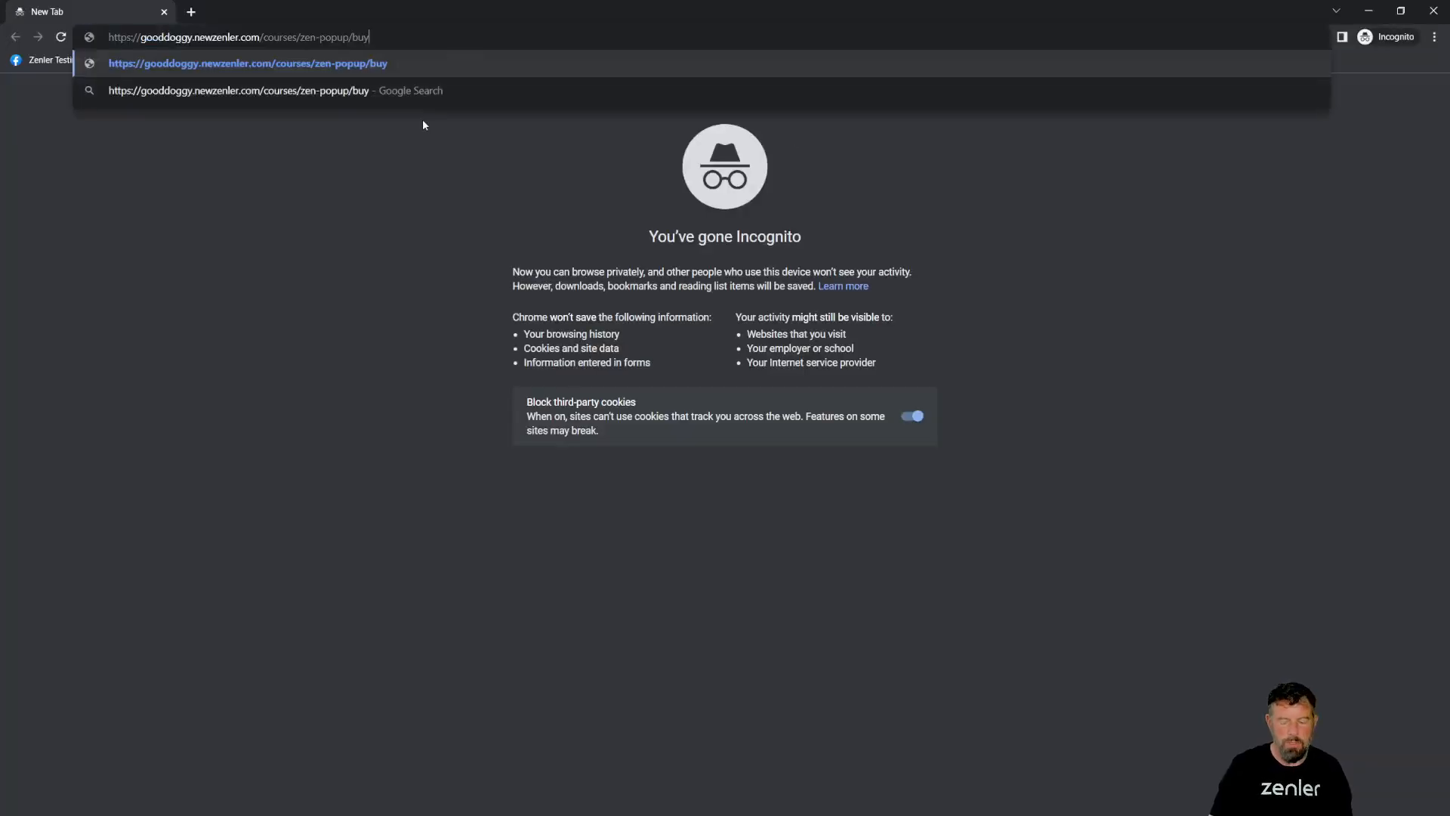
pyautogui.press('Return')
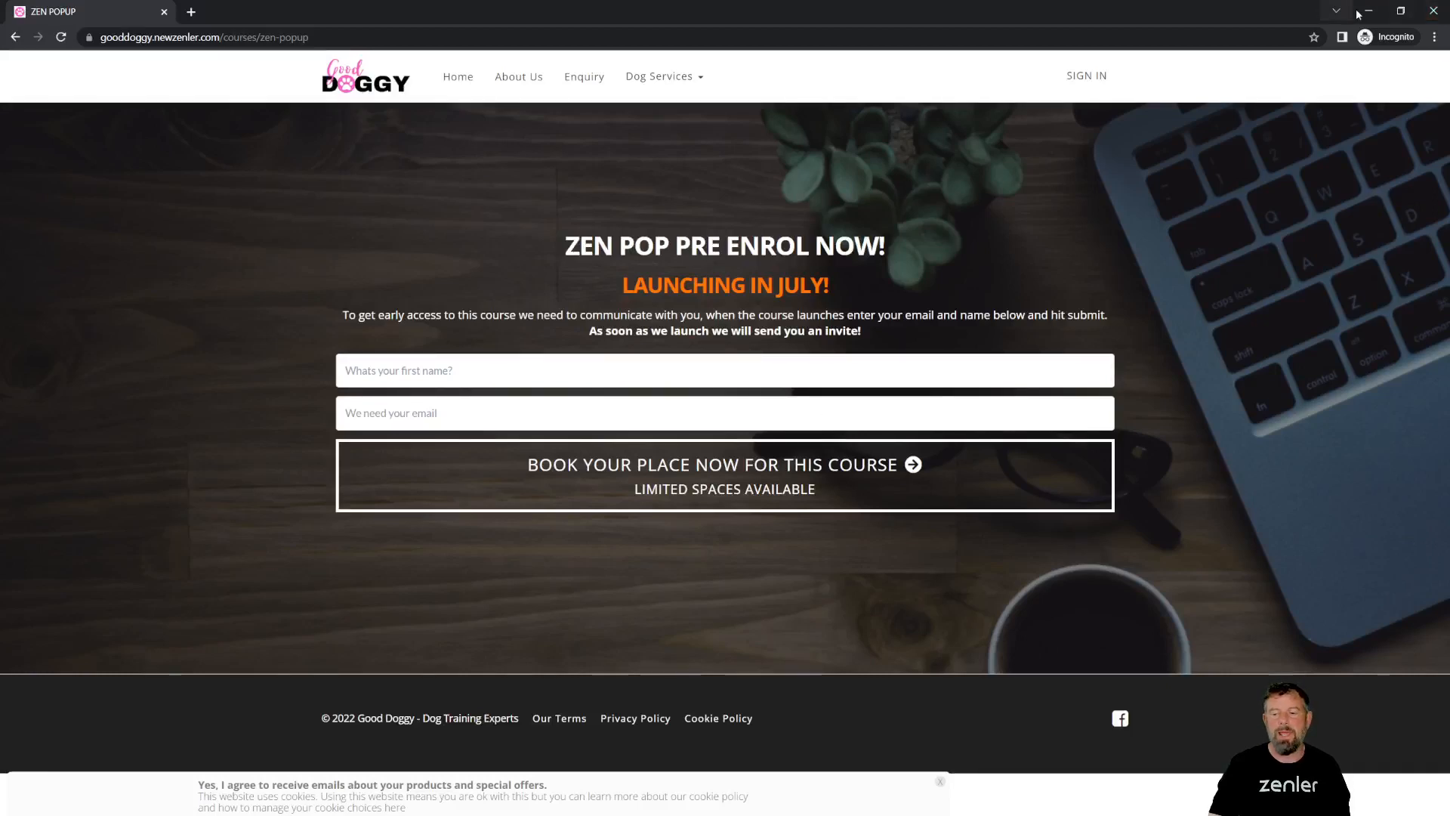
# - Move the incognito window aside, copy the thank-you page URL from the course pages and load it in that window
pyautogui.click(1401, 11)
pyautogui.moveTo(780, 107); pyautogui.dragTo(1036, 61)
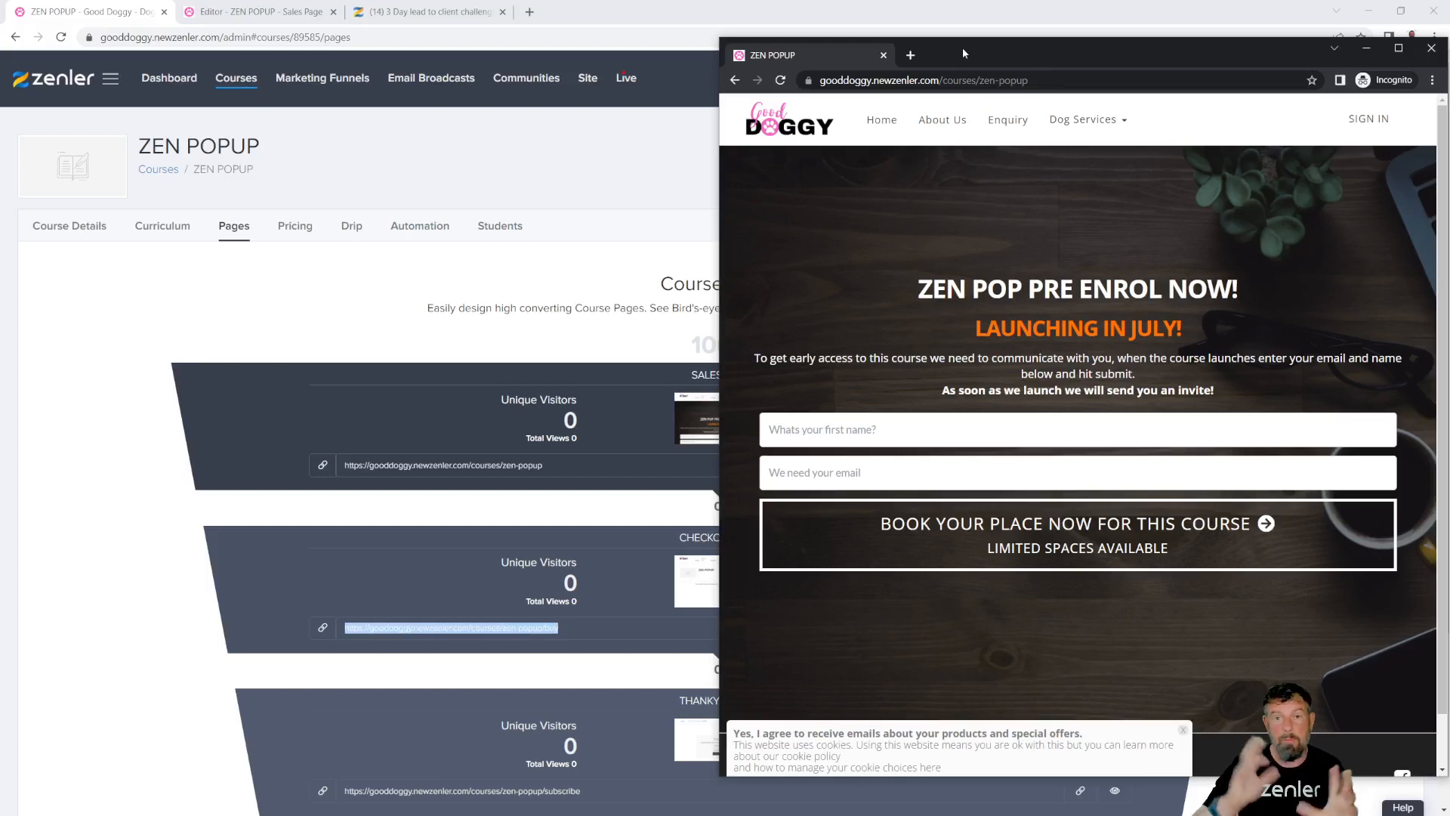
pyautogui.moveTo(963, 53); pyautogui.dragTo(1449, 151)
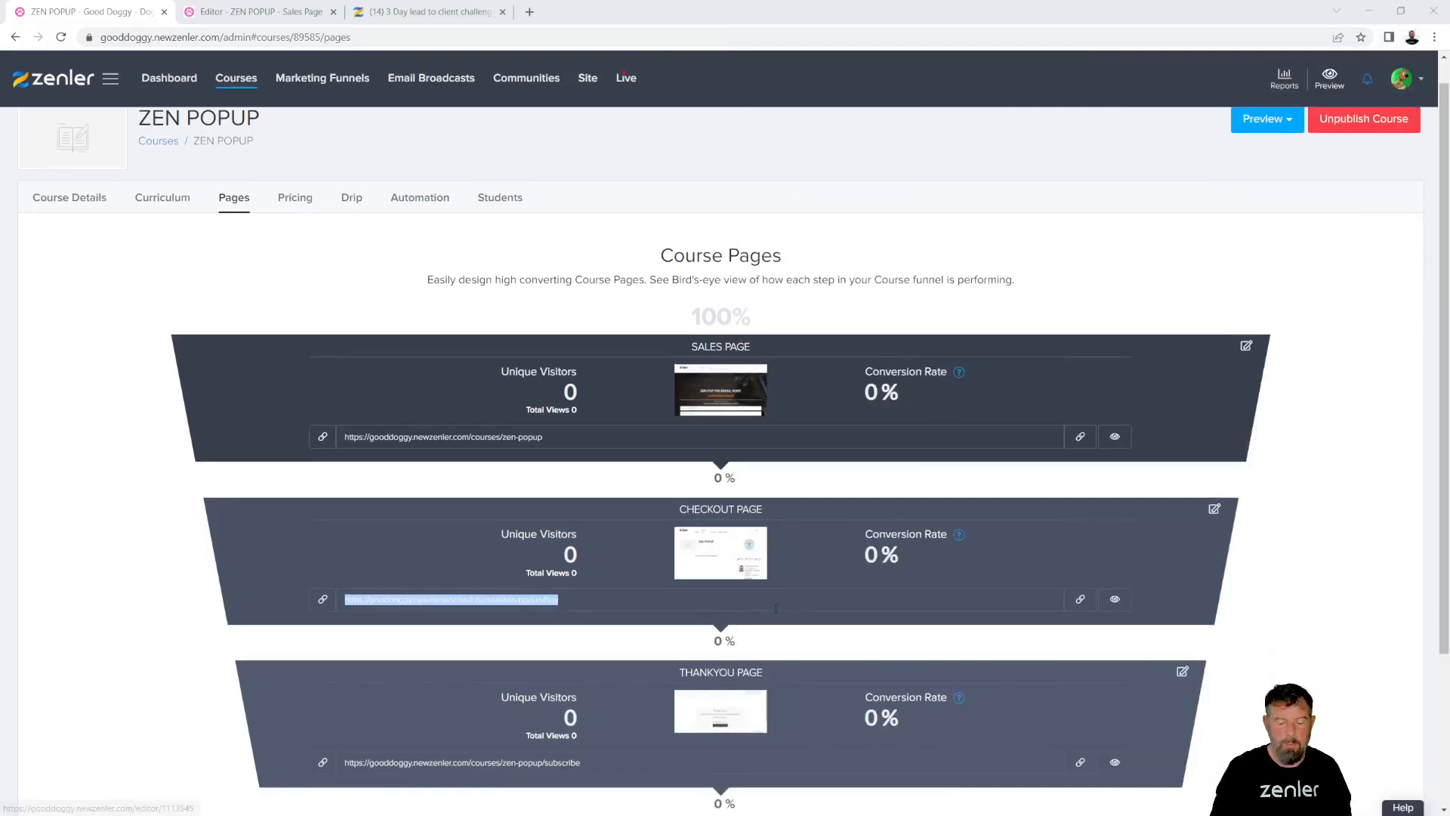
pyautogui.scroll(-3, 621, 624)
pyautogui.moveTo(594, 583); pyautogui.dragTo(346, 582)
pyautogui.hotkey('ctrl', 'c')
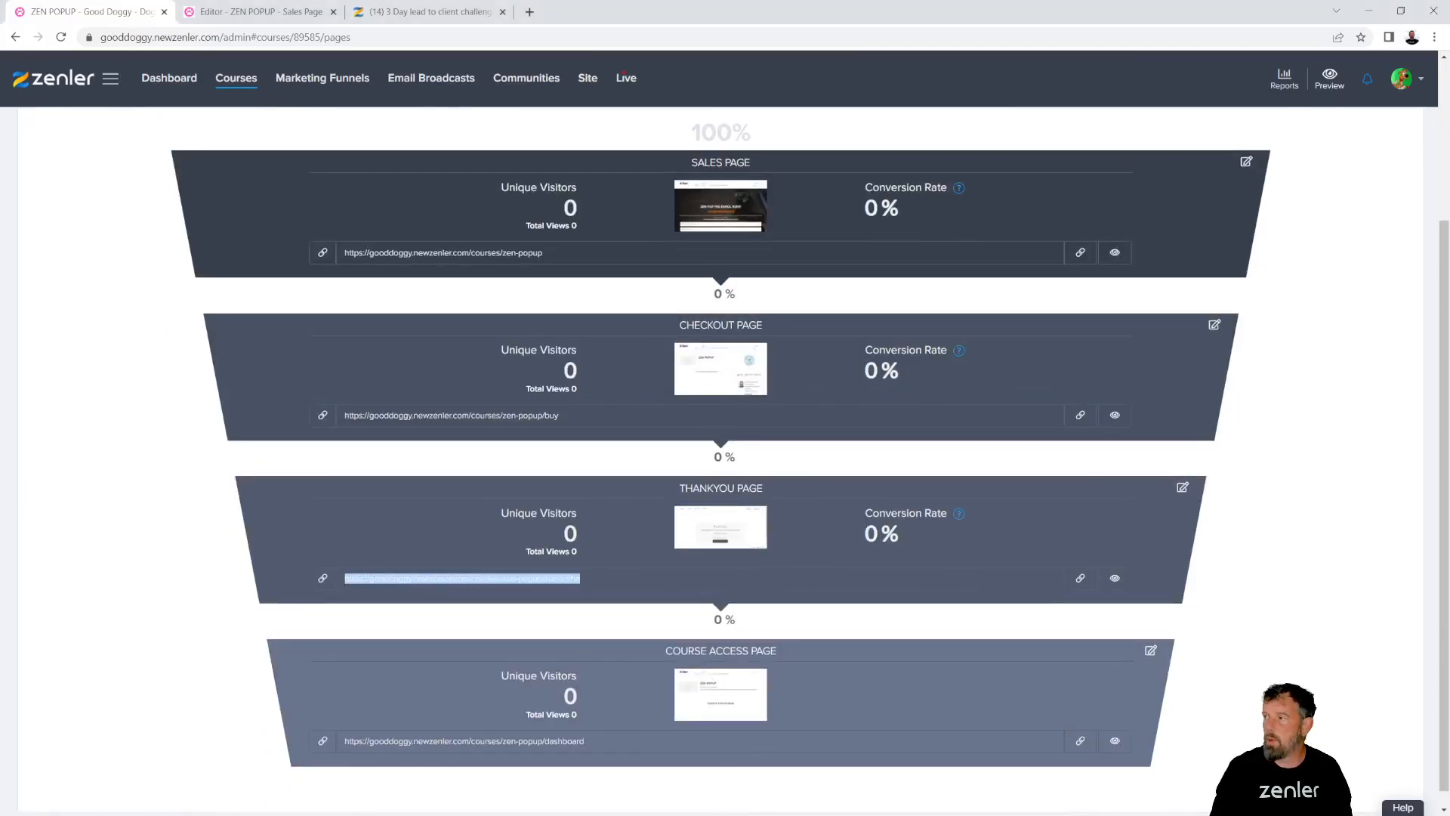
pyautogui.moveTo(1449, 230); pyautogui.dragTo(719, 101)
pyautogui.click(719, 138)
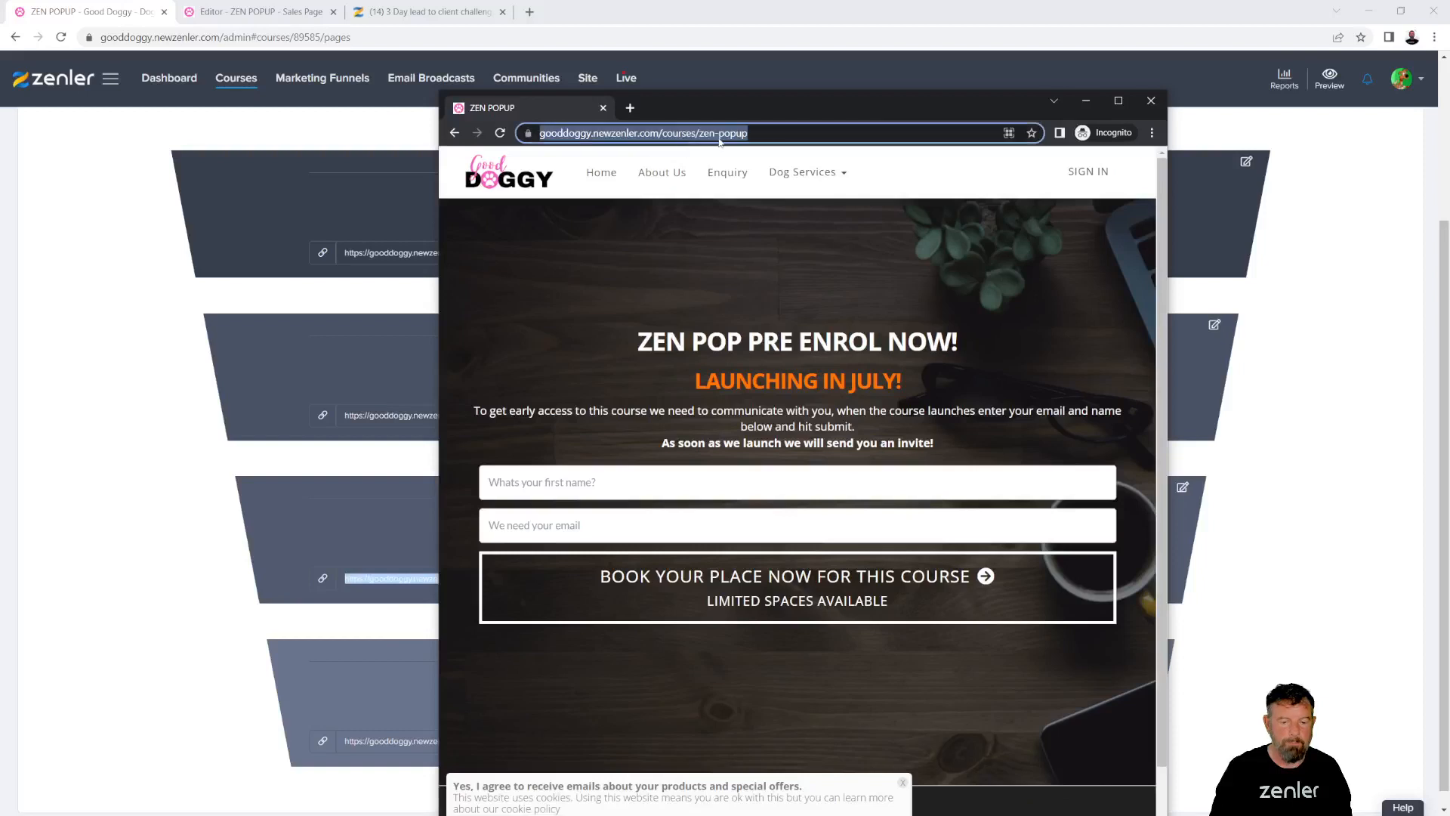
pyautogui.hotkey('ctrl', 'v')
pyautogui.press('Return')
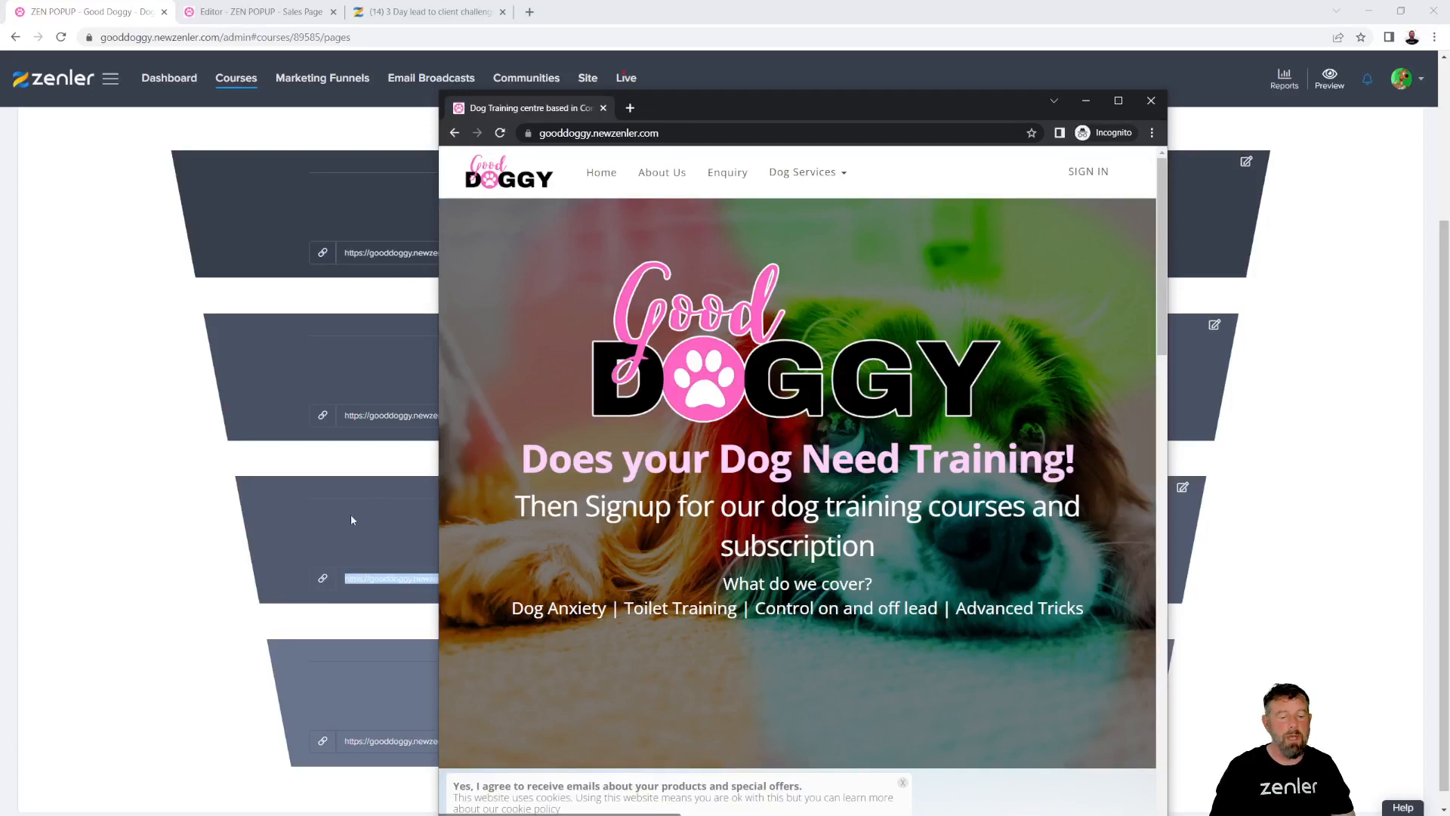
# - Go back to the ZEN POPUP sales page in the incognito window and maximize the window
pyautogui.click(454, 133)
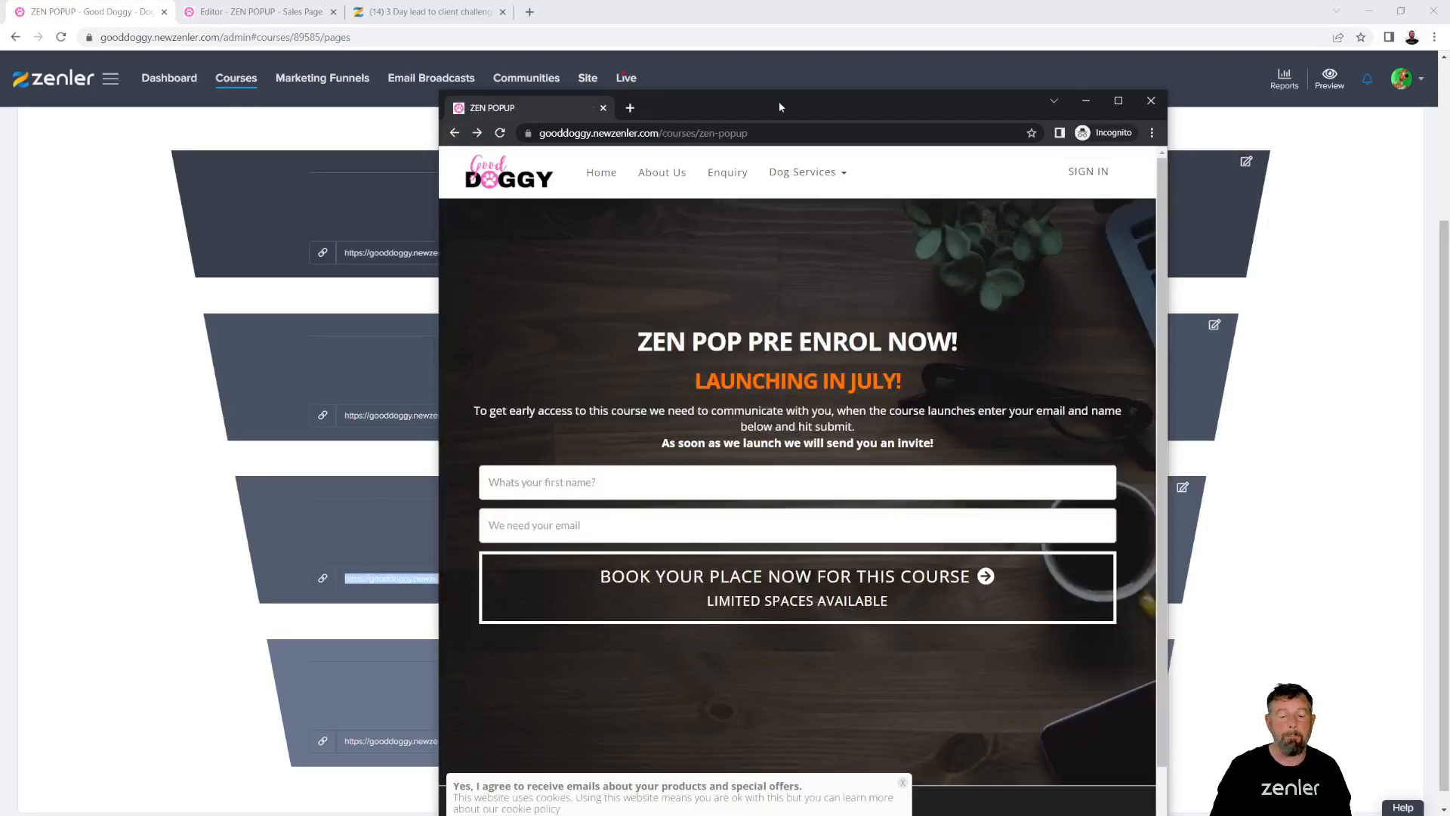
pyautogui.moveTo(790, 106); pyautogui.dragTo(747, 80)
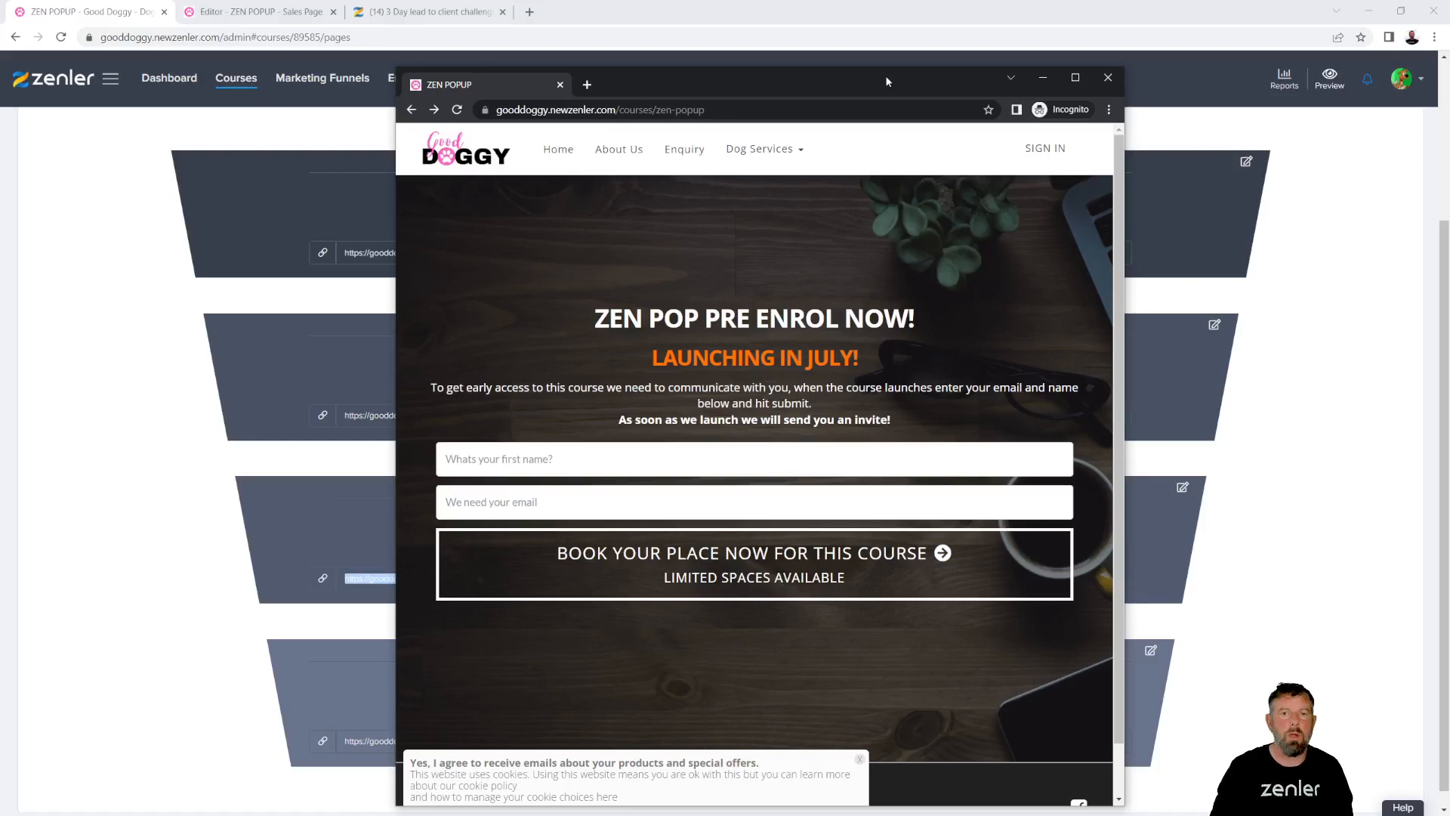
pyautogui.click(1076, 78)
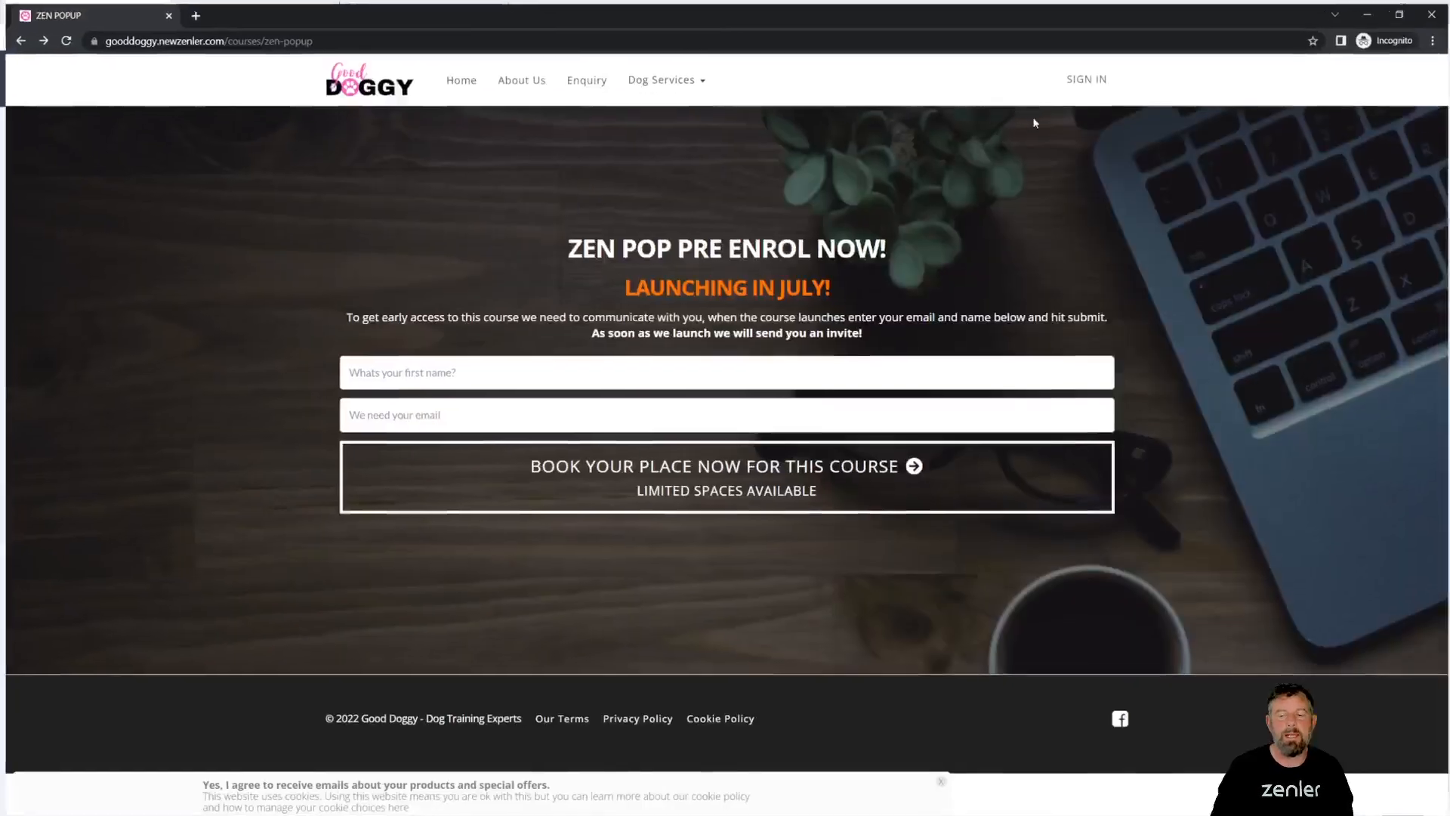
# - Open the checkout page's link from the course funnel in a new browser tab, inspect the page, and close it
pyautogui.click(1370, 13)
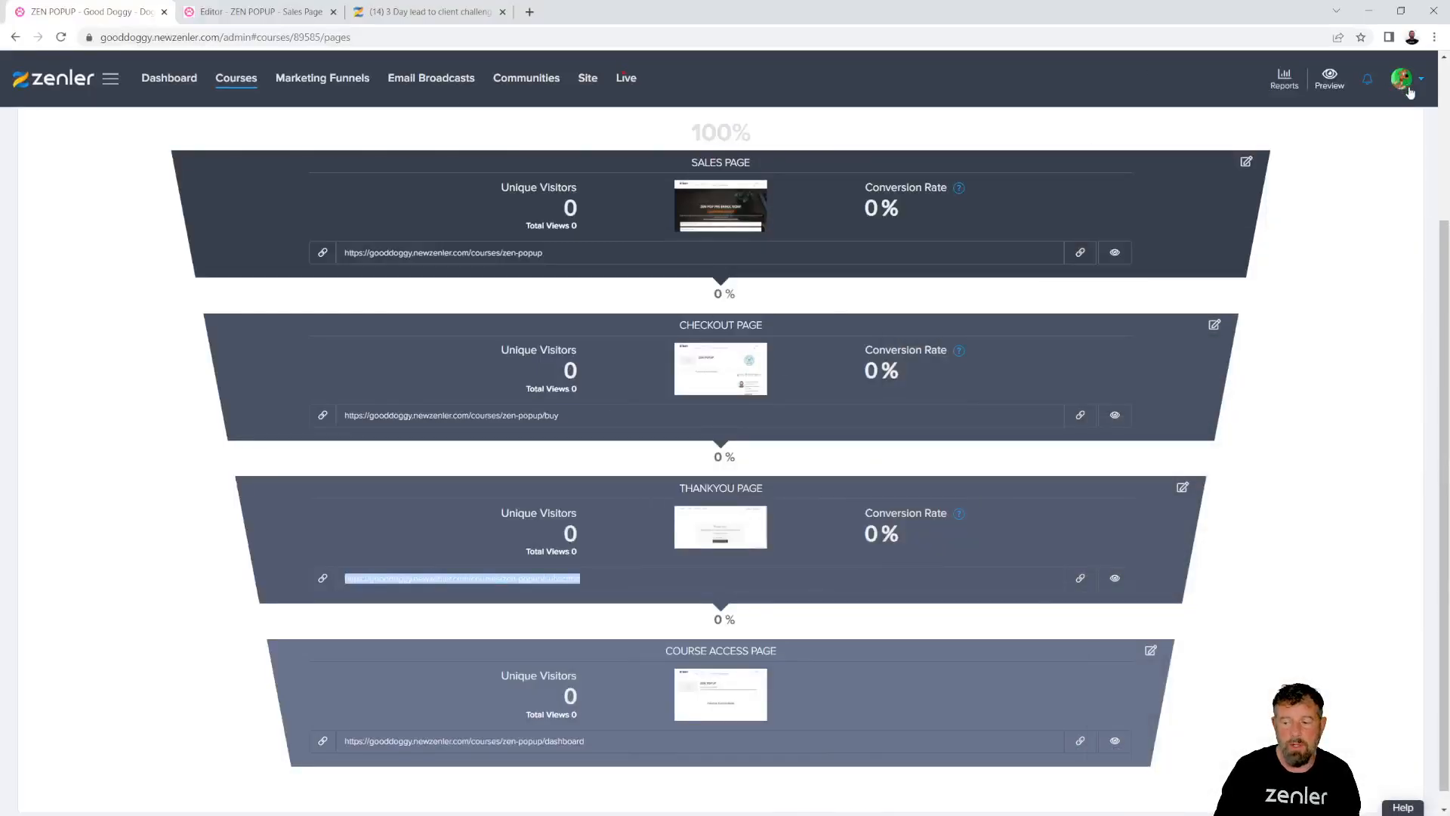
pyautogui.moveTo(563, 416); pyautogui.dragTo(344, 415)
pyautogui.hotkey('ctrl', 'c')
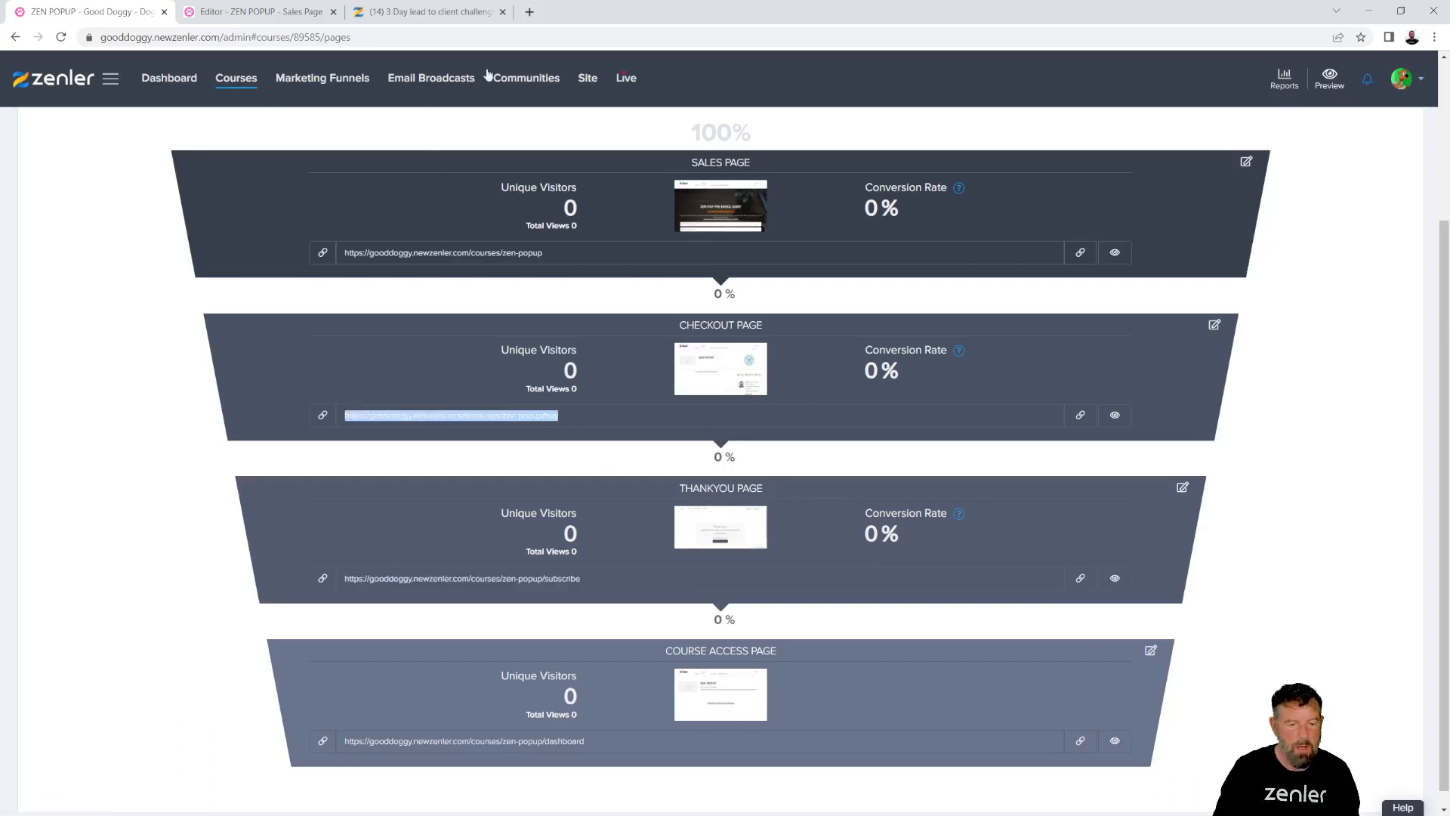
pyautogui.click(529, 11)
pyautogui.hotkey('ctrl', 'v')
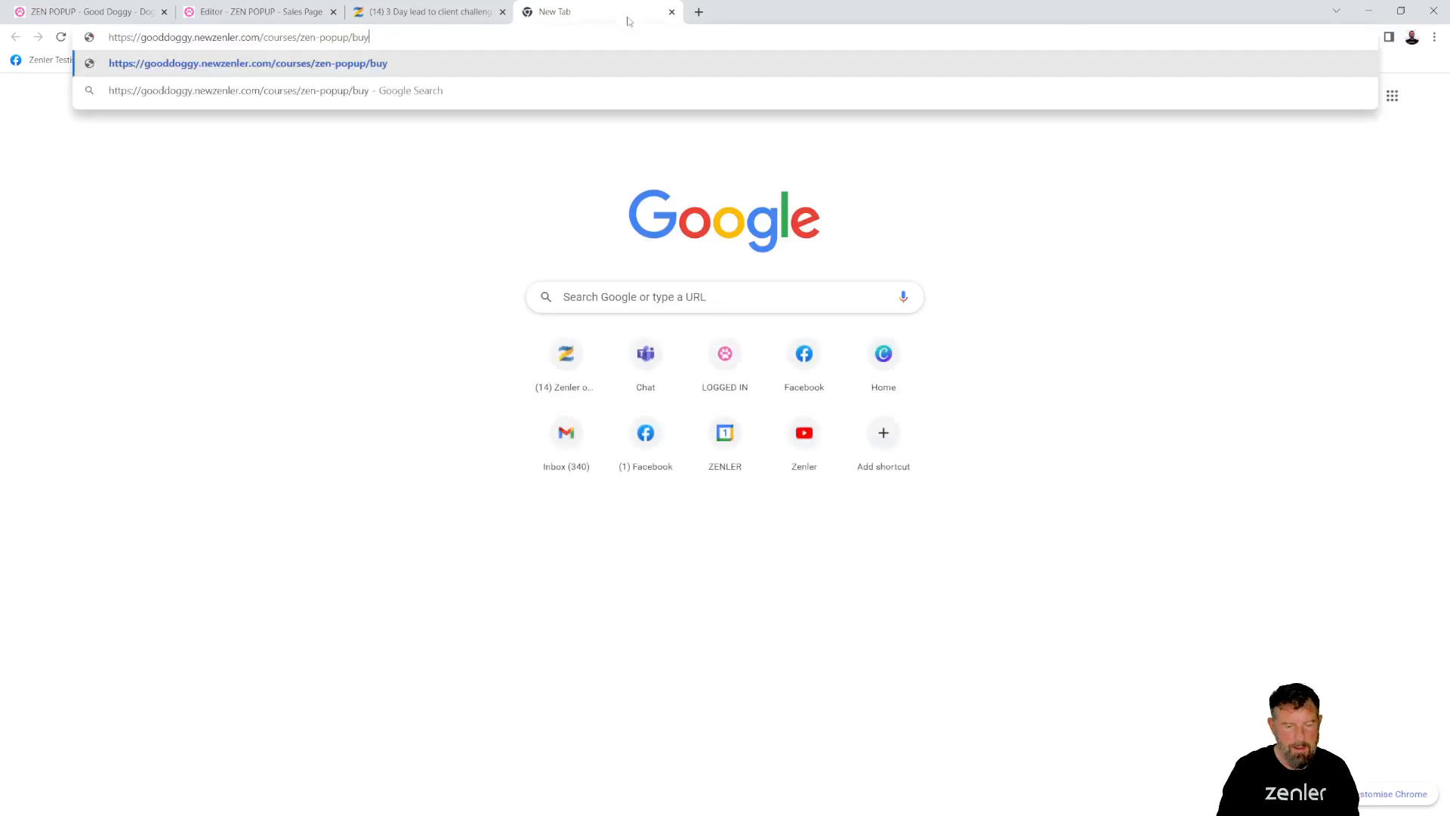
pyautogui.press('Return')
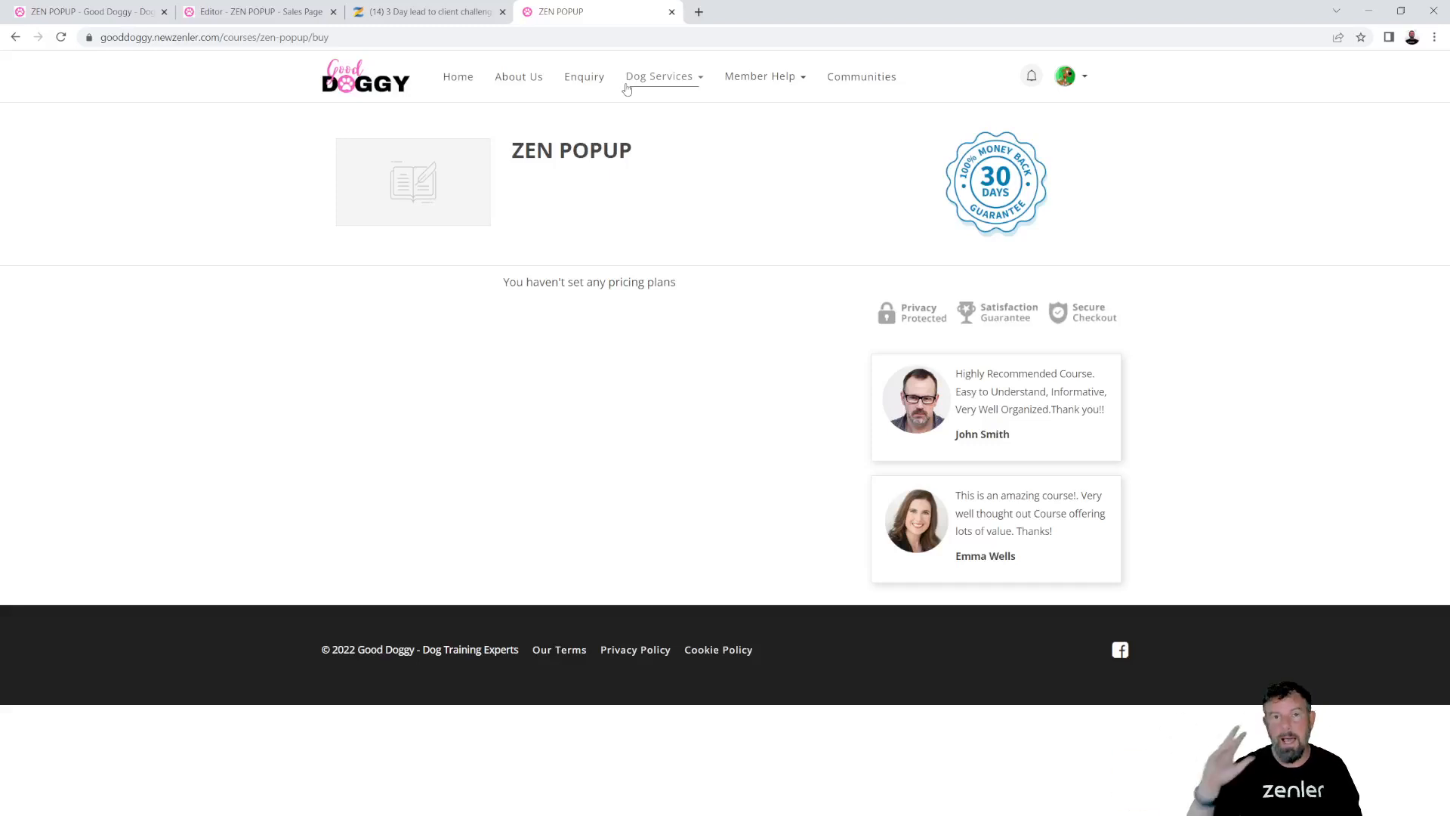
pyautogui.click(672, 11)
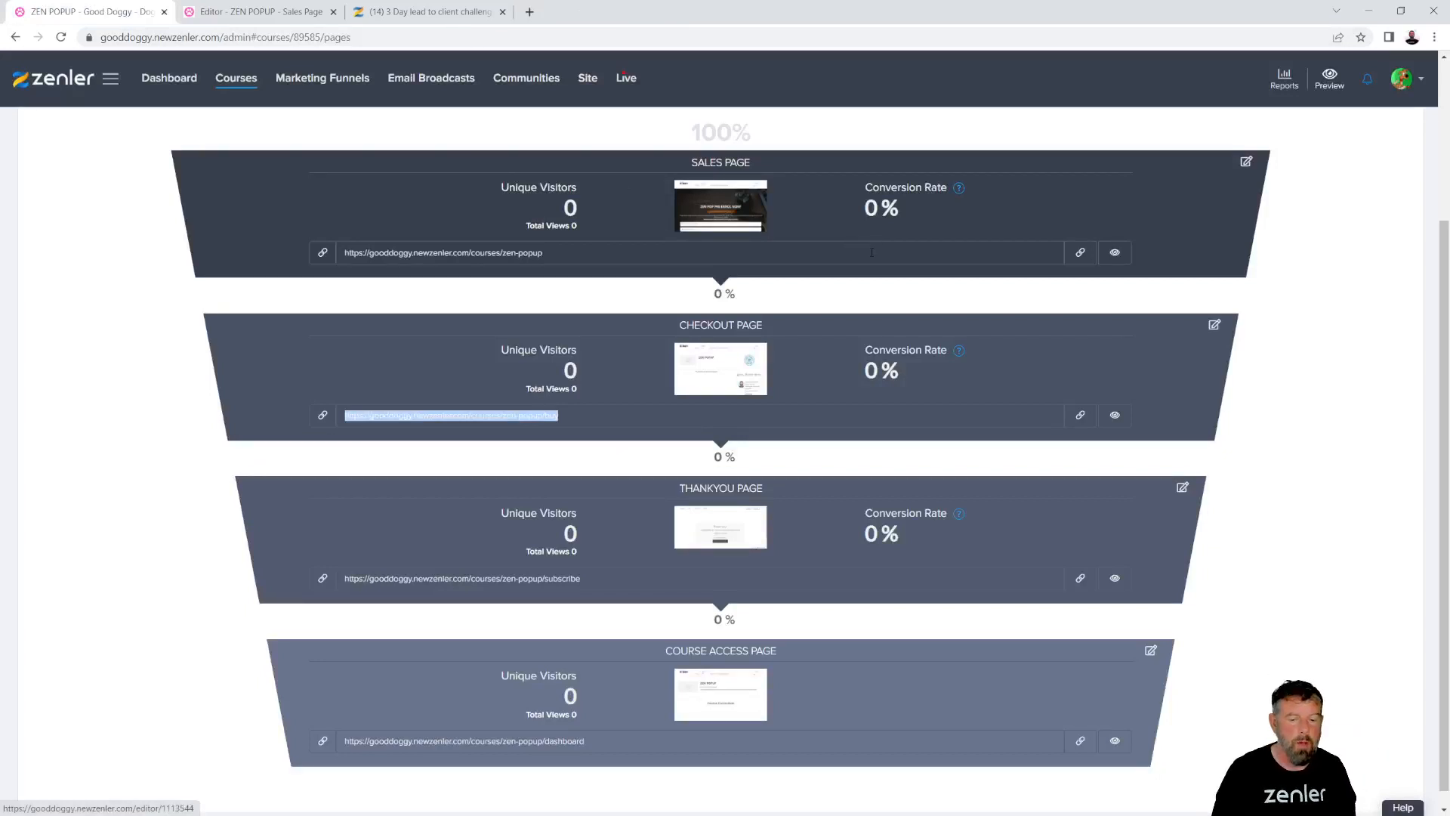
# - Look over the sales page in the editor, return to Course Pages, and select the sales page's link
pyautogui.scroll(2, 872, 252)
pyautogui.click(257, 11)
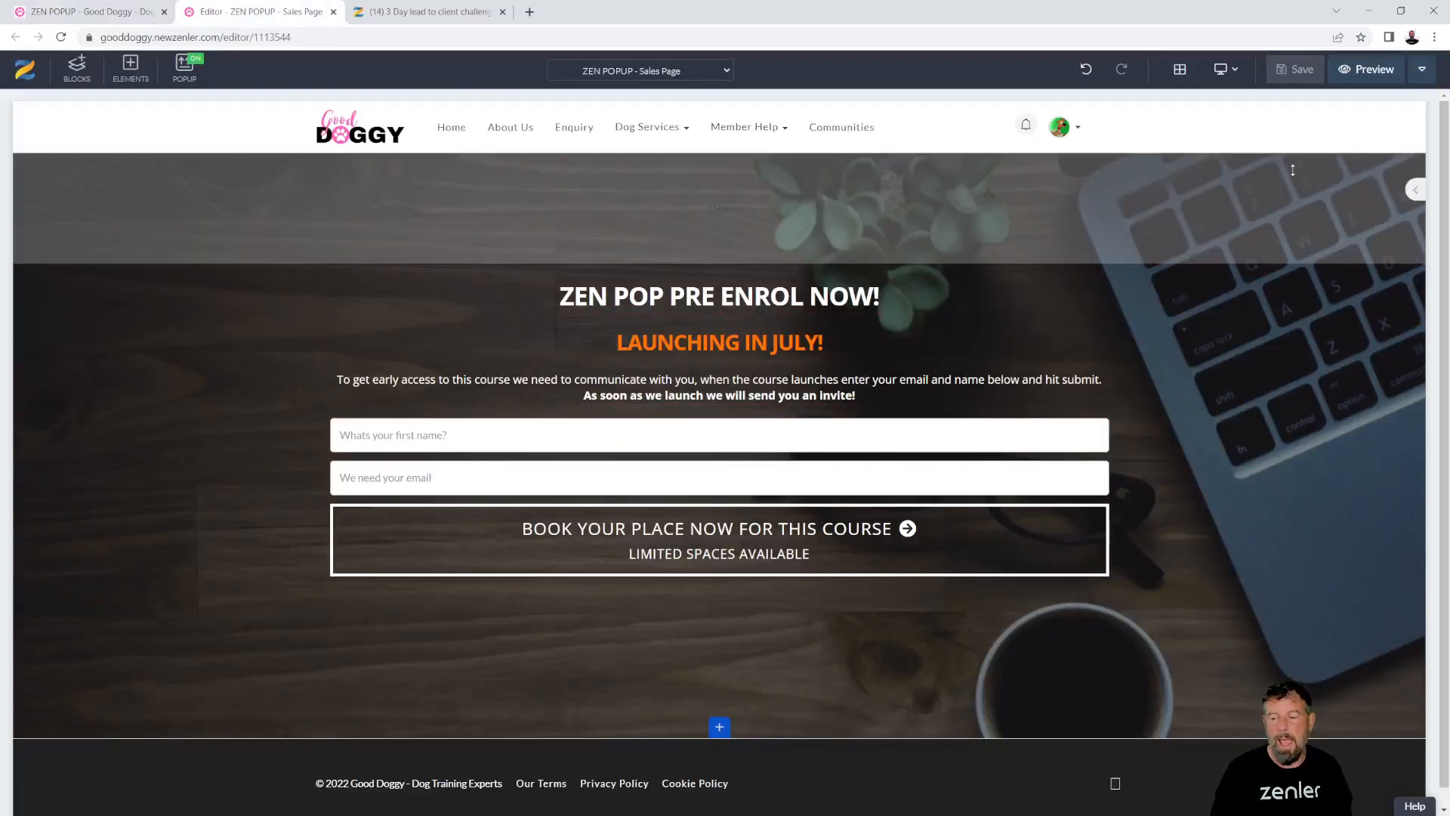
pyautogui.click(90, 11)
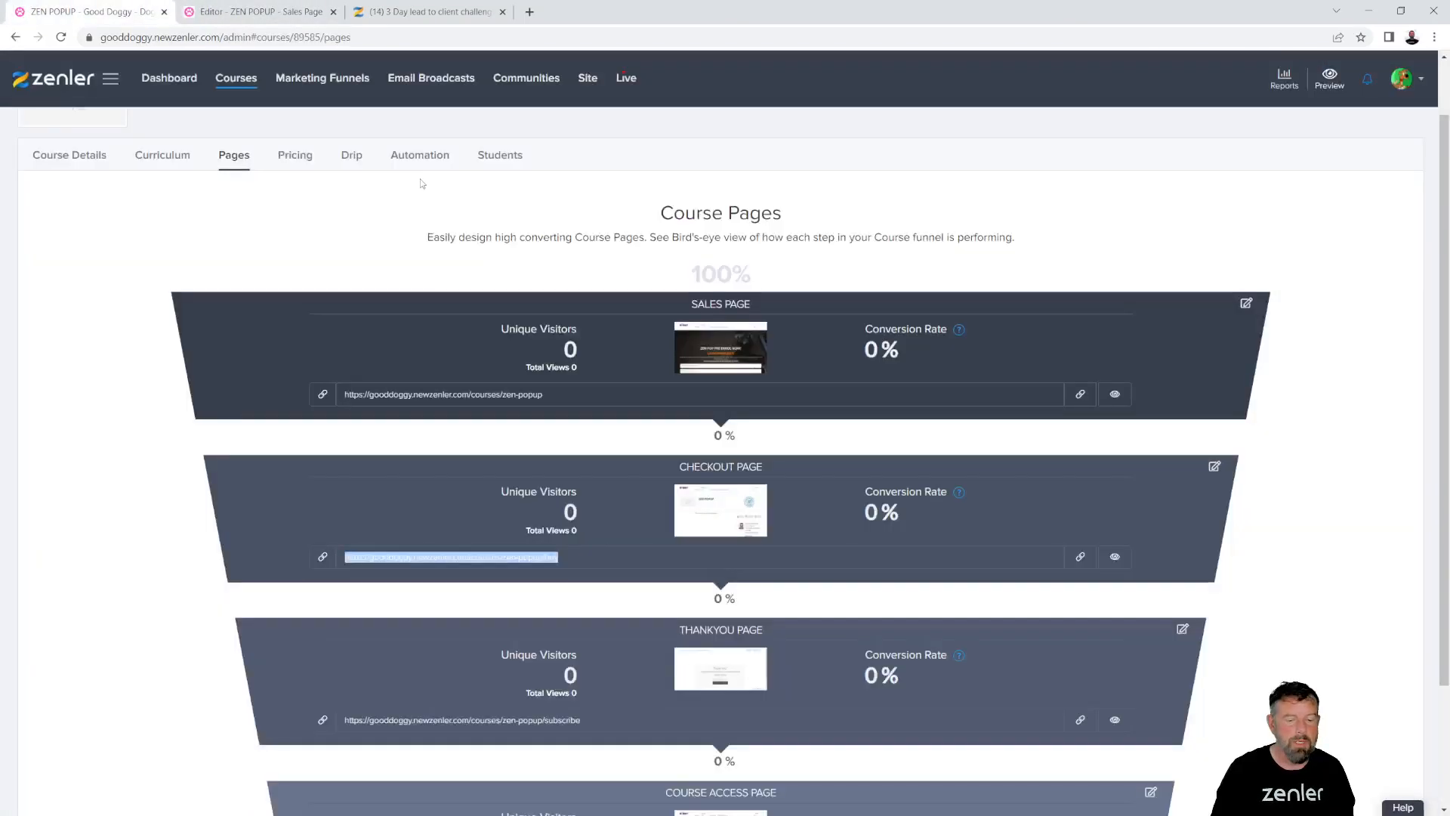
pyautogui.click(554, 396)
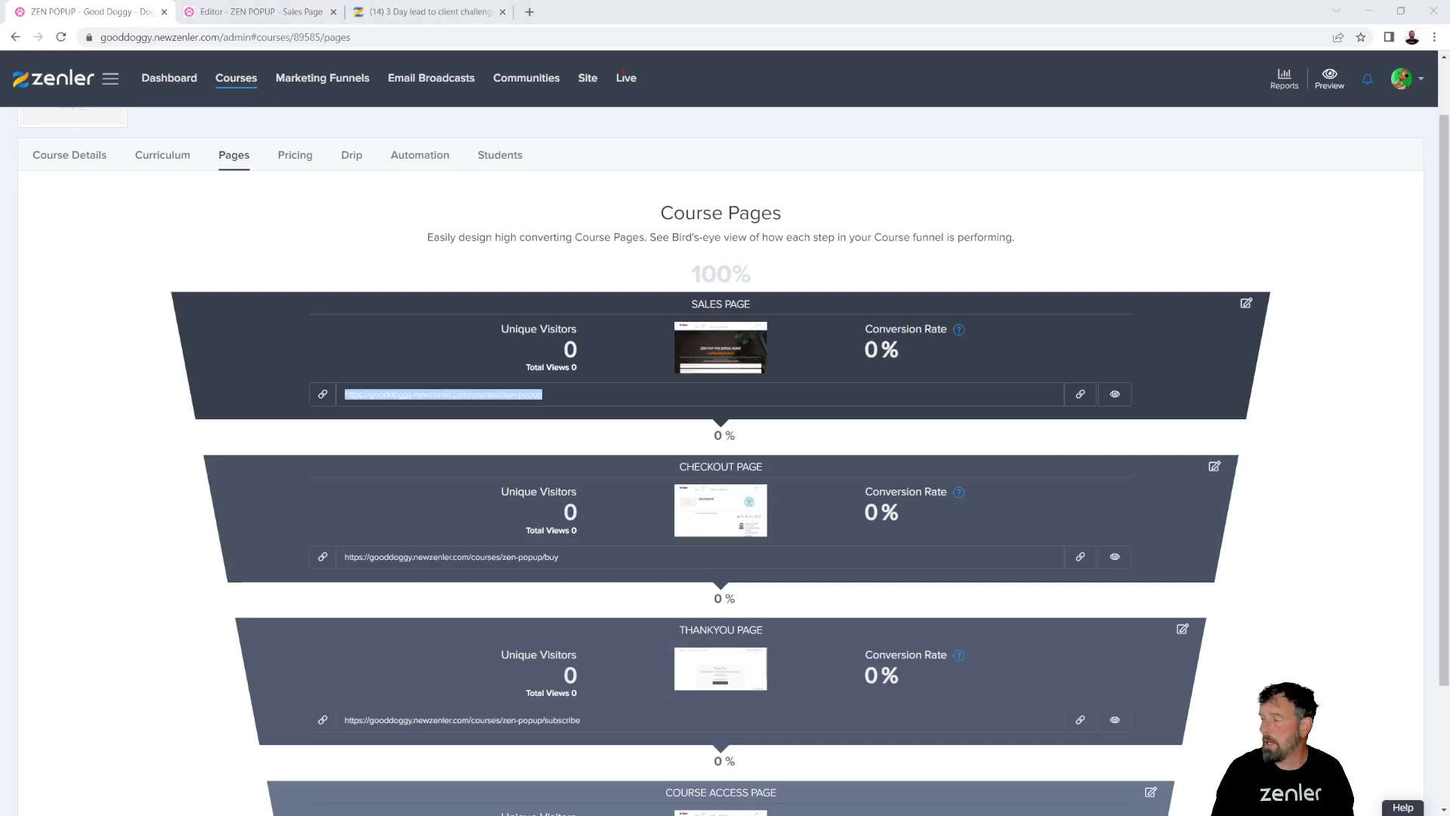
# - Switch to the incognito window, reload the public sales page, and enter ZENPOP TEST as the first name
pyautogui.hotkey('alt', 'Tab')
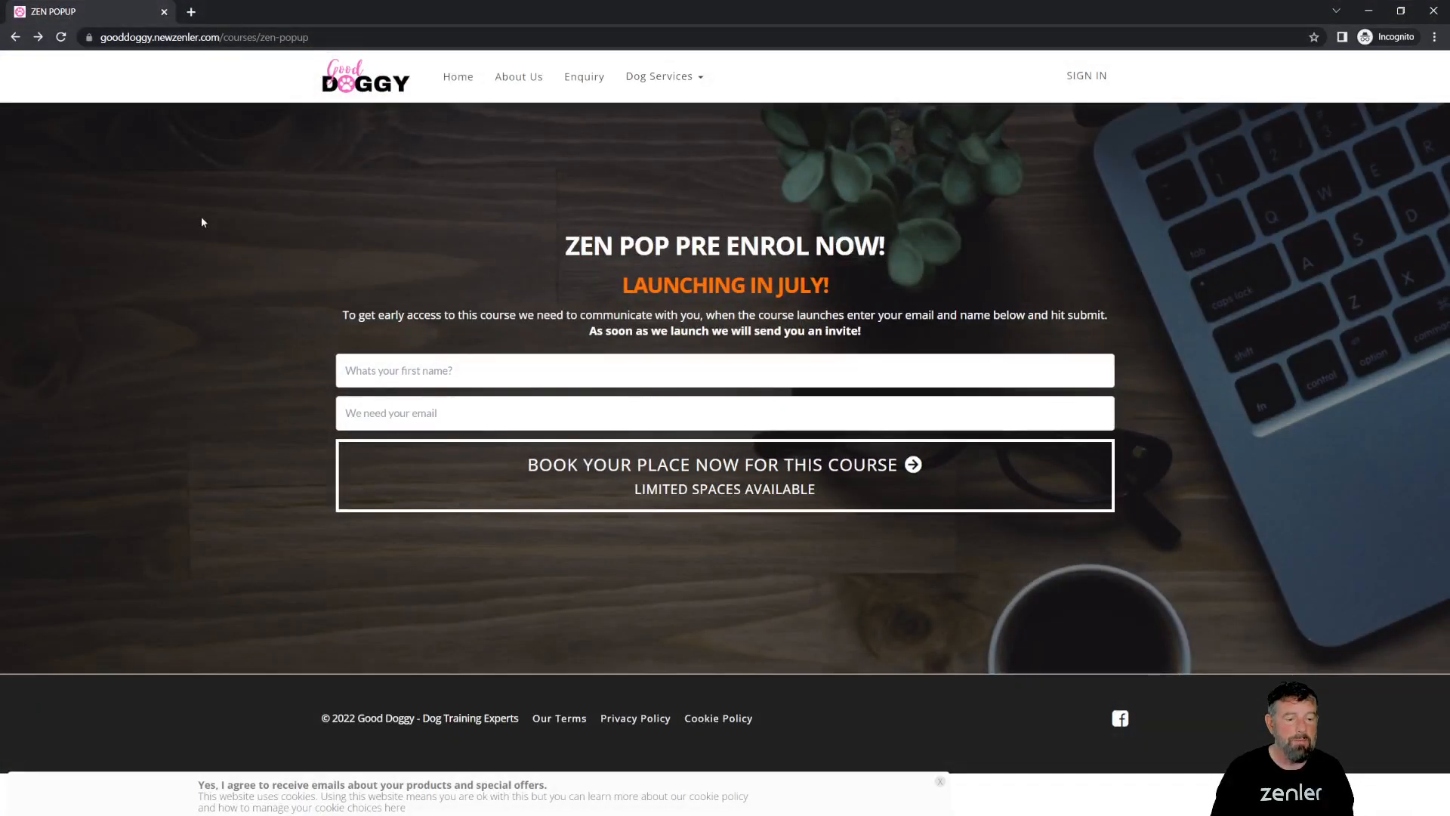
pyautogui.click(60, 37)
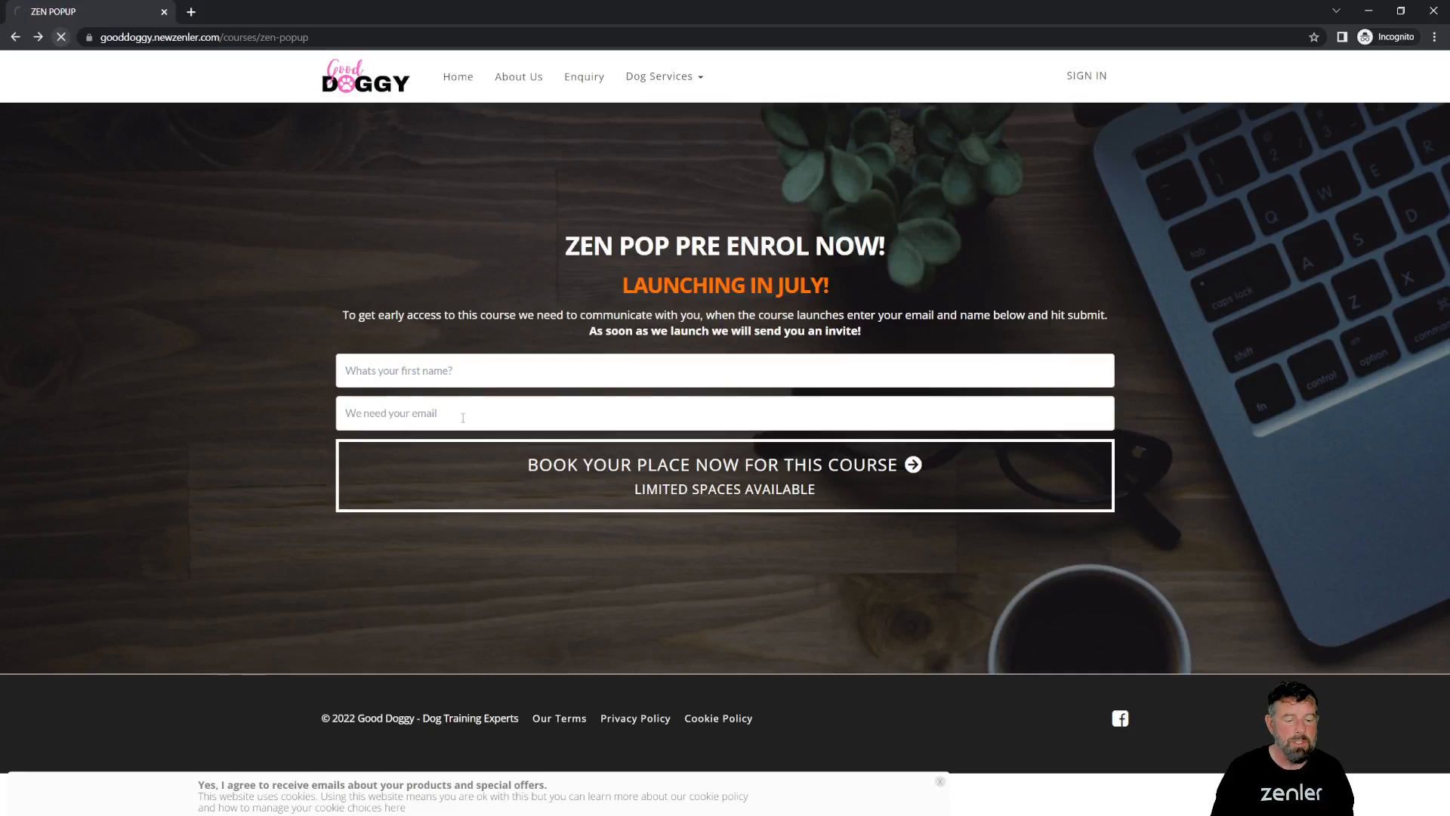
pyautogui.click(457, 369)
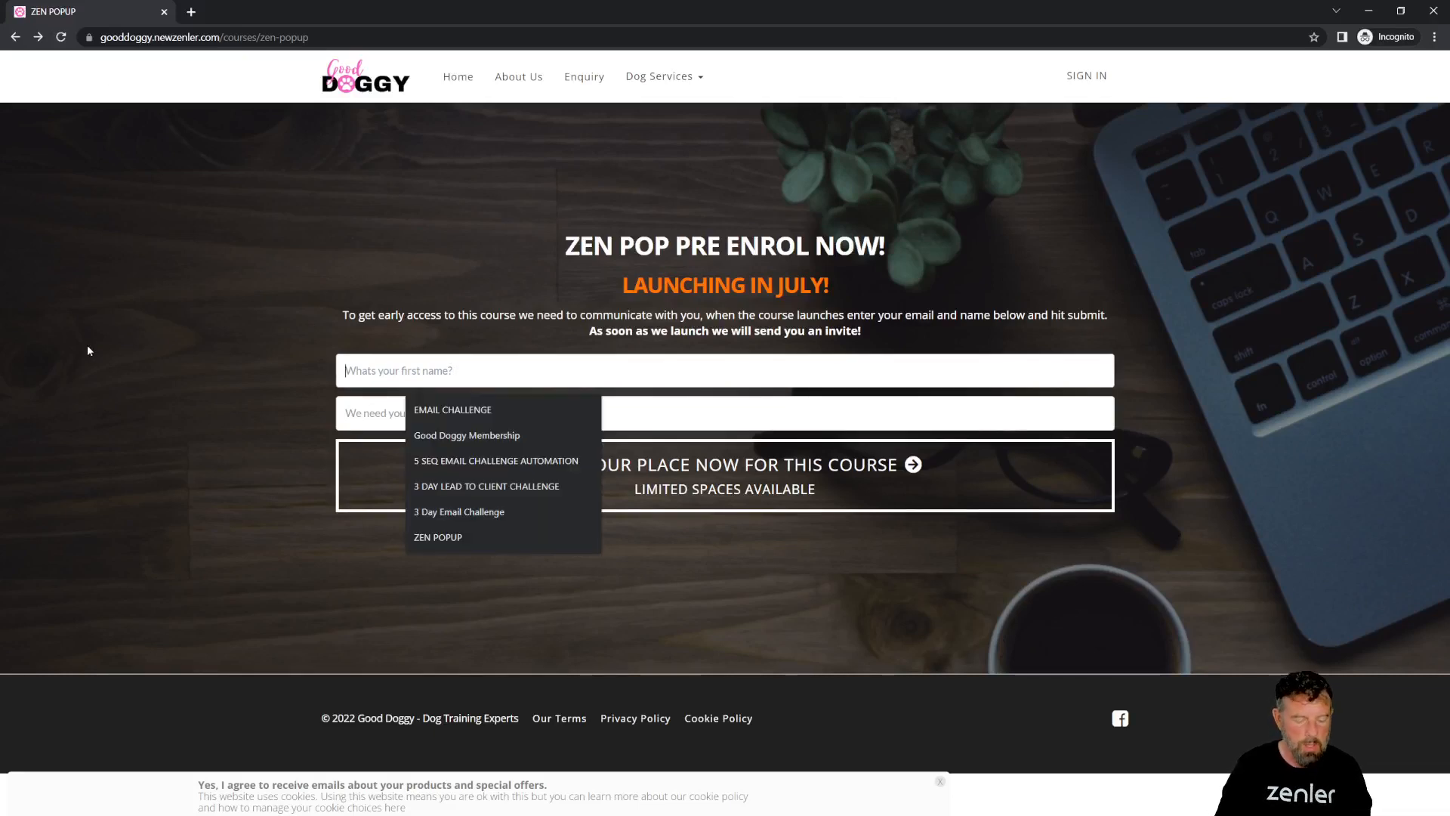
pyautogui.write('ZE')
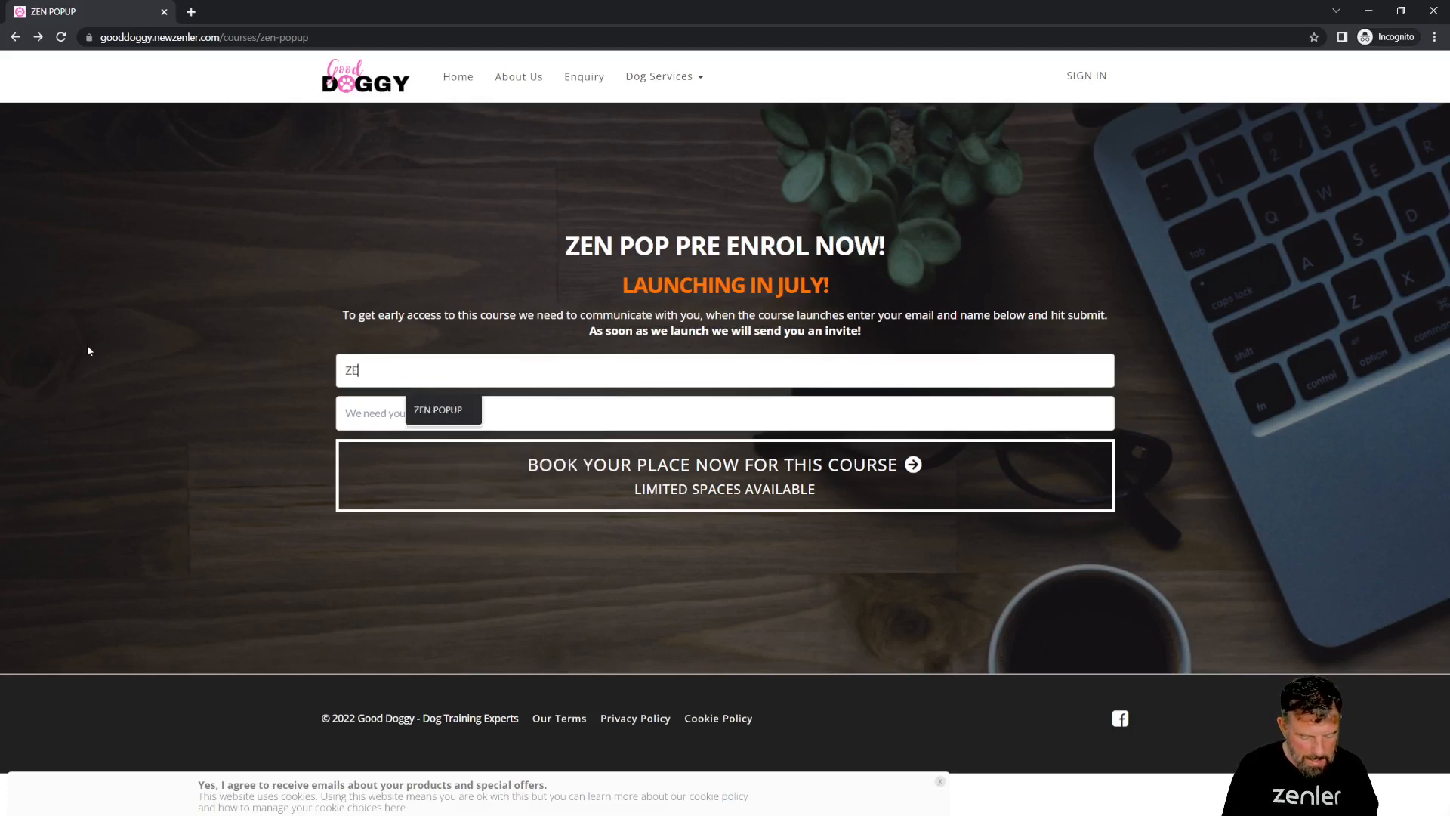
pyautogui.write('NPOP TEST')
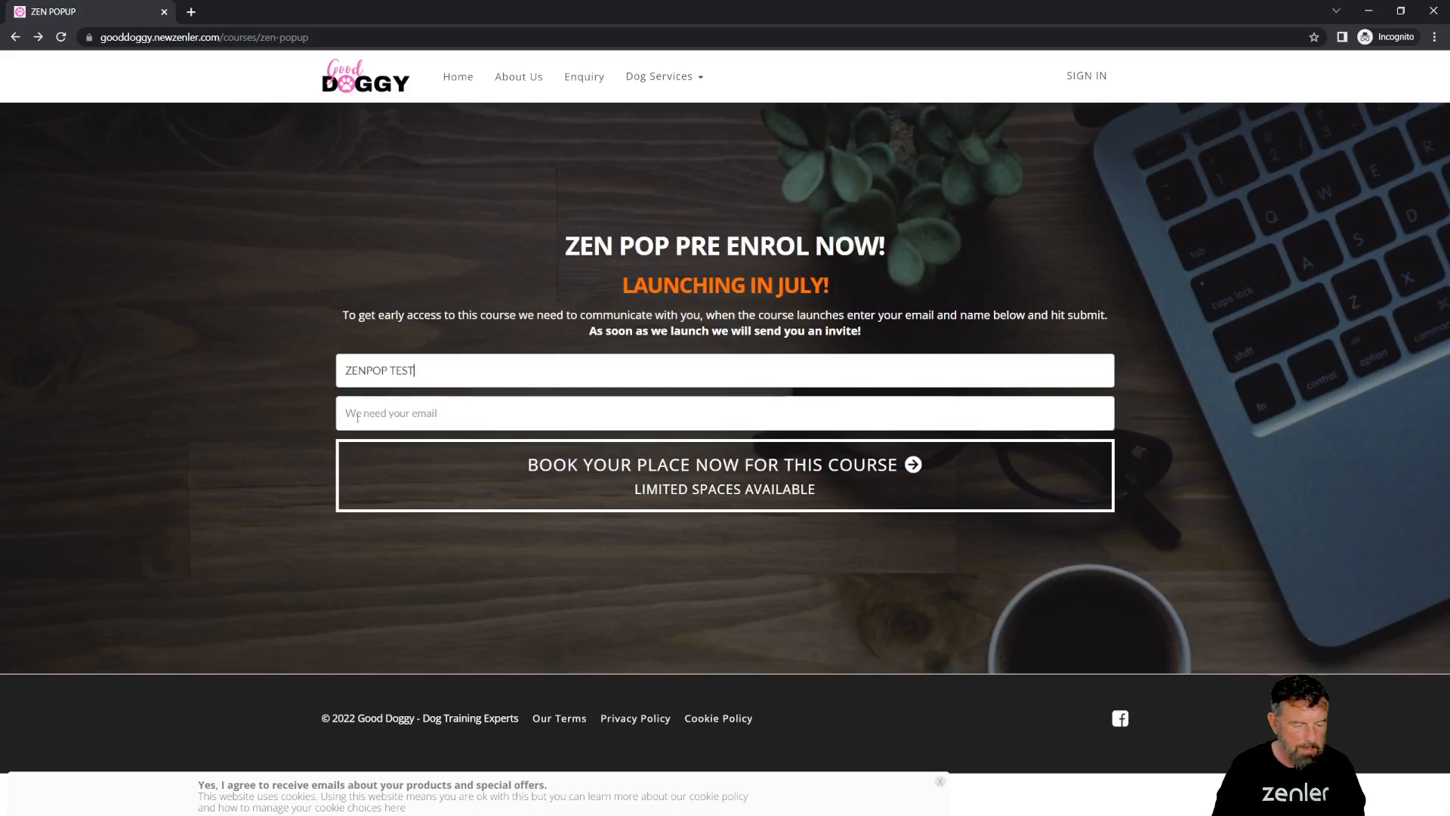
# - Fill in the form's email with a plus-tagged variant of the saved address and submit the course booking
pyautogui.click(422, 423)
pyautogui.click(430, 452)
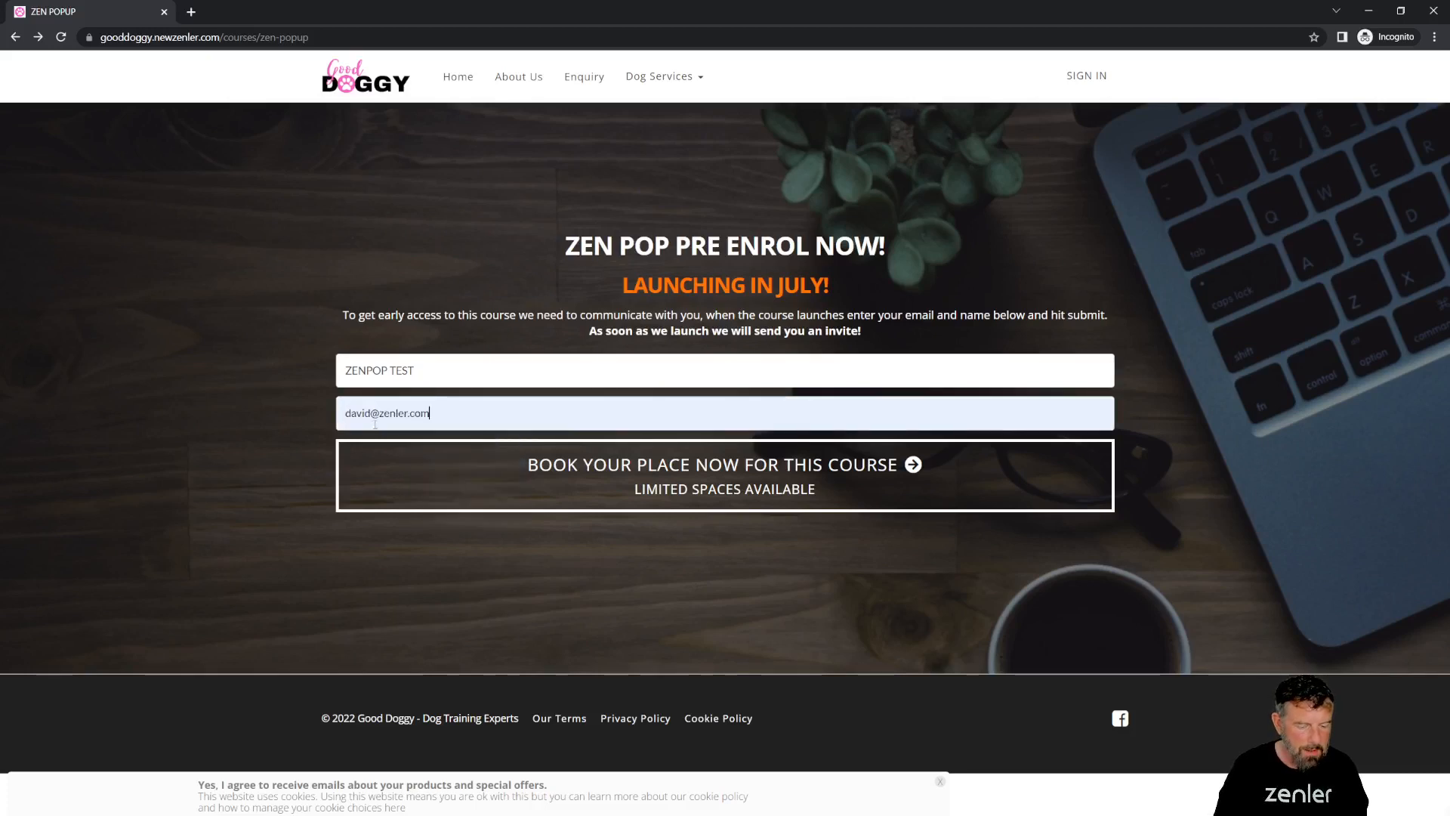
pyautogui.click(365, 413)
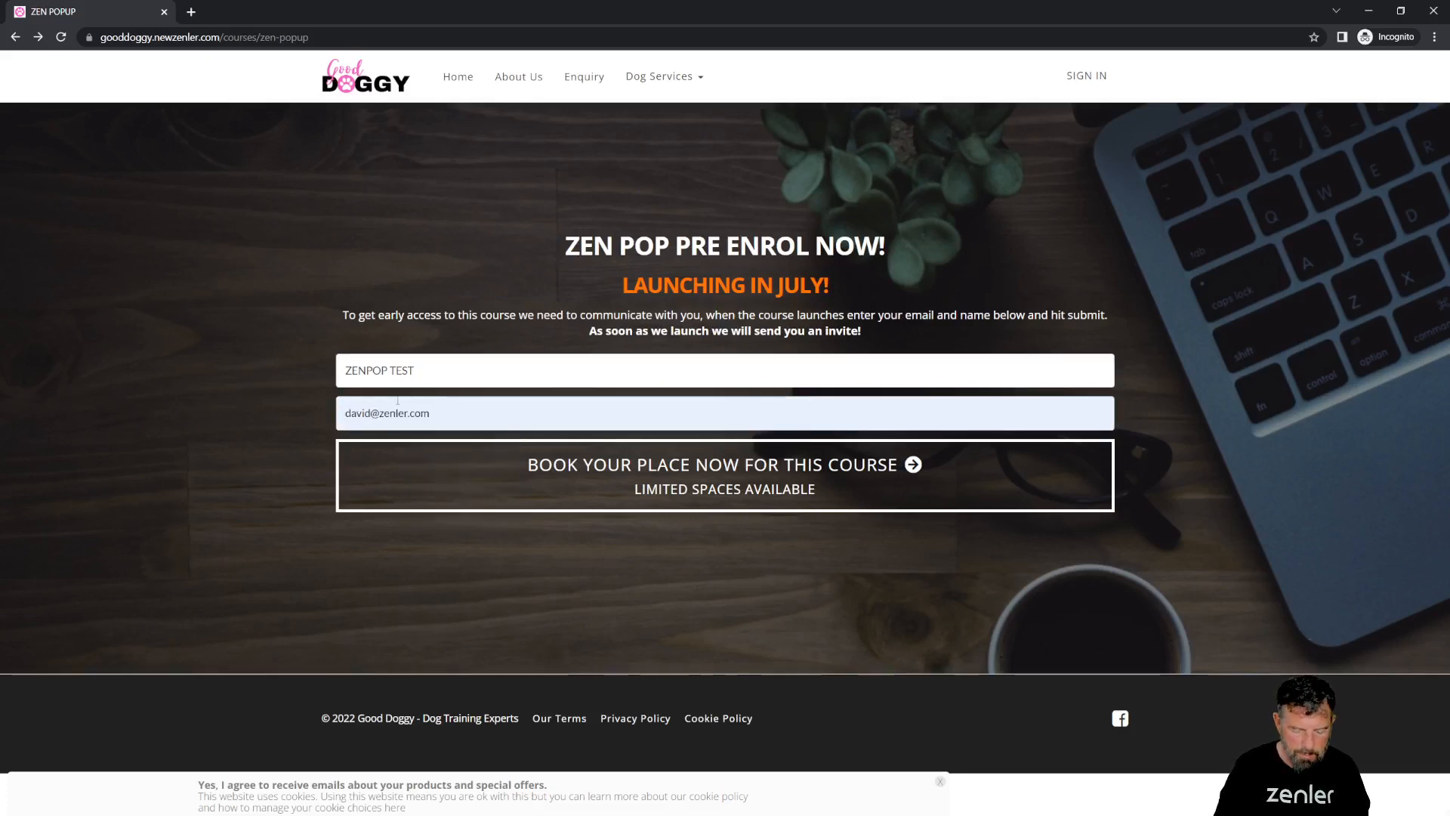
pyautogui.write('+202')
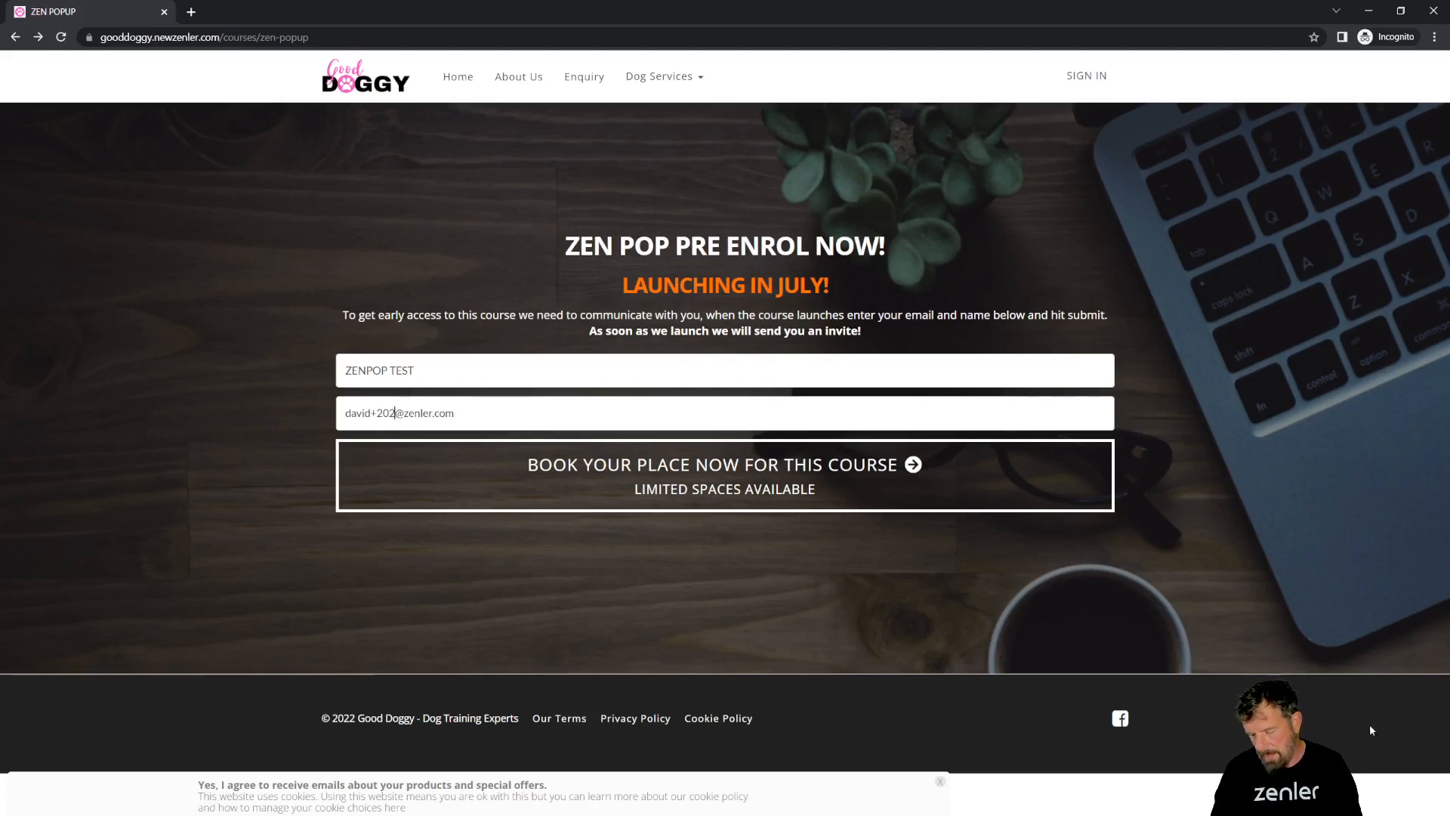
pyautogui.click(592, 457)
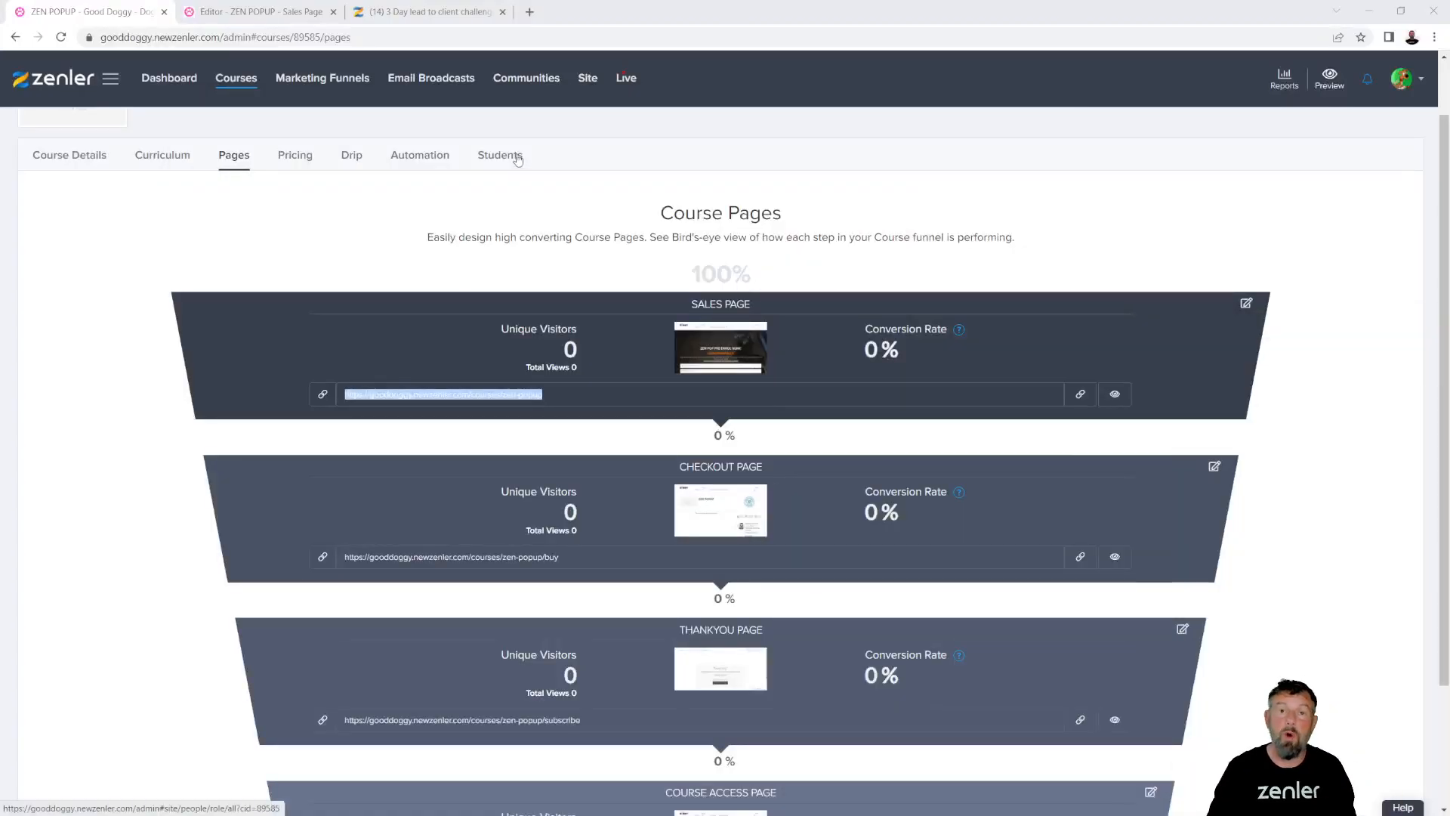
# - Open the site's list of people with the Lead role and check the ZENPOP TEST entry's name and tag
pyautogui.click(586, 83)
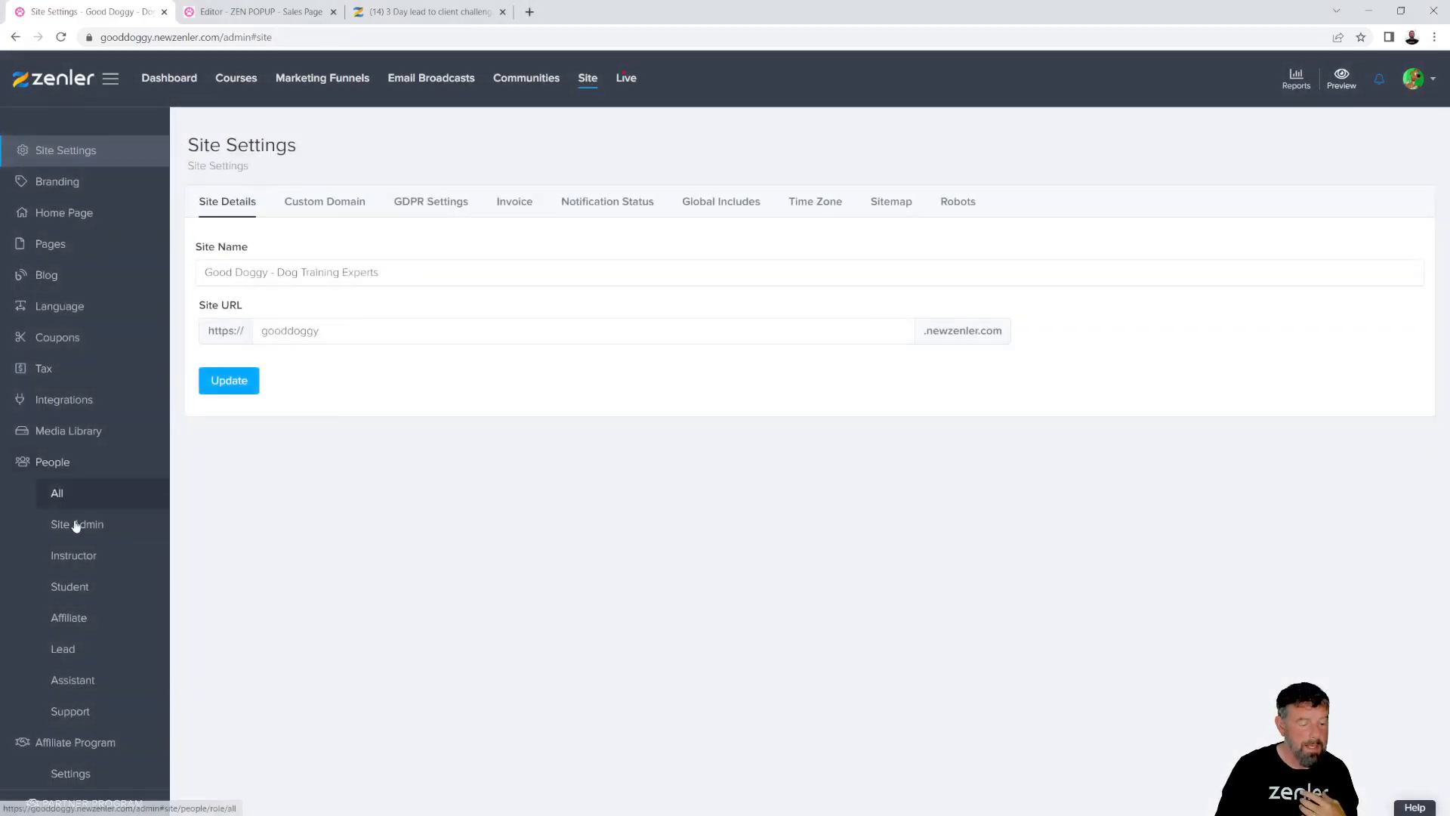
pyautogui.click(67, 653)
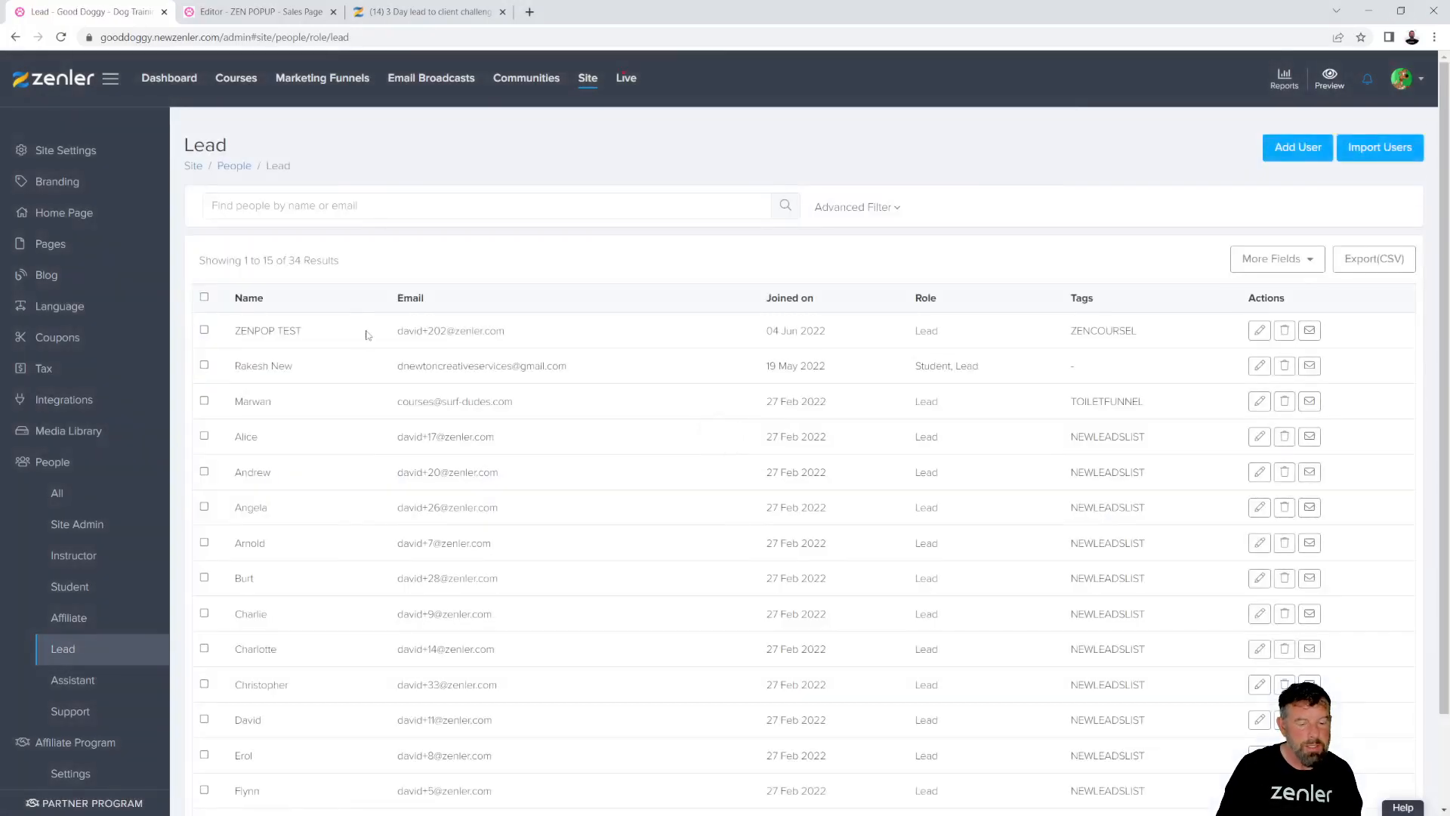
pyautogui.moveTo(313, 333); pyautogui.dragTo(234, 332)
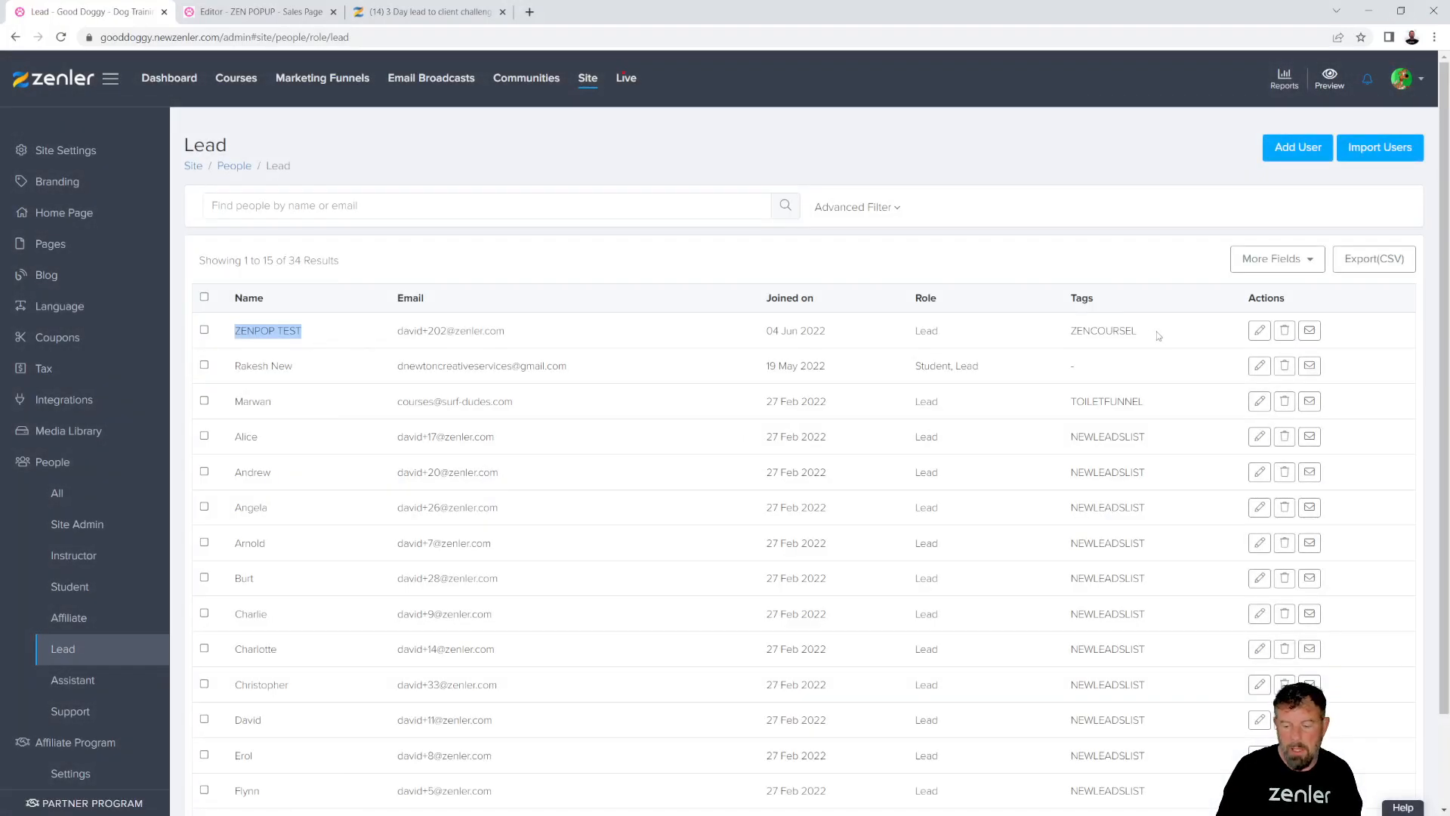
pyautogui.moveTo(1159, 337); pyautogui.dragTo(1062, 333)
pyautogui.moveTo(1153, 332); pyautogui.dragTo(975, 338)
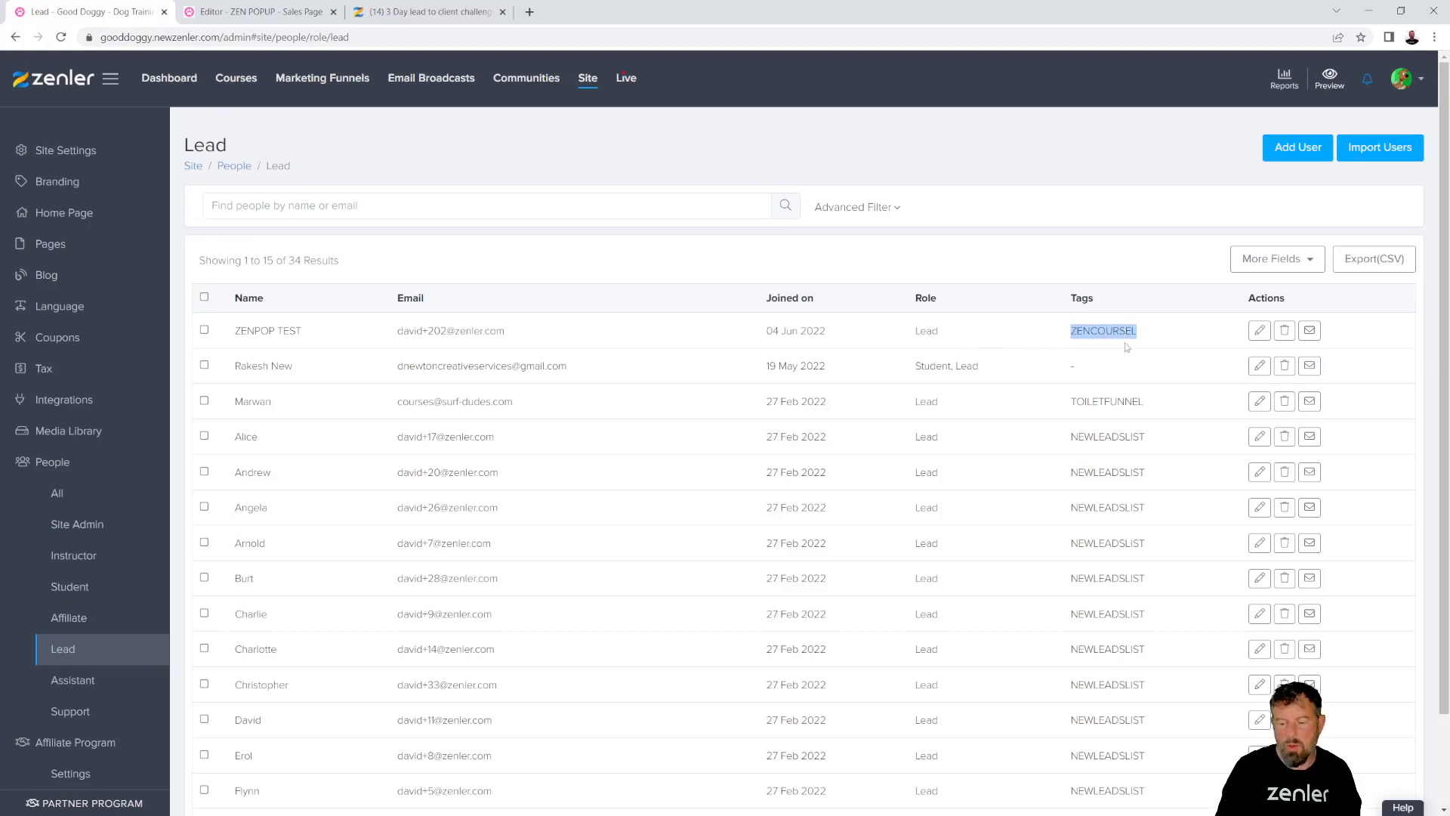
pyautogui.moveTo(1160, 336); pyautogui.dragTo(1000, 333)
# - Open the booking button's form settings in the sales page editor to check which tag it adds
pyautogui.click(306, 12)
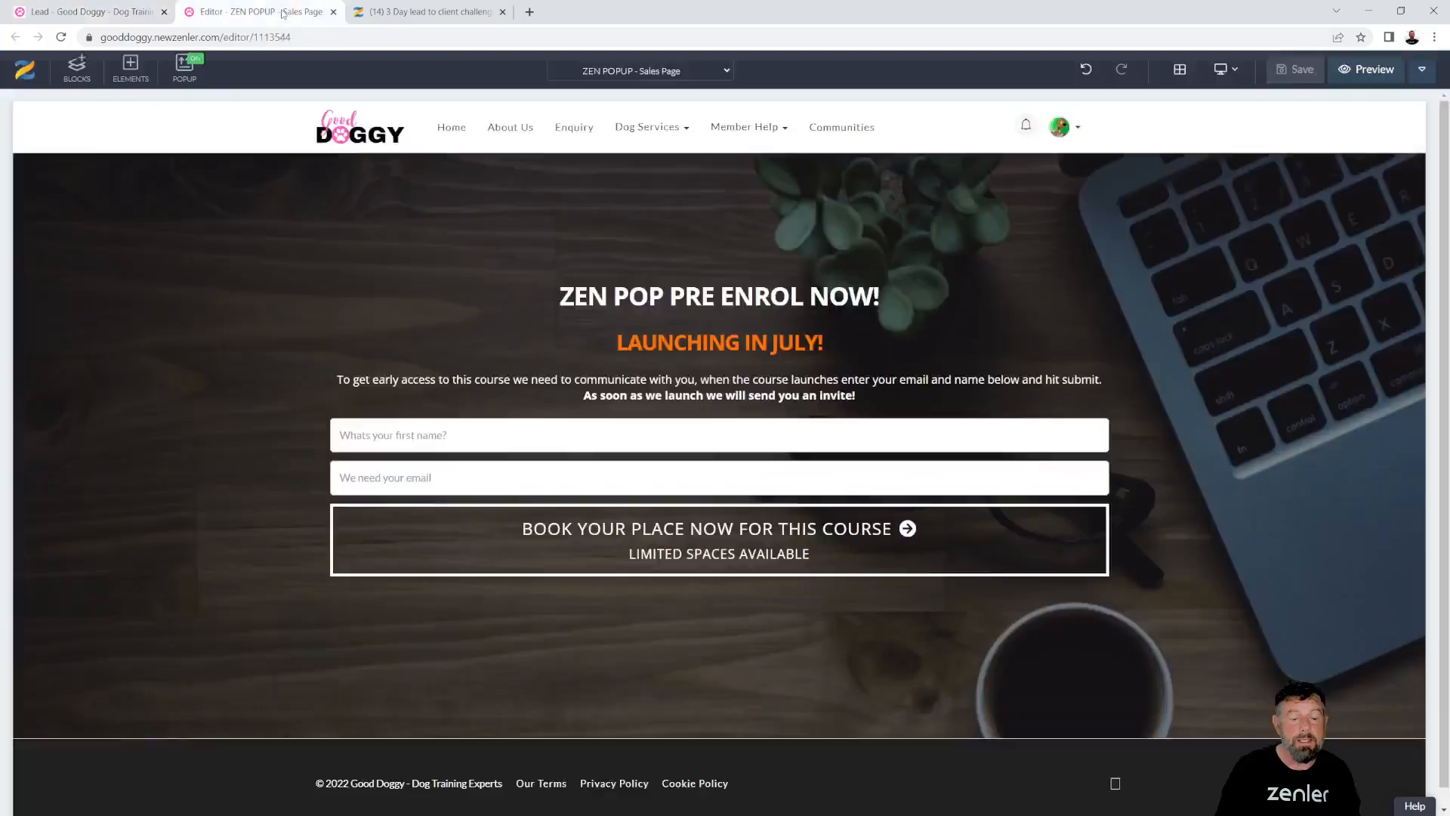
pyautogui.click(340, 493)
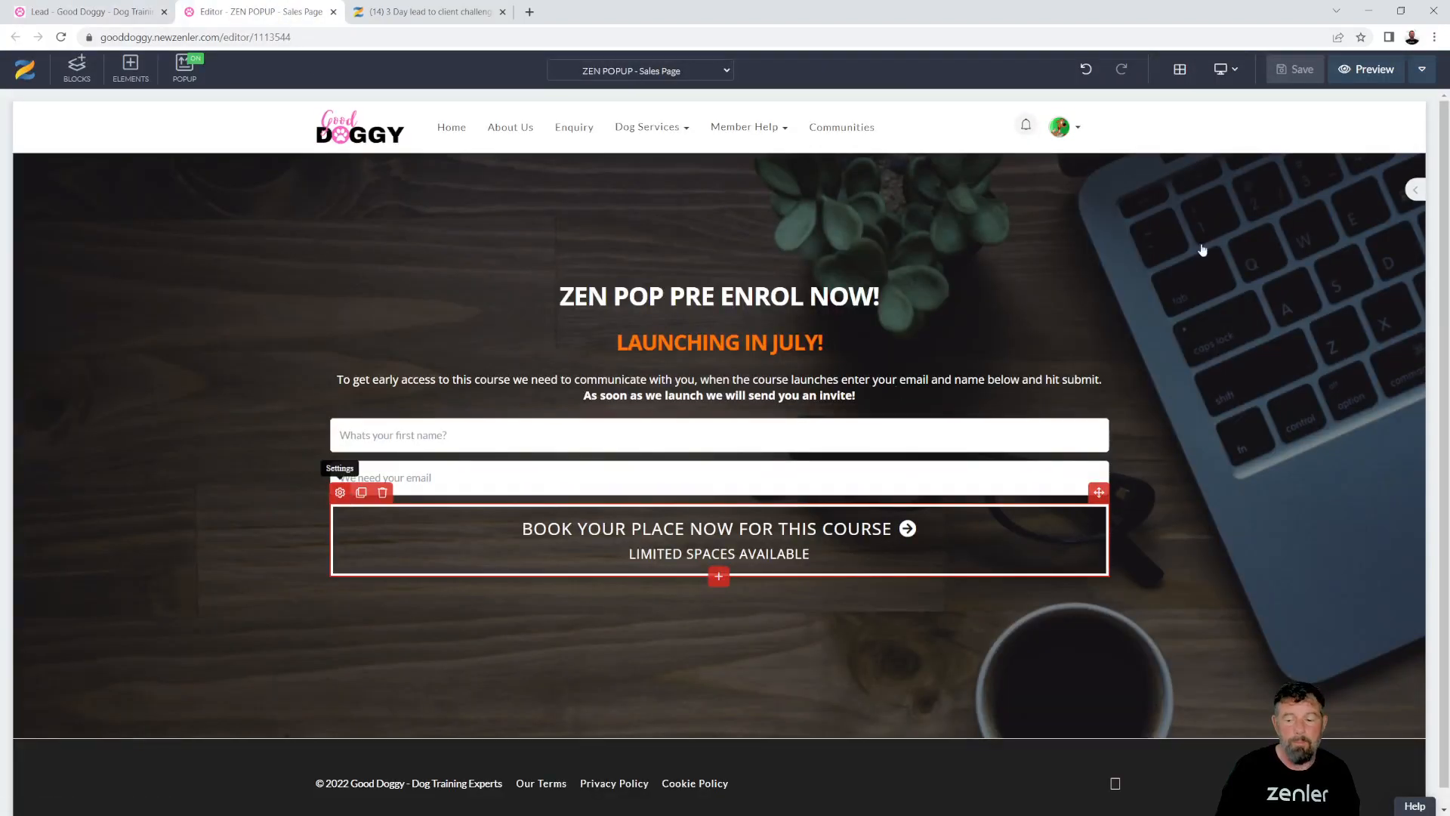
pyautogui.click(1347, 144)
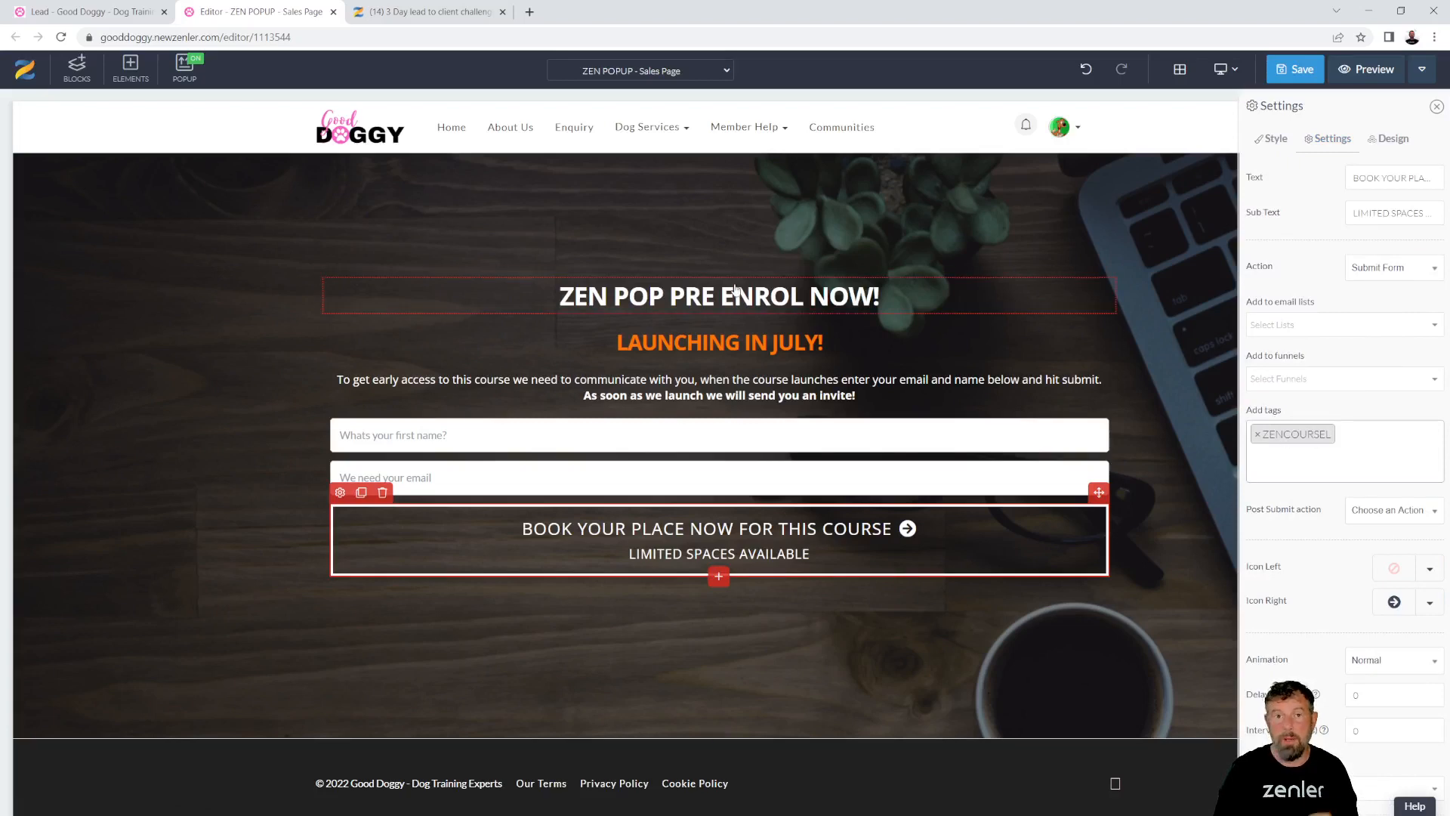
# - Filter the leads list with an advanced filter for user tag contains ZENCOURSEL
pyautogui.click(101, 9)
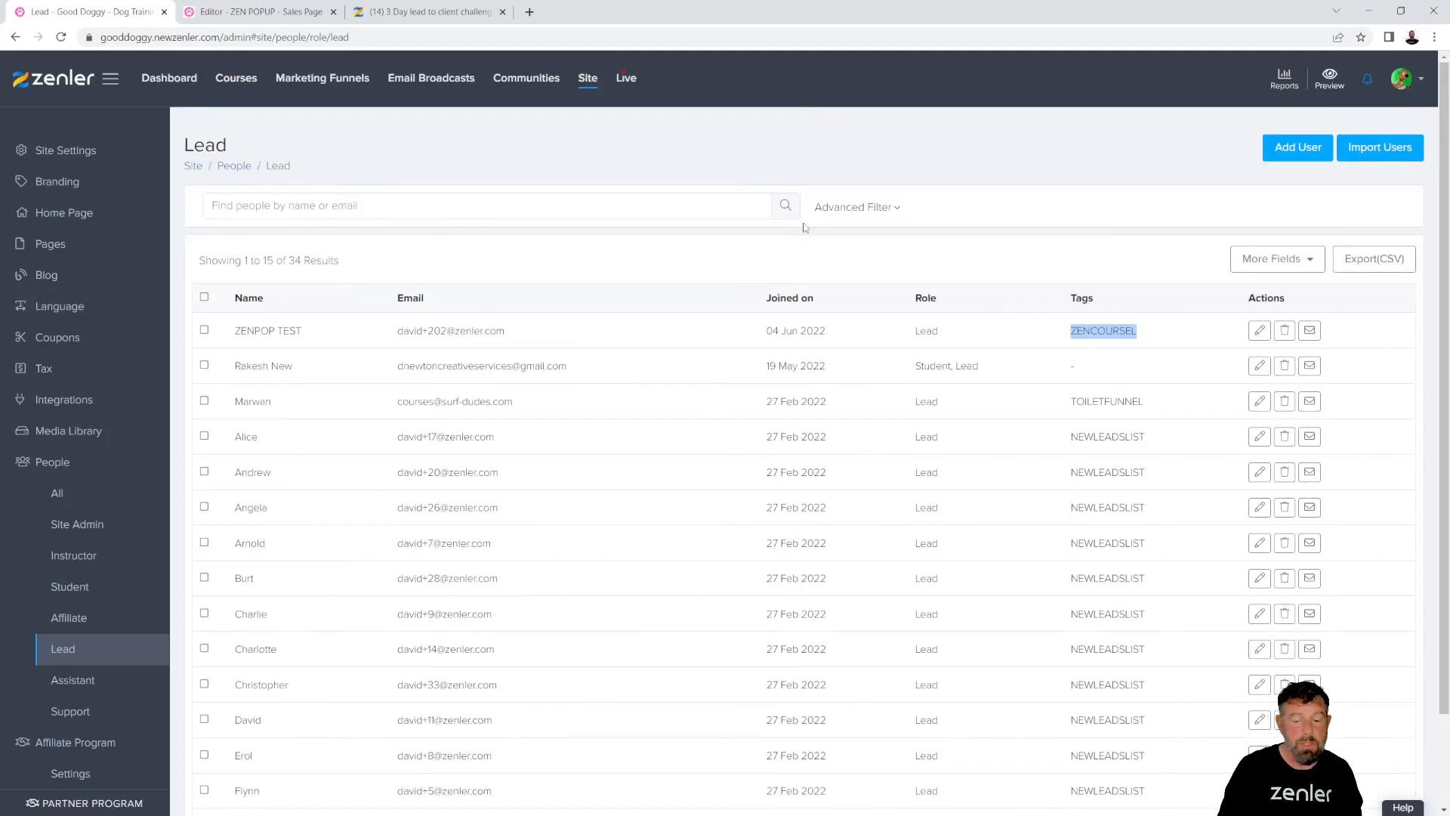
pyautogui.click(889, 212)
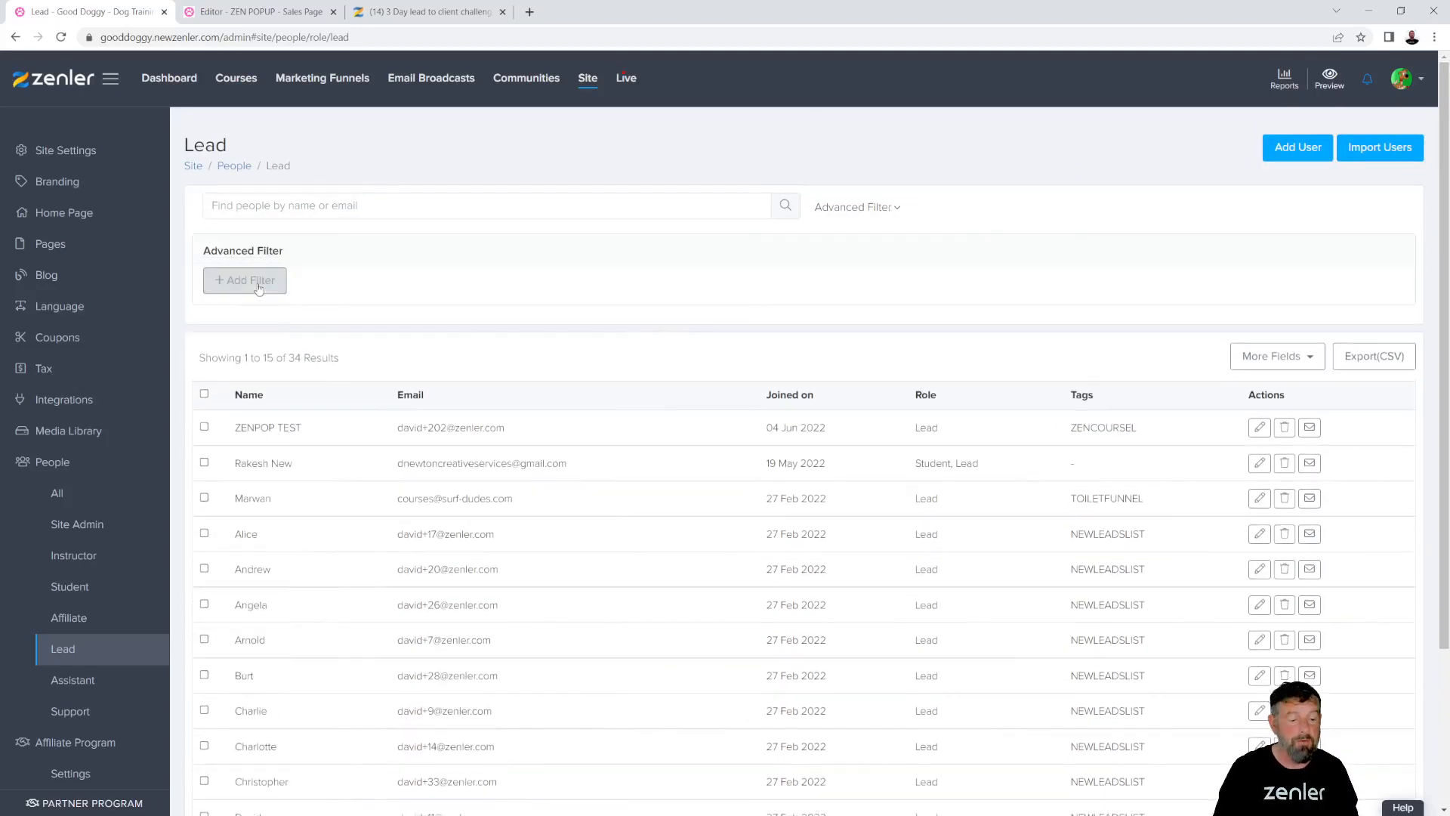
pyautogui.click(244, 280)
pyautogui.click(498, 287)
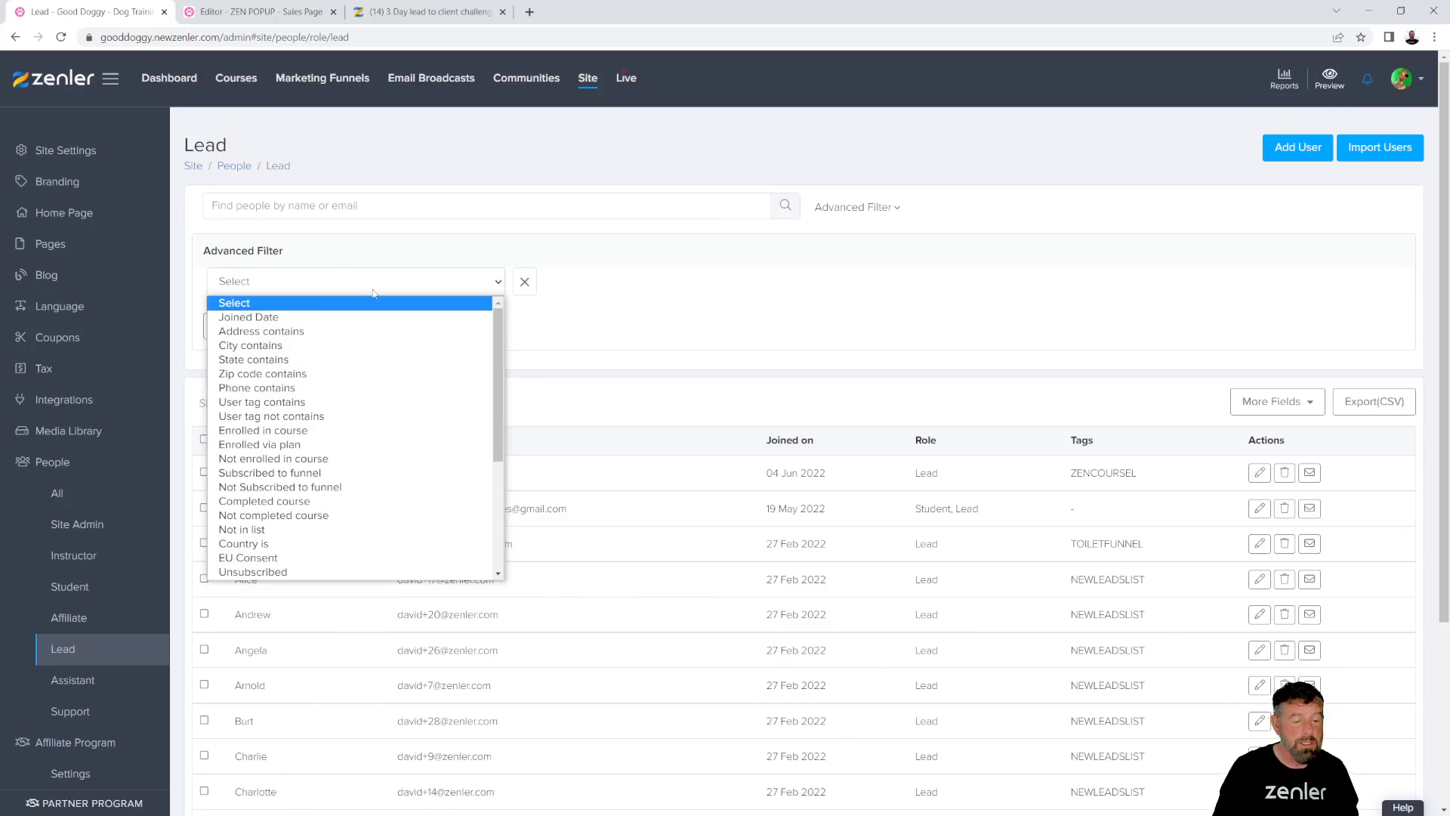
pyautogui.click(265, 402)
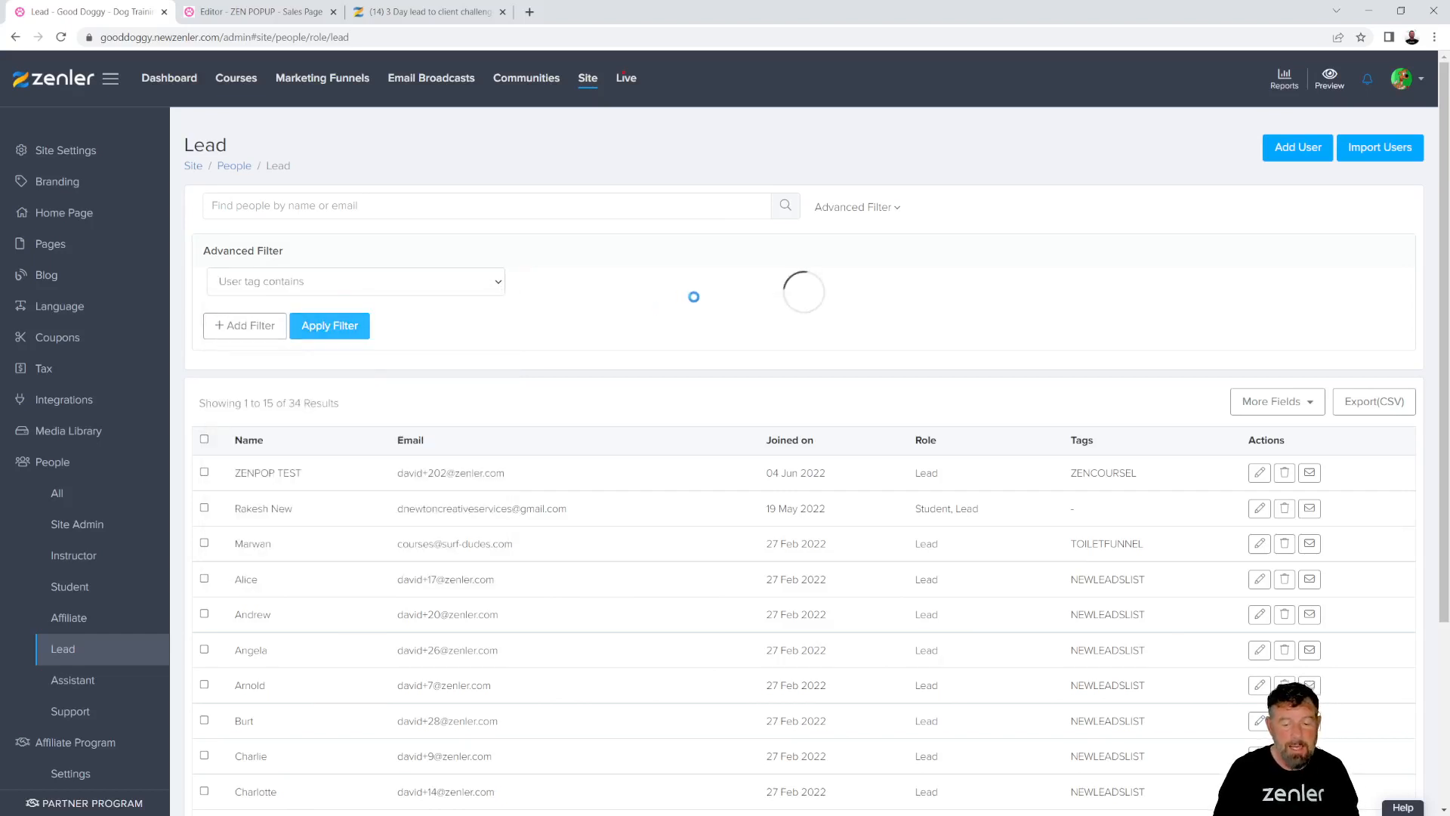
pyautogui.click(700, 284)
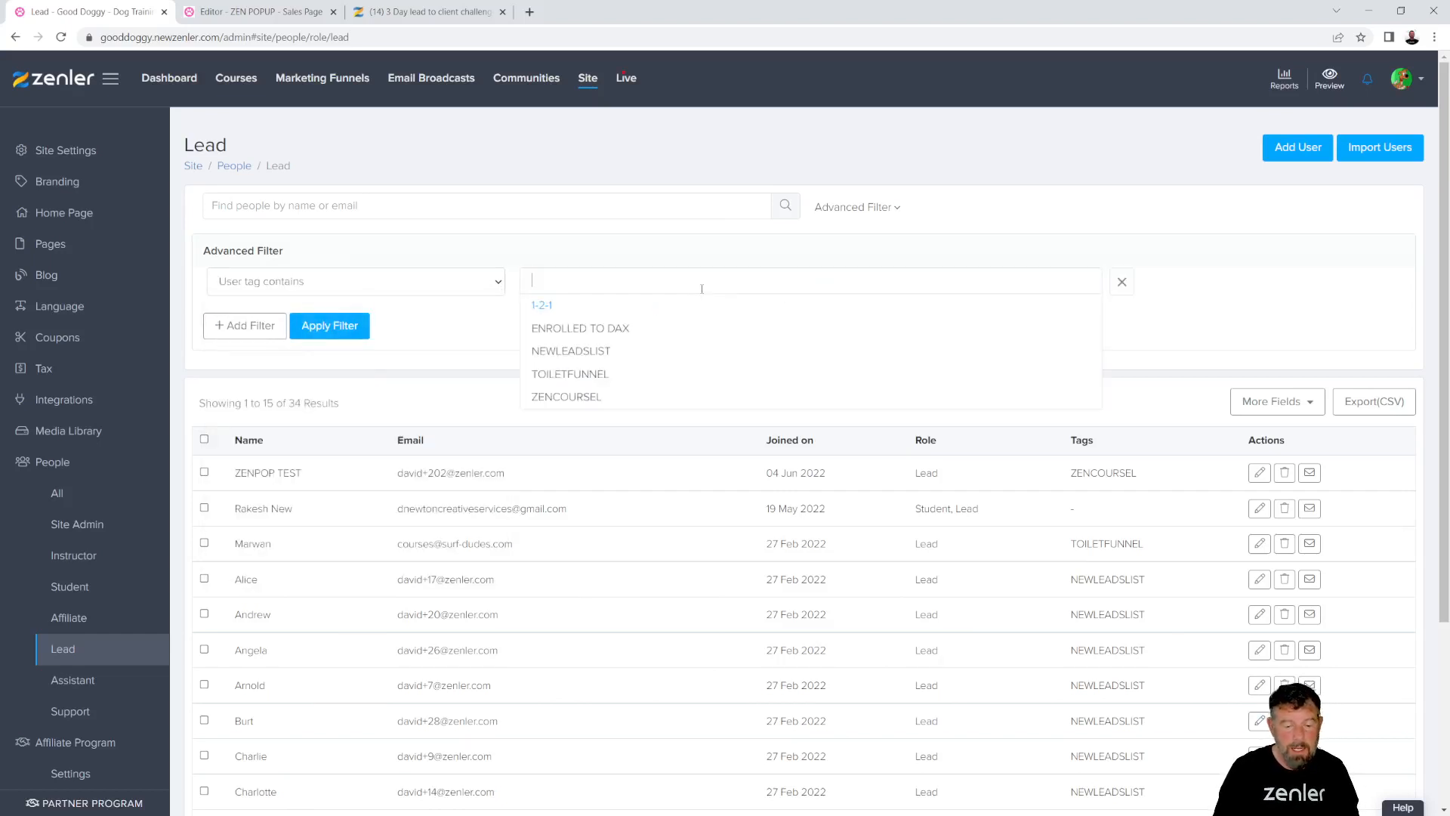
pyautogui.click(561, 398)
pyautogui.click(325, 329)
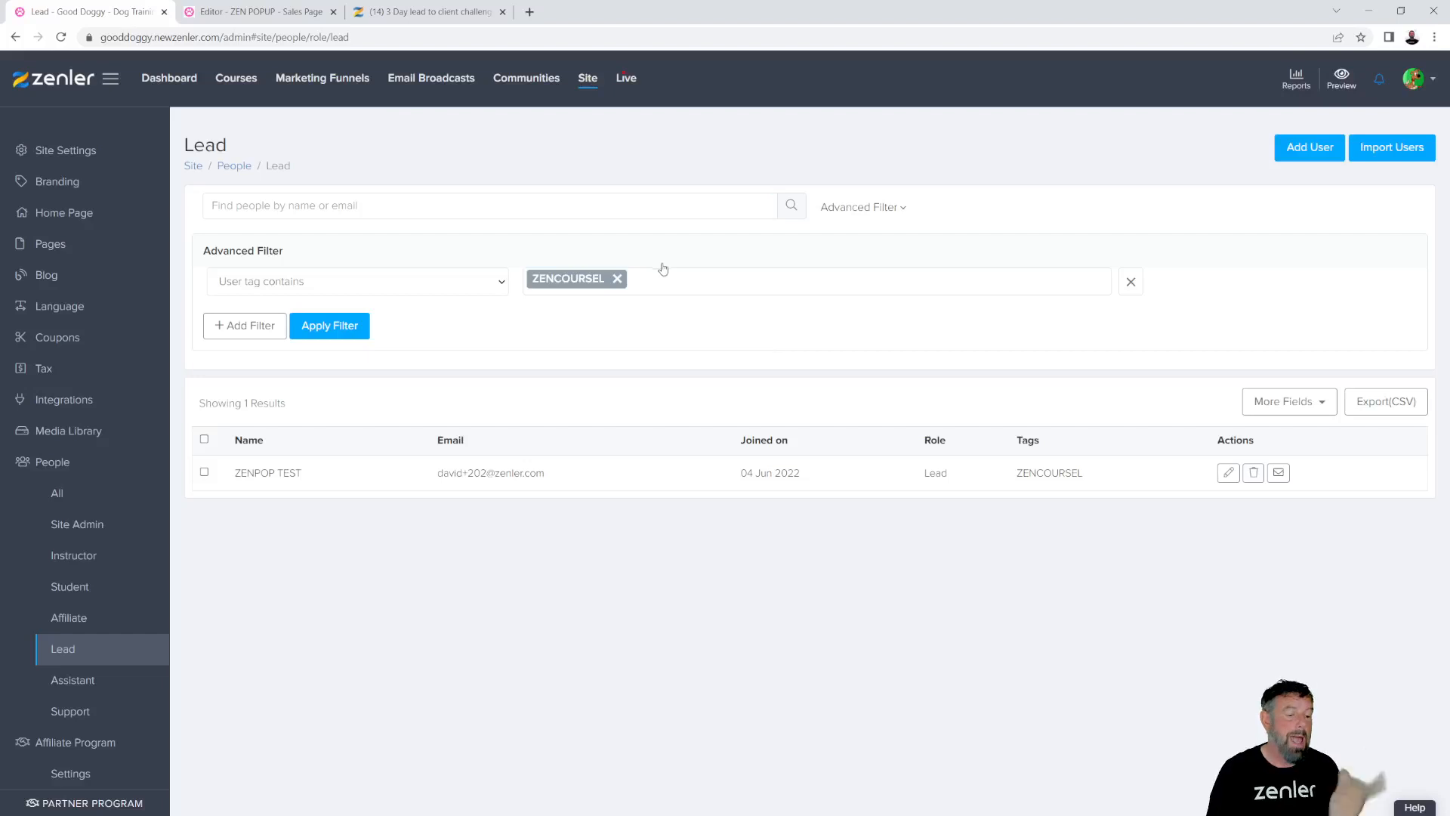
# - Save the sales page's pre-enrol block as a custom block template titled ZENPOP BLOCK
pyautogui.click(287, 13)
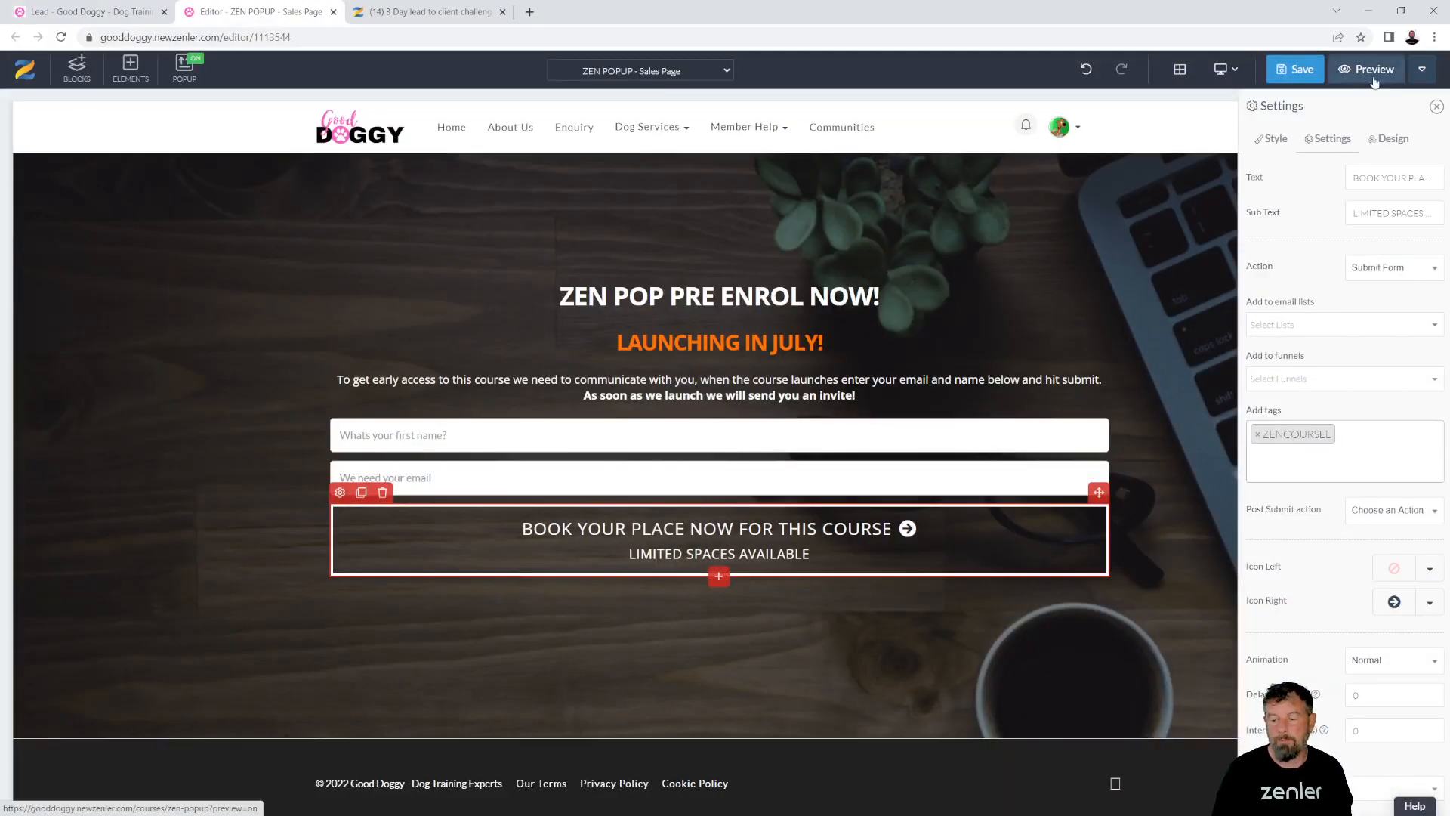
pyautogui.click(94, 287)
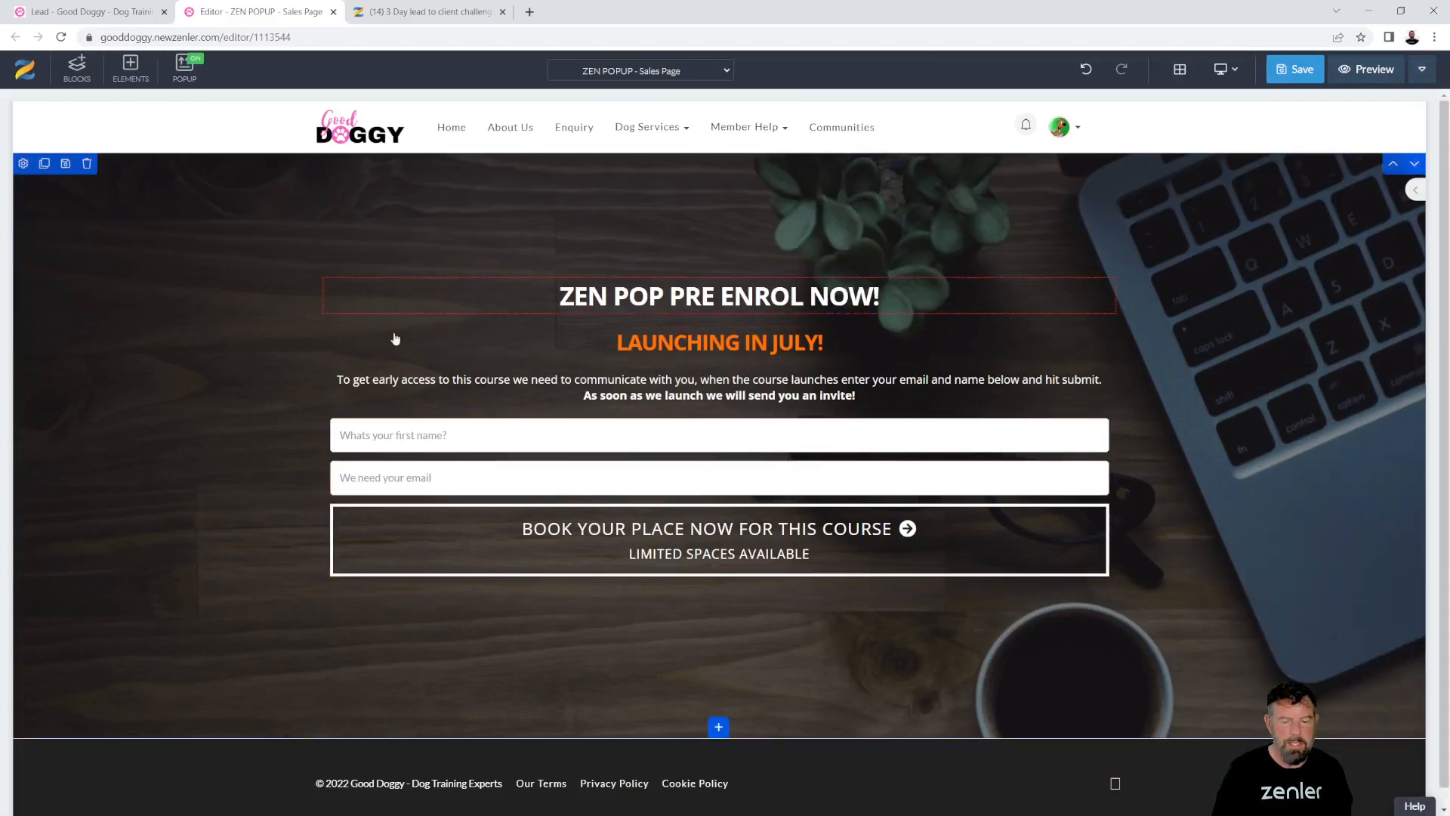
pyautogui.click(66, 164)
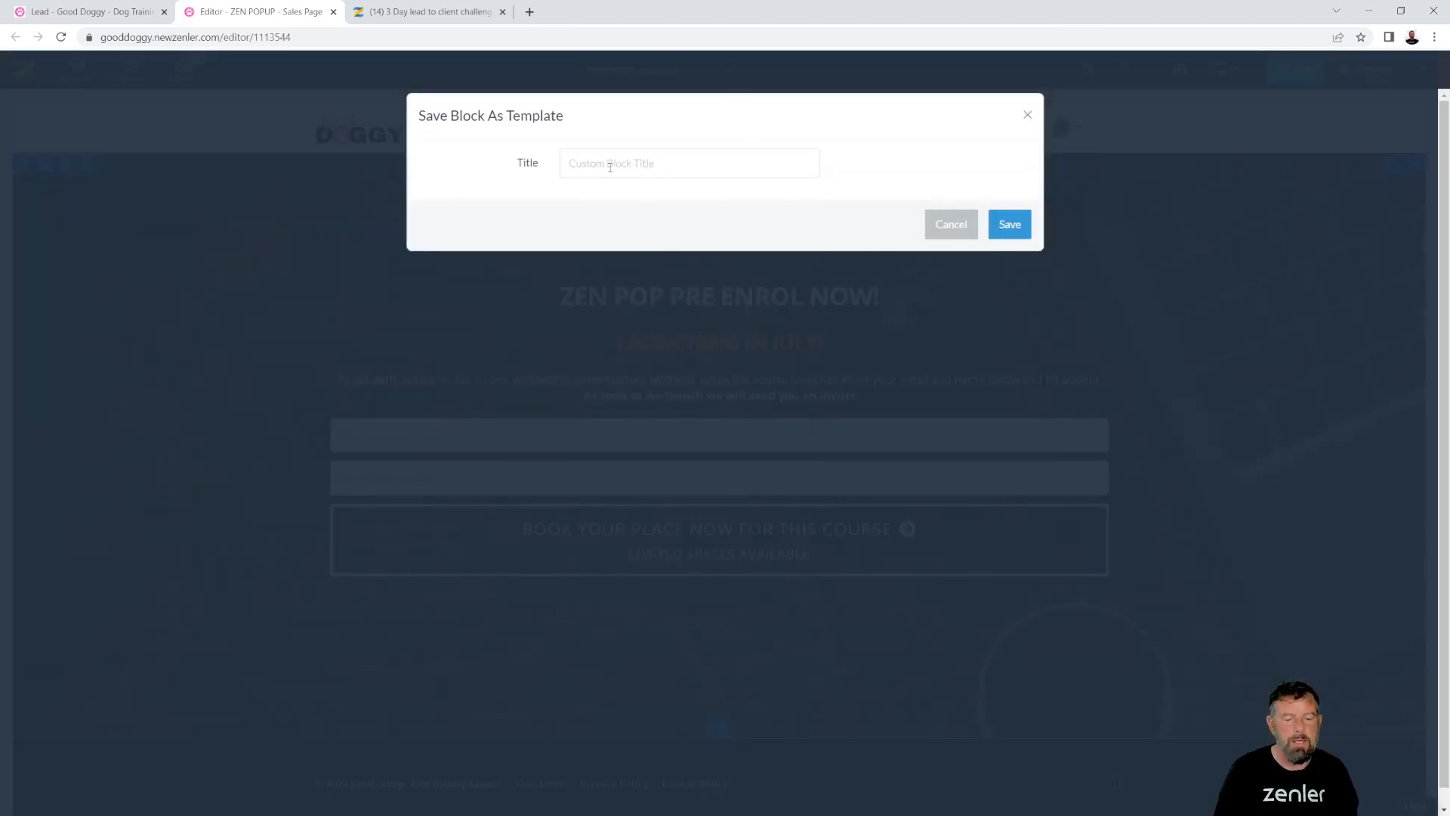
pyautogui.click(617, 166)
pyautogui.write('ZEN')
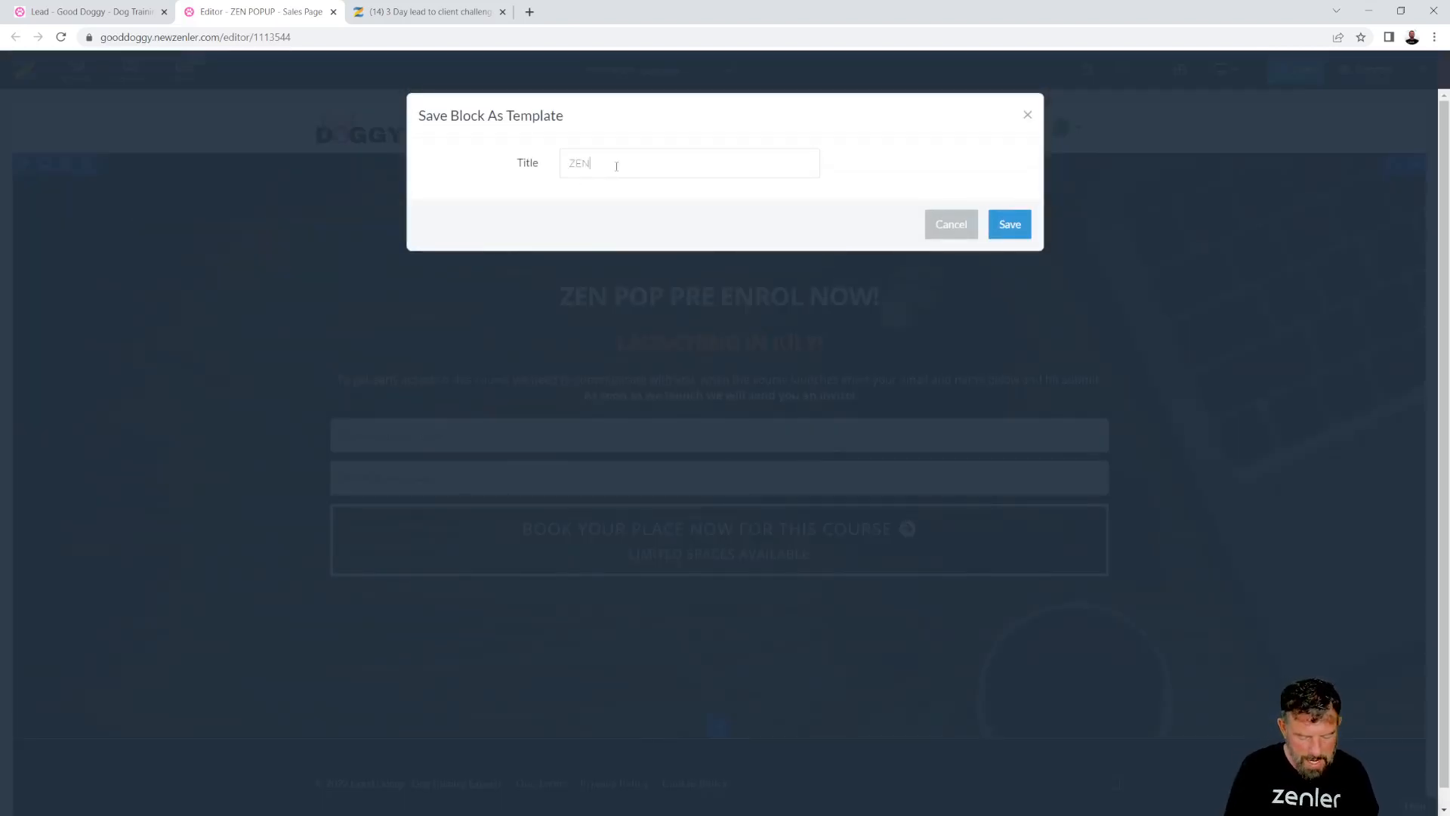
pyautogui.write('POP BLOCK')
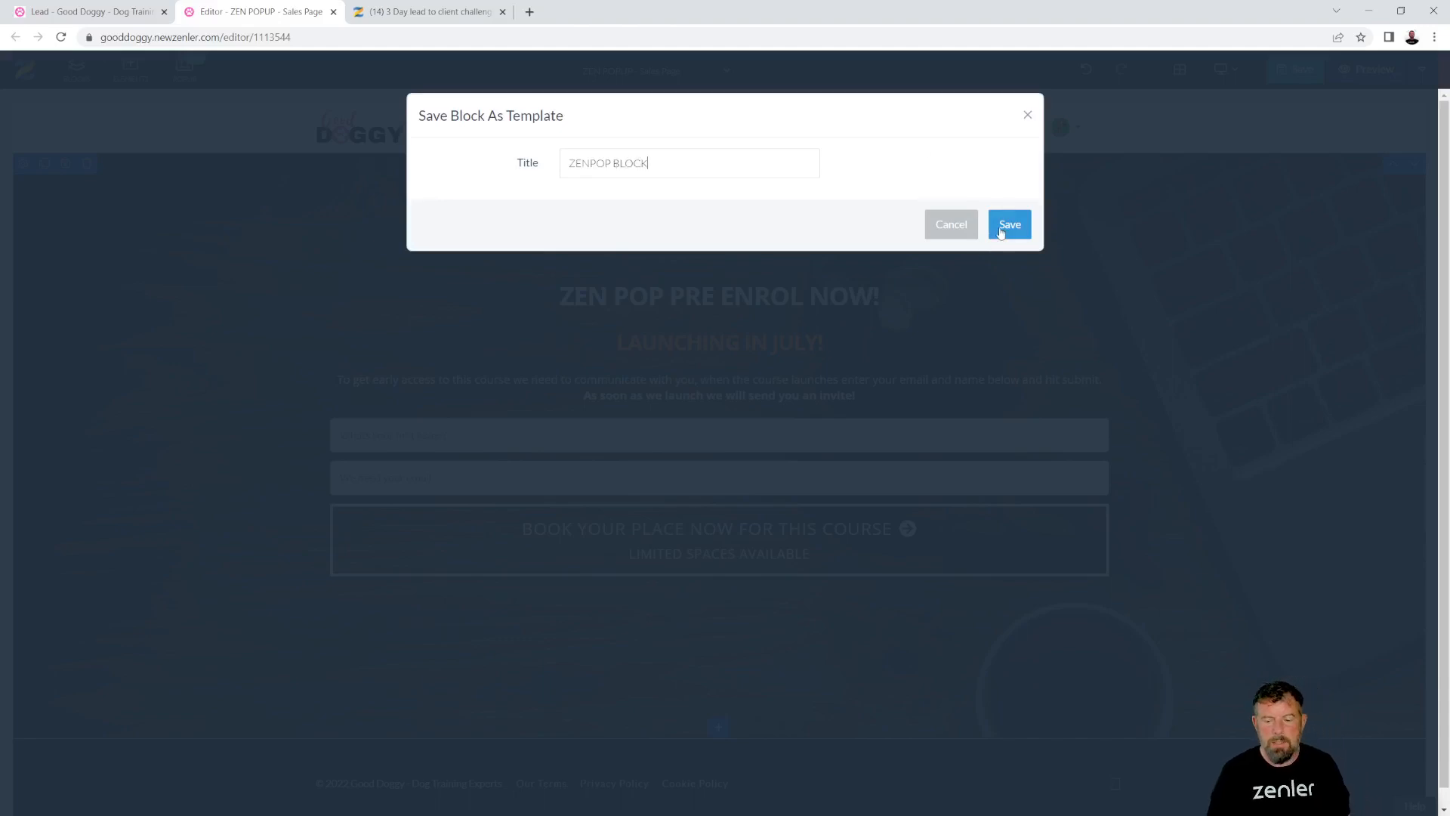
pyautogui.click(1005, 225)
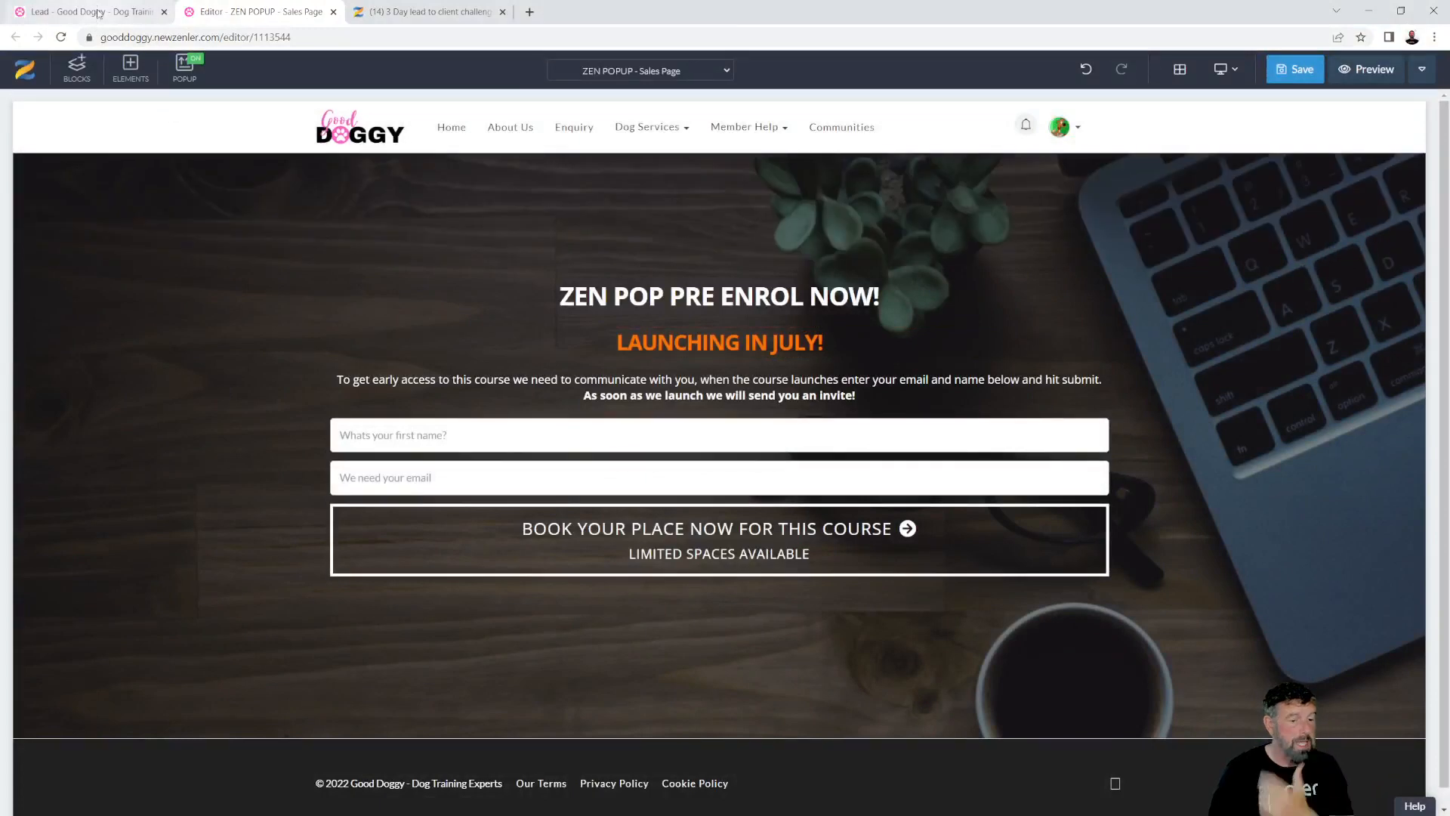
# - Return to the site admin, open its list of pages, and review the titles of the 5 Top tips page and its thank-you page
pyautogui.click(98, 13)
pyautogui.click(50, 243)
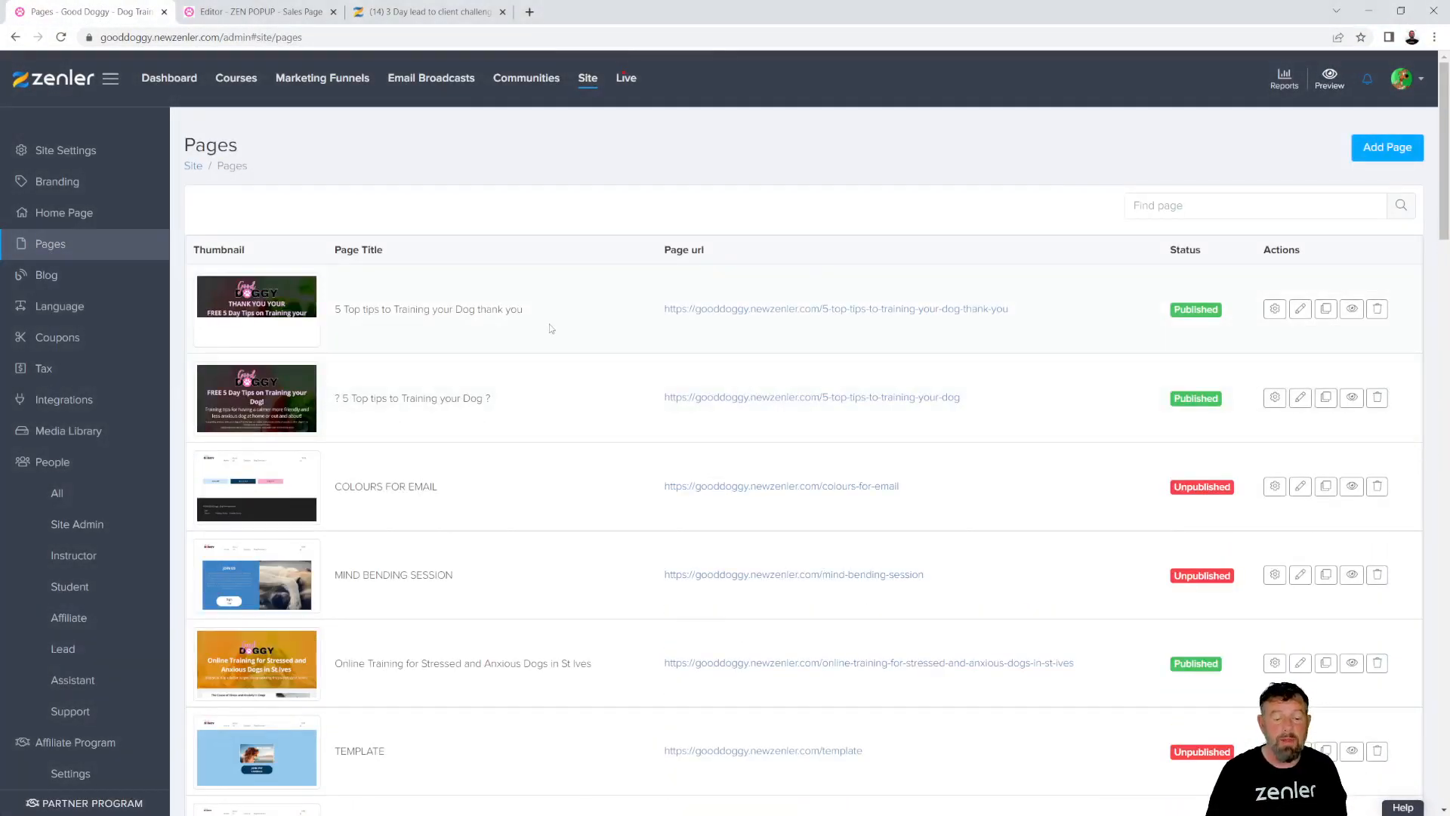
pyautogui.moveTo(371, 311); pyautogui.dragTo(528, 317)
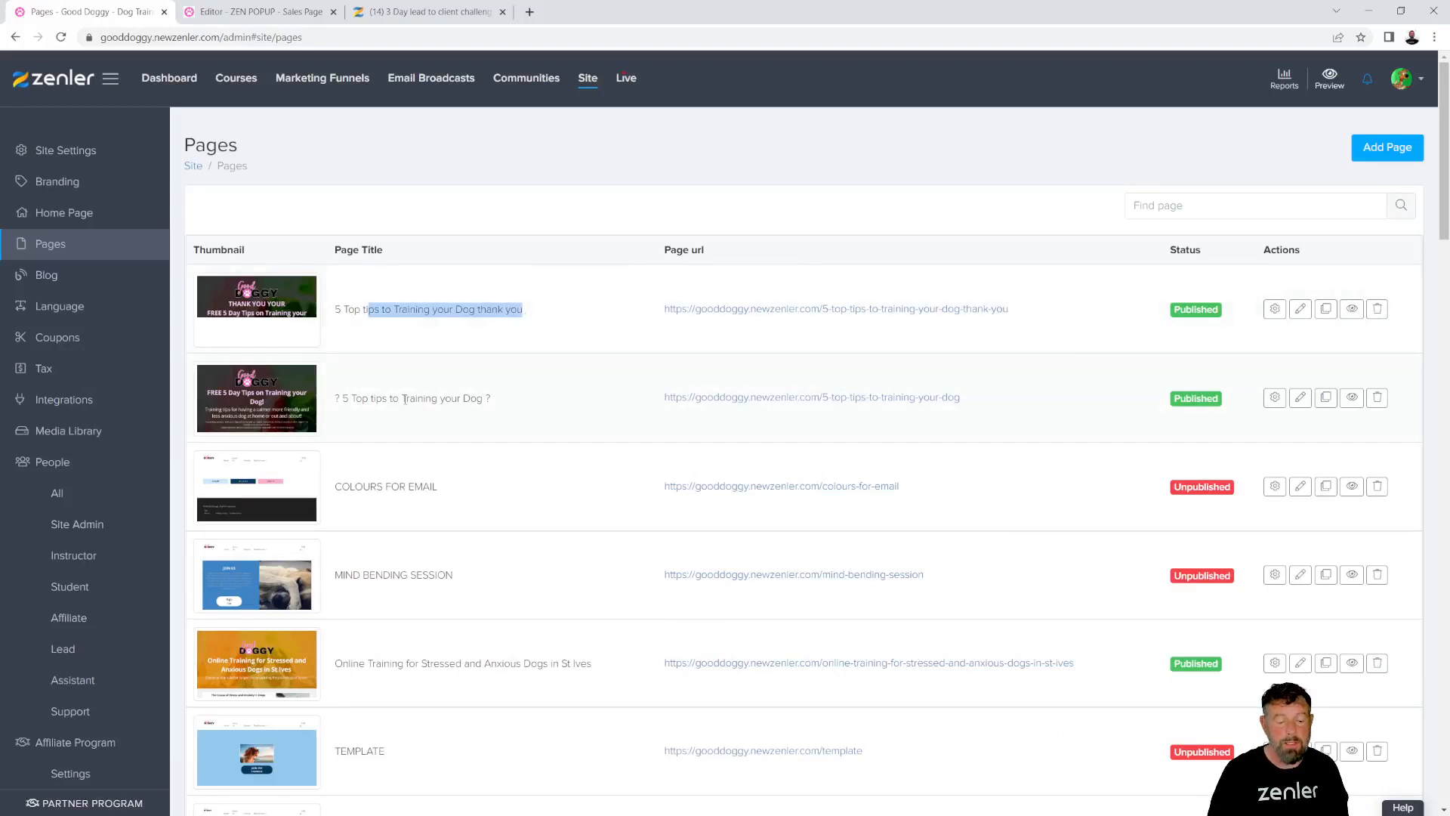
pyautogui.moveTo(399, 398); pyautogui.dragTo(598, 418)
pyautogui.click(556, 381)
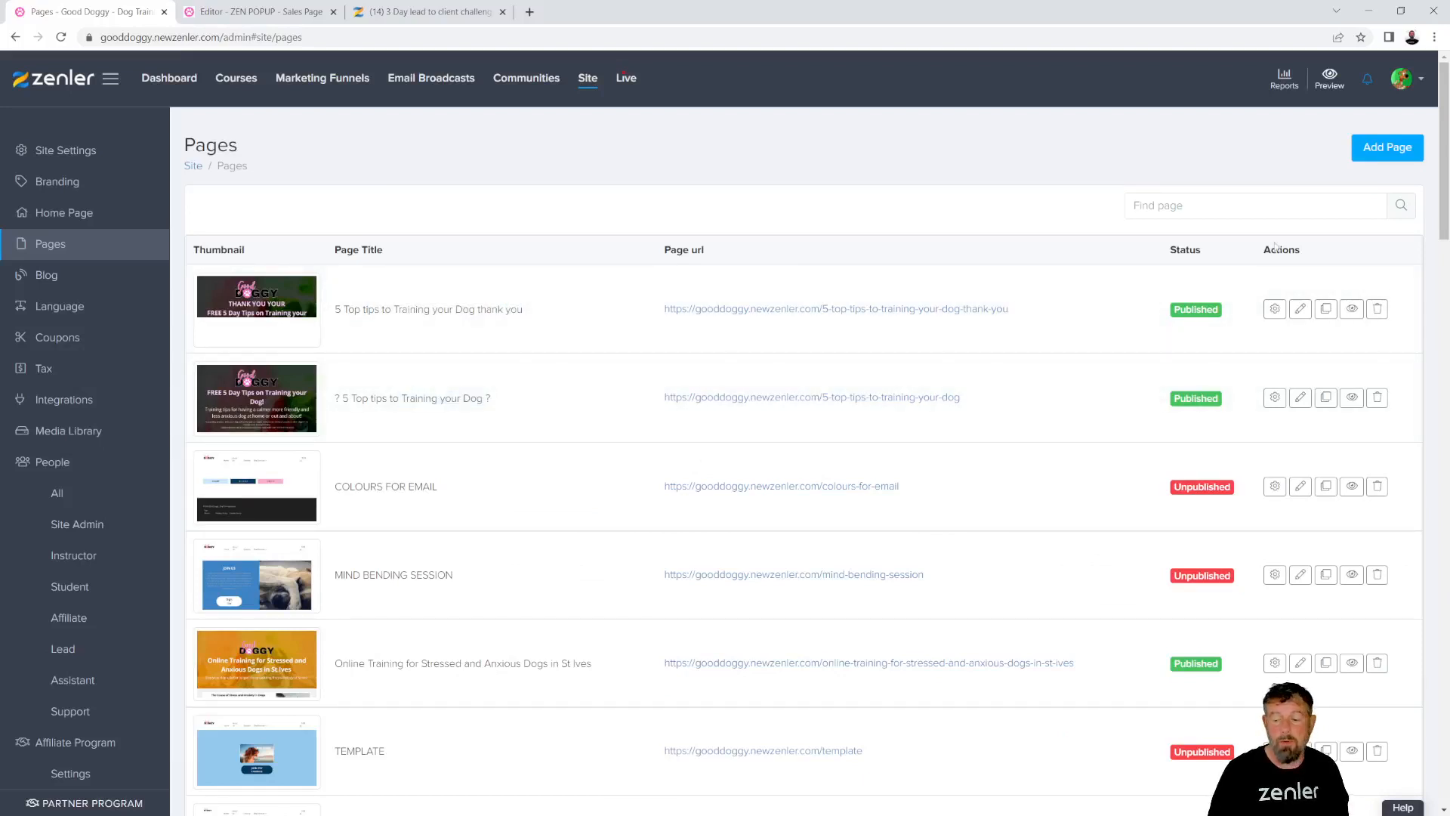
# - Add a published blank page titled ZENPOPUP THANKYOU, using the same text as its page URL
pyautogui.click(1375, 158)
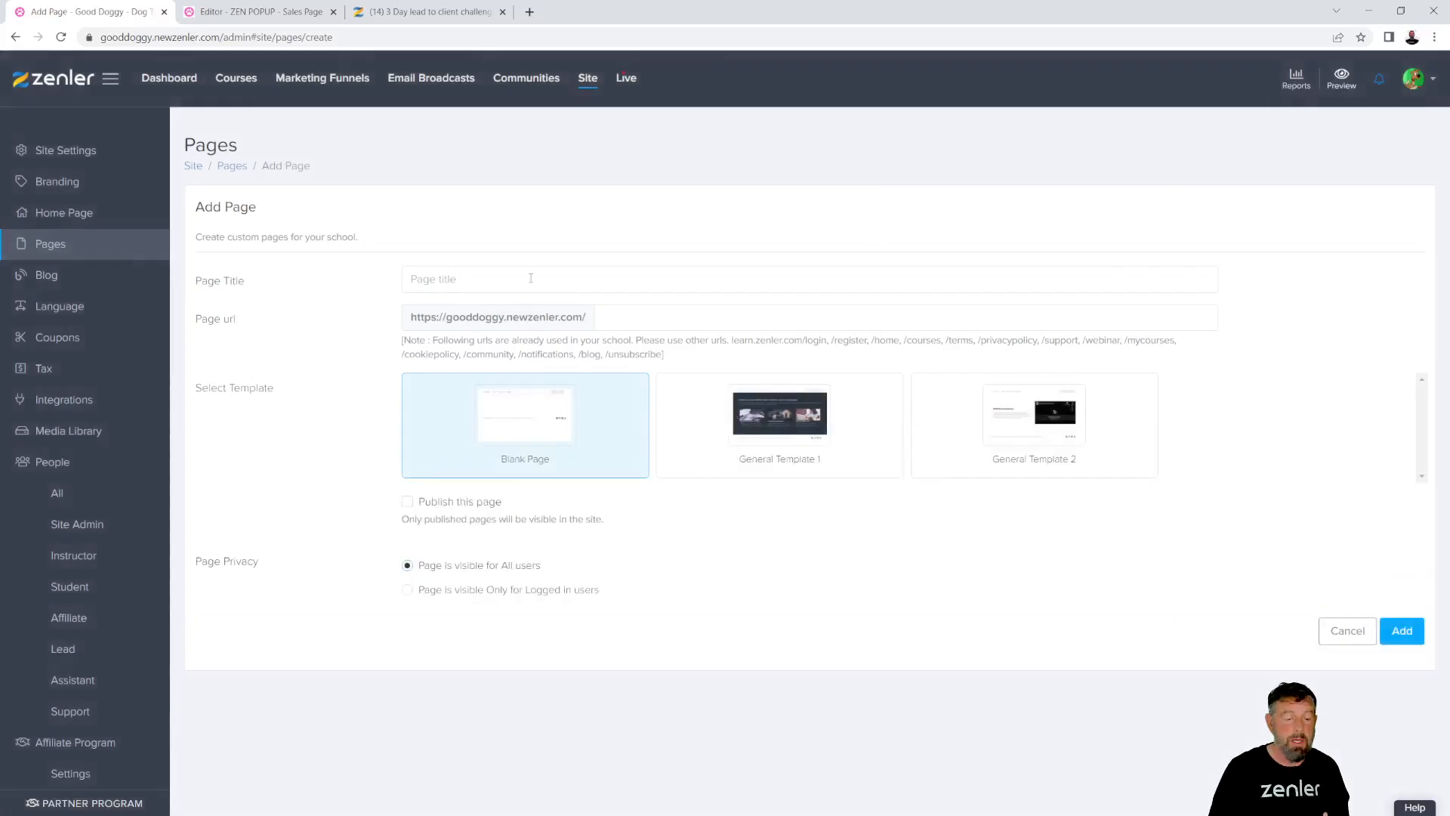
pyautogui.write('ZE')
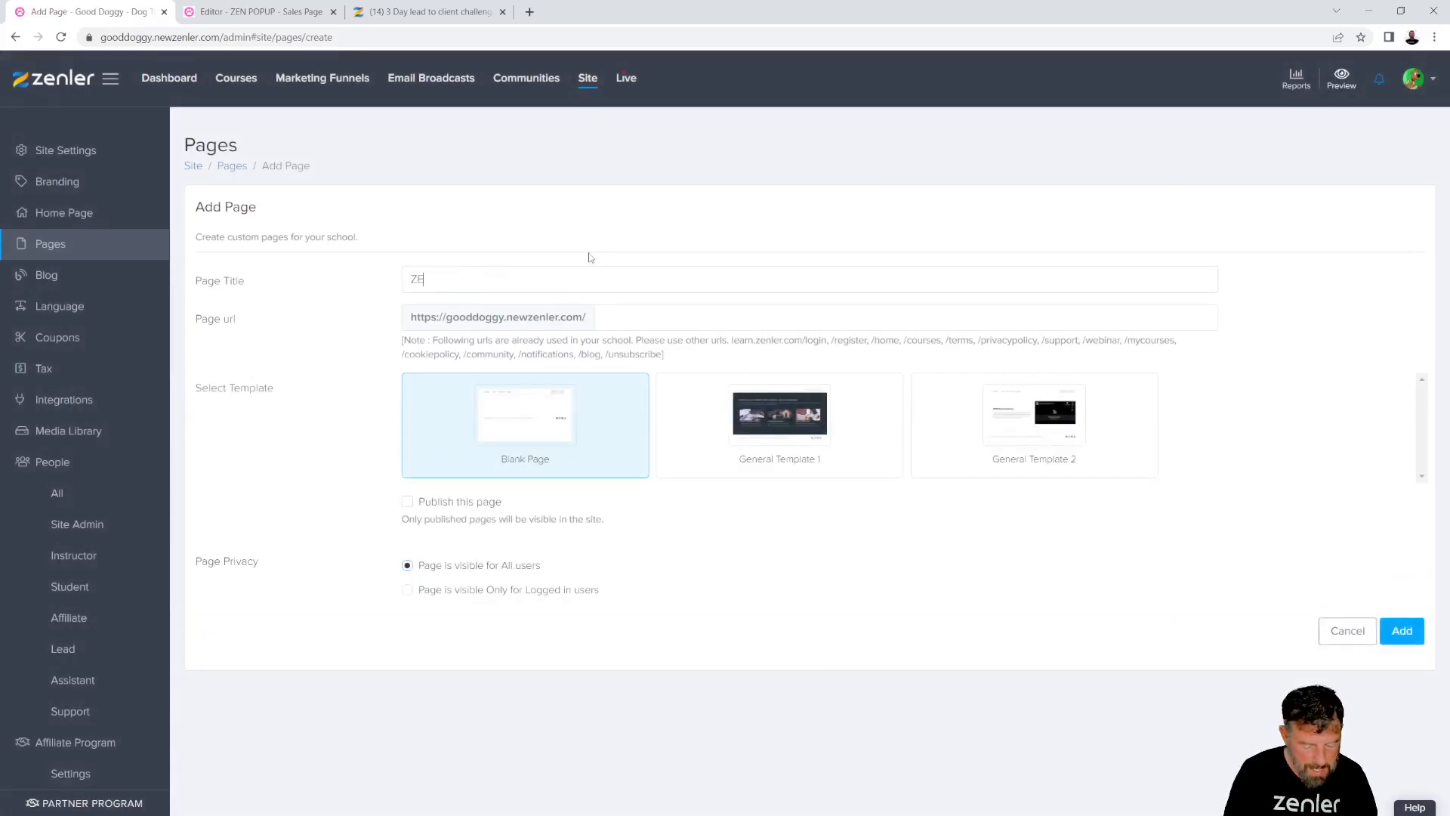
pyautogui.write('NPOPUP ')
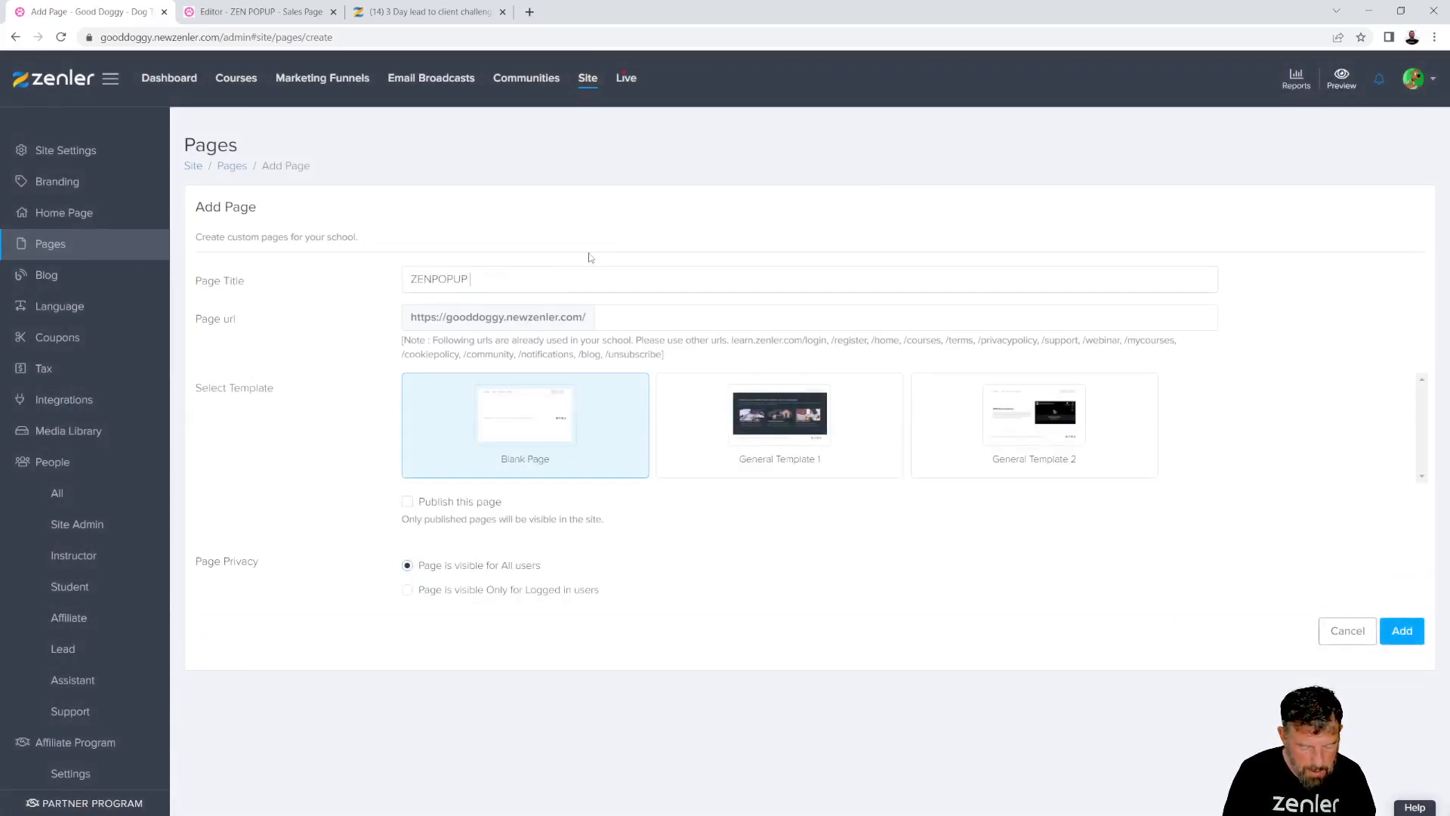
pyautogui.write('THANKYOU')
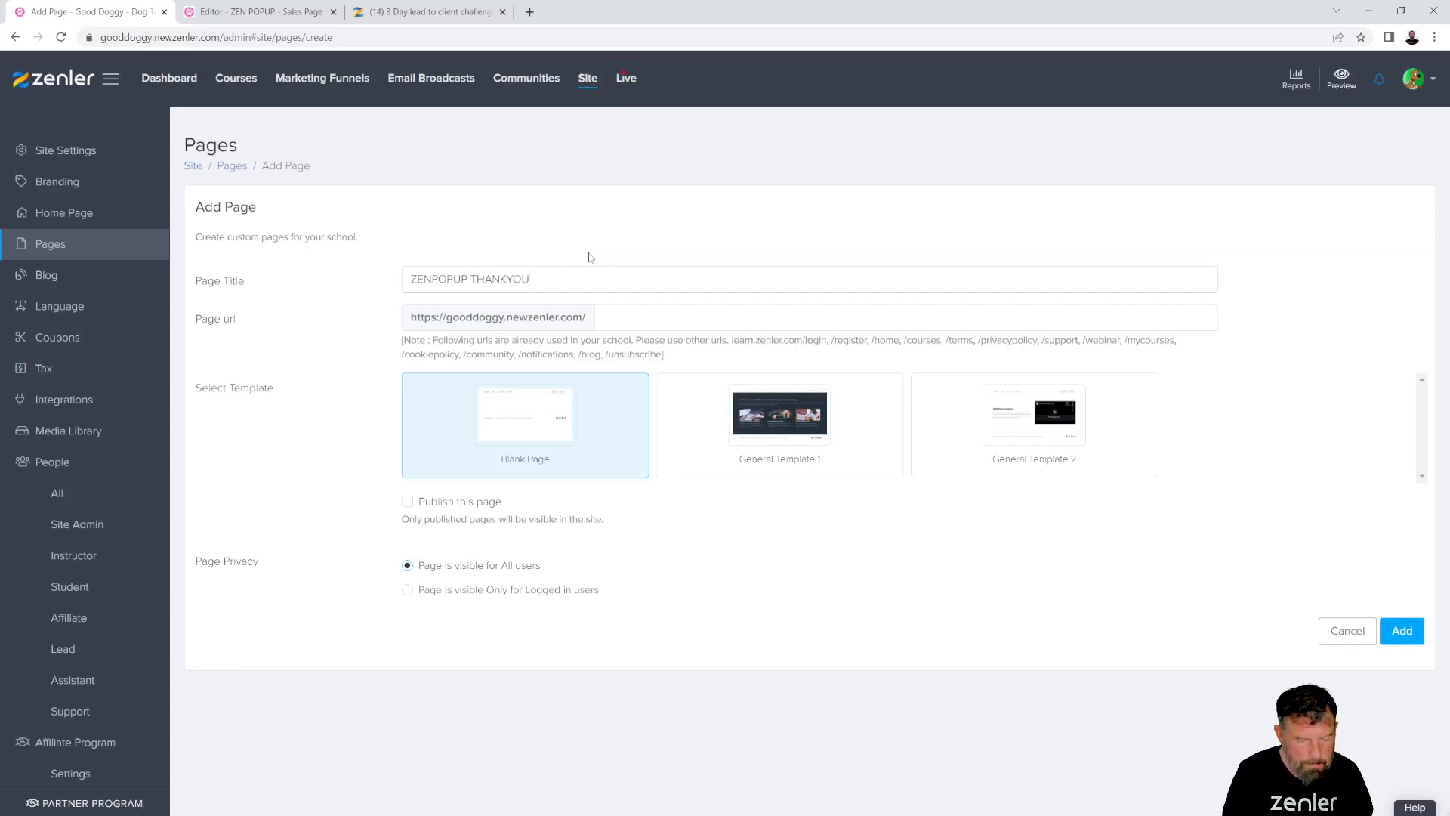
pyautogui.hotkey('ctrl', 'a')
pyautogui.hotkey('ctrl', 'c')
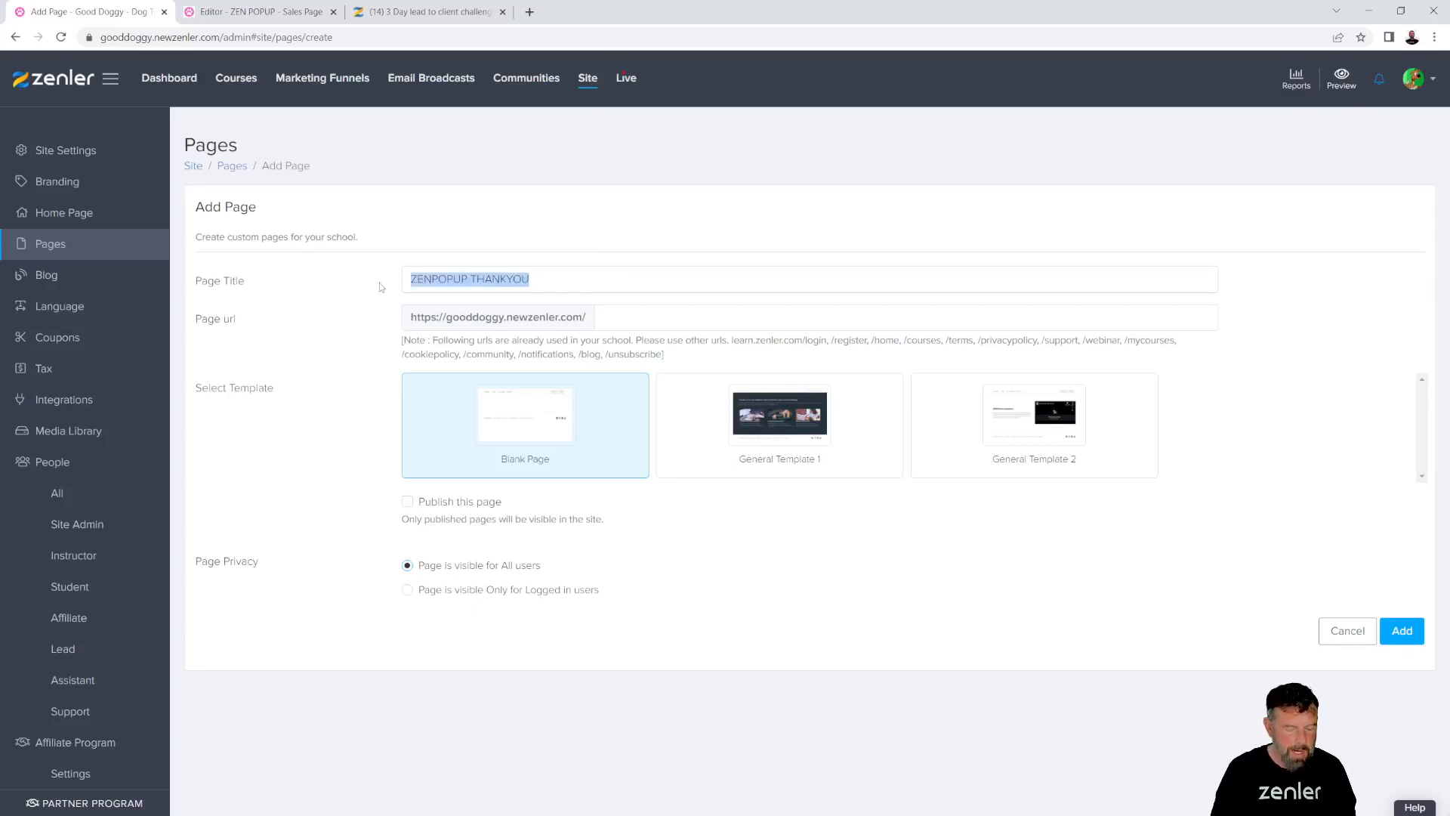
pyautogui.click(631, 314)
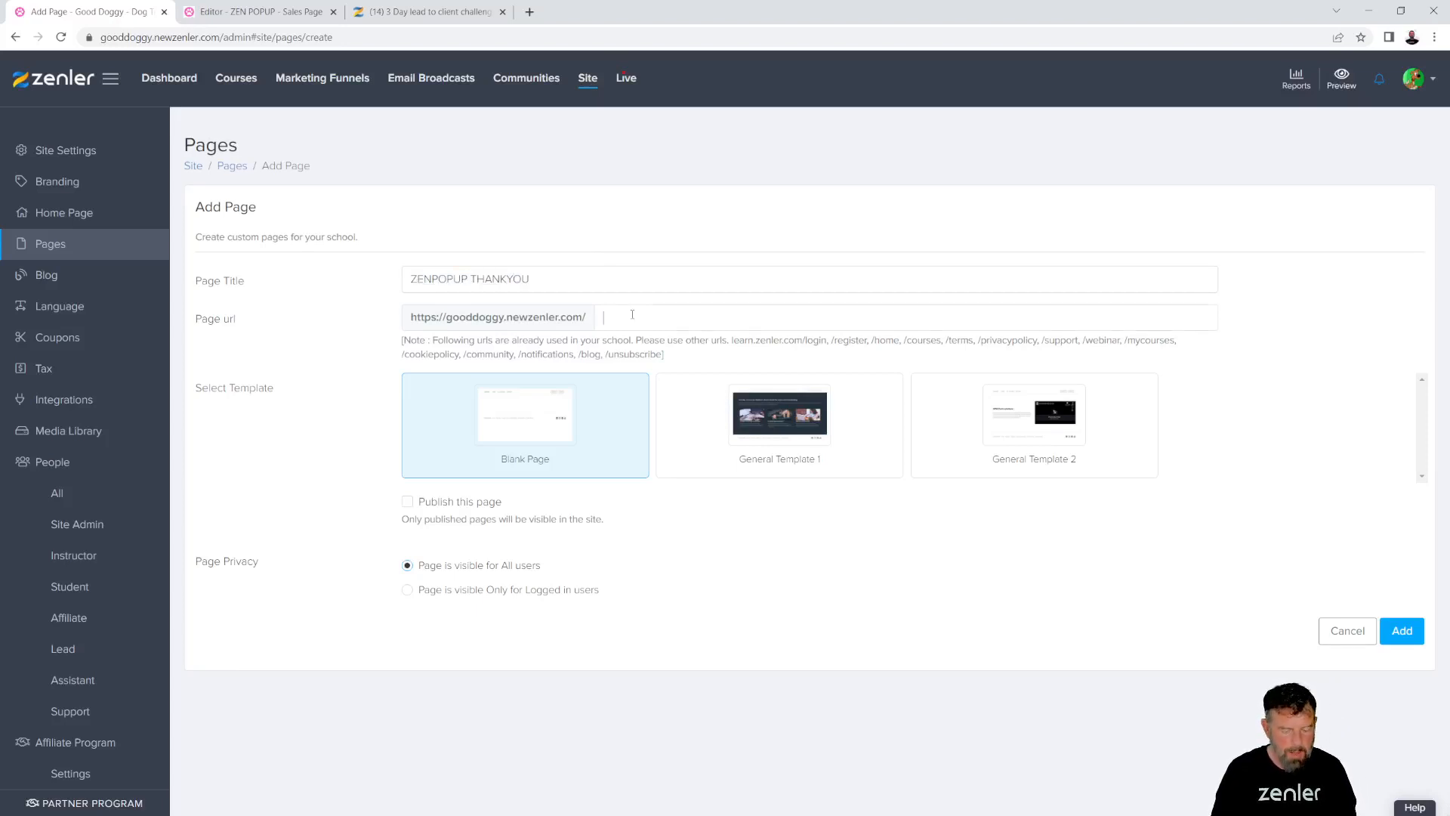
pyautogui.hotkey('ctrl', 'v')
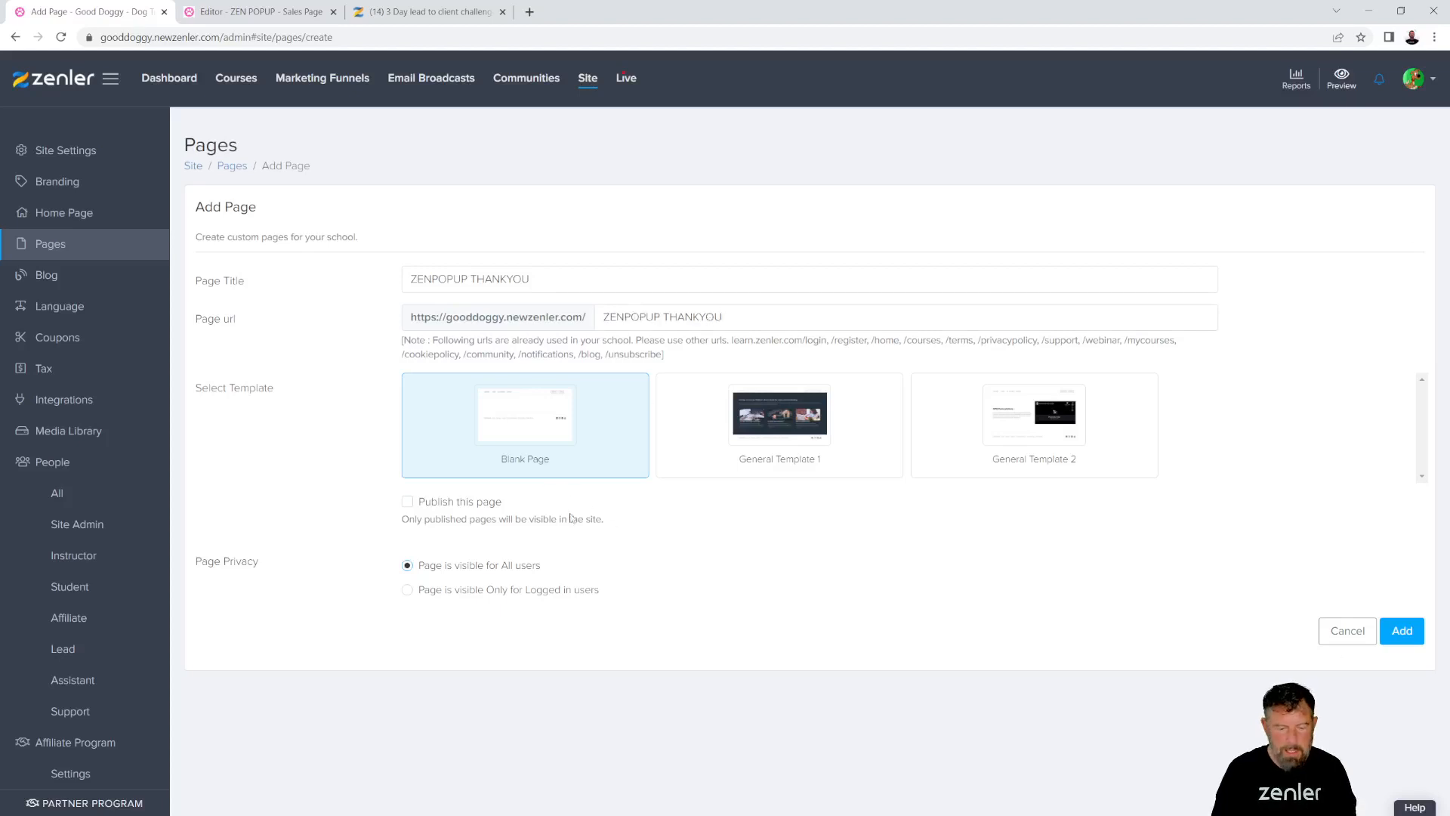
pyautogui.click(407, 502)
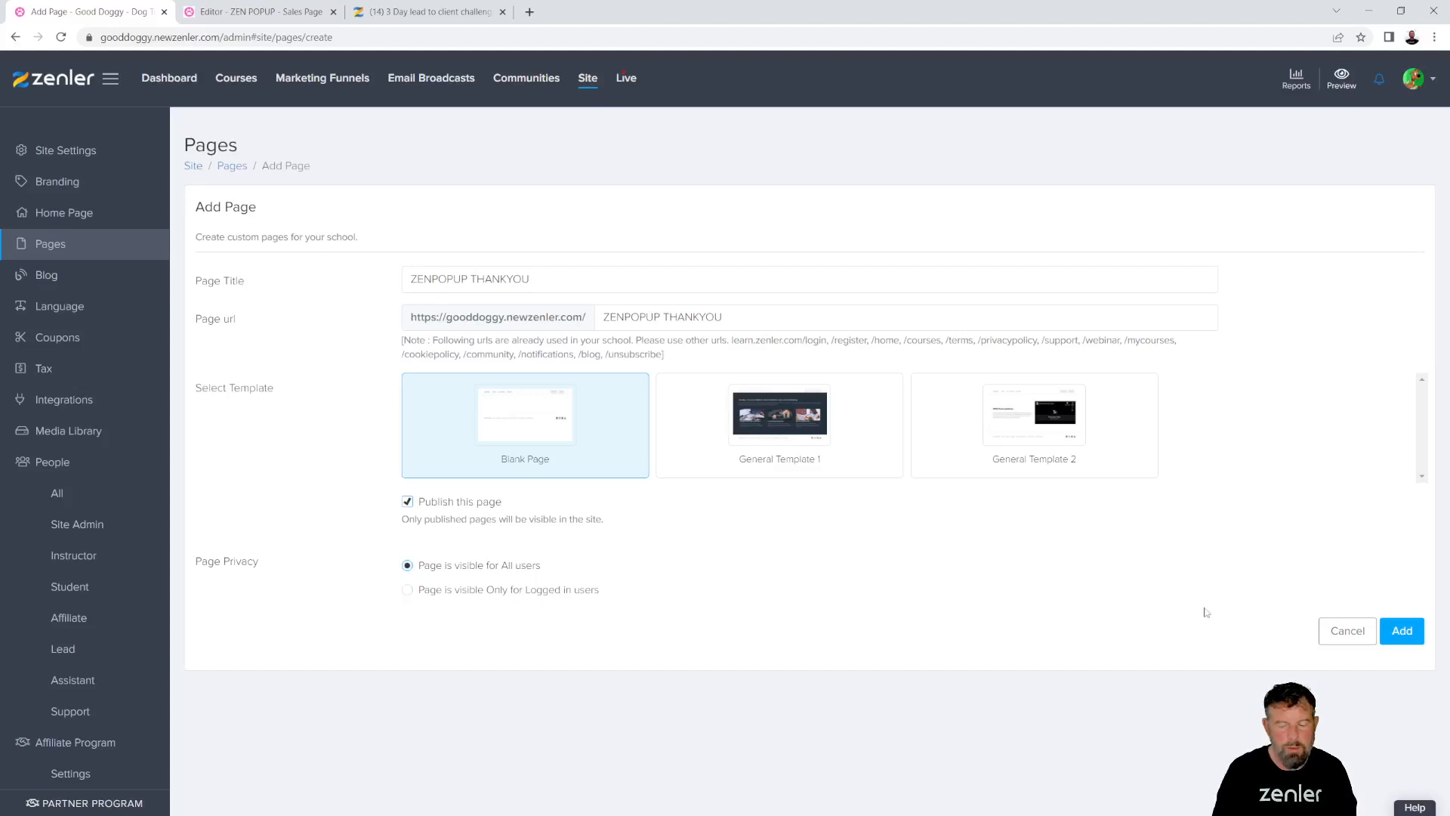
pyautogui.click(1399, 633)
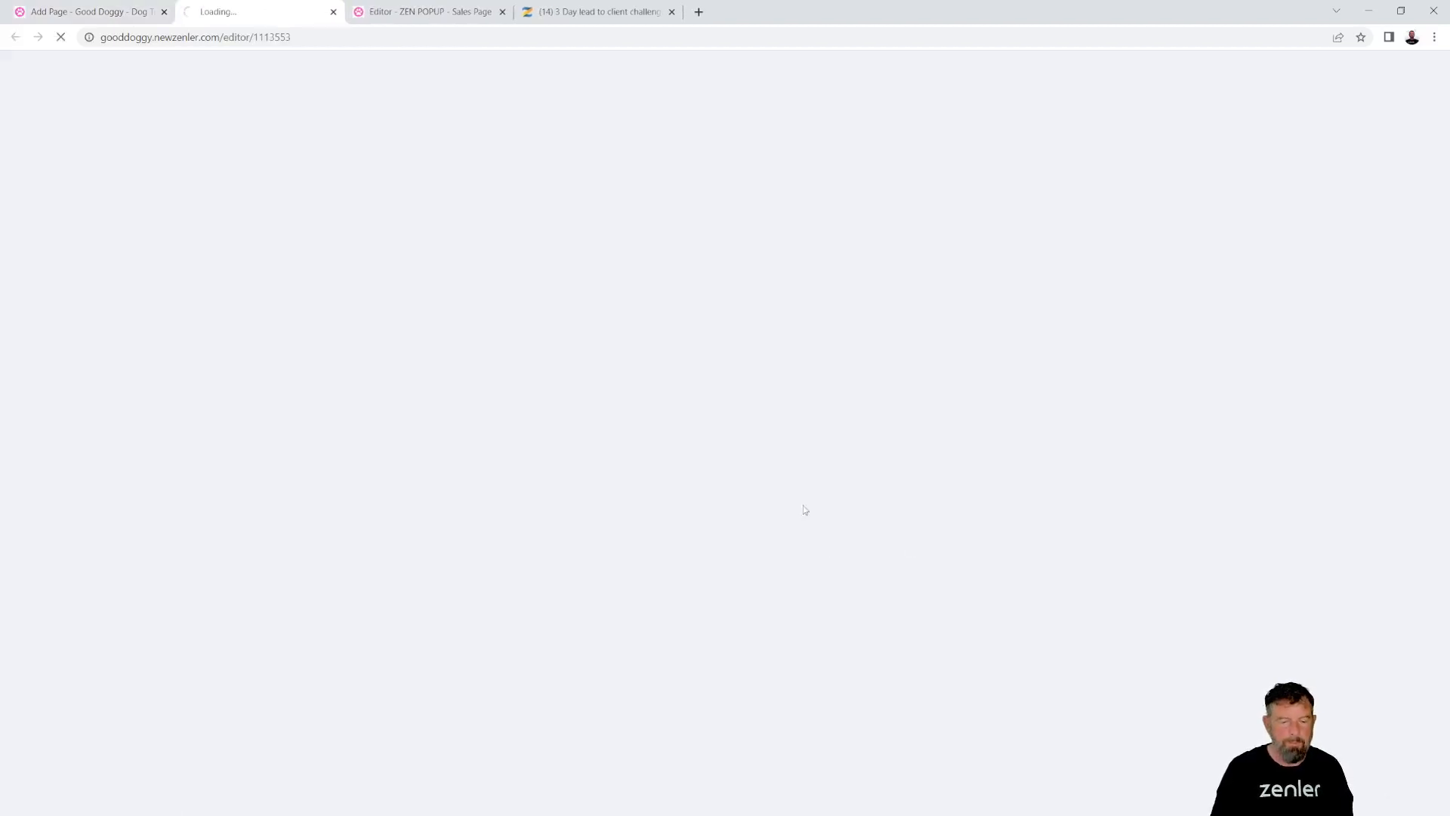
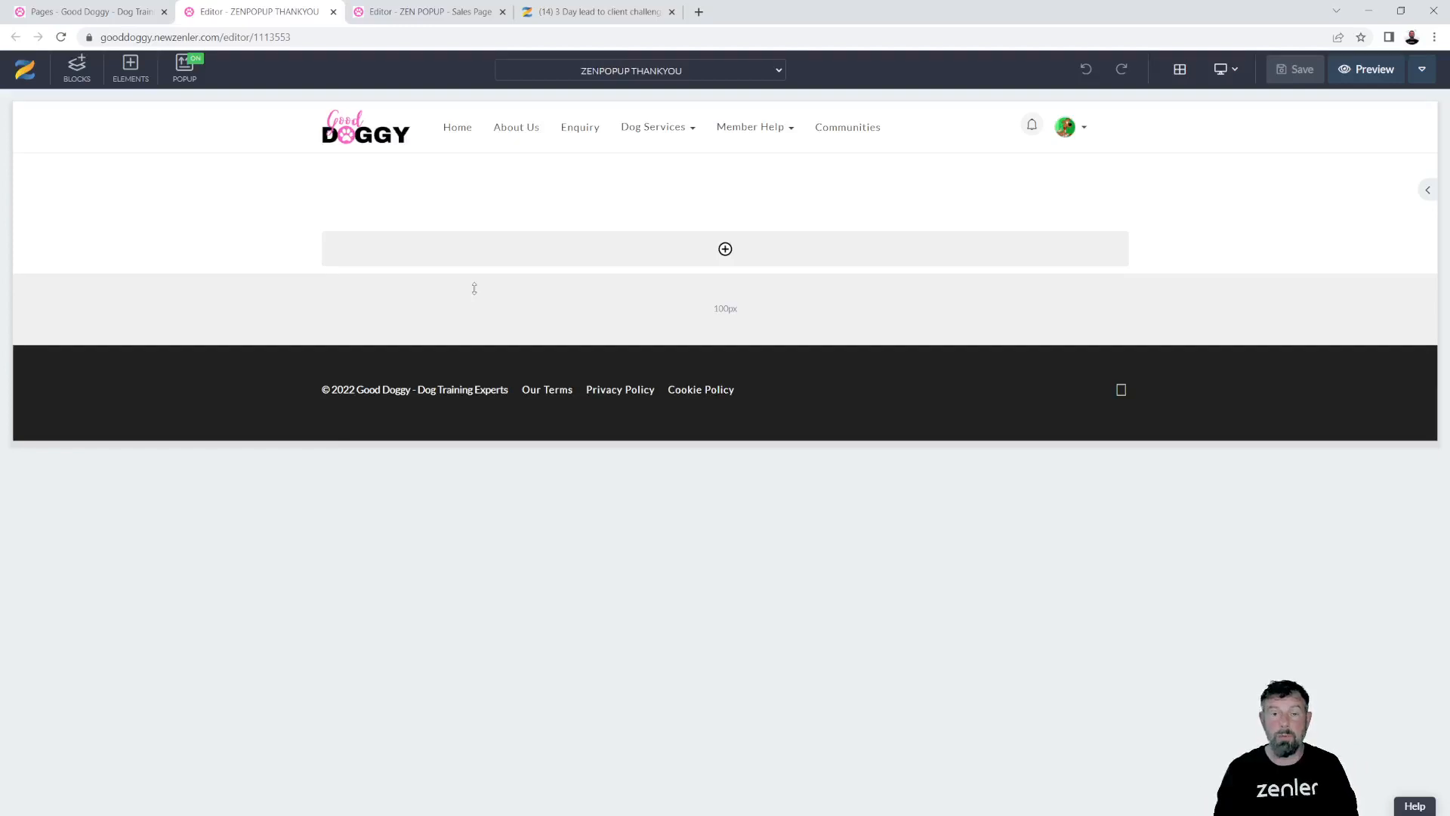
# - Insert the saved ZENPOP BLOCK custom block into the empty thank-you page
pyautogui.click(76, 66)
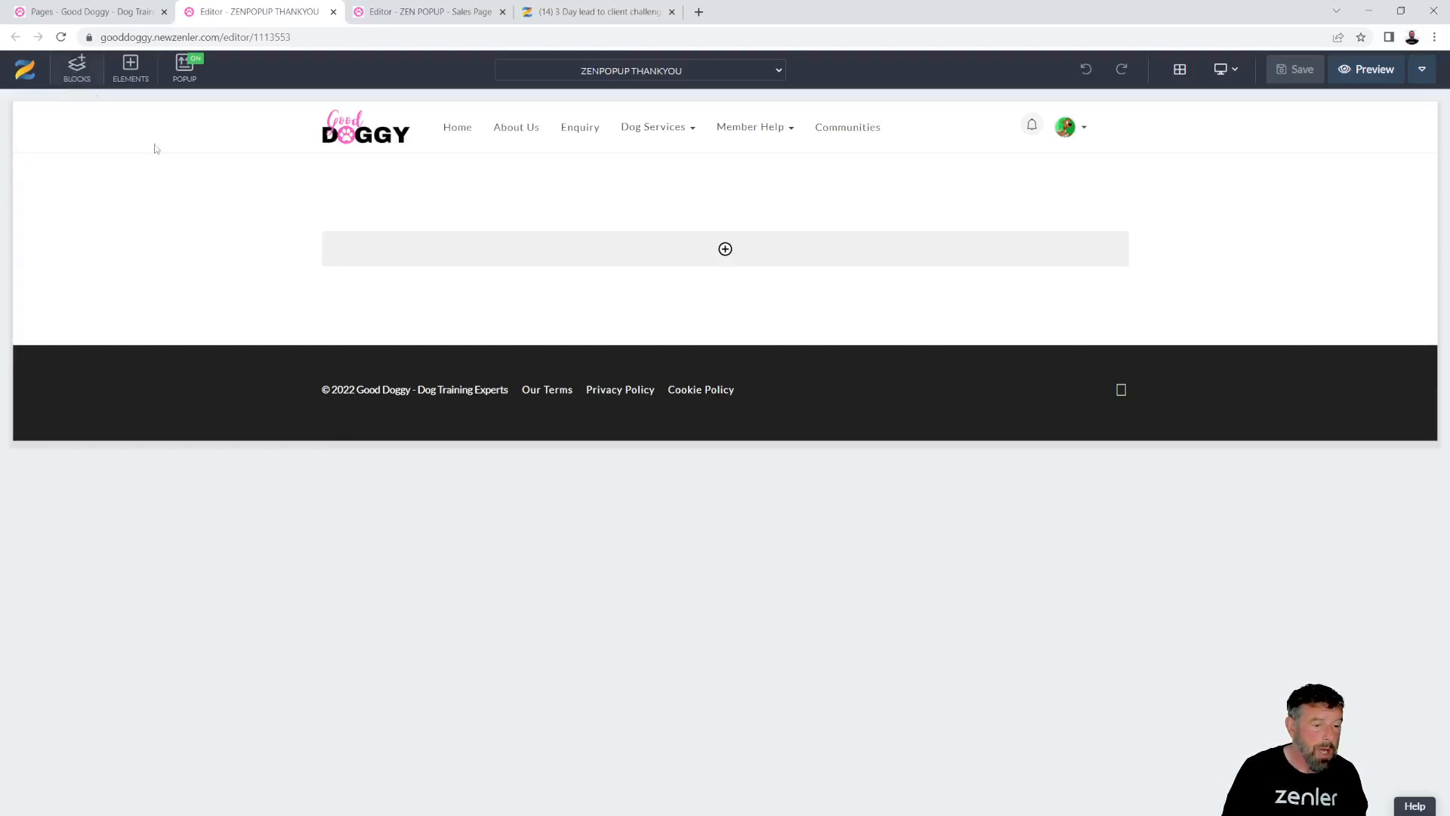
pyautogui.scroll(-3, 76, 415)
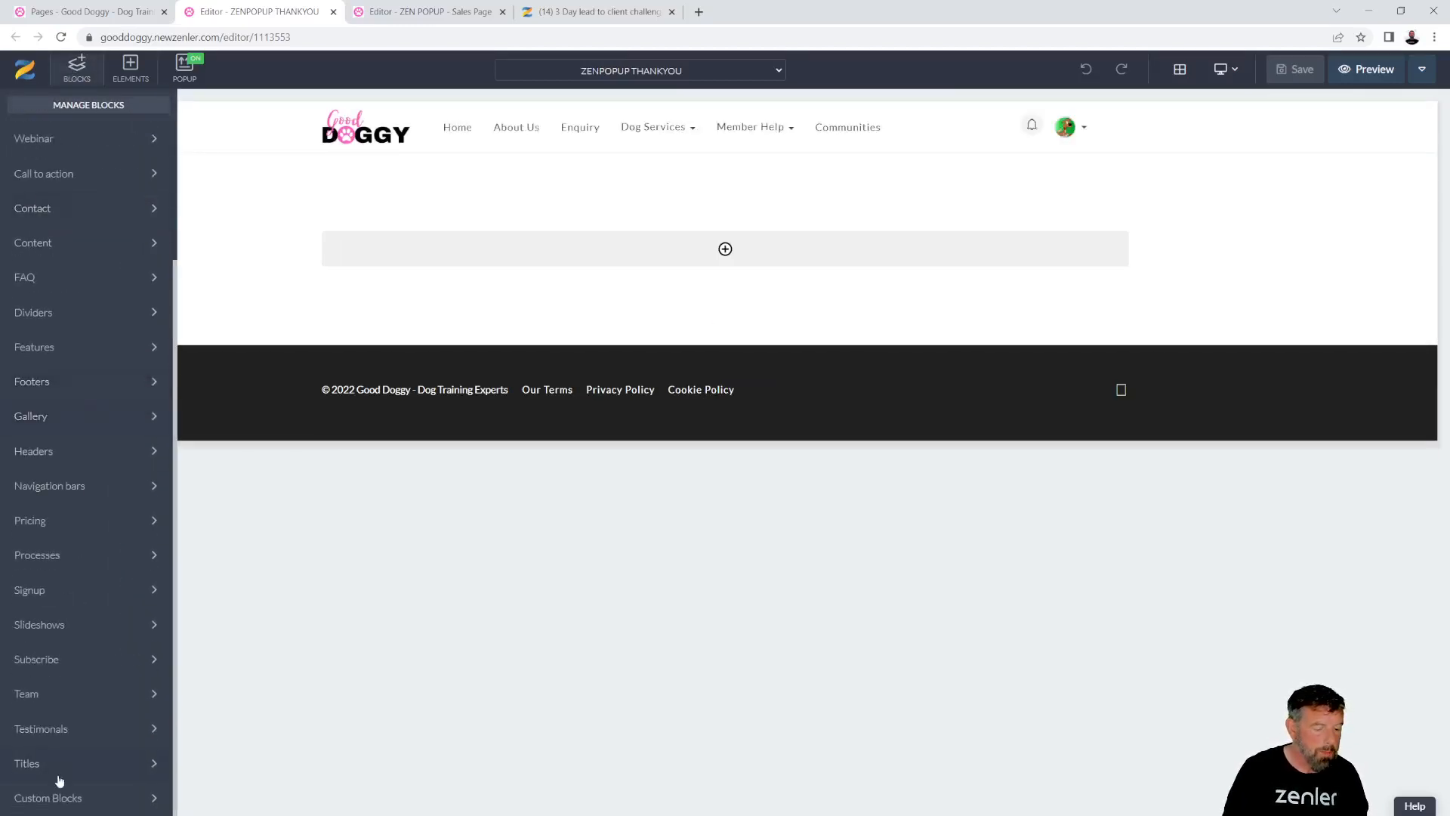
pyautogui.click(85, 800)
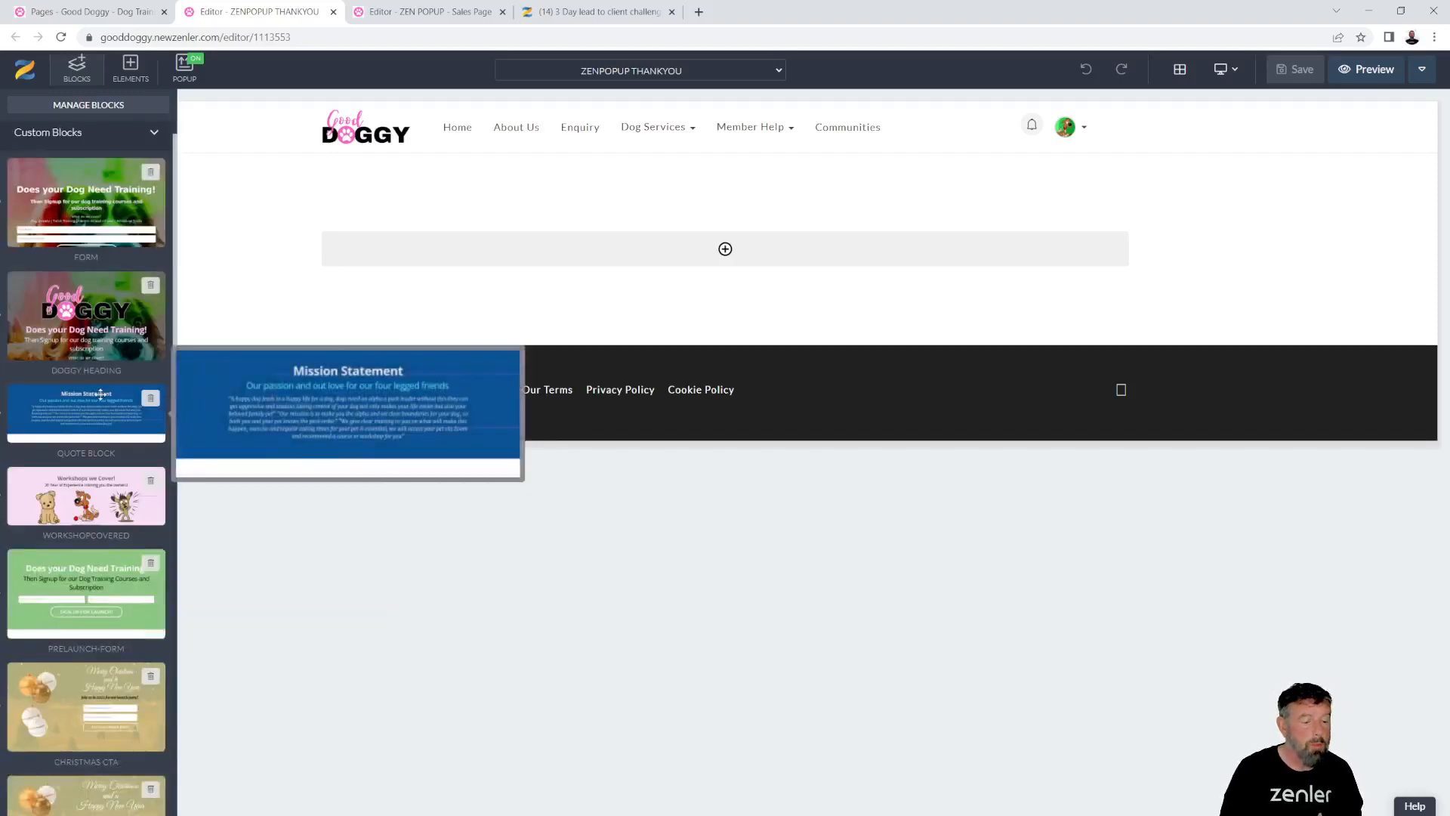
pyautogui.scroll(-5, 105, 390)
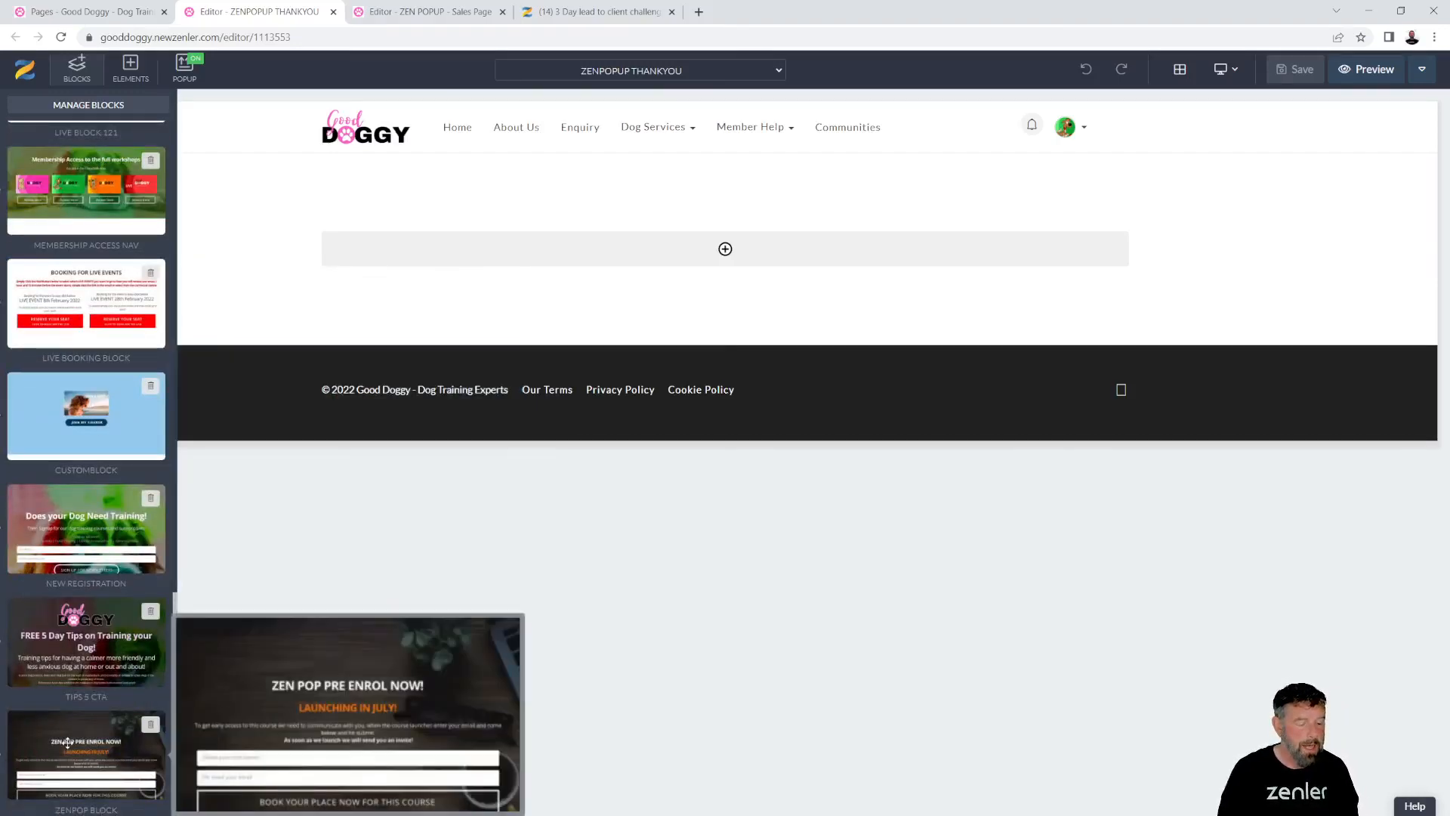
pyautogui.moveTo(68, 744); pyautogui.dragTo(659, 240)
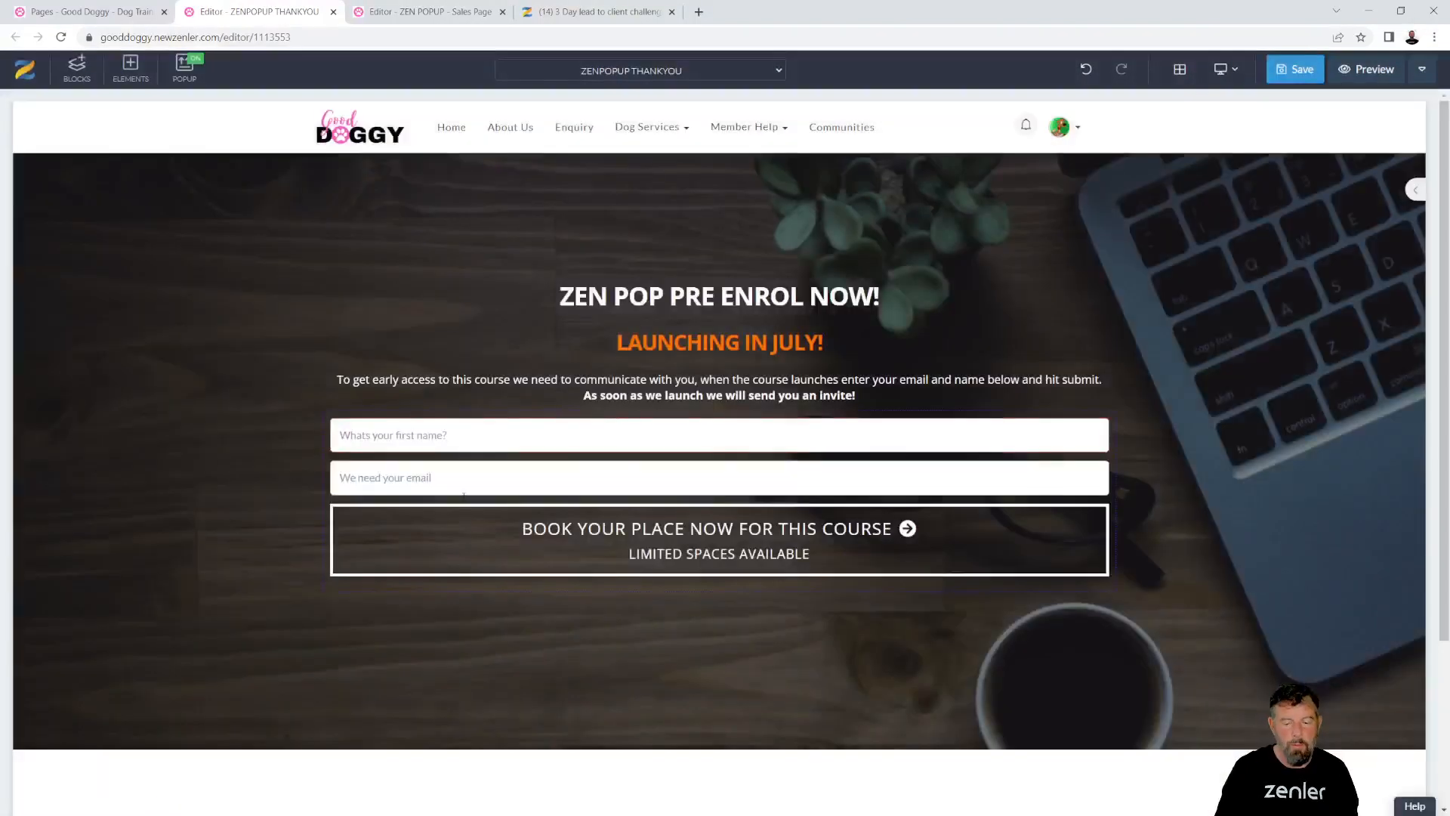
# - Delete the sign-up form with its name field, email field and booking button from the inserted block
pyautogui.click(331, 588)
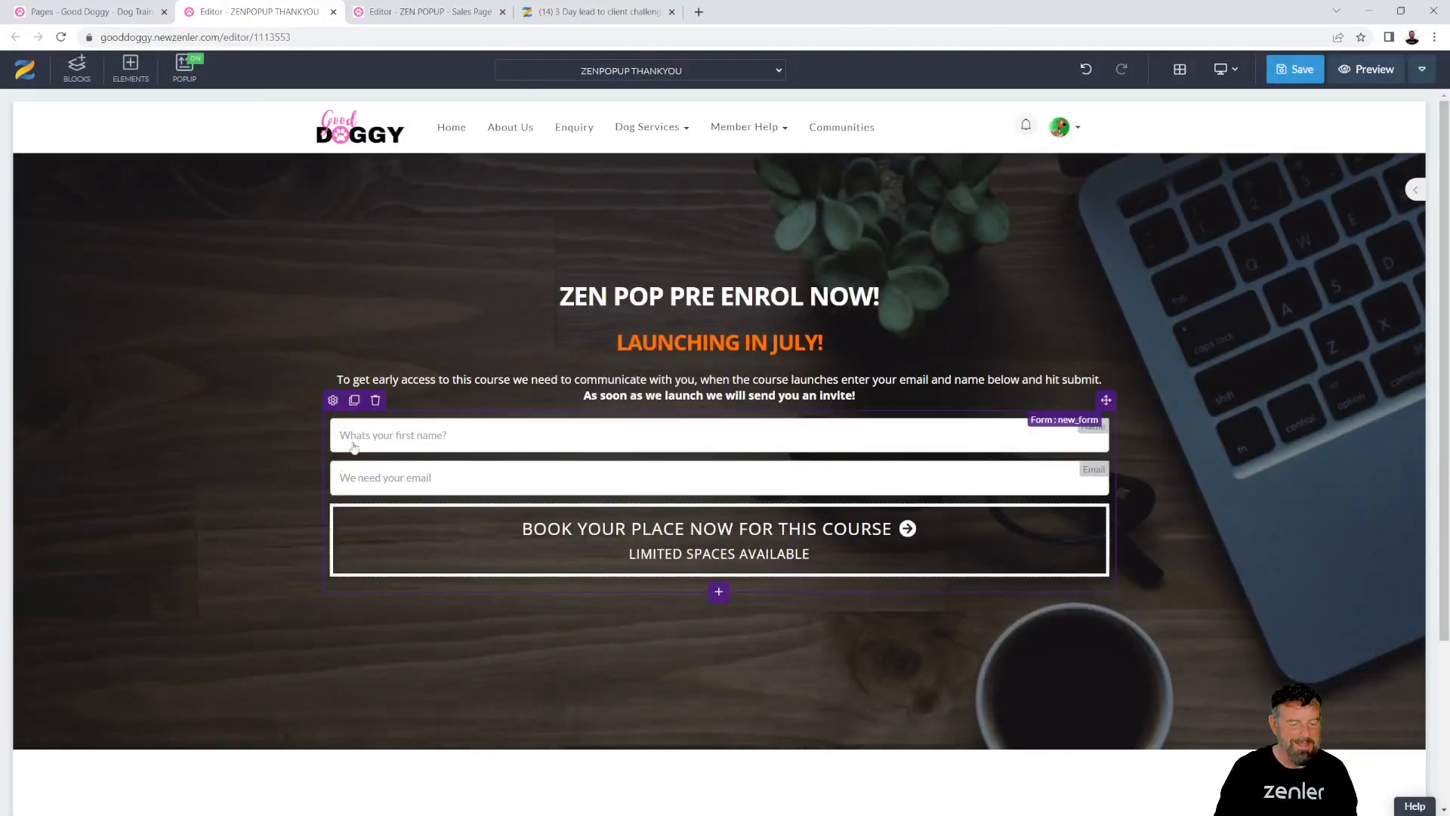
pyautogui.click(377, 401)
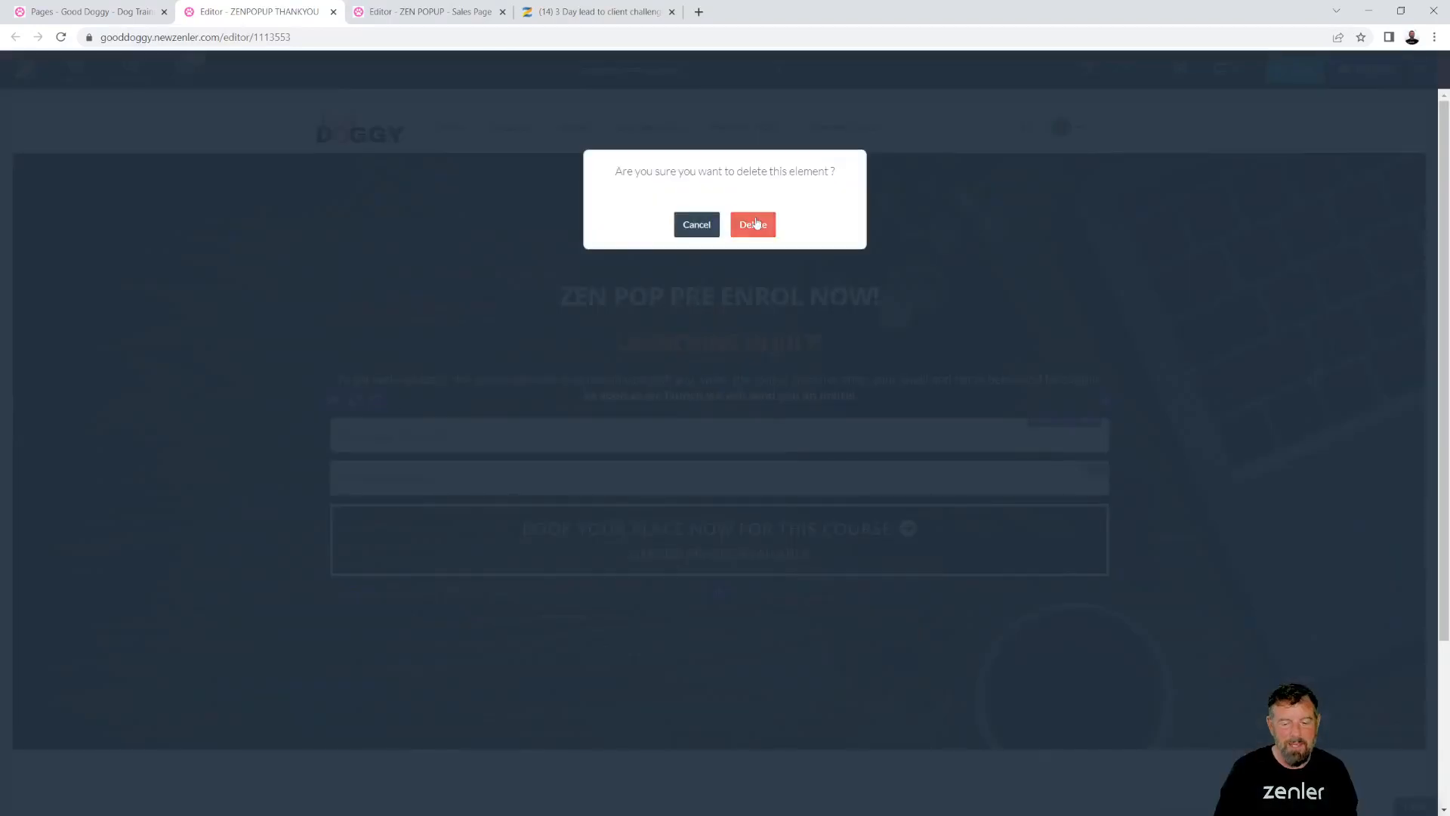
pyautogui.click(754, 219)
# - Change the block's main heading to ZEN POP YOU ARE REGISTERED
pyautogui.click(897, 292)
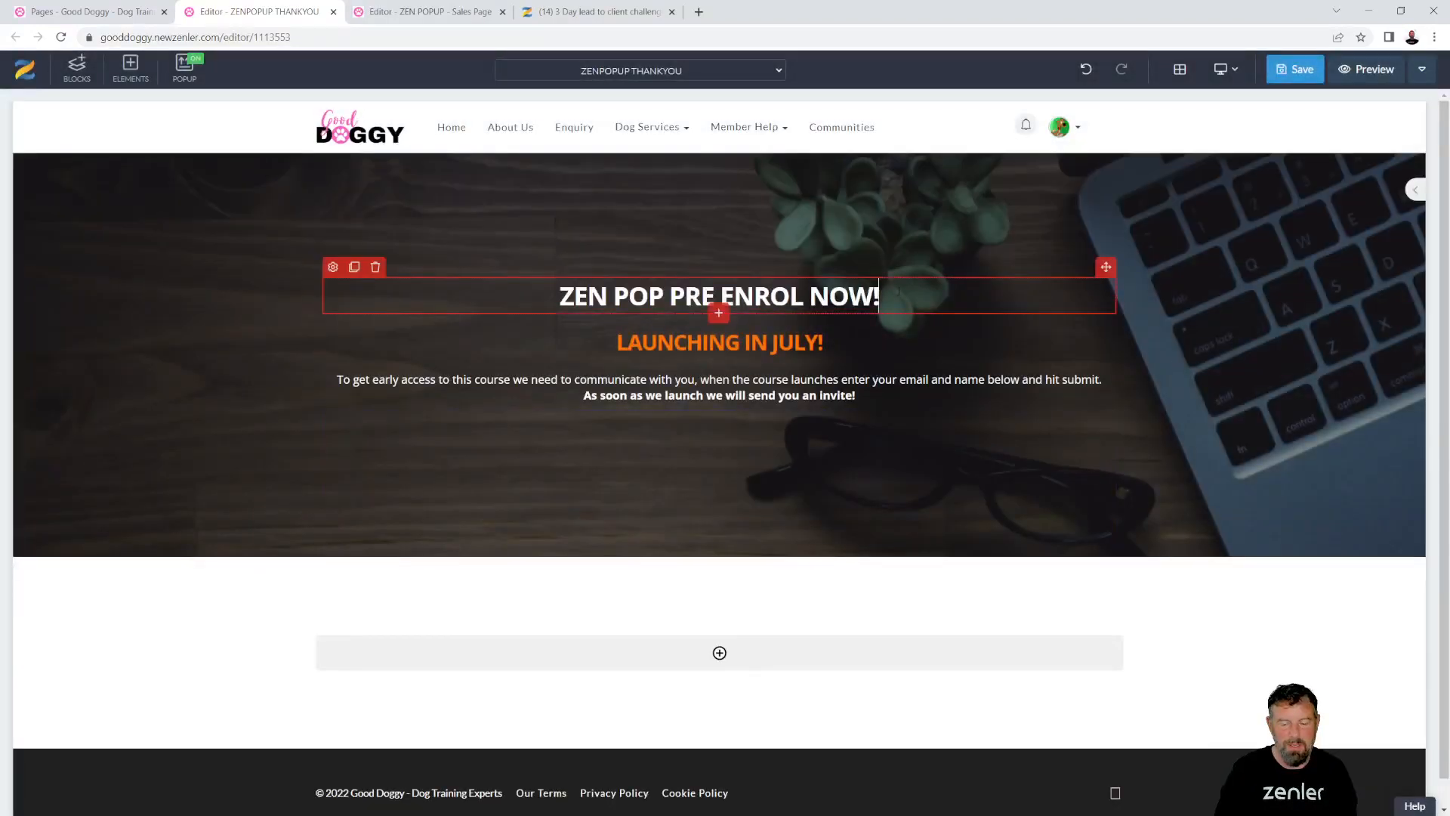
pyautogui.moveTo(898, 291); pyautogui.dragTo(669, 296)
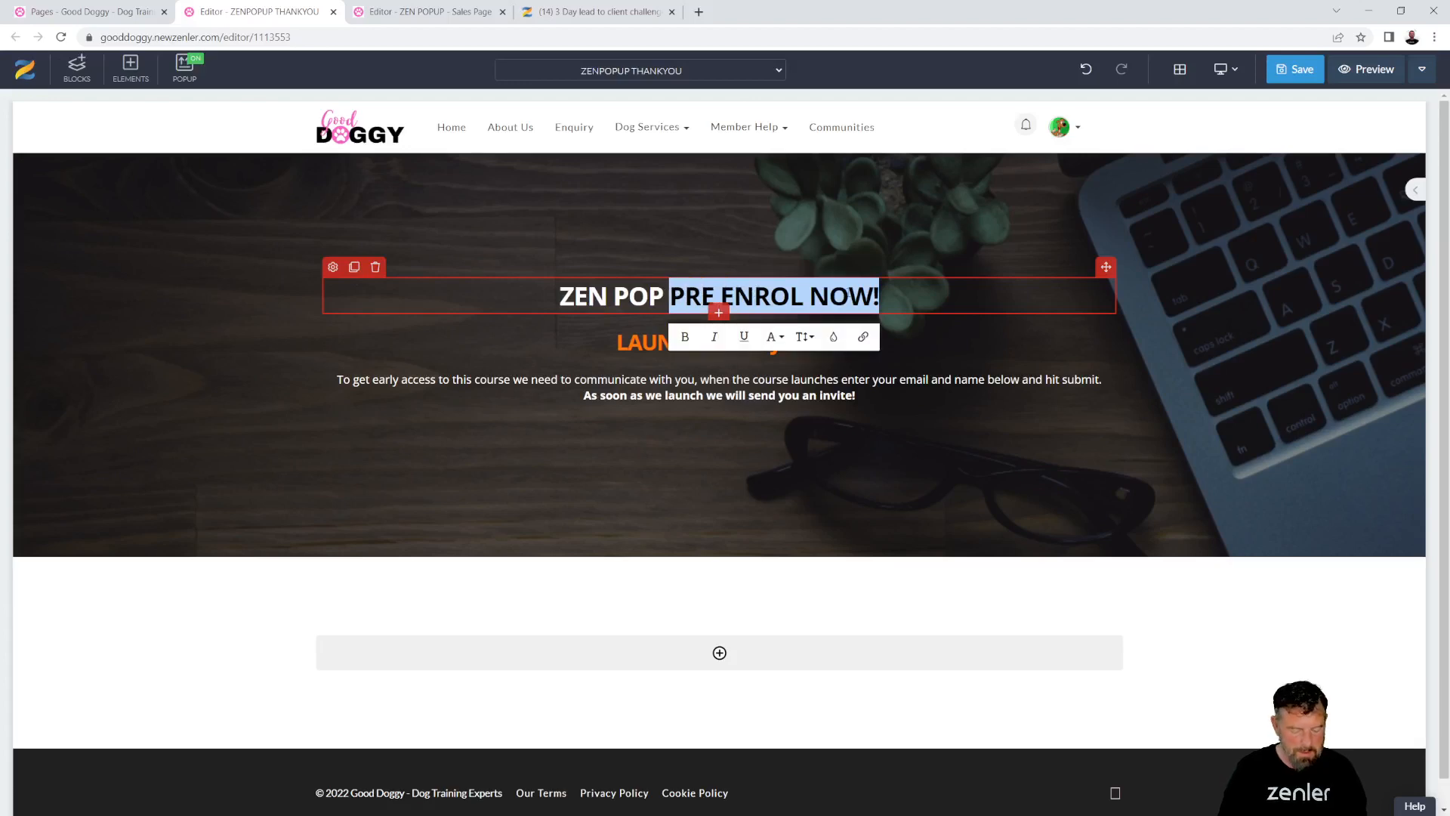
pyautogui.write('YOU ARE')
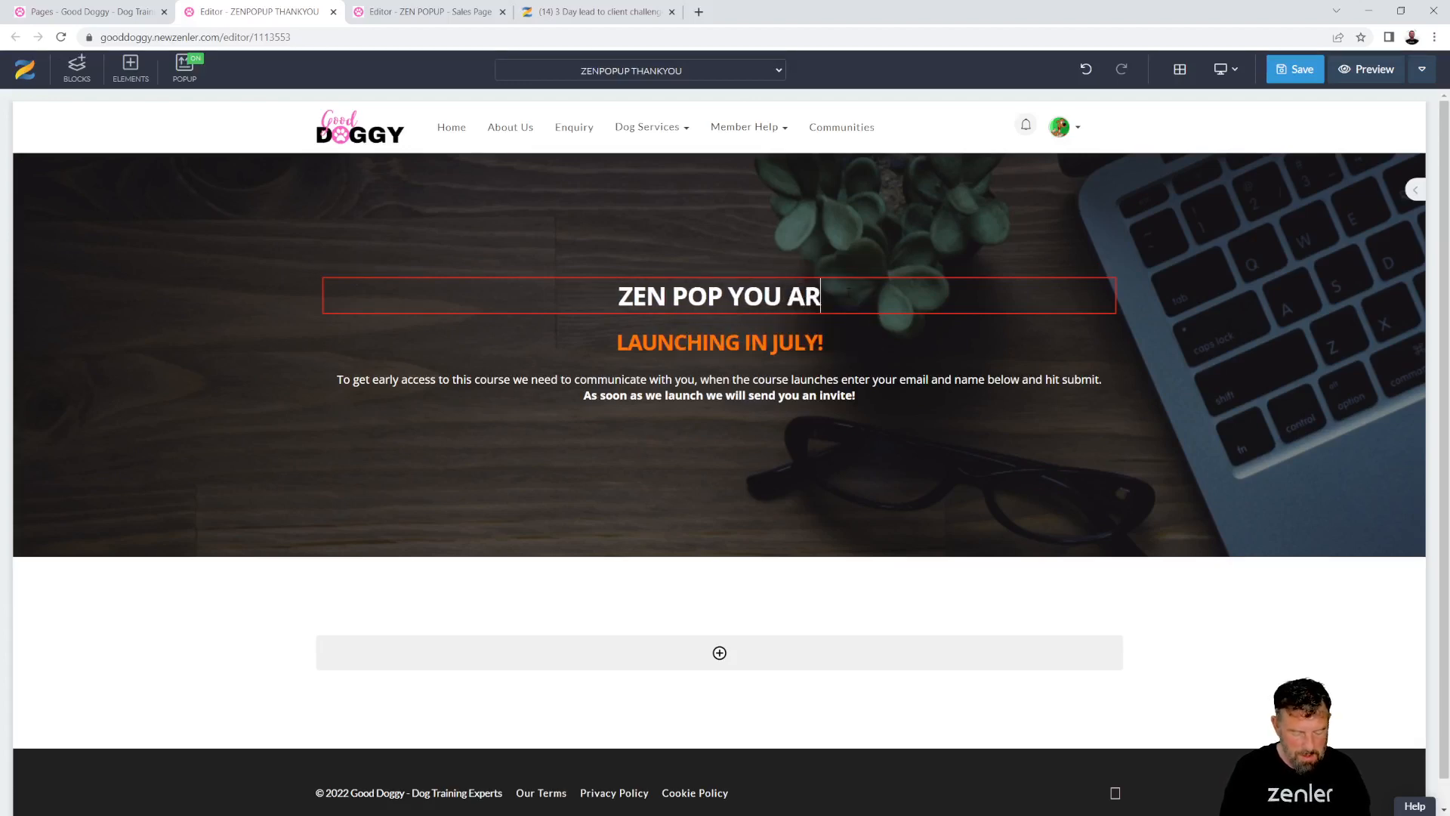
pyautogui.write('GISTERED')
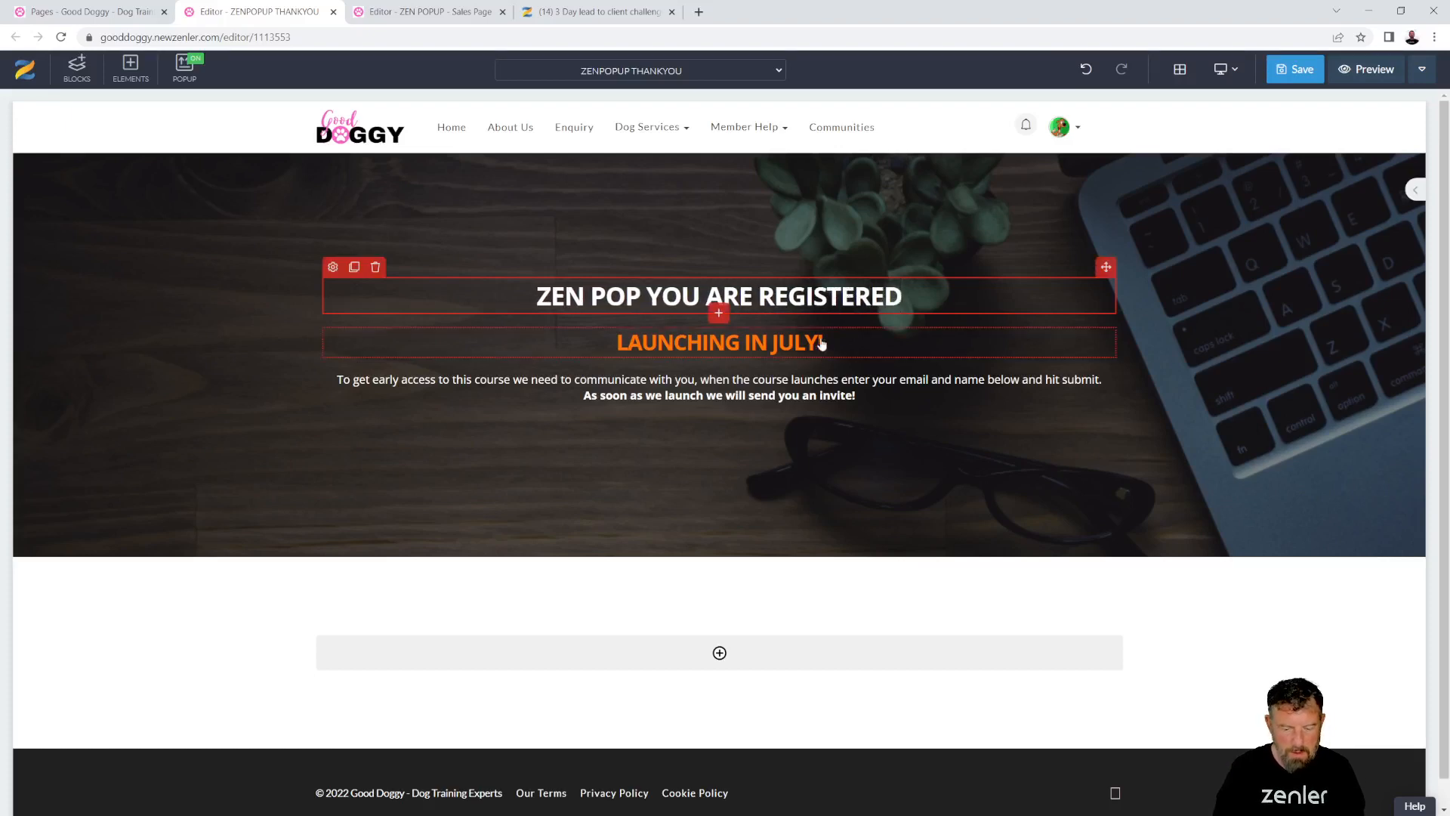
# - Replace the orange subheading text with WE WILL SEND YOU A SPEICAL INVITE
pyautogui.tripleClick(719, 346)
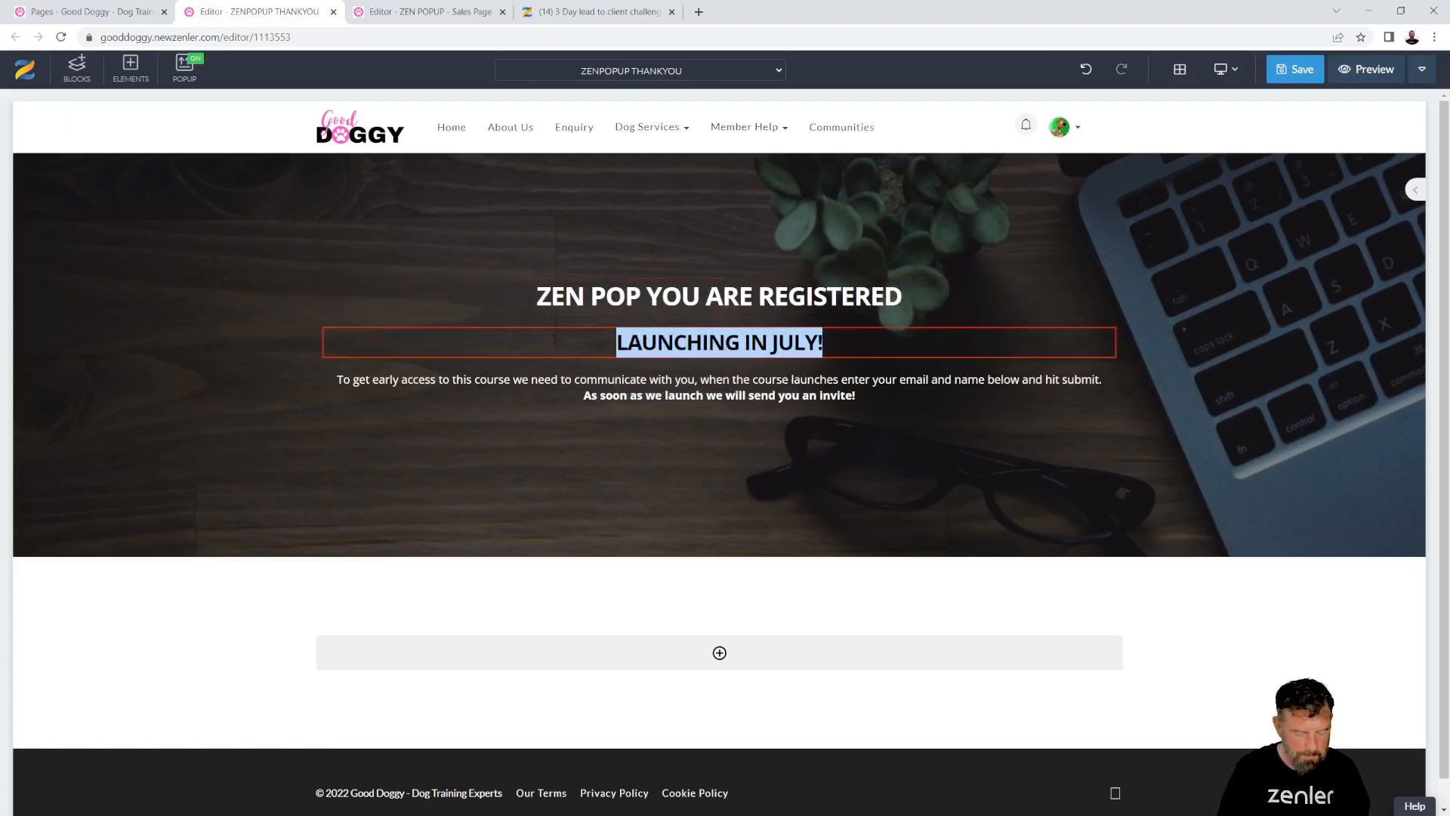
pyautogui.write('WE WILL SEN')
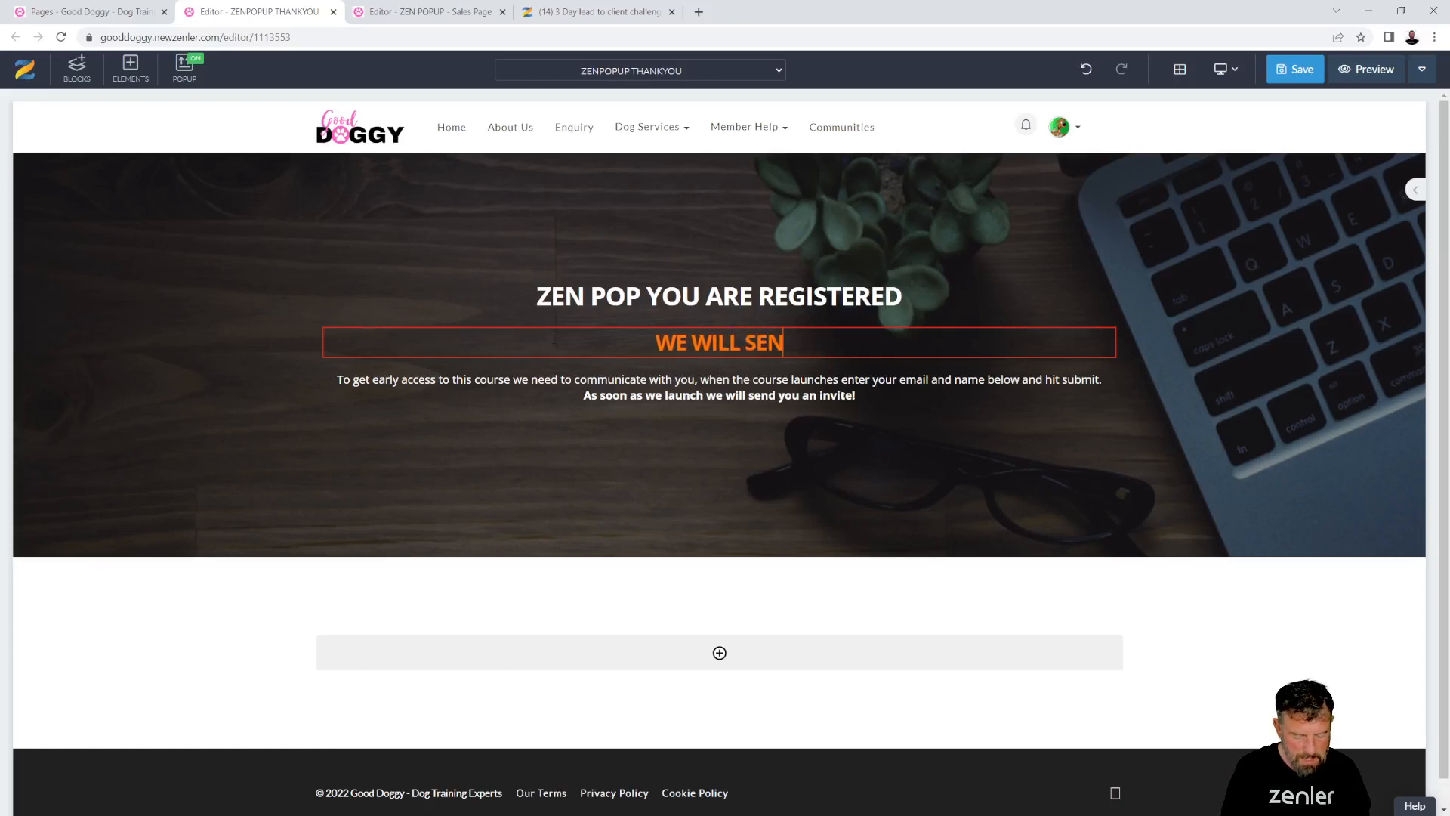
pyautogui.write('D YOU A SPE')
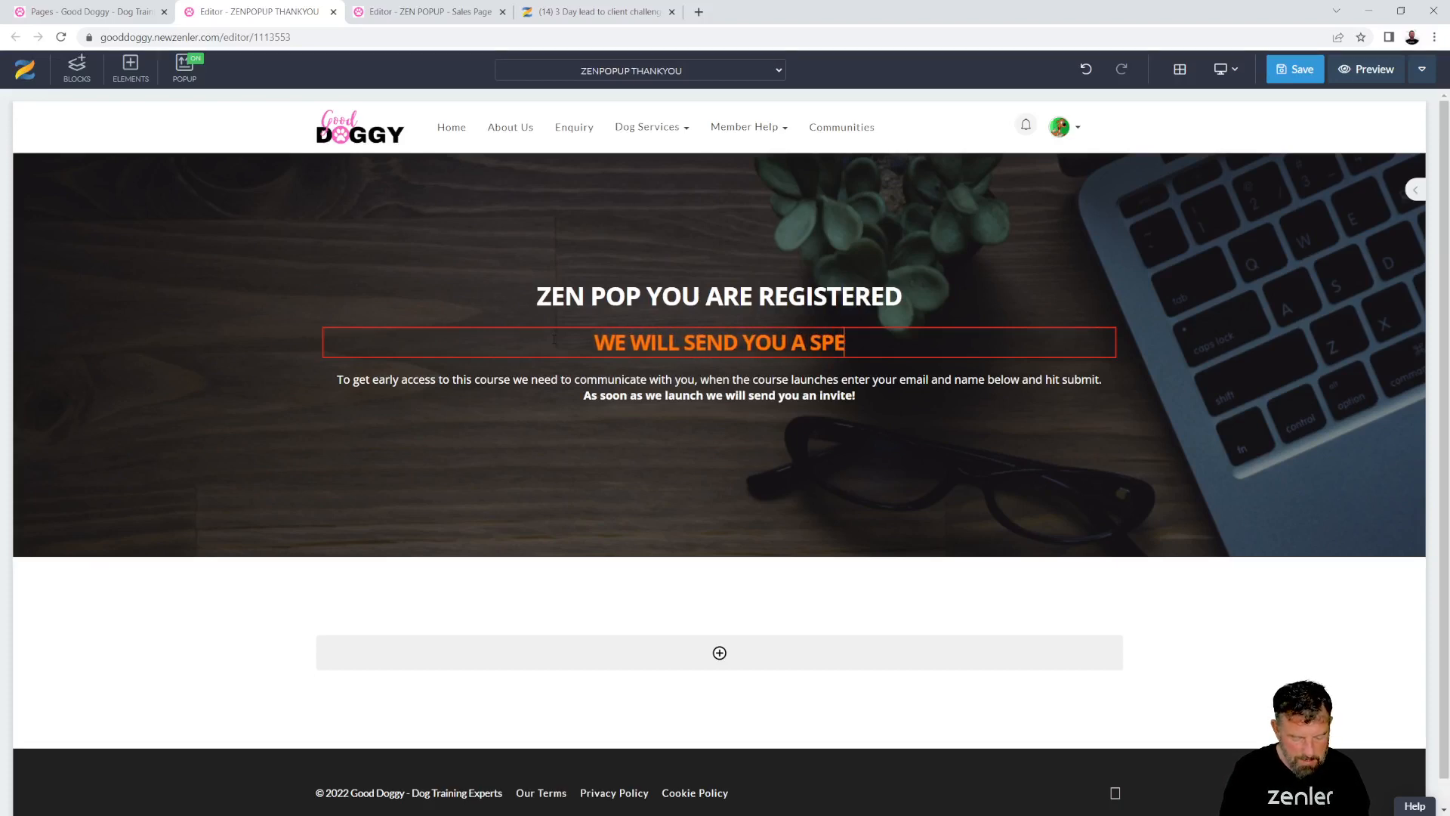
pyautogui.write('ICAL INV')
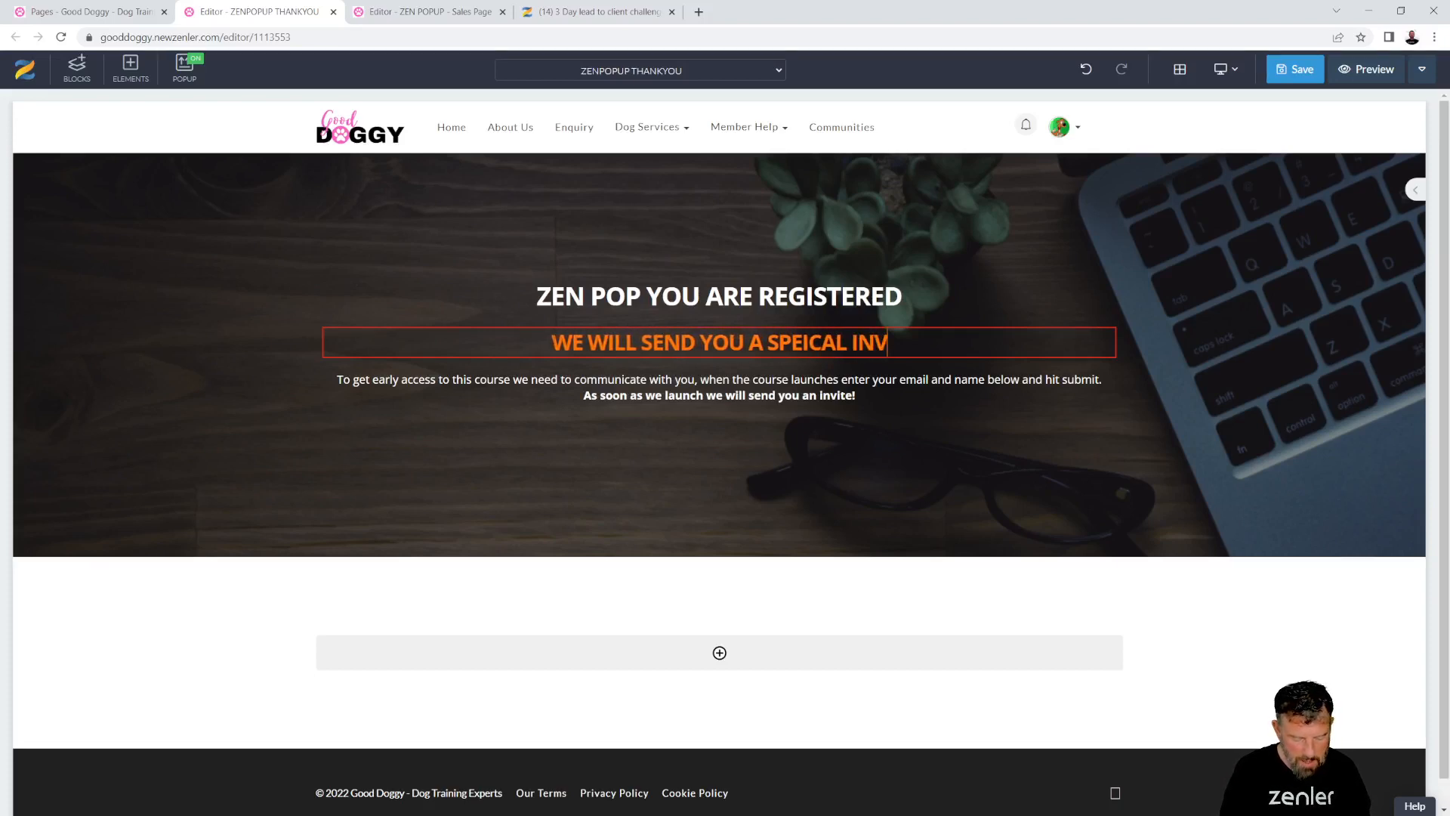
pyautogui.write('ITE')
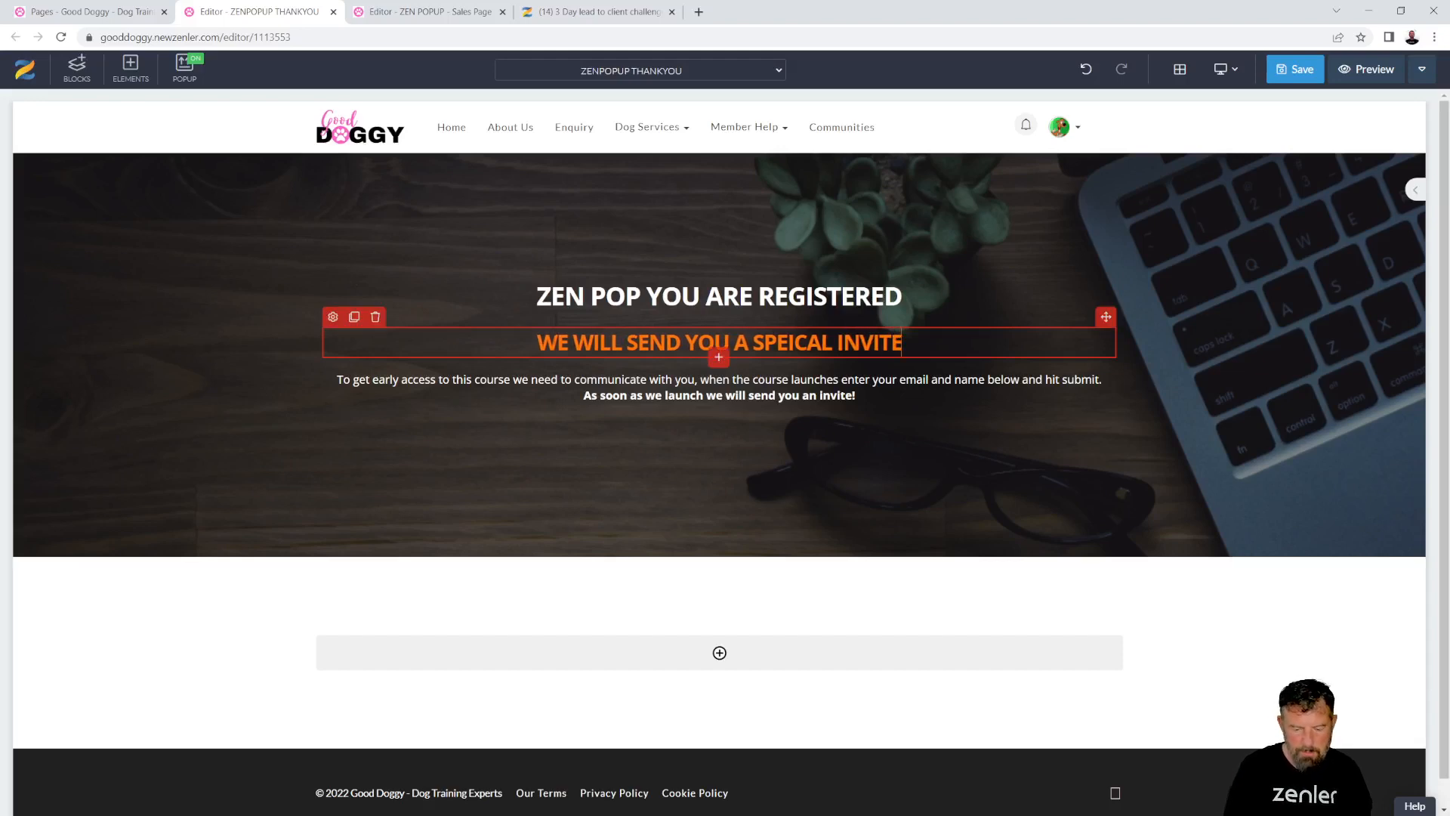
# - Extend the orange subheading with WHEN WE LAUNCH and add a second line reading IN JULY!
pyautogui.write(' WHEN ')
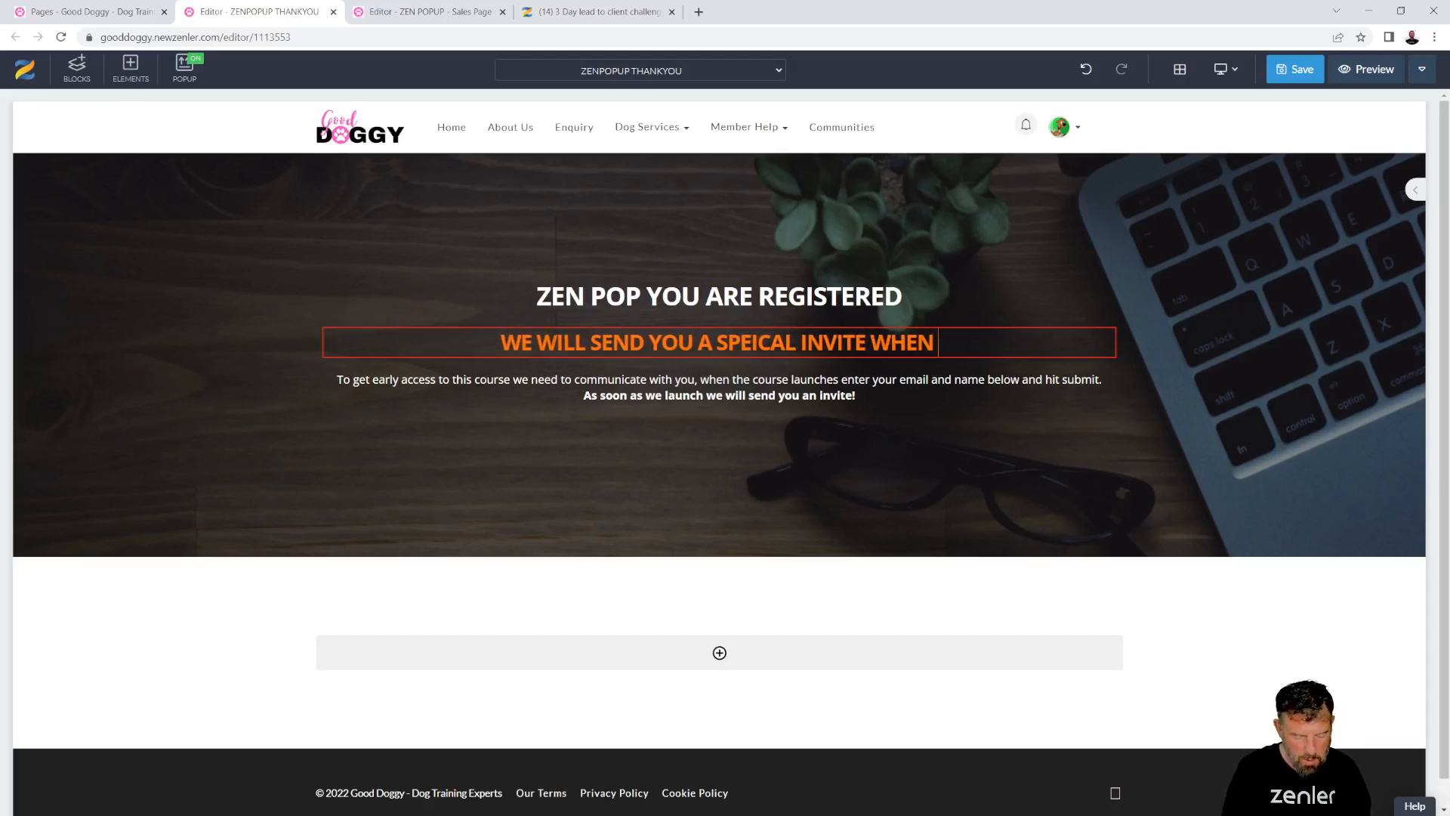
pyautogui.write('WE LAUNCH')
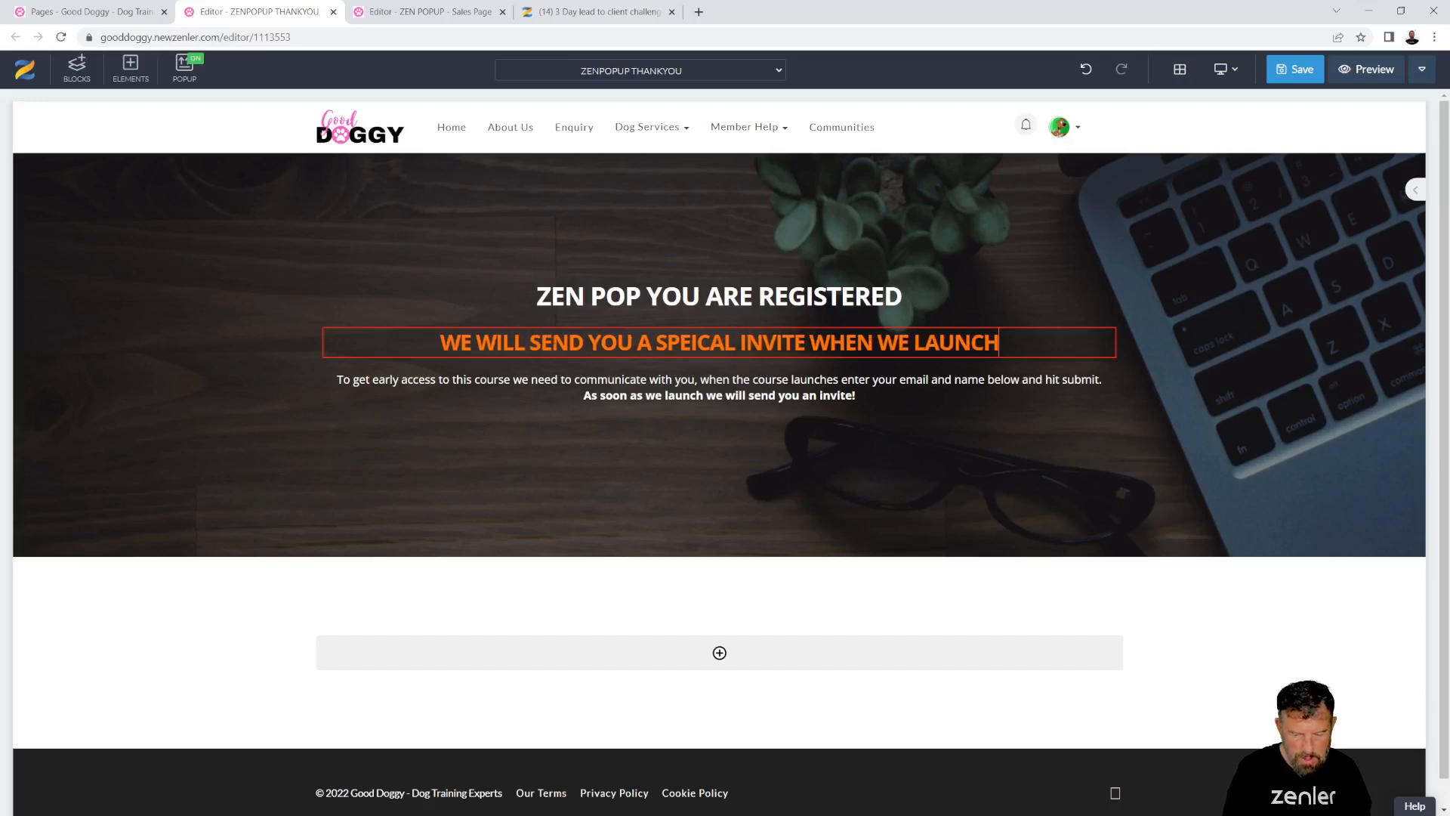
pyautogui.press('Return')
pyautogui.write('IN')
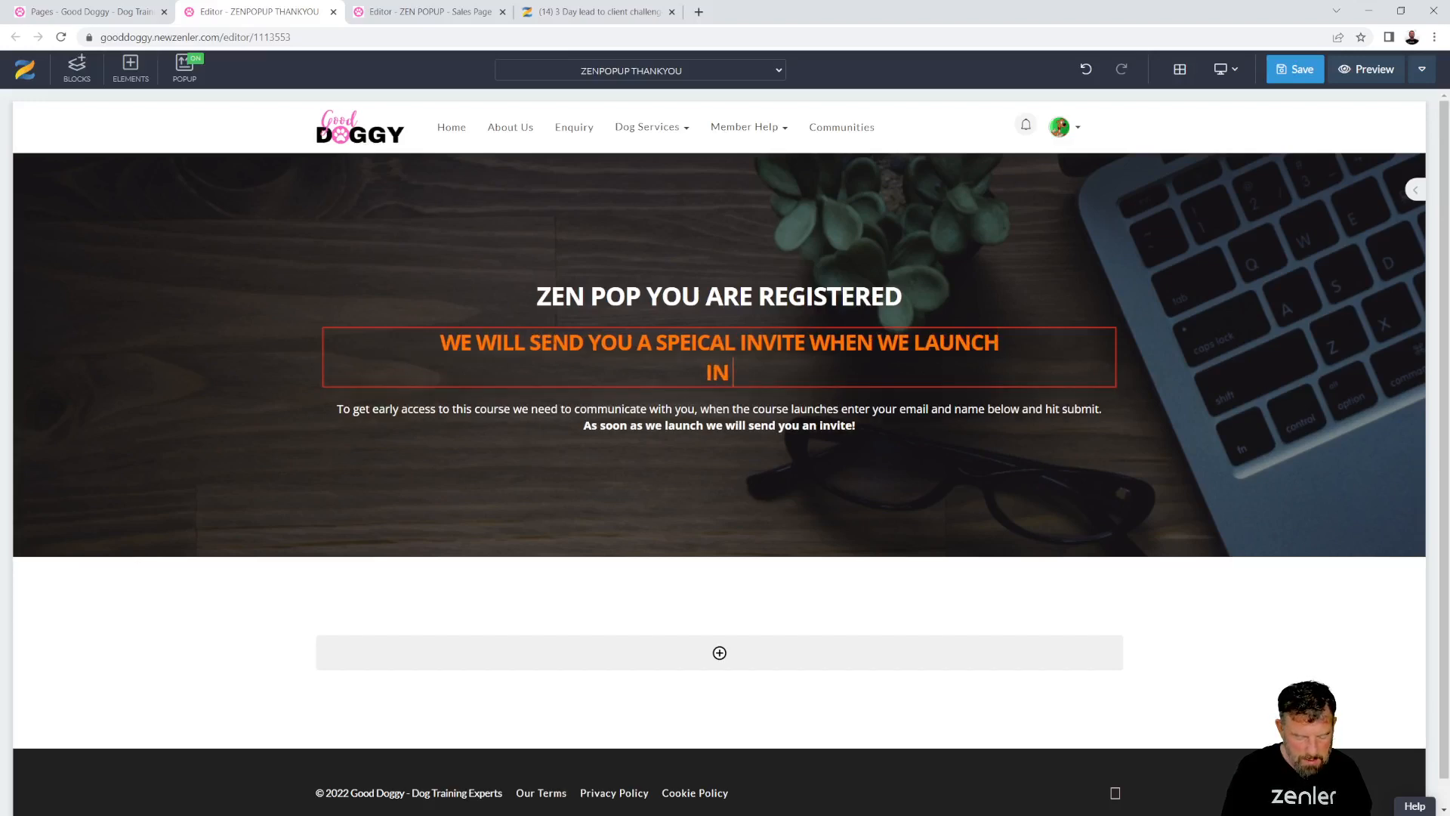
pyautogui.write(' JULY')
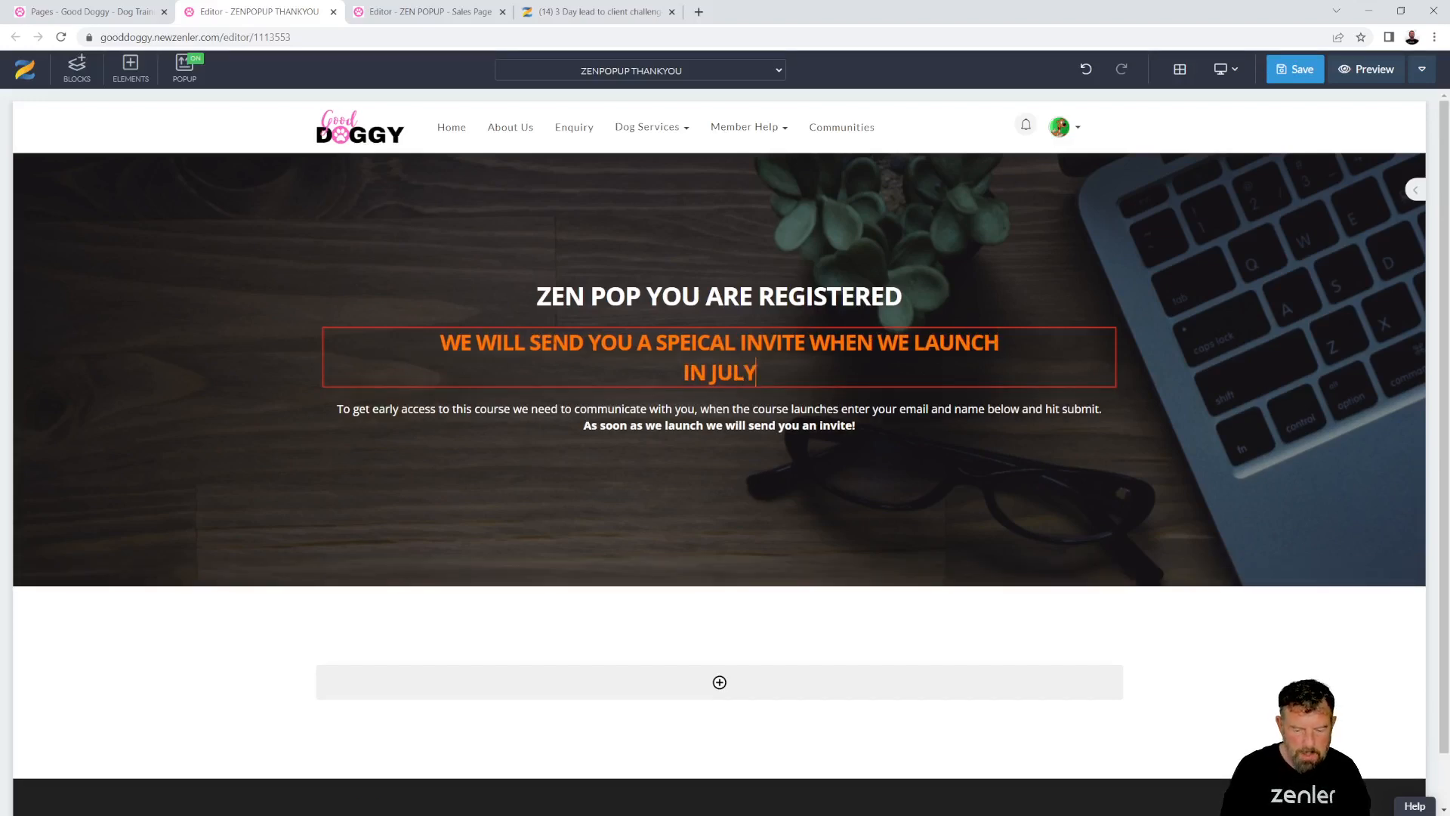
pyautogui.write('!')
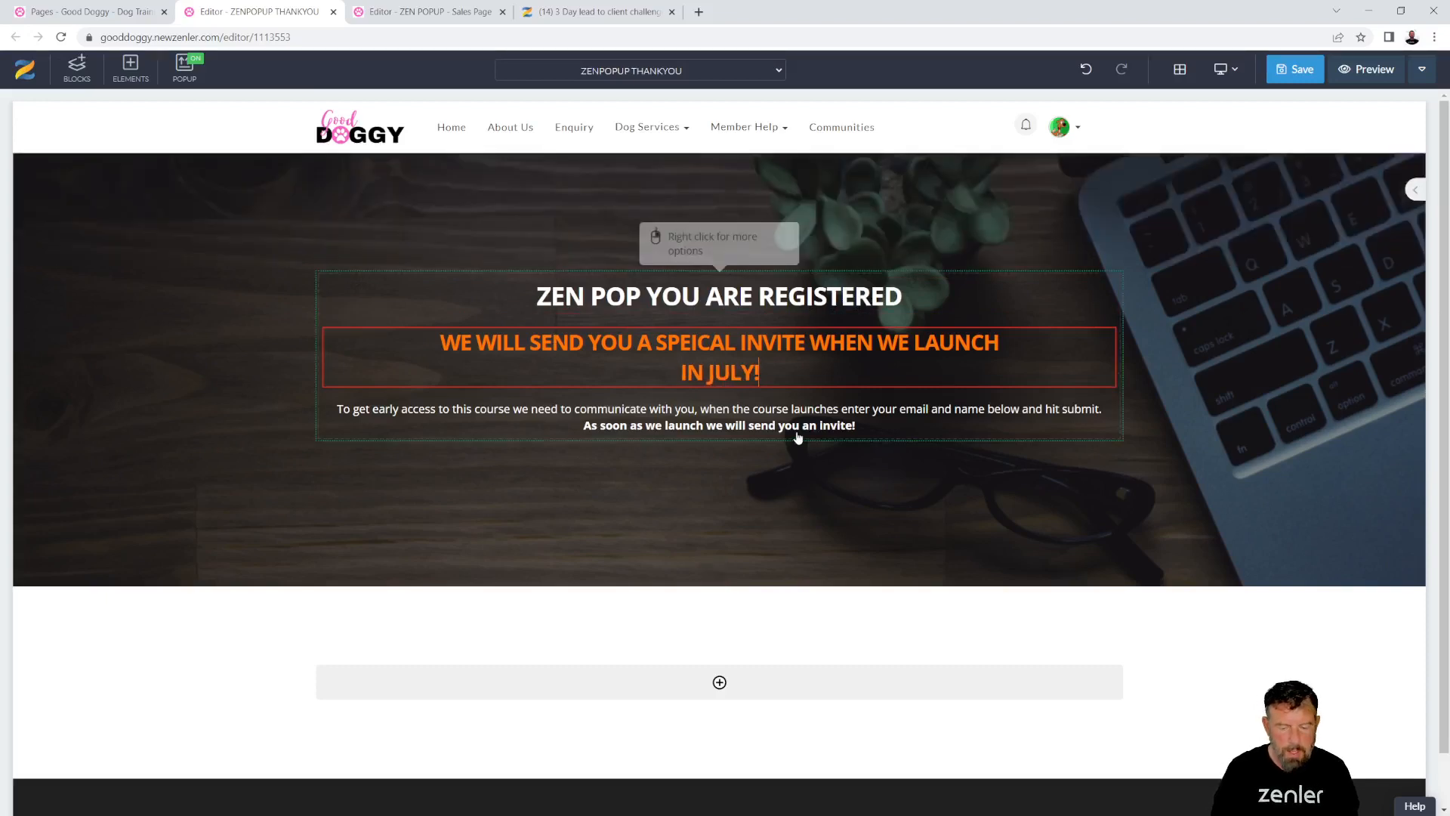
# - Replace the paragraph under the subheading with "As an early birder we will give you a special deal"
pyautogui.click(855, 425)
pyautogui.moveTo(855, 425); pyautogui.dragTo(337, 409)
pyautogui.write('As')
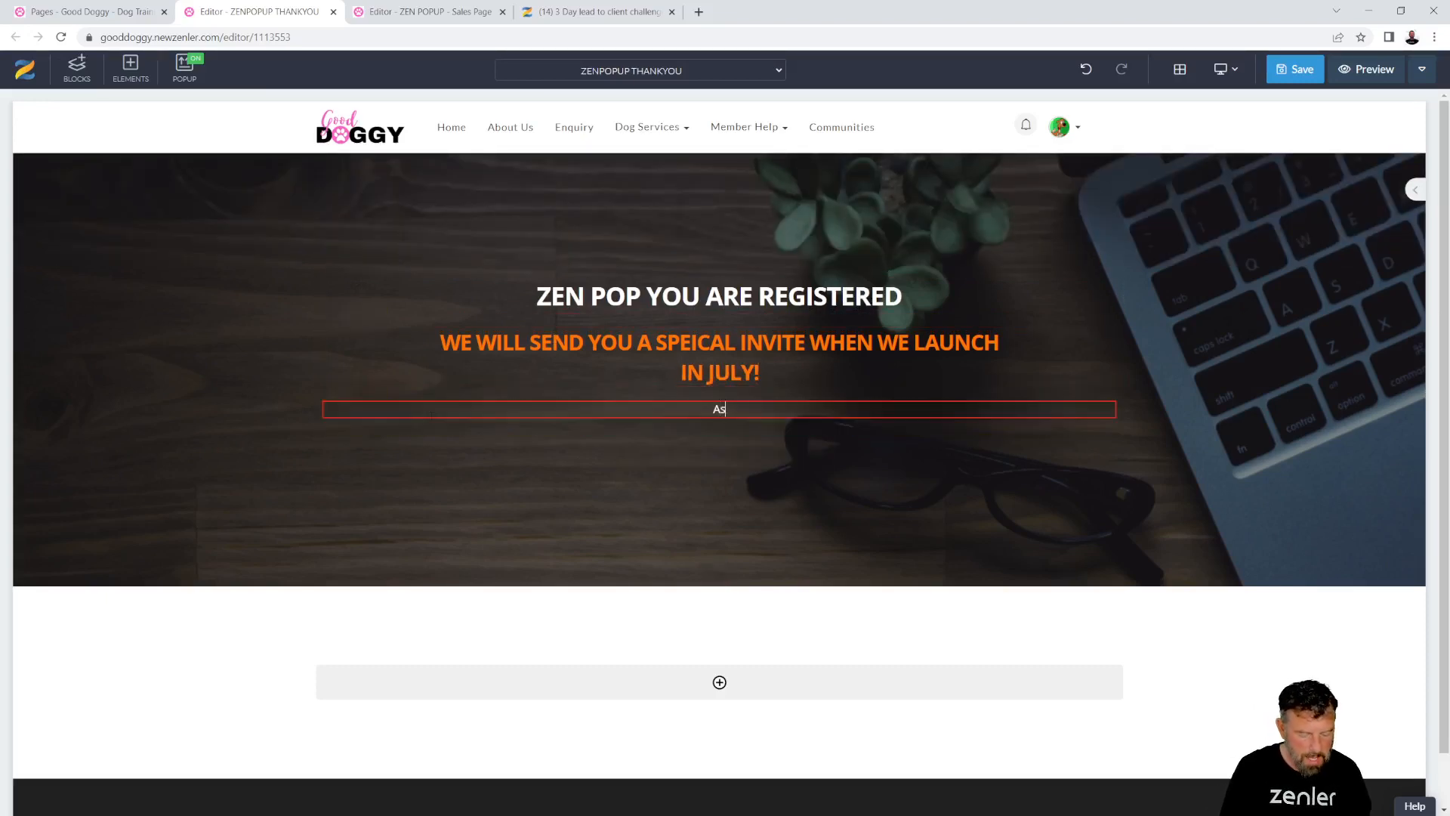
pyautogui.write(' an ')
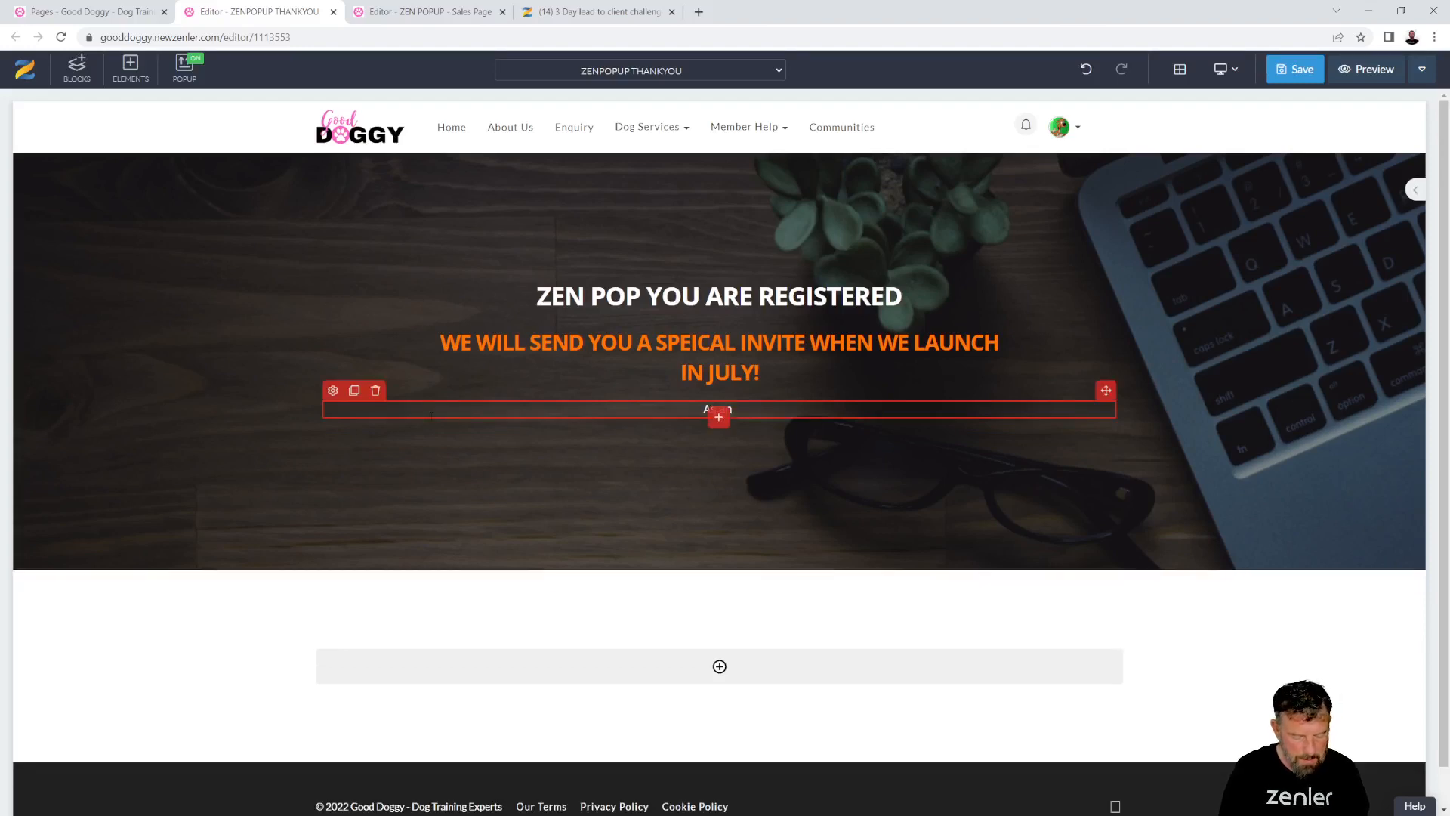
pyautogui.write('early b')
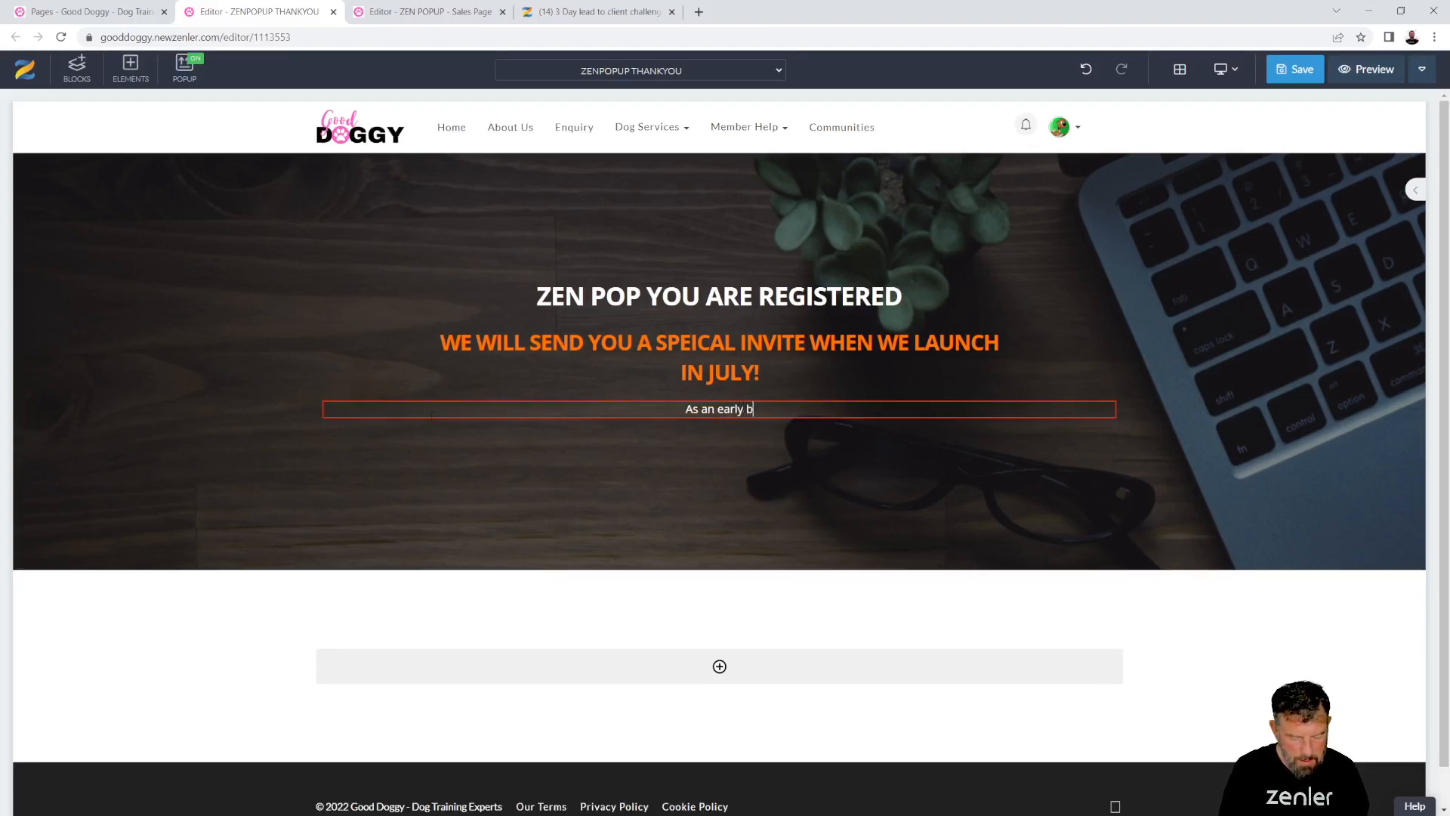
pyautogui.write('irder w')
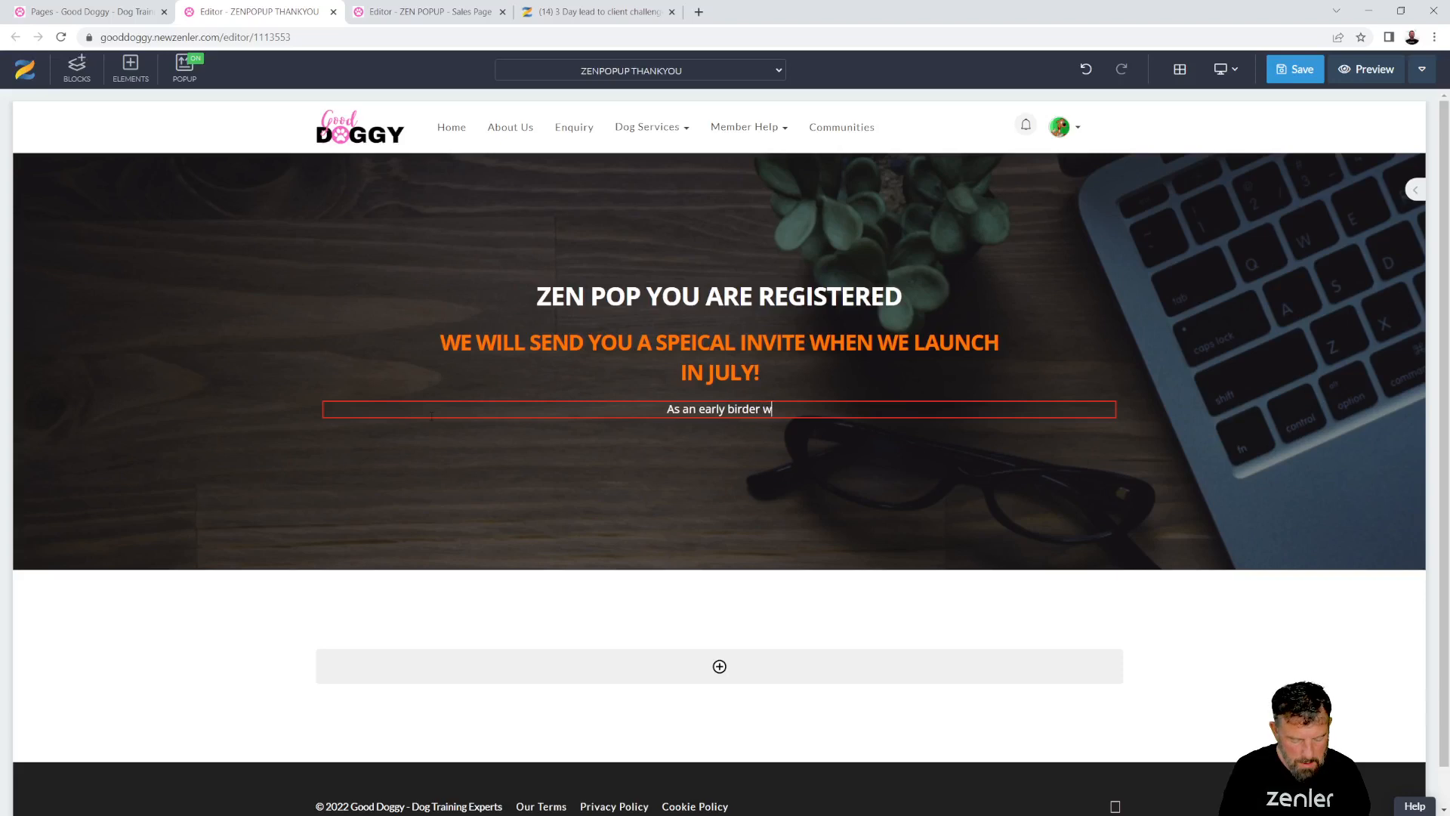
pyautogui.write('e will g')
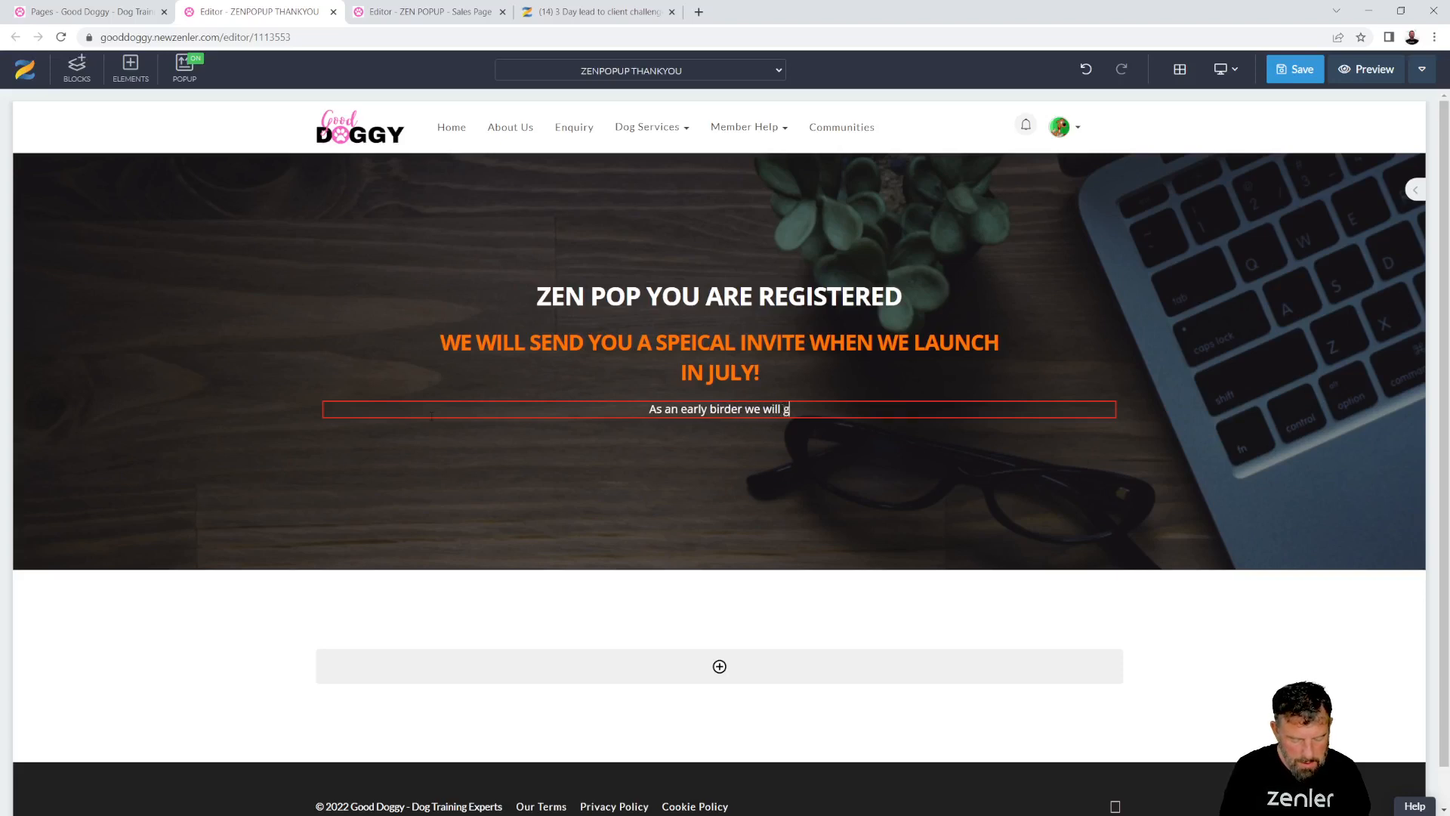
pyautogui.write('ive you a ')
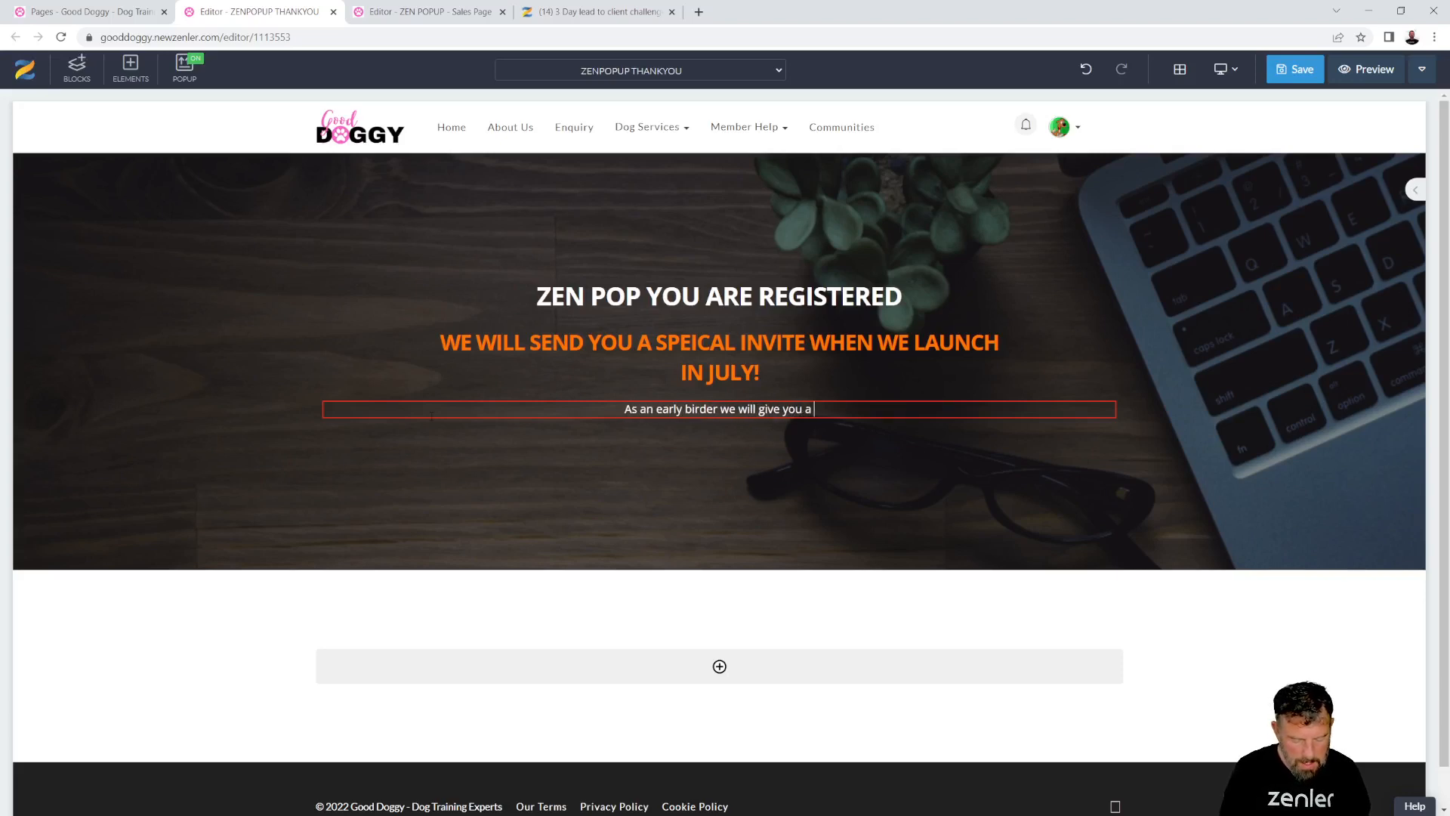
pyautogui.write('special deal')
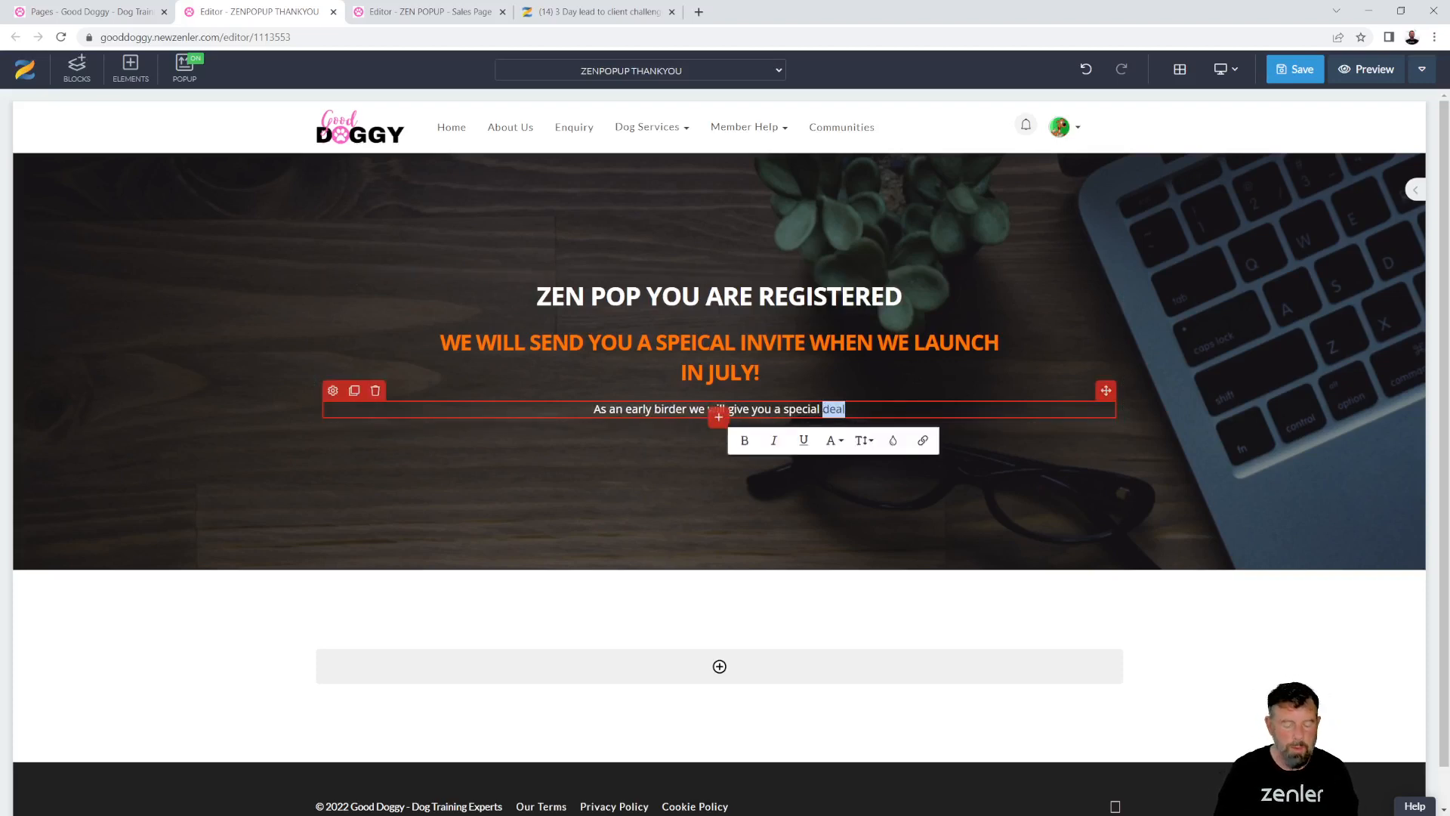
# - Change the paragraph's ending to "Special Deal!" with both words capitalised, a single space between them and an exclamation mark
pyautogui.press('BackSpace')
pyautogui.write('Deal')
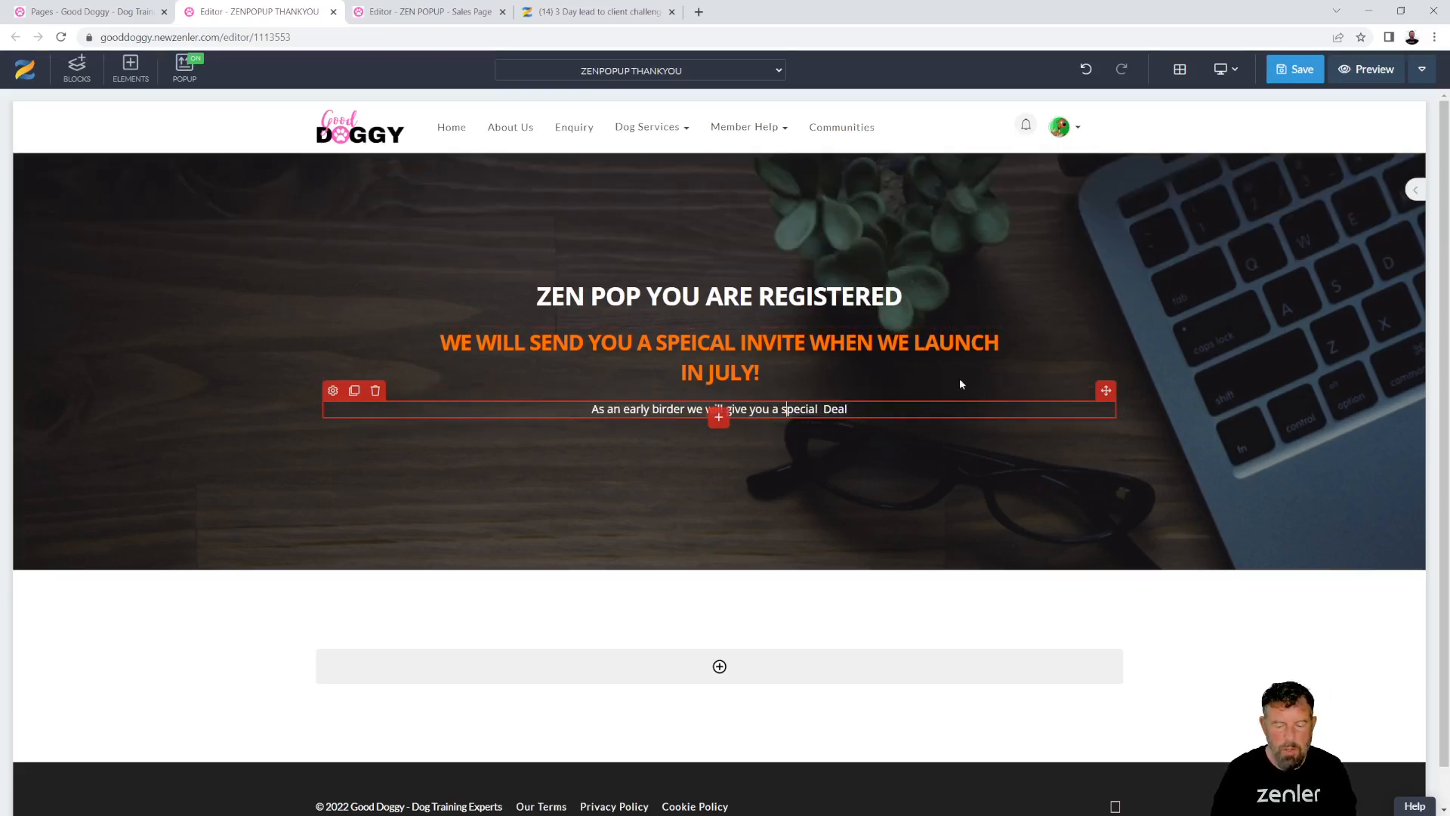
pyautogui.press('BackSpace')
pyautogui.write('S')
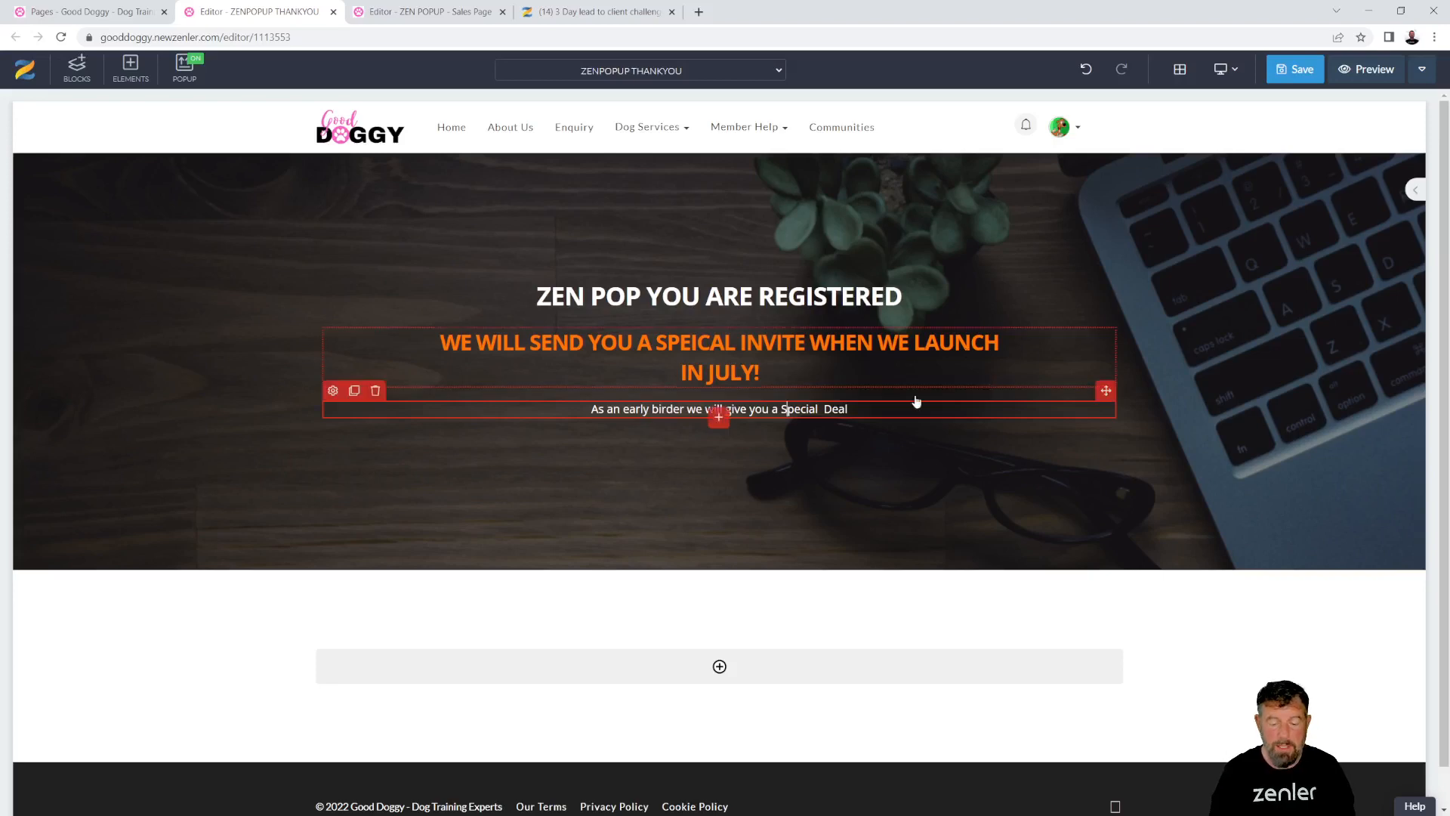
pyautogui.press('BackSpace')
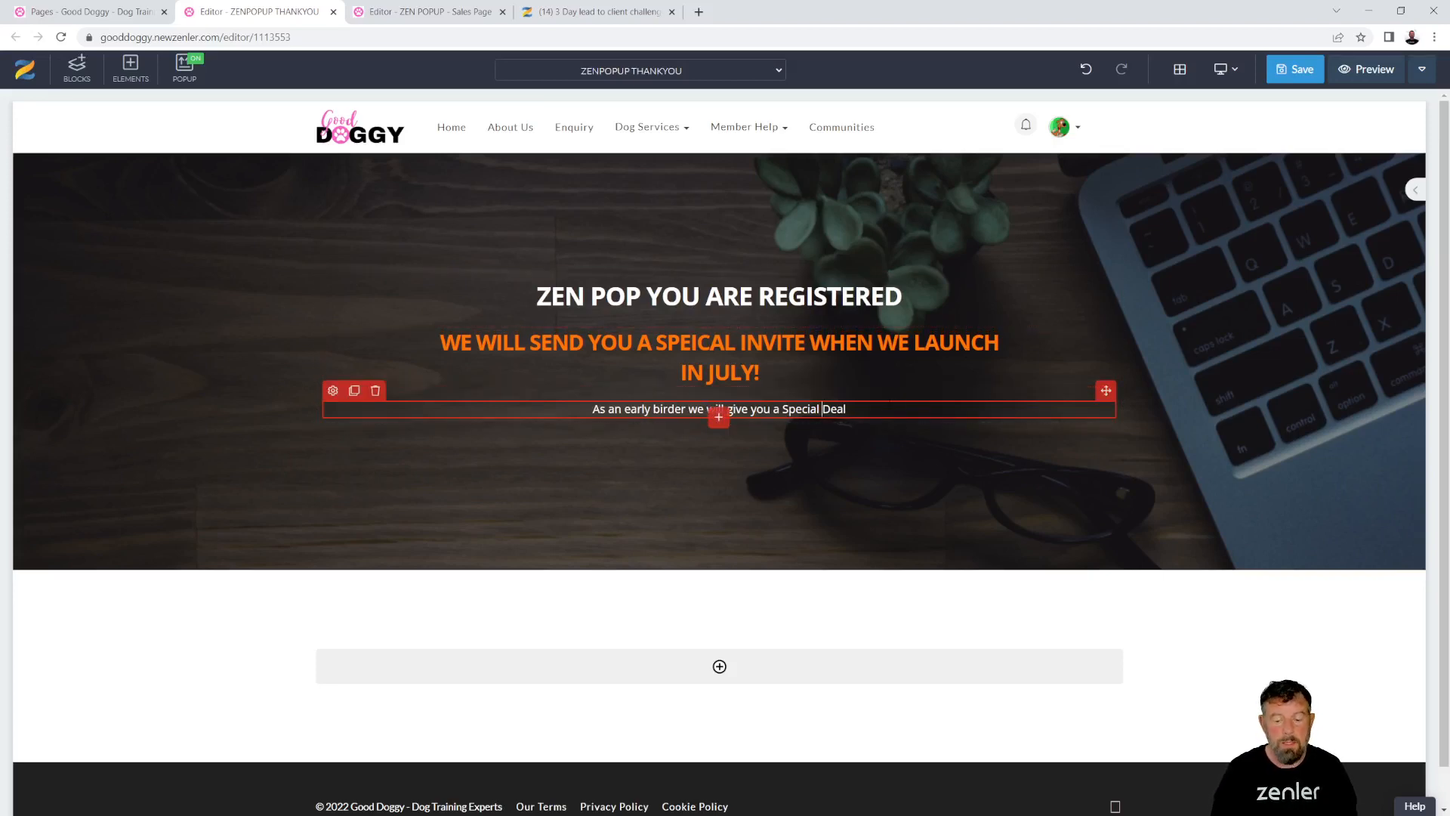
pyautogui.write('!')
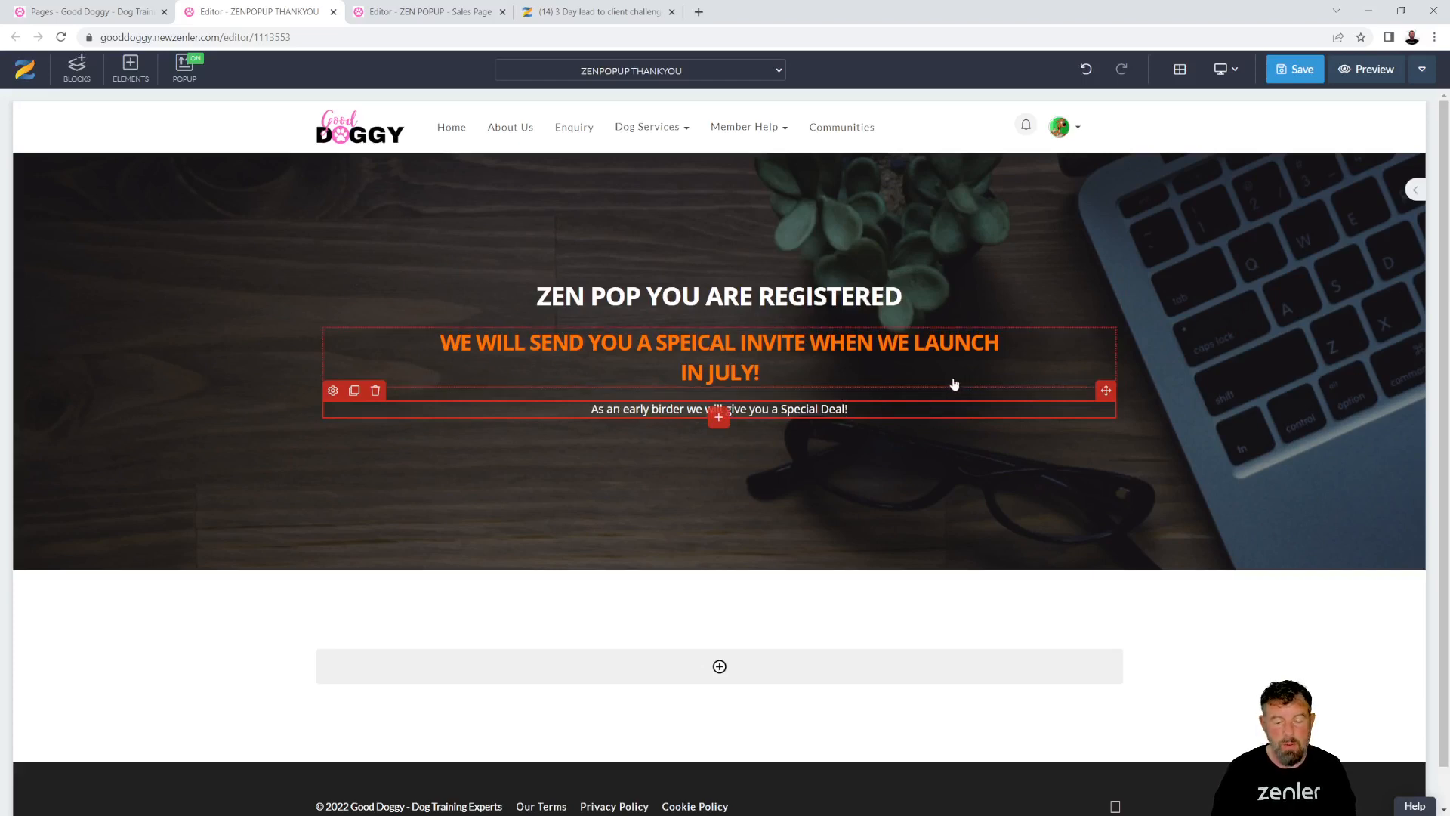
# - On the ZEN POPUP sales page, add the line ONE OFF COST £300 below LAUNCHING IN JULY!
pyautogui.click(423, 11)
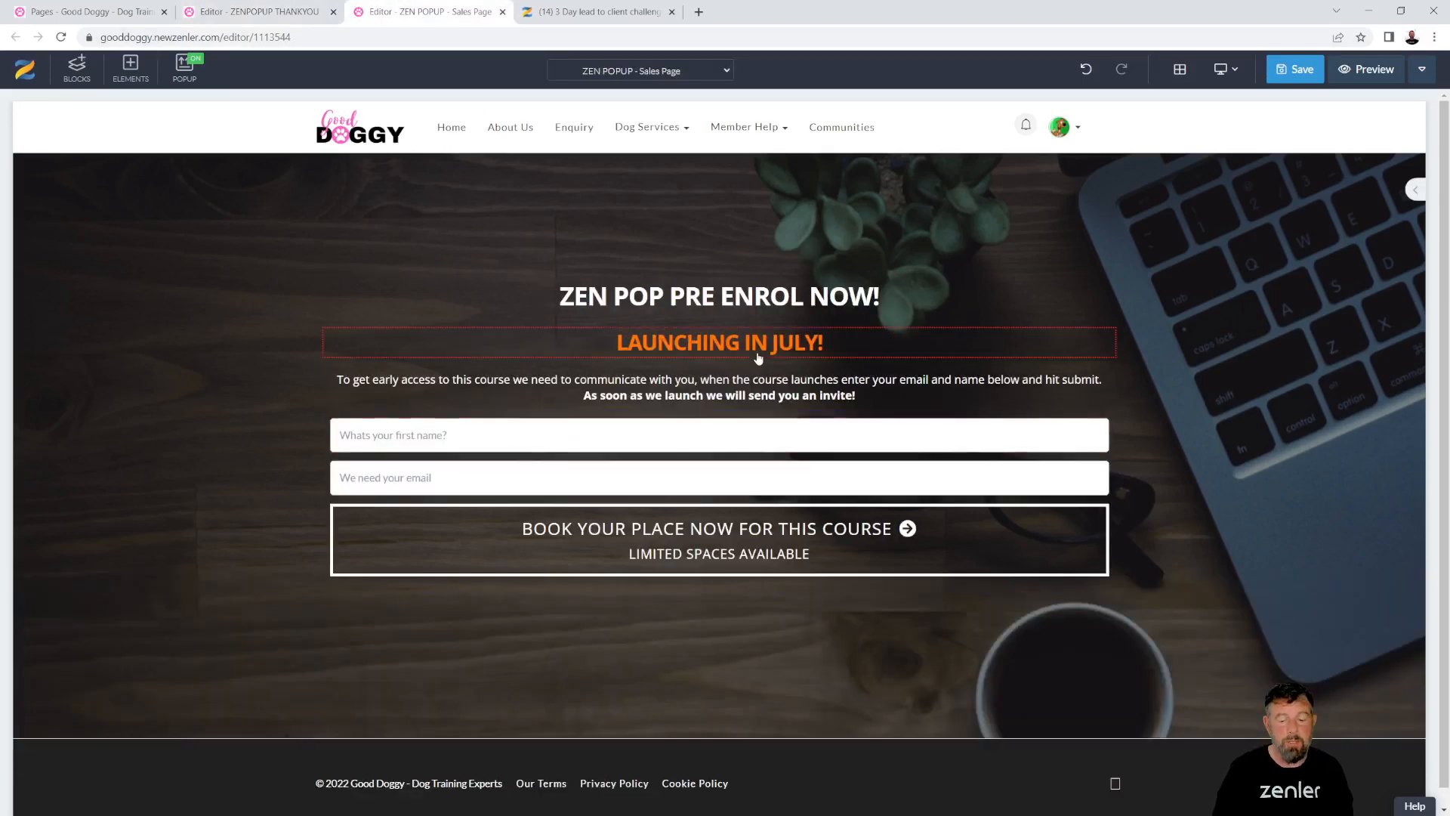
pyautogui.click(823, 344)
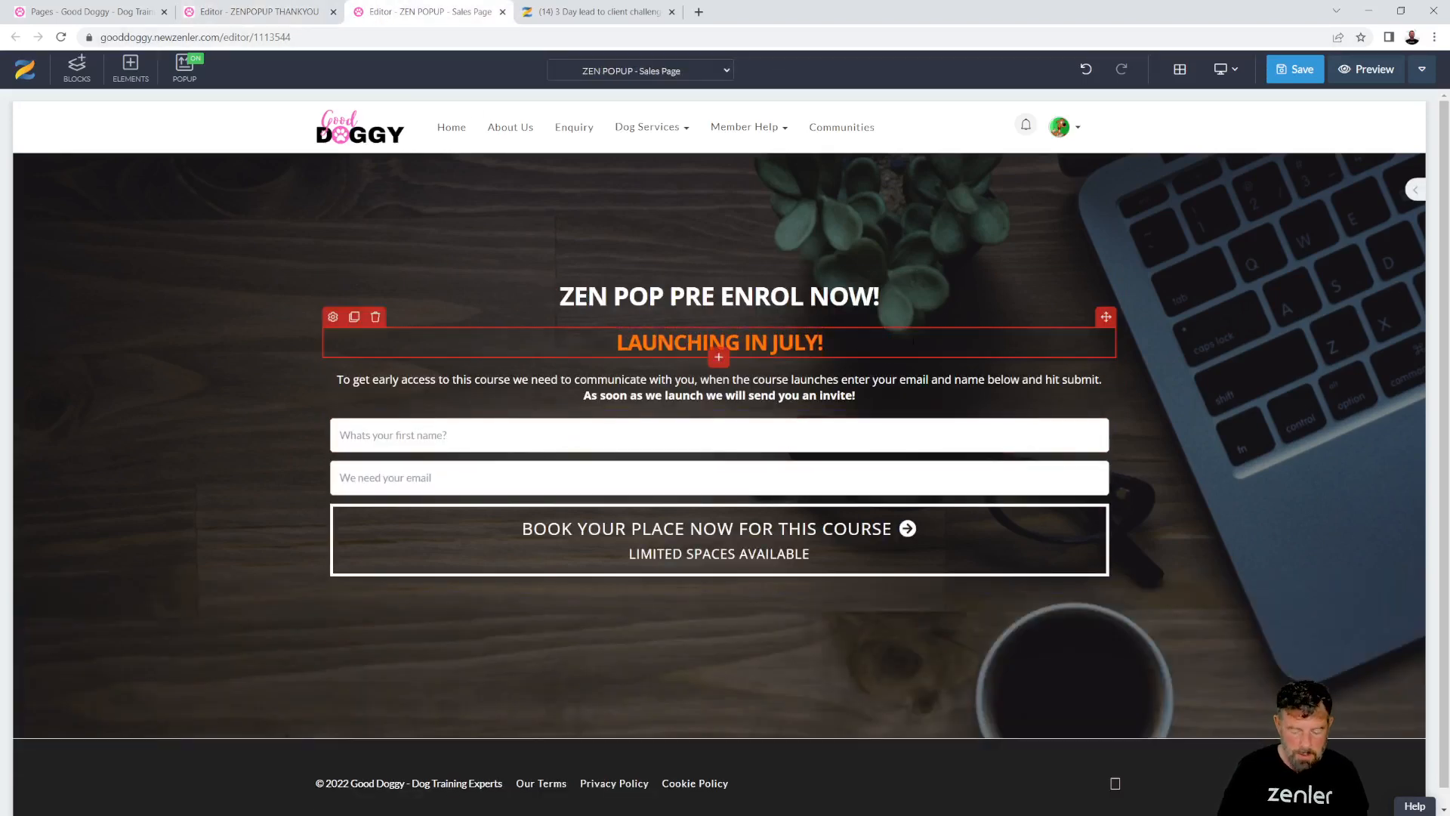
pyautogui.press('Return')
pyautogui.write('COST')
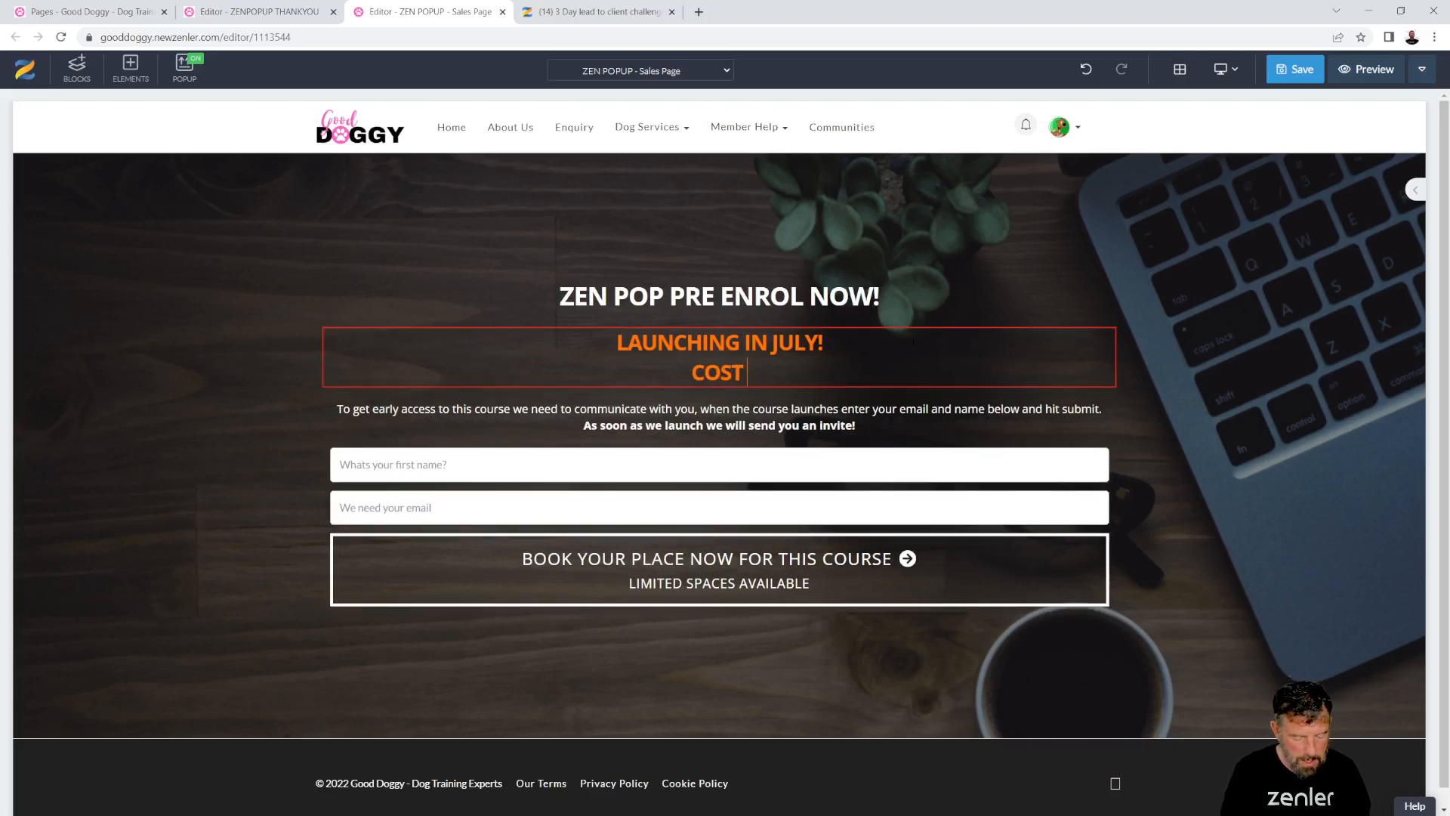
pyautogui.write(' £300')
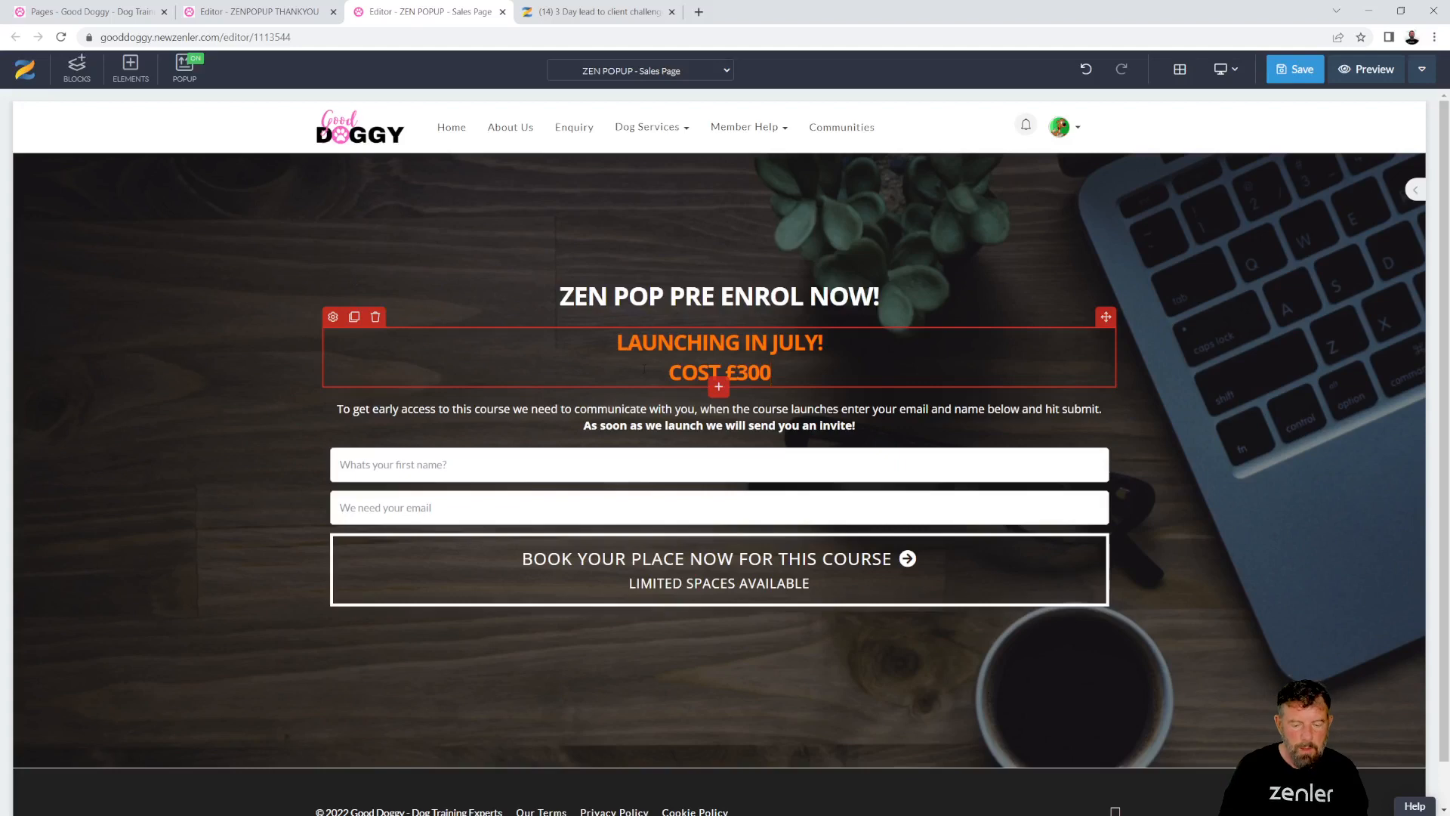
pyautogui.write('ONE OFF ')
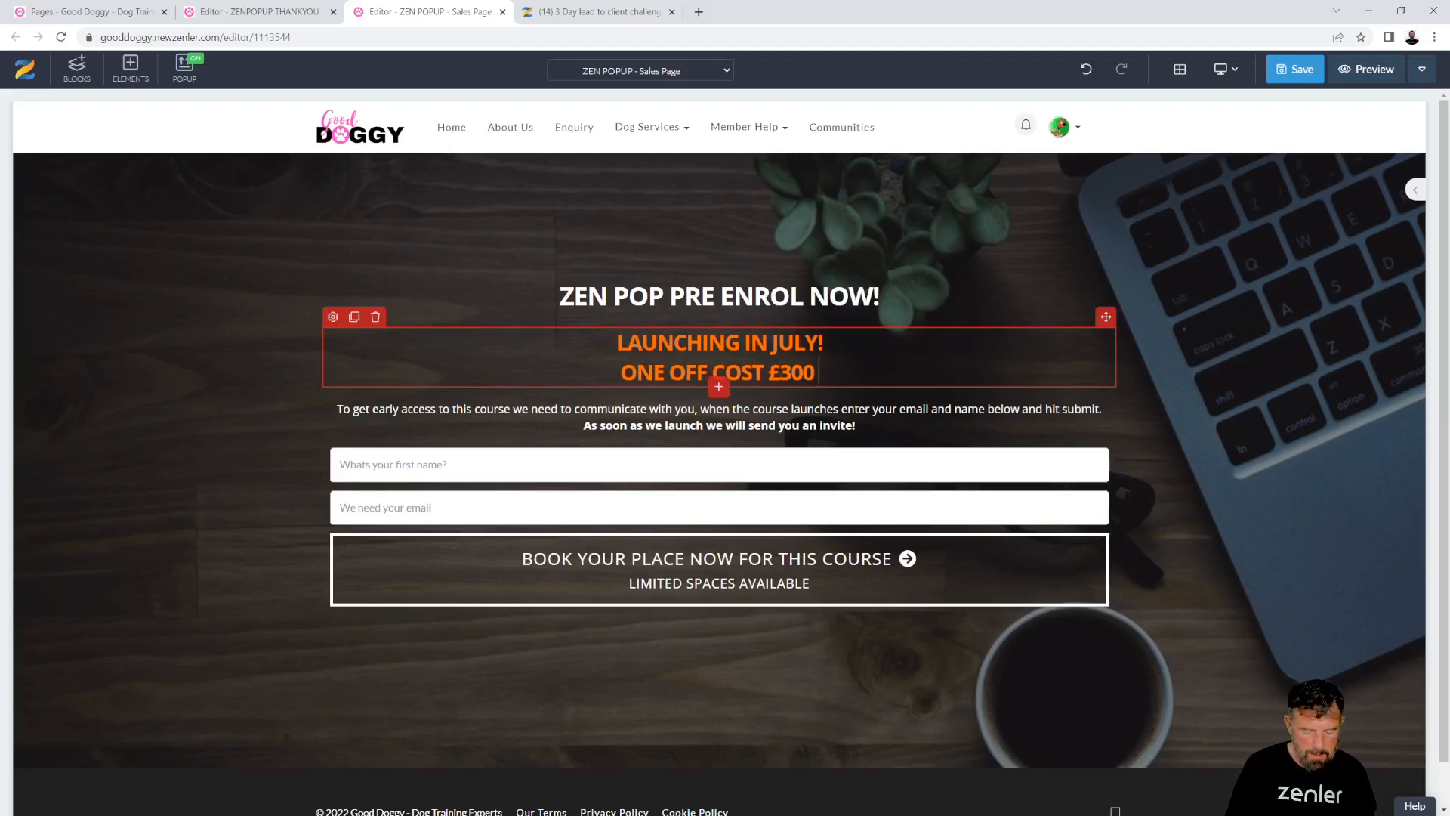
# - Append ERALY BIRD £200 to the end of the one-off cost line
pyautogui.write(' ERALY')
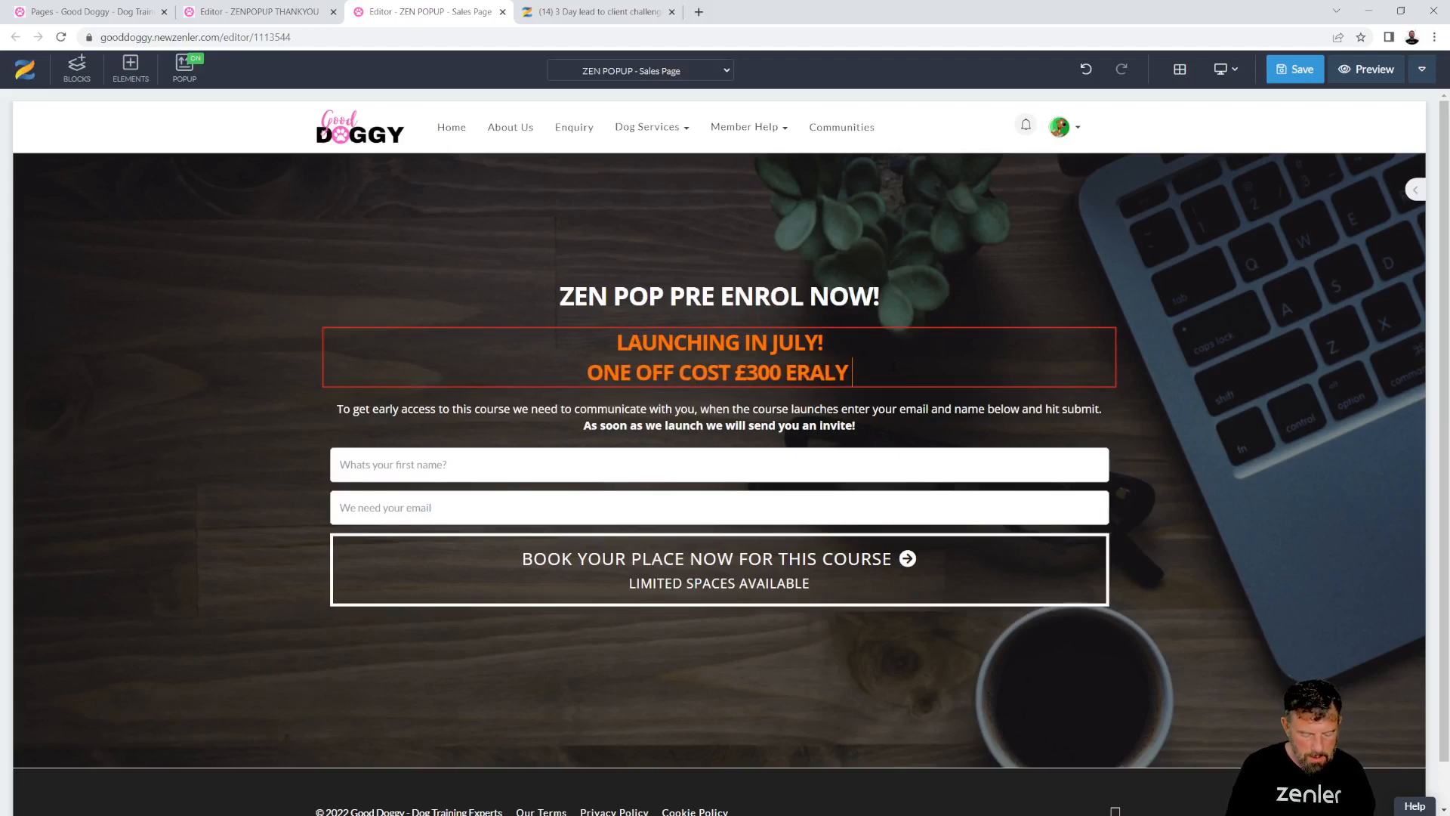
pyautogui.write(' BIRD')
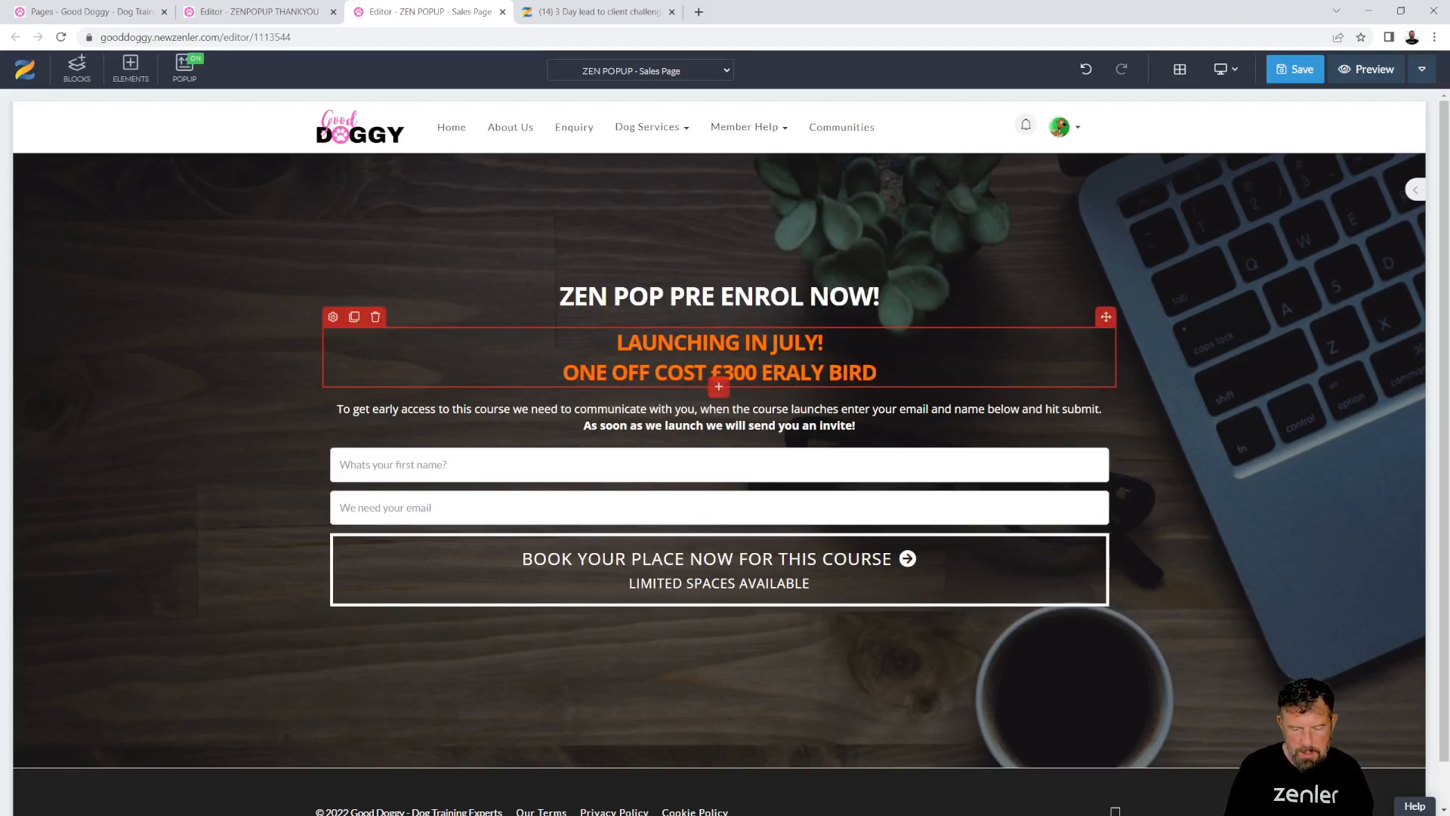
pyautogui.write(' £")')
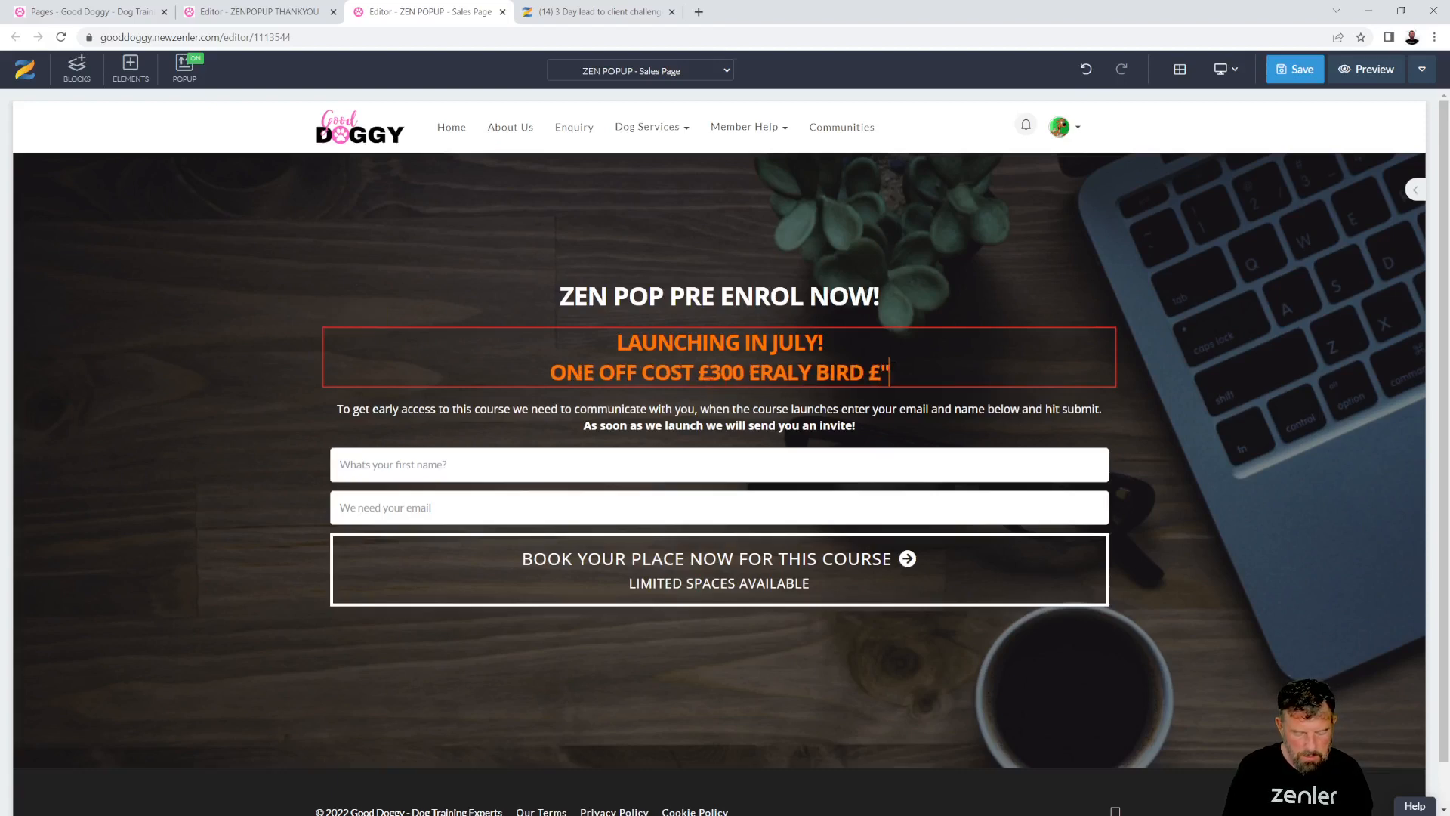
pyautogui.press('BackSpace')
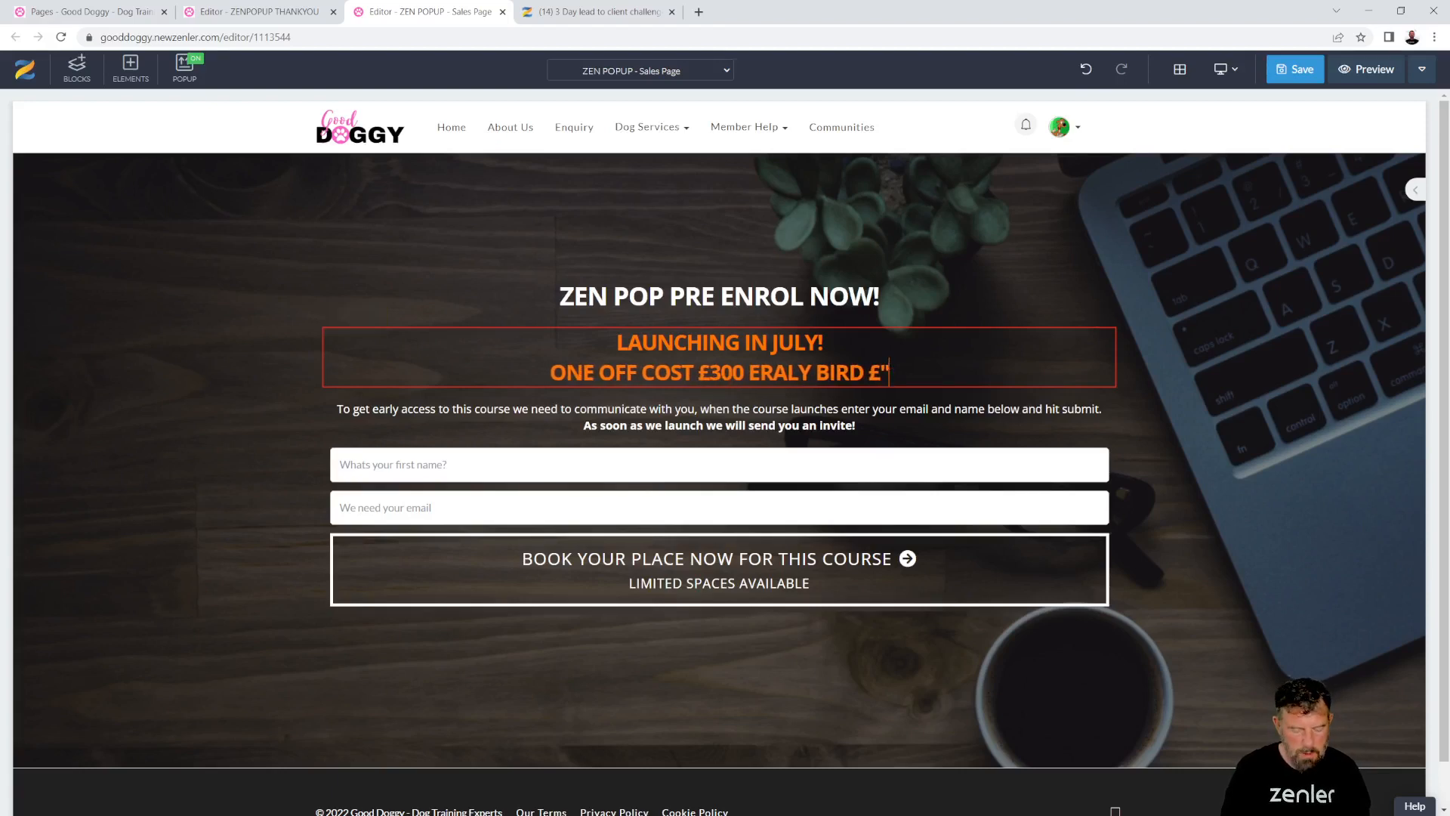
pyautogui.write('200')
pyautogui.press('BackSpace')
pyautogui.press('BackSpace')
pyautogui.press('BackSpace')
pyautogui.press('BackSpace')
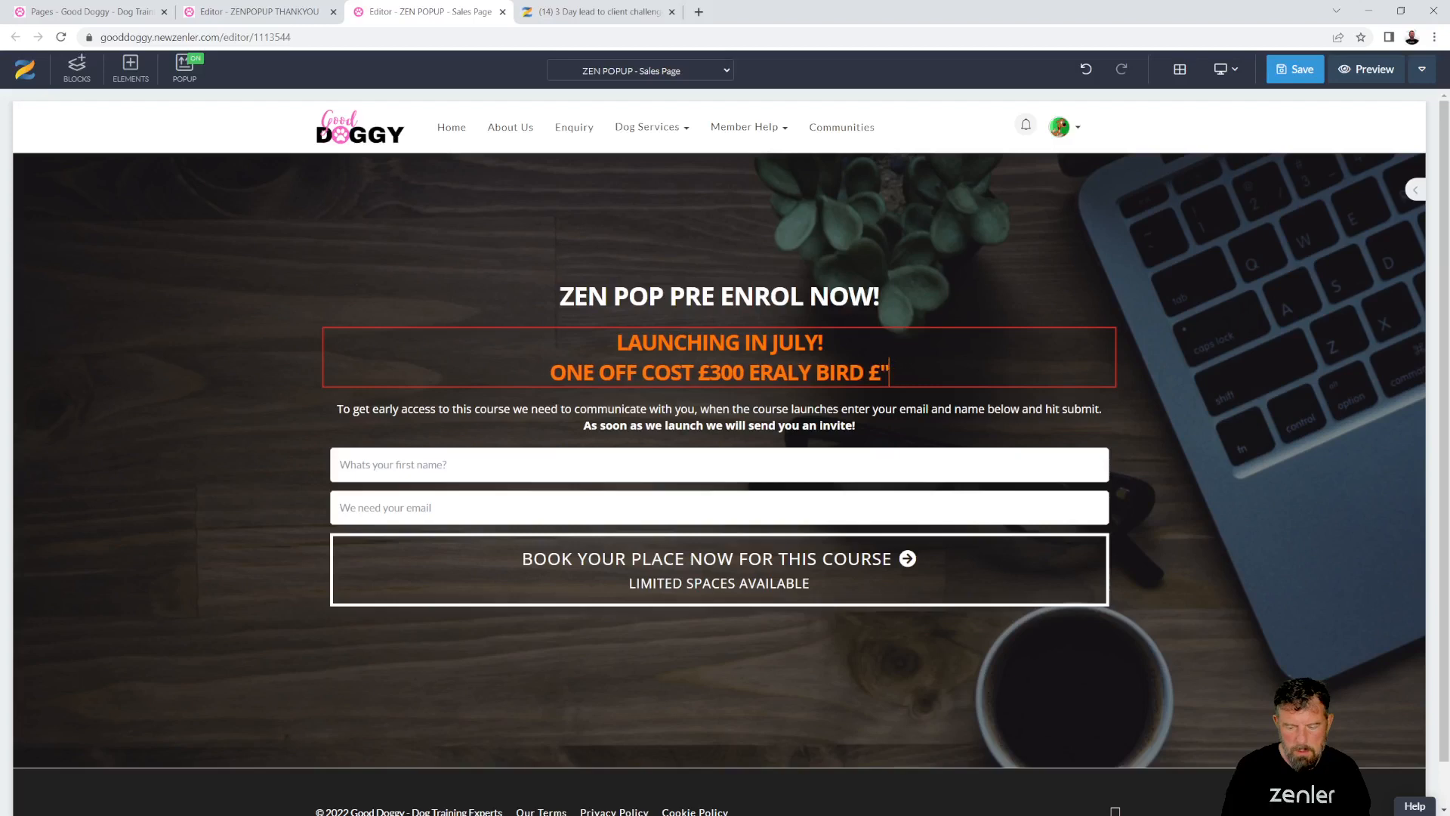
pyautogui.write('200')
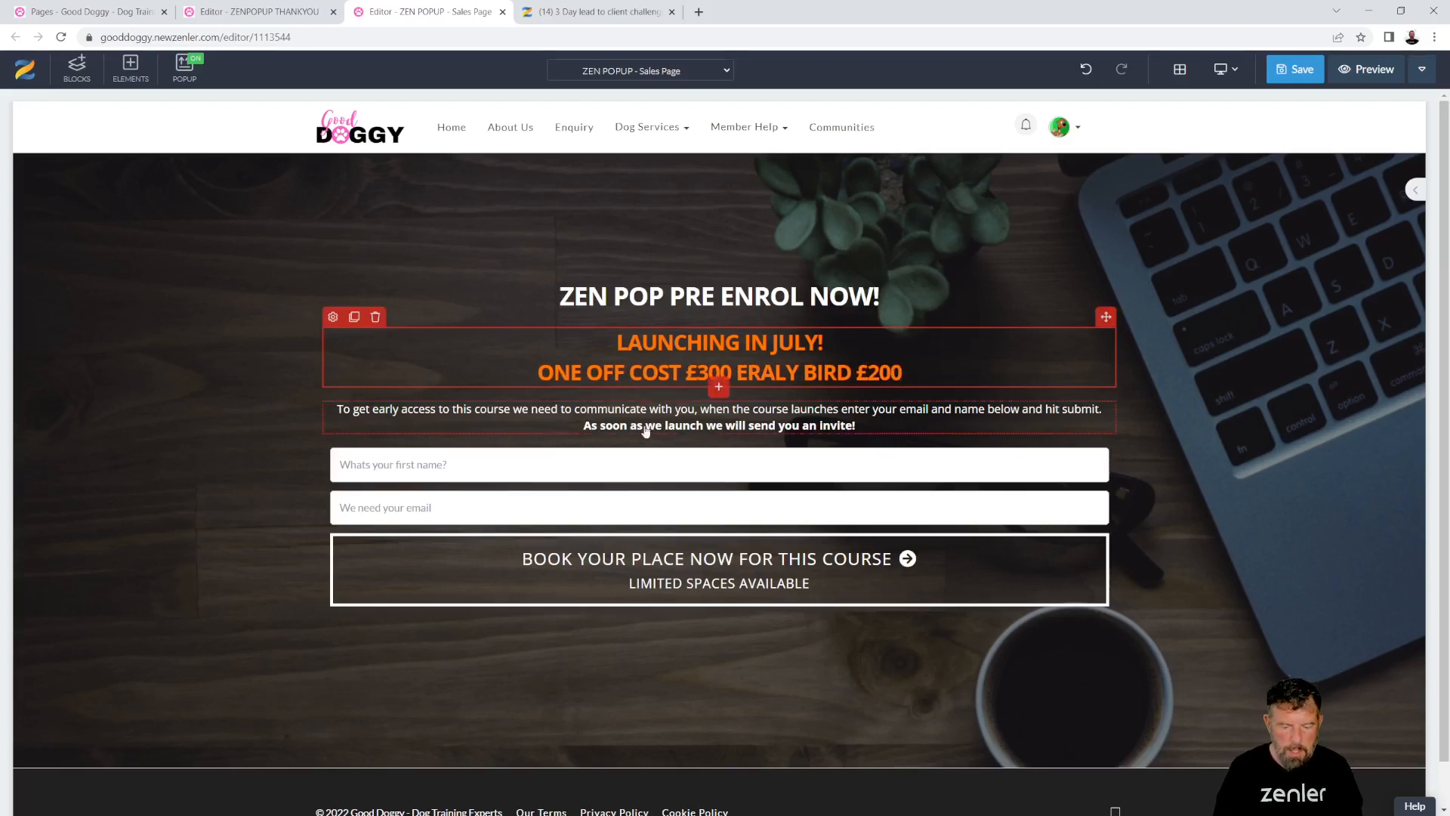
# - Strike through the £300 price in the cost line and correct the misspelt ERALY to EARLY
pyautogui.moveTo(735, 372); pyautogui.dragTo(685, 372)
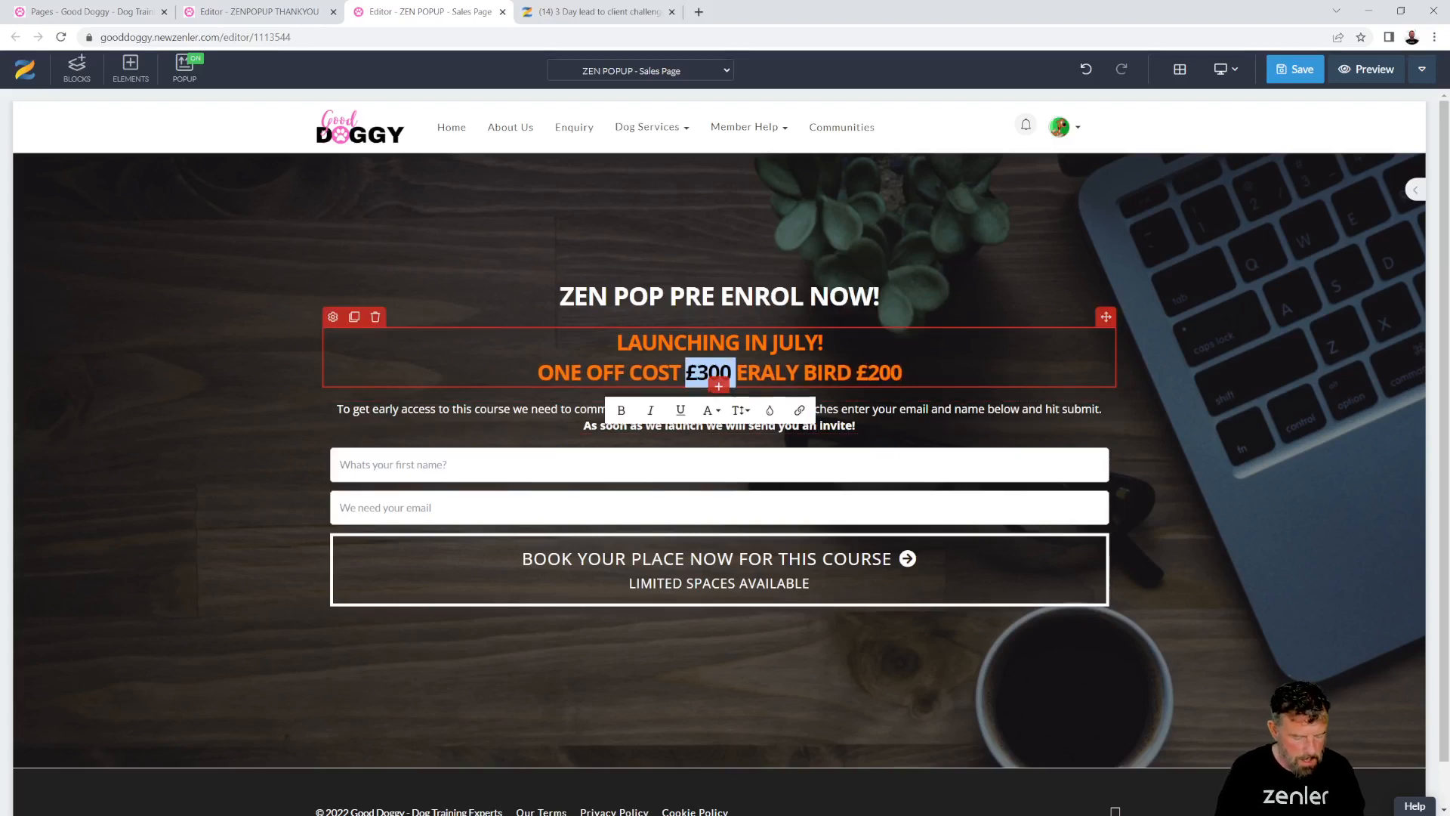
pyautogui.hotkey('ctrl', 's')
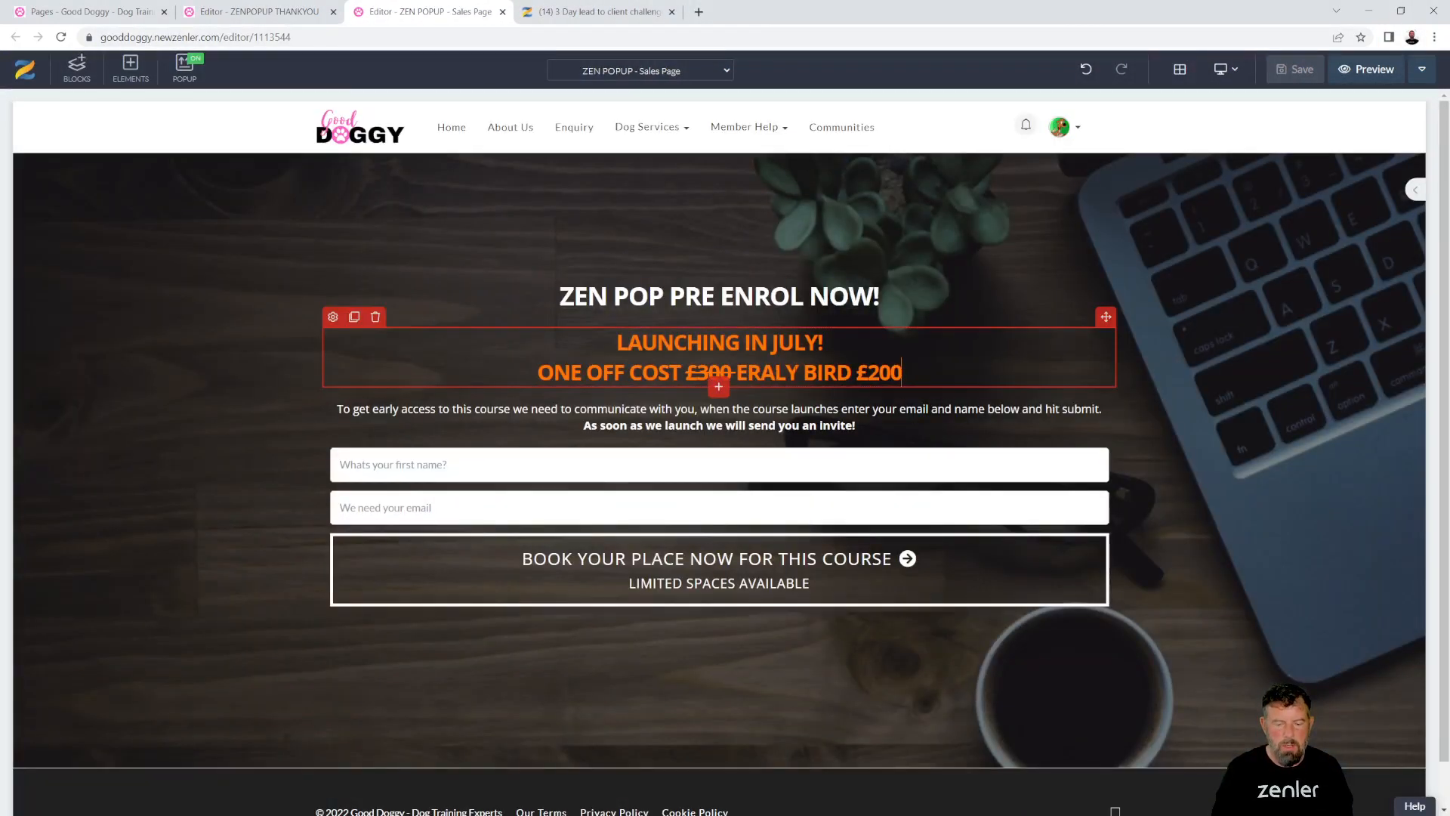
pyautogui.moveTo(801, 372); pyautogui.dragTo(748, 372)
pyautogui.write('AR')
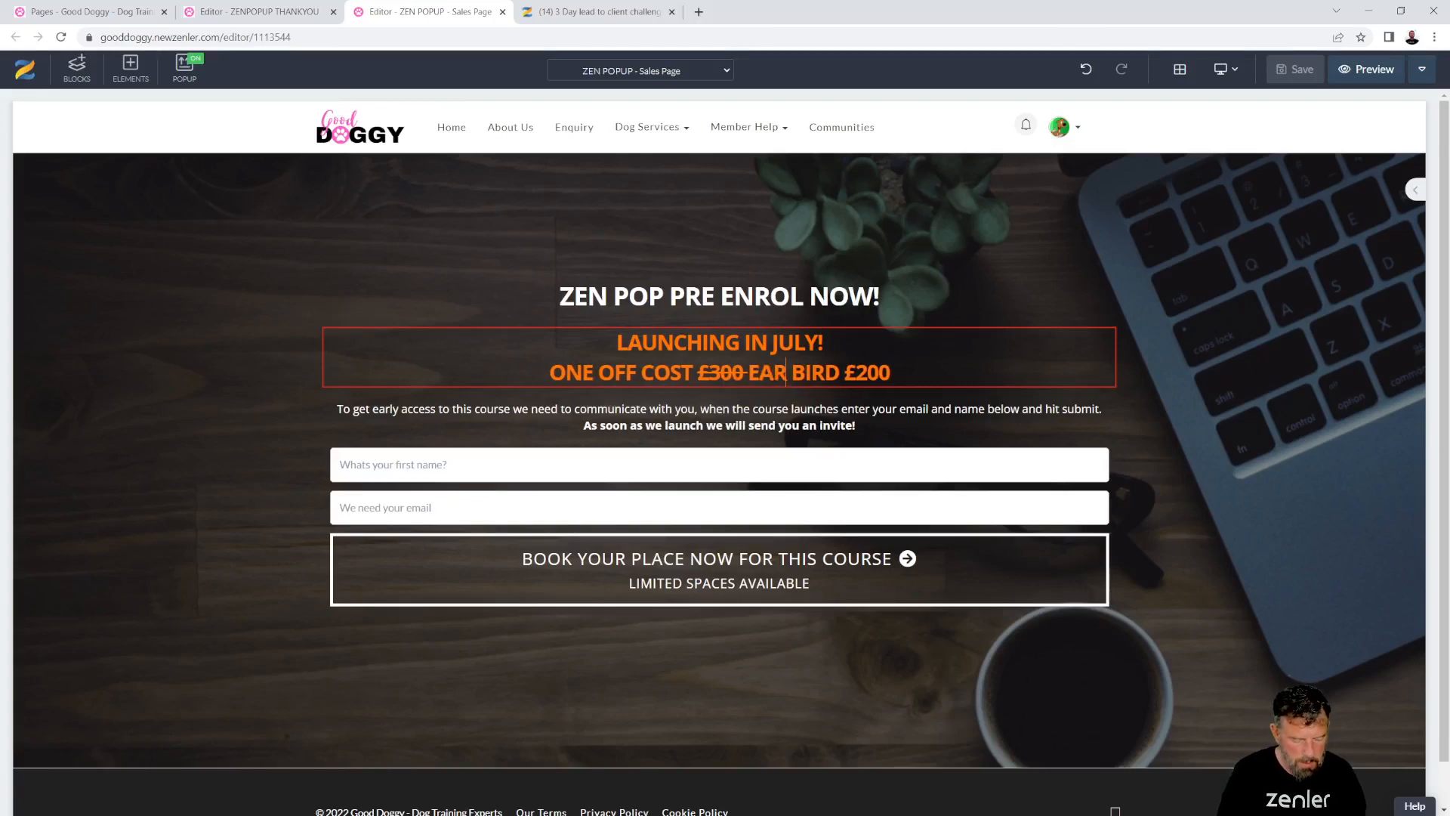
pyautogui.write('LY')
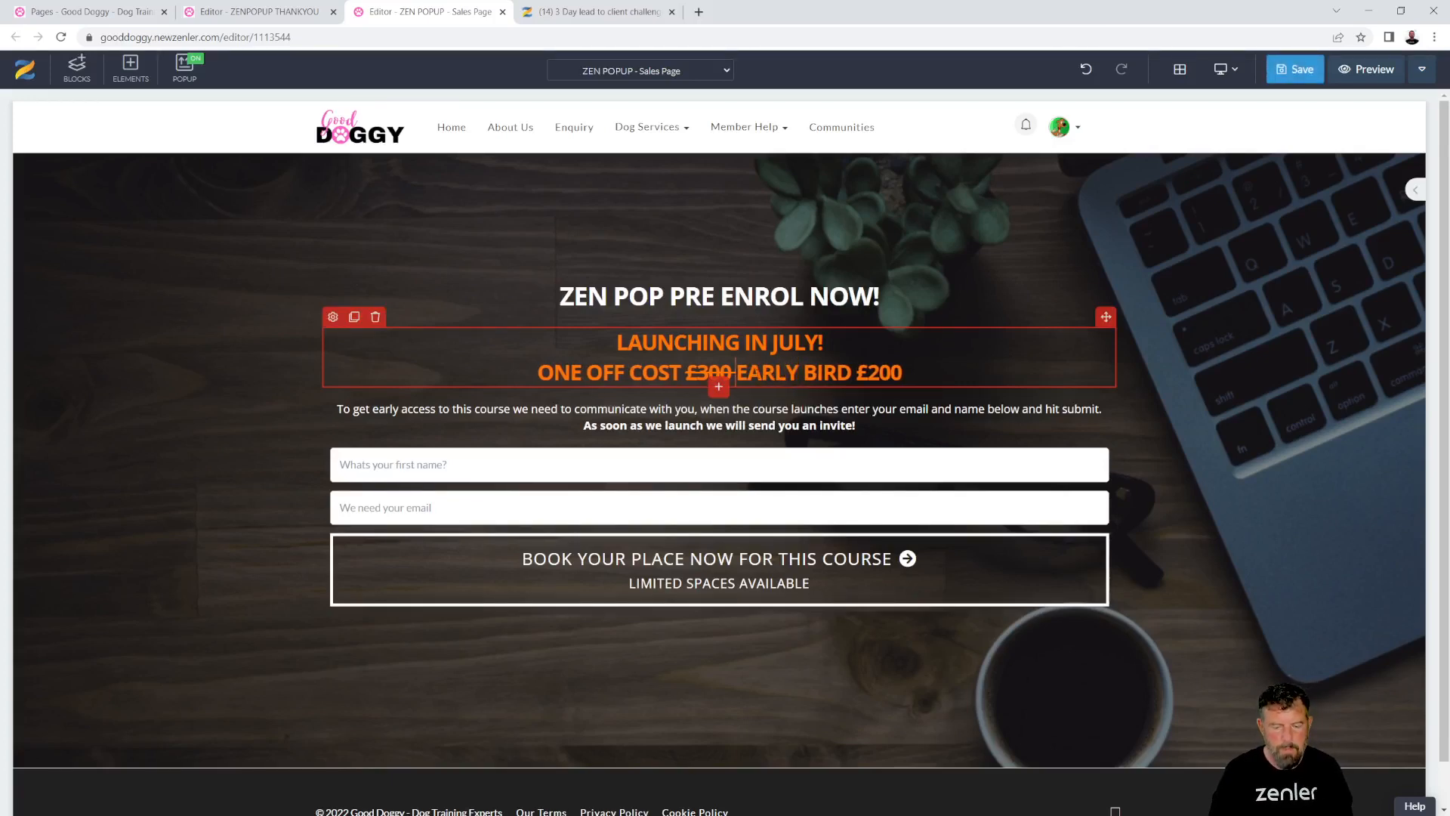
# - Change the text colour of the whole ONE OFF COST line from orange to white
pyautogui.moveTo(905, 372); pyautogui.dragTo(535, 372)
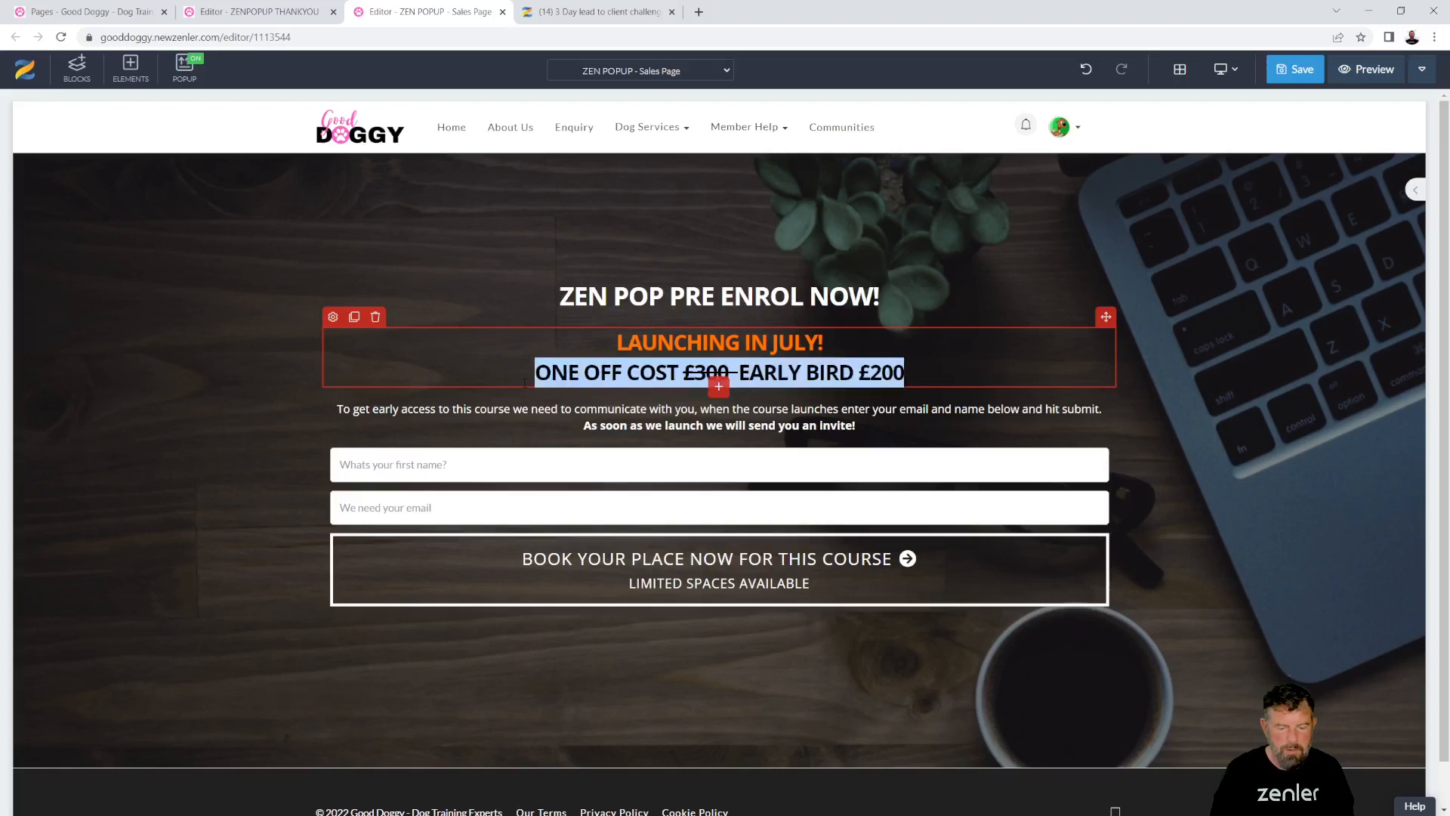
pyautogui.click(783, 414)
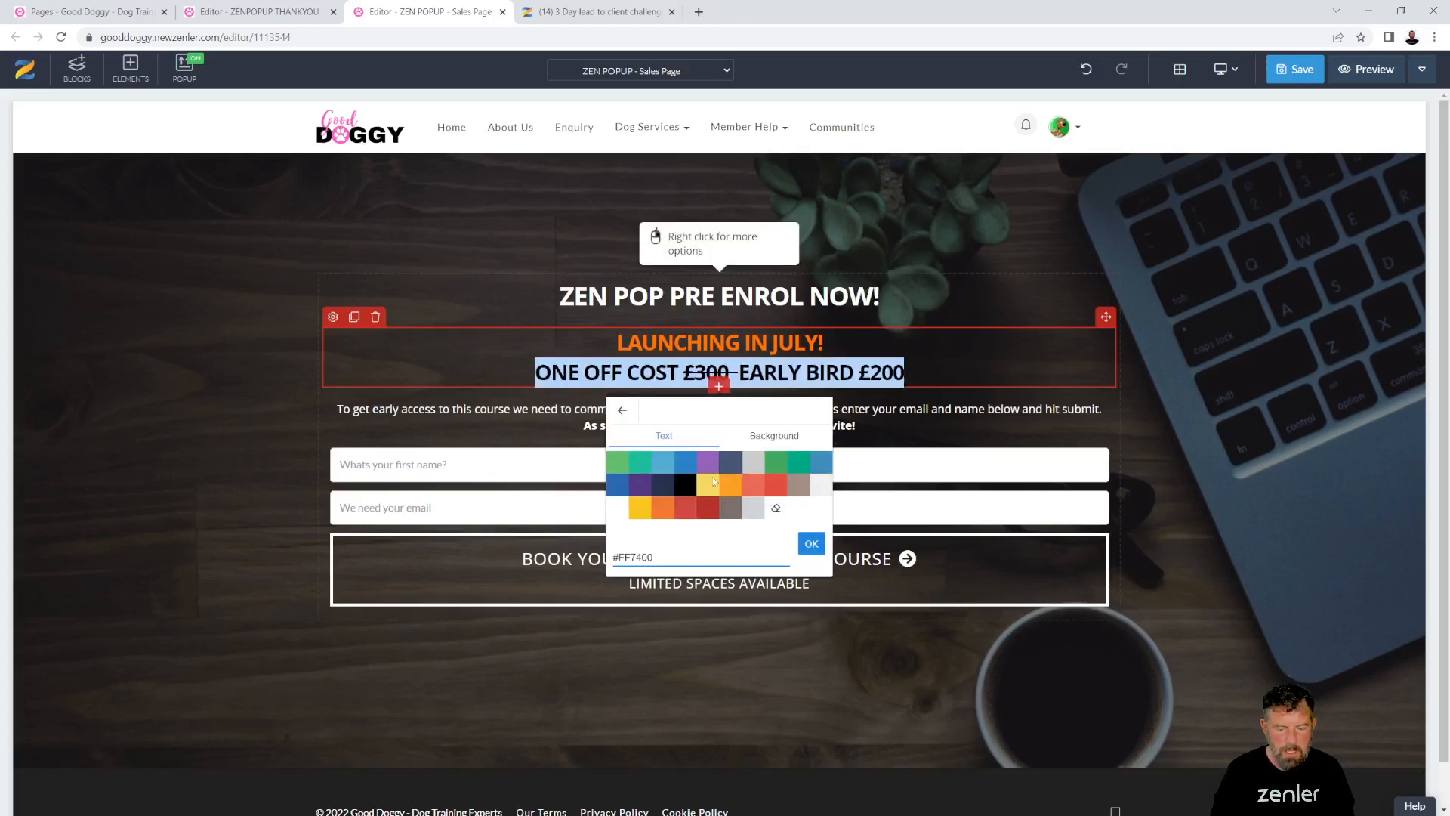
pyautogui.click(617, 508)
pyautogui.click(702, 373)
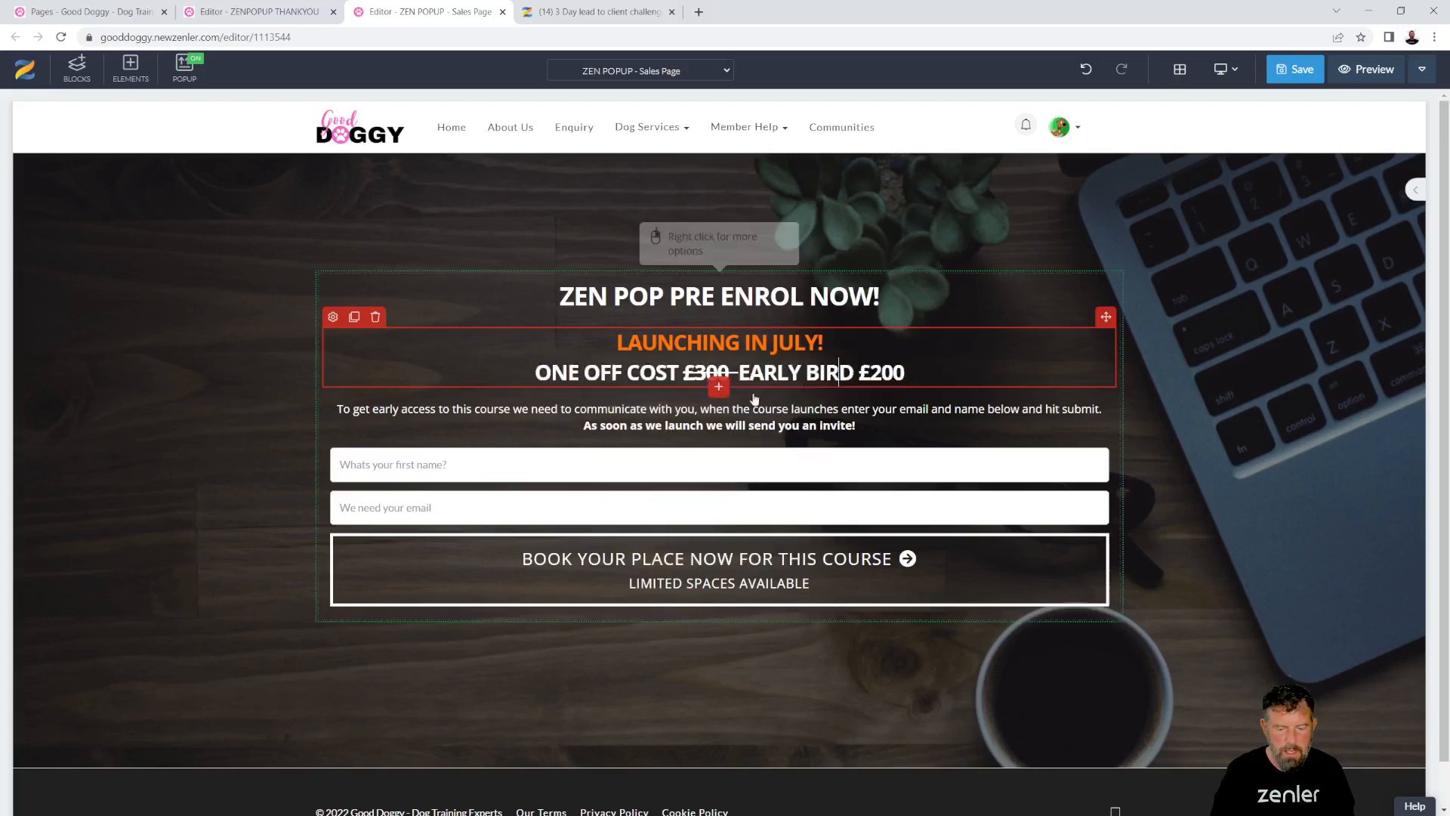
# - Try dark red as the text colour of the struck-through £300 price in the cost line
pyautogui.moveTo(738, 372); pyautogui.dragTo(679, 372)
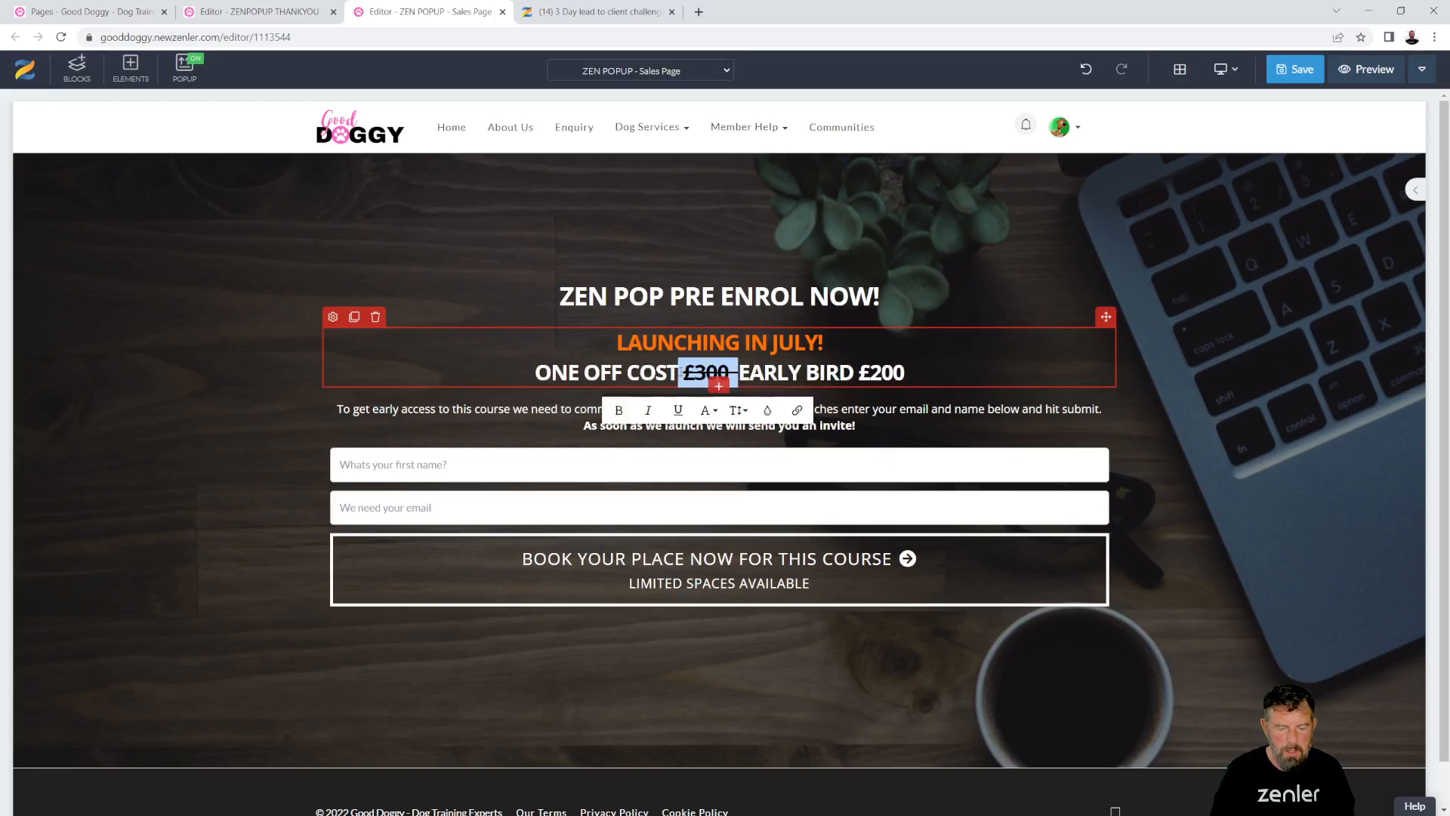
pyautogui.click(767, 411)
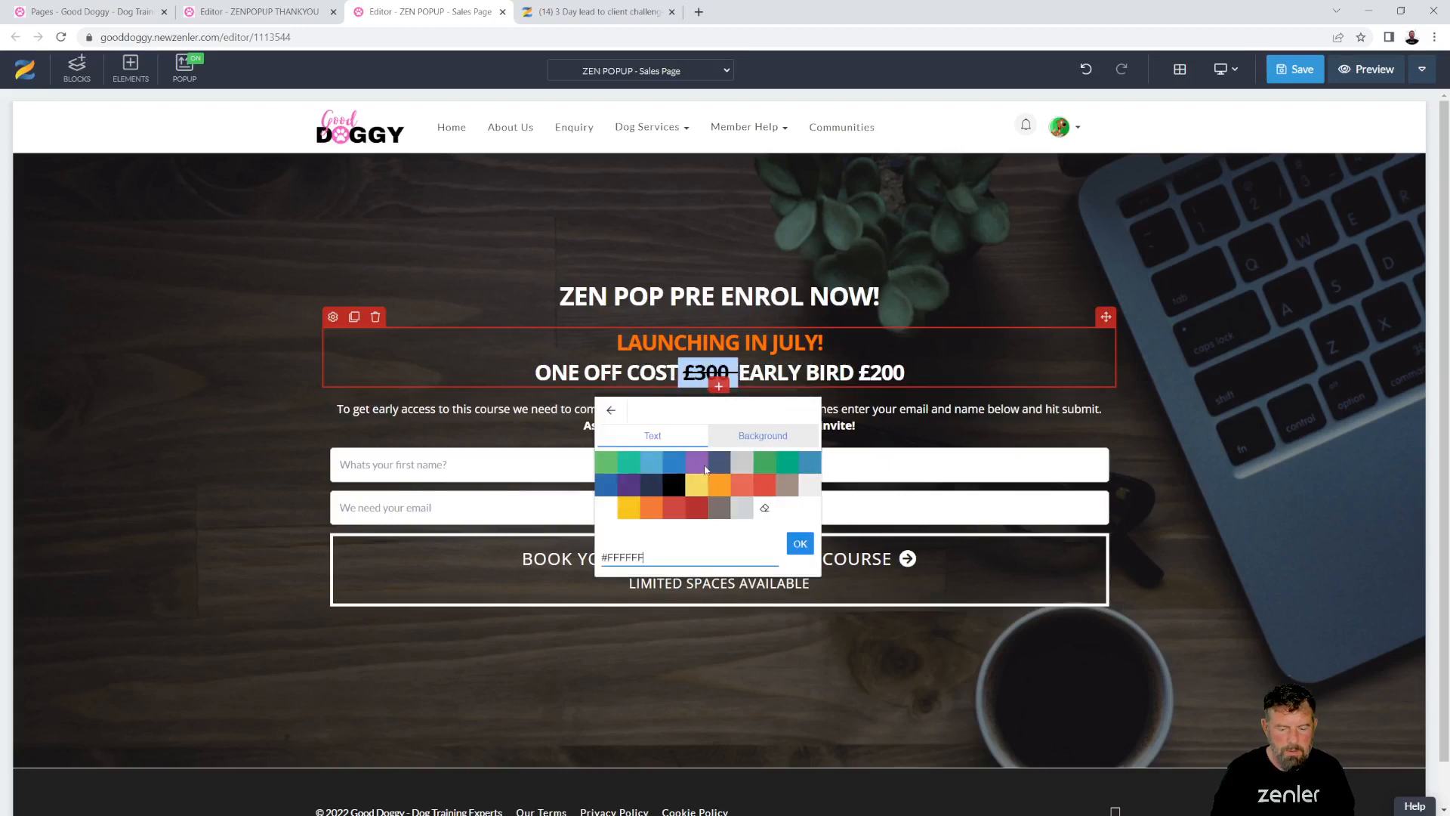
pyautogui.click(696, 514)
pyautogui.click(842, 372)
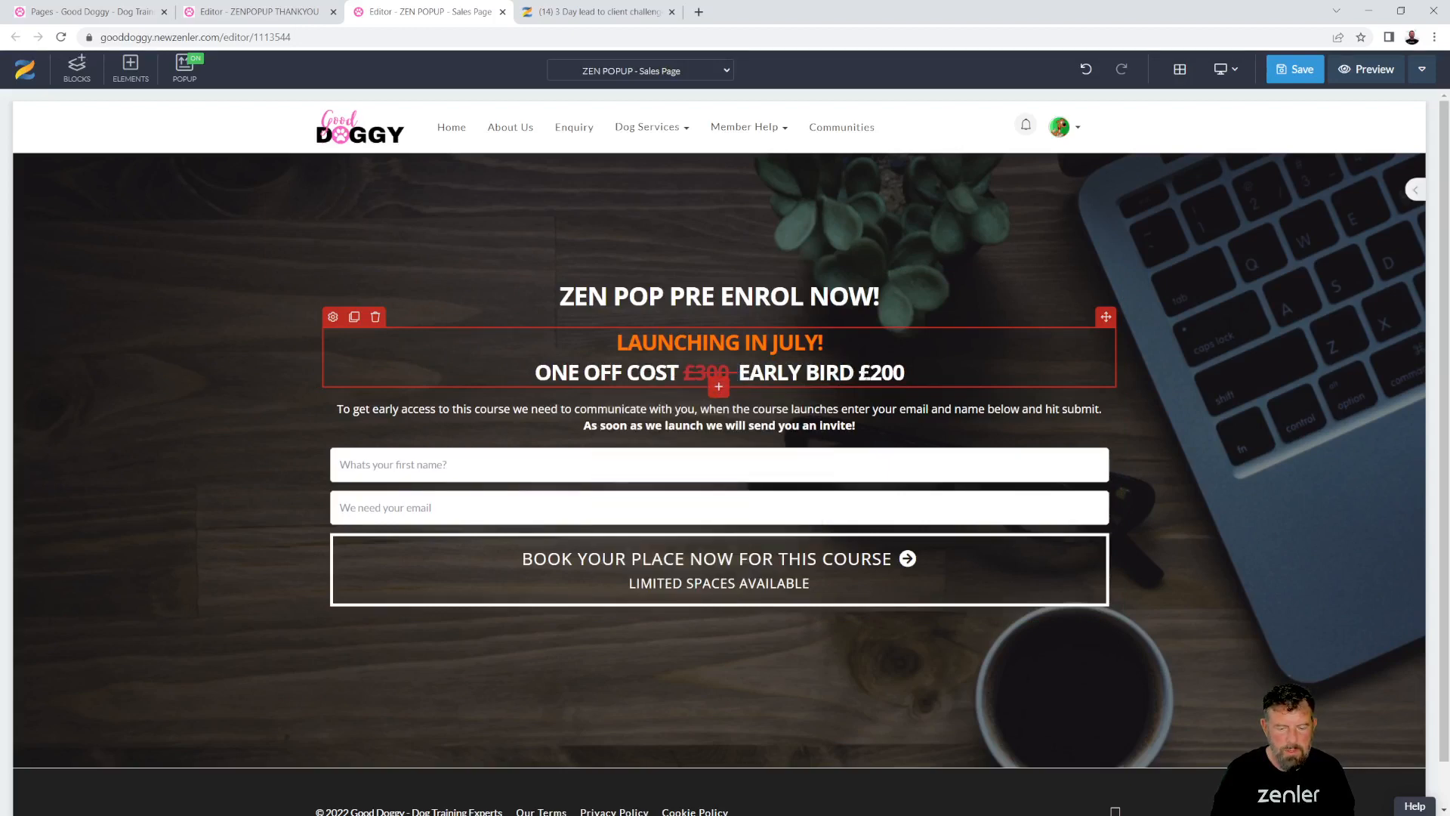
# - Return the struck-through £300 price to white text and save the sales page
pyautogui.moveTo(739, 372); pyautogui.dragTo(683, 372)
pyautogui.click(771, 412)
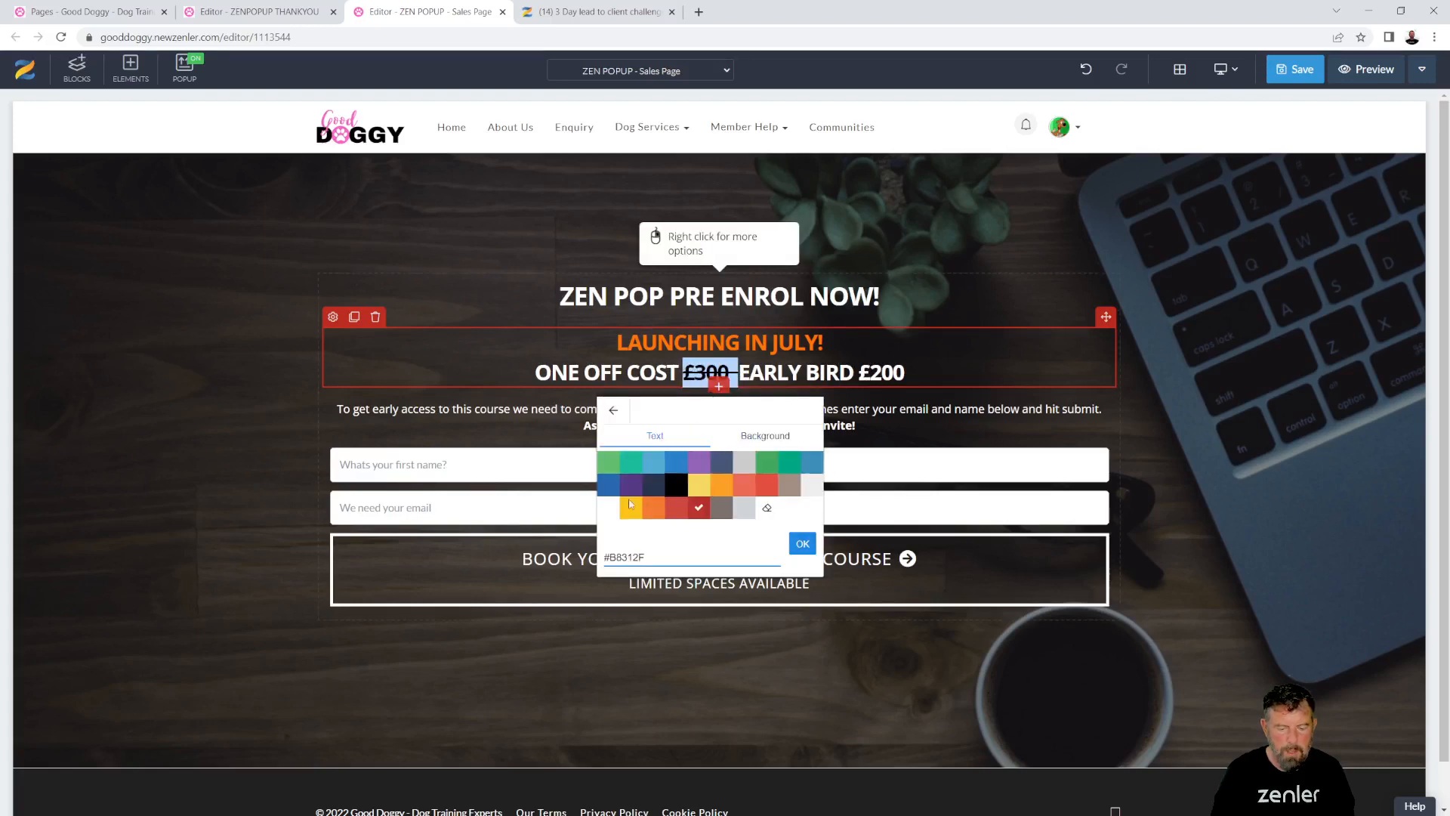
pyautogui.click(608, 507)
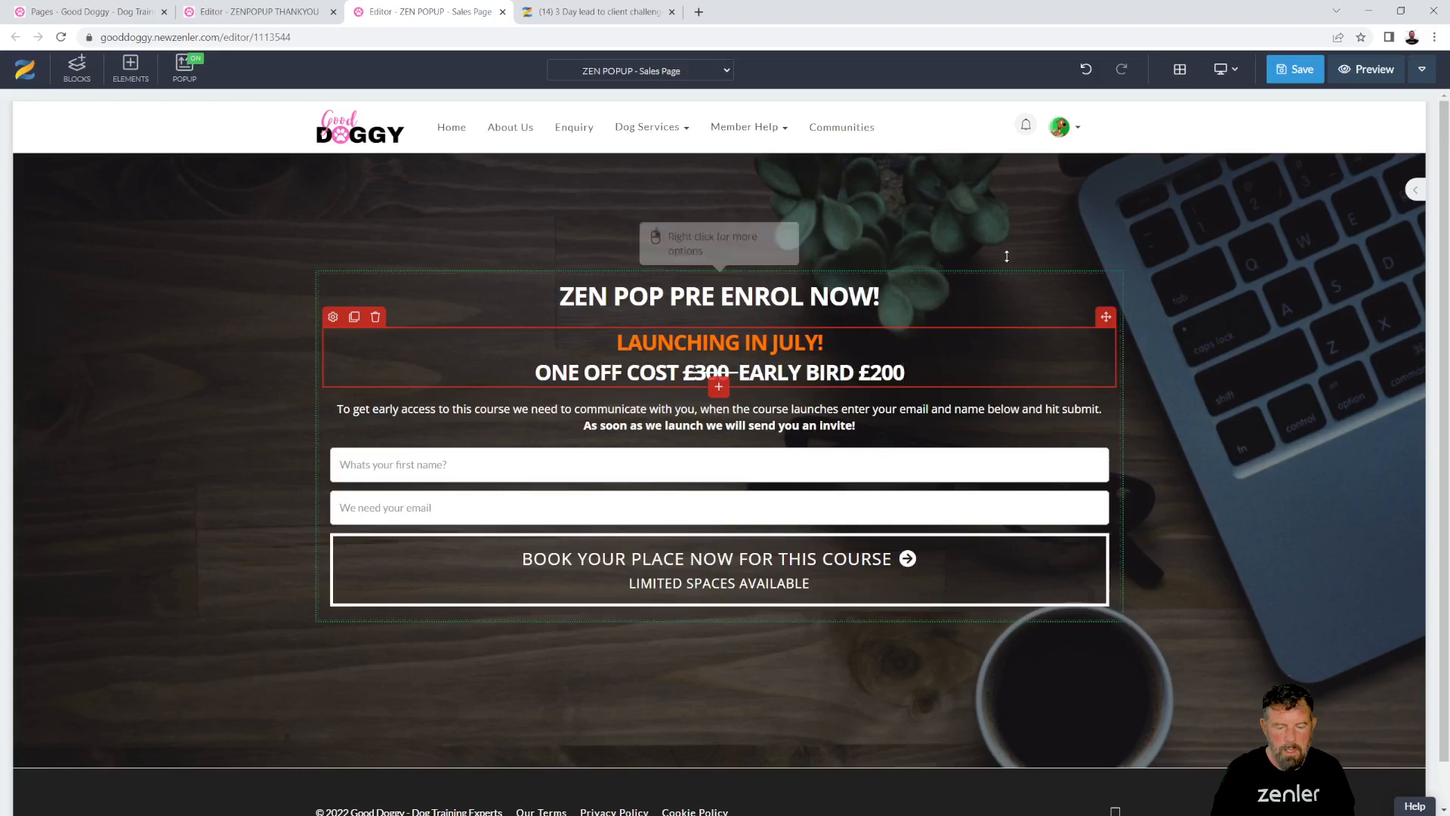
pyautogui.hotkey('ctrl', 's')
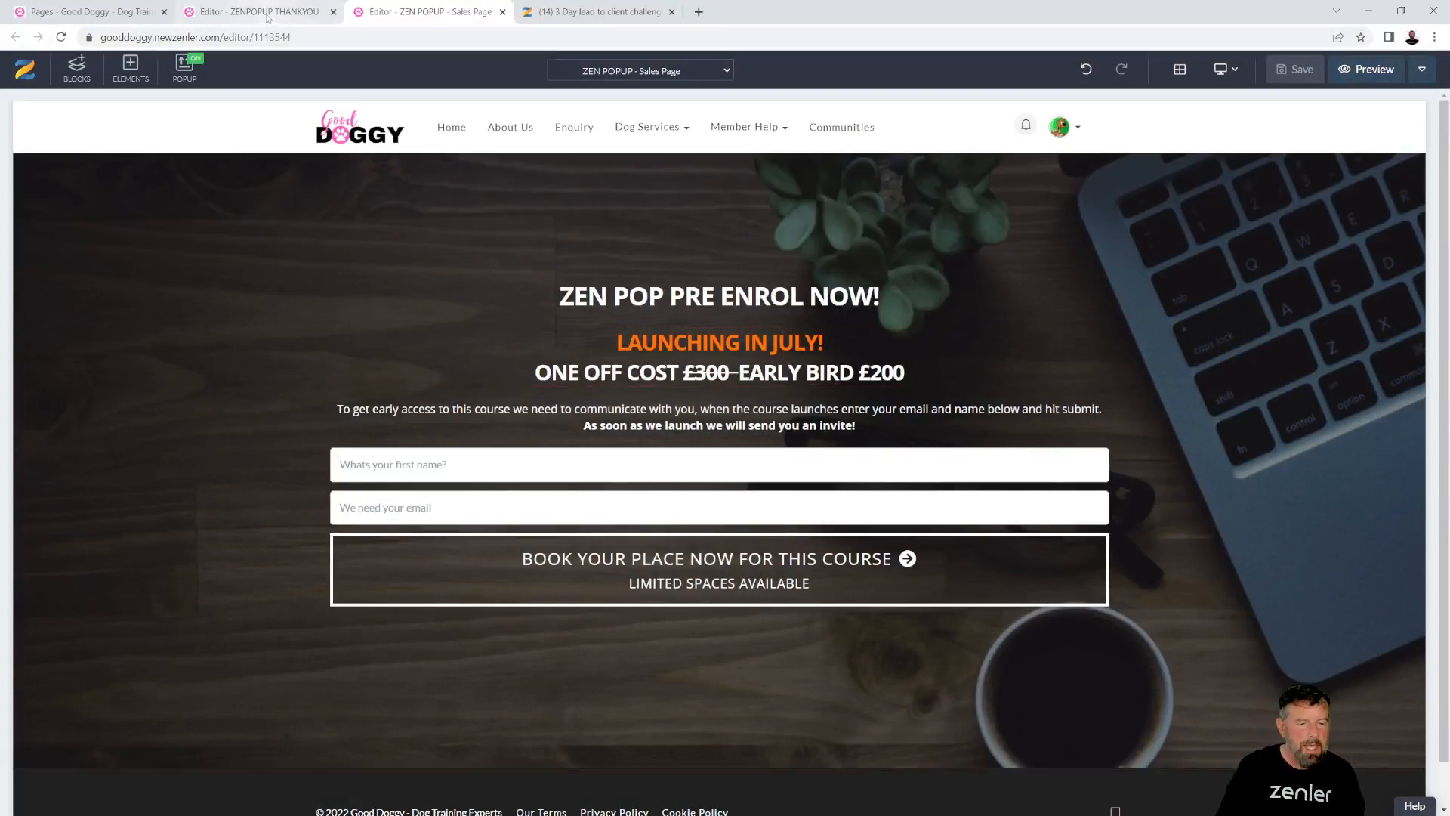
# - Accept the ZENPOPUP THANKYOU page's SEO settings, save the page and close its editor
pyautogui.click(268, 17)
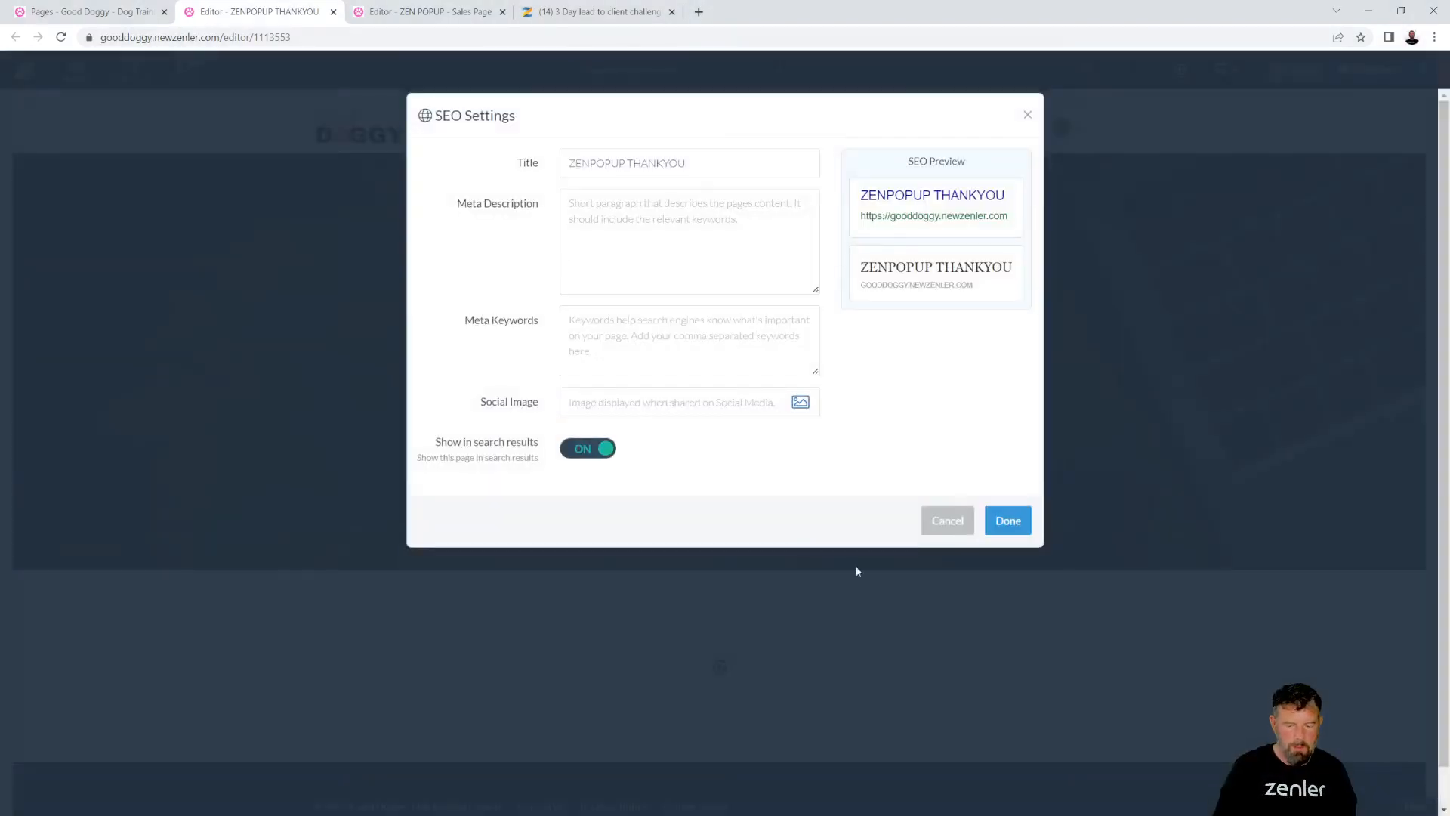
pyautogui.click(1007, 521)
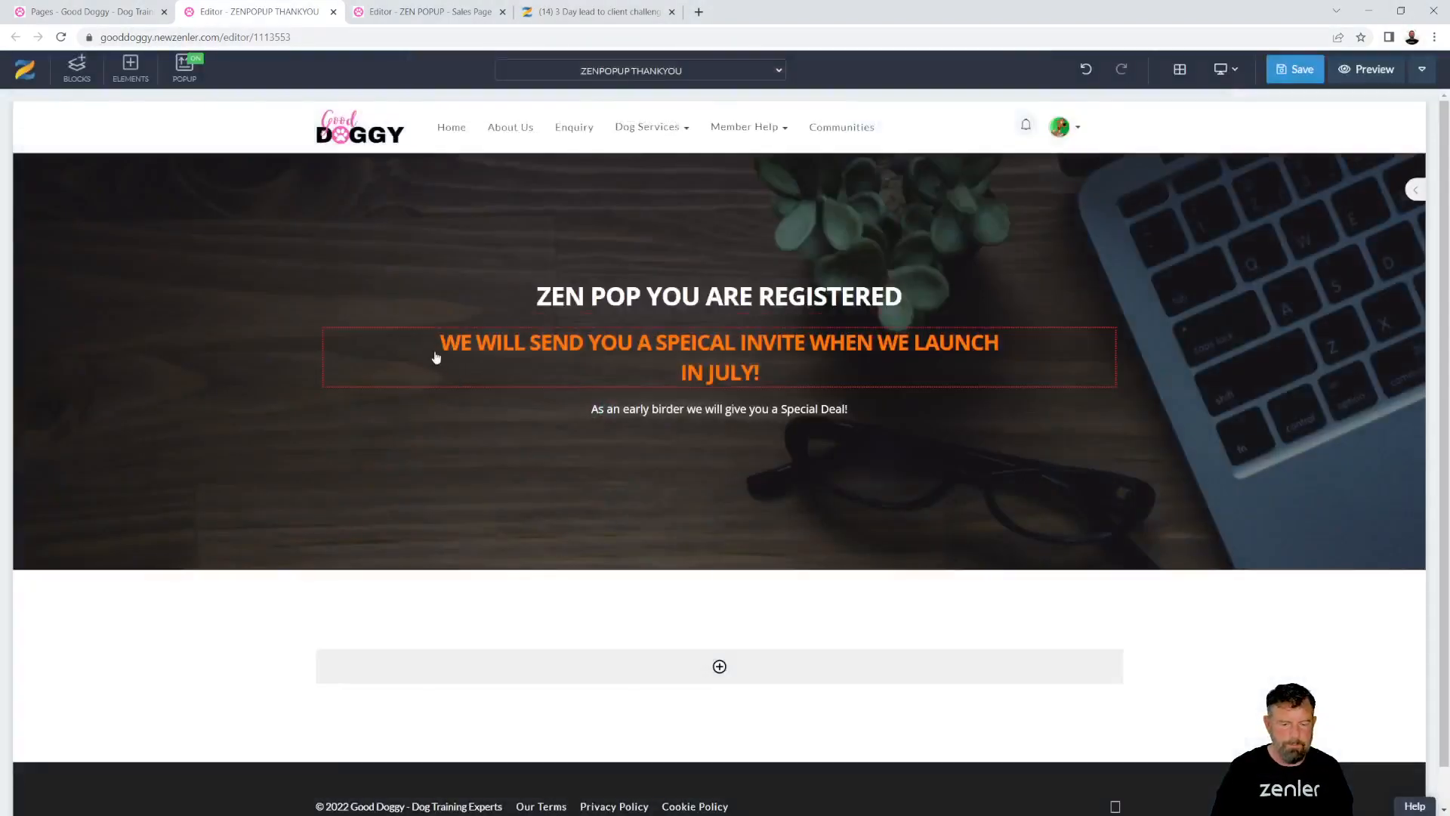
pyautogui.click(120, 11)
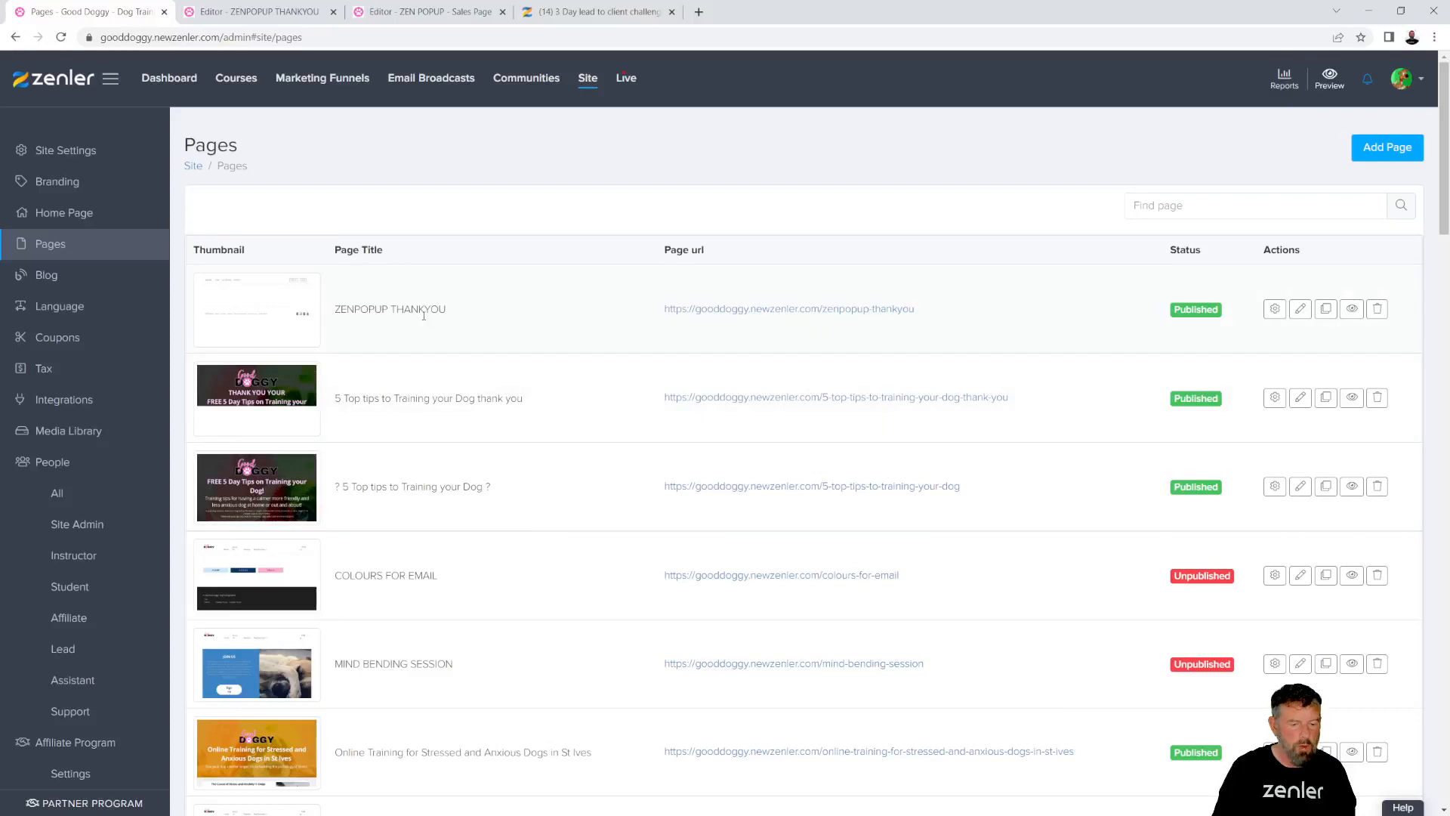
pyautogui.click(322, 16)
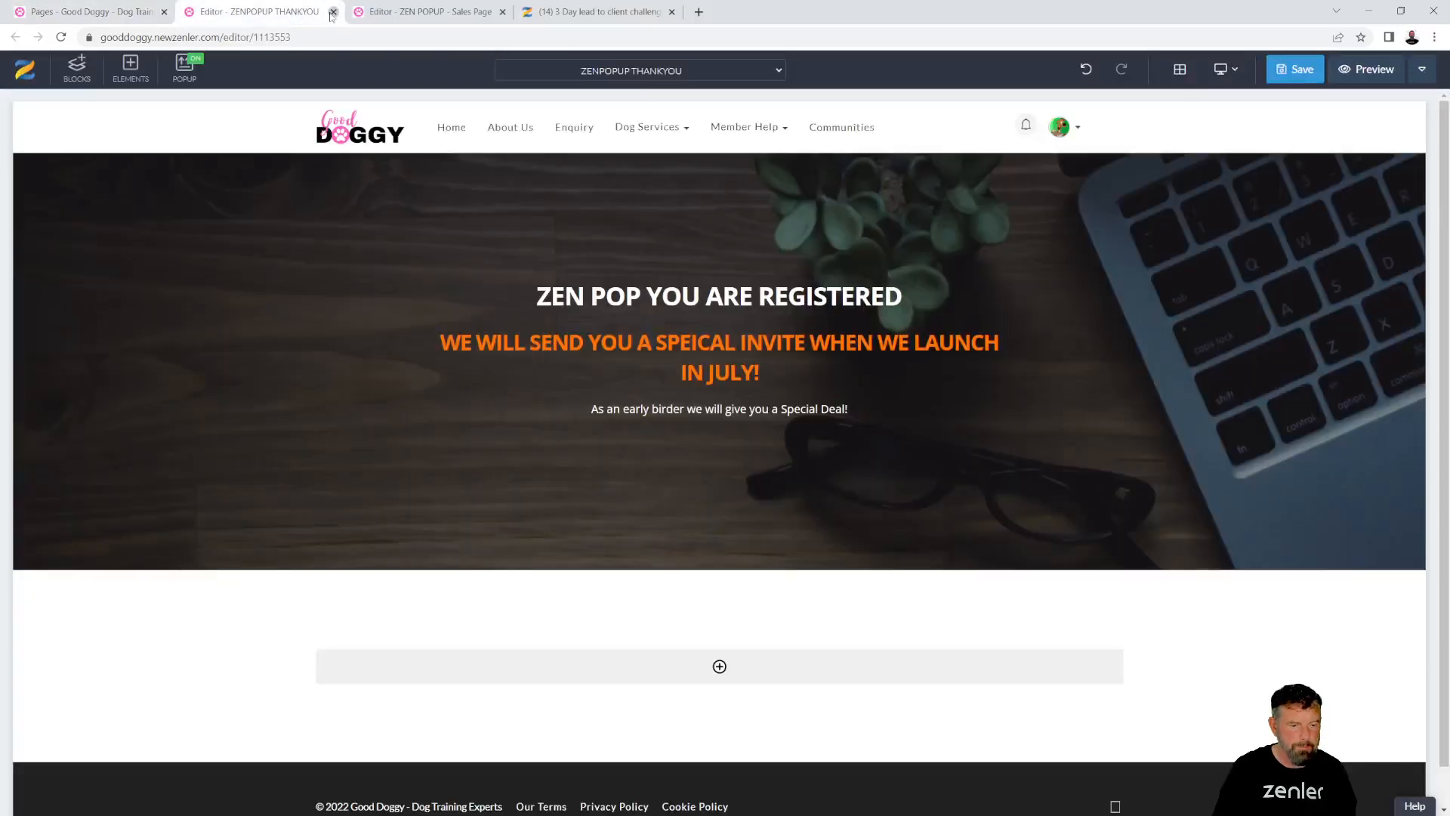
pyautogui.click(332, 12)
pyautogui.click(847, 118)
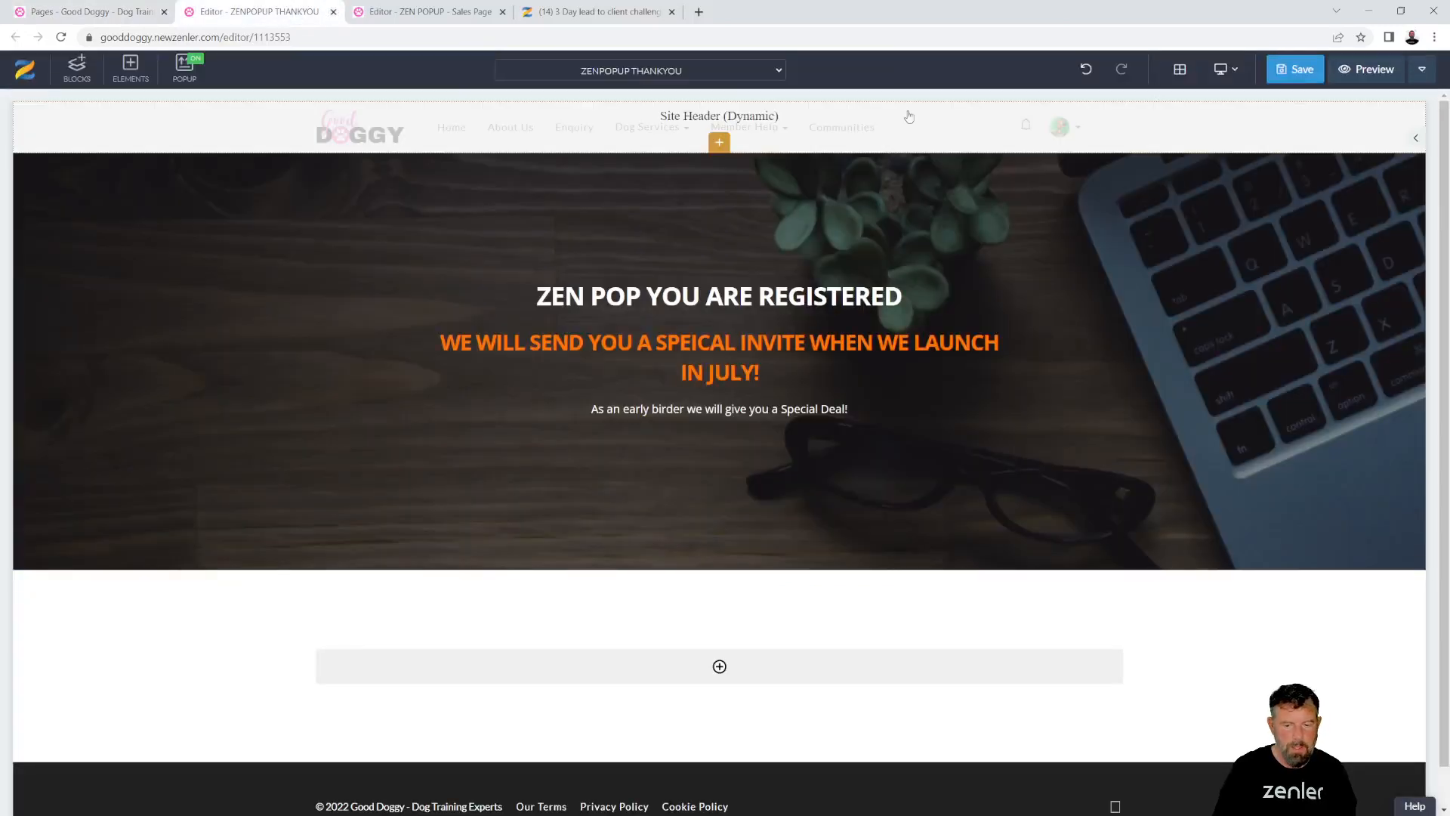
pyautogui.click(1272, 79)
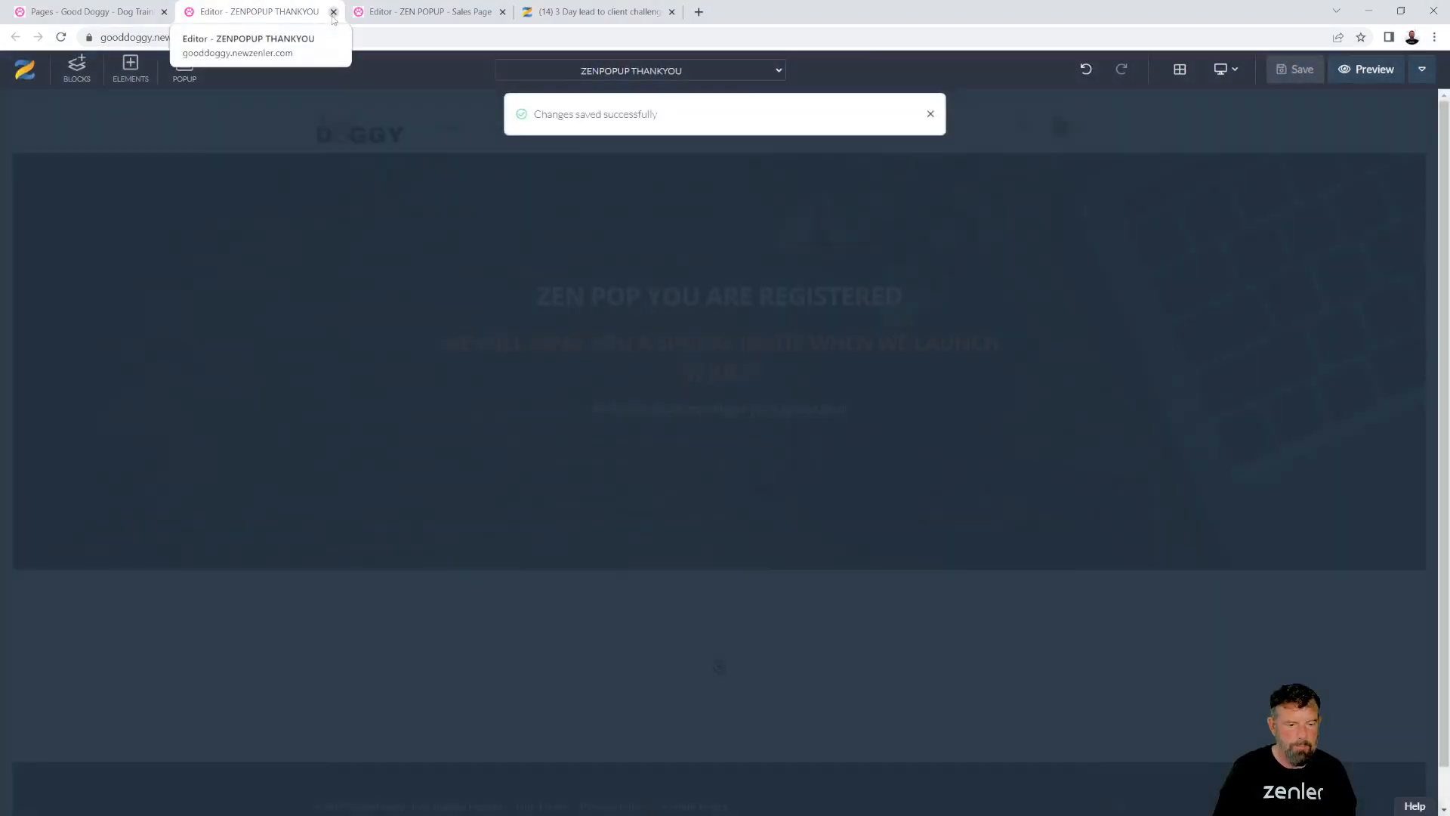
pyautogui.click(333, 12)
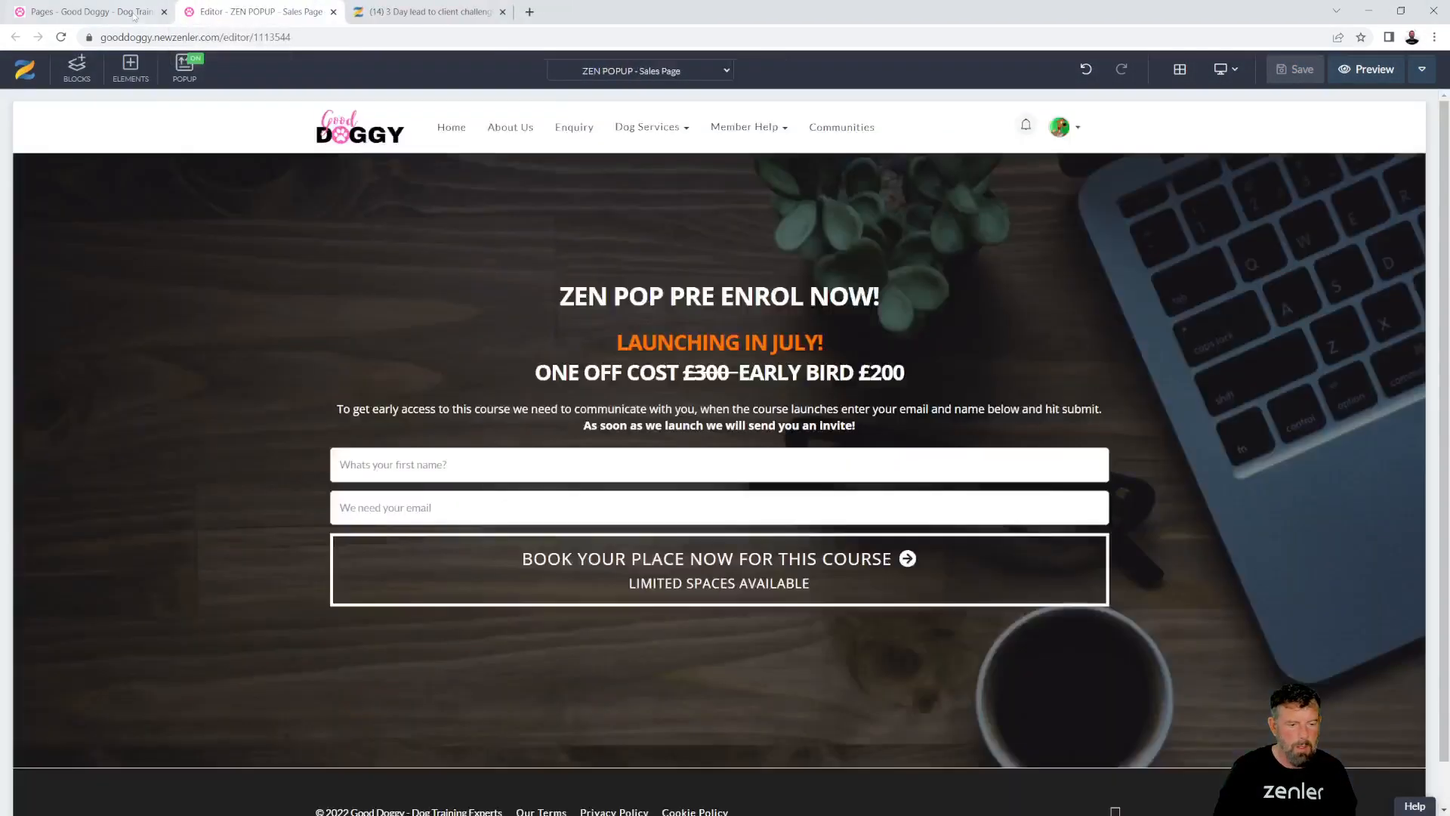
# - Preview the ZENPOPUP THANKYOU page from the site's pages list and close the preview
pyautogui.click(113, 11)
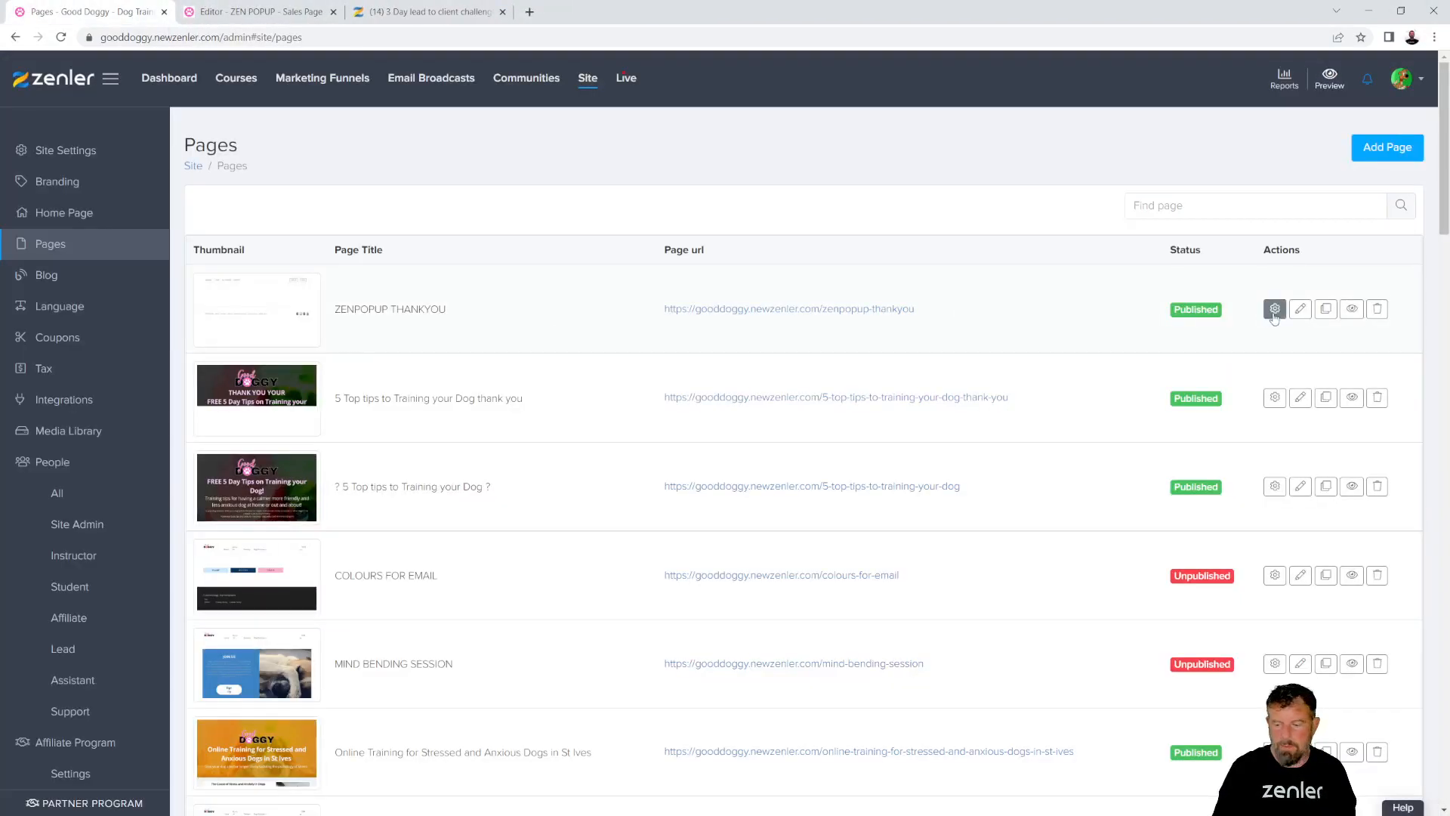
pyautogui.click(1352, 308)
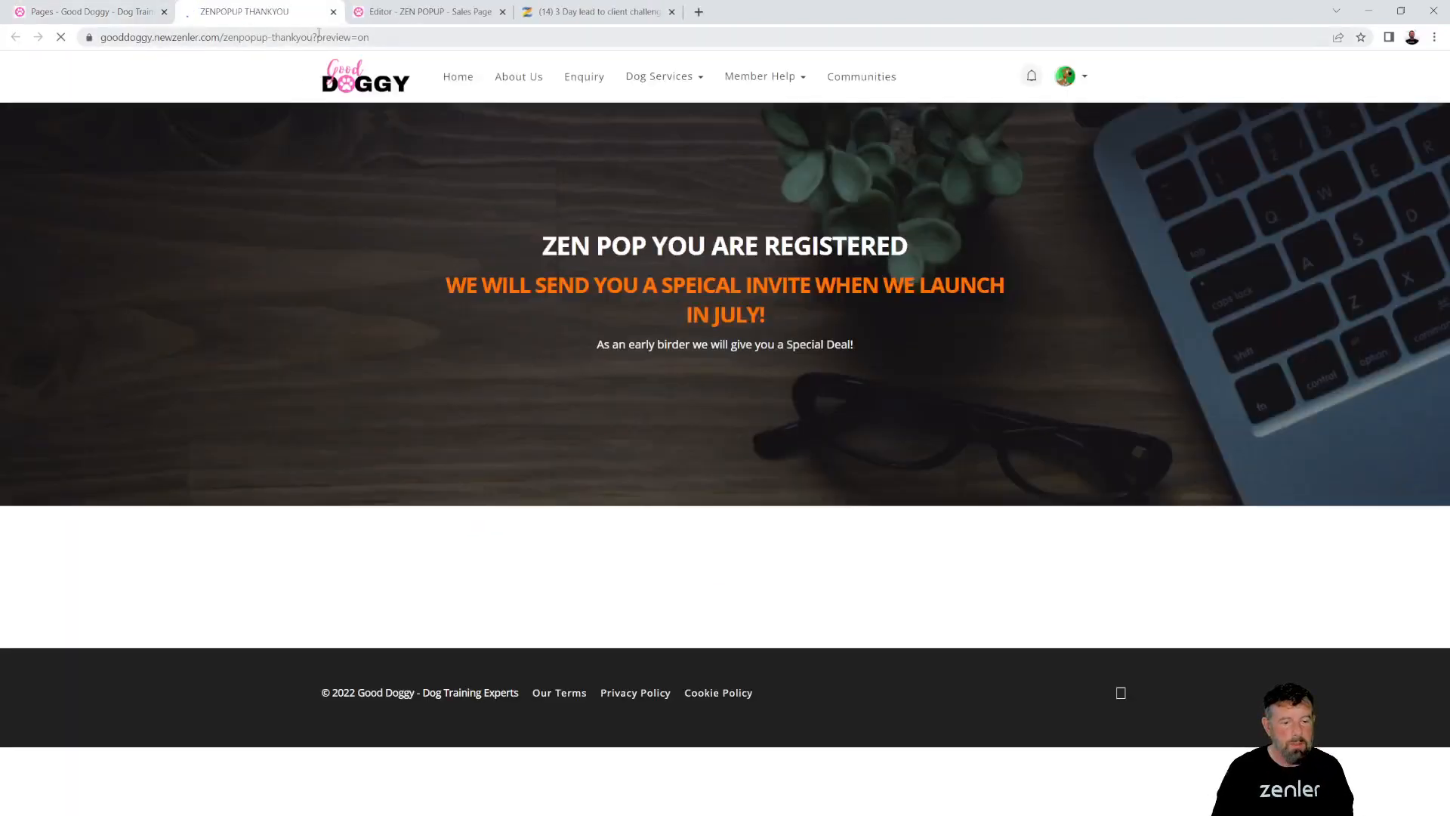
pyautogui.click(333, 12)
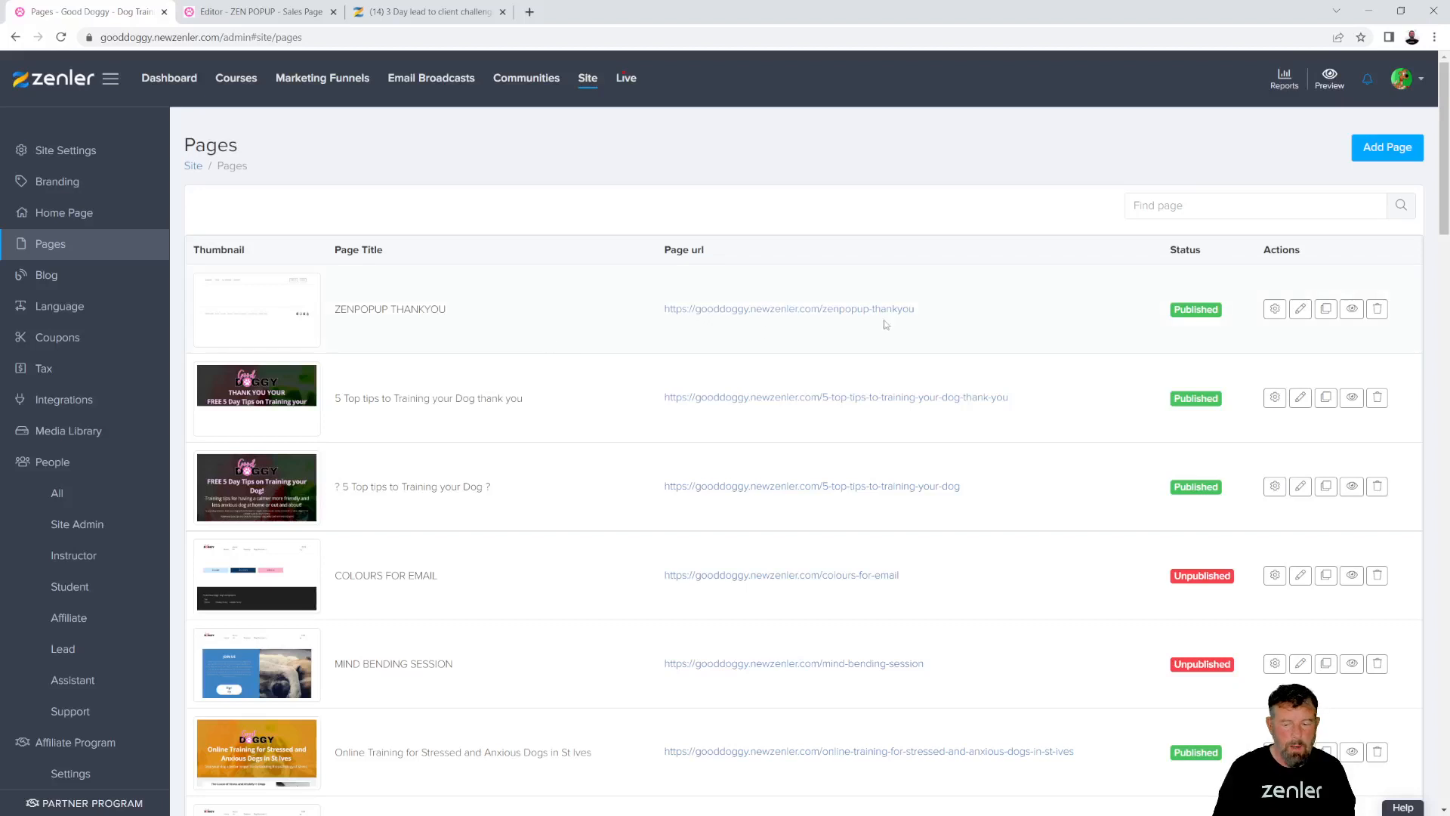
# - Copy the ZENPOPUP THANKYOU page's URL, make it the booking button's Go to Link post-submit link on the sales page, and save
pyautogui.moveTo(914, 312); pyautogui.dragTo(419, 326)
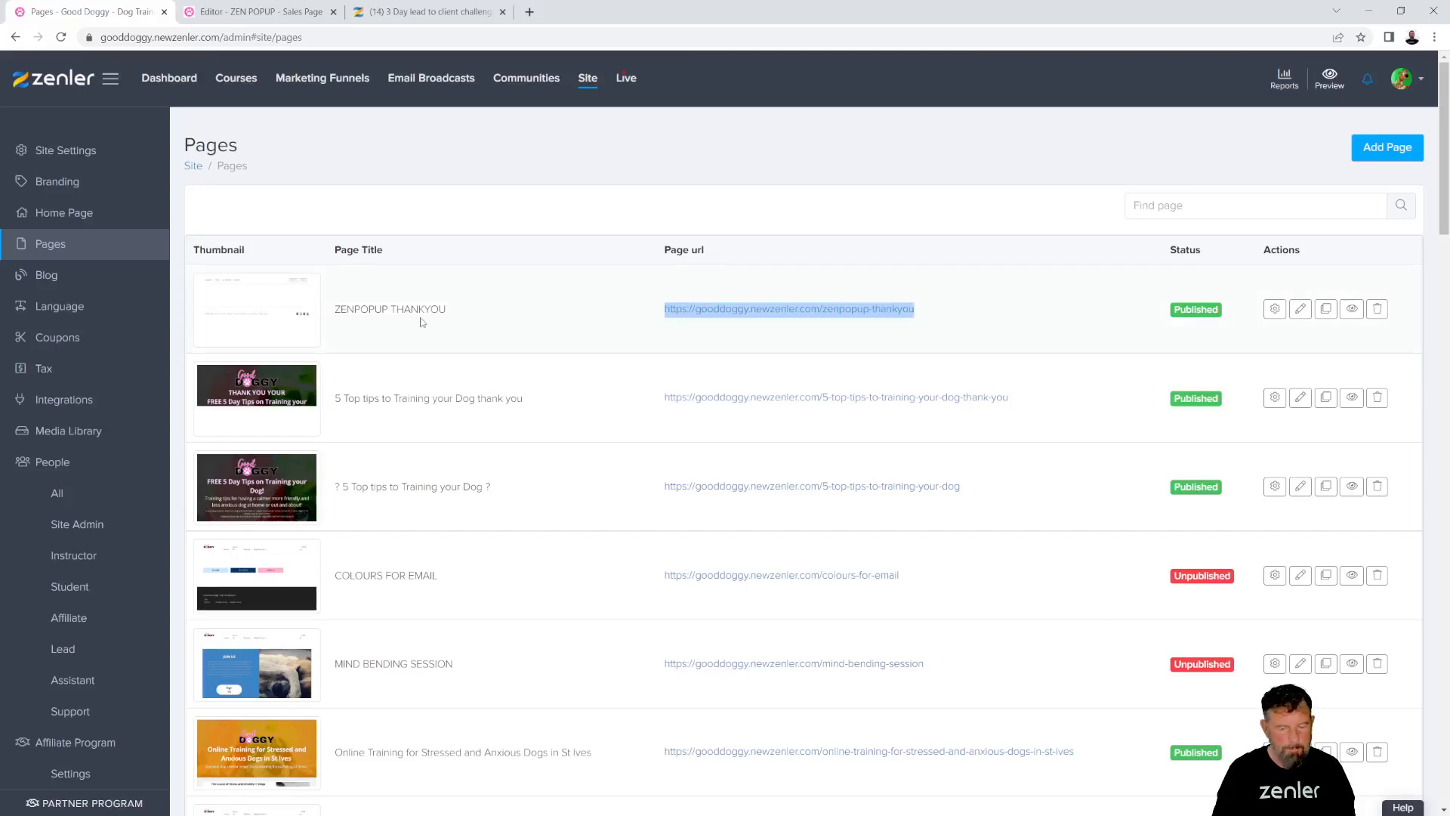
pyautogui.click(250, 16)
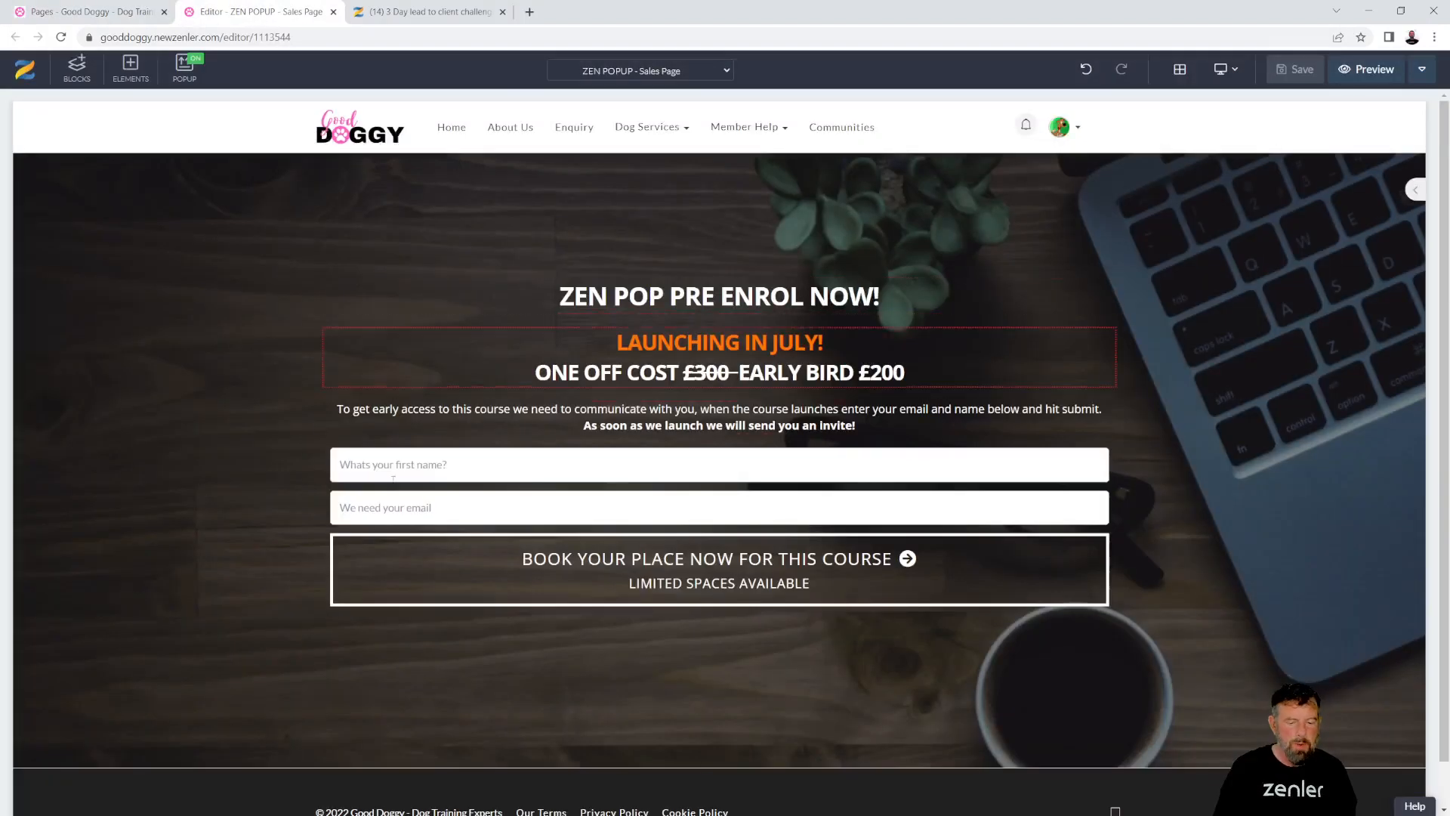
pyautogui.click(342, 558)
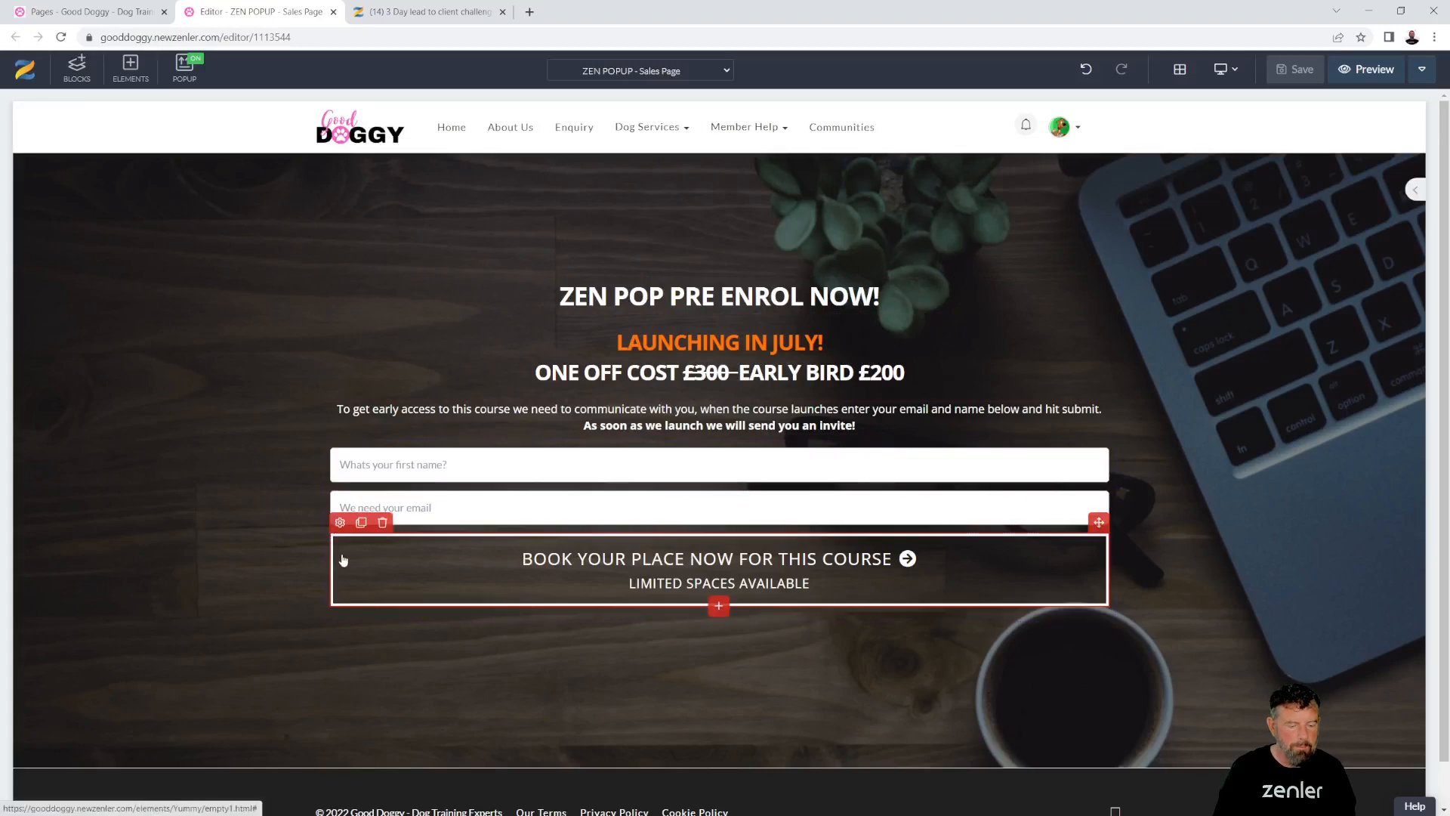
pyautogui.click(339, 522)
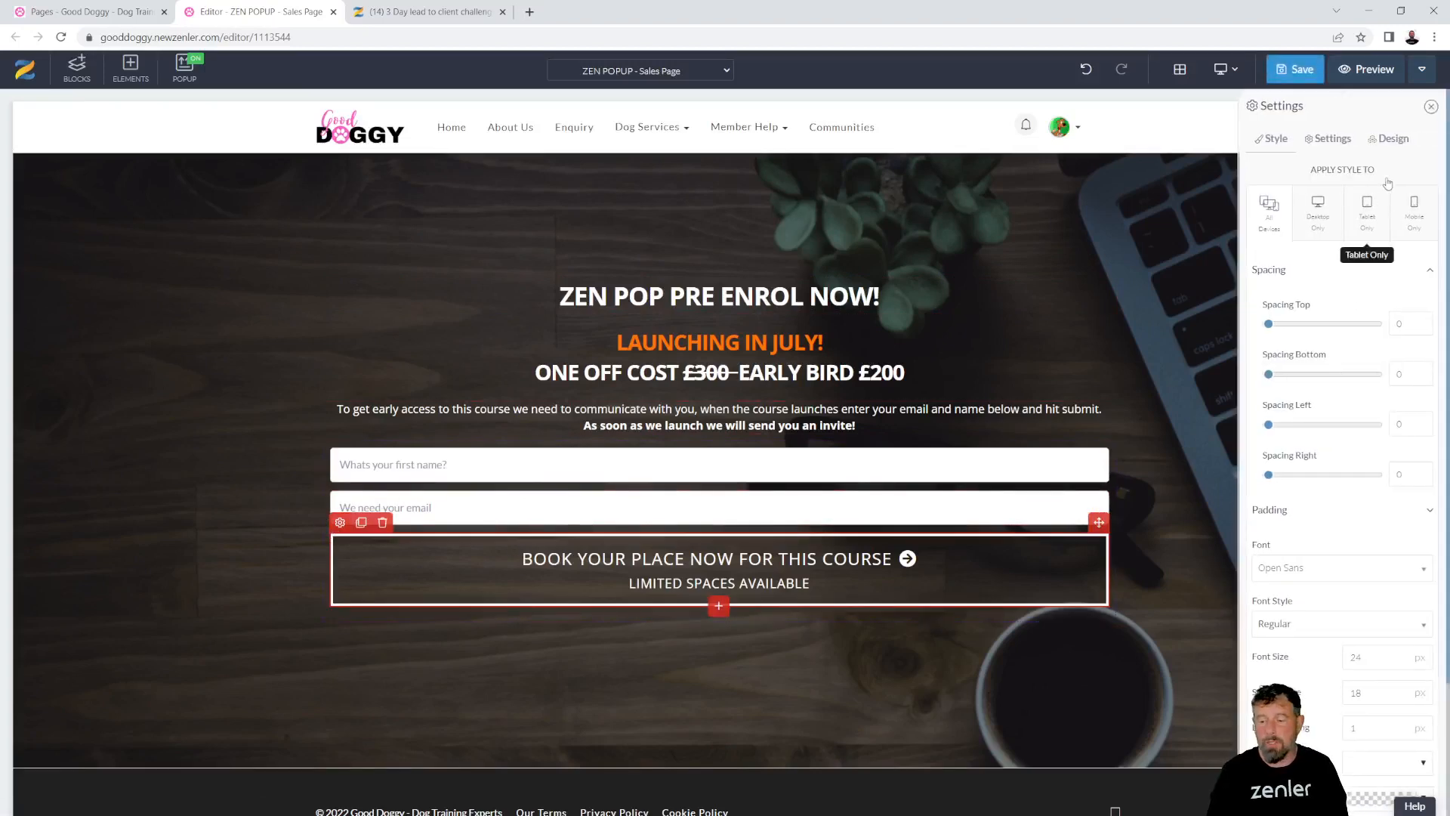
pyautogui.click(1329, 141)
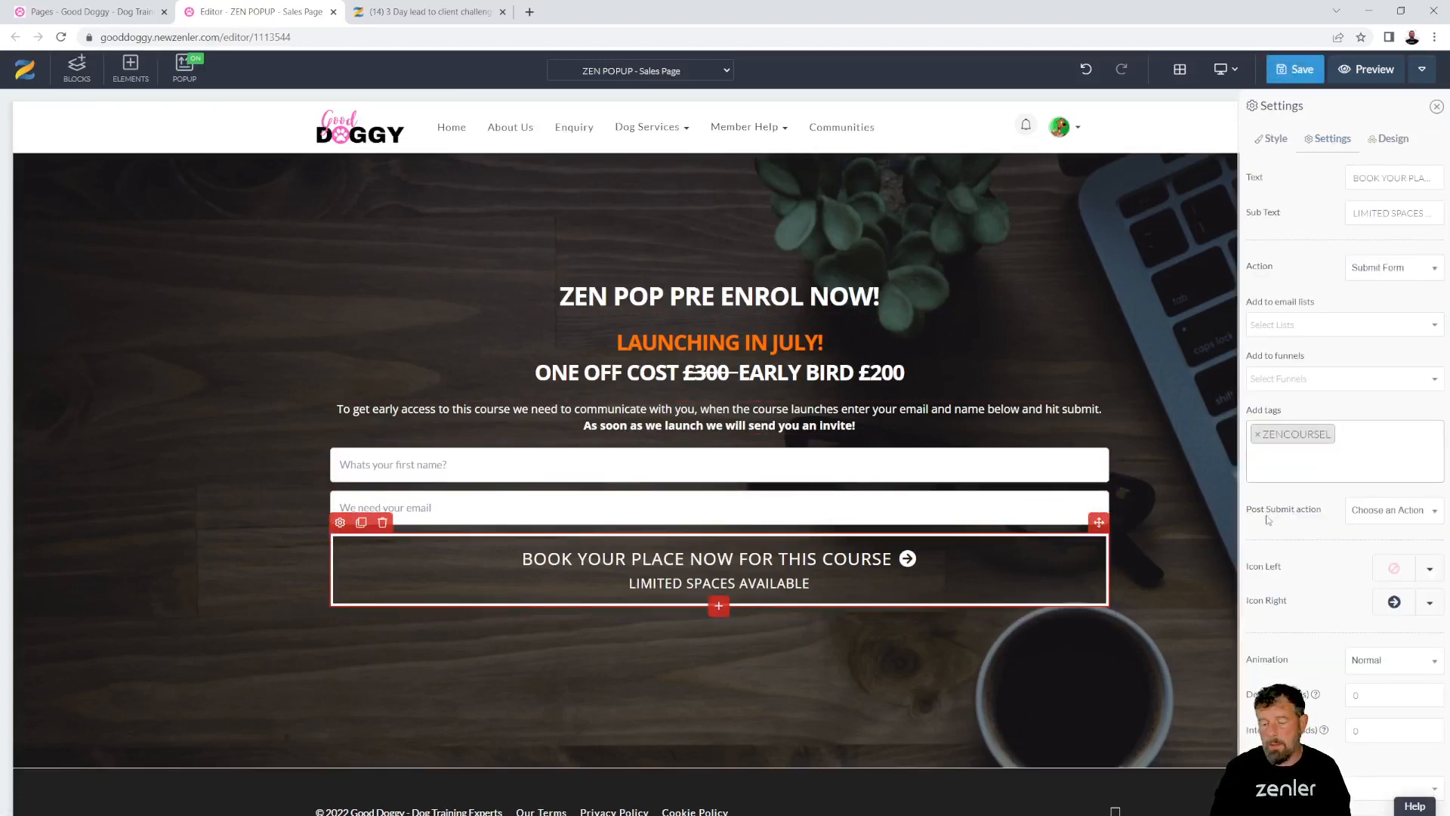
pyautogui.click(1367, 513)
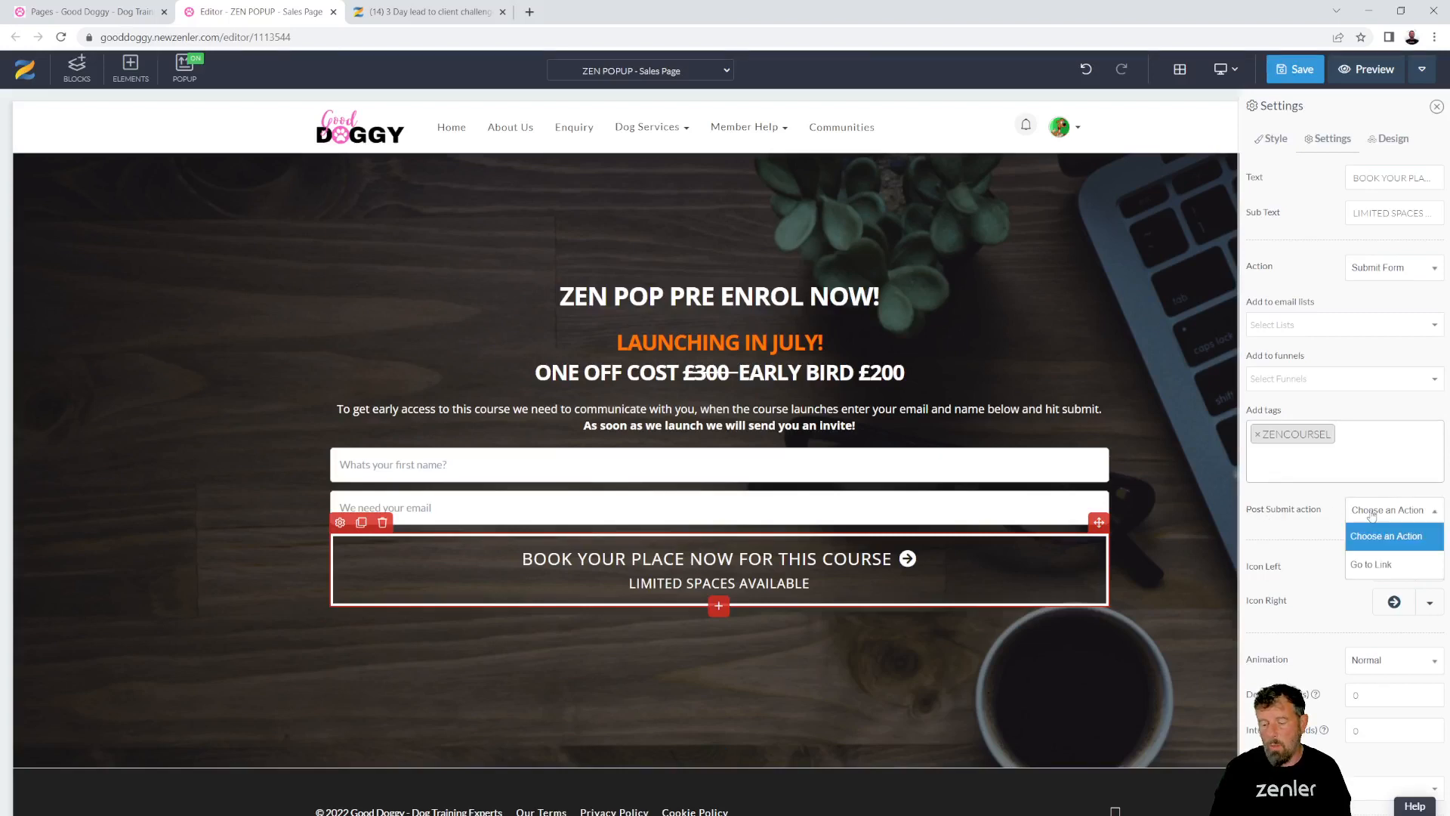
pyautogui.click(1369, 565)
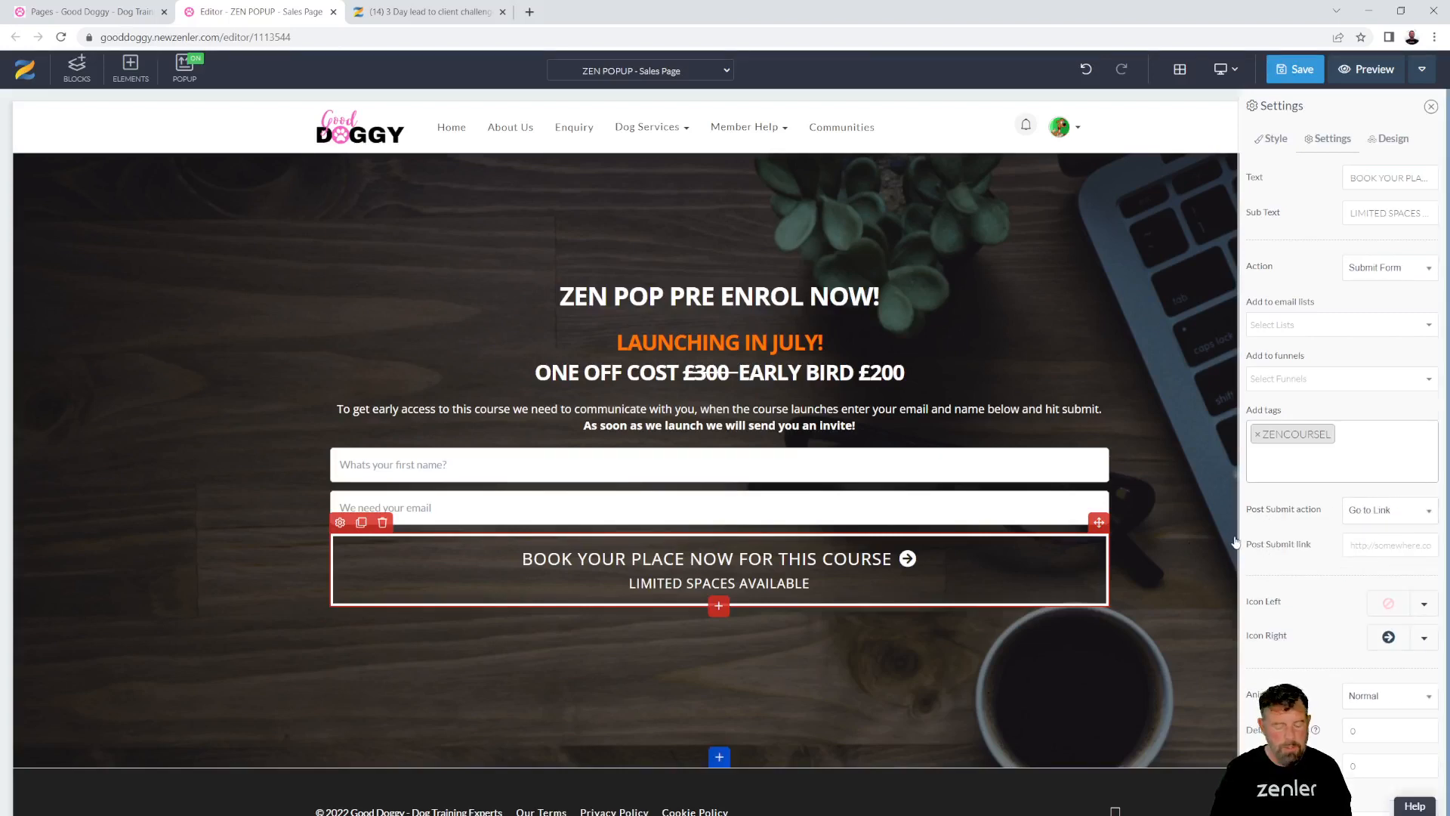
pyautogui.write('/zenpopup-thankyou')
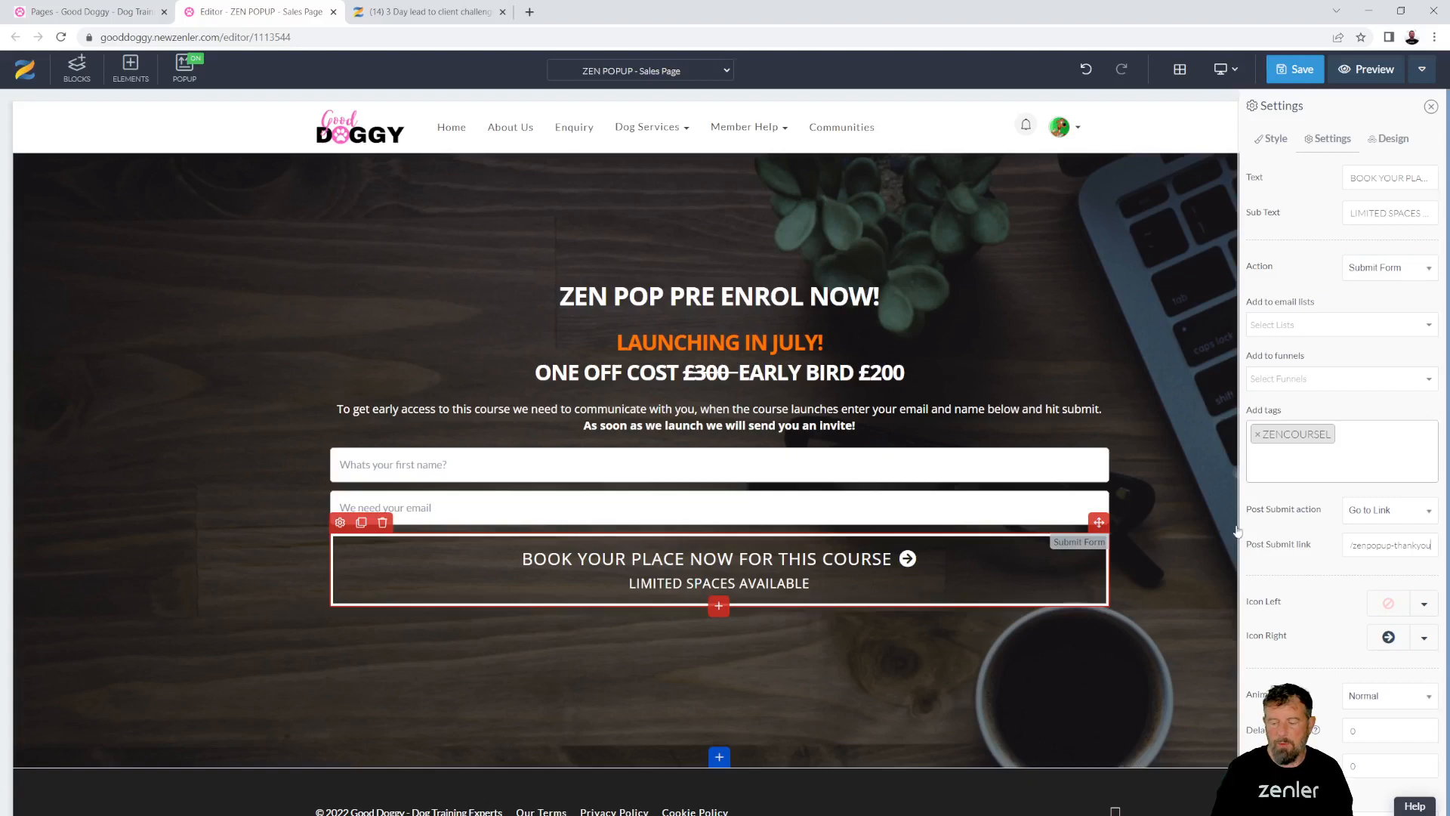
pyautogui.click(1303, 78)
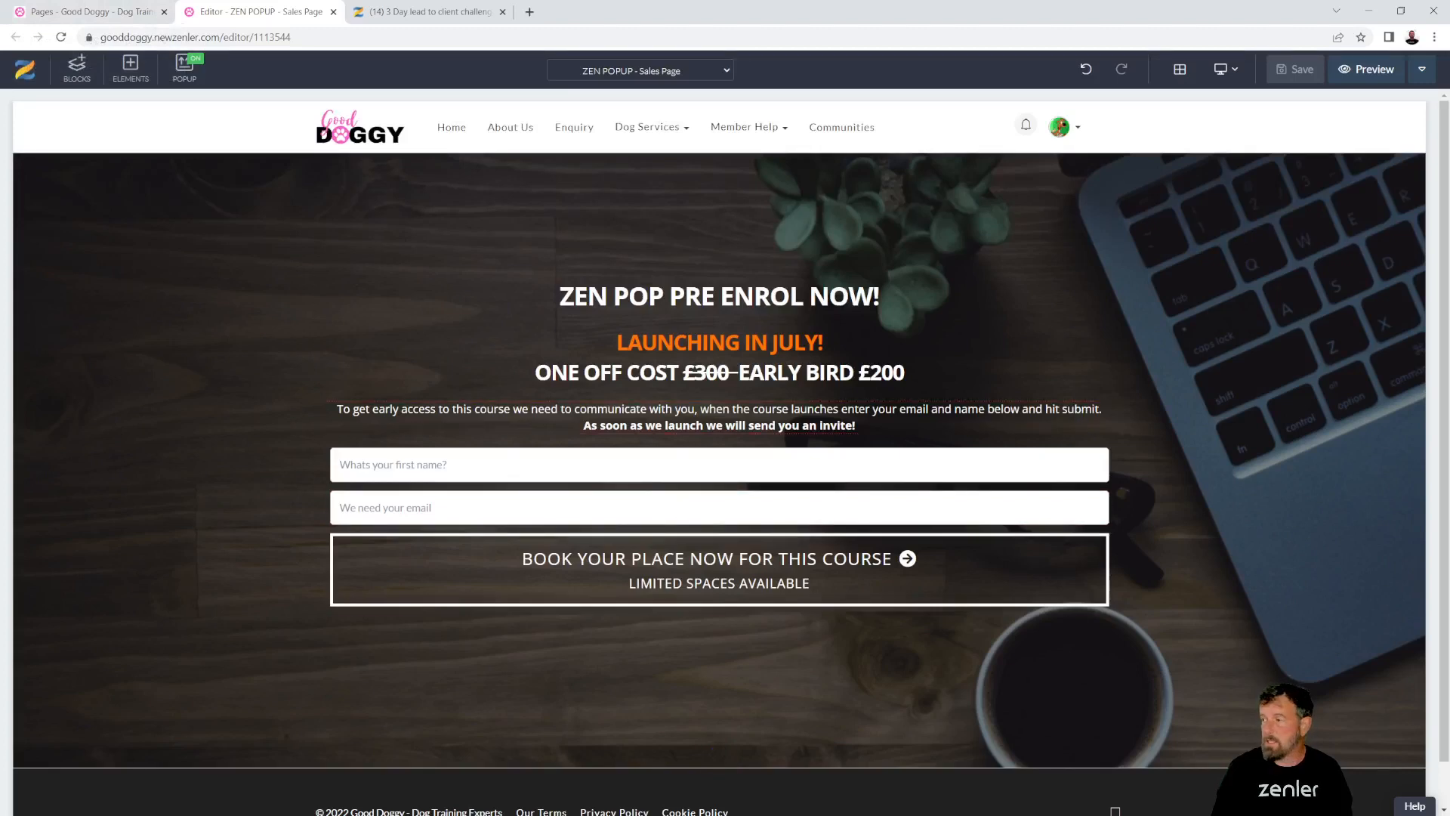
# - Switch to the incognito browser window, maximise it and reload the live ZEN POPUP sales page
pyautogui.moveTo(721, 814); pyautogui.dragTo(691, 173)
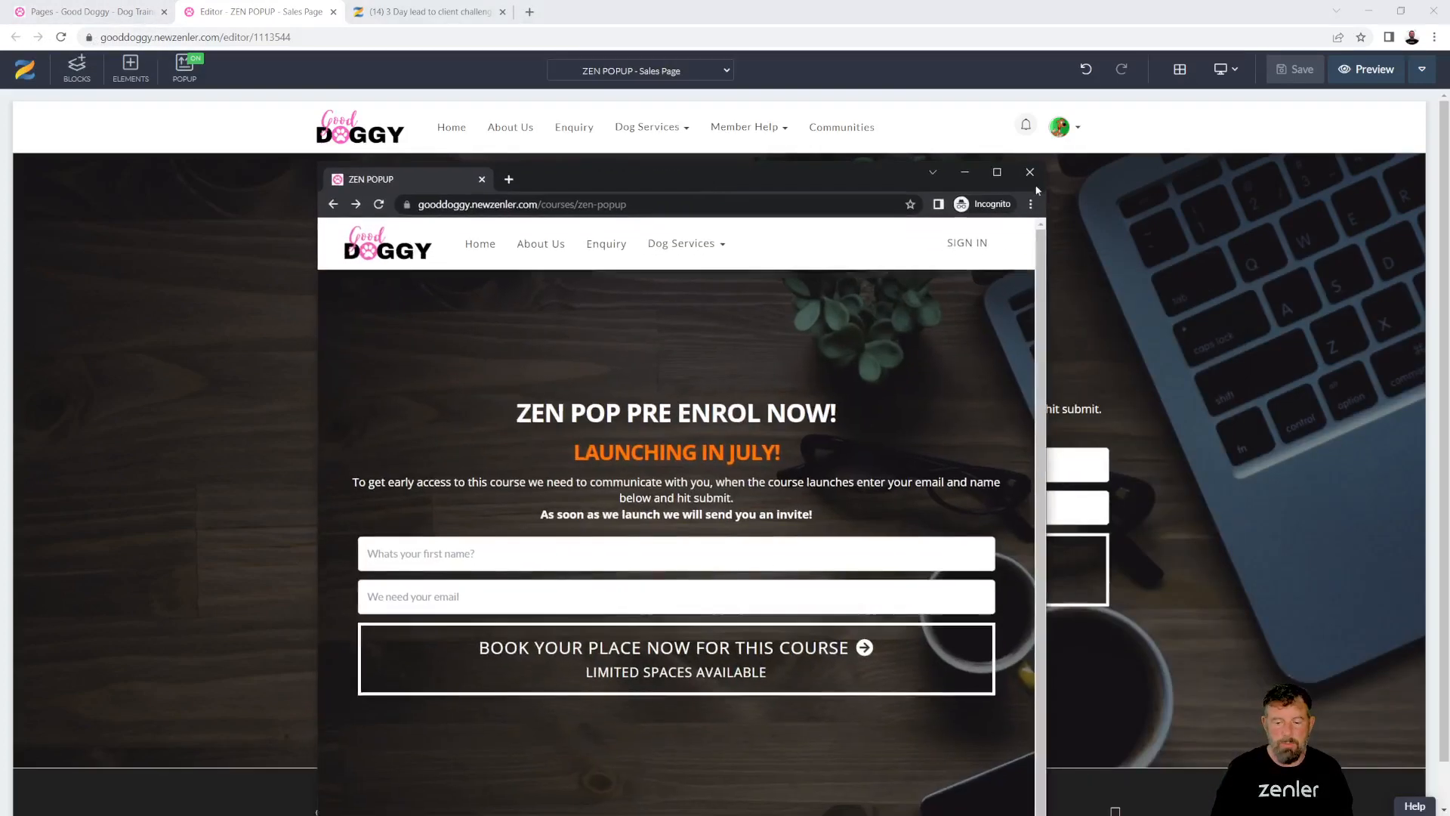
pyautogui.click(989, 176)
pyautogui.press('F5')
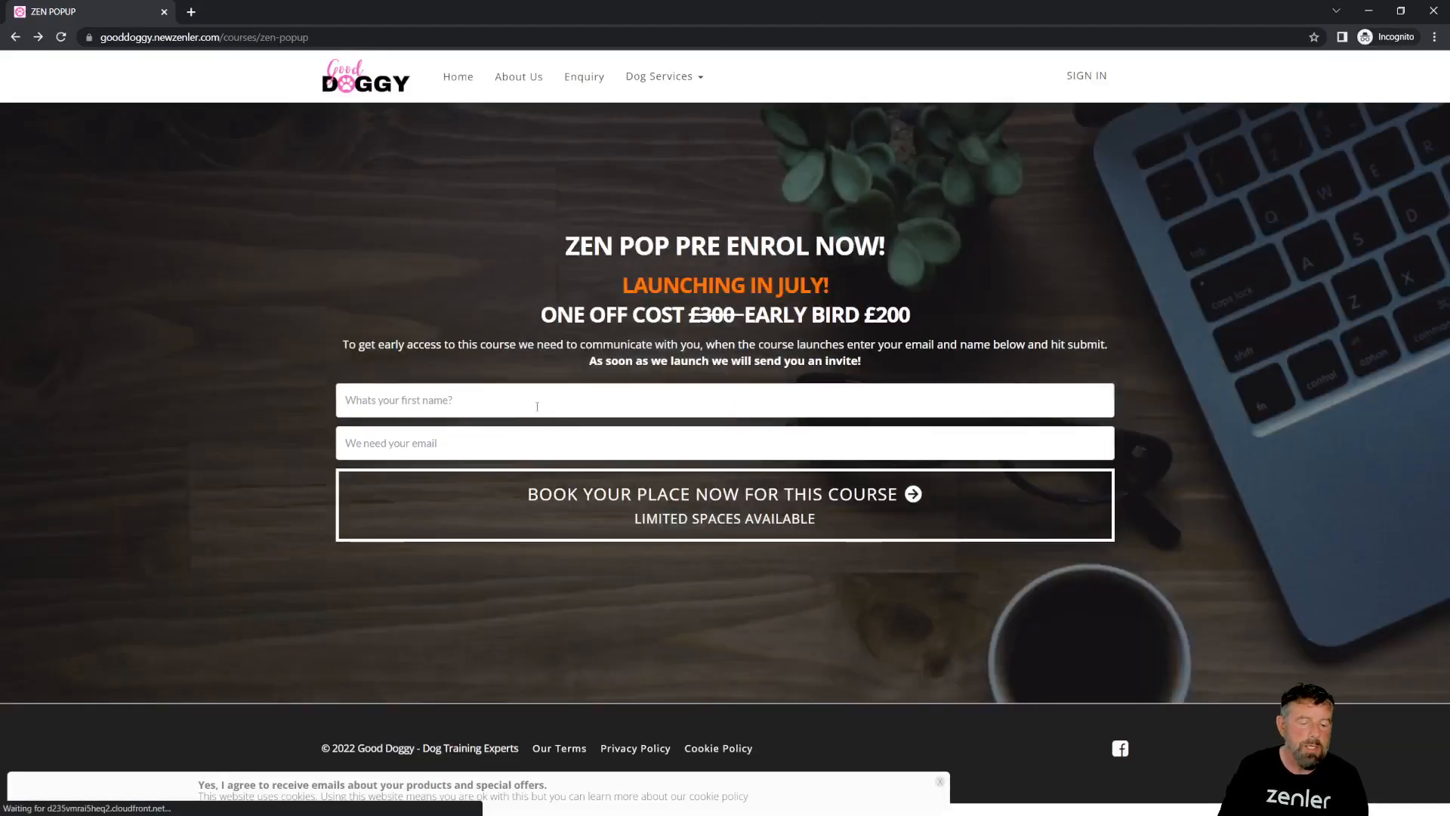
# - Submit the pre-enrol form with the first name ZEN POPUP TEST 2 and a new test email address
pyautogui.click(527, 395)
pyautogui.write('Z')
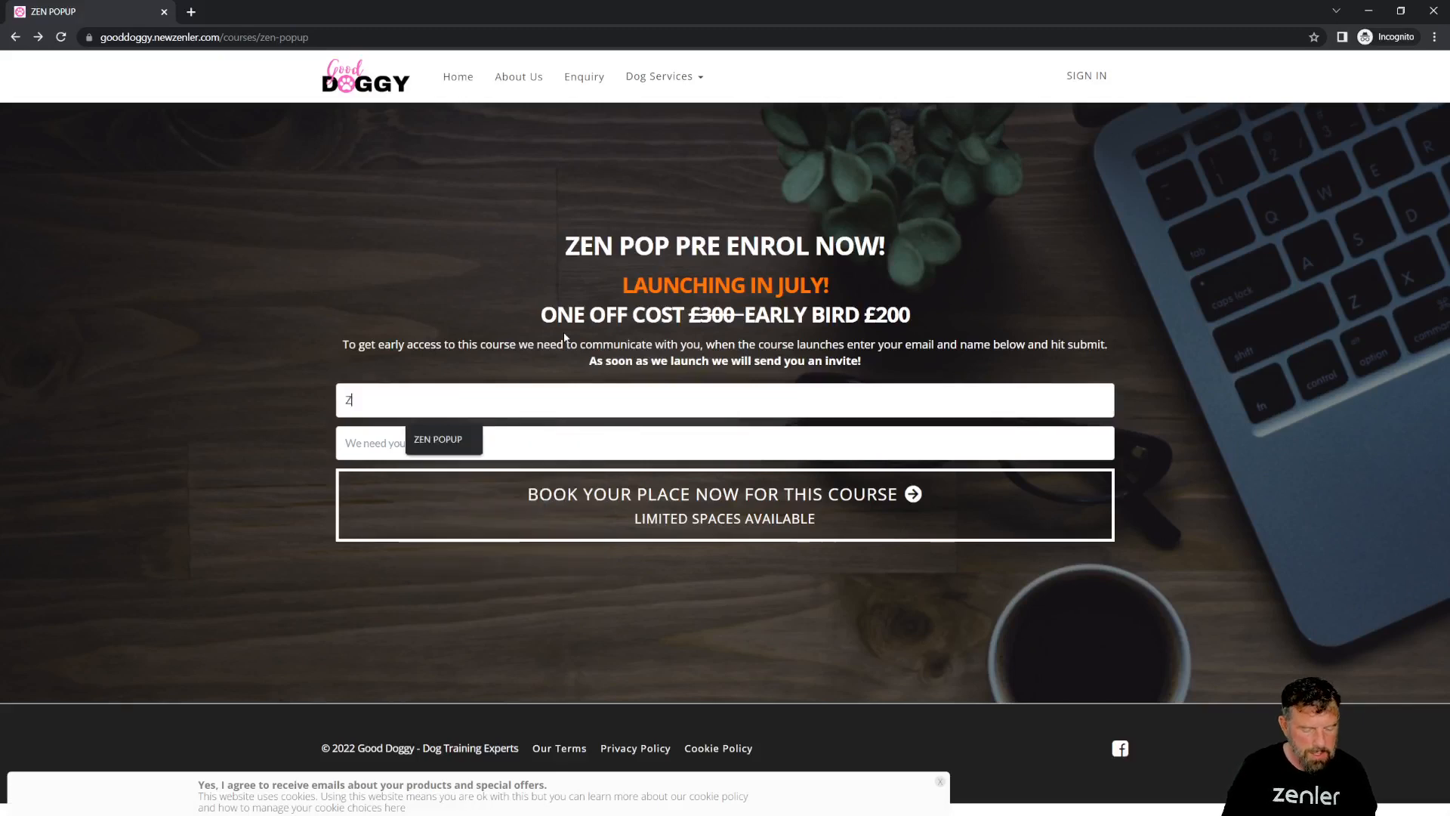
pyautogui.click(445, 440)
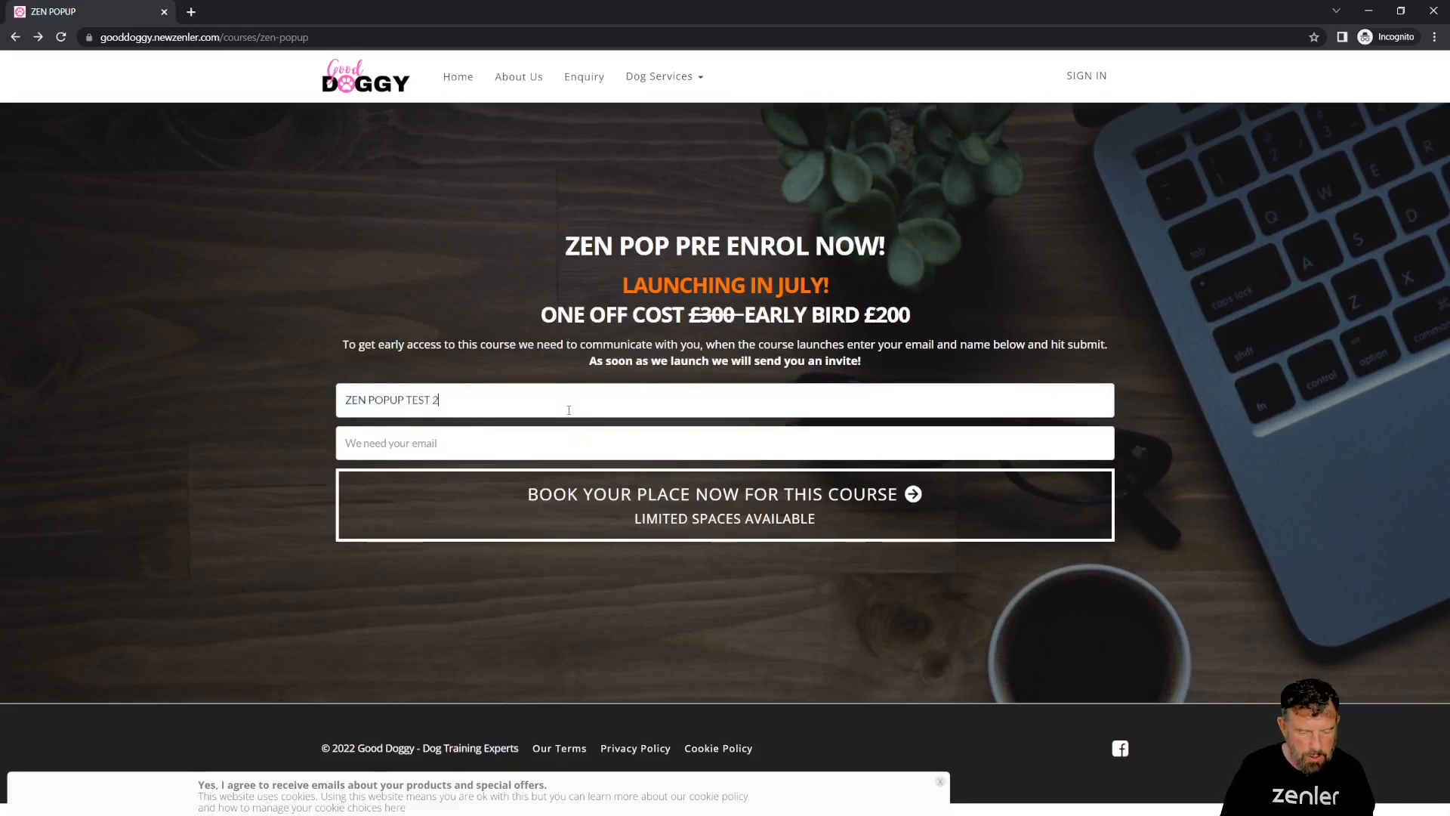
pyautogui.write('TEST 2')
pyautogui.click(464, 443)
pyautogui.click(464, 481)
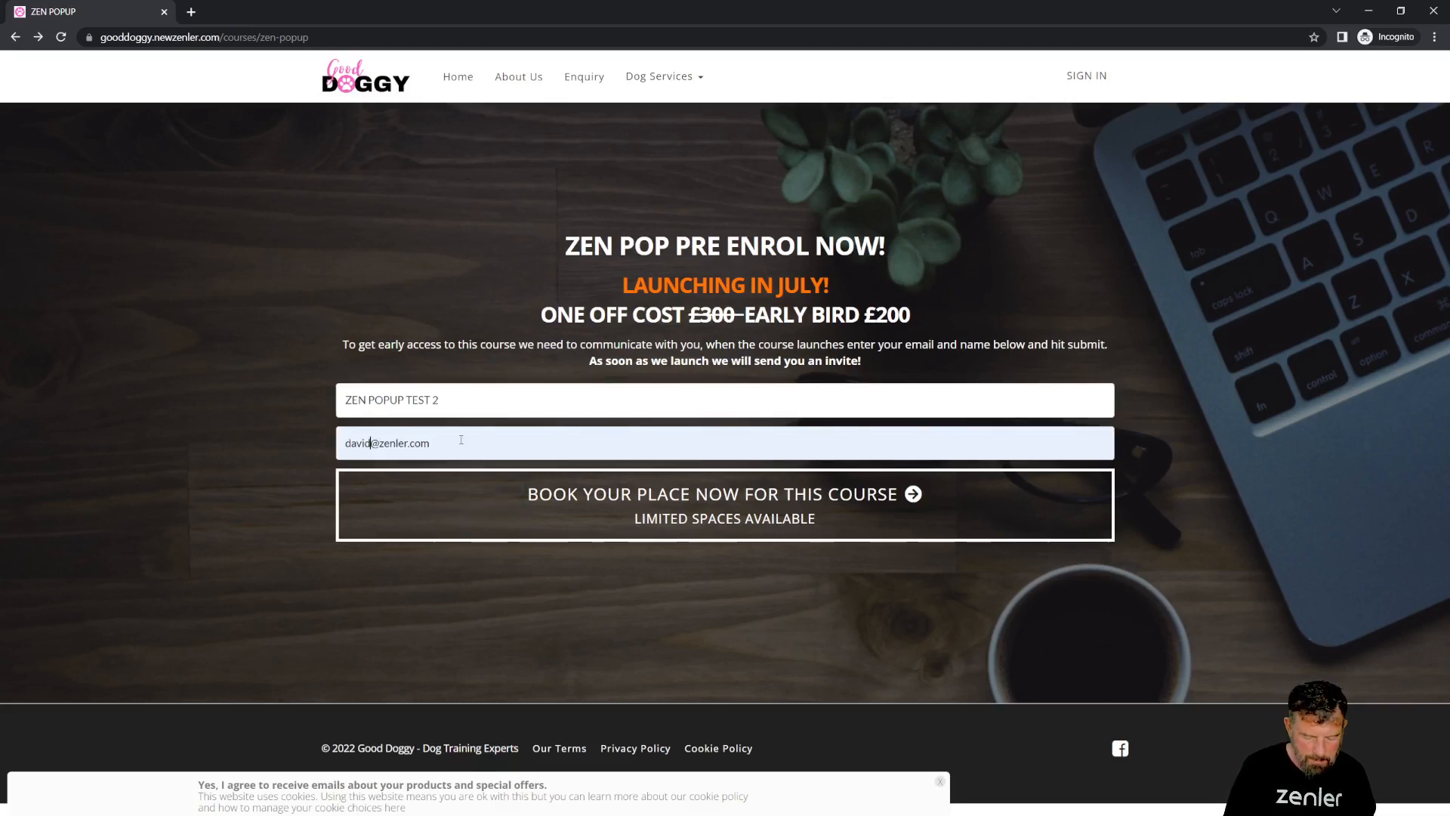
pyautogui.write('+203')
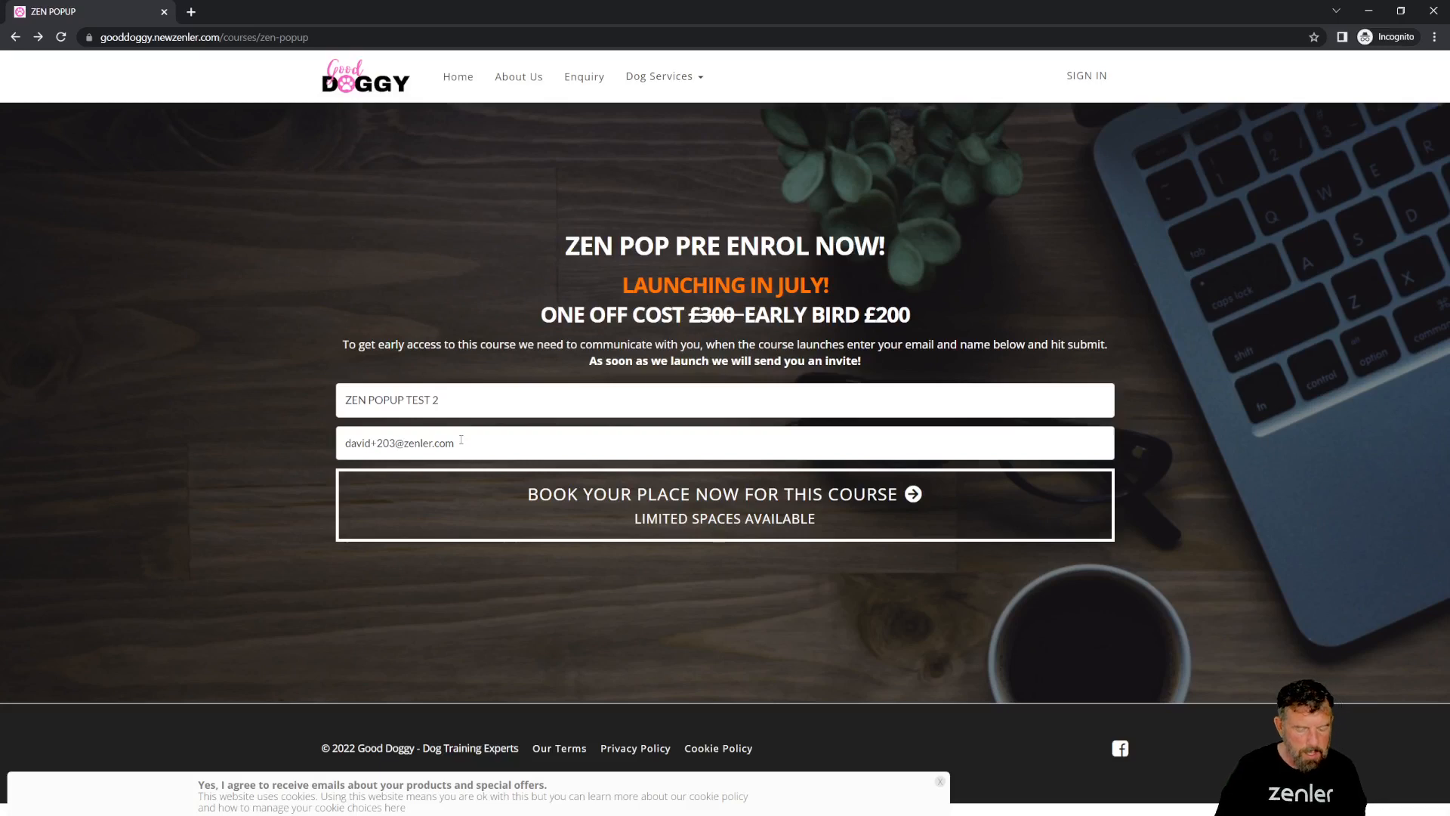
pyautogui.click(690, 512)
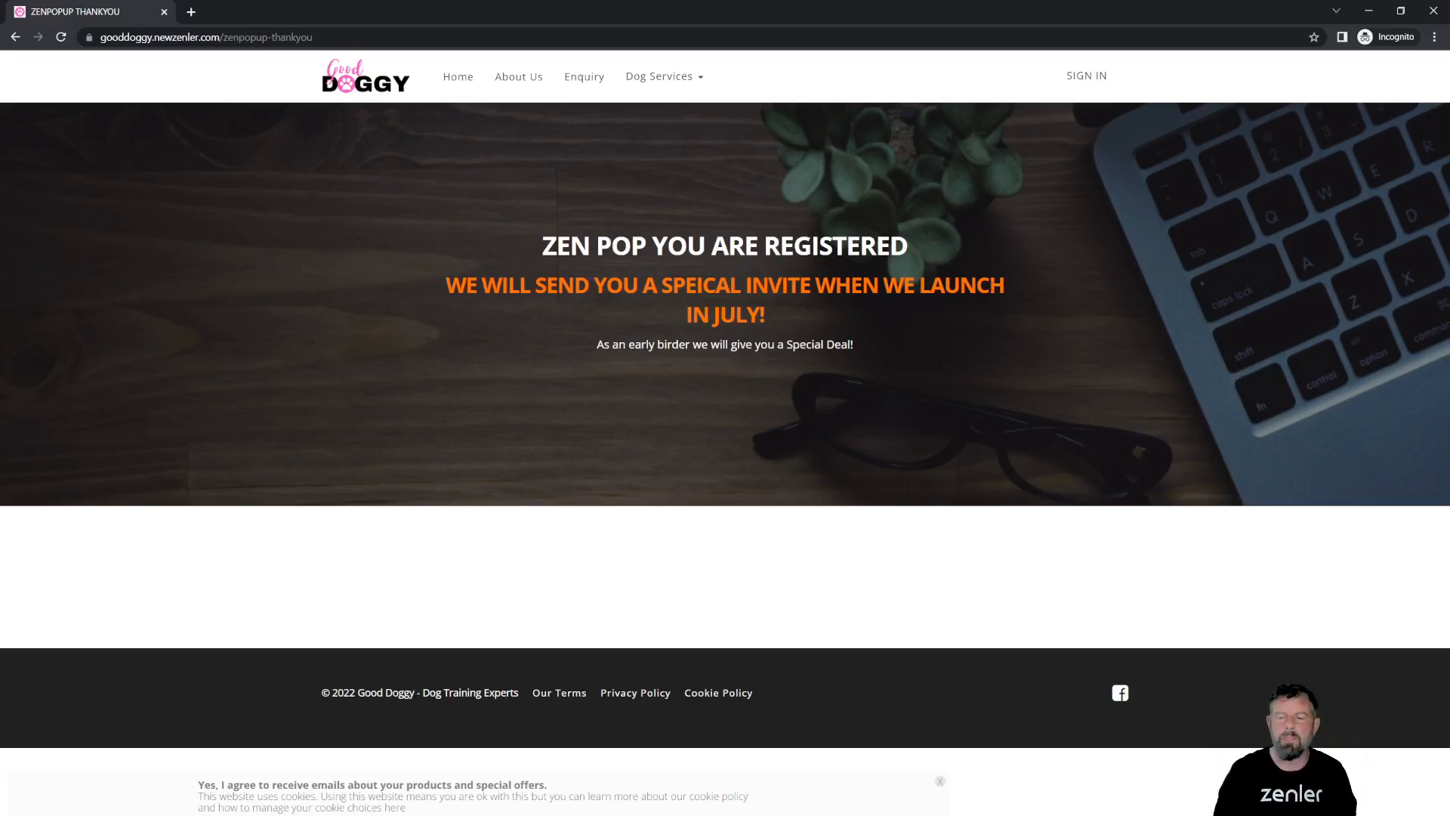
# - Return to the site admin and view the list of leads to check the test registration and its tag
pyautogui.click(1368, 10)
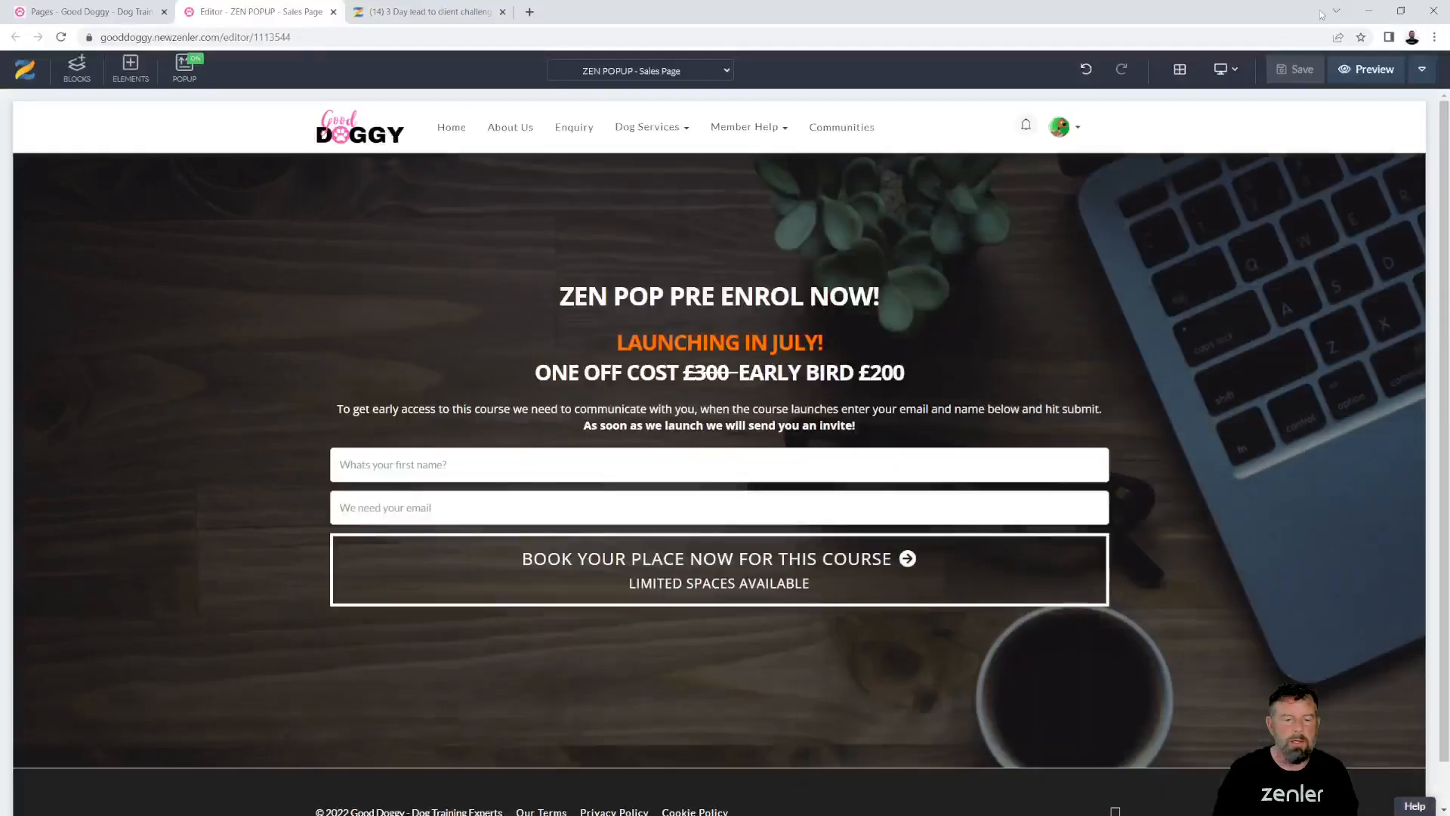
pyautogui.click(60, 5)
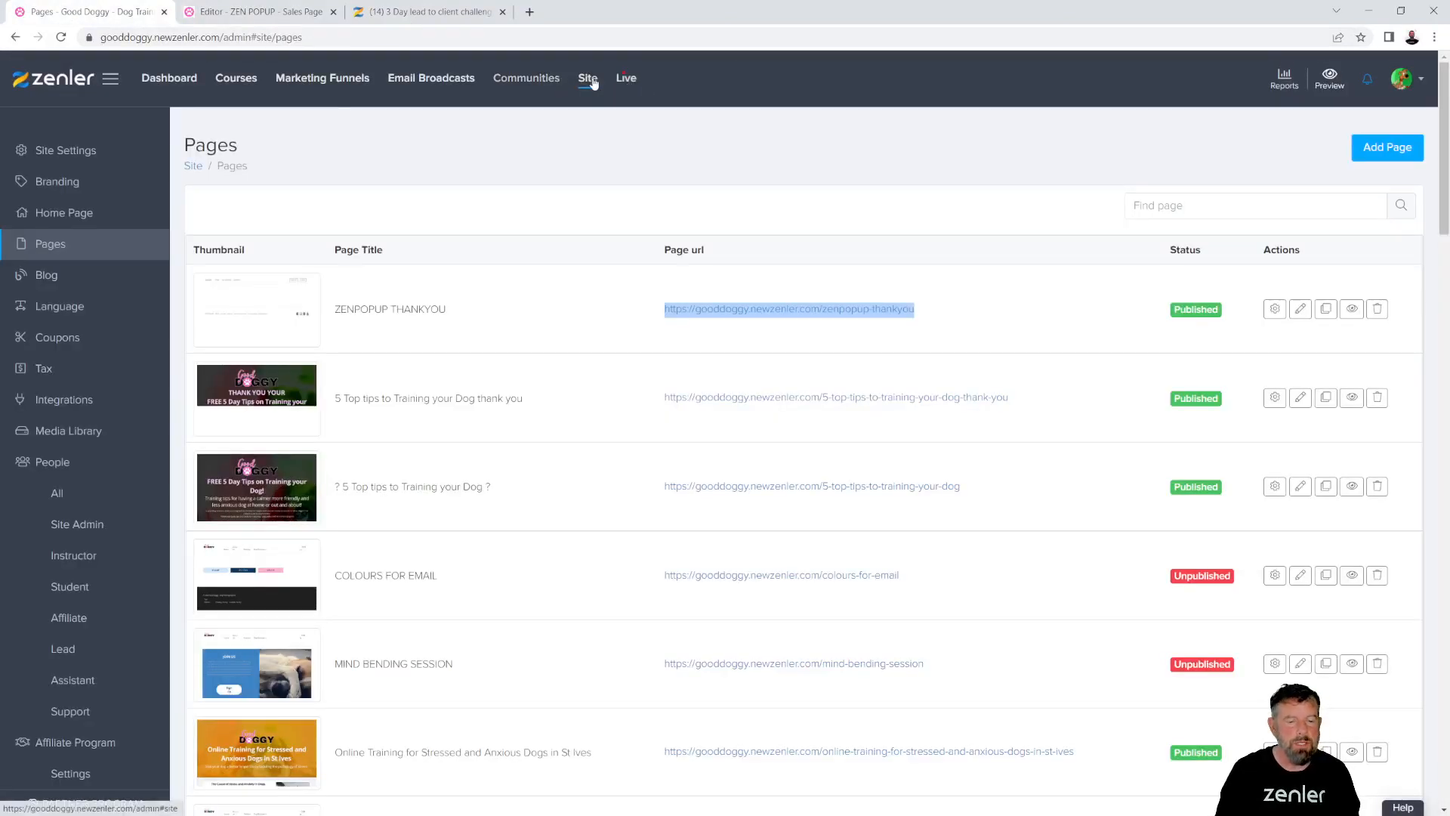
pyautogui.click(61, 649)
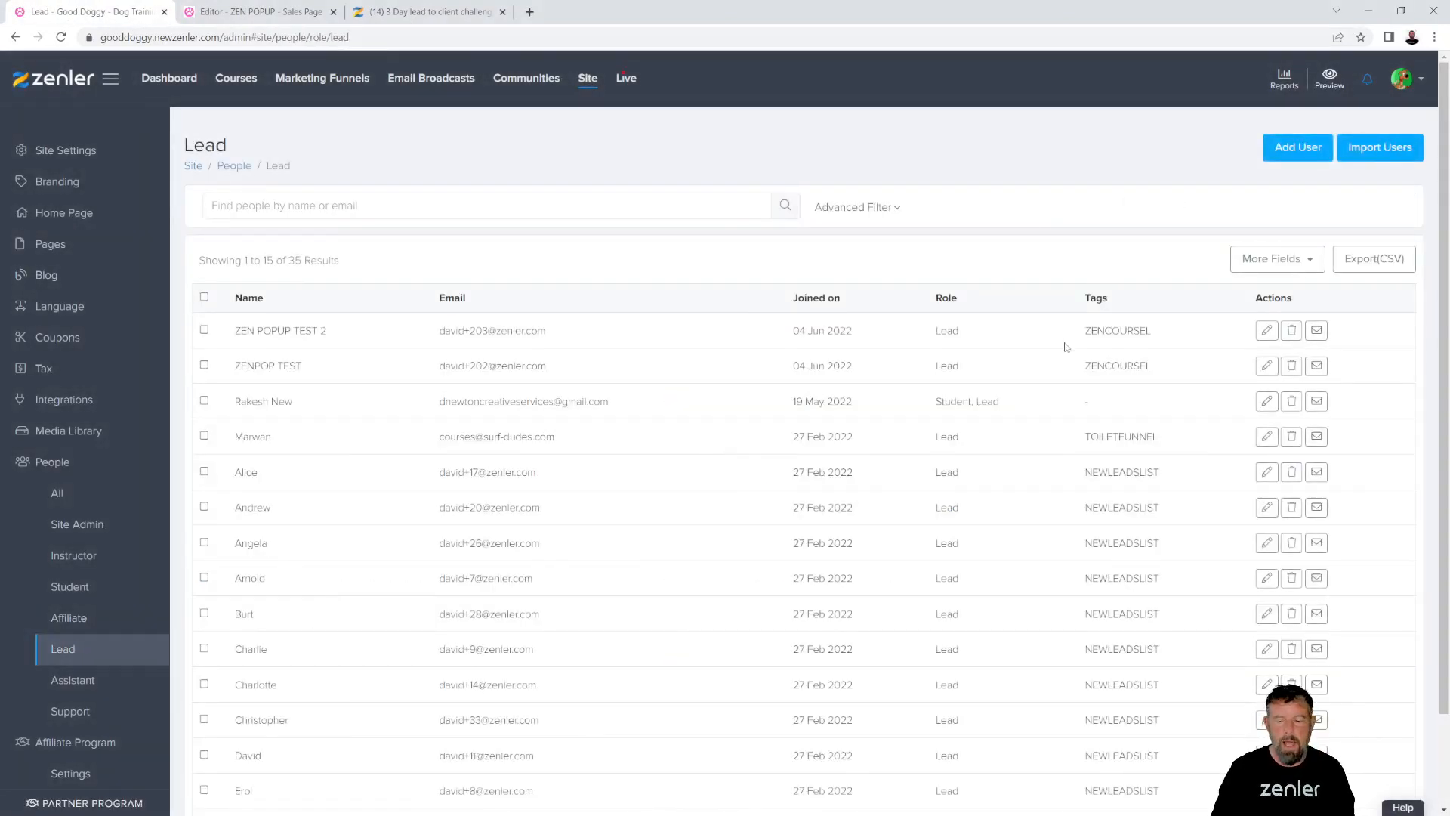
pyautogui.moveTo(1158, 334); pyautogui.dragTo(1075, 333)
pyautogui.moveTo(549, 333); pyautogui.dragTo(329, 349)
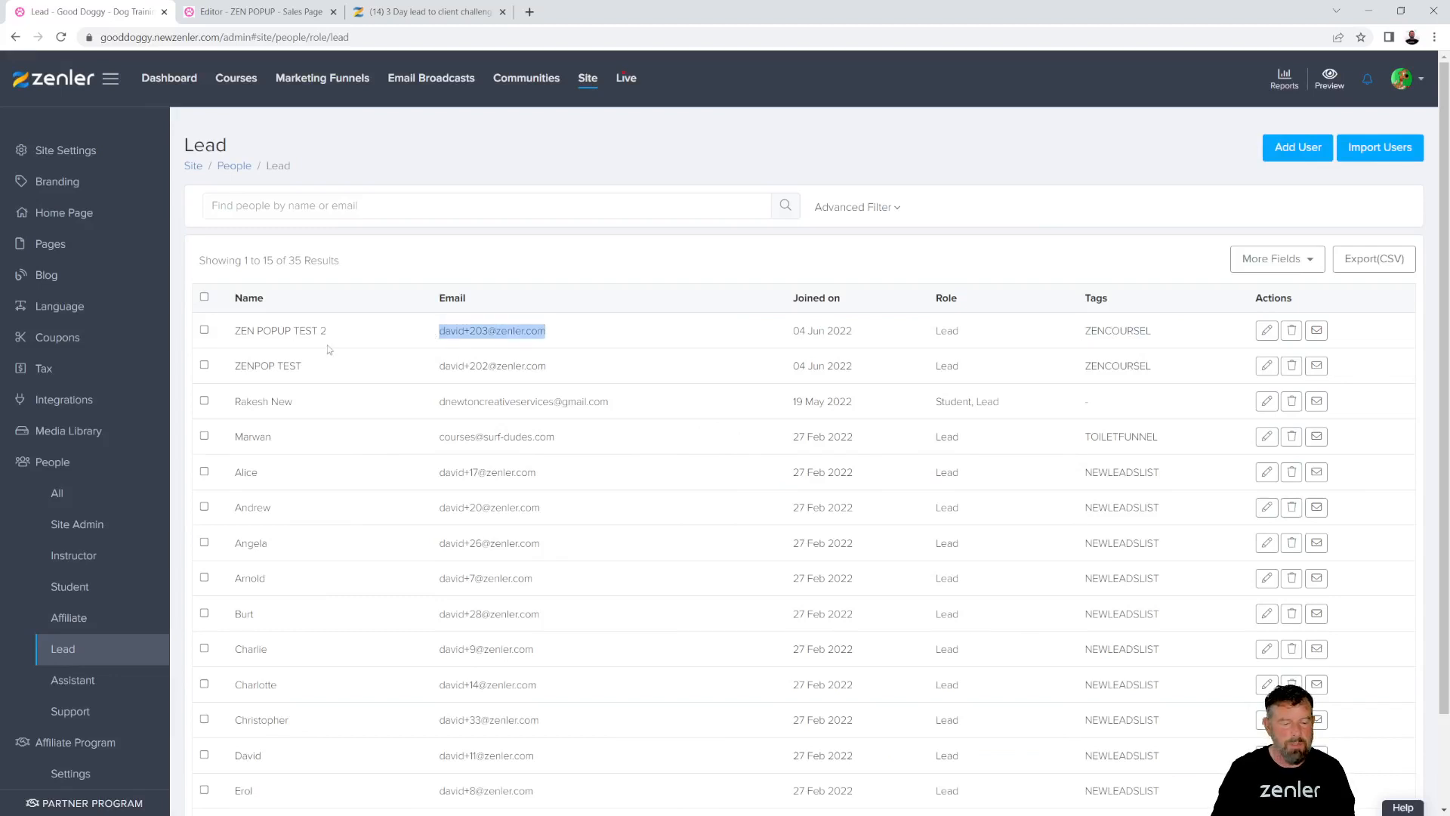
pyautogui.click(597, 361)
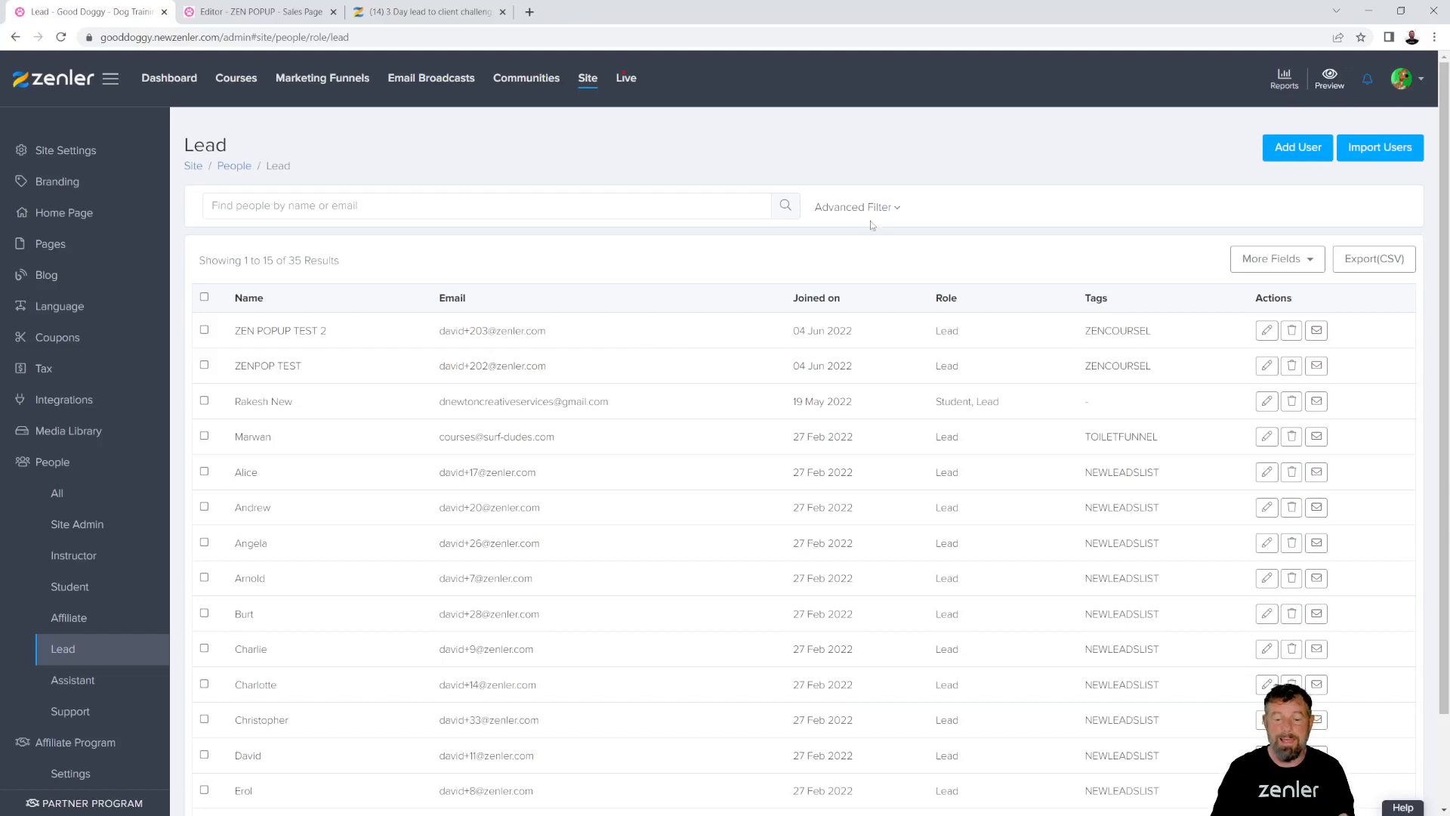
# - Filter the leads list to people whose user tag contains ZENCOURSEL
pyautogui.click(893, 212)
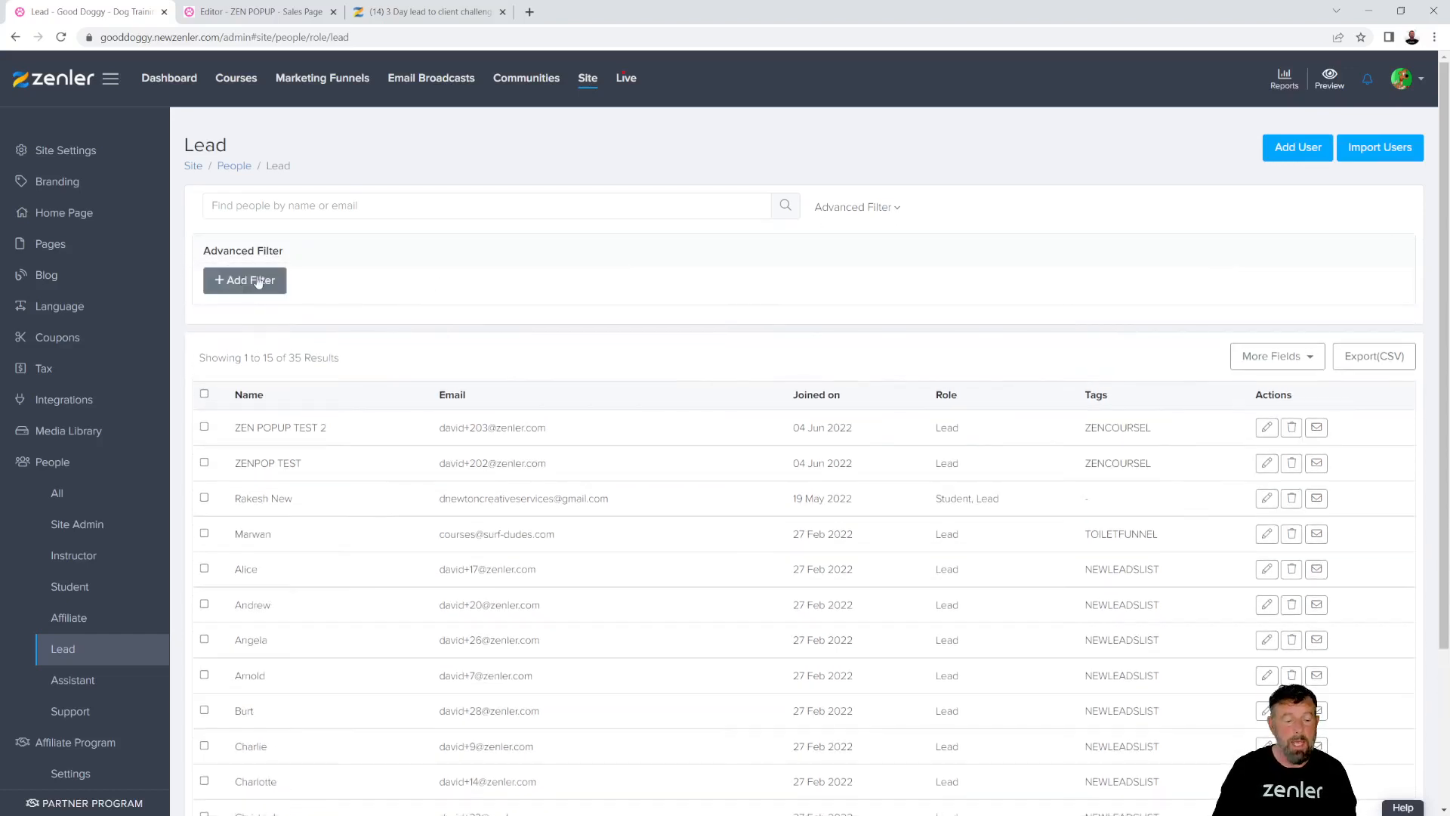
pyautogui.click(260, 284)
pyautogui.click(375, 283)
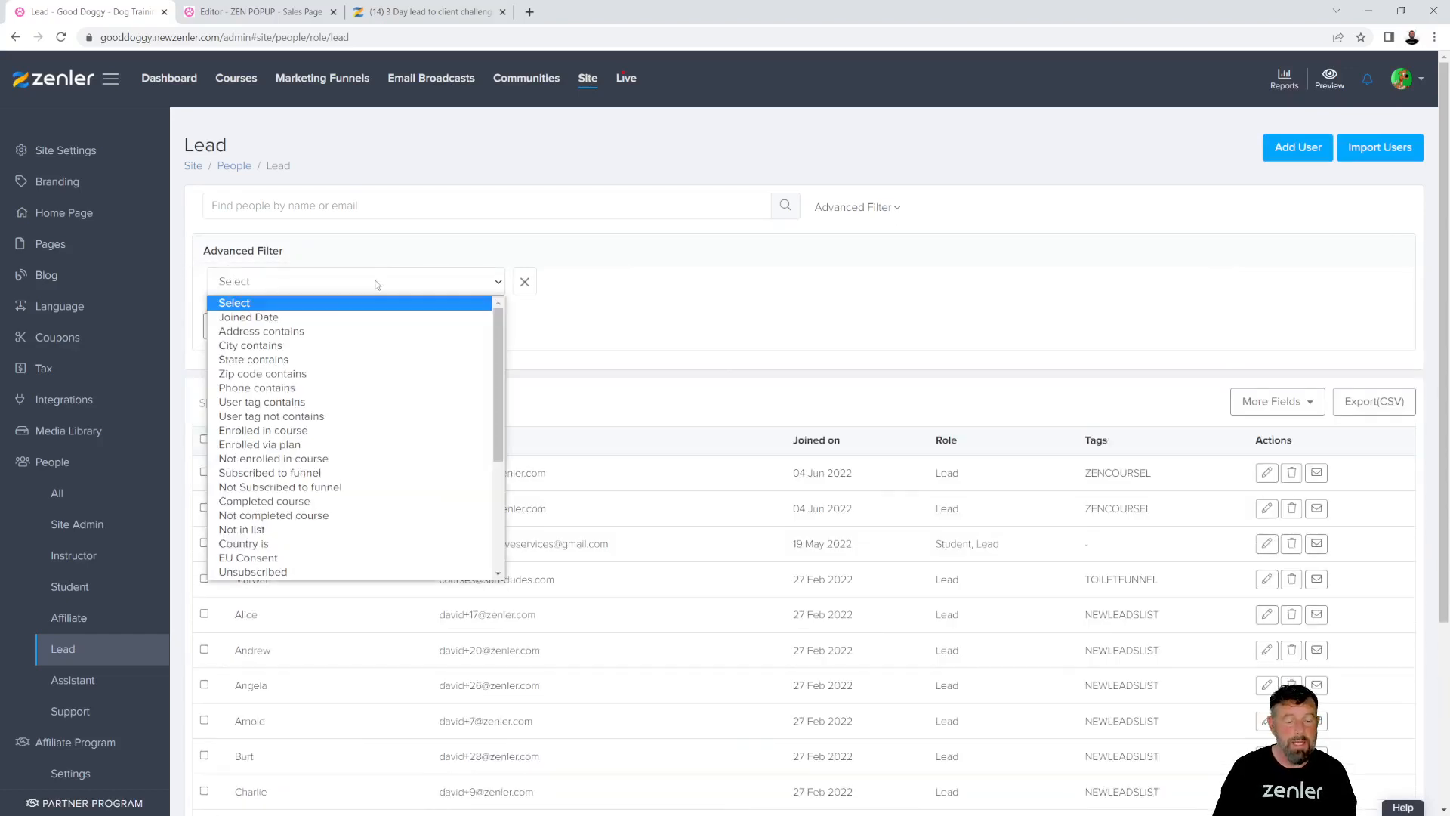
pyautogui.click(302, 402)
pyautogui.click(723, 290)
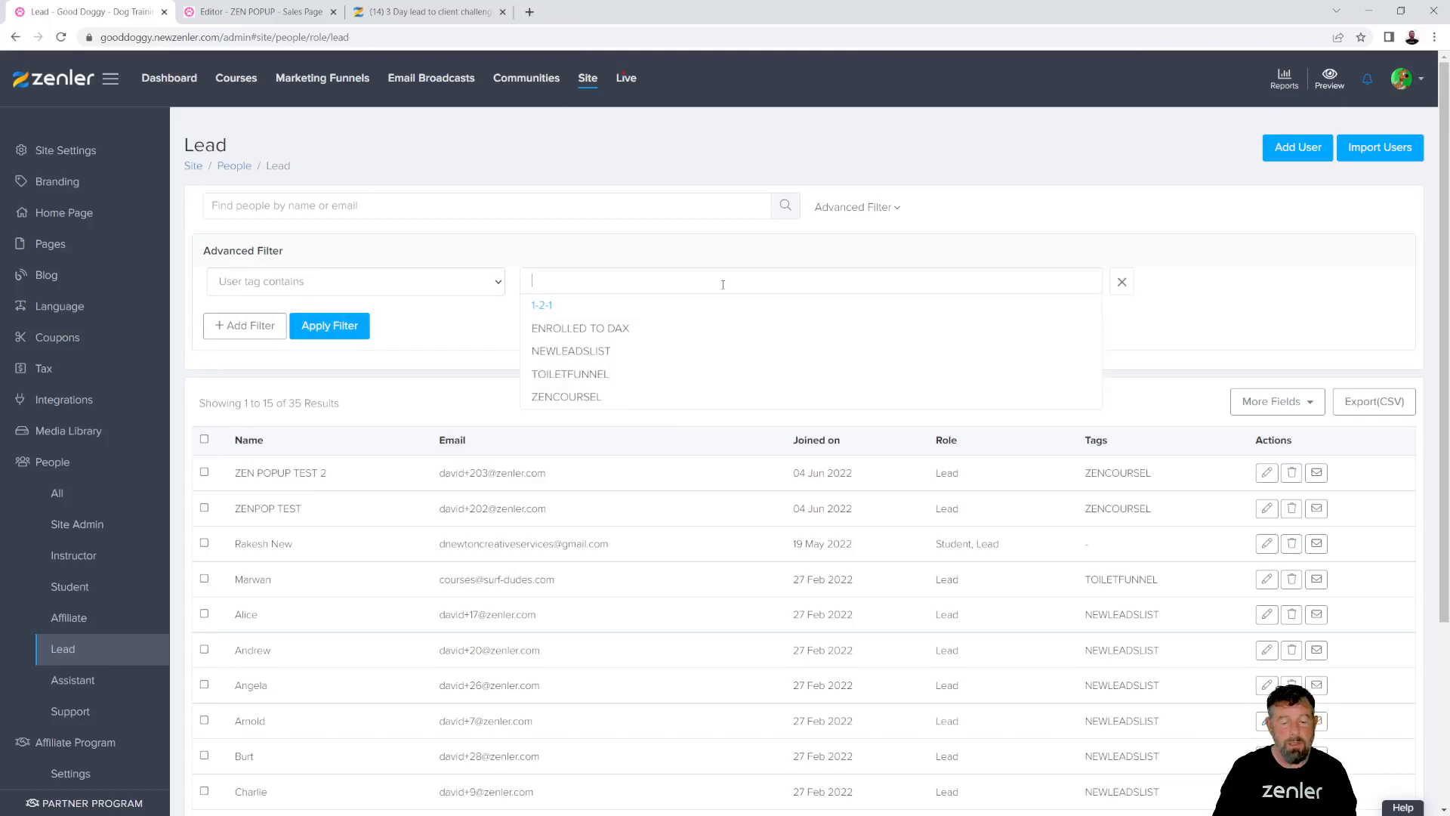
pyautogui.click(565, 396)
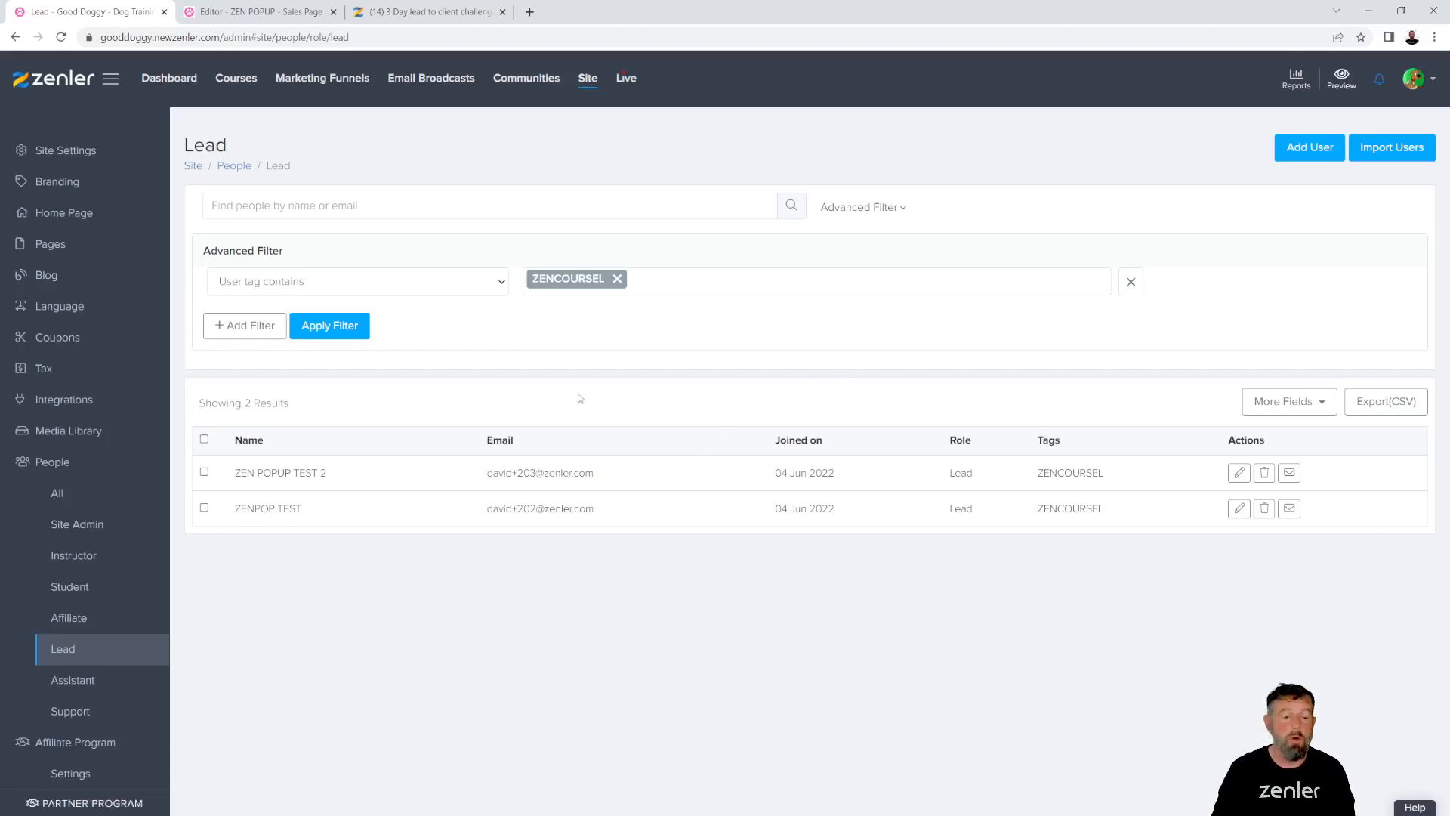
# - Create a new email broadcast titled ZEN and choose All contacts as its recipient email list
pyautogui.click(431, 81)
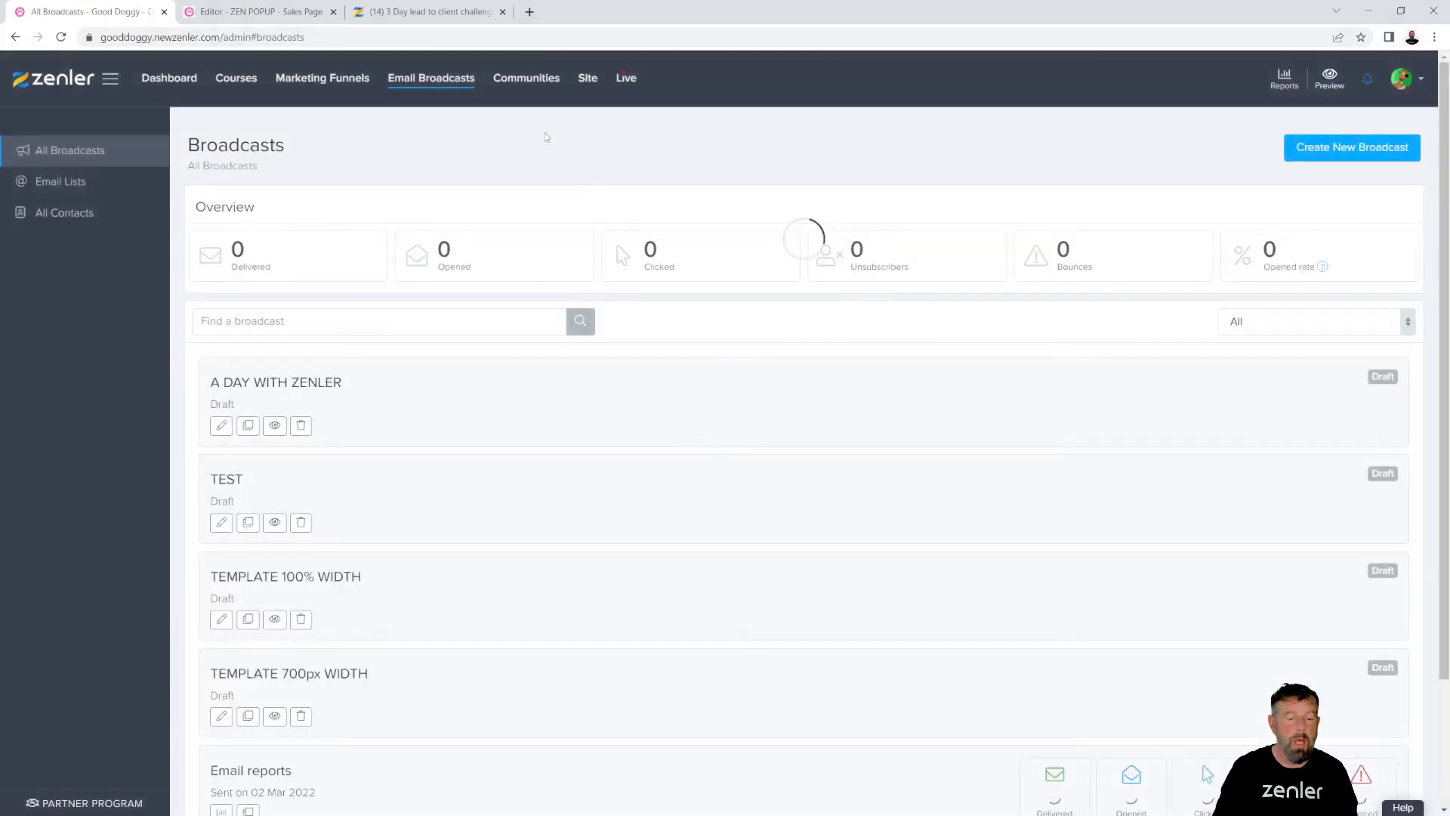
pyautogui.click(1336, 151)
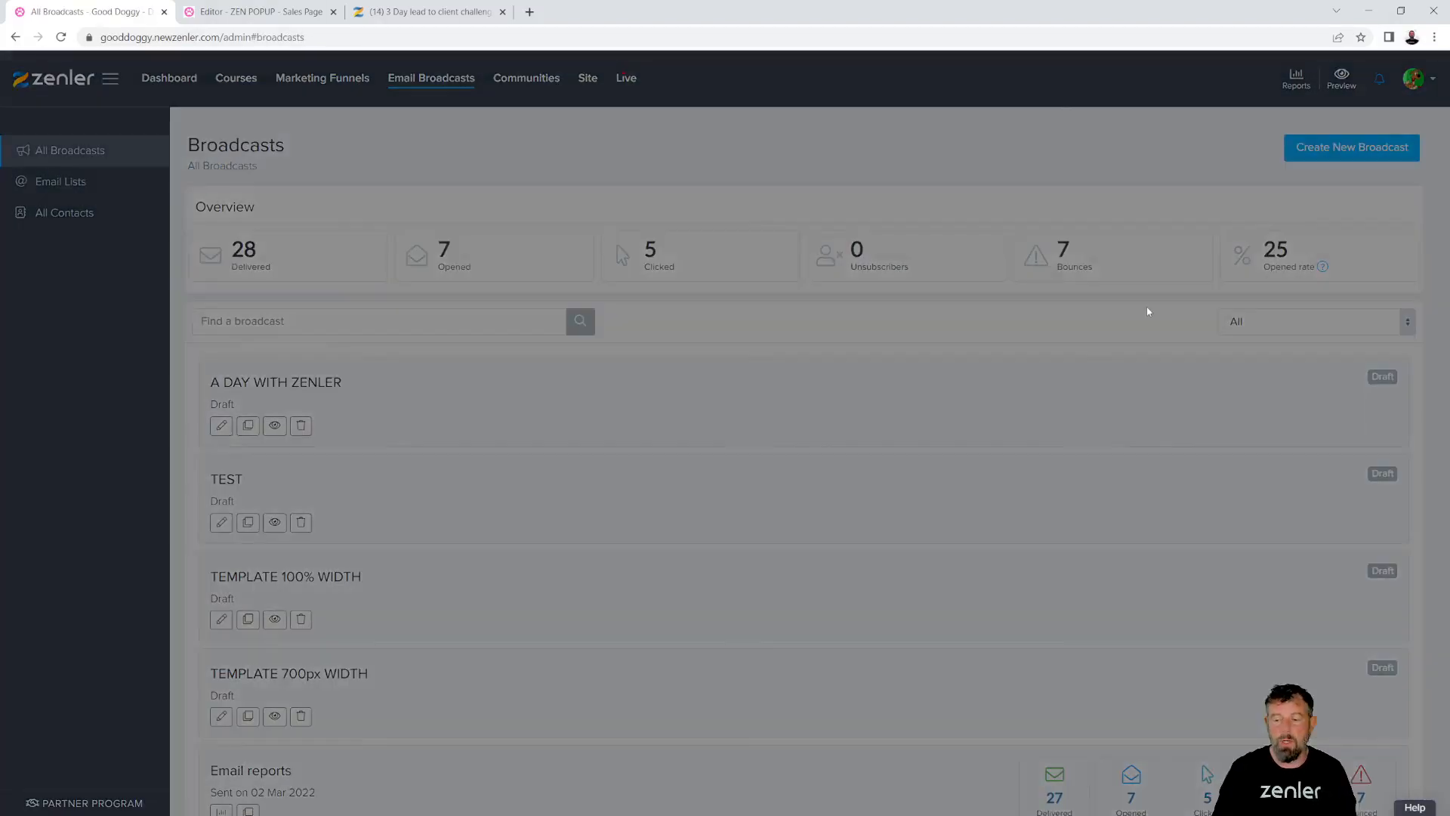
pyautogui.click(689, 141)
pyautogui.write('ZEN')
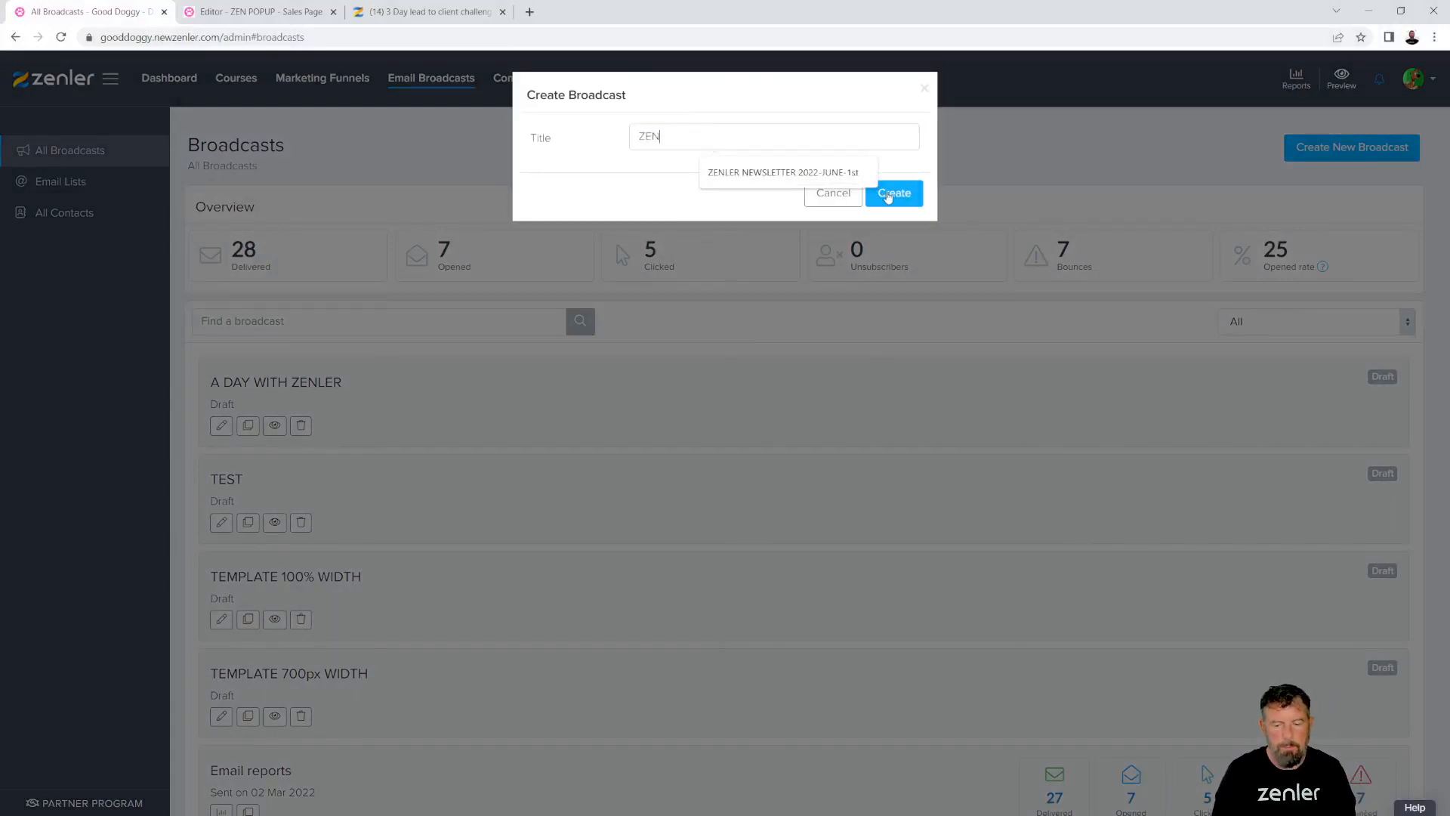
pyautogui.click(895, 194)
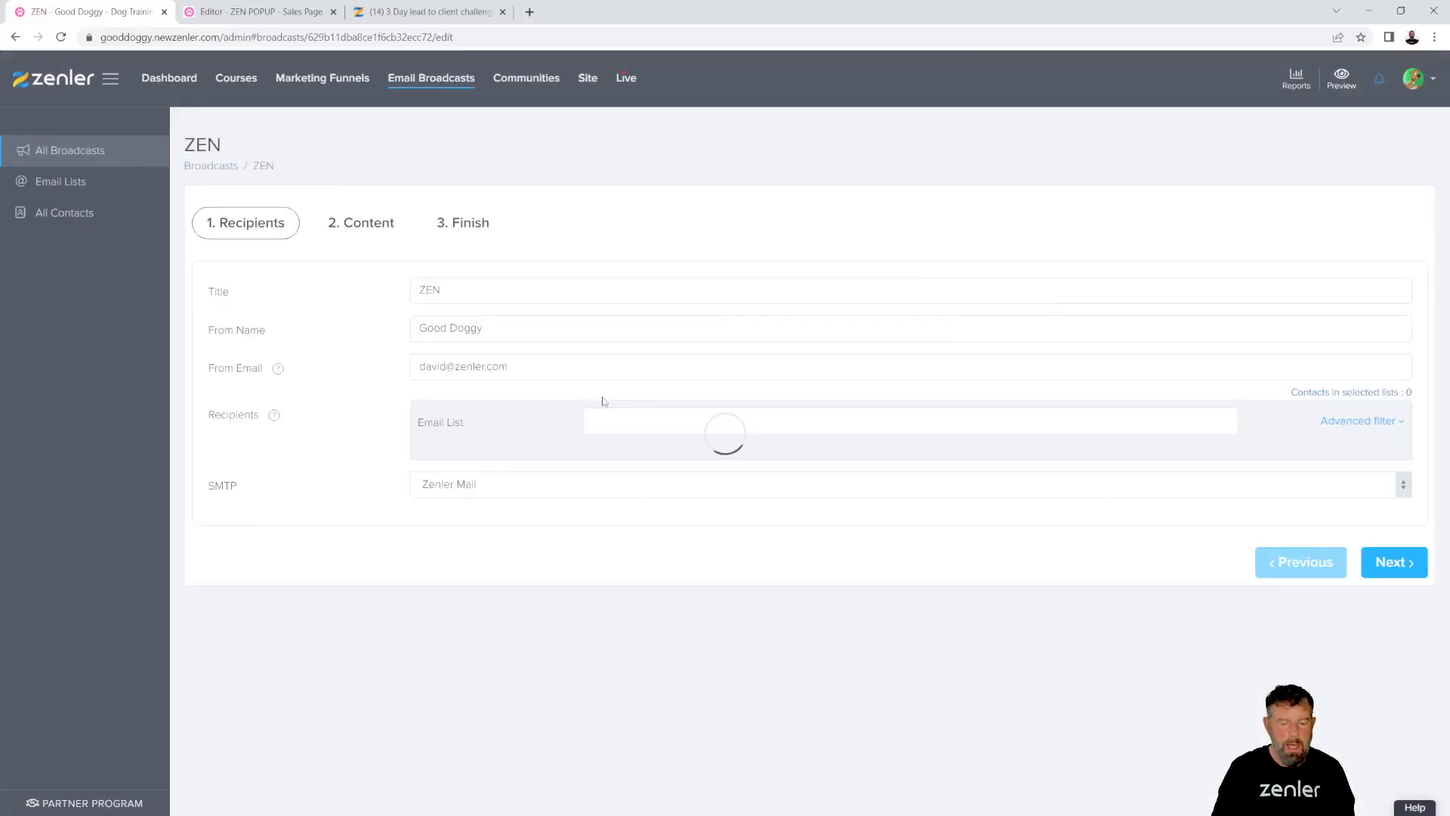
pyautogui.click(637, 422)
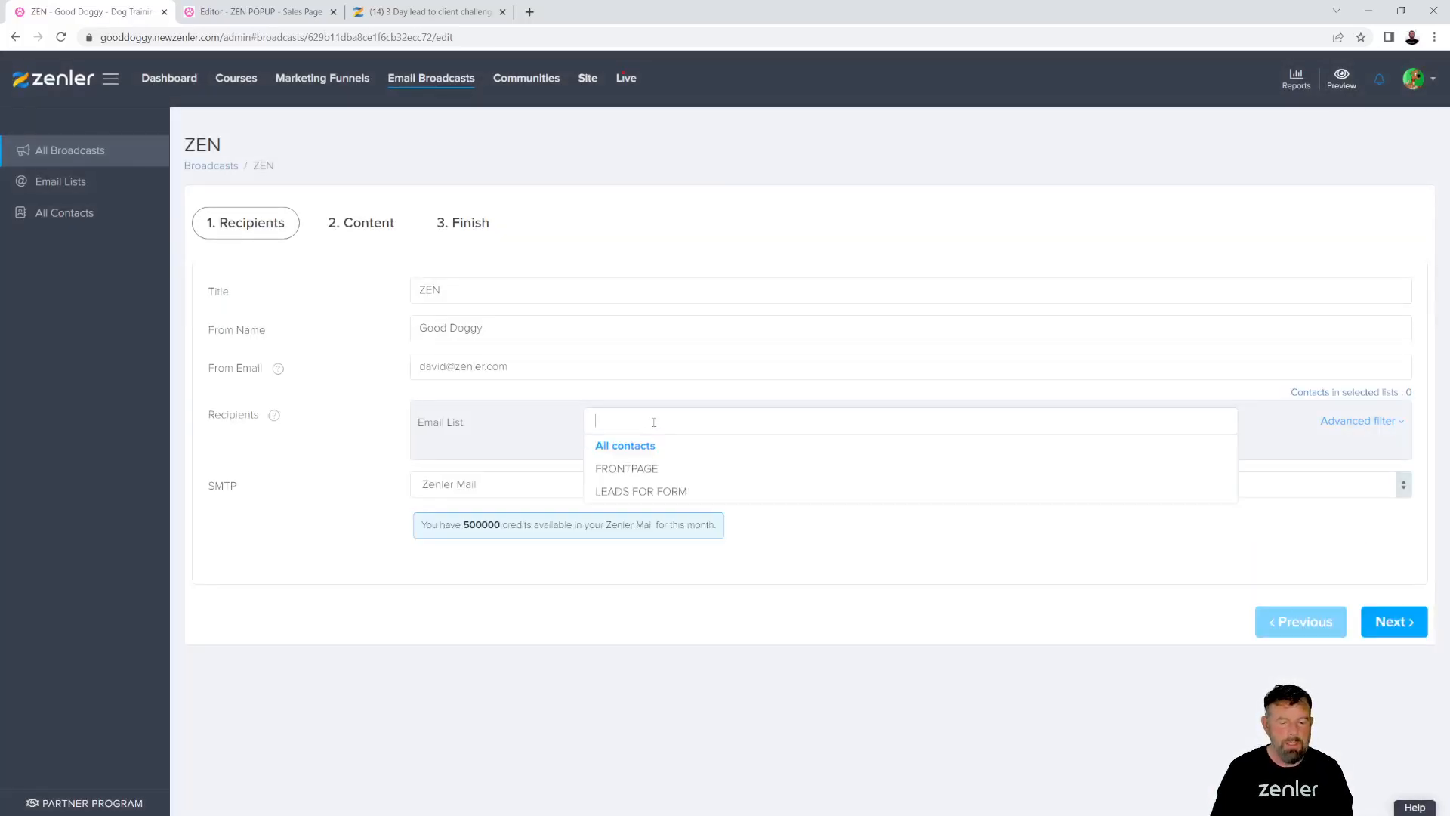
pyautogui.click(625, 446)
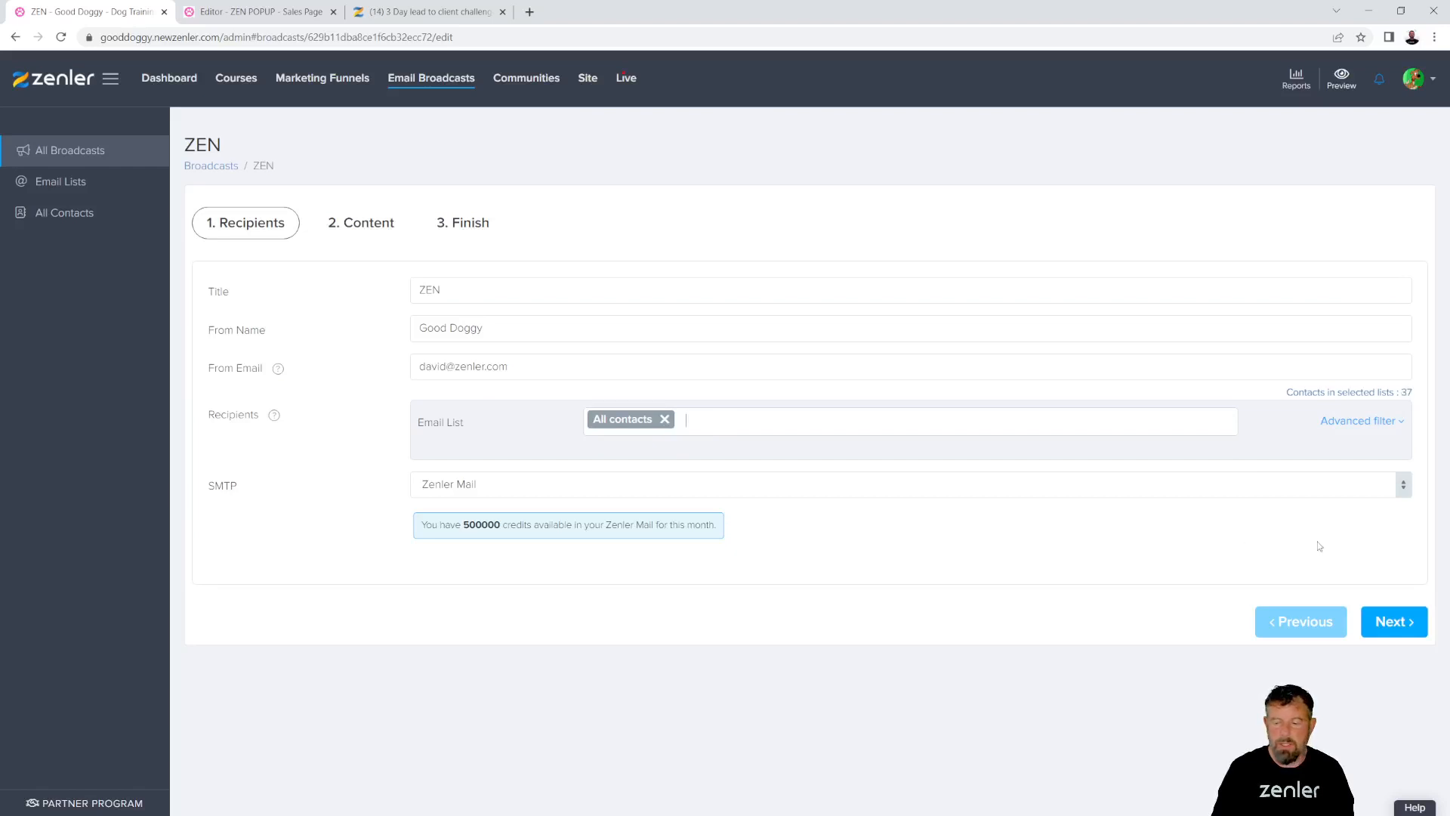
# - Add a recipient filter group with the condition User tag contains ZENCOURSEL and save it
pyautogui.click(1343, 425)
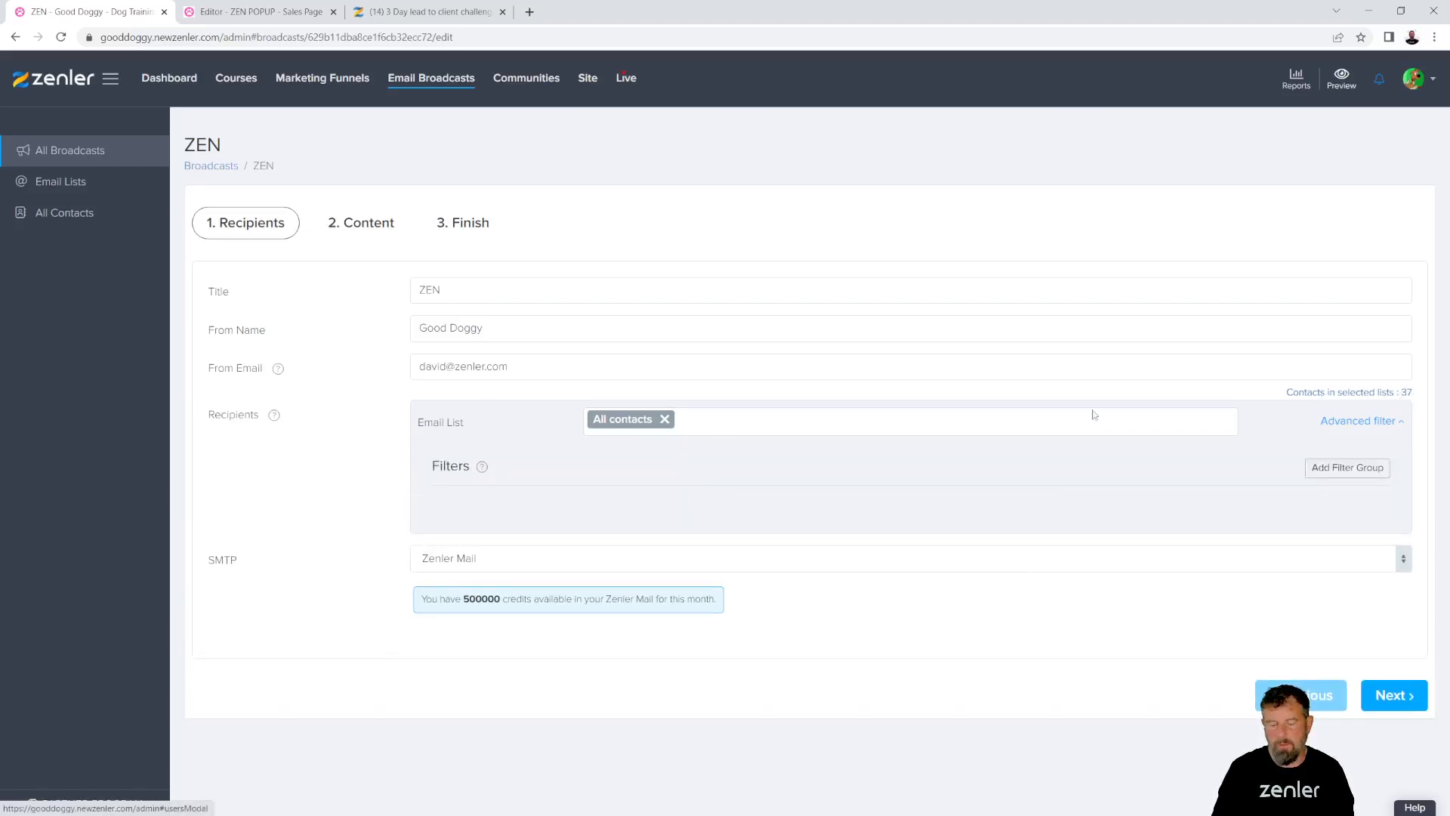
pyautogui.click(1348, 467)
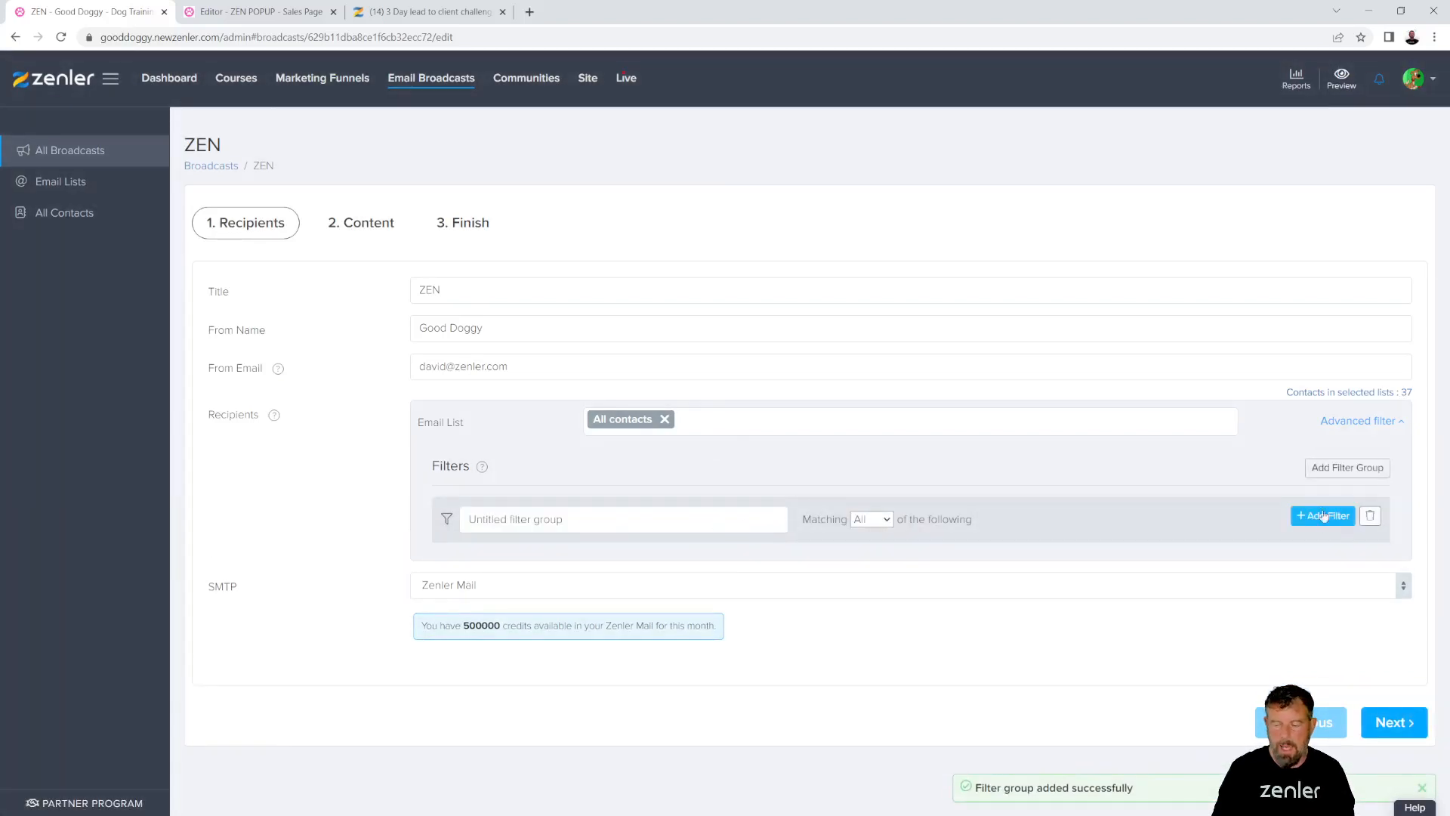
pyautogui.click(1323, 517)
pyautogui.click(588, 564)
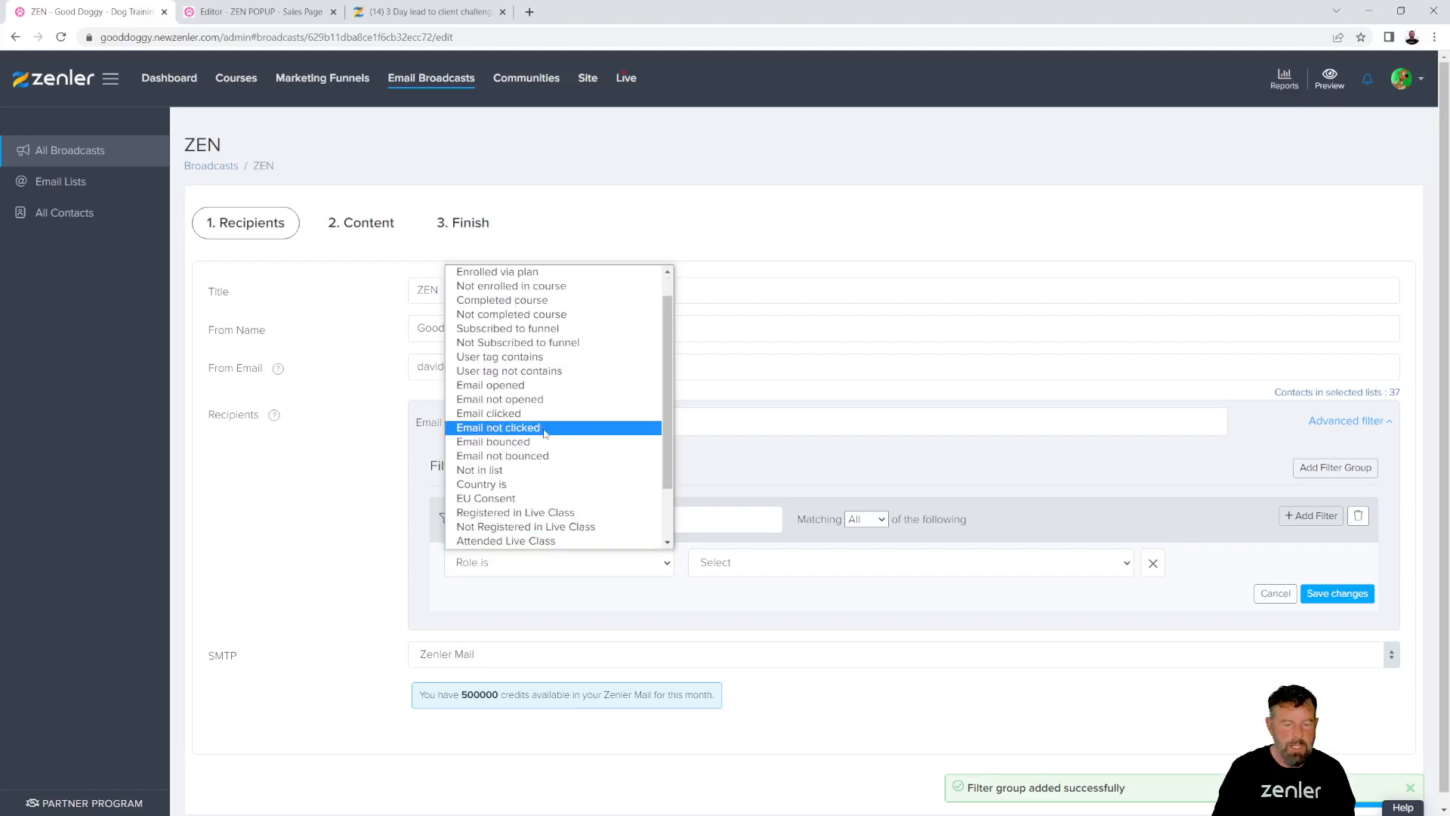
pyautogui.click(521, 356)
pyautogui.click(800, 568)
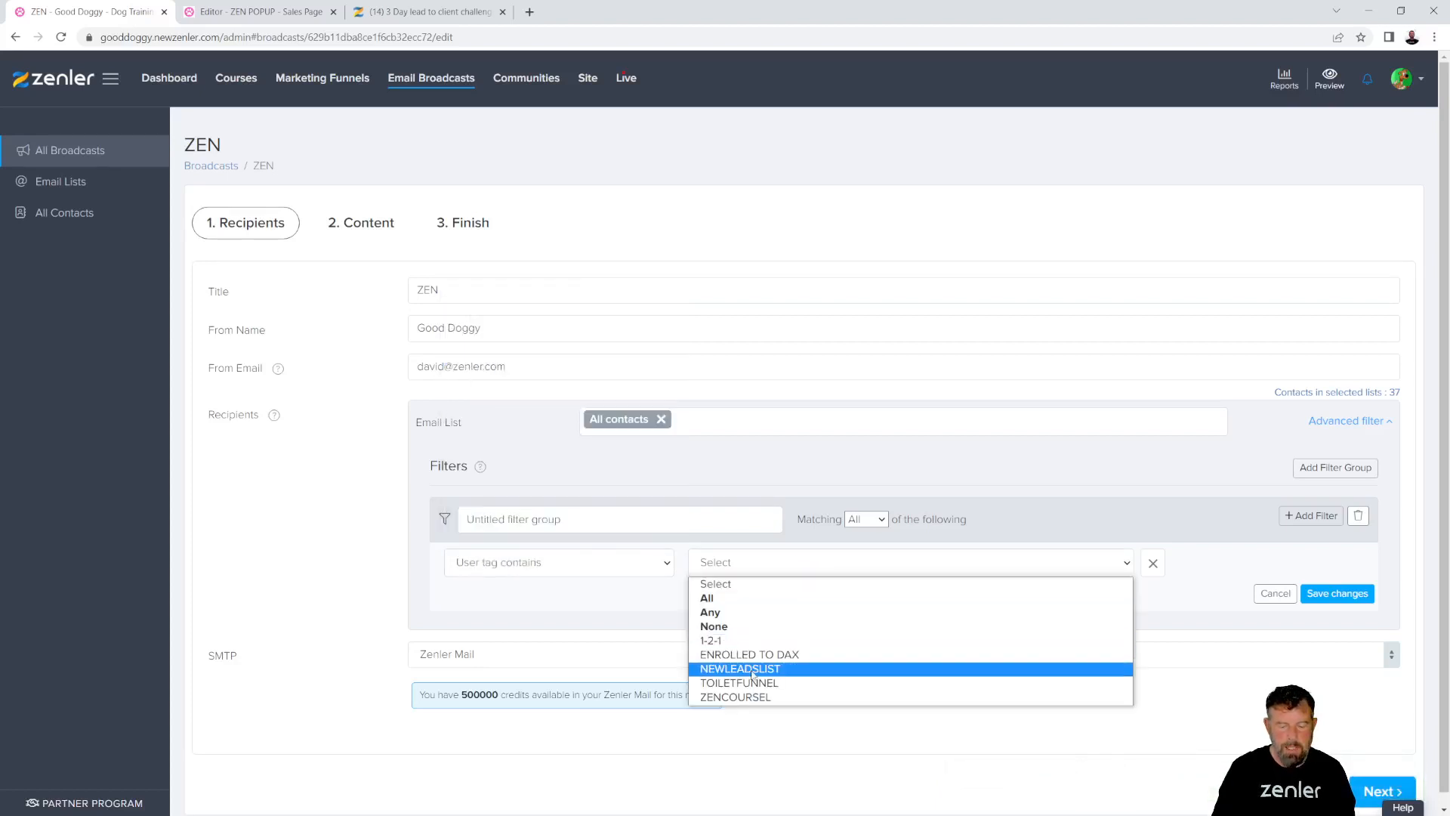
pyautogui.click(726, 698)
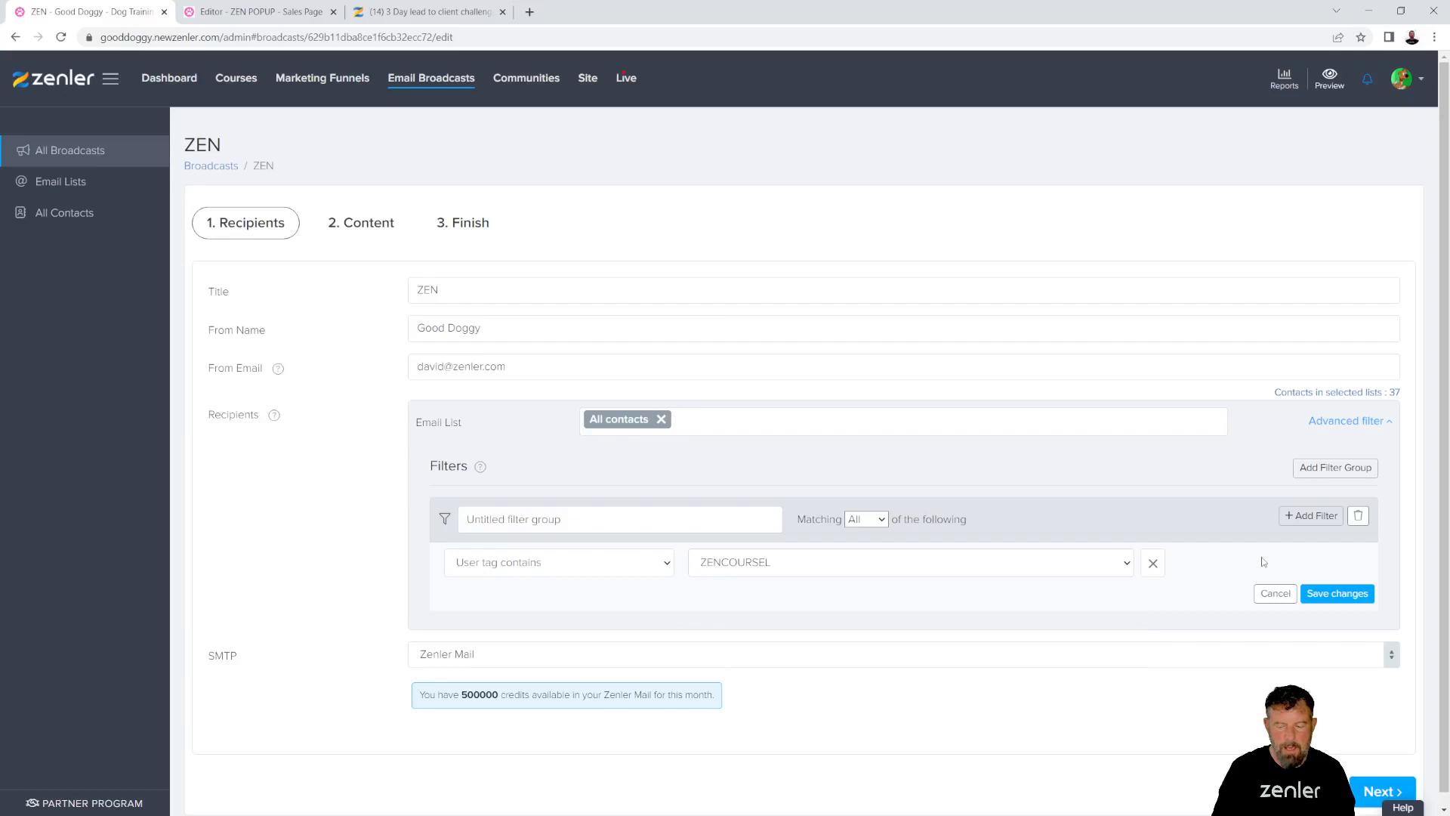
pyautogui.click(1326, 593)
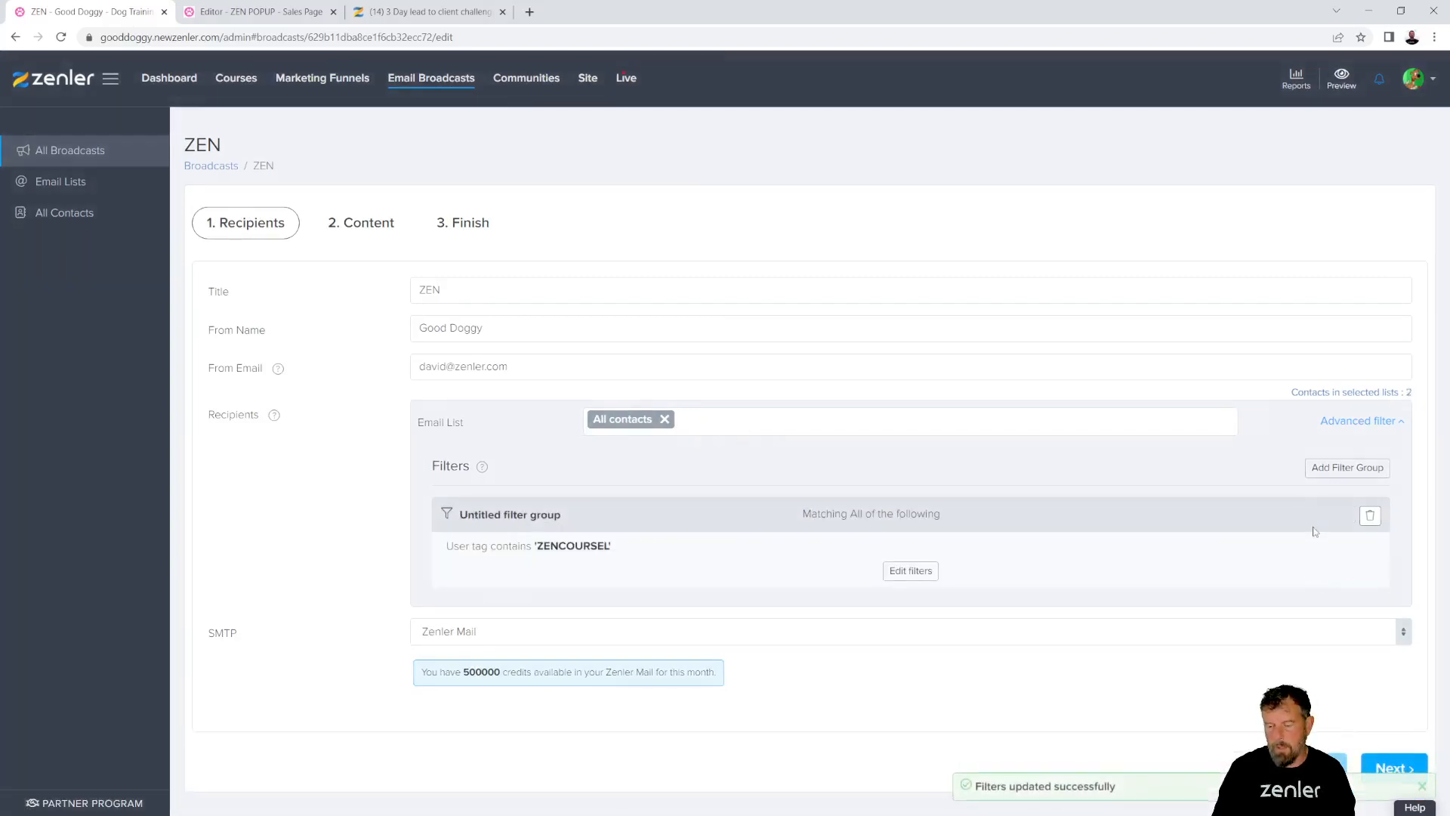
# - Continue to the broadcast's content and write "We have launched" below the greeting in the email body
pyautogui.click(1394, 768)
pyautogui.click(603, 507)
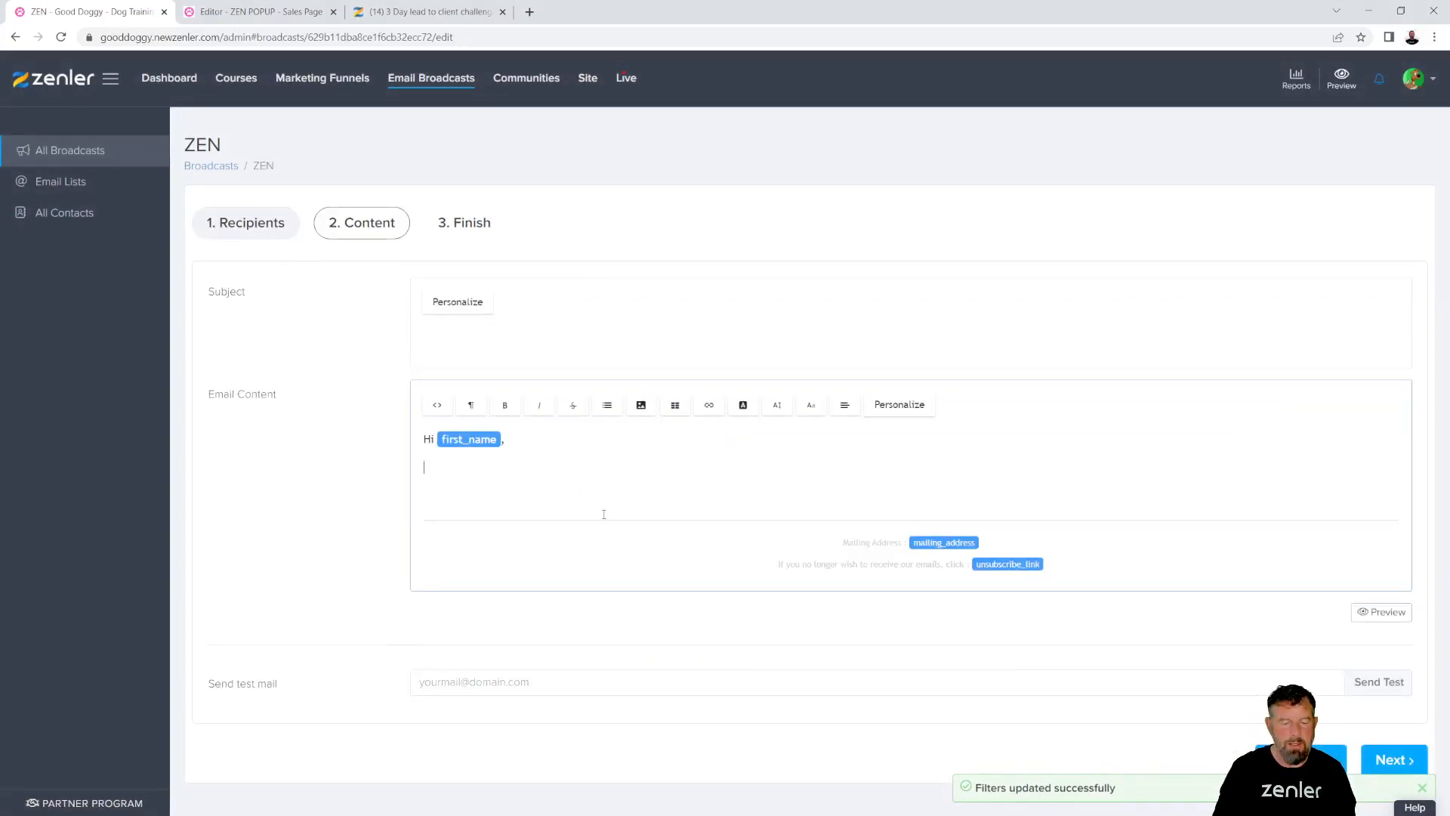
pyautogui.write('We hav')
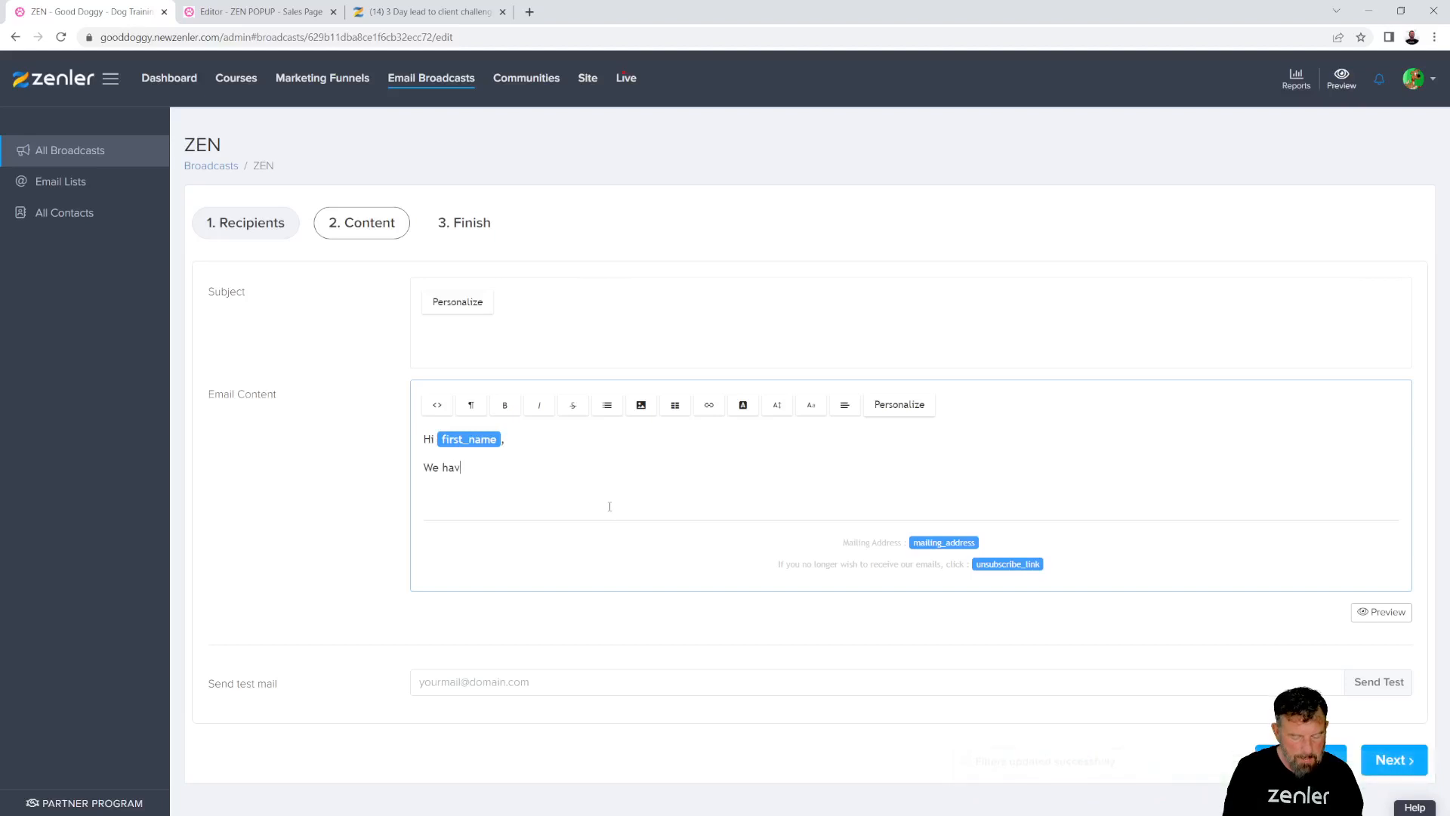
pyautogui.write('e launched')
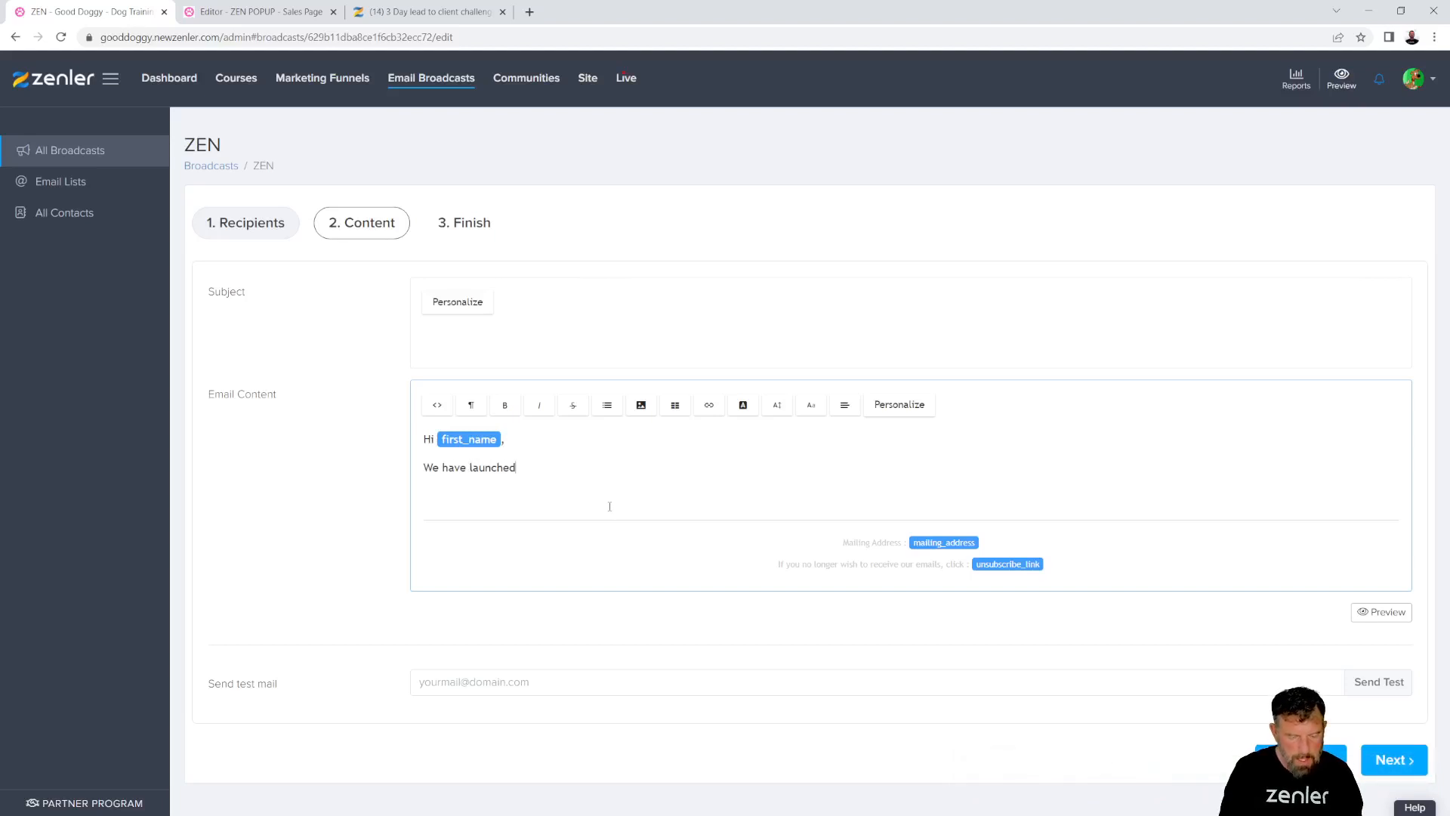
pyautogui.press('Return')
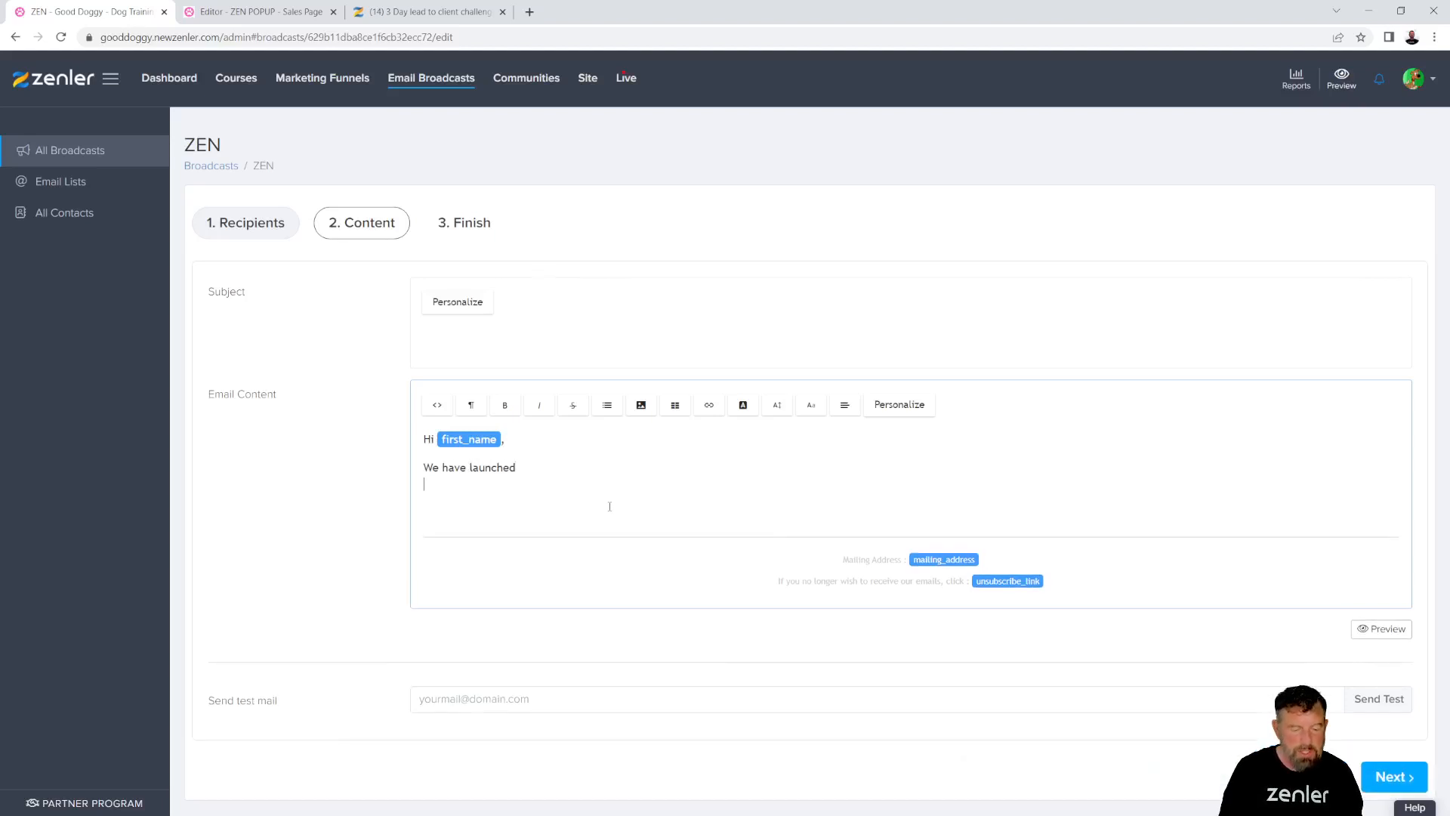
# - Open the courses list in a new browser tab and copy the ZEN POPUP course's checkout page URL
pyautogui.click(301, 19)
pyautogui.click(133, 20)
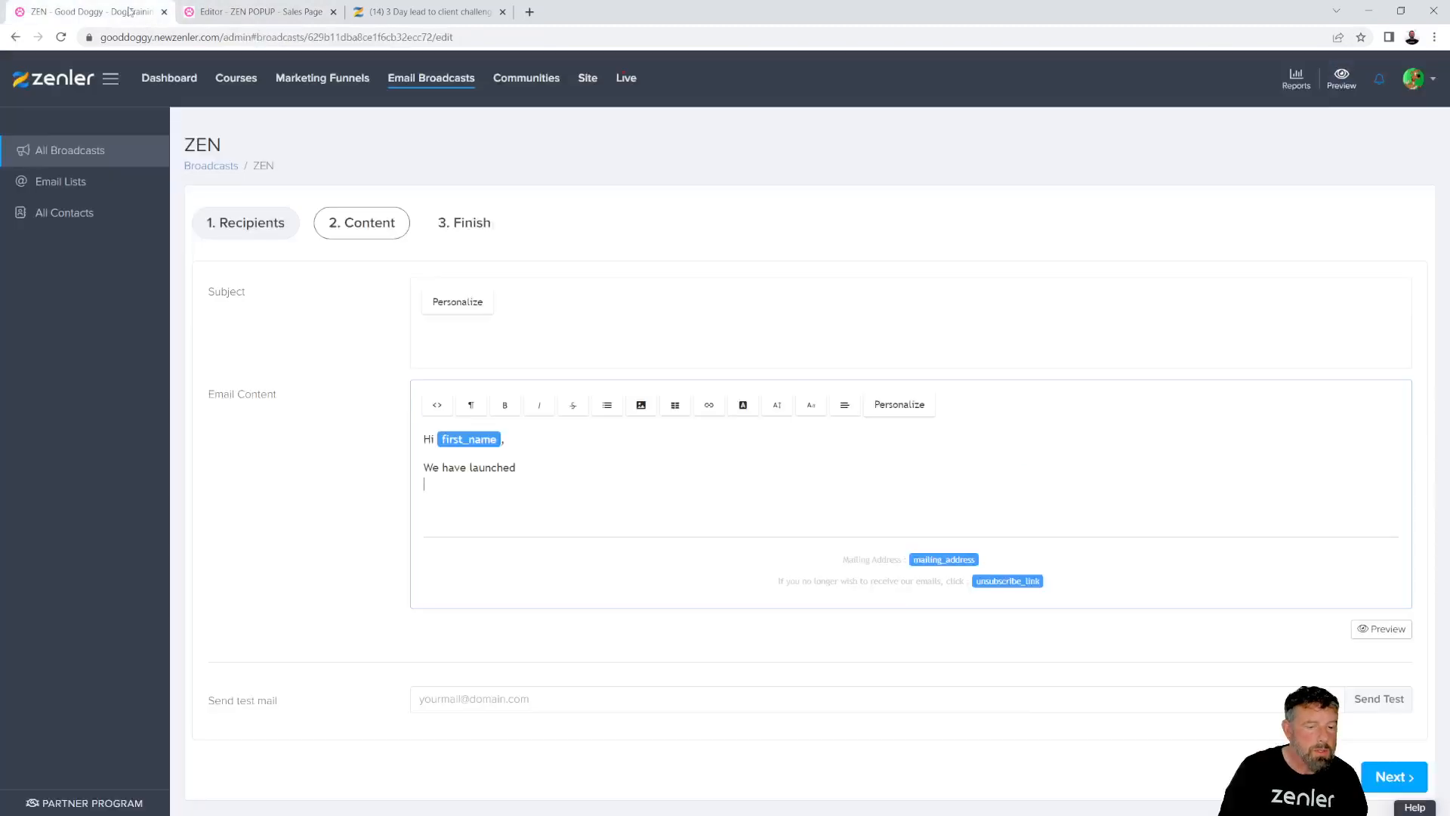
pyautogui.rightClick(247, 83)
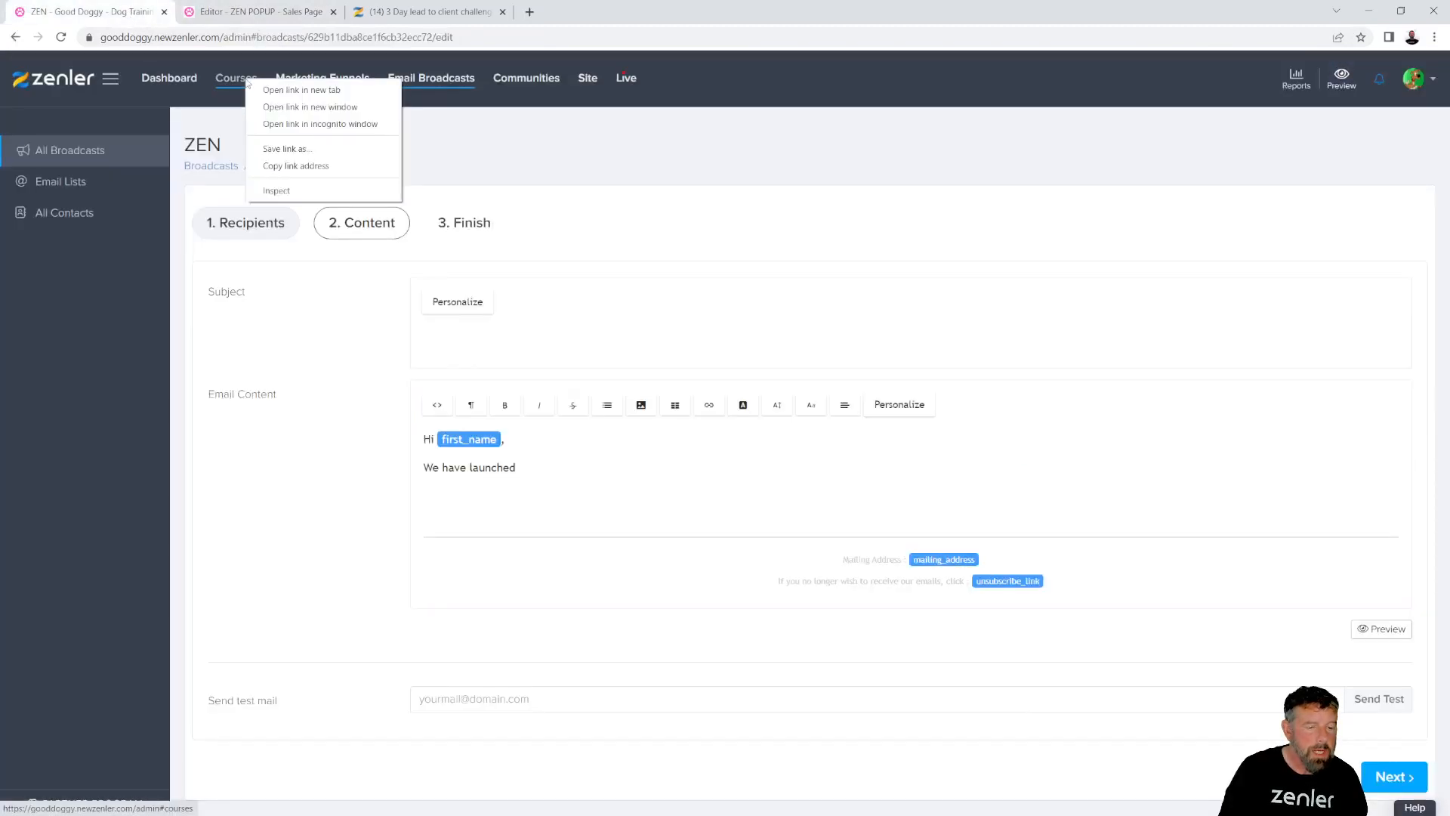
pyautogui.press('Escape')
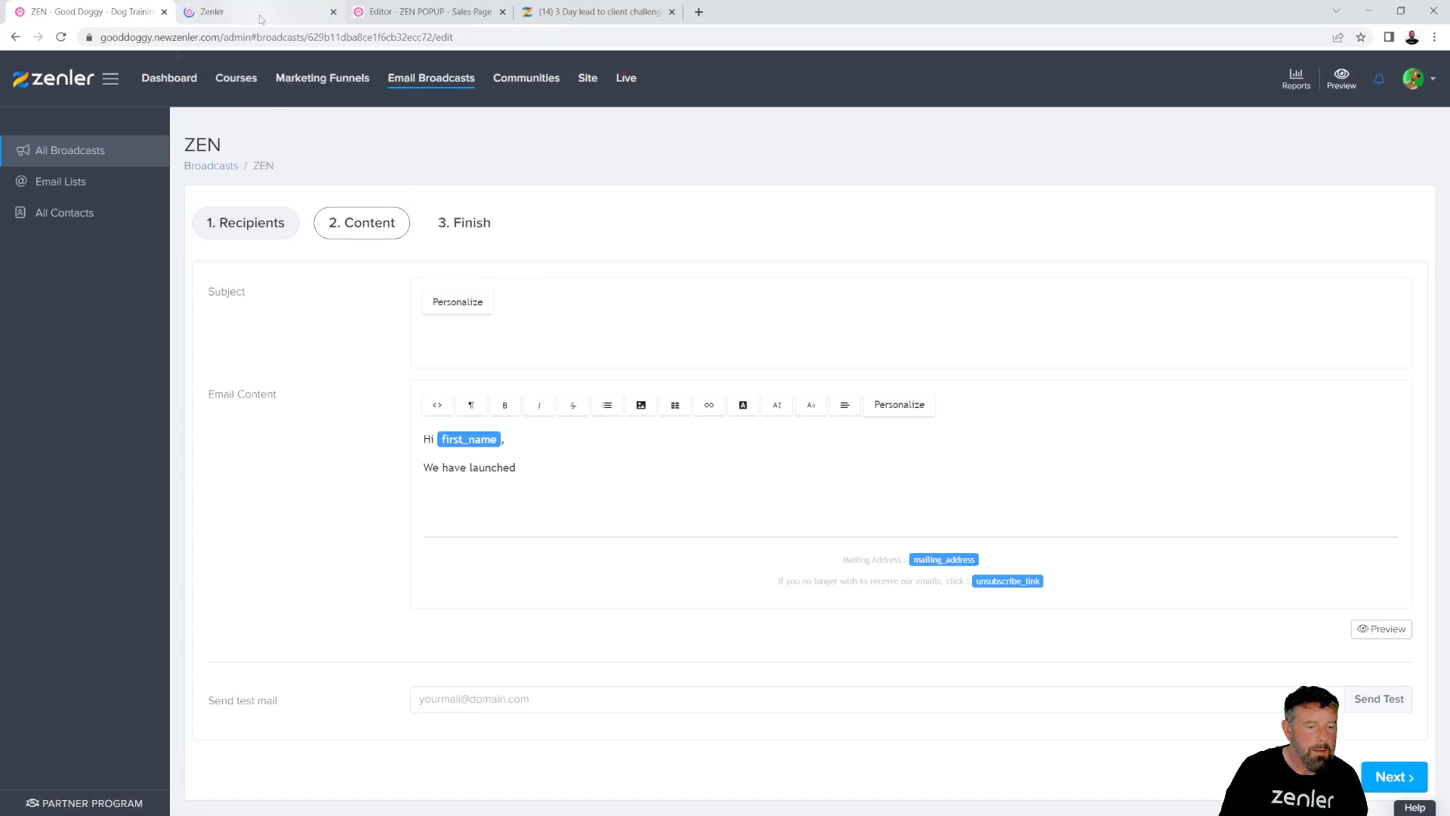
pyautogui.click(260, 15)
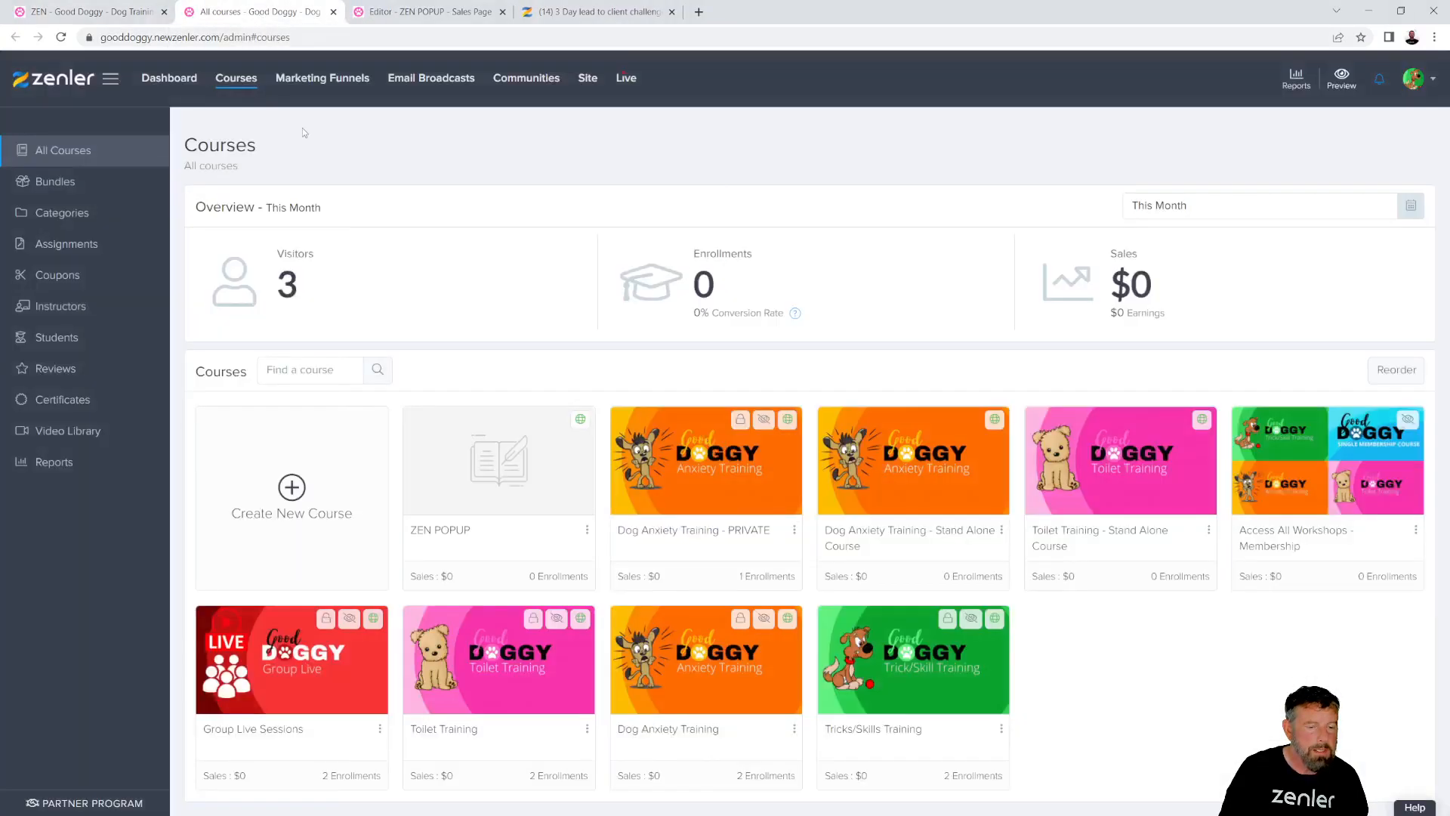
pyautogui.click(480, 458)
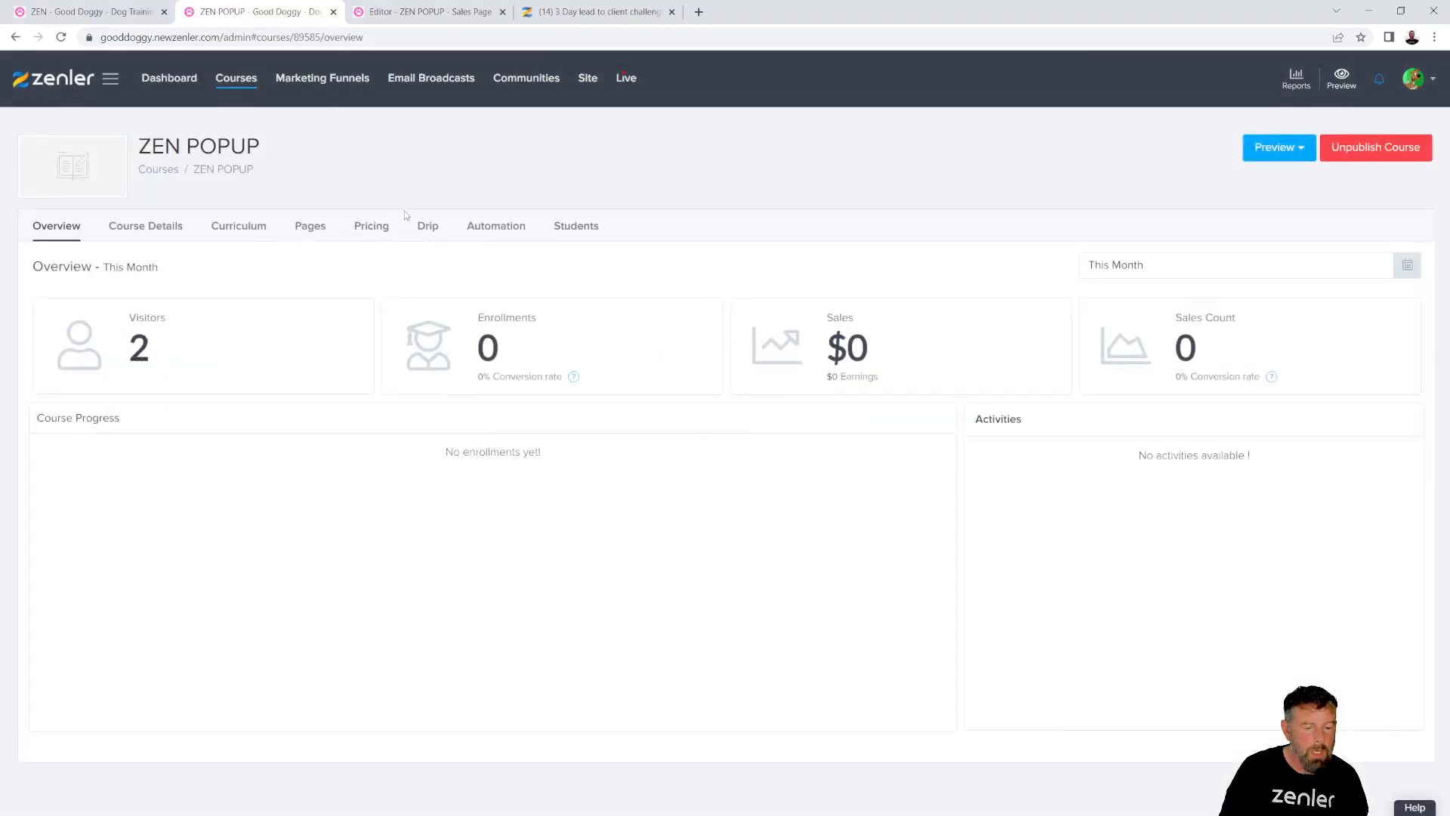
pyautogui.click(302, 228)
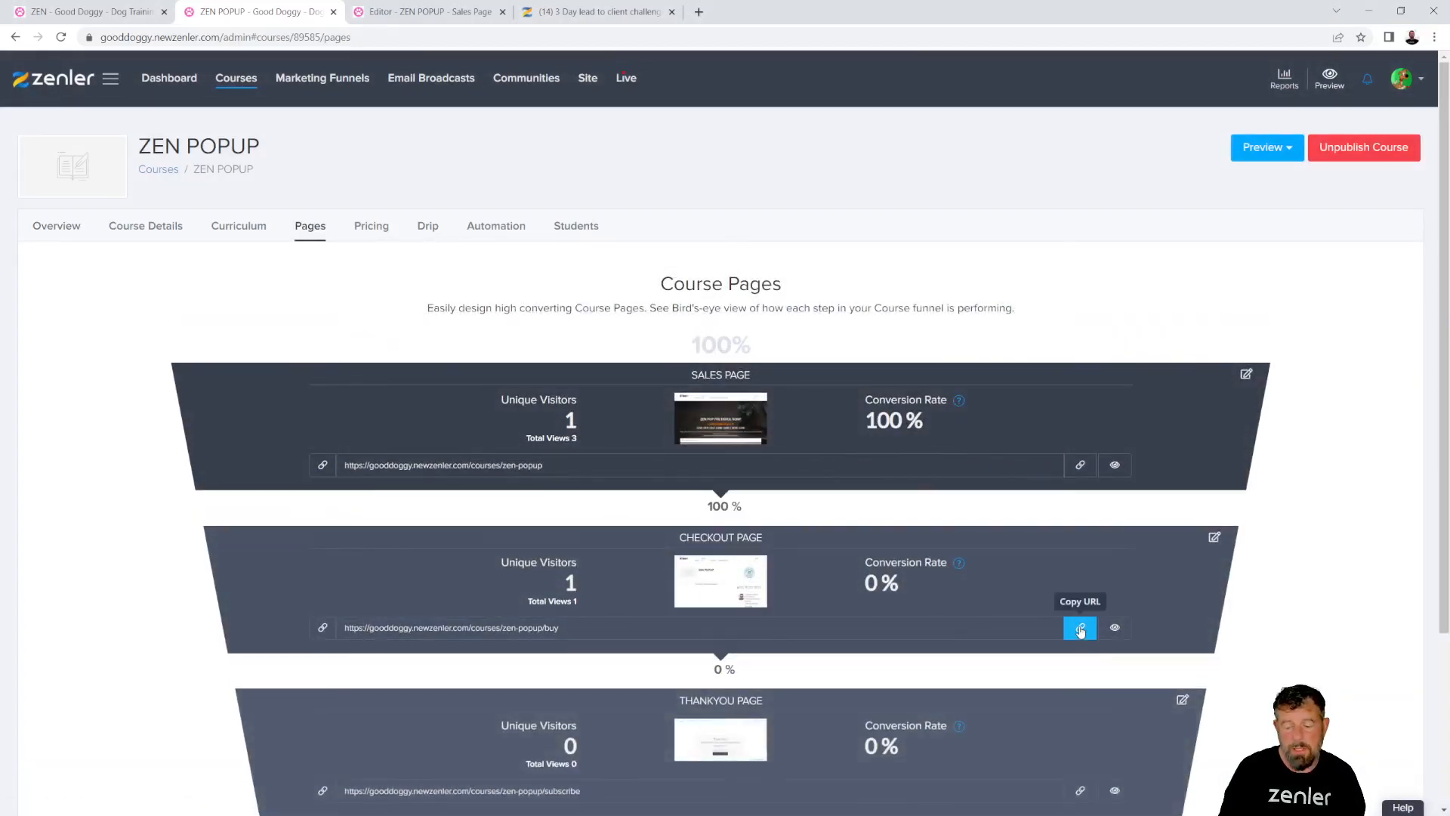
pyautogui.click(1080, 629)
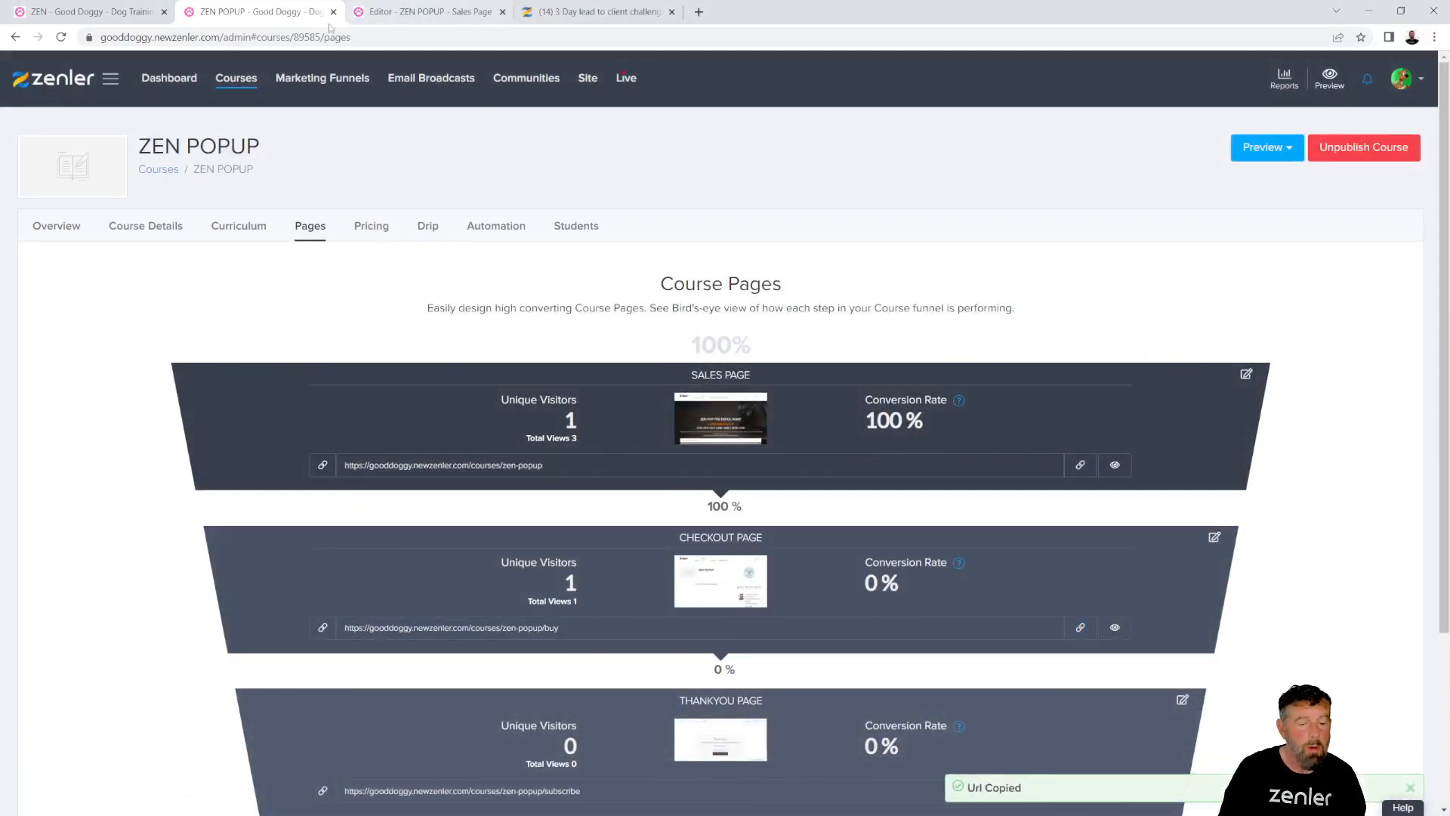
# - Back in the ZEN broadcast, add "GO STARIGHT TO THE COURSE" after "We have launched" and link it to the copied checkout URL
pyautogui.click(75, 12)
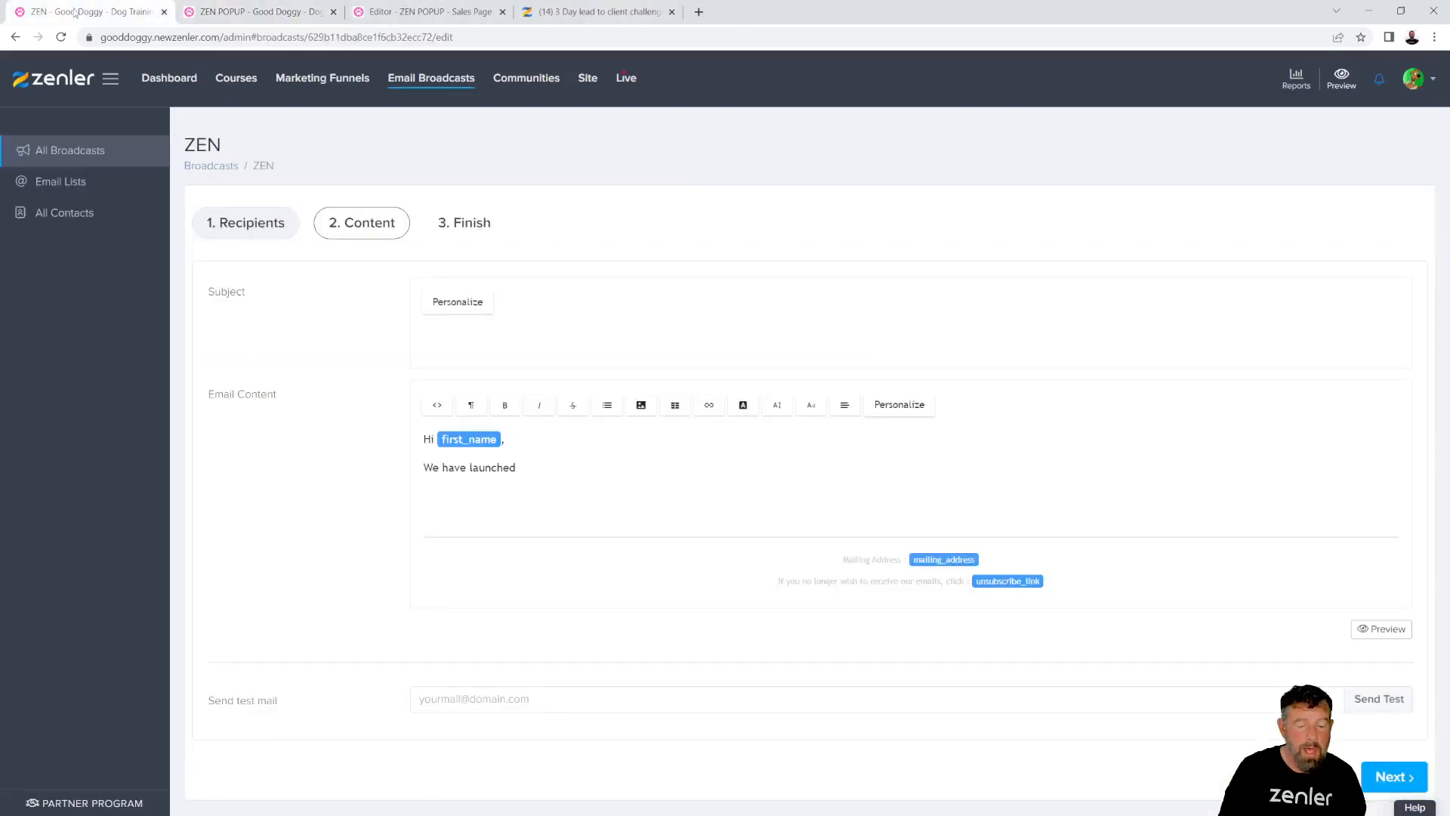
pyautogui.click(531, 463)
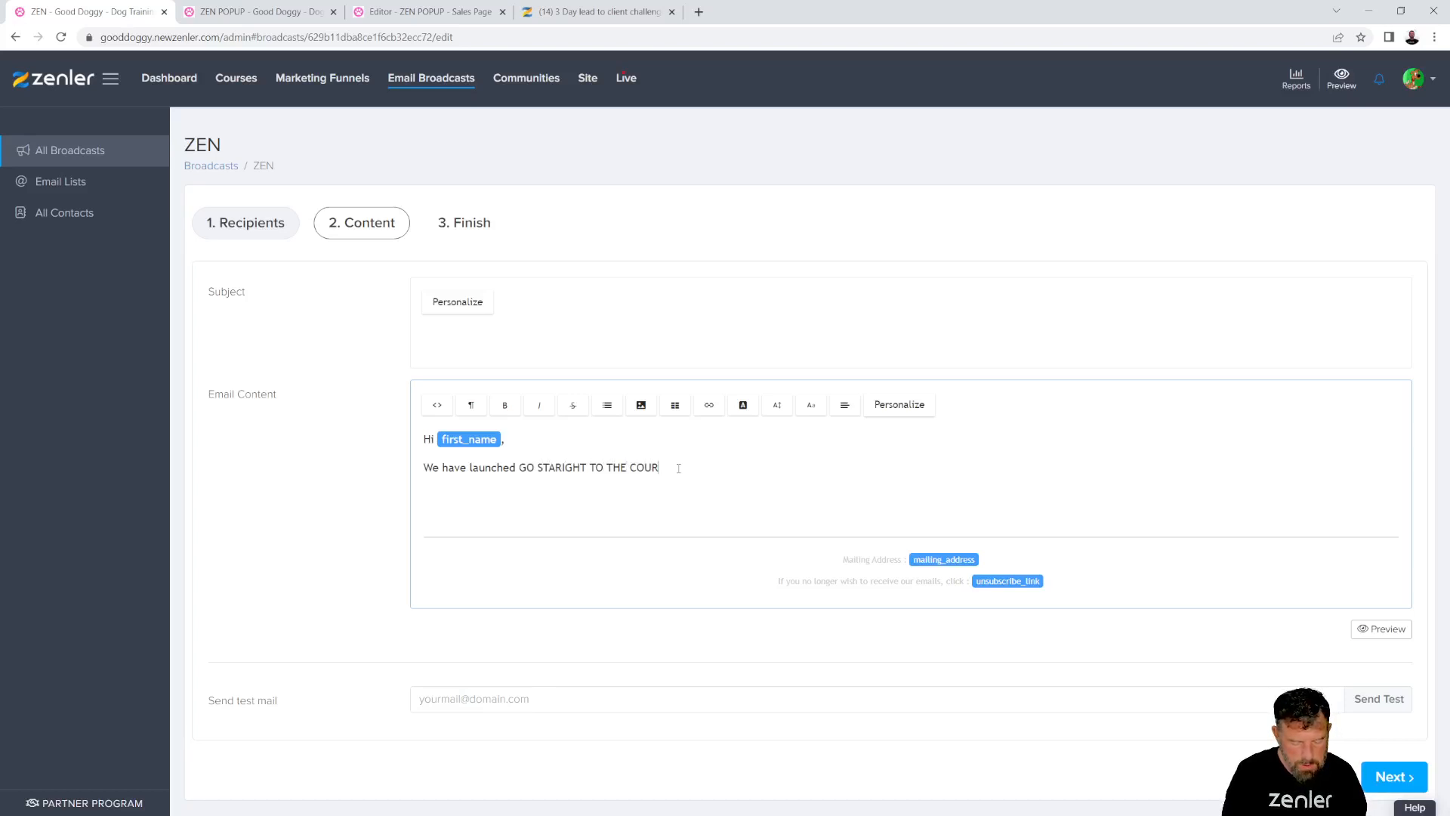
pyautogui.moveTo(681, 464); pyautogui.dragTo(527, 466)
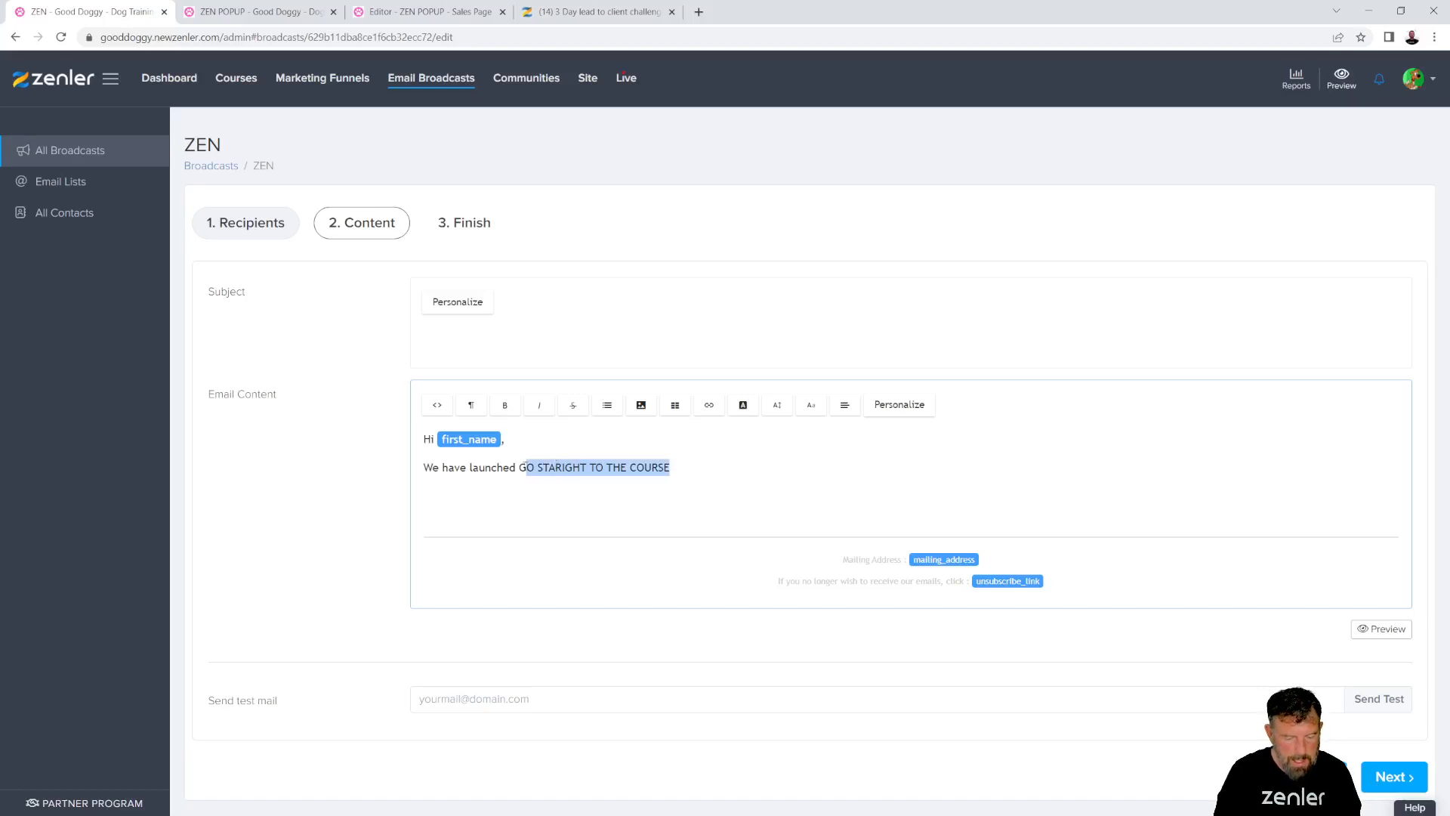
pyautogui.click(717, 411)
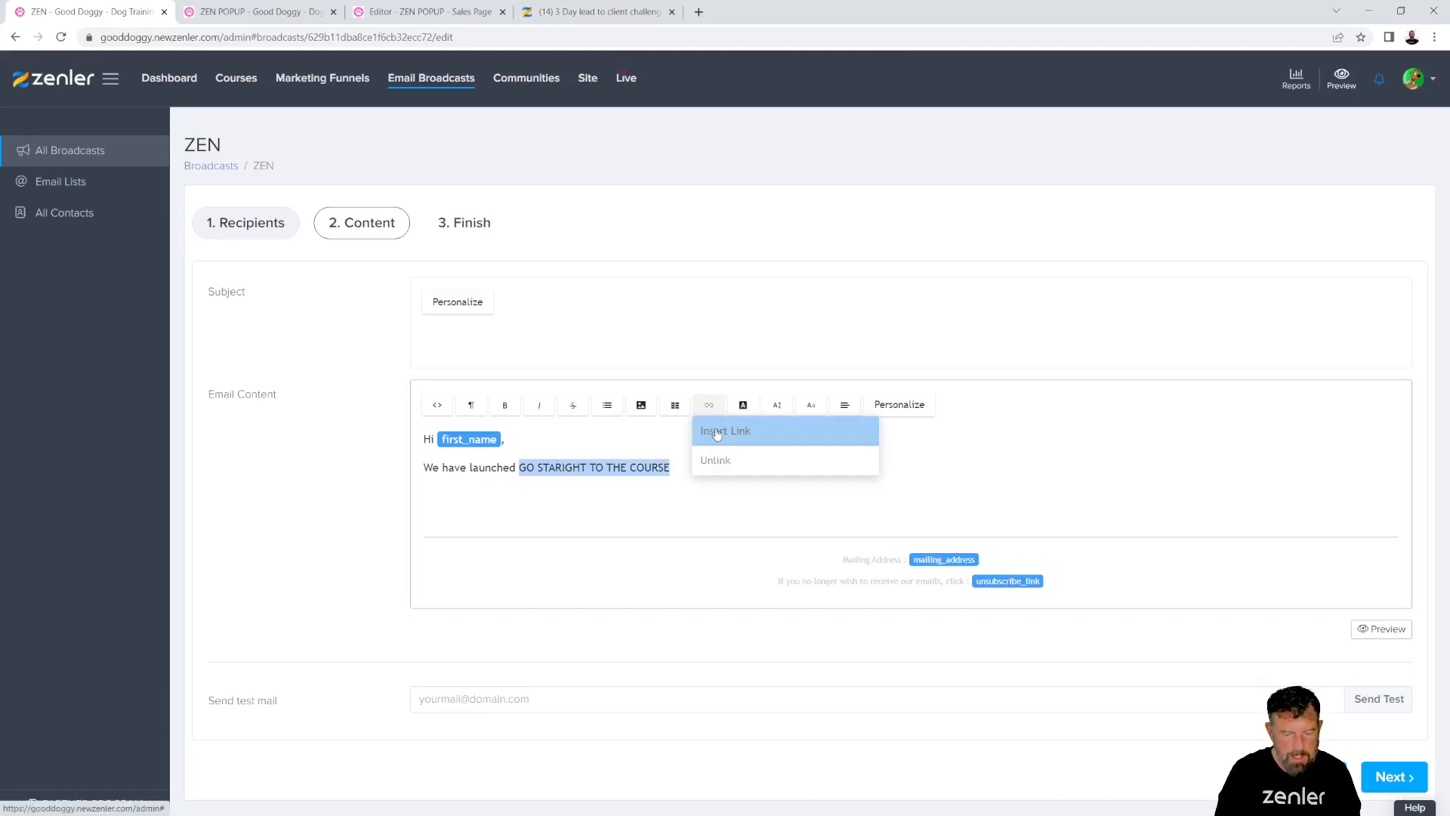
pyautogui.click(718, 428)
pyautogui.hotkey('ctrl', 'v')
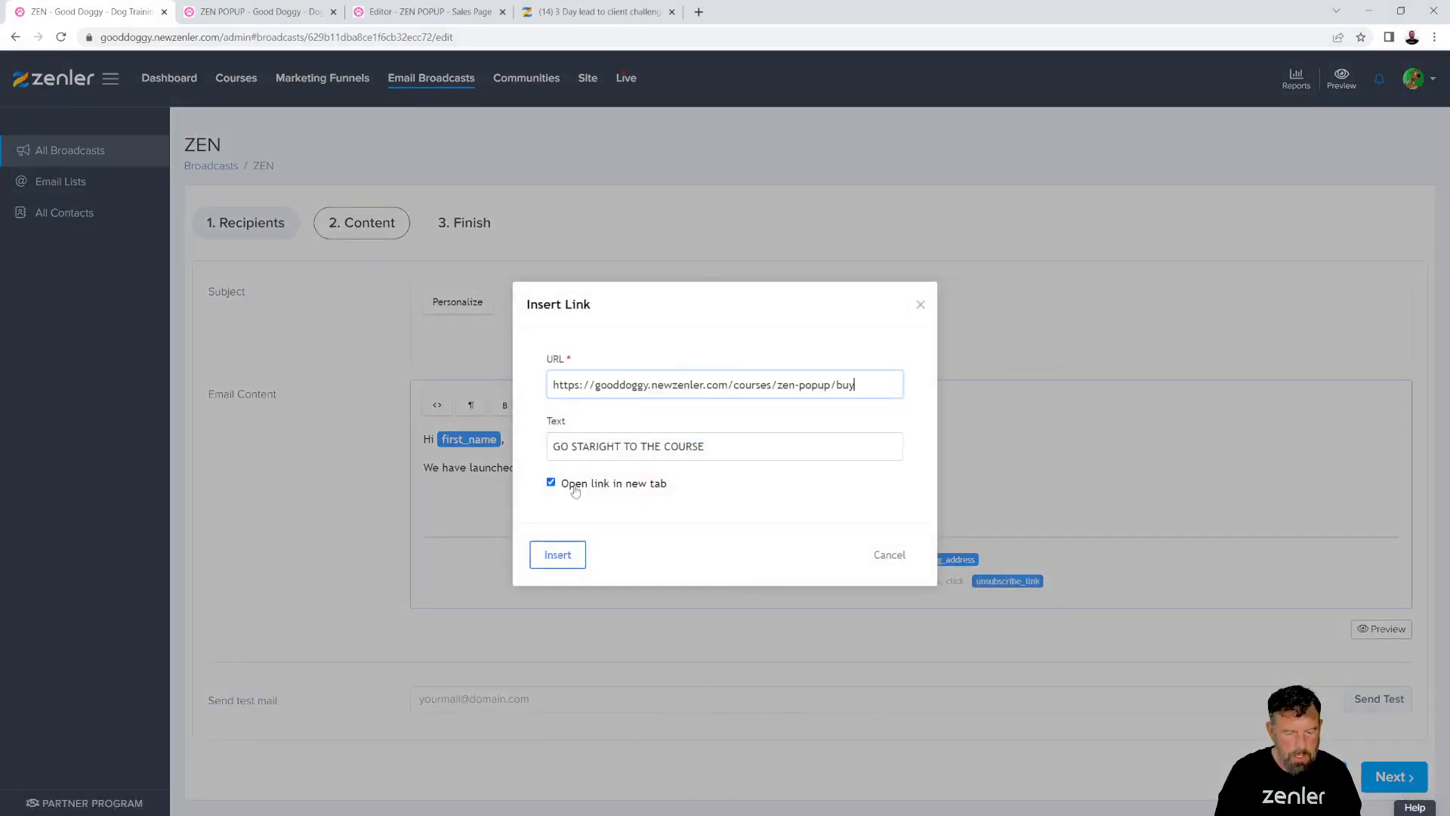
pyautogui.click(558, 555)
pyautogui.click(707, 465)
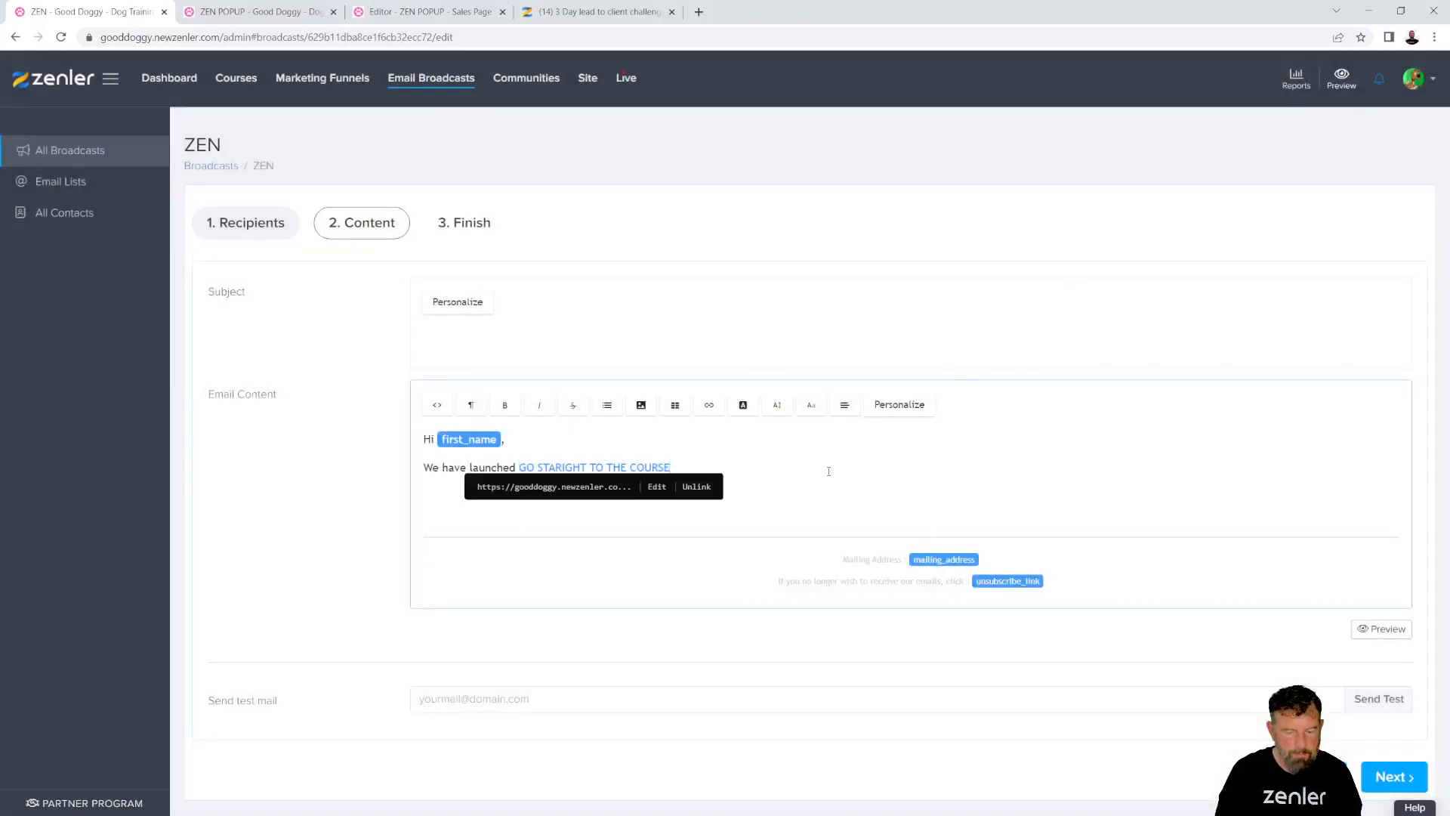
# - Paste the checkout page URL on a new line below the course link and preview the broadcast email
pyautogui.press('Return')
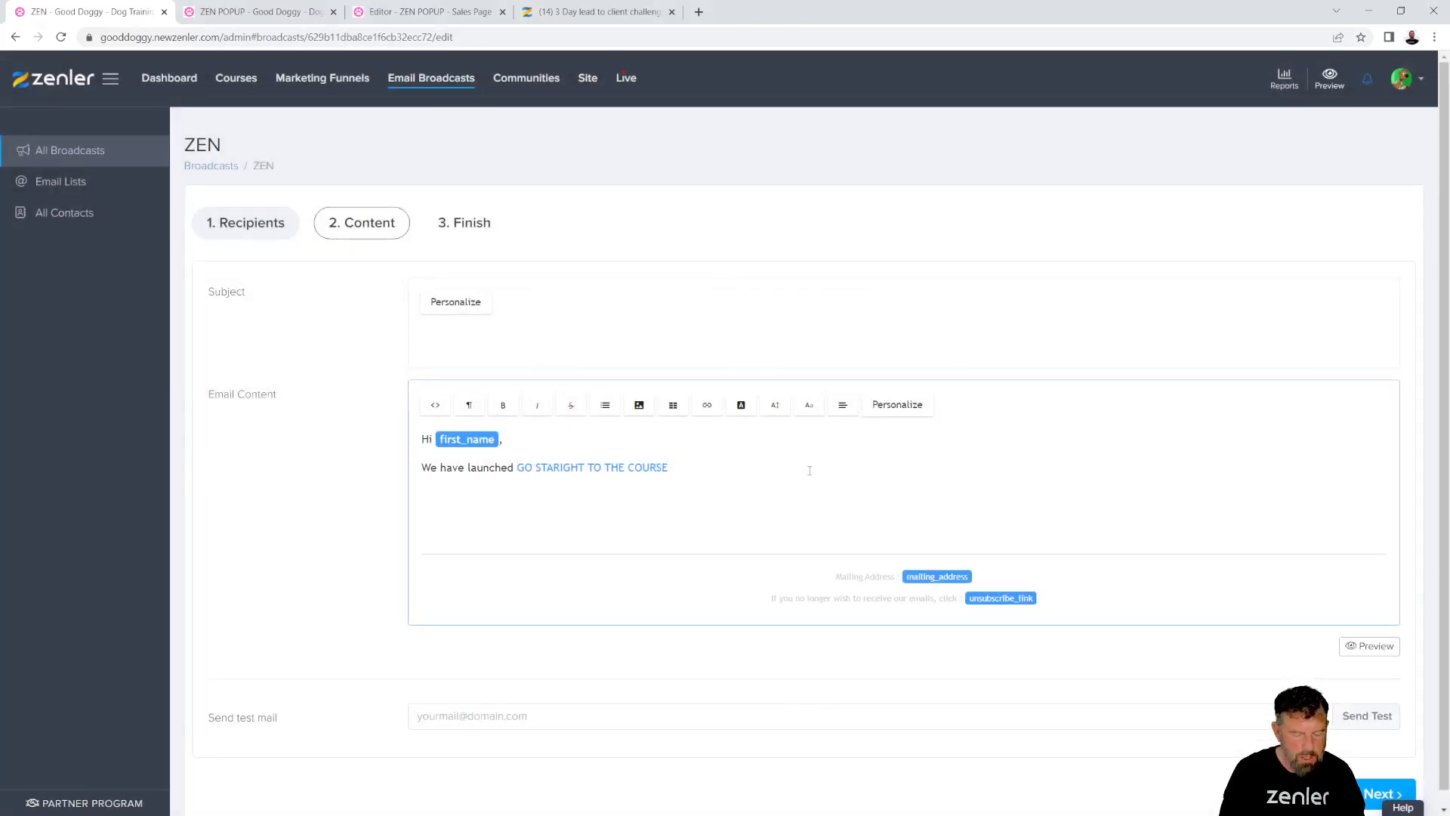
pyautogui.hotkey('ctrl', 'v')
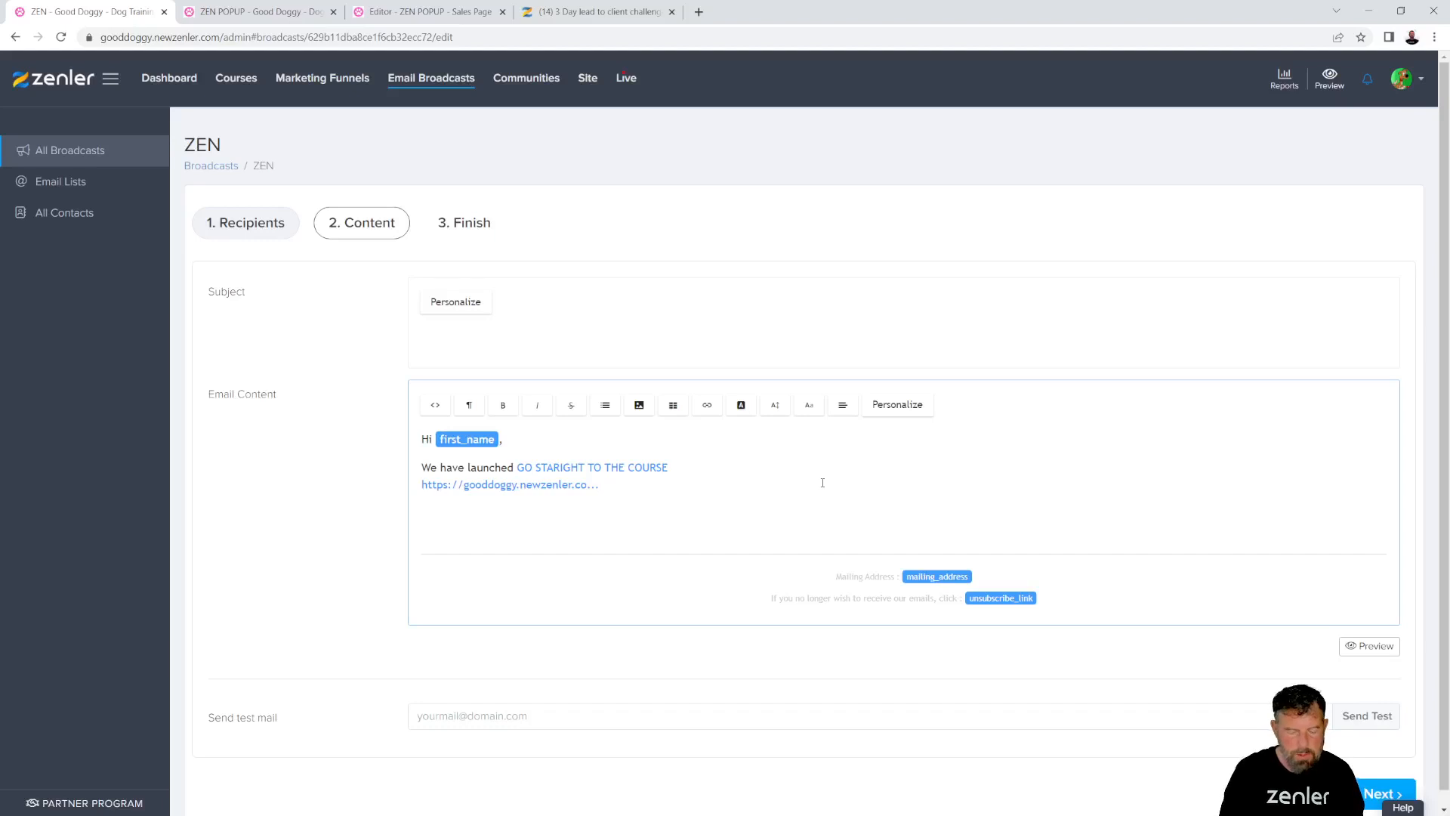
pyautogui.press('Return')
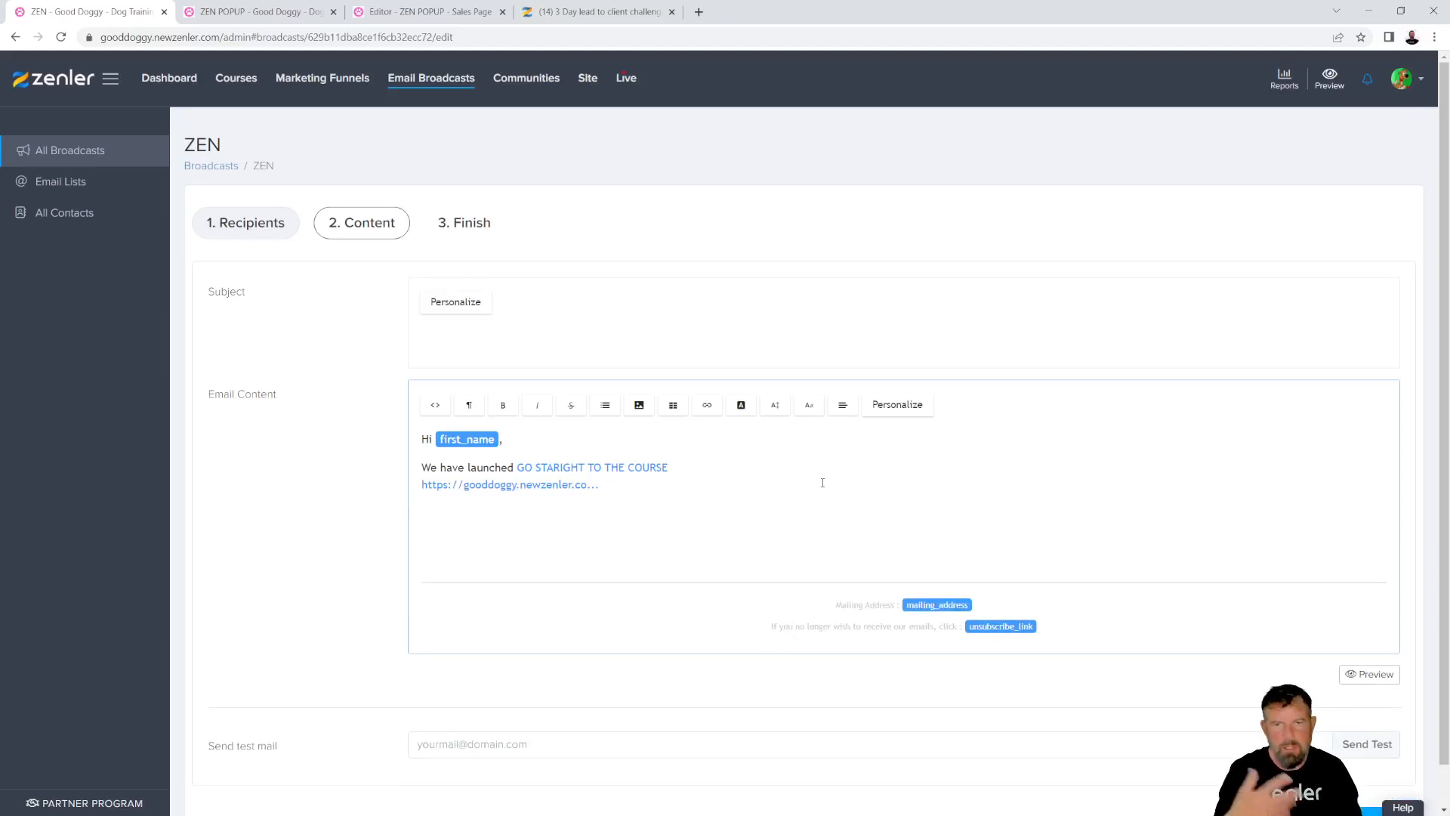
pyautogui.click(1370, 674)
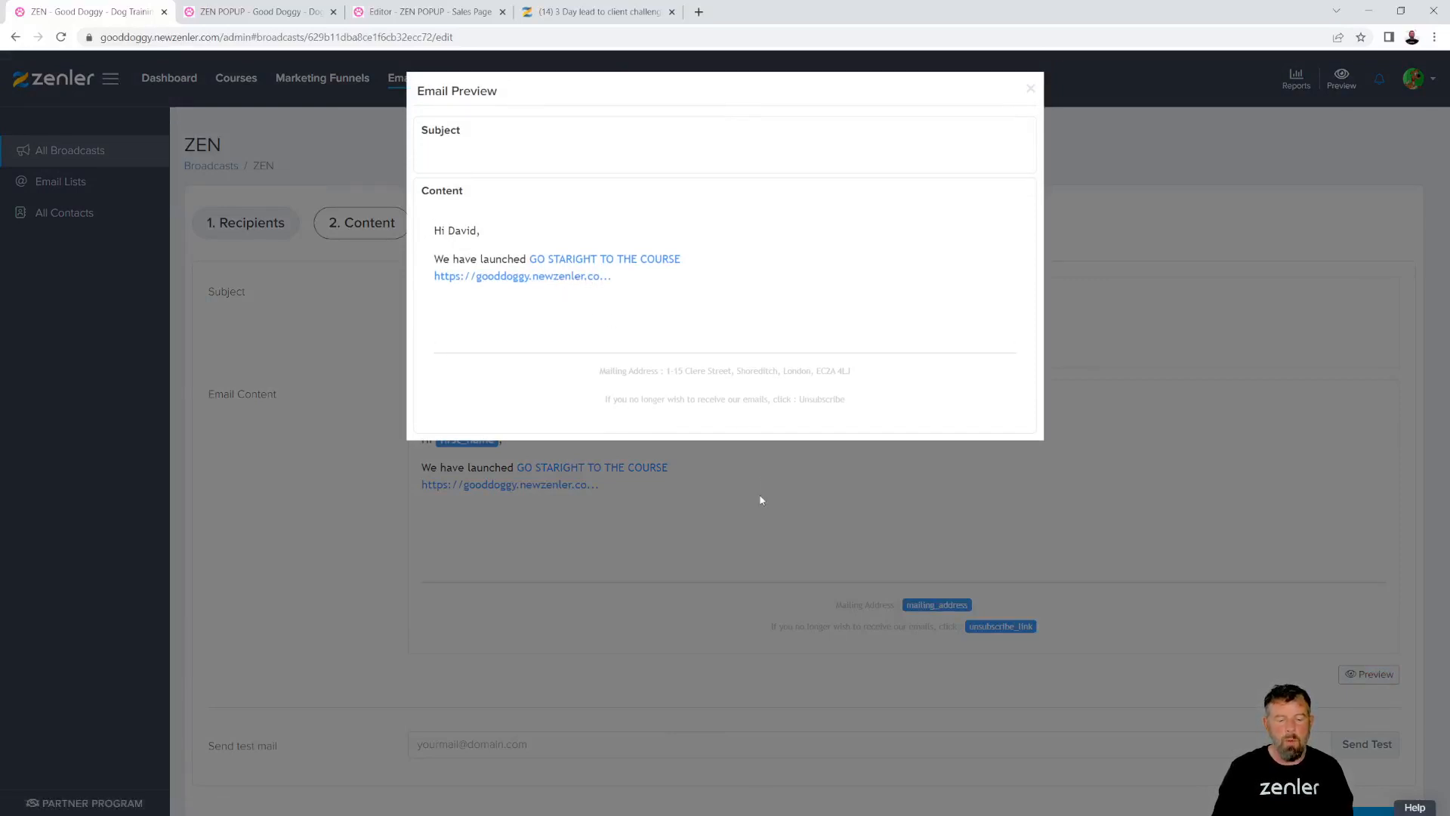
pyautogui.click(1031, 88)
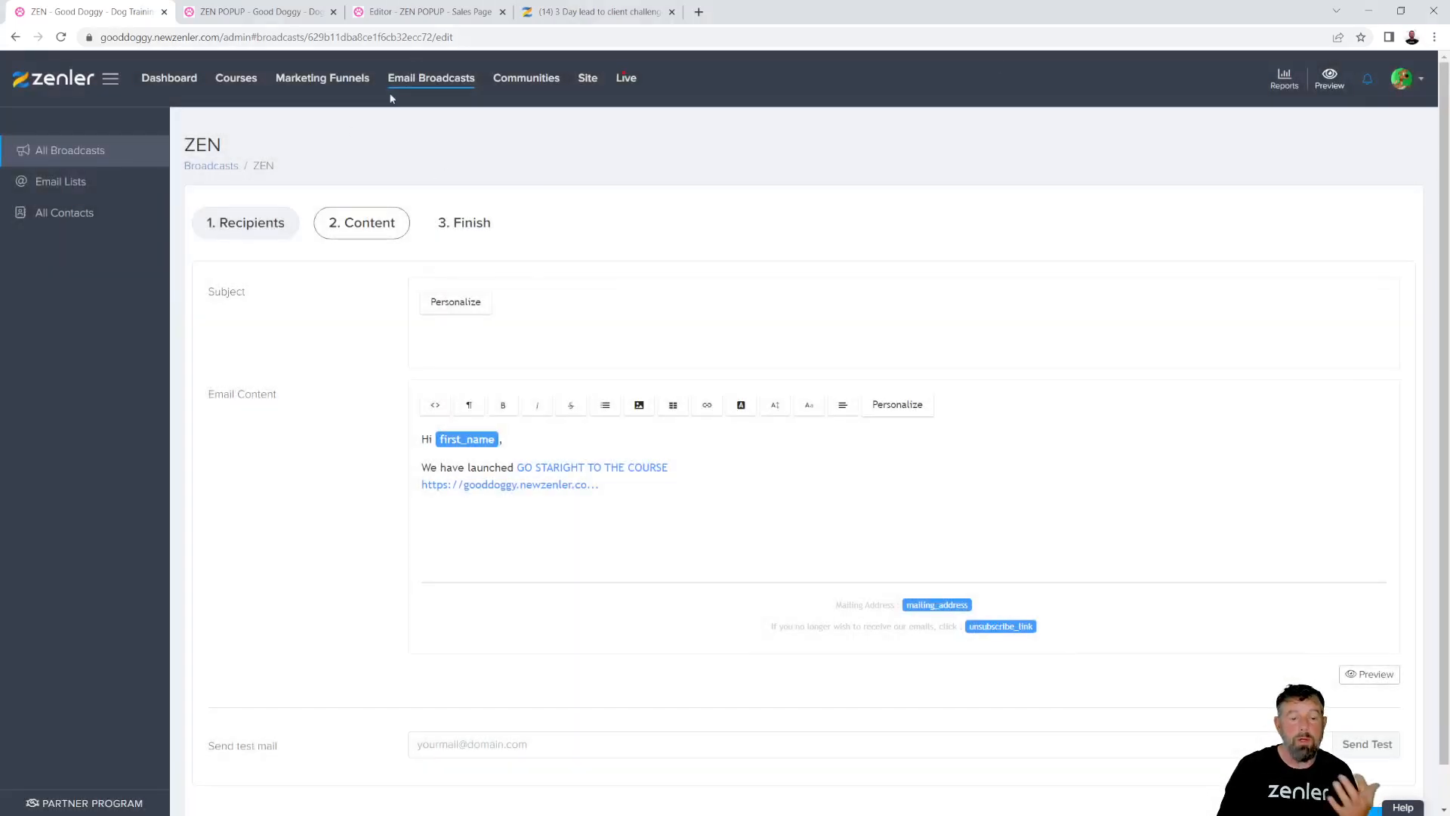
# - Switch to the ZEN POPUP sales page editor and delete the name and email form from the page
pyautogui.click(425, 11)
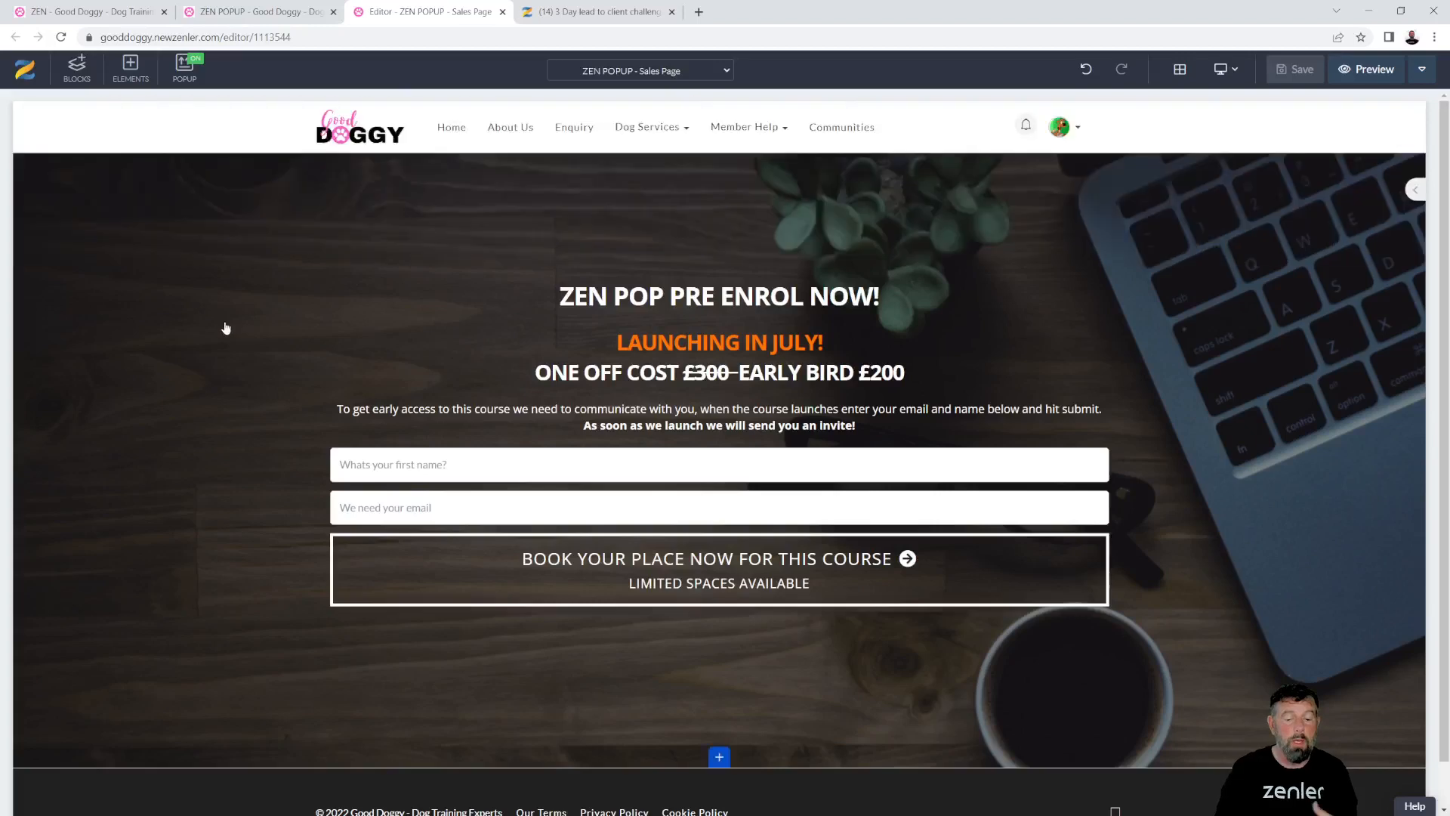
pyautogui.click(326, 578)
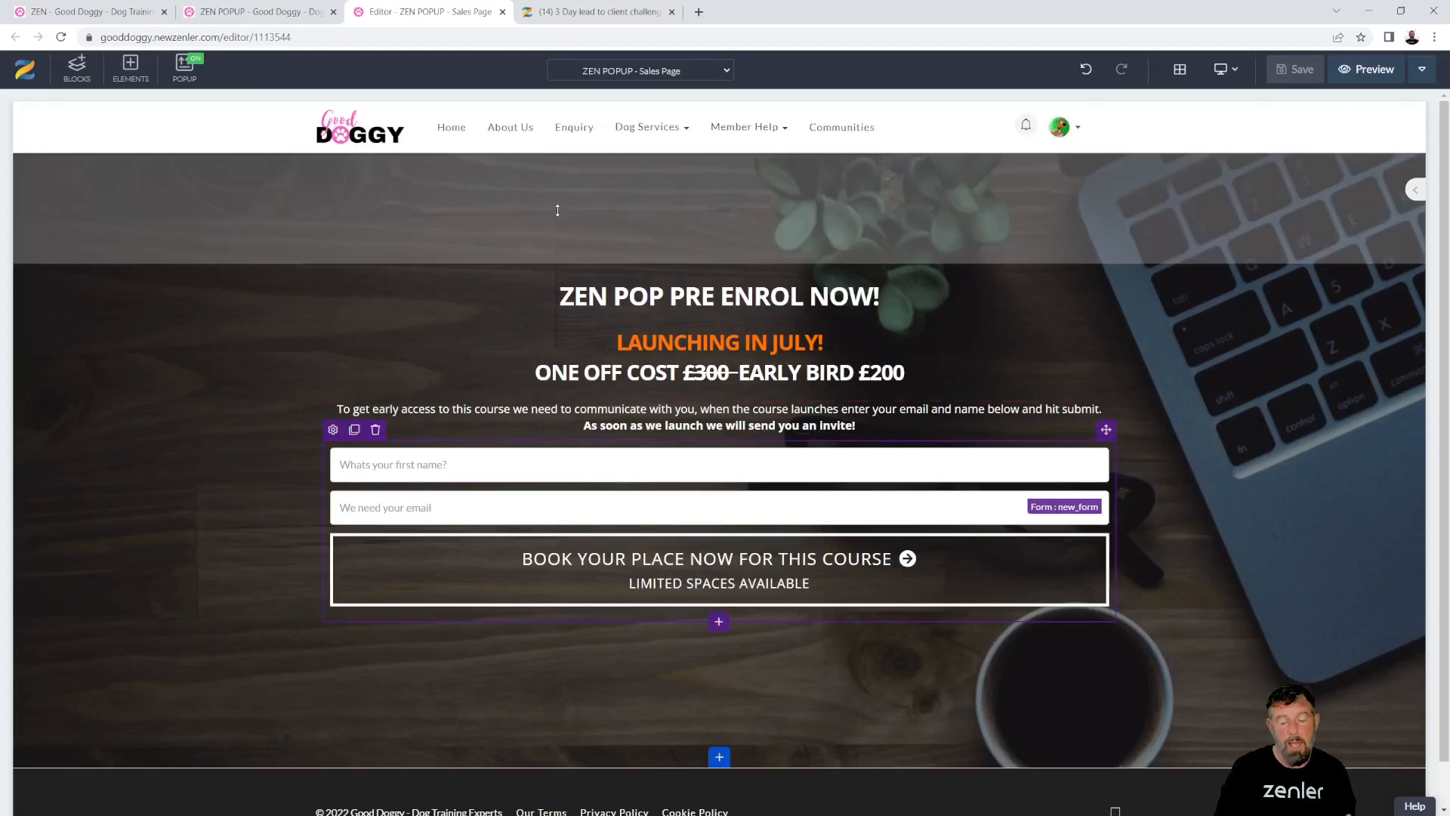
pyautogui.click(376, 429)
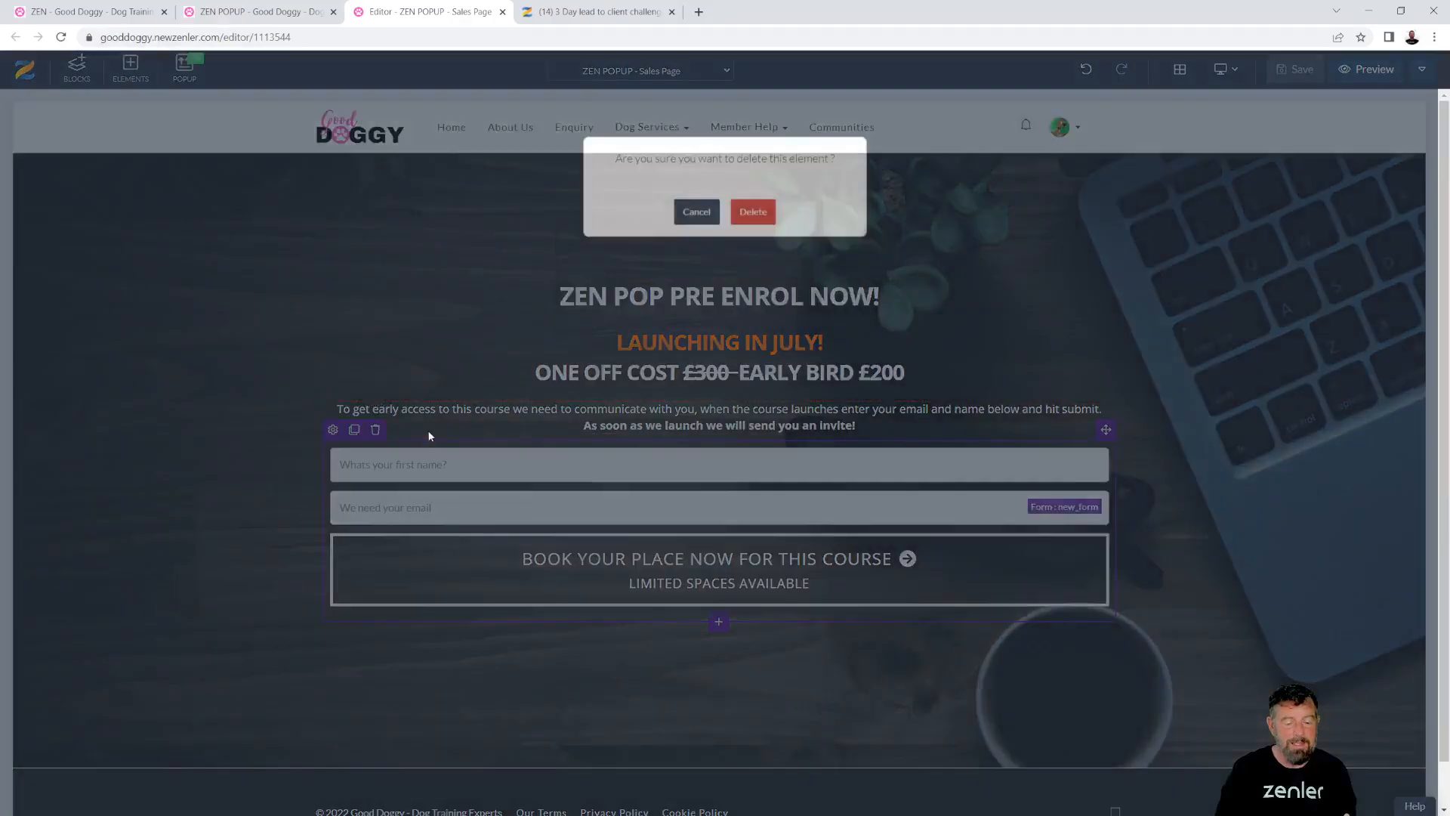
pyautogui.click(754, 219)
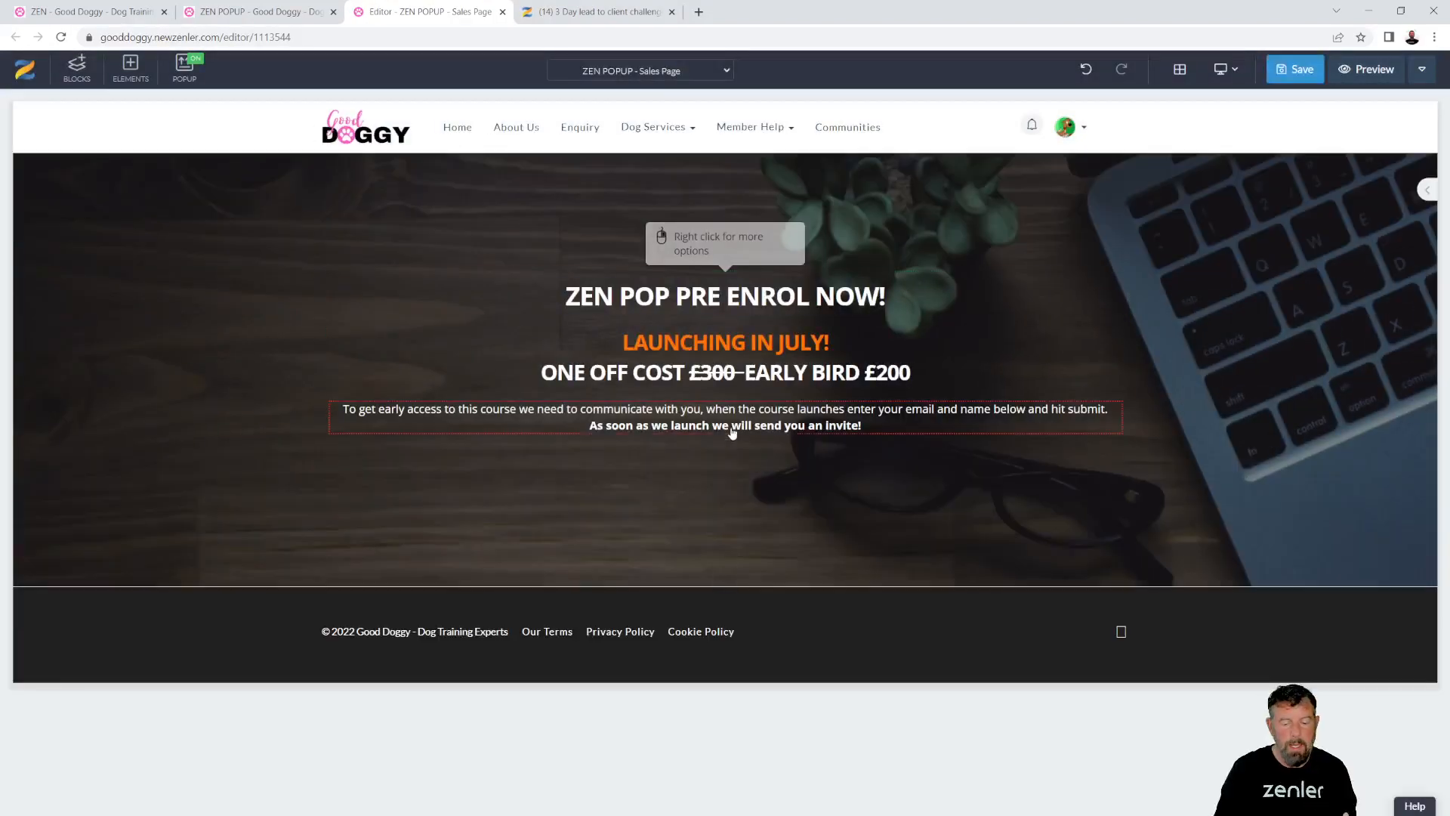
# - Add a button element below the early-access paragraph on the sales page
pyautogui.click(723, 435)
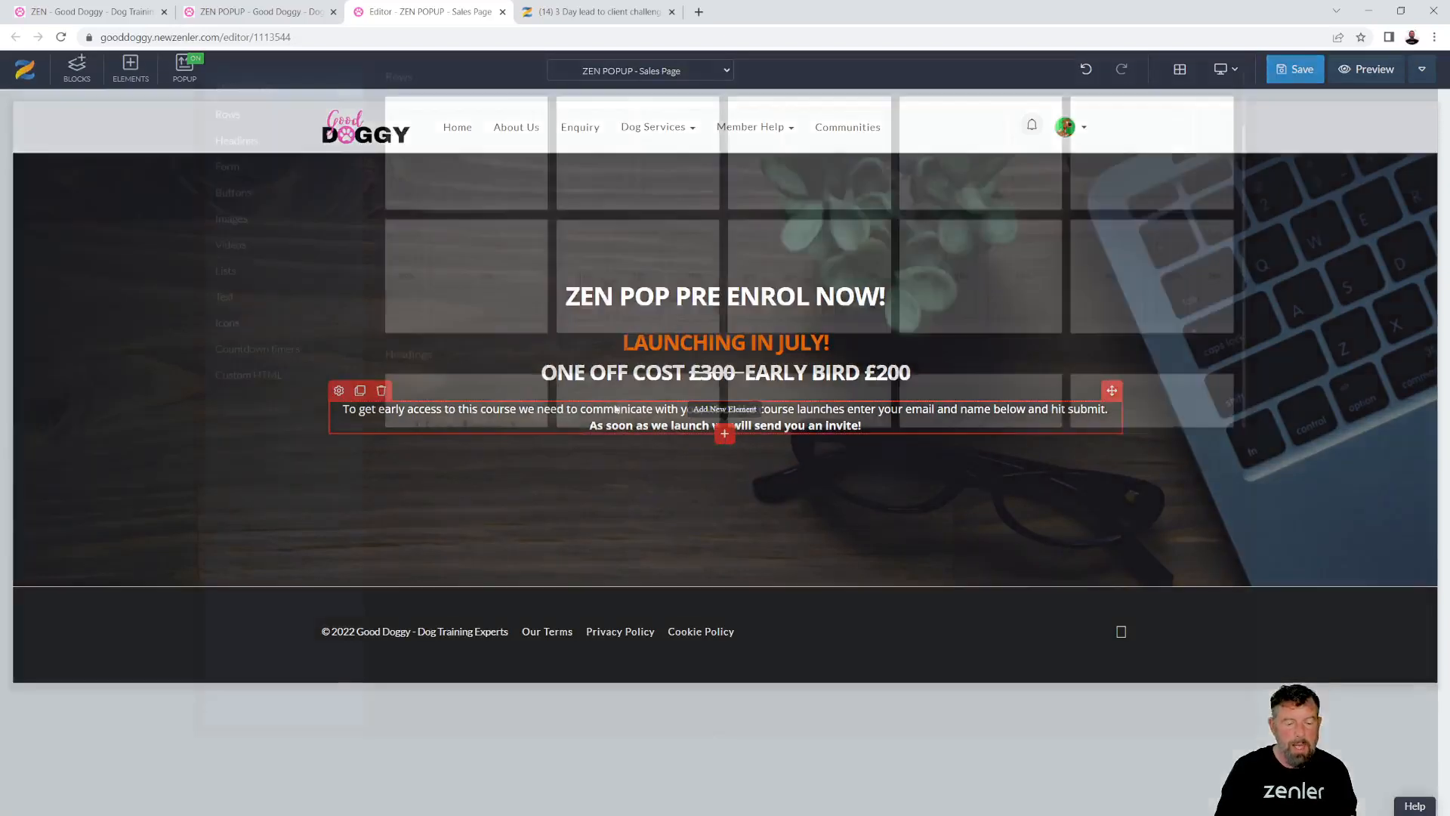
pyautogui.click(252, 273)
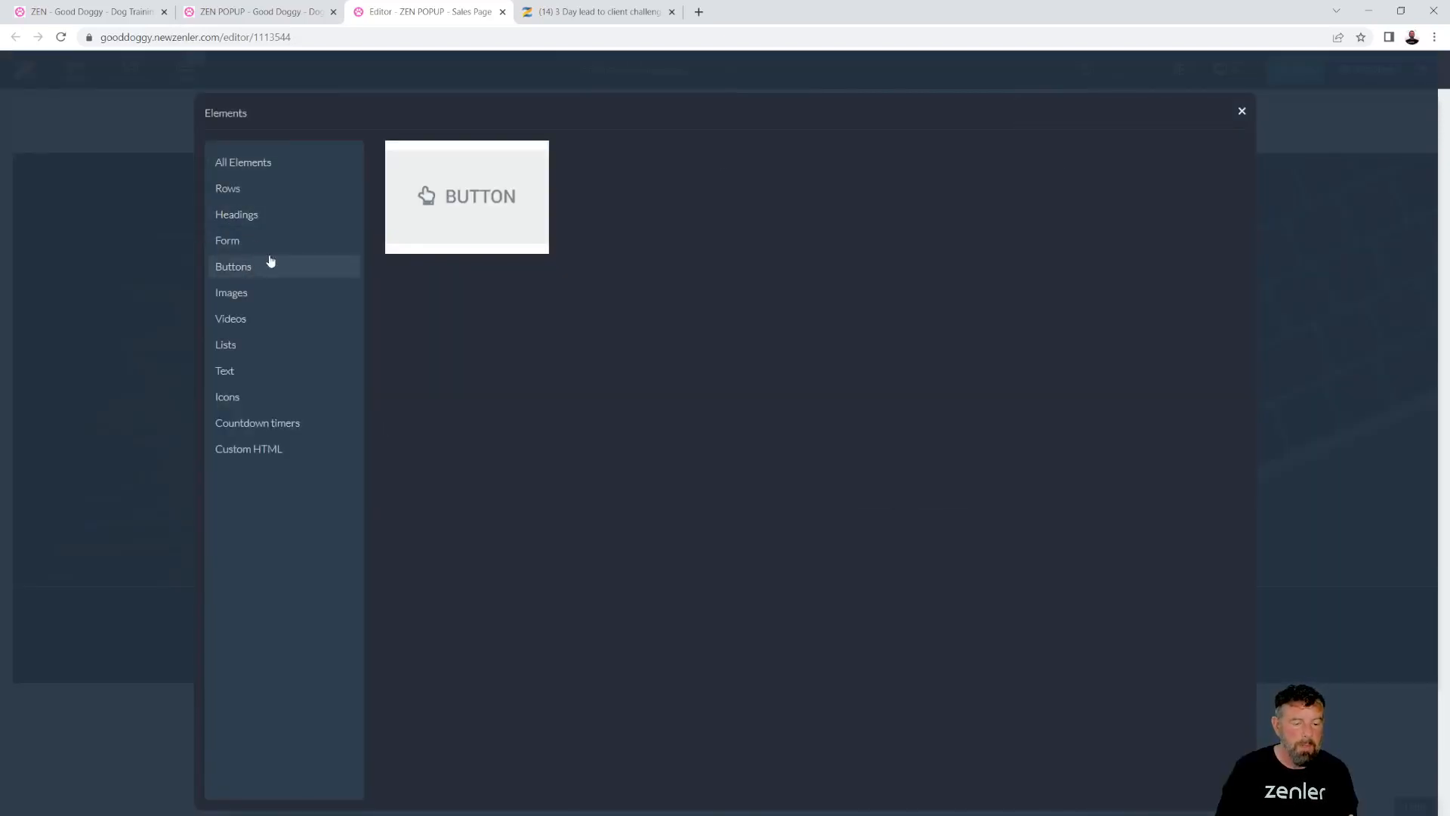
pyautogui.click(513, 185)
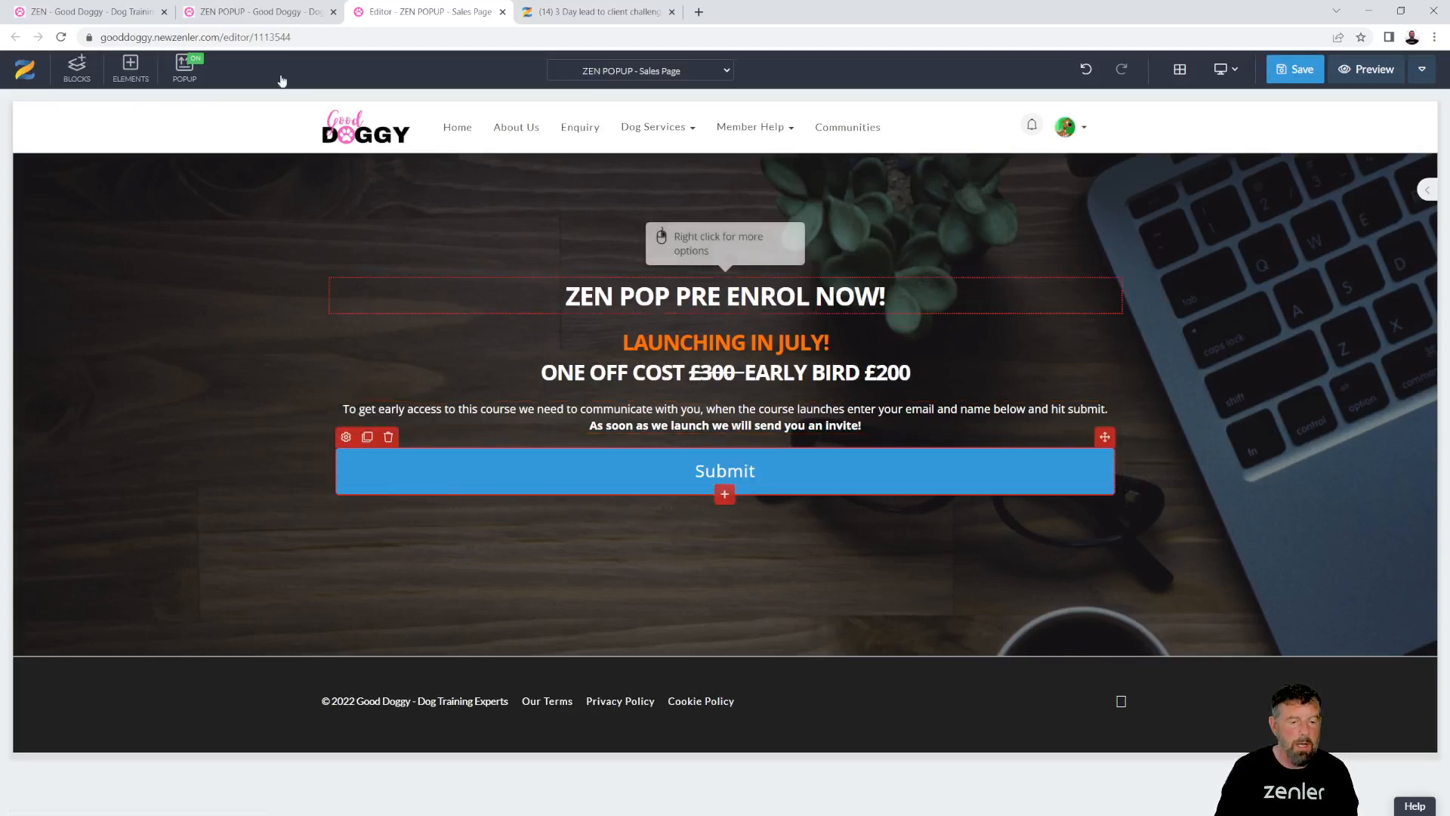
# - Copy the checkout page URL from the ZEN POPUP course pages and return to the sales page editor
pyautogui.click(253, 11)
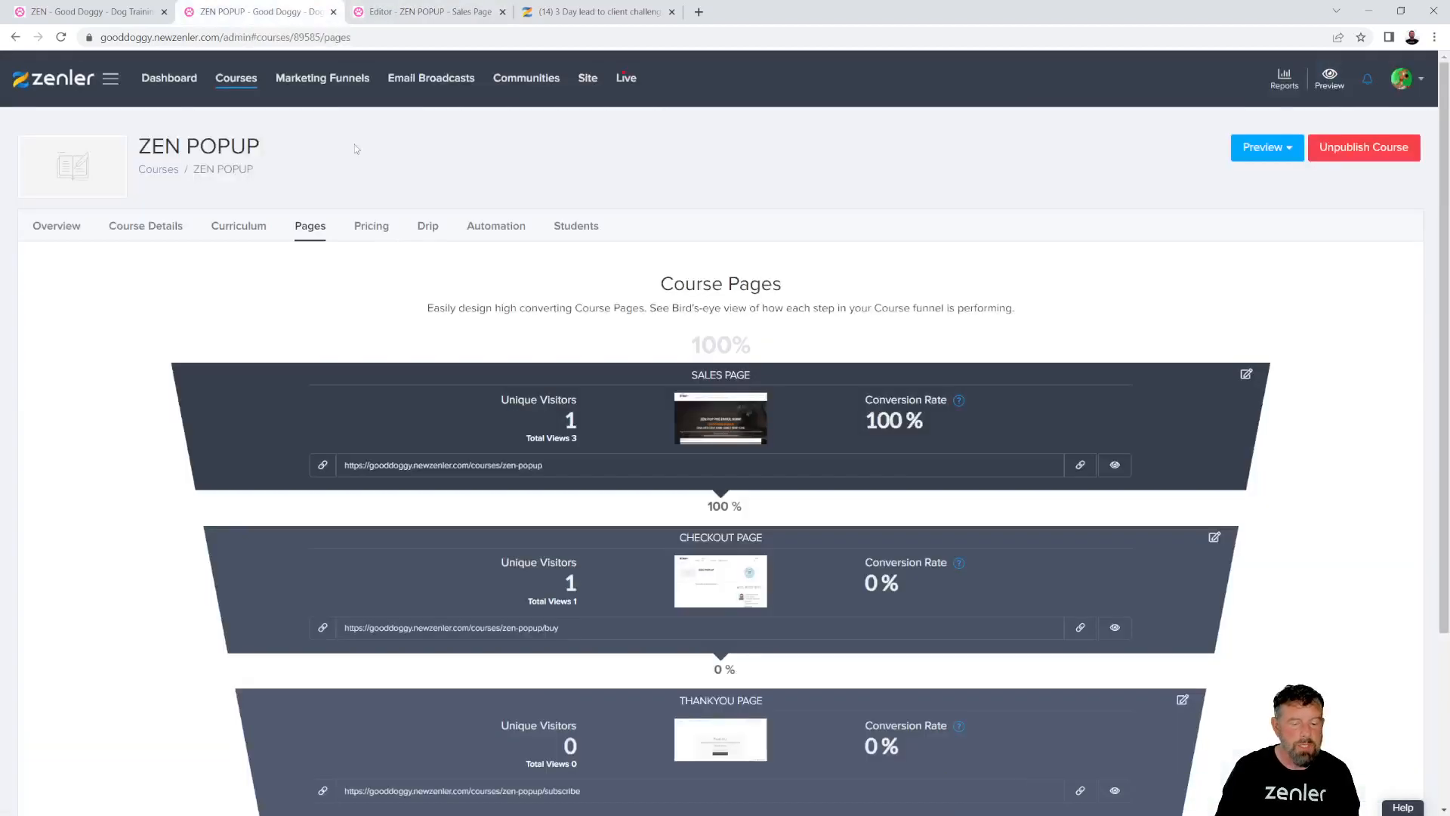
pyautogui.click(1080, 627)
pyautogui.click(419, 12)
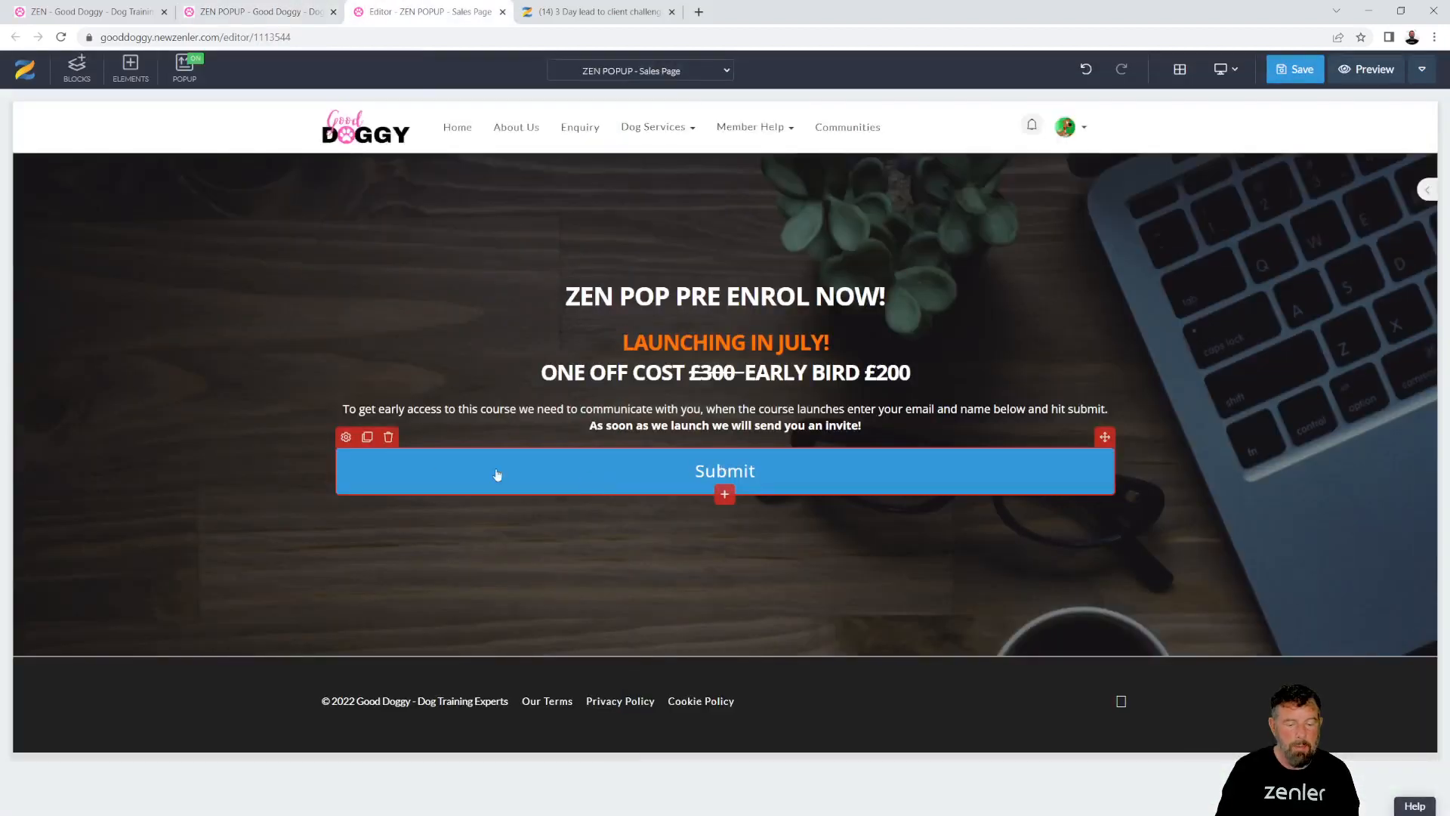
# - Set the Submit button's action to Go to Link with the copied checkout URL and save the sales page
pyautogui.click(346, 437)
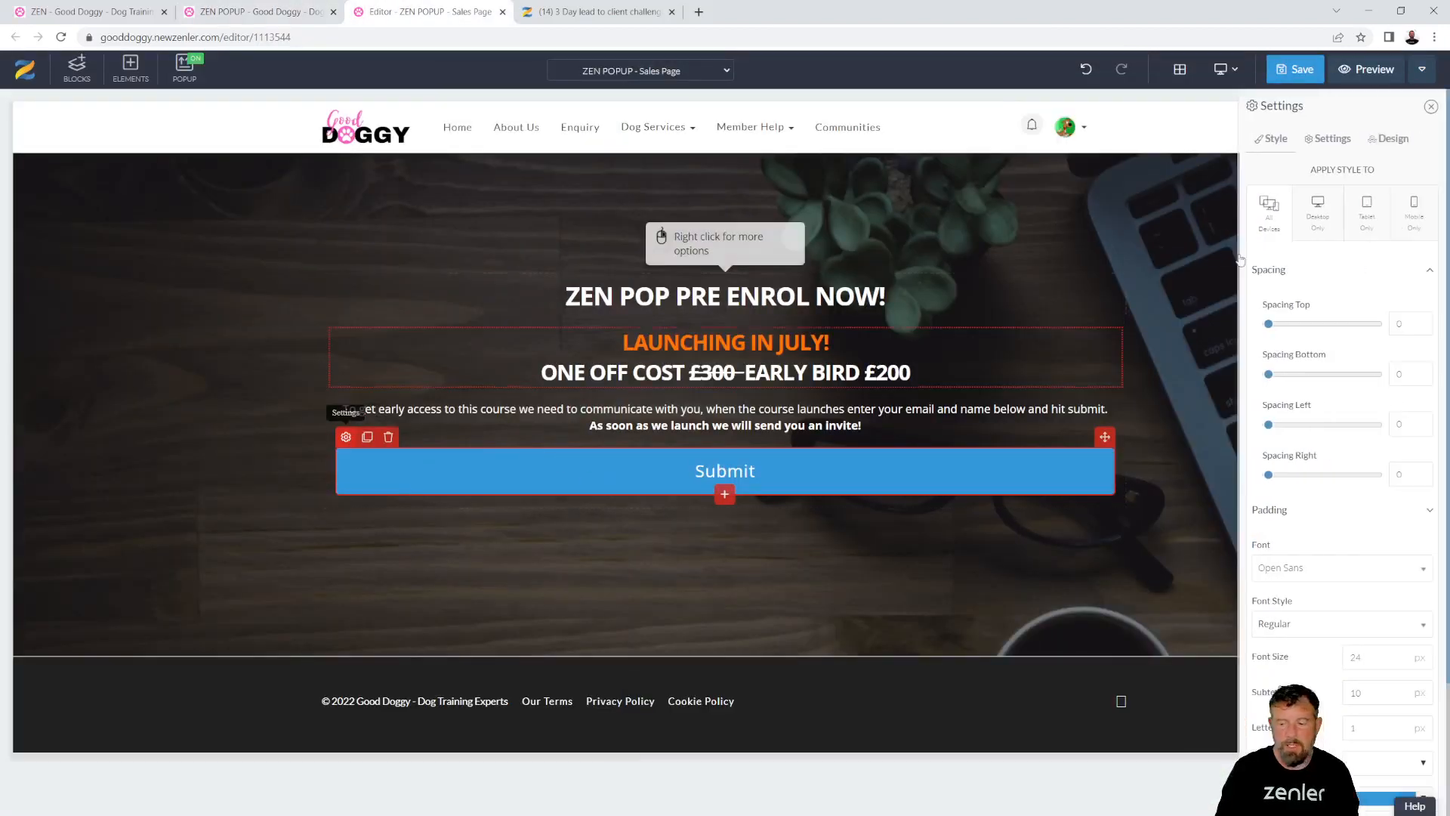
pyautogui.click(1331, 139)
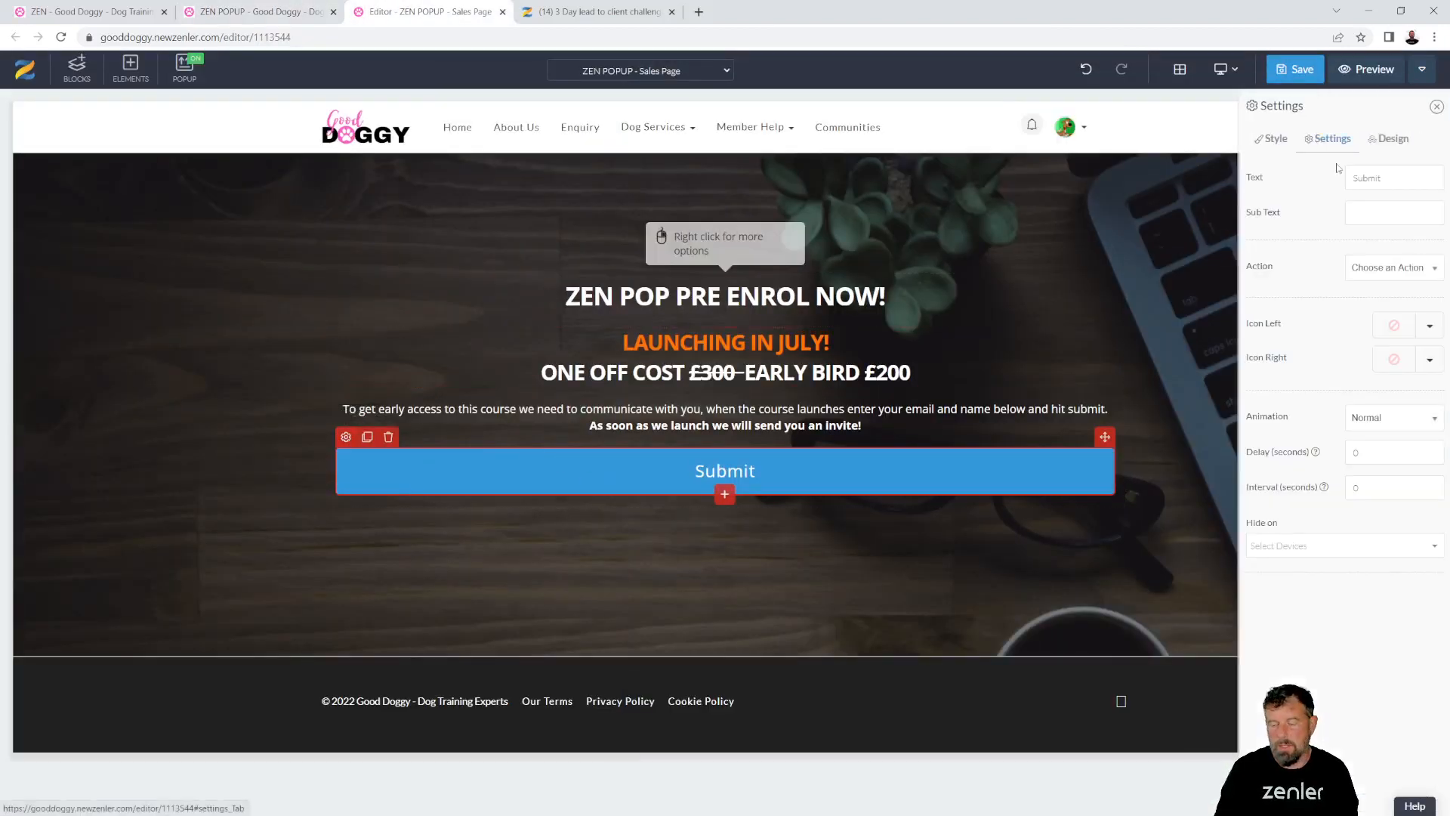
pyautogui.click(1376, 277)
pyautogui.click(1363, 321)
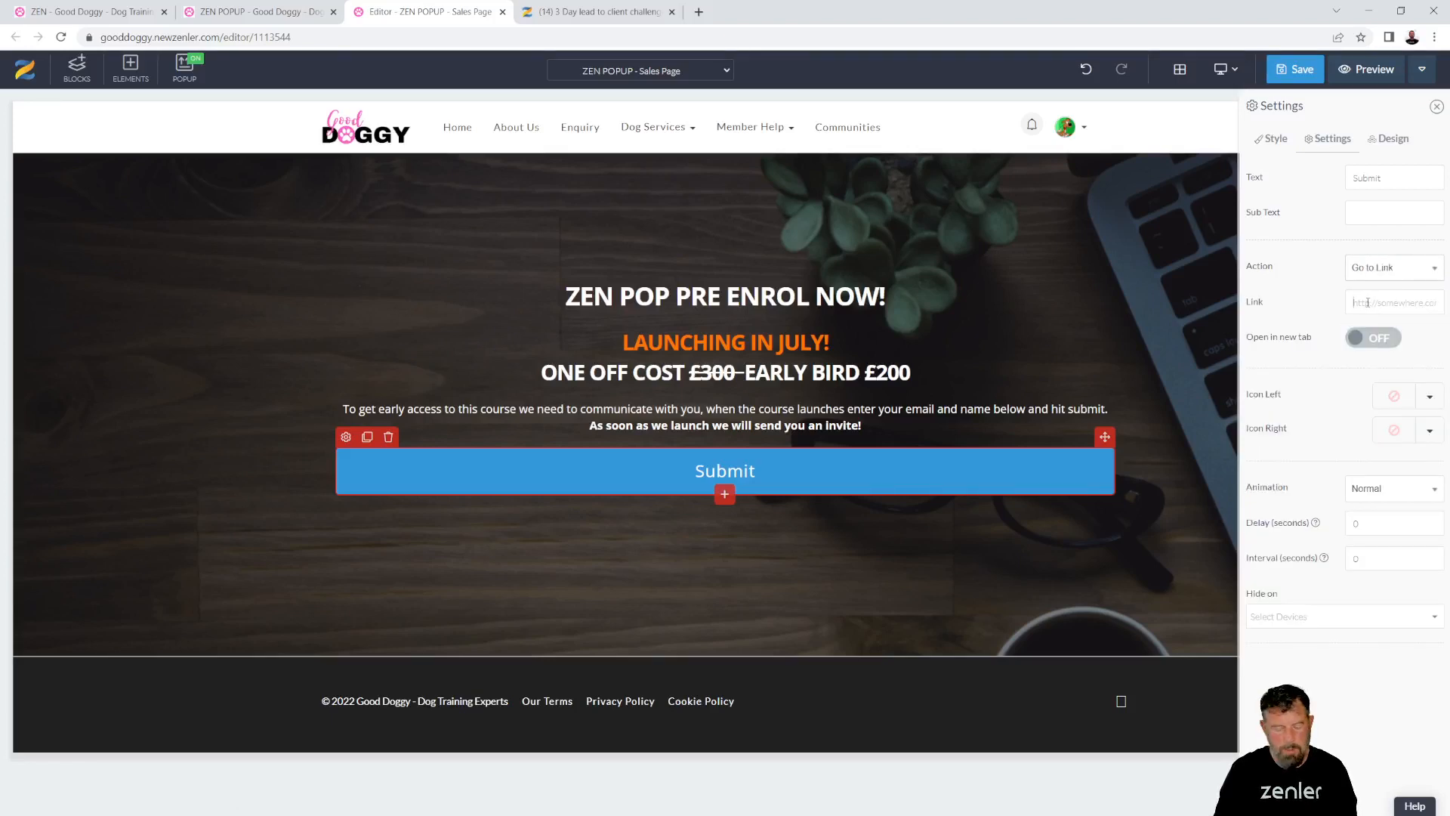
pyautogui.hotkey('ctrl', 'v')
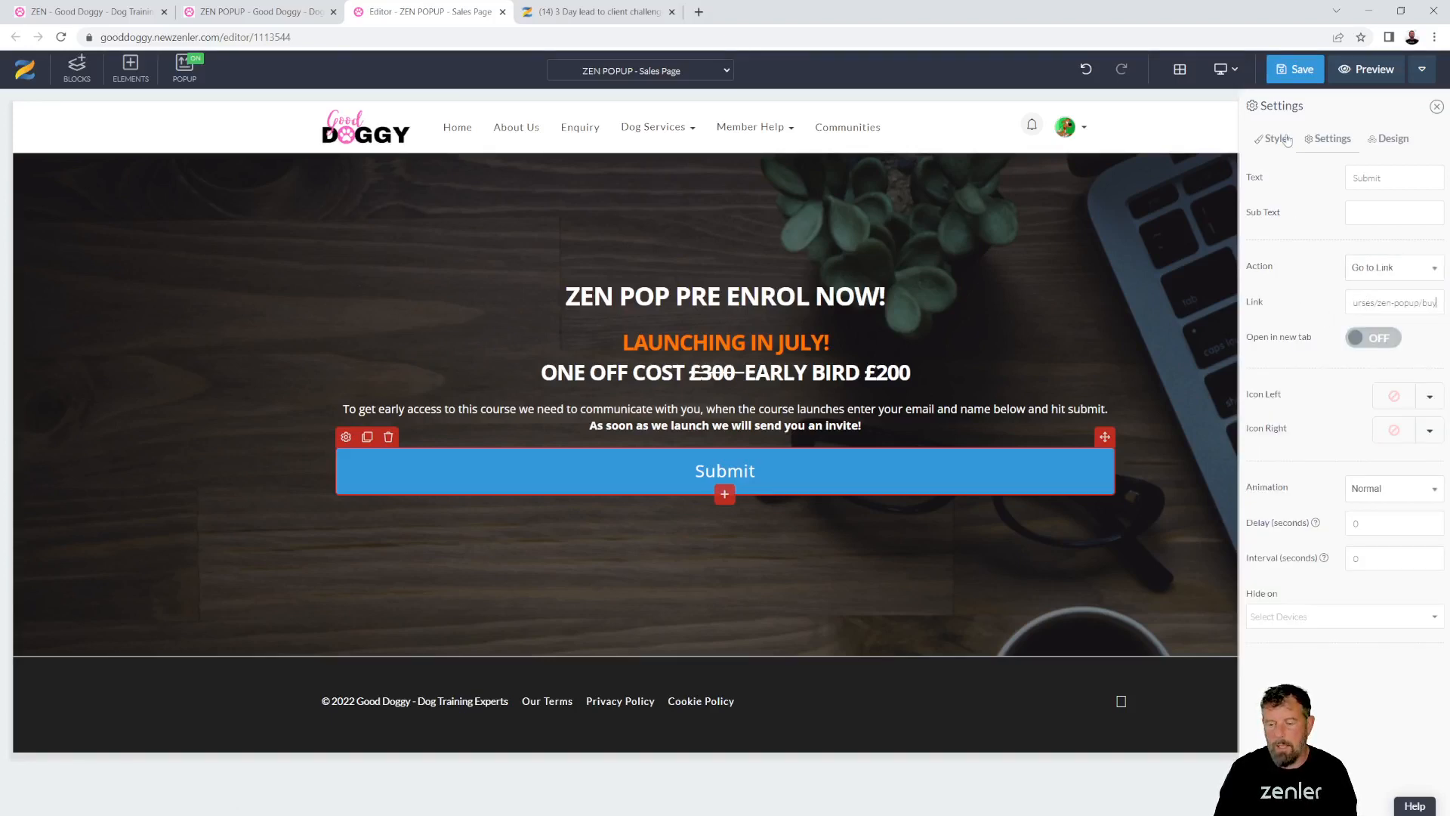
pyautogui.click(1295, 70)
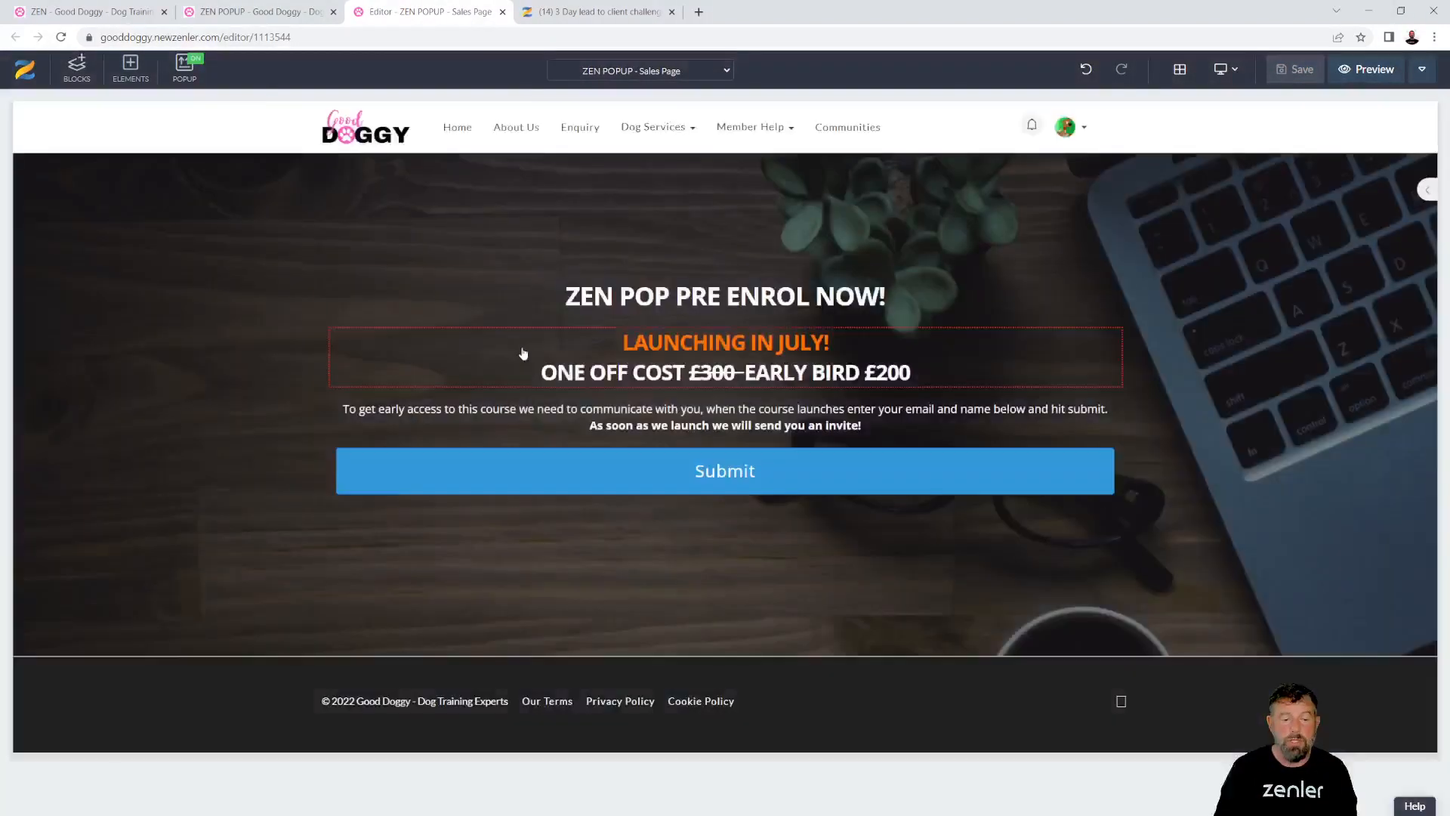
# - In the ZEN POPUP course's pricing, create a free plan named FREE
pyautogui.click(248, 12)
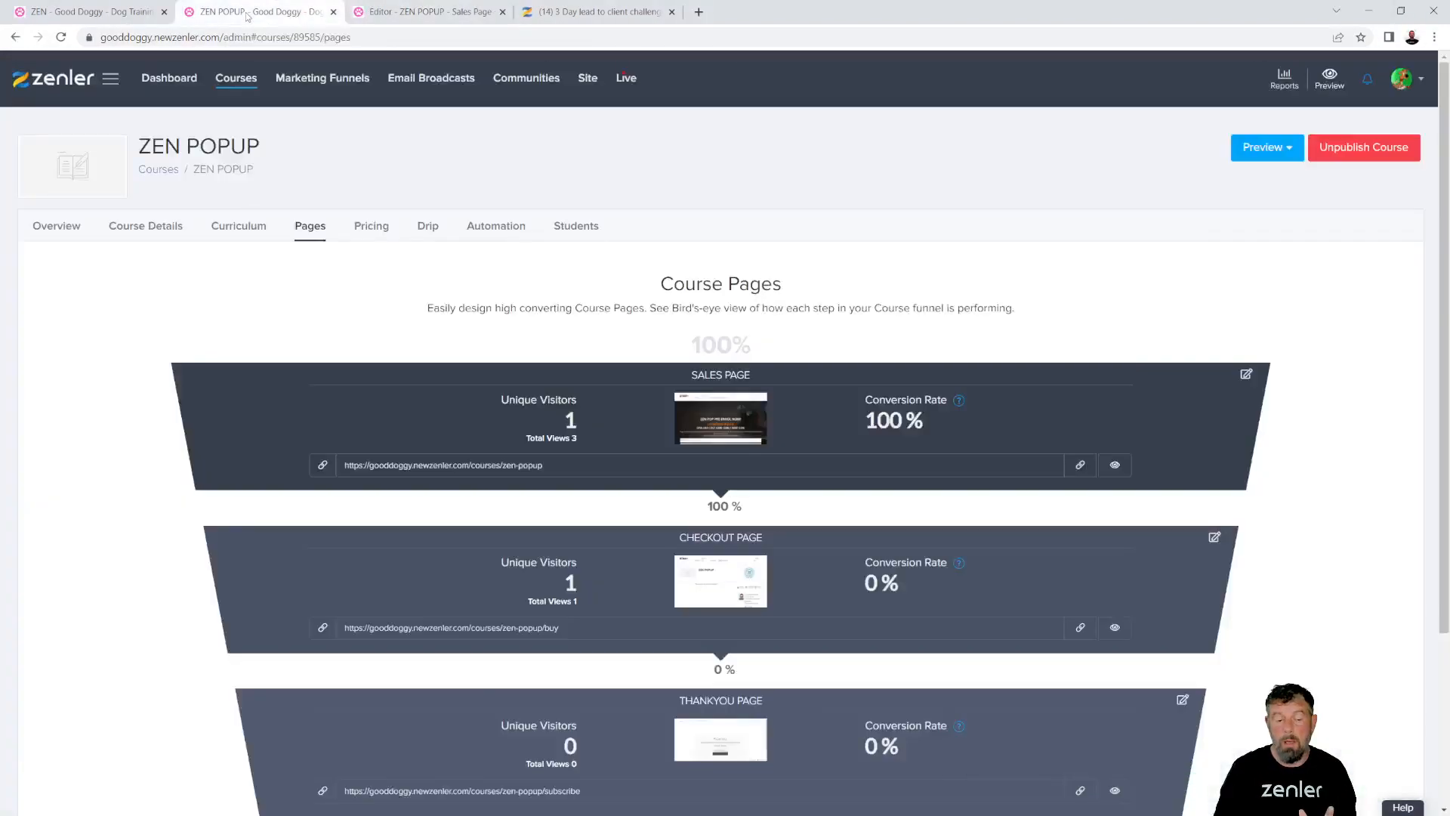
pyautogui.click(189, 227)
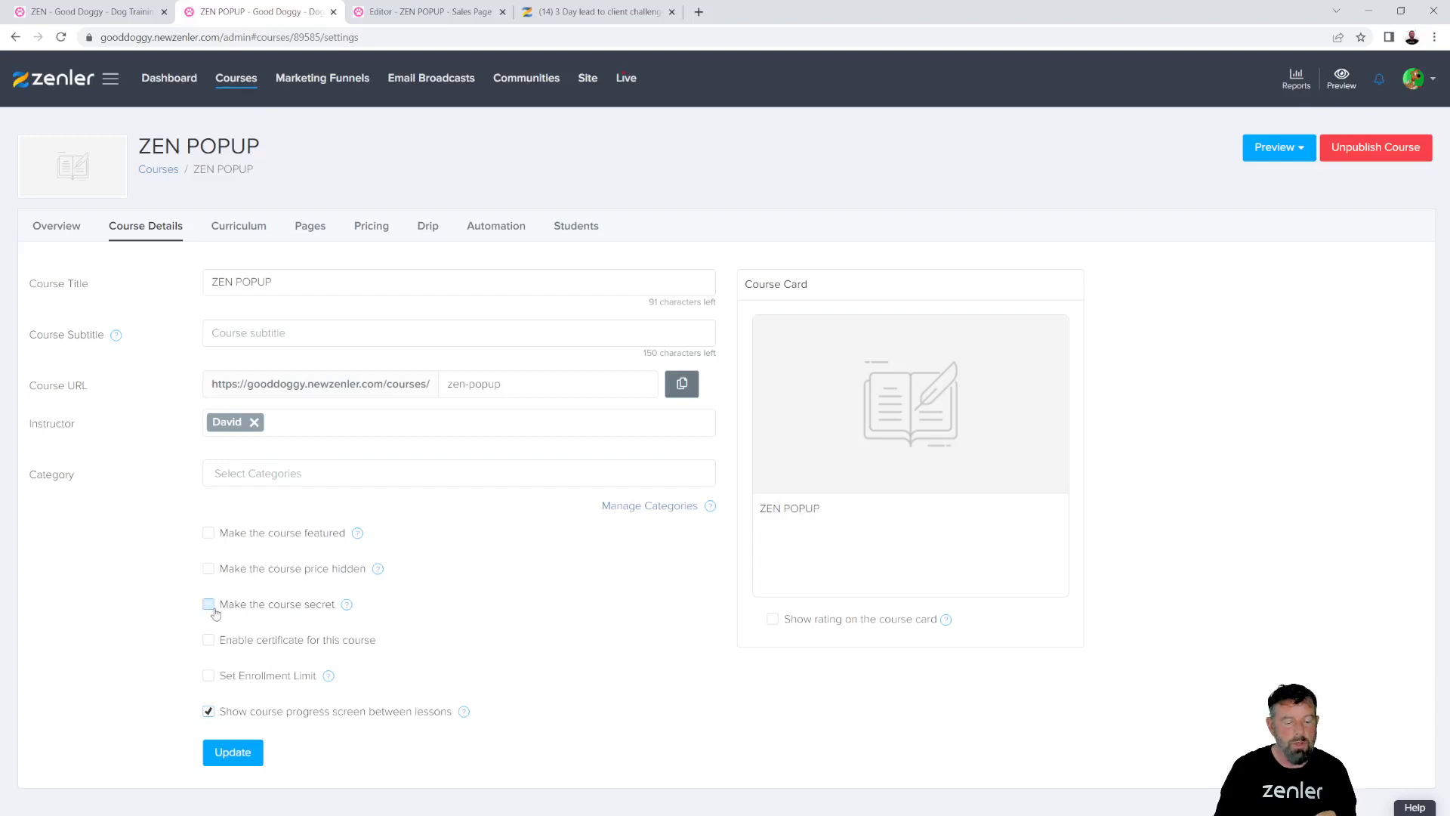
pyautogui.click(376, 225)
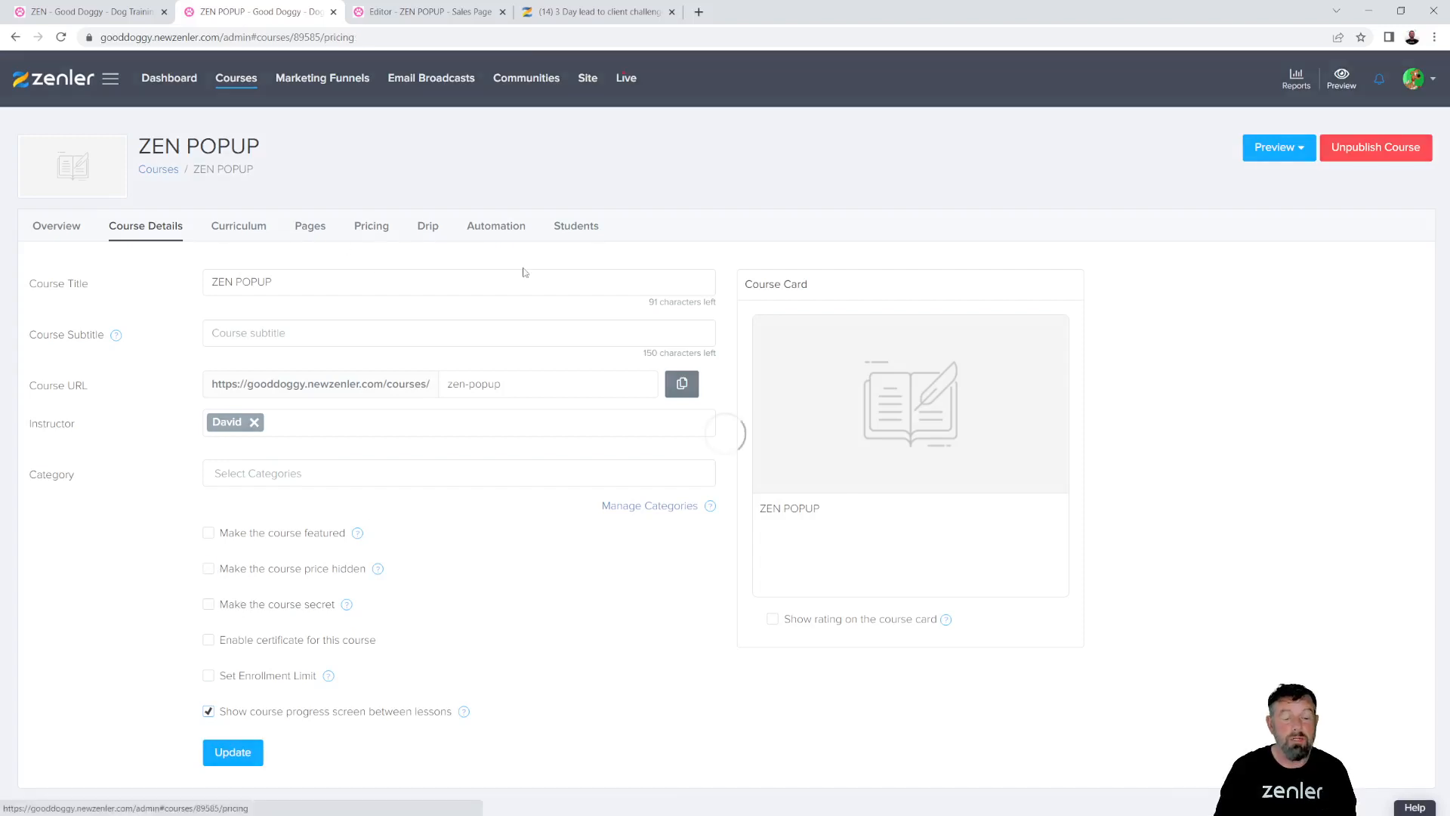
pyautogui.click(719, 498)
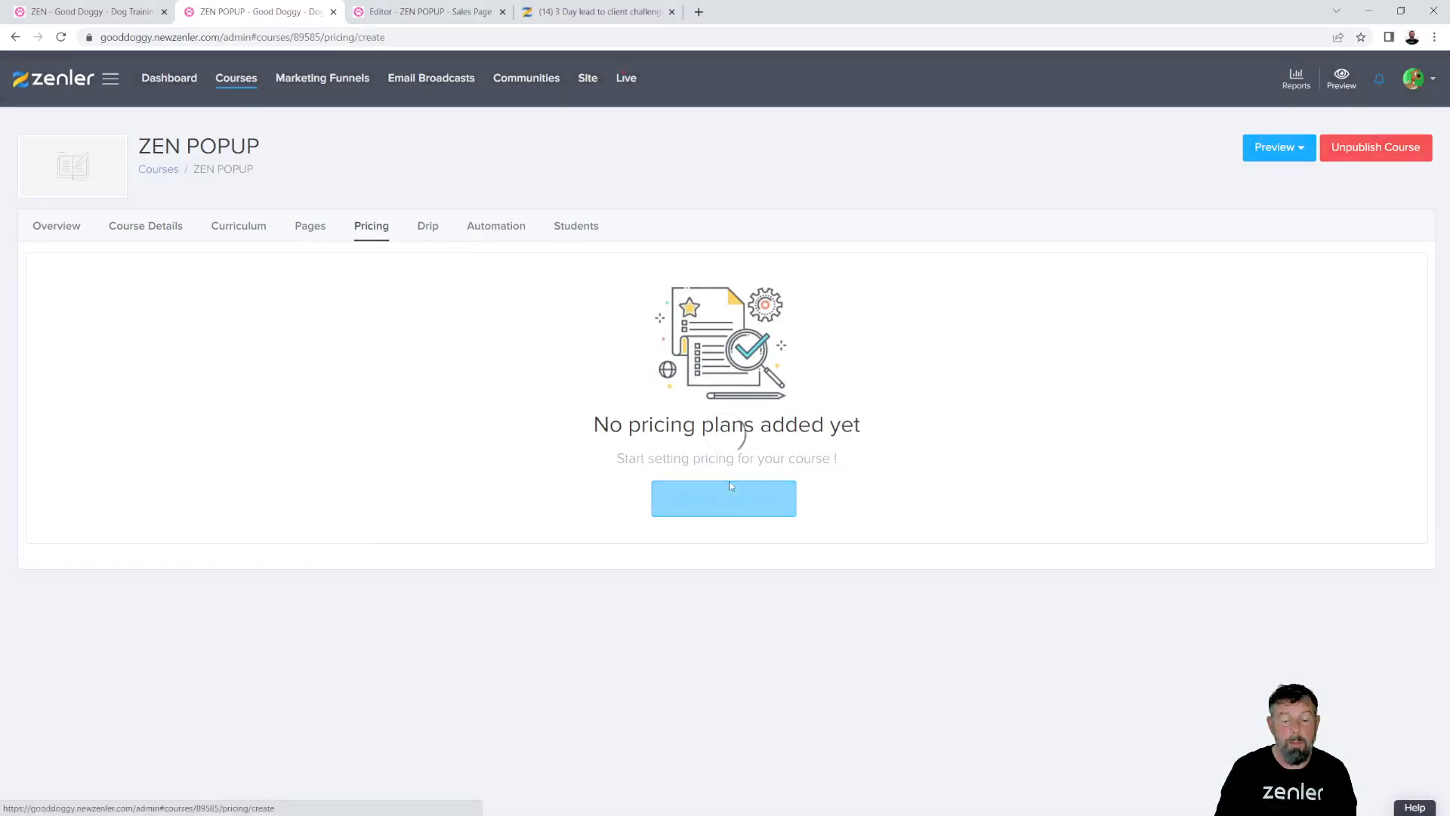
pyautogui.scroll(-1, 714, 463)
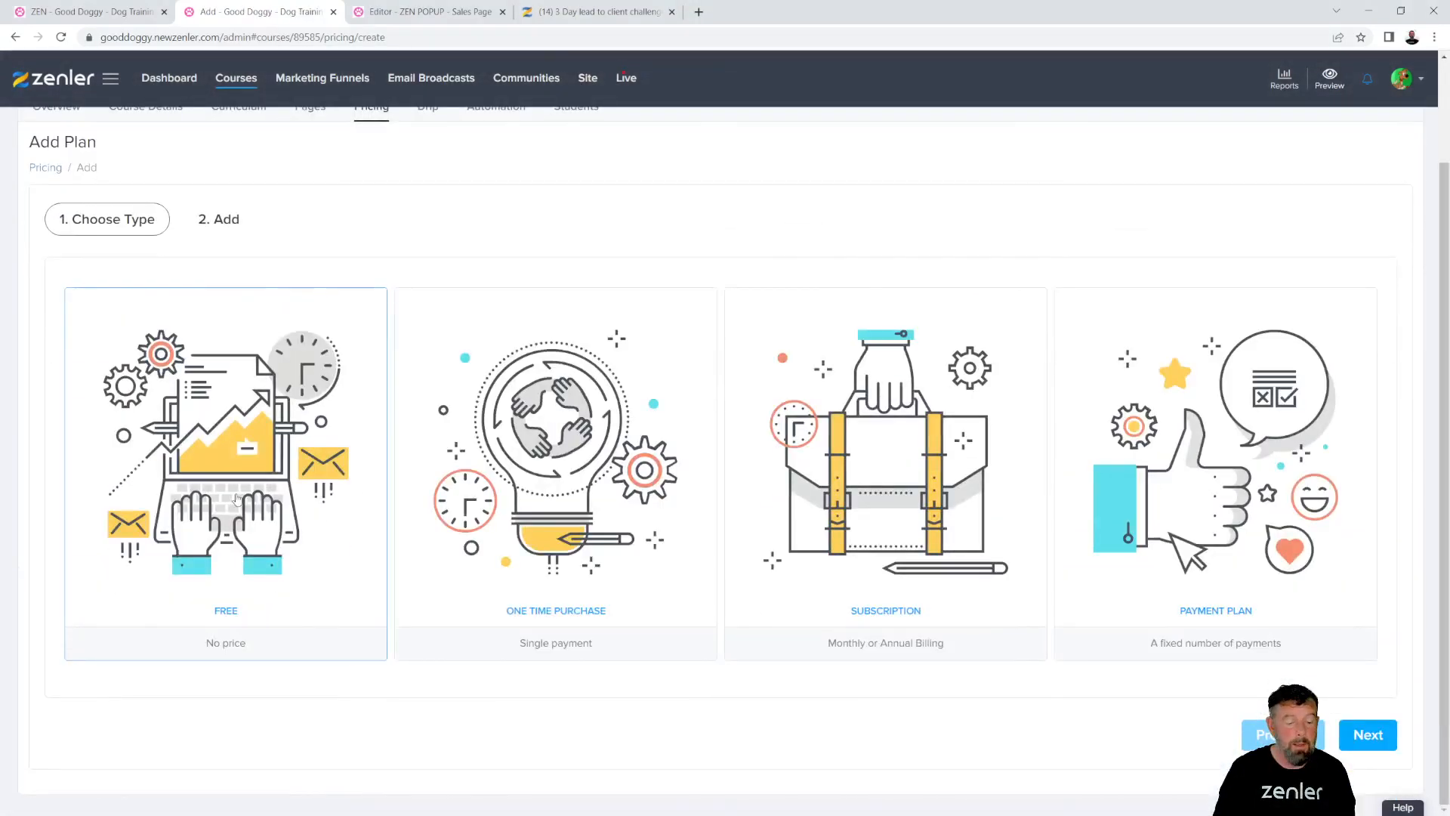
pyautogui.click(1368, 734)
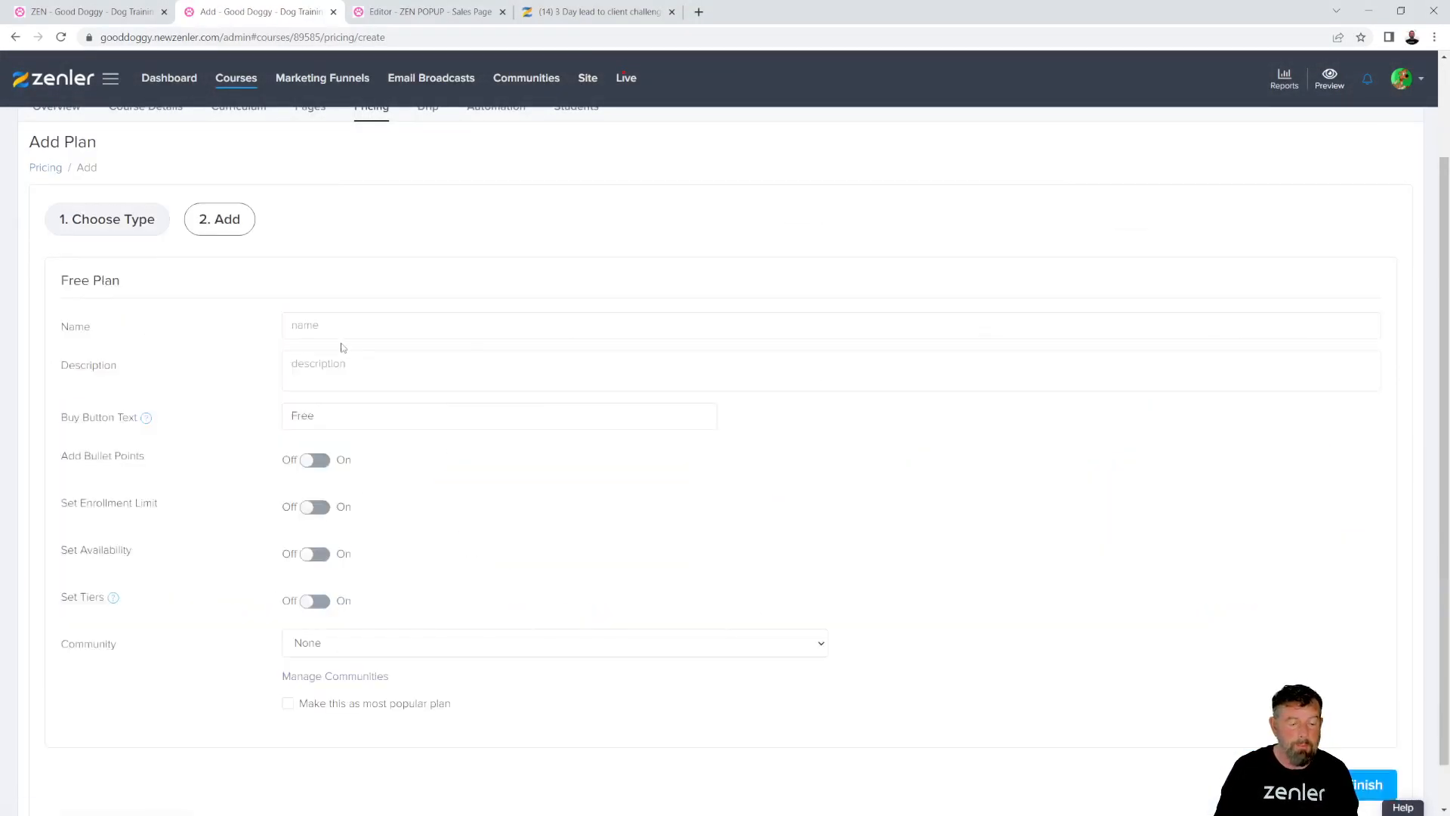
pyautogui.click(363, 325)
pyautogui.write('FREE')
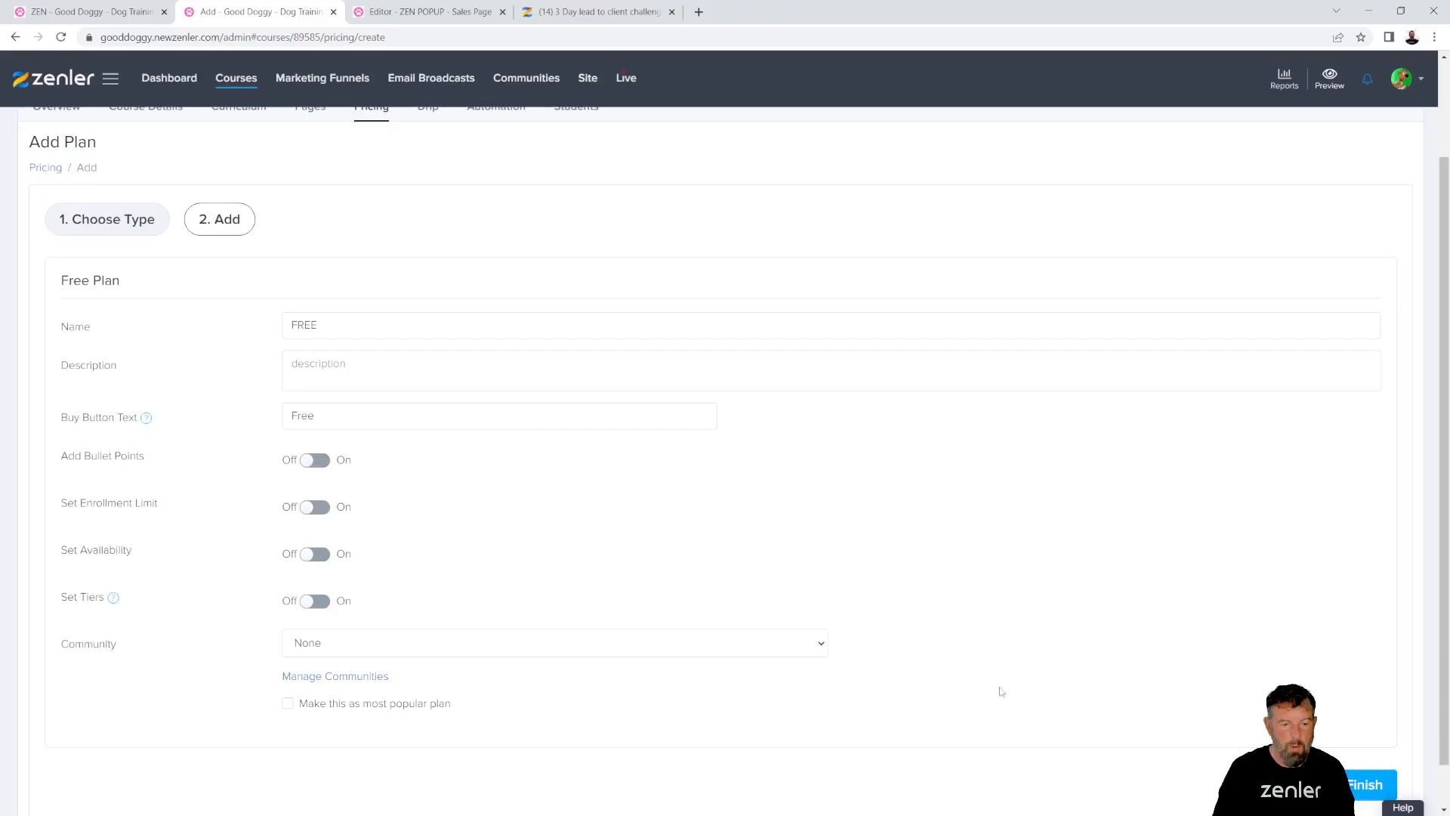
pyautogui.click(1362, 788)
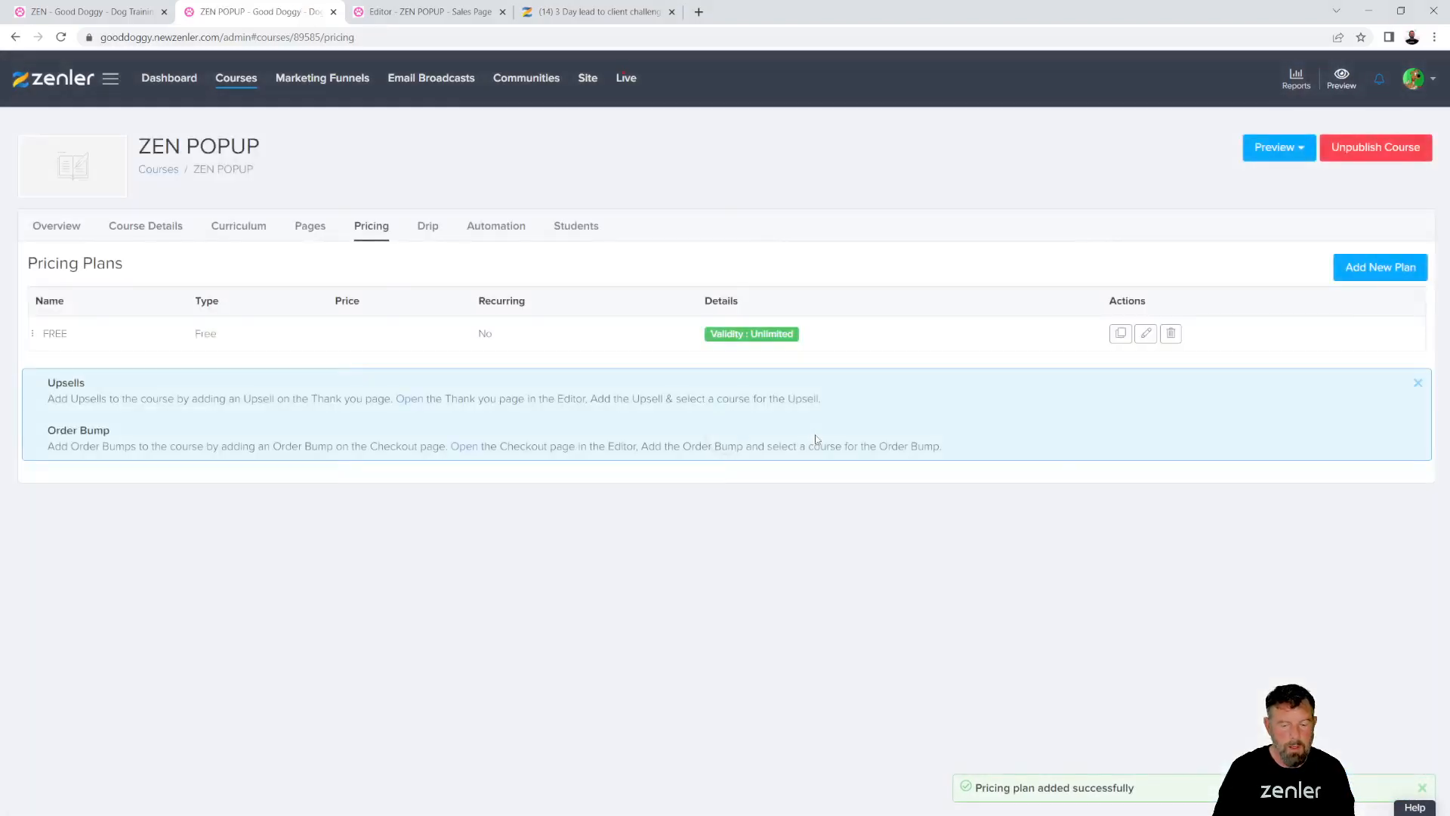
# - Preview the course's sales page and copy its URL without the preview parameter
pyautogui.click(426, 11)
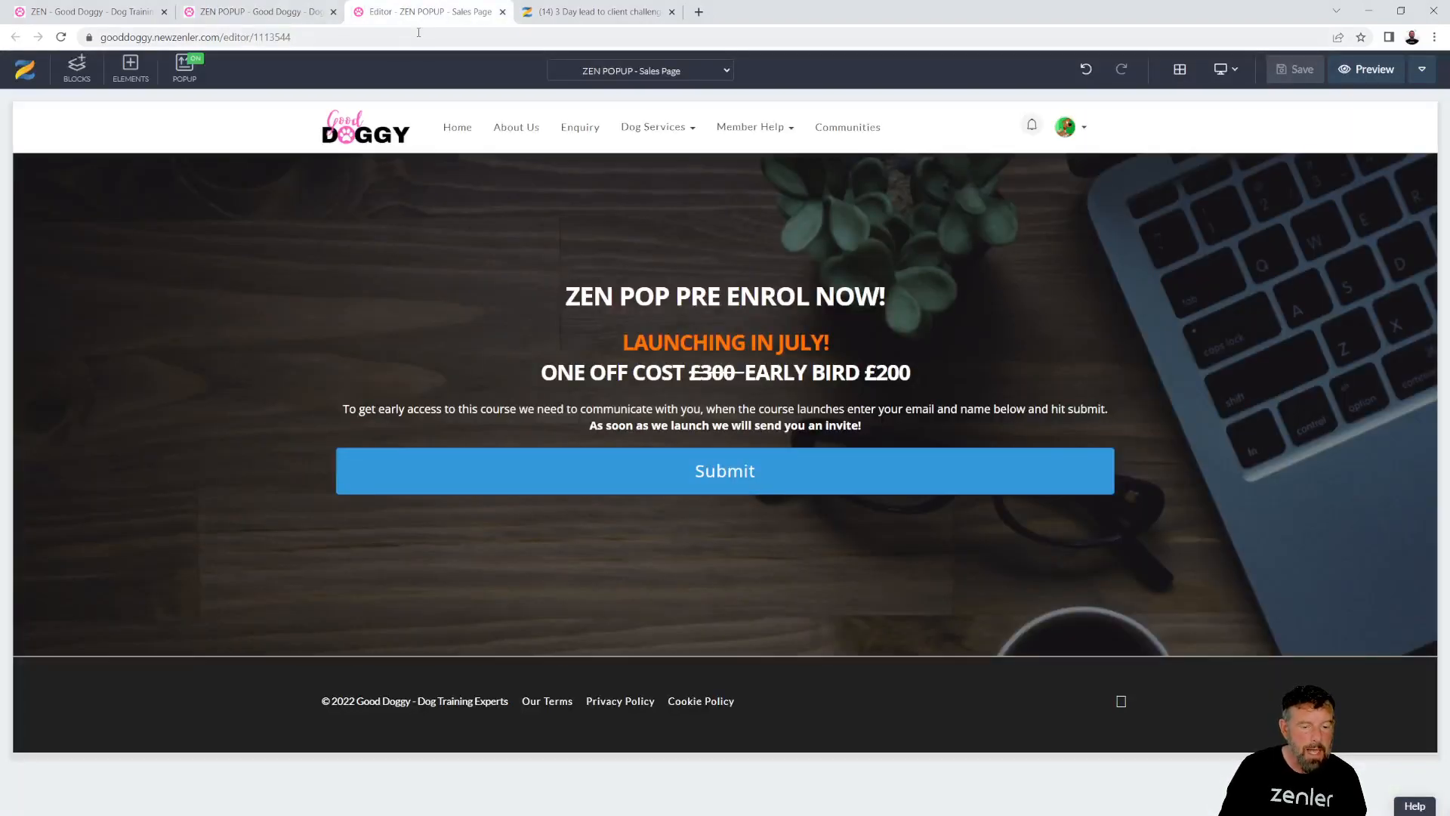
pyautogui.click(249, 11)
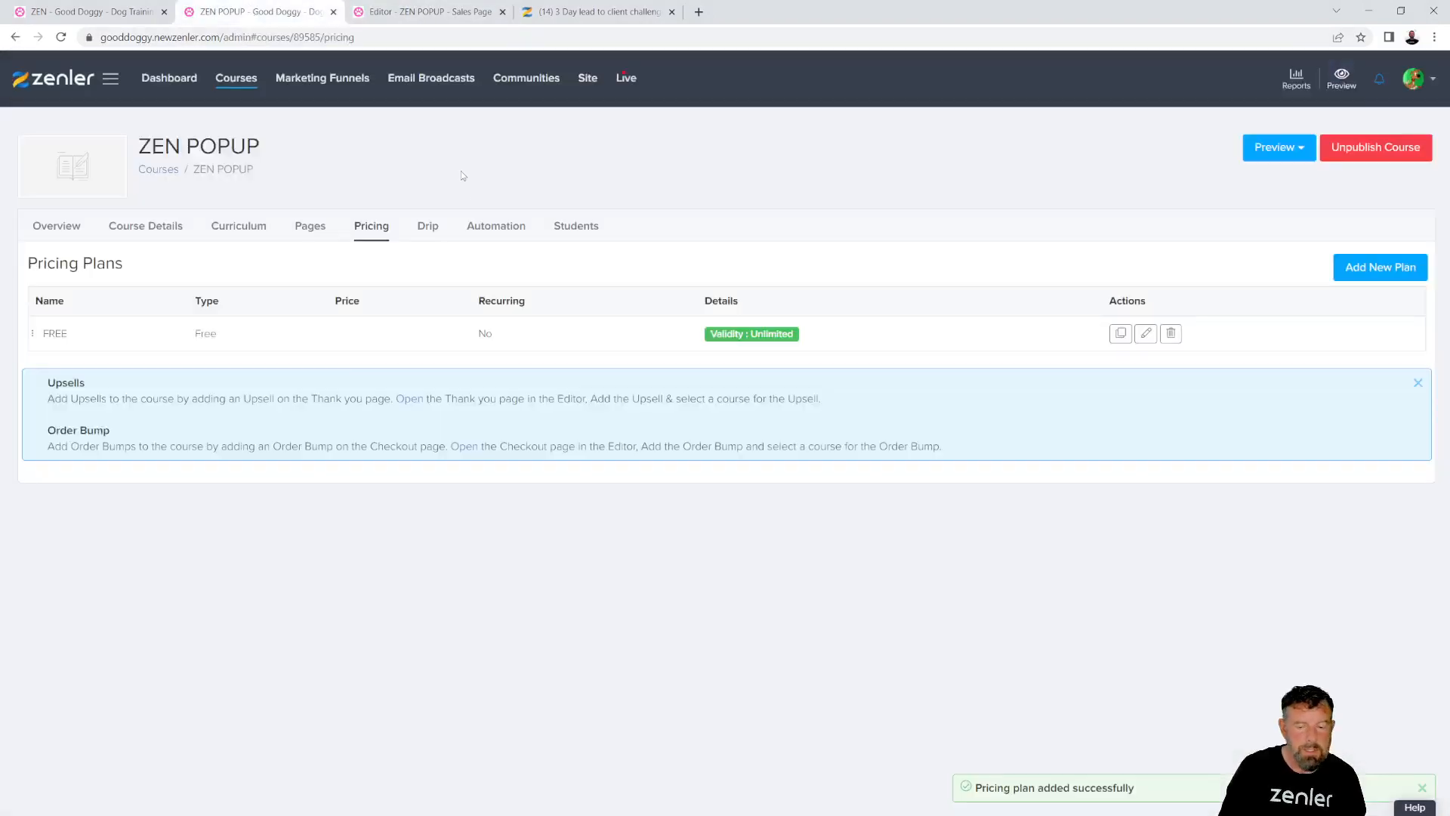
pyautogui.click(1301, 148)
pyautogui.click(1258, 187)
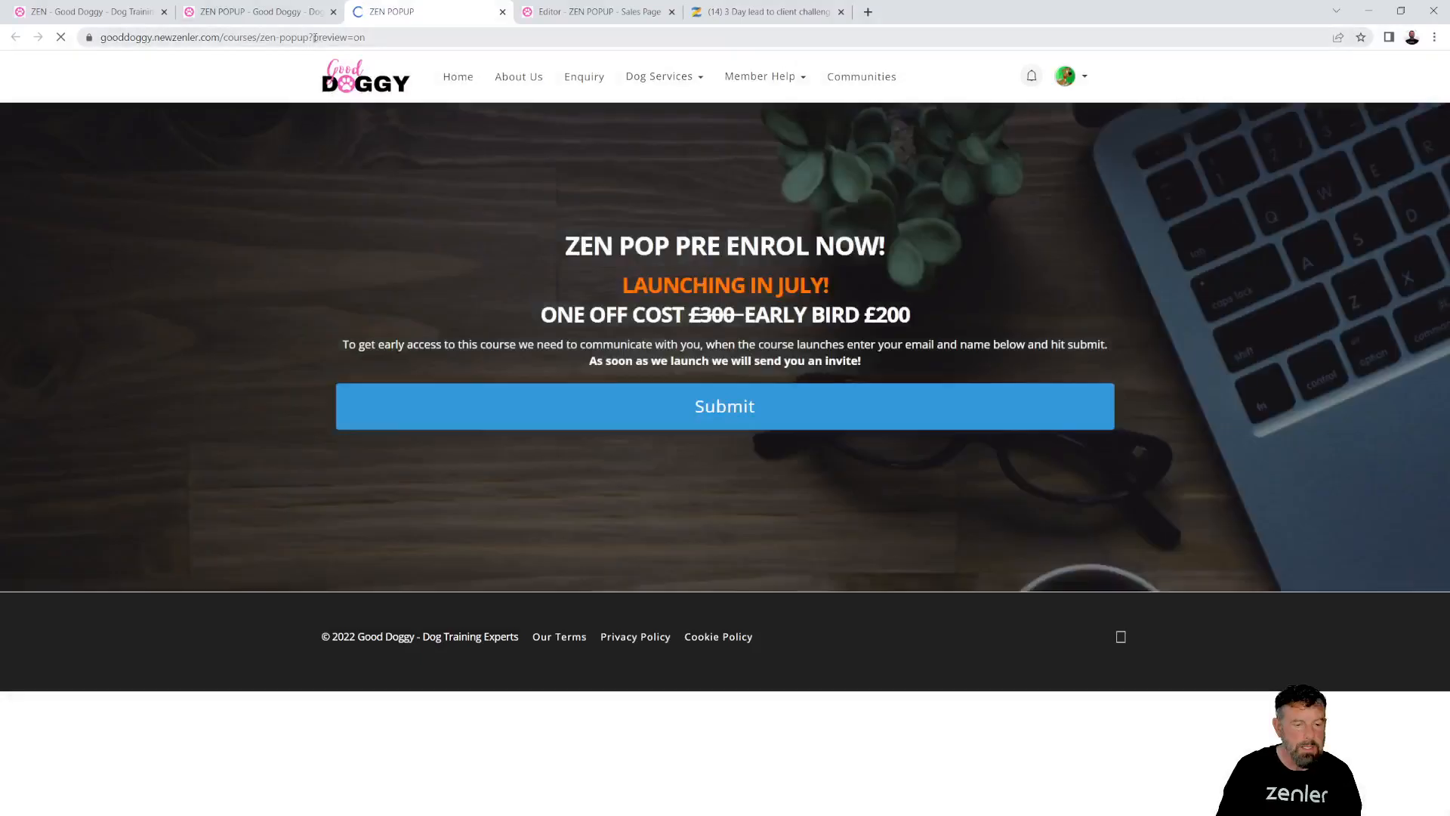
pyautogui.moveTo(315, 37); pyautogui.dragTo(101, 37)
pyautogui.hotkey('ctrl', 'c')
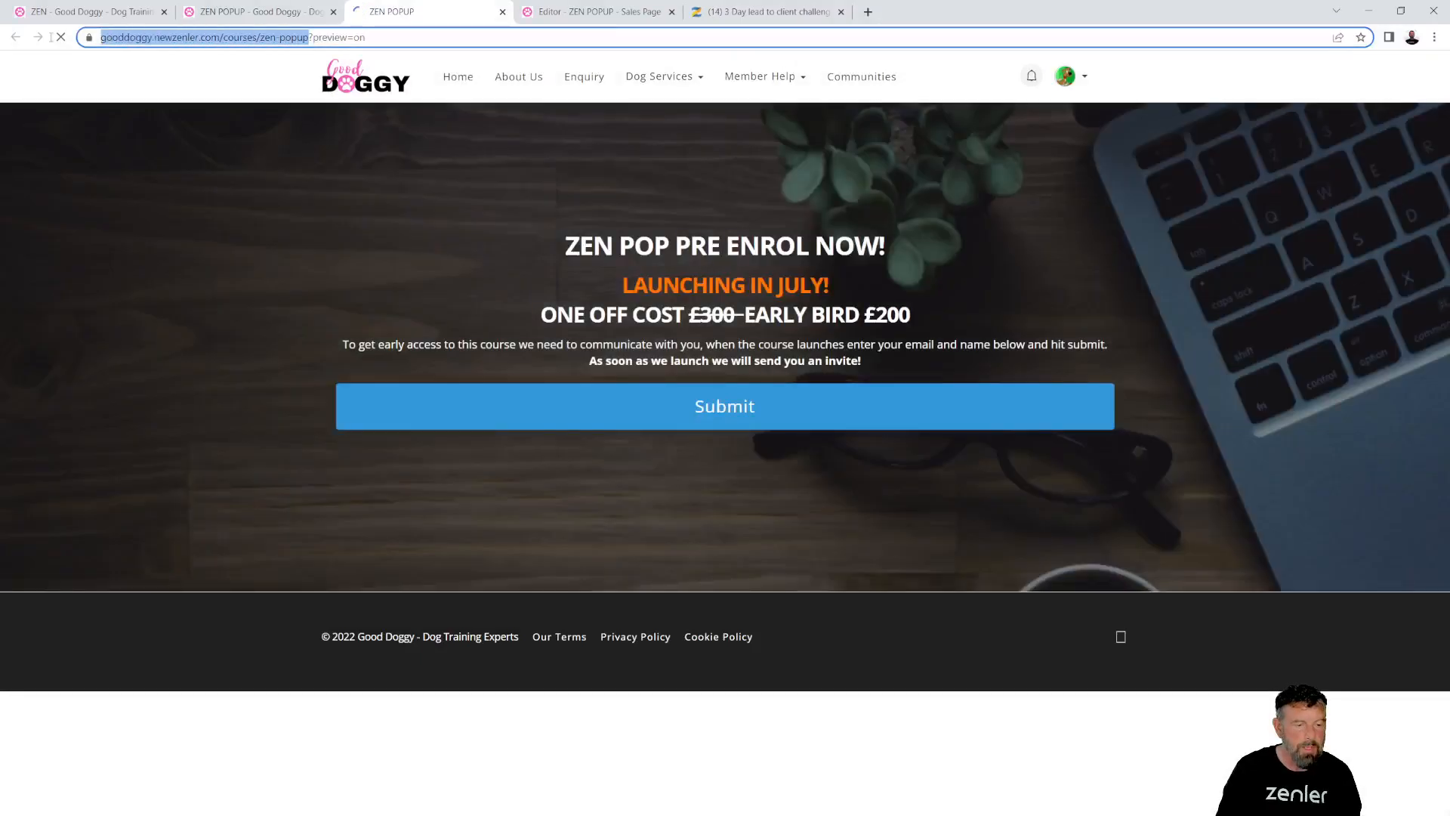
# - Load the copied sales page URL in a new incognito window and follow the Submit button to the checkout page
pyautogui.click(1435, 37)
pyautogui.click(1329, 91)
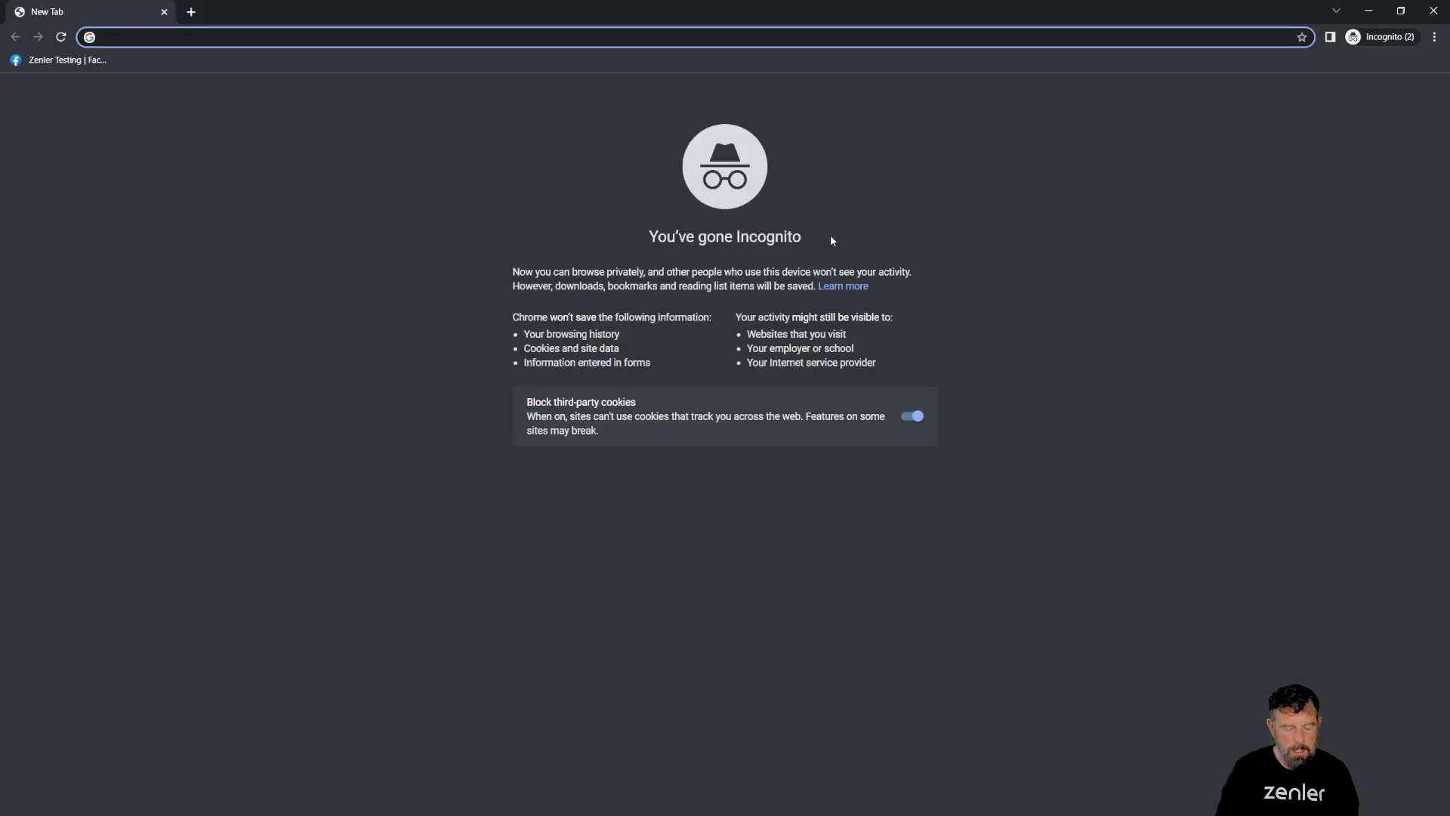
pyautogui.hotkey('ctrl', 'v')
pyautogui.press('Return')
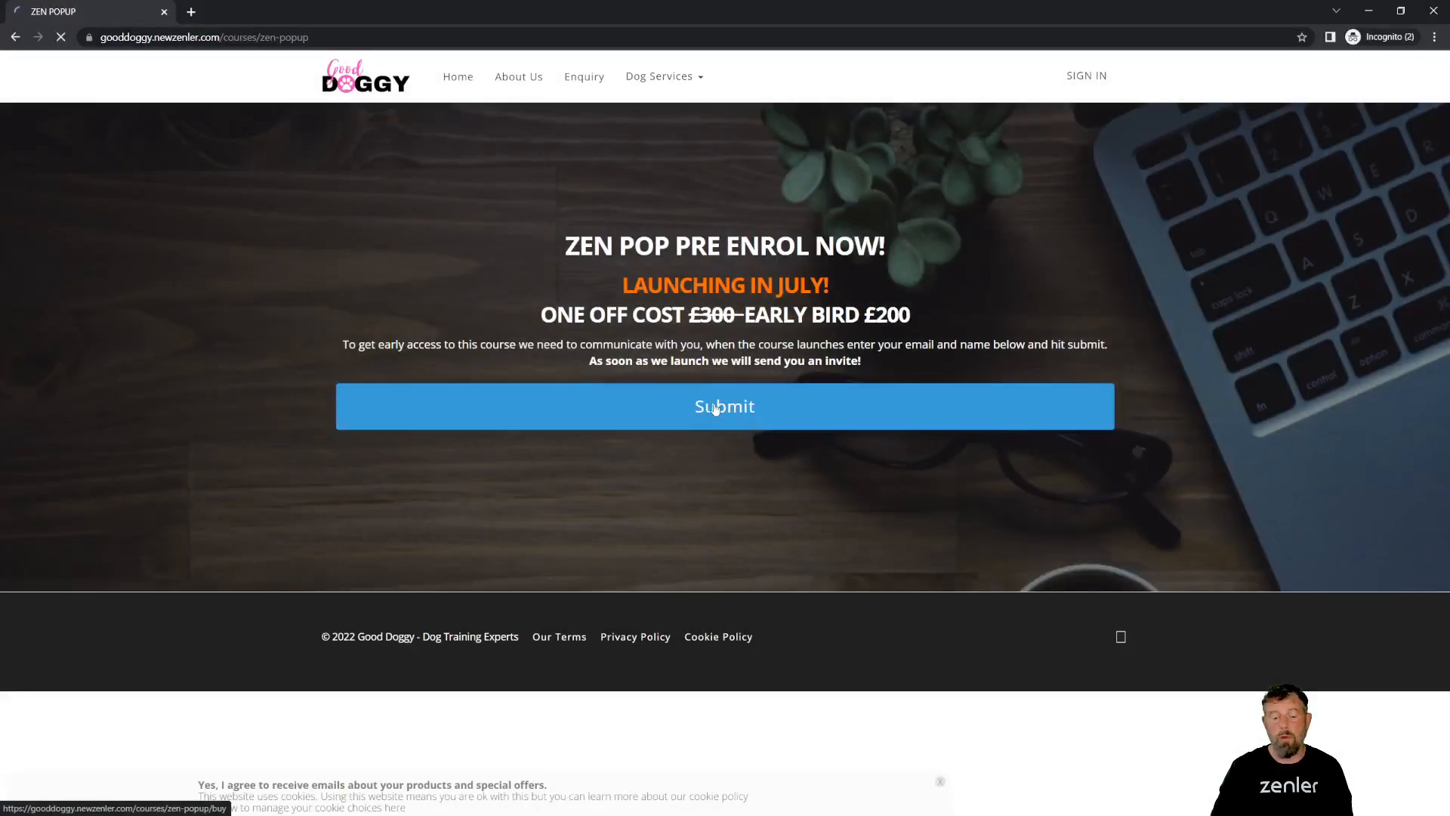
pyautogui.click(725, 408)
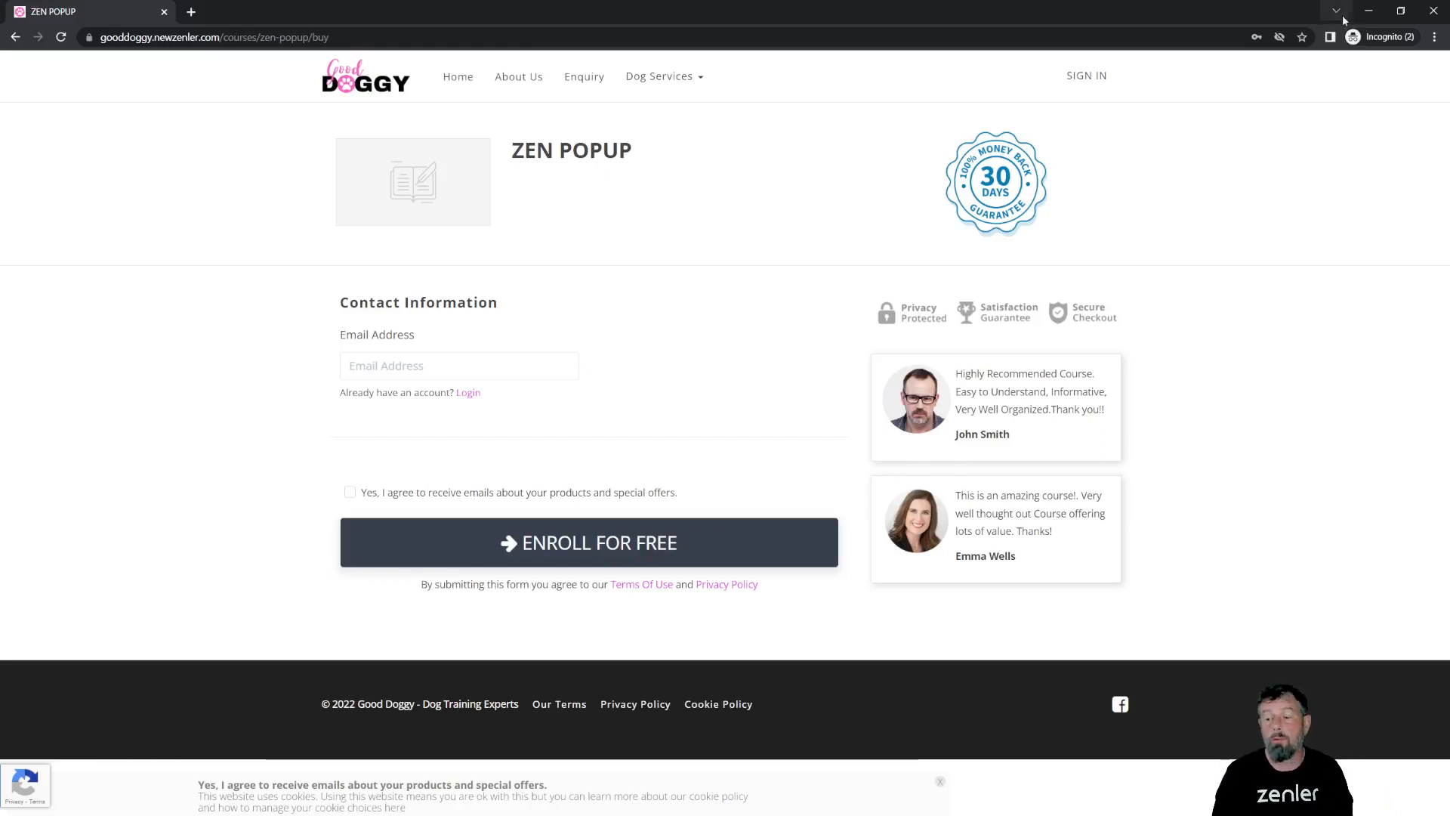
# - Return to the ZEN POPUP course admin, review its course details and page funnel, and open its curriculum
pyautogui.click(1368, 11)
pyautogui.click(233, 16)
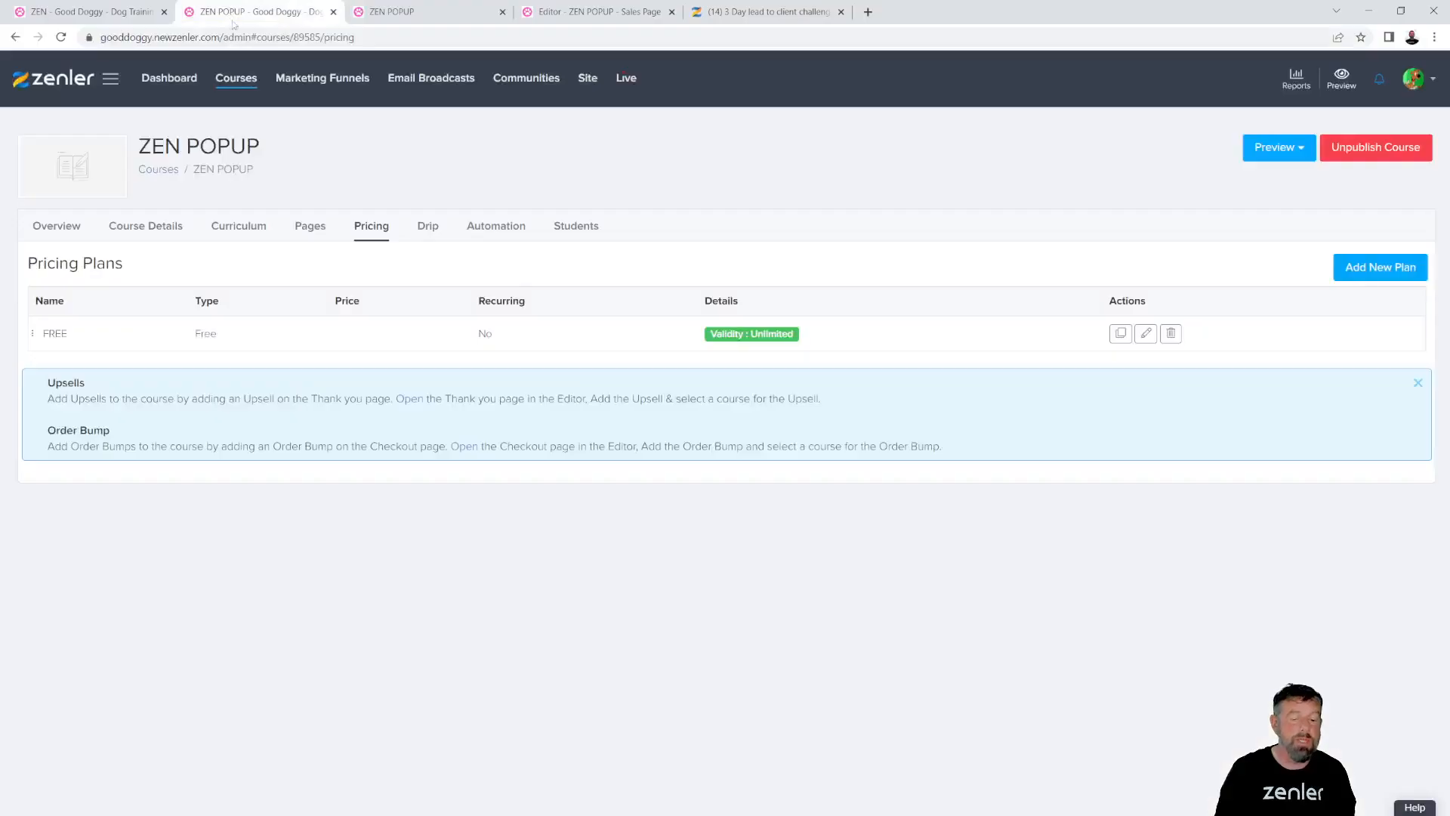
pyautogui.click(155, 225)
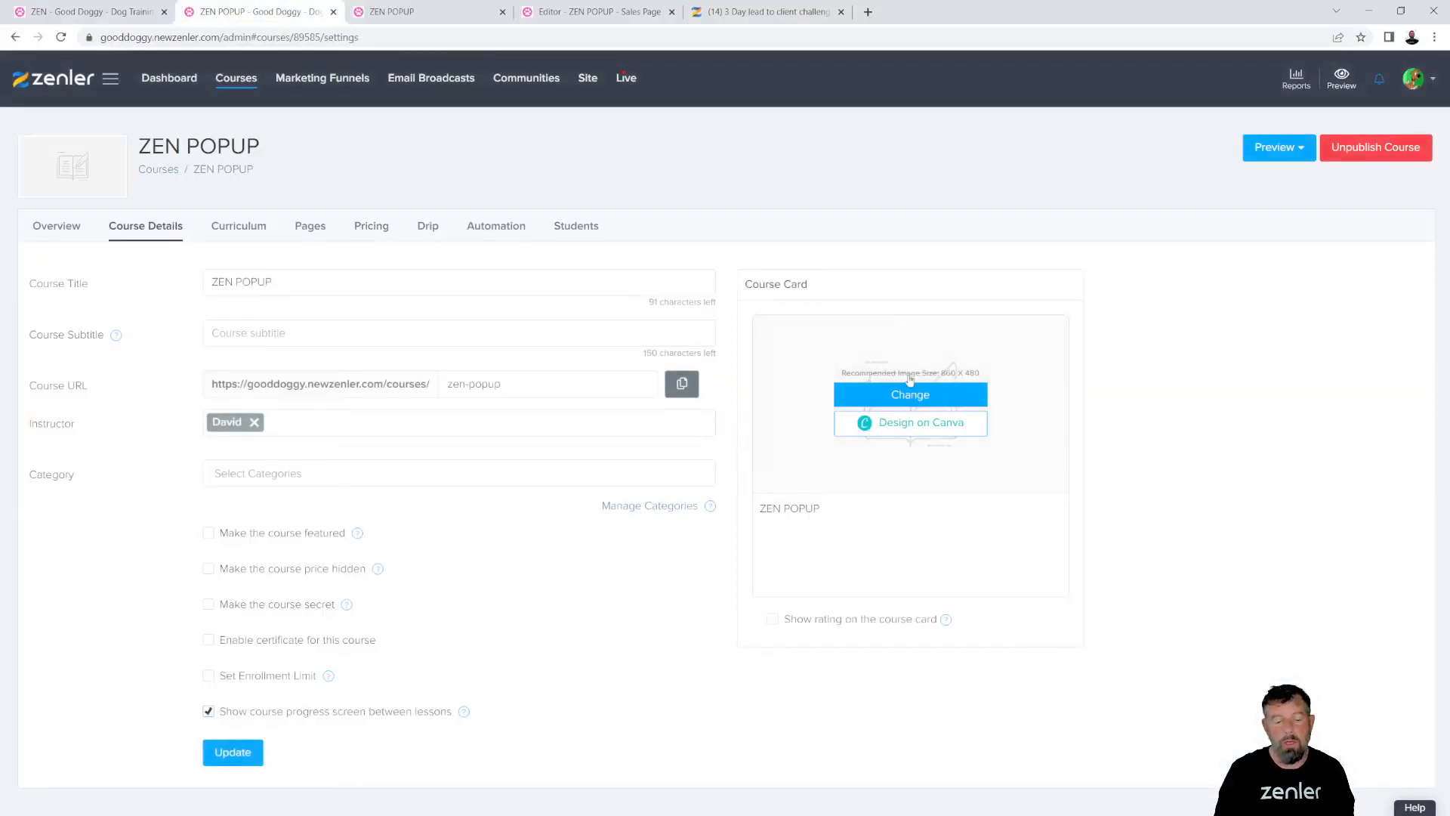
pyautogui.click(308, 228)
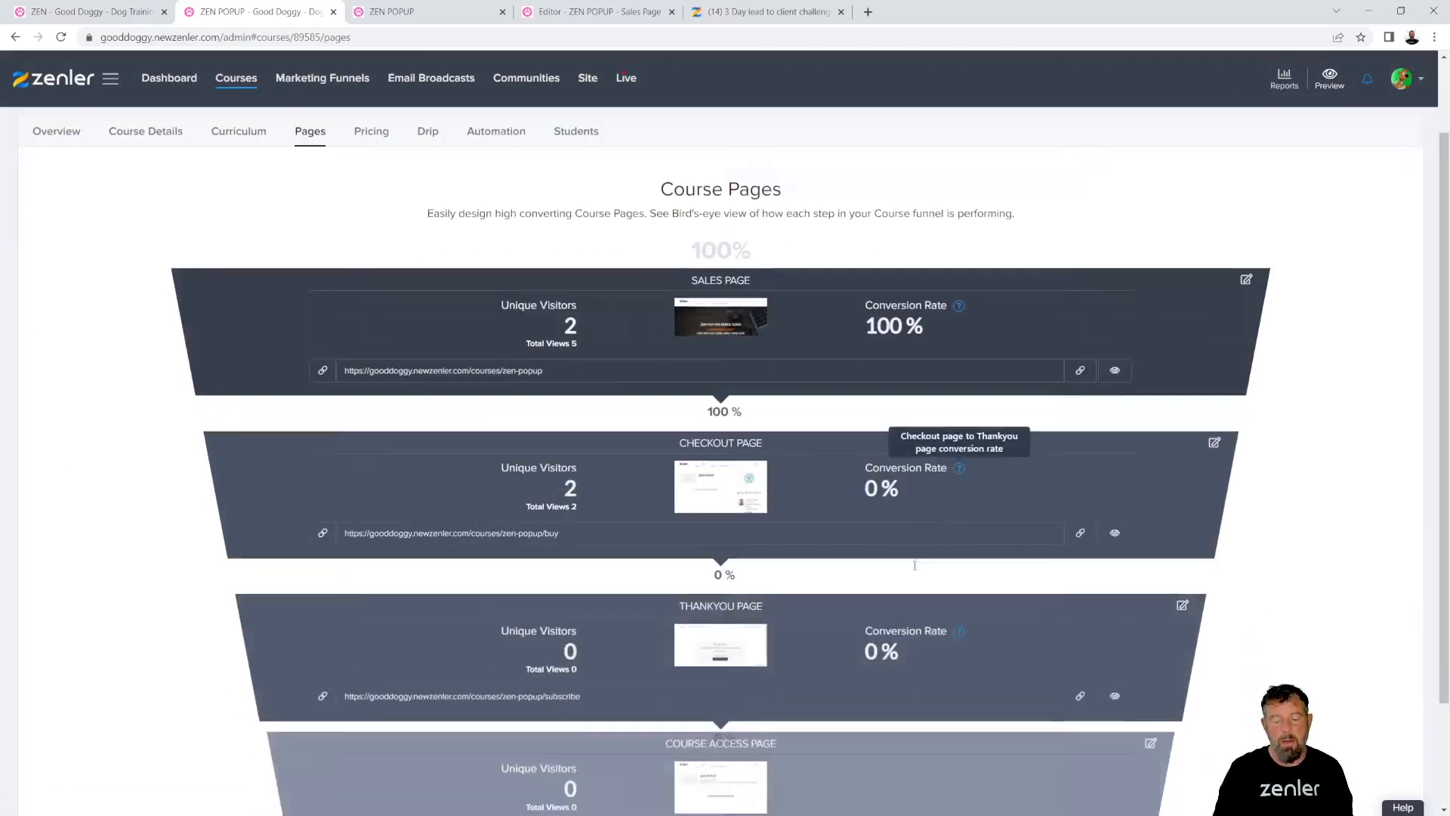
pyautogui.scroll(-3, 869, 567)
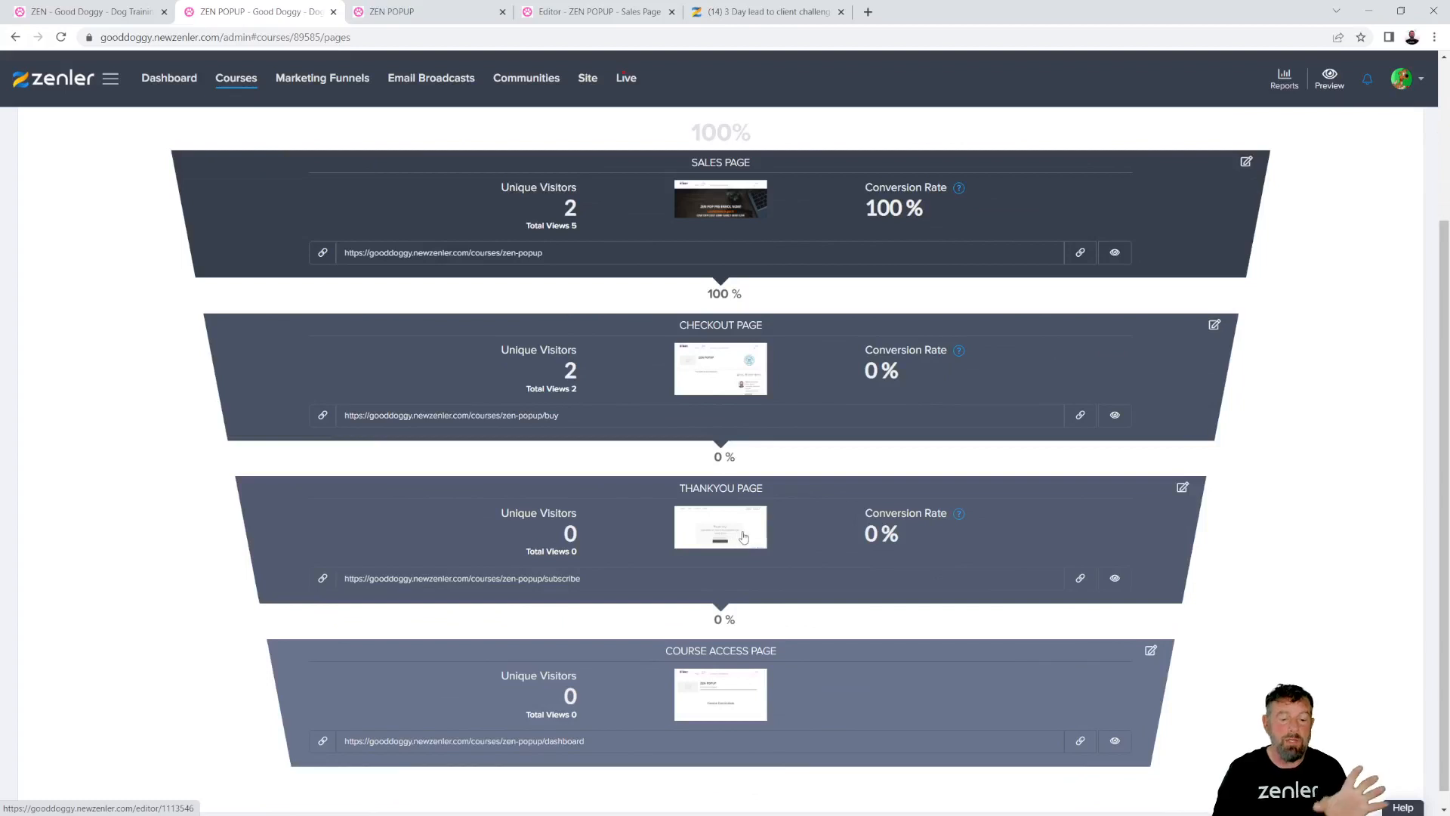
pyautogui.scroll(3, 453, 272)
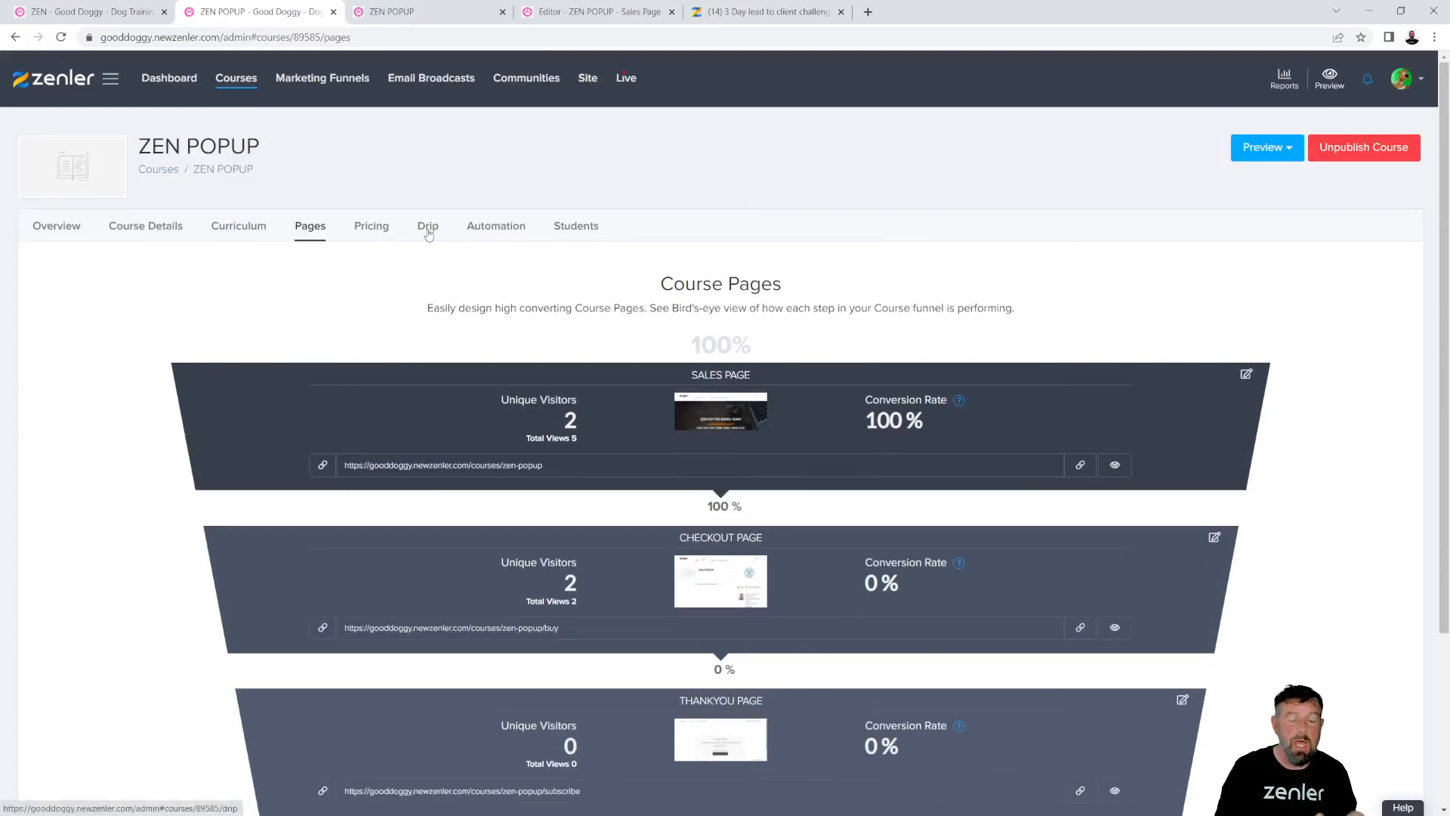
pyautogui.click(257, 234)
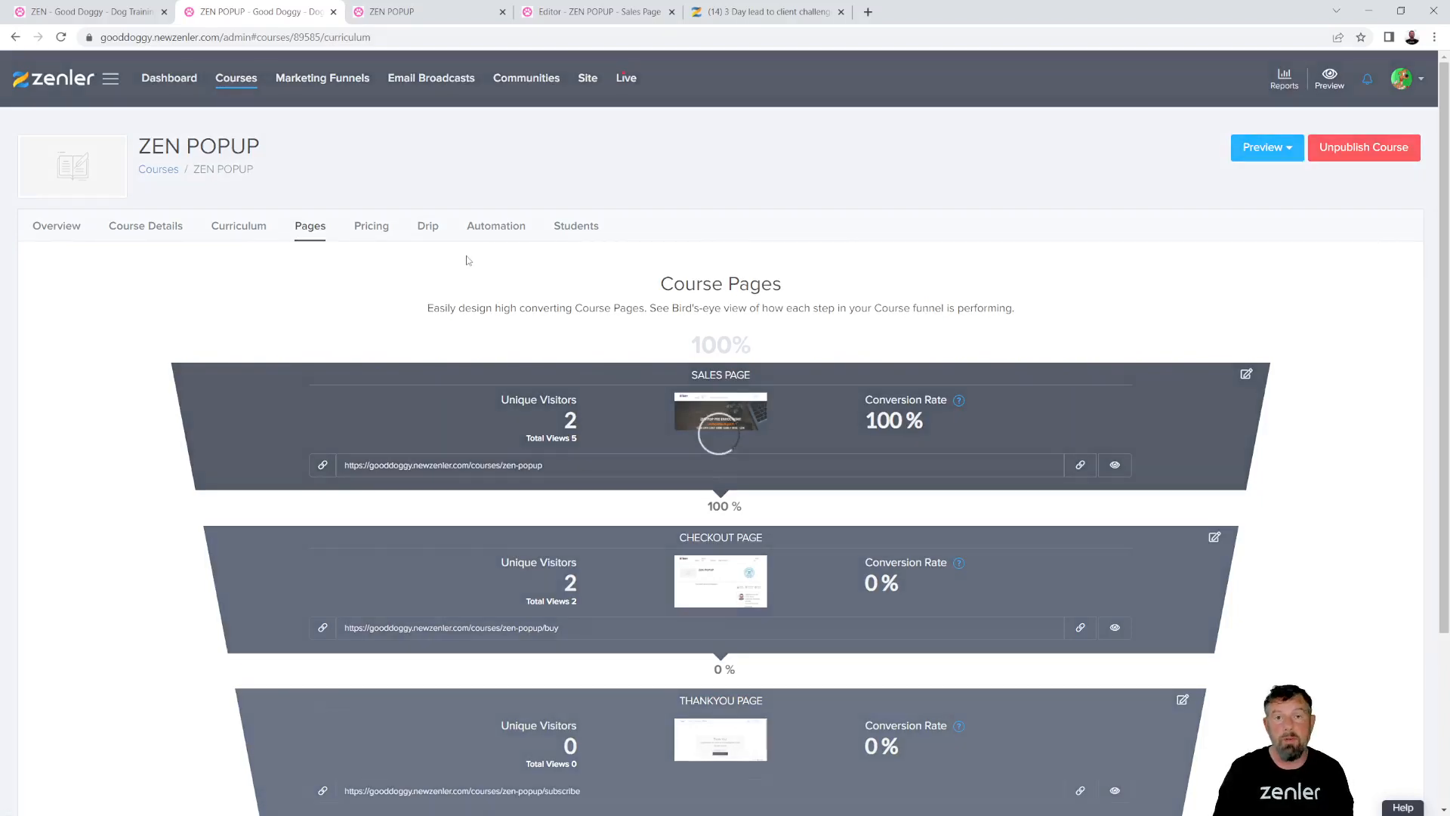